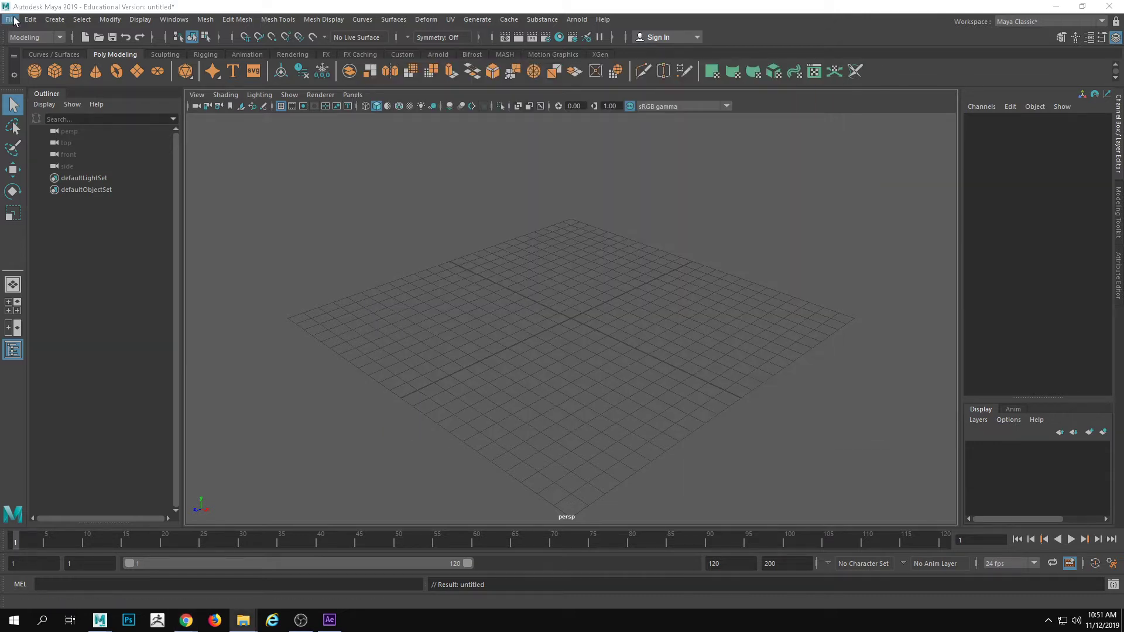
{"action": "left_click", "coordinate": [11, 19]}
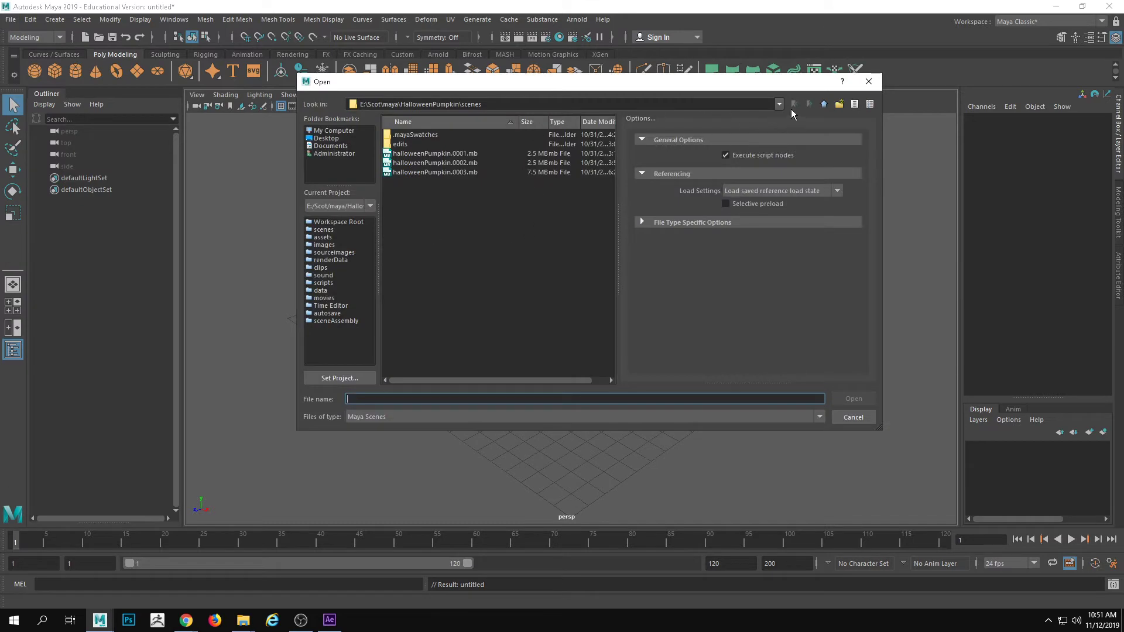
{"action": "left_click", "coordinate": [355, 132]}
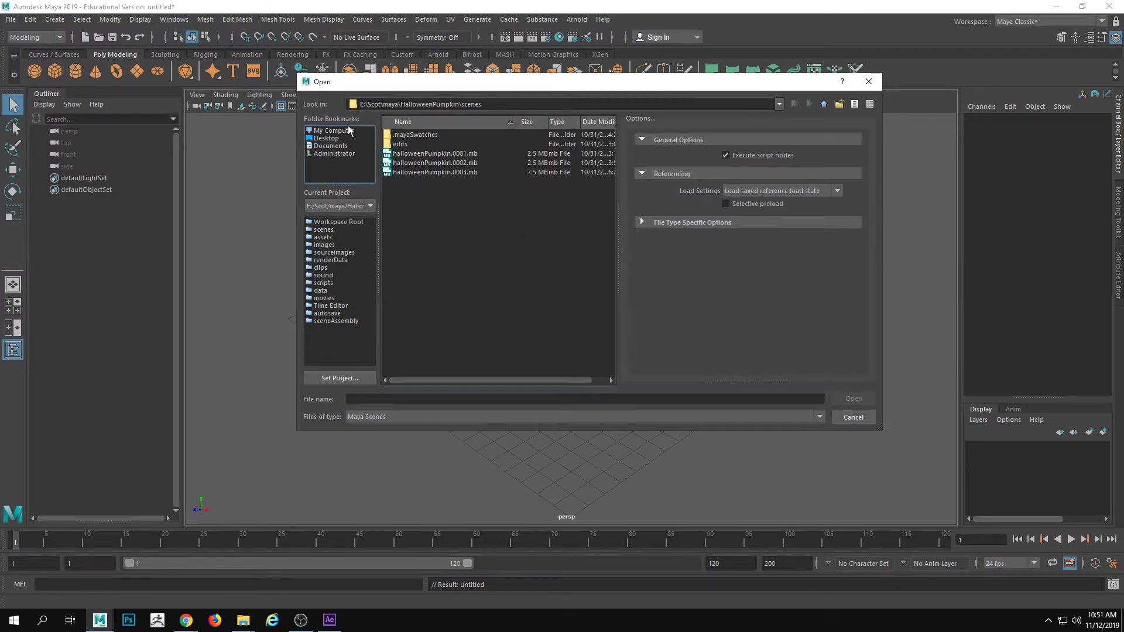
{"action": "double_click", "coordinate": [429, 200]}
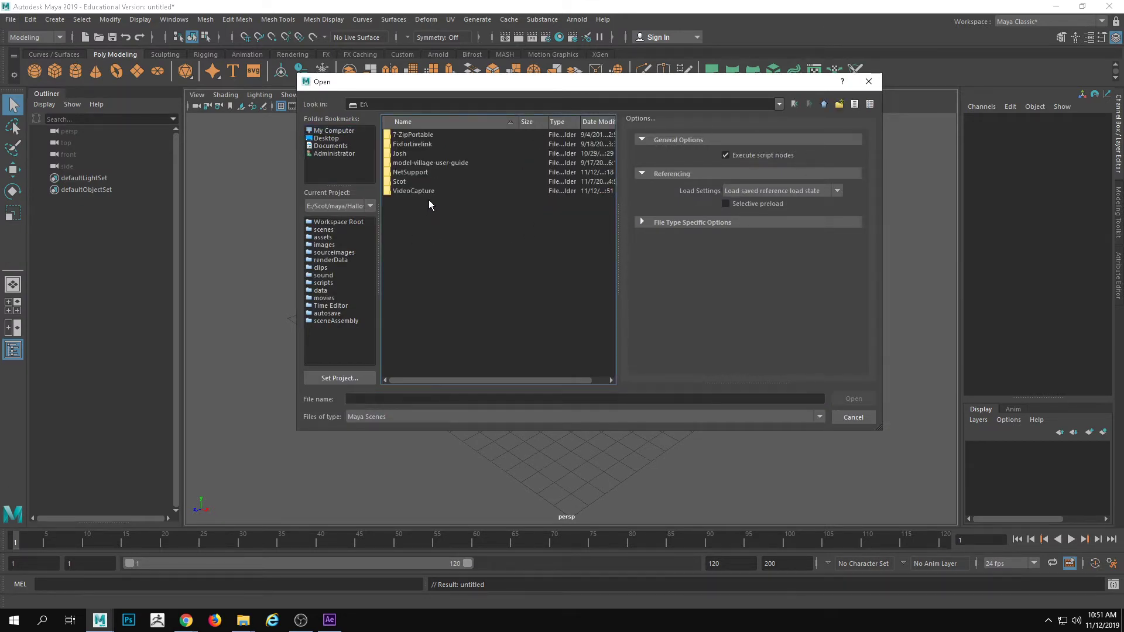
{"action": "double_click", "coordinate": [410, 153]}
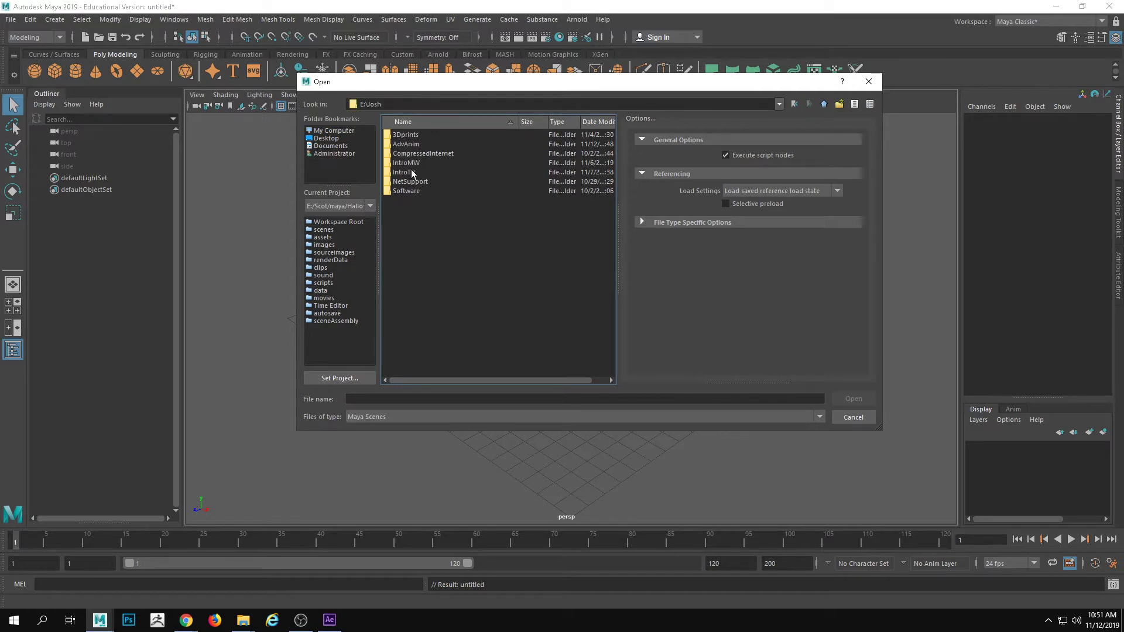
{"action": "double_click", "coordinate": [410, 144]}
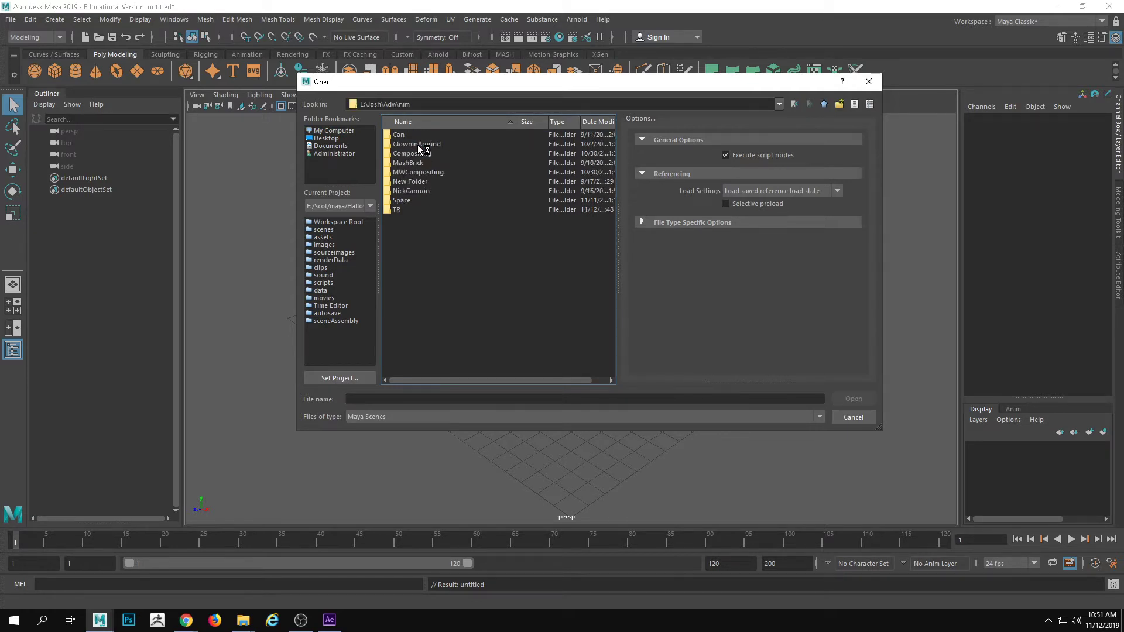
{"action": "double_click", "coordinate": [398, 209]}
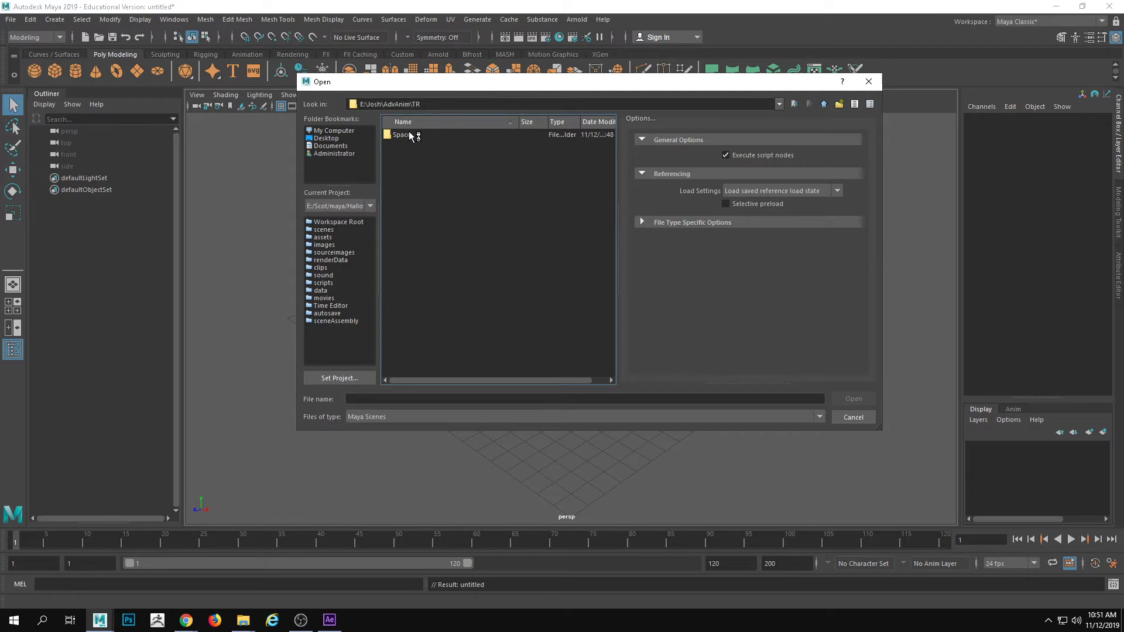
{"action": "key", "text": "Escape"}
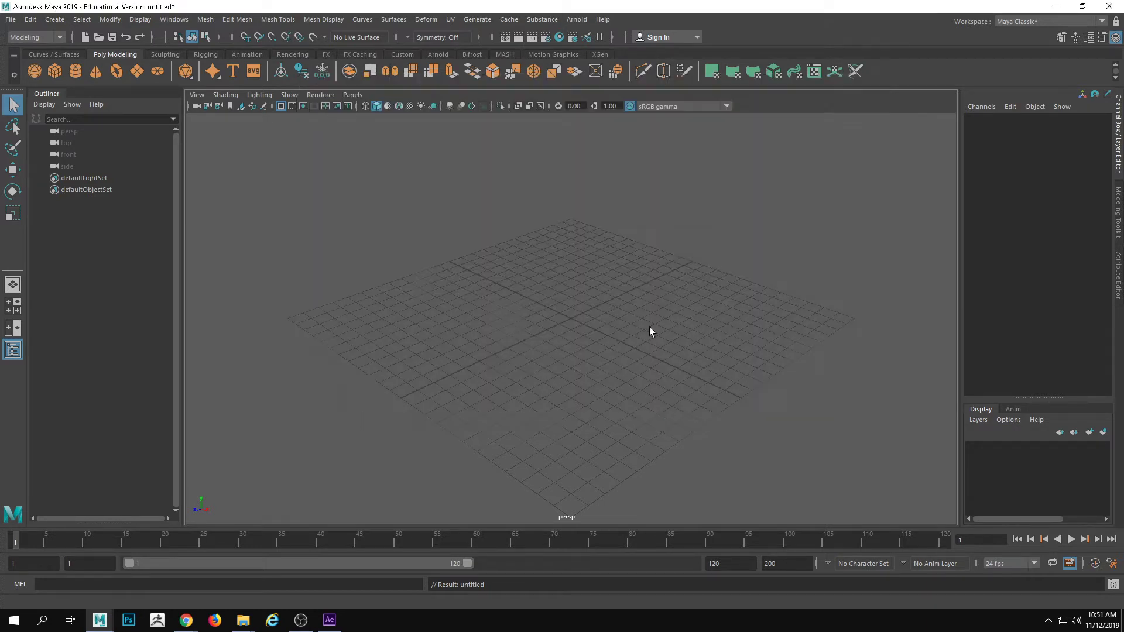
Set the current project to the Space folder located under AdvAnim\TR on the Work Volume (E:) drive
{"action": "left_click", "coordinate": [11, 20]}
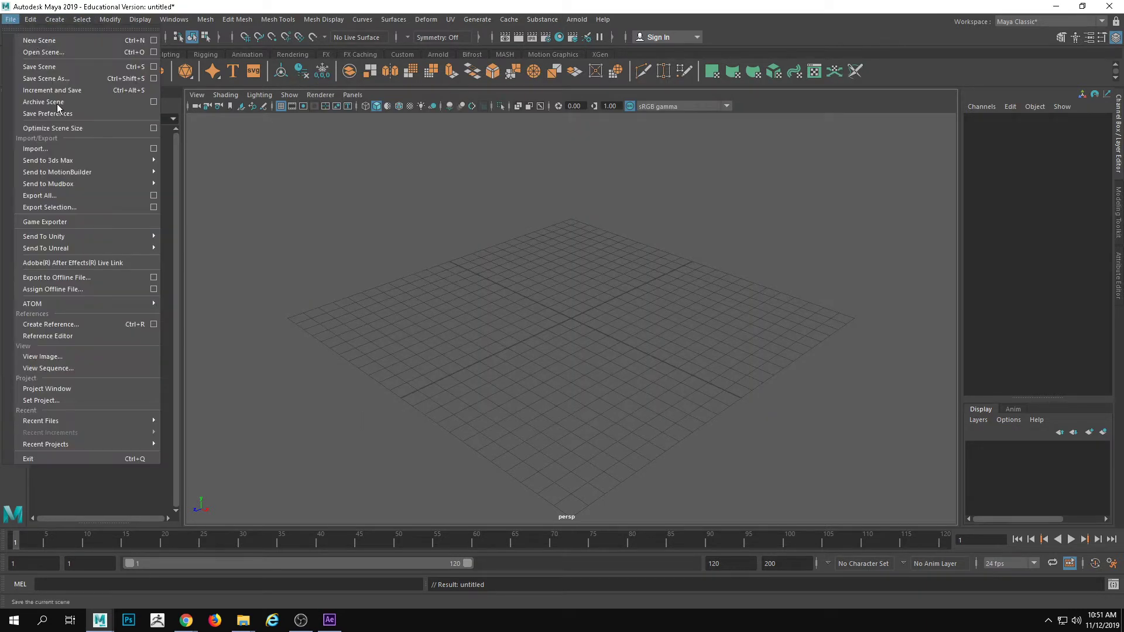
{"action": "left_click", "coordinate": [69, 393]}
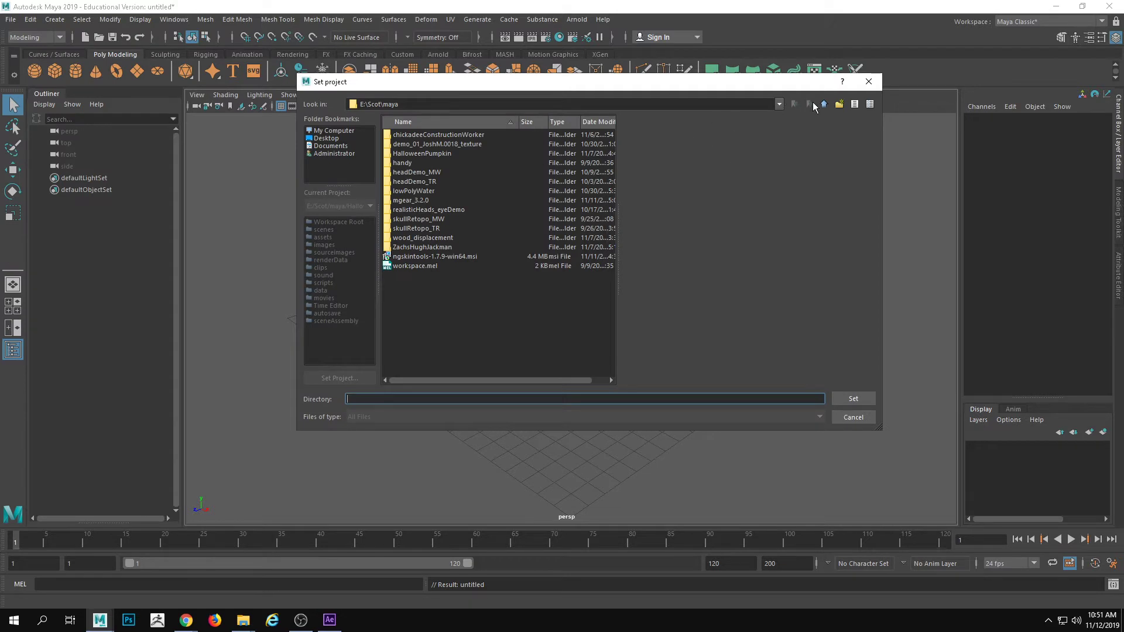
{"action": "left_click", "coordinate": [824, 104]}
{"action": "left_click", "coordinate": [333, 130]}
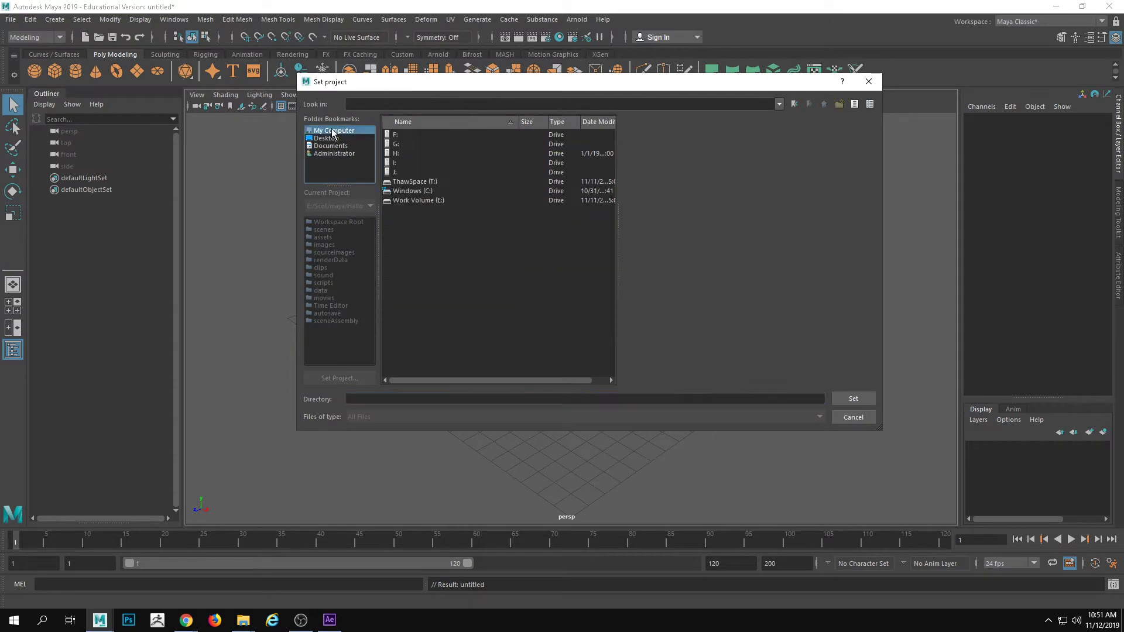
{"action": "double_click", "coordinate": [427, 201]}
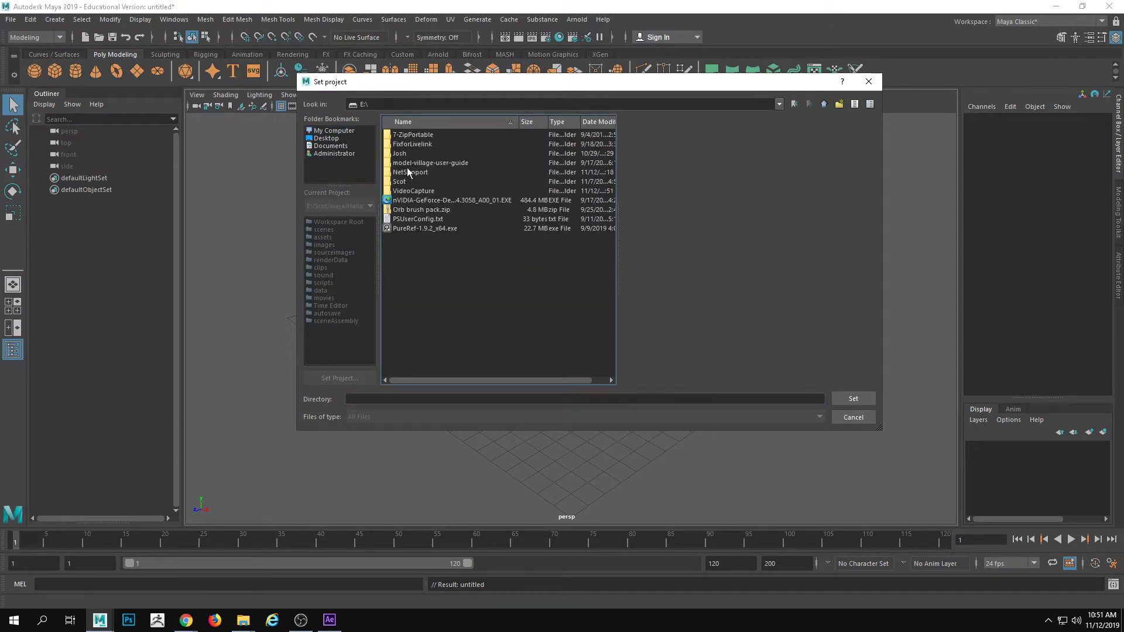
{"action": "double_click", "coordinate": [408, 153]}
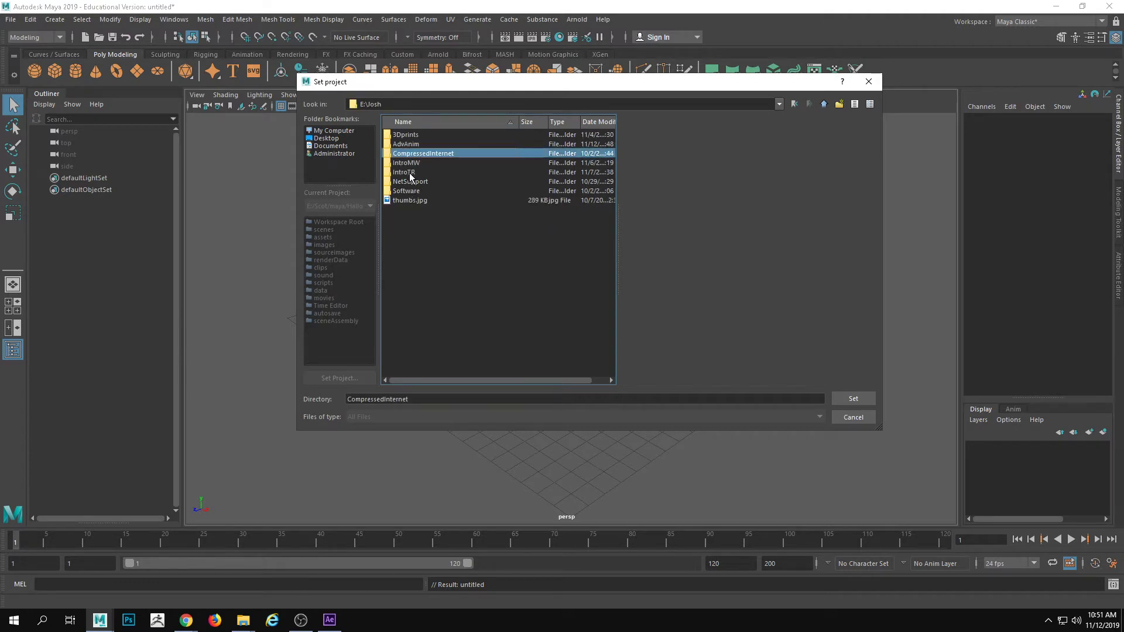
{"action": "double_click", "coordinate": [416, 144]}
{"action": "double_click", "coordinate": [399, 209]}
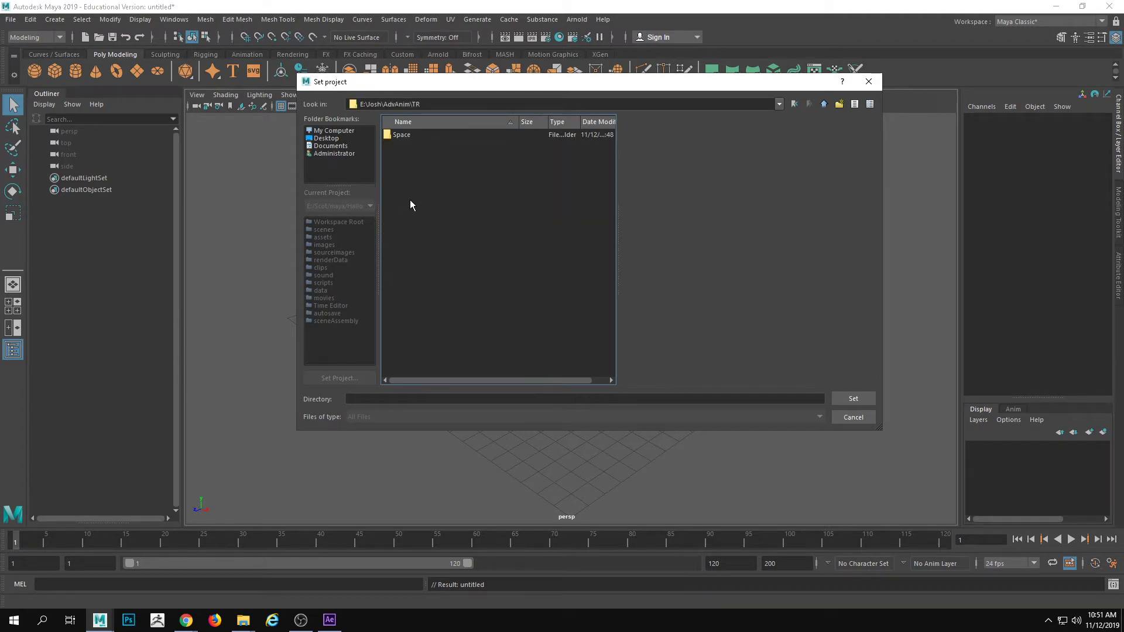
{"action": "left_click", "coordinate": [414, 136]}
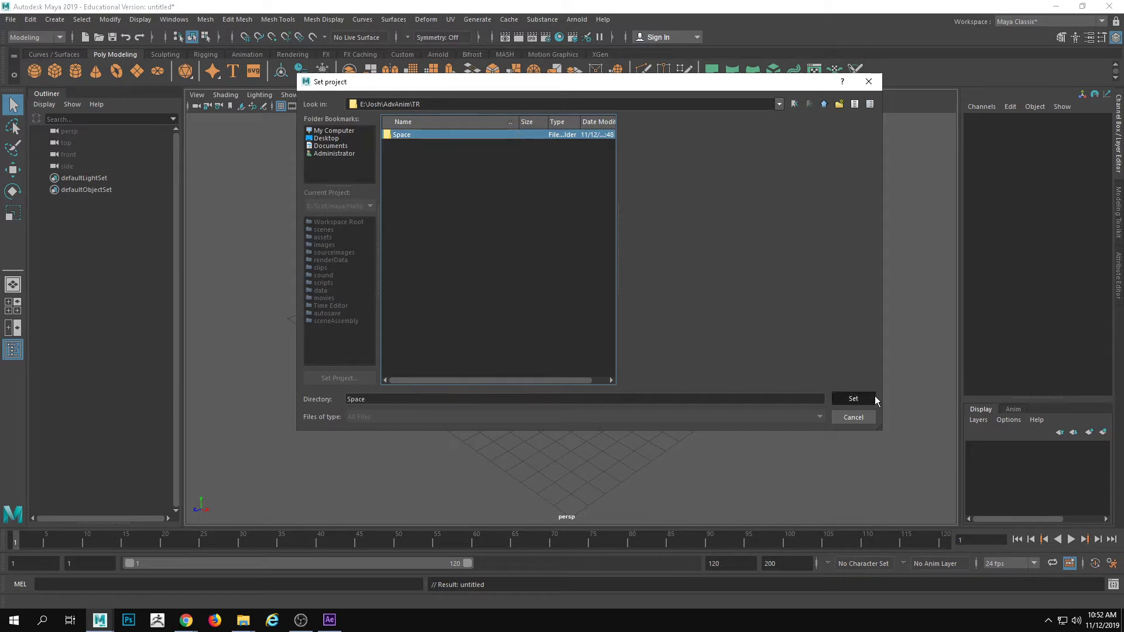
{"action": "left_click", "coordinate": [853, 398]}
Open the scene start.mb from the project's scenes folder without saving the untitled scene
{"action": "left_click", "coordinate": [10, 20]}
{"action": "left_click", "coordinate": [35, 53]}
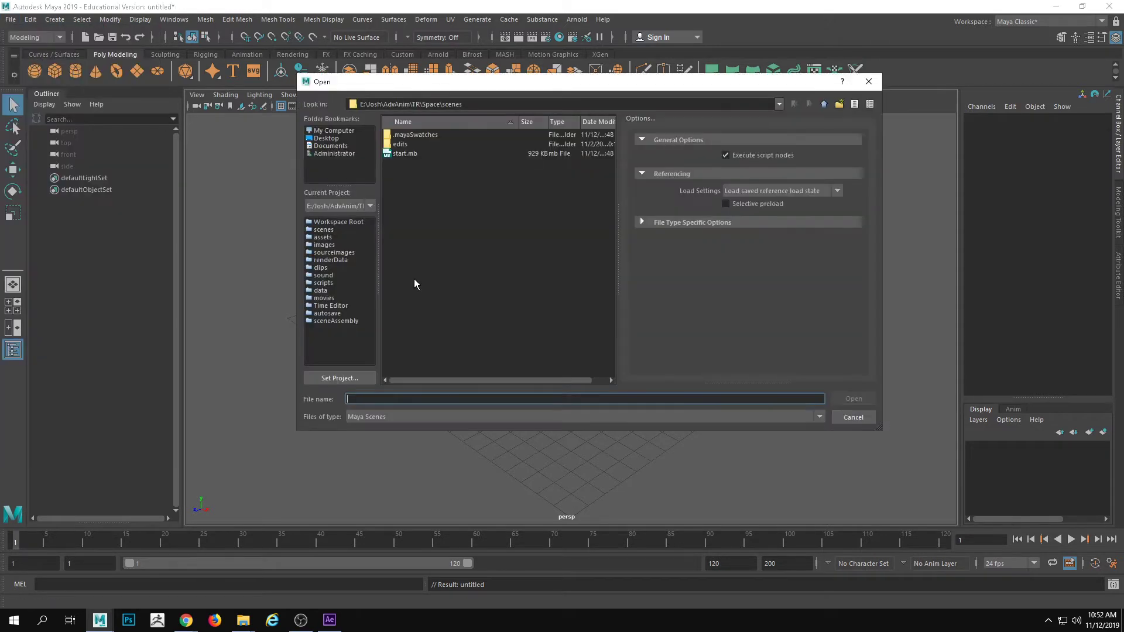
{"action": "left_click", "coordinate": [412, 153]}
{"action": "left_click", "coordinate": [865, 399]}
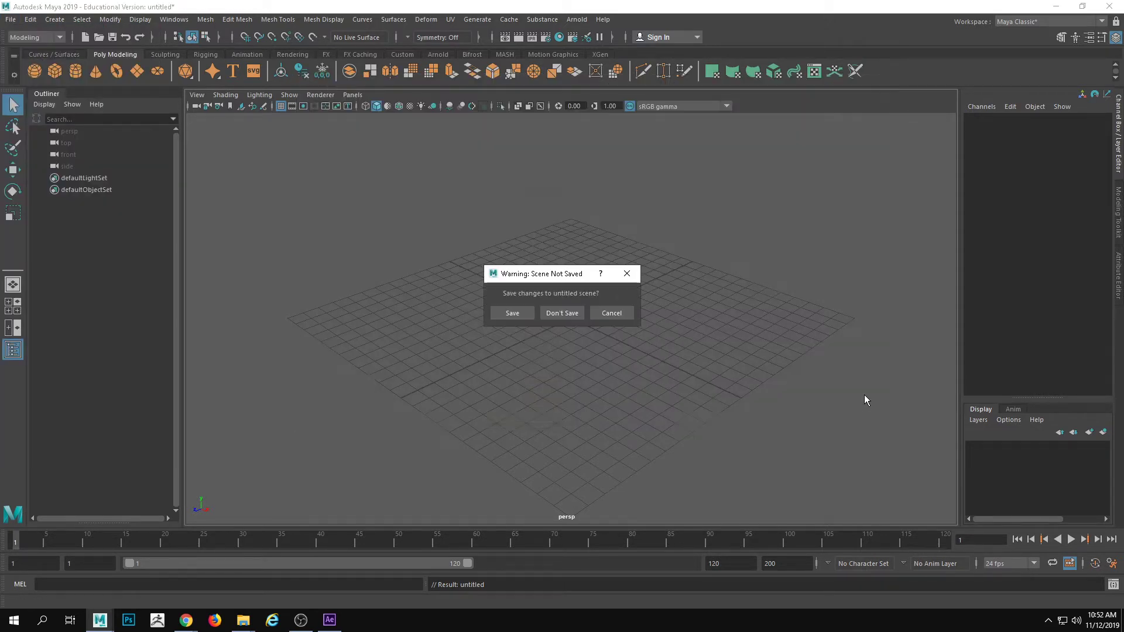
{"action": "left_click", "coordinate": [562, 313]}
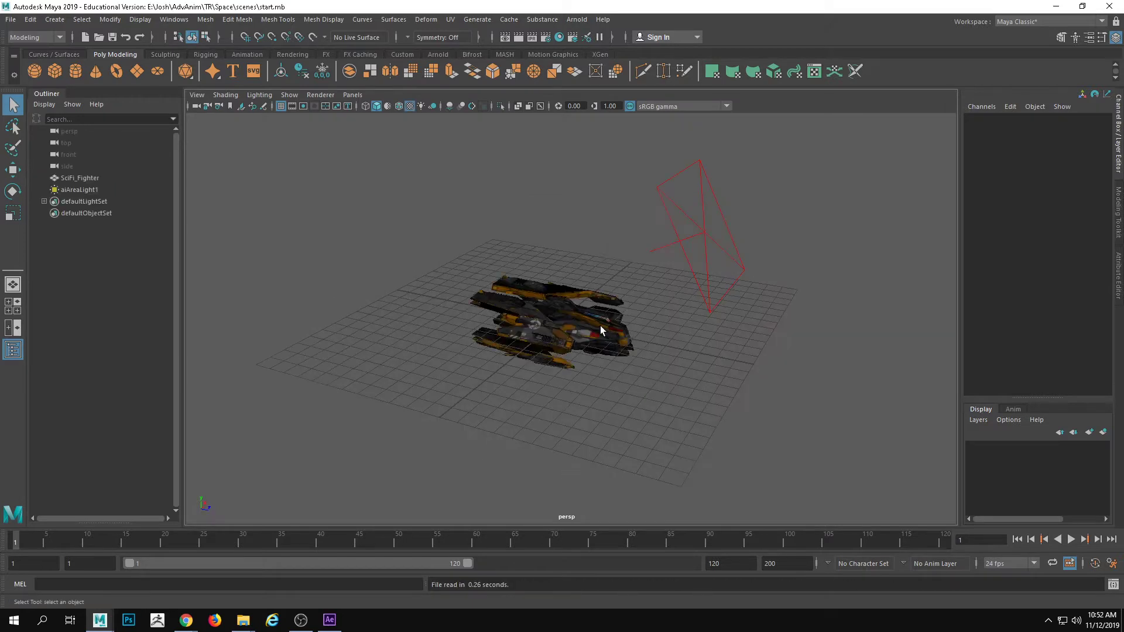
Inspect the SciFi_Fighter model's shape, wireframe and textured surface details up close in the perspective view
{"action": "left_click_drag", "start_coordinate": [599, 326], "coordinate": [620, 278], "text": "alt"}
{"action": "right_click_drag", "start_coordinate": [621, 278], "coordinate": [619, 353], "text": "alt"}
{"action": "left_click_drag", "start_coordinate": [620, 353], "coordinate": [613, 333], "text": "alt"}
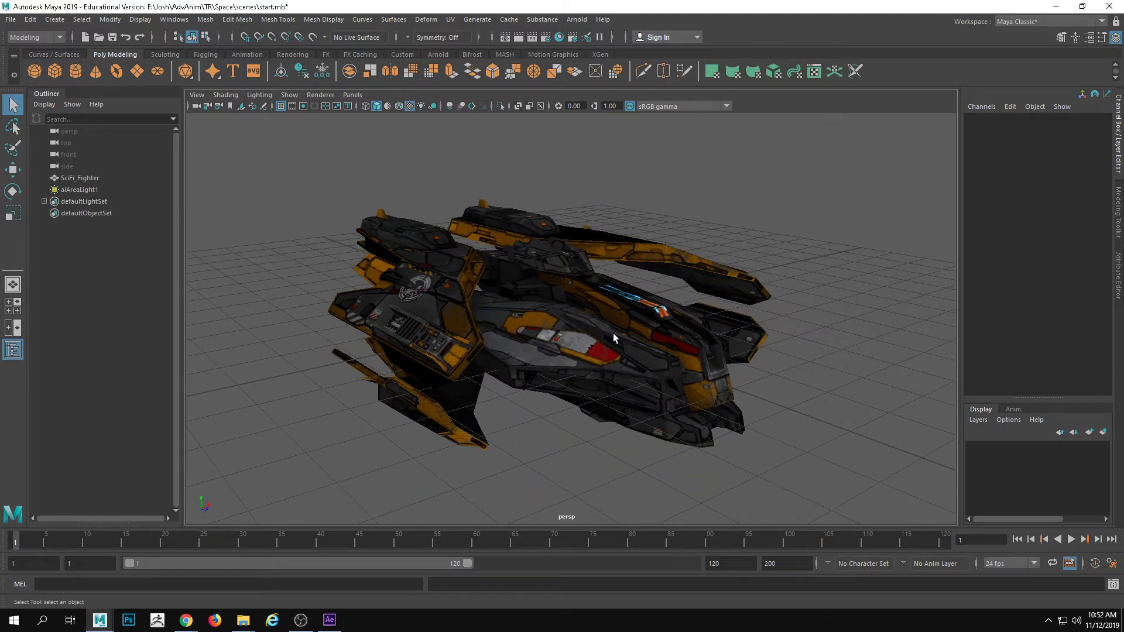
{"action": "left_click", "coordinate": [598, 341]}
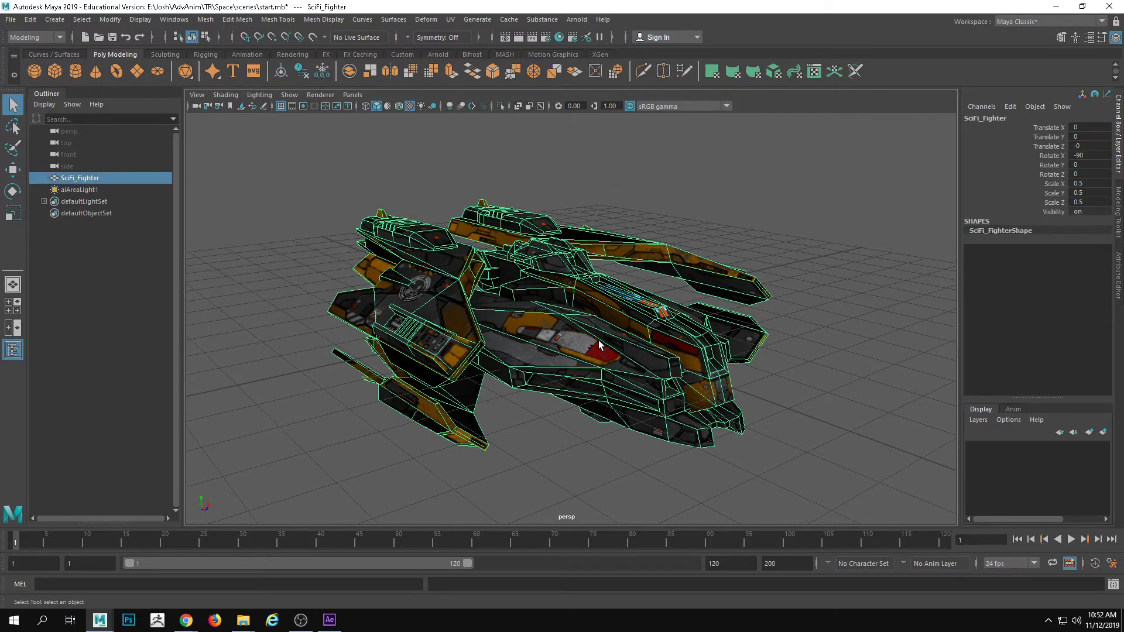
{"action": "left_click_drag", "start_coordinate": [585, 293], "coordinate": [549, 345], "text": "alt"}
{"action": "right_click_drag", "start_coordinate": [549, 344], "coordinate": [783, 422], "text": "alt"}
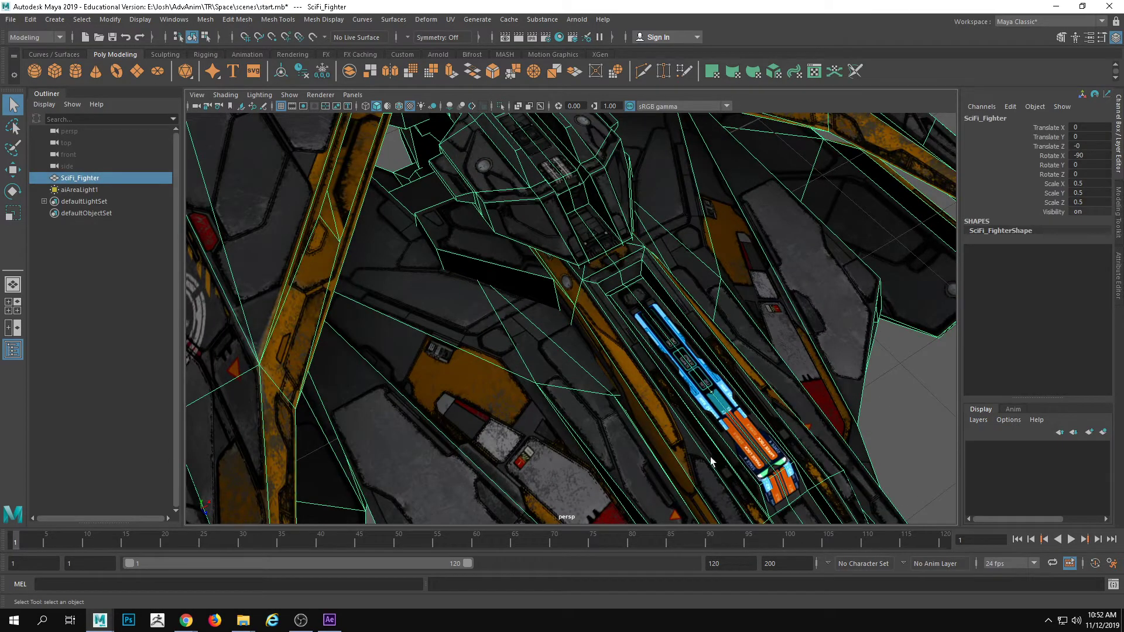
{"action": "left_click", "coordinate": [894, 420]}
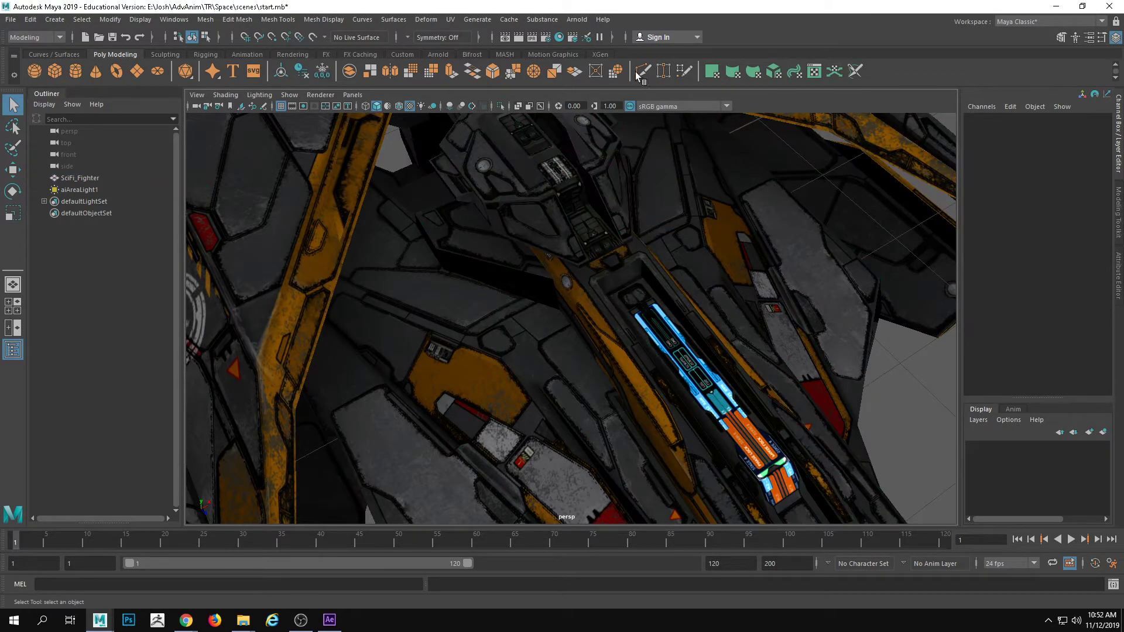
Examine the aiStandardSurface1 material and its texture node network in the Hypershade, and close the window when done
{"action": "left_click", "coordinate": [564, 38]}
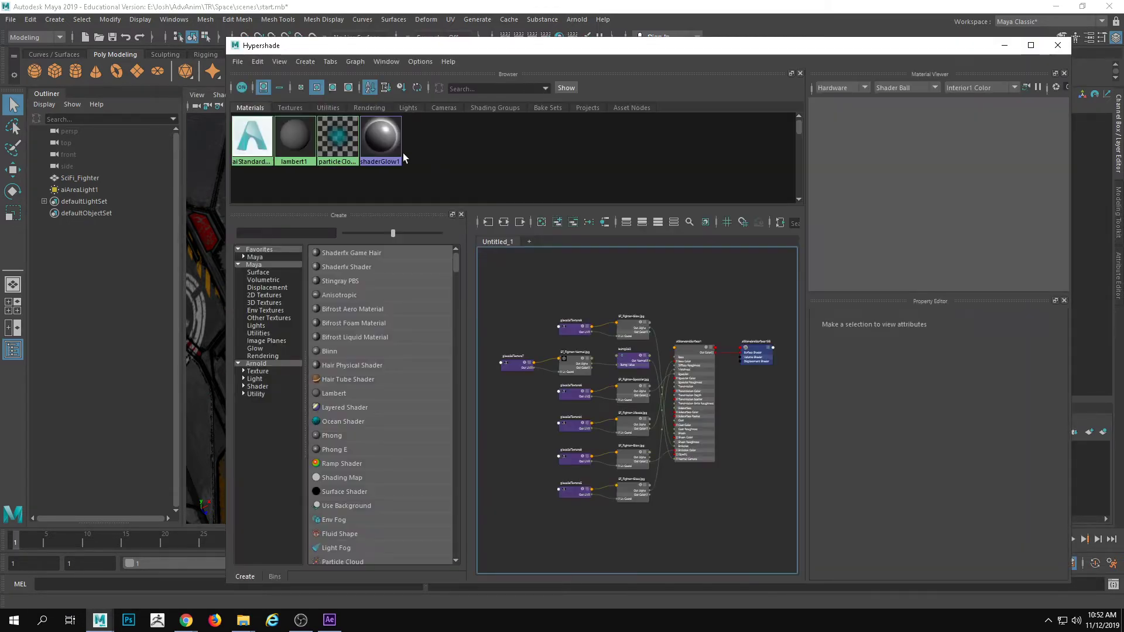
{"action": "left_click", "coordinate": [251, 137]}
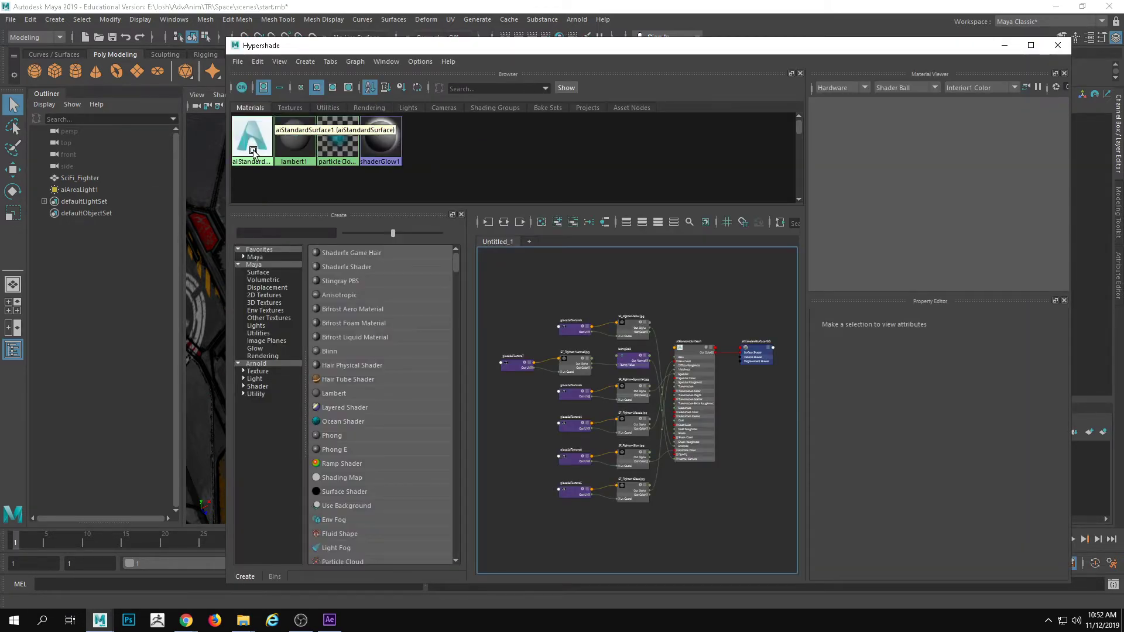
{"action": "scroll", "coordinate": [677, 443], "scroll_direction": "up", "scroll_amount": 5}
{"action": "scroll", "coordinate": [677, 444], "scroll_direction": "up", "scroll_amount": 1}
{"action": "middle_click_drag", "start_coordinate": [662, 434], "coordinate": [602, 421], "text": "alt"}
{"action": "scroll", "coordinate": [703, 502], "scroll_direction": "down", "scroll_amount": 4}
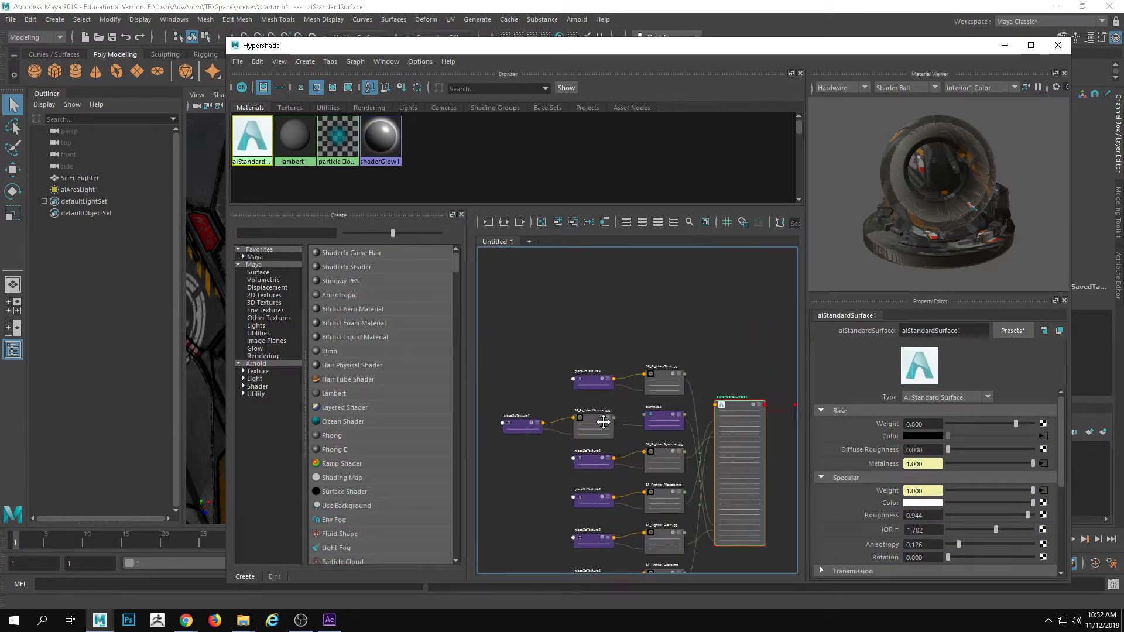
{"action": "scroll", "coordinate": [604, 413], "scroll_direction": "up", "scroll_amount": 5}
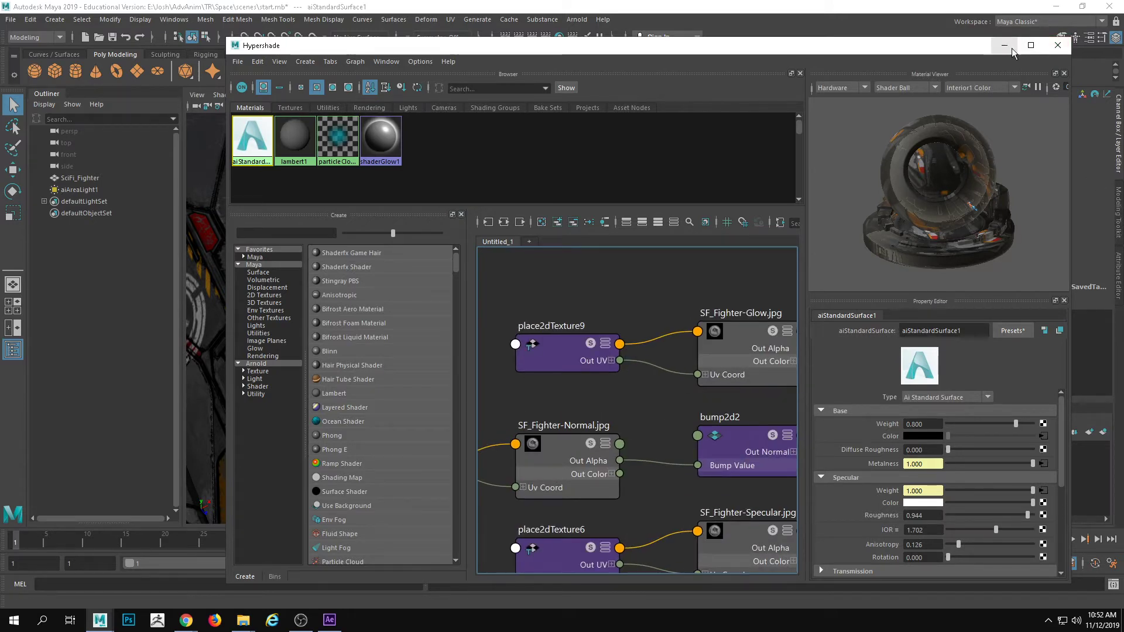
{"action": "left_click", "coordinate": [1057, 45]}
View the fighter from the side and run a live IPR render of it in the Arnold RenderView
{"action": "right_click_drag", "start_coordinate": [478, 296], "coordinate": [240, 370], "text": "alt"}
{"action": "left_click_drag", "start_coordinate": [240, 370], "coordinate": [503, 140], "text": "alt"}
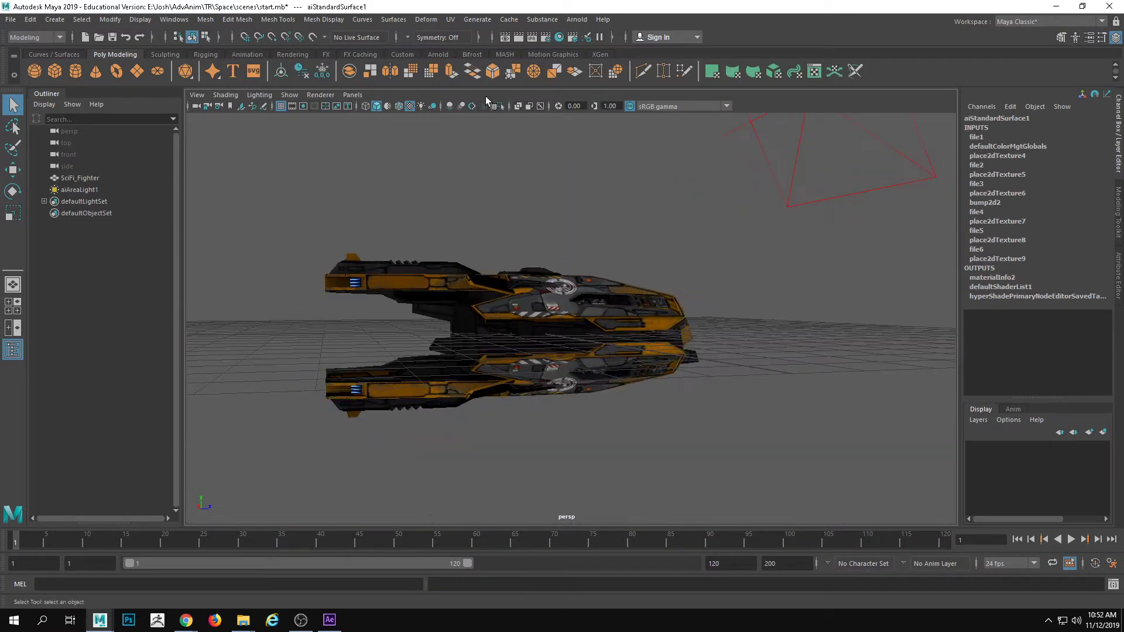
{"action": "left_click", "coordinate": [577, 20]}
{"action": "left_click", "coordinate": [592, 48]}
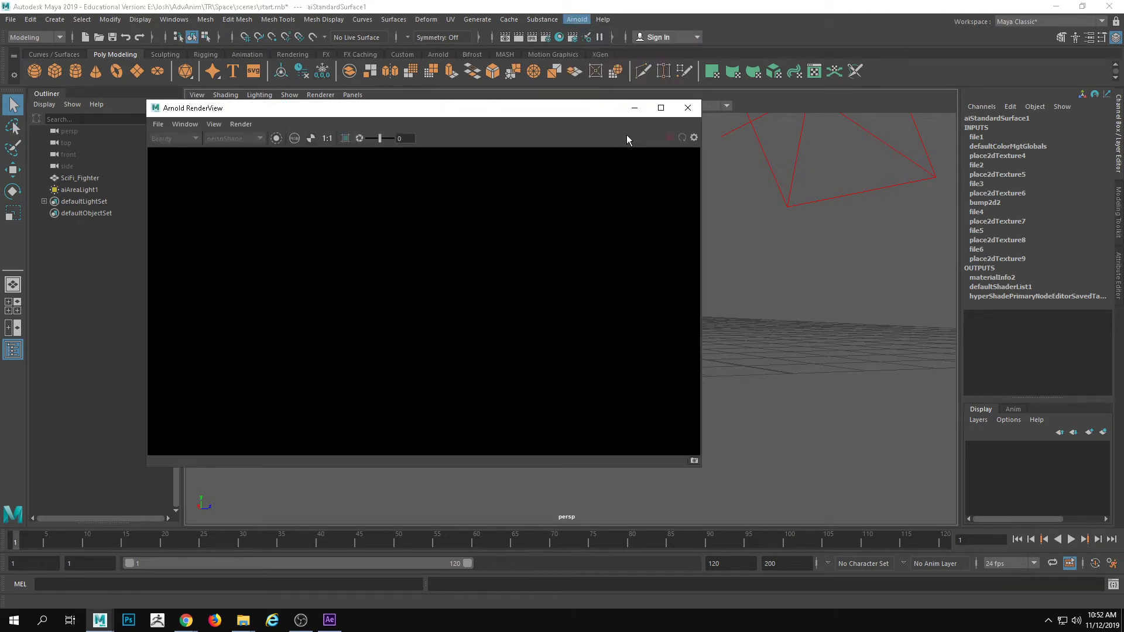
{"action": "left_click", "coordinate": [669, 138]}
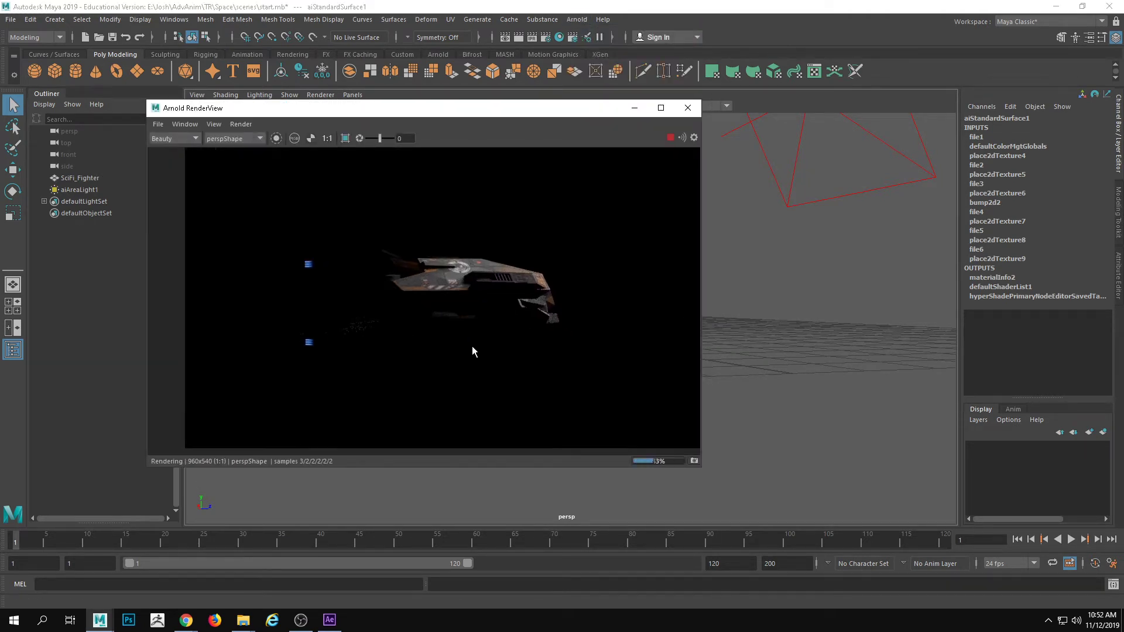
Enable 3D Manipulation in the Arnold RenderView, inspect the rendered fighter from a front angle, and close the render window
{"action": "left_click", "coordinate": [195, 127]}
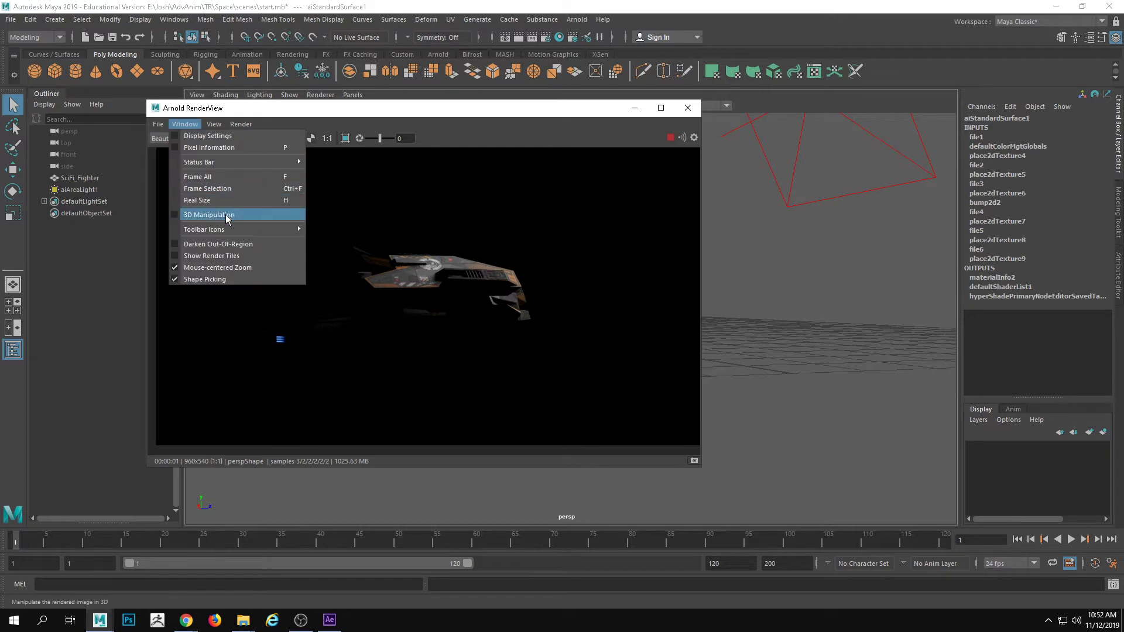
{"action": "left_click", "coordinate": [231, 215]}
{"action": "left_click_drag", "start_coordinate": [467, 338], "coordinate": [496, 270], "text": "alt"}
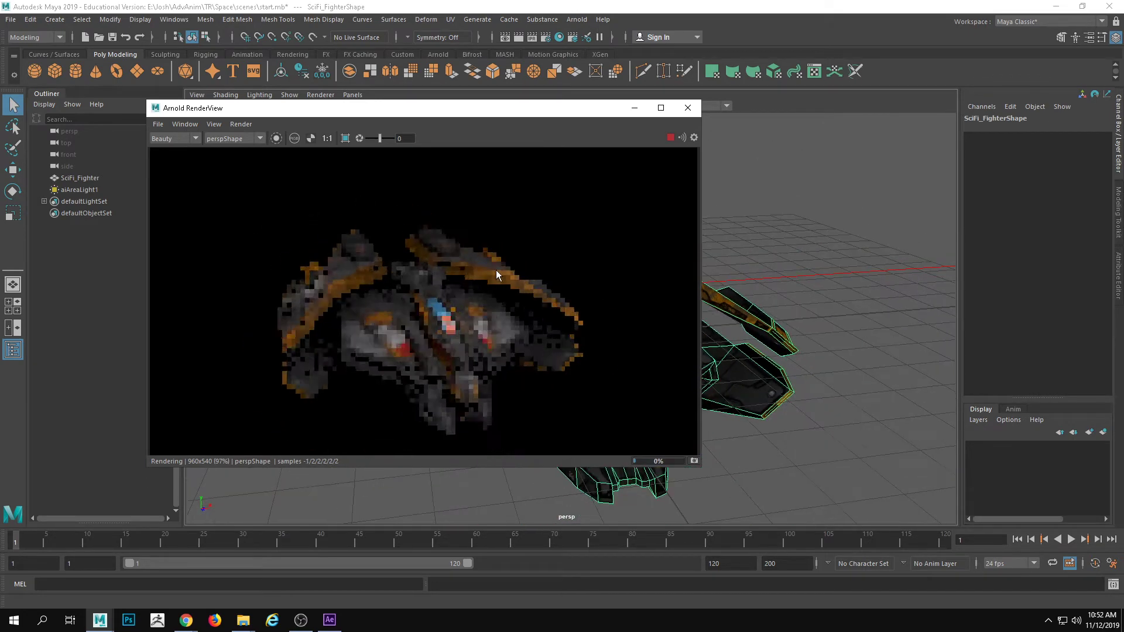
{"action": "left_click", "coordinate": [688, 108]}
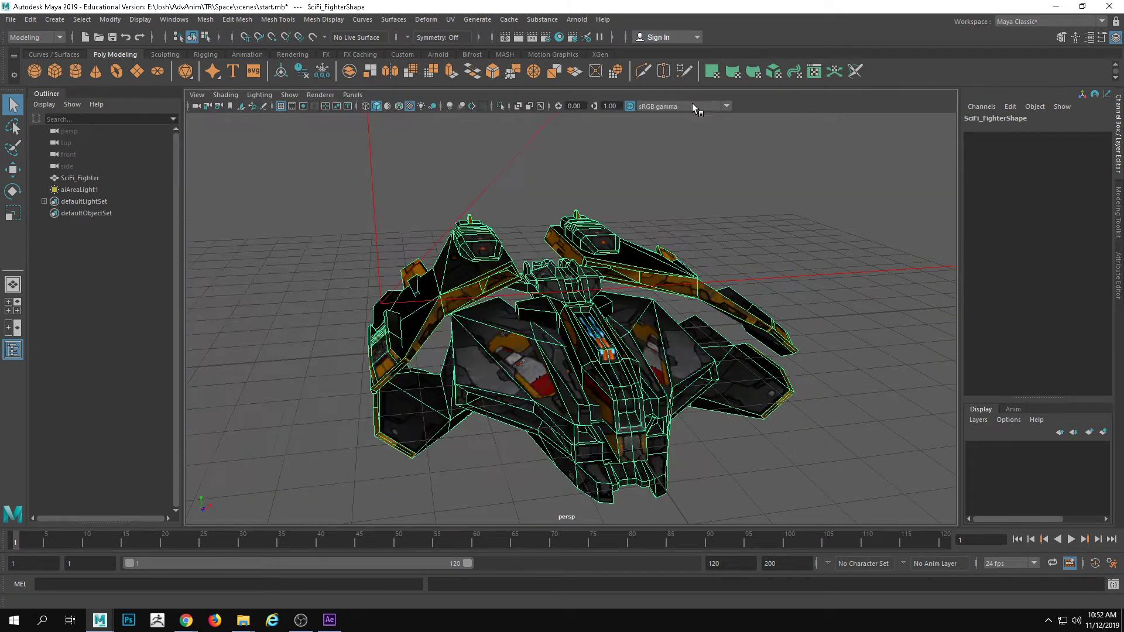
Deselect the fighter and view the whole ship together with its area light from farther away
{"action": "scroll", "coordinate": [704, 404], "scroll_direction": "down", "scroll_amount": 5}
{"action": "left_click", "coordinate": [704, 404]}
{"action": "left_click_drag", "start_coordinate": [642, 415], "coordinate": [707, 418], "text": "alt"}
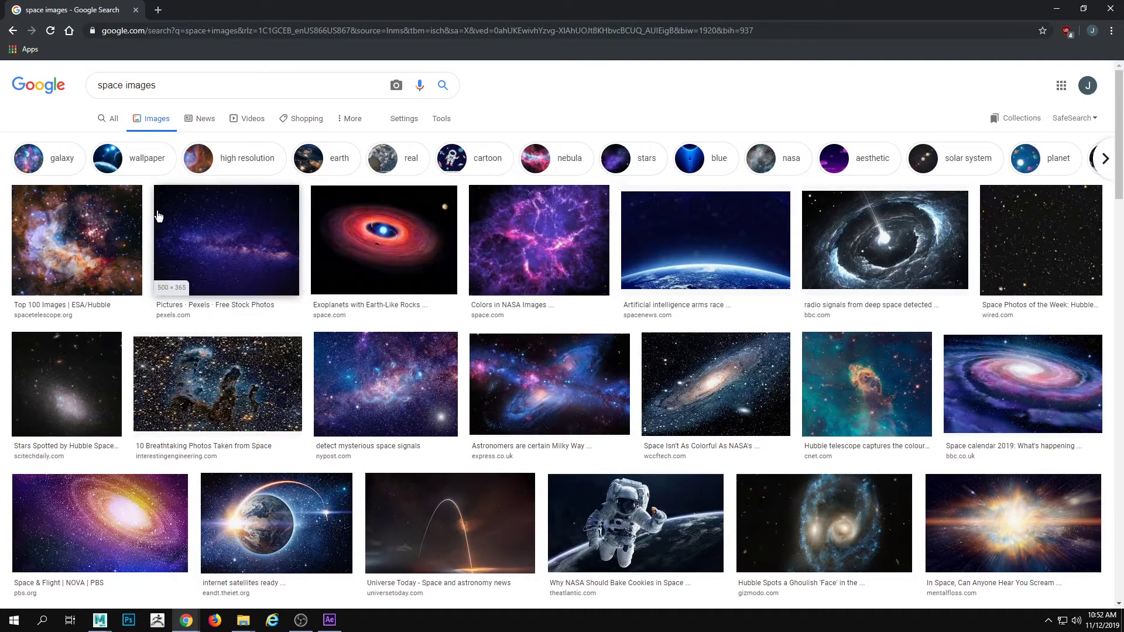
Switch to the browser, preview the Hubble starfield and Milky Way nebula among the space images, and return to Maya
{"action": "left_click", "coordinate": [137, 246]}
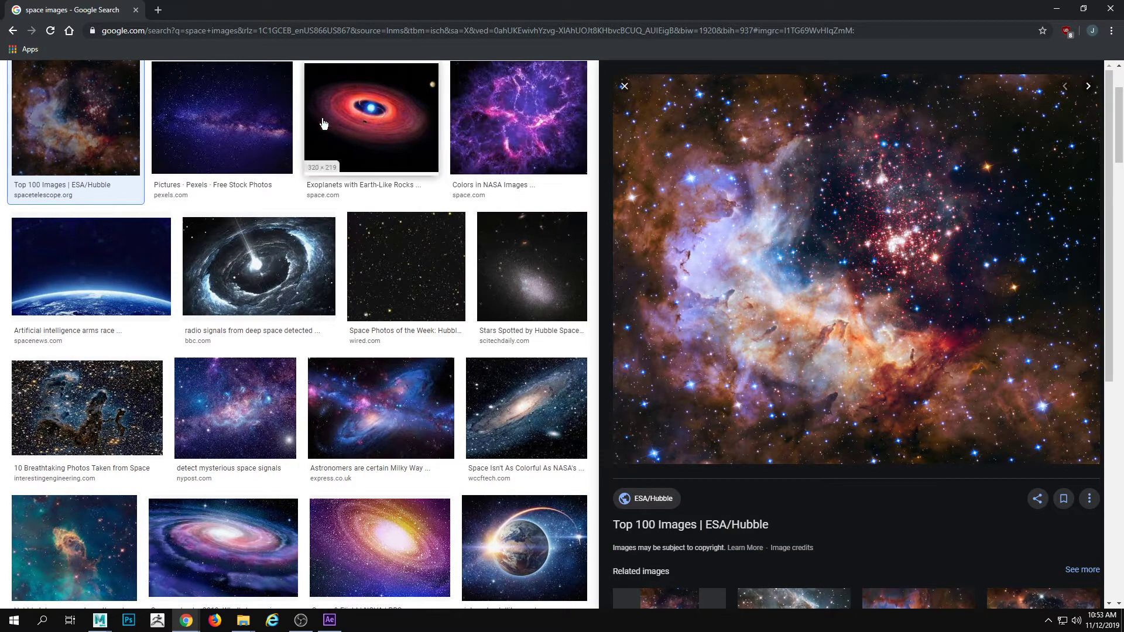
{"action": "left_click", "coordinate": [261, 89]}
{"action": "left_click", "coordinate": [358, 295]}
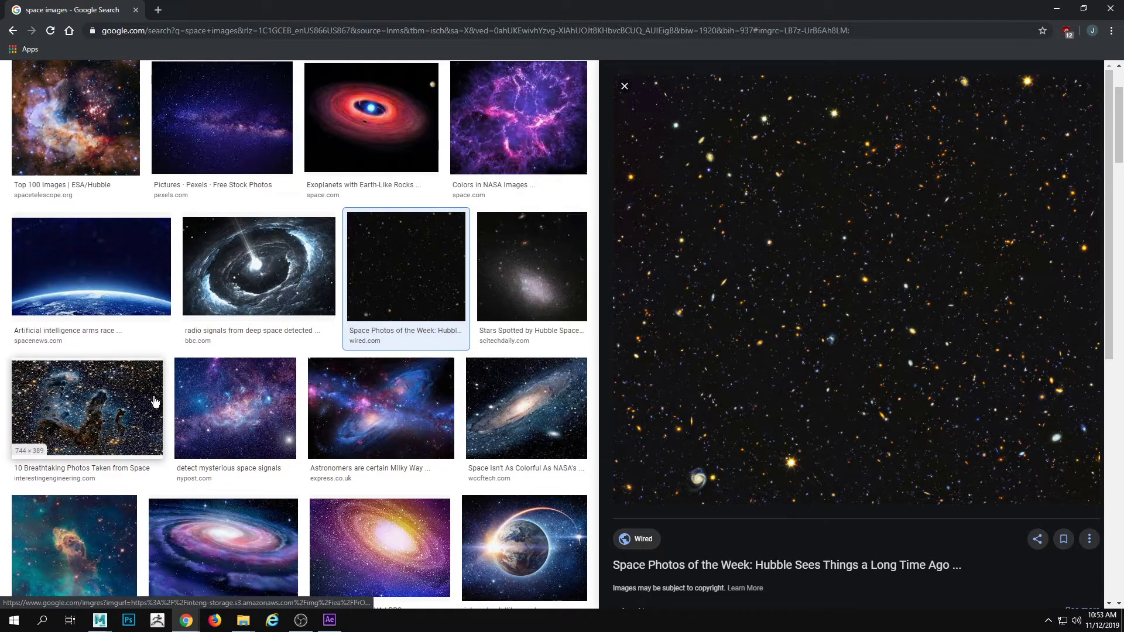
{"action": "scroll", "coordinate": [206, 433], "scroll_direction": "down", "scroll_amount": 1}
{"action": "scroll", "coordinate": [206, 433], "scroll_direction": "down", "scroll_amount": 4}
{"action": "scroll", "coordinate": [211, 451], "scroll_direction": "up", "scroll_amount": 6}
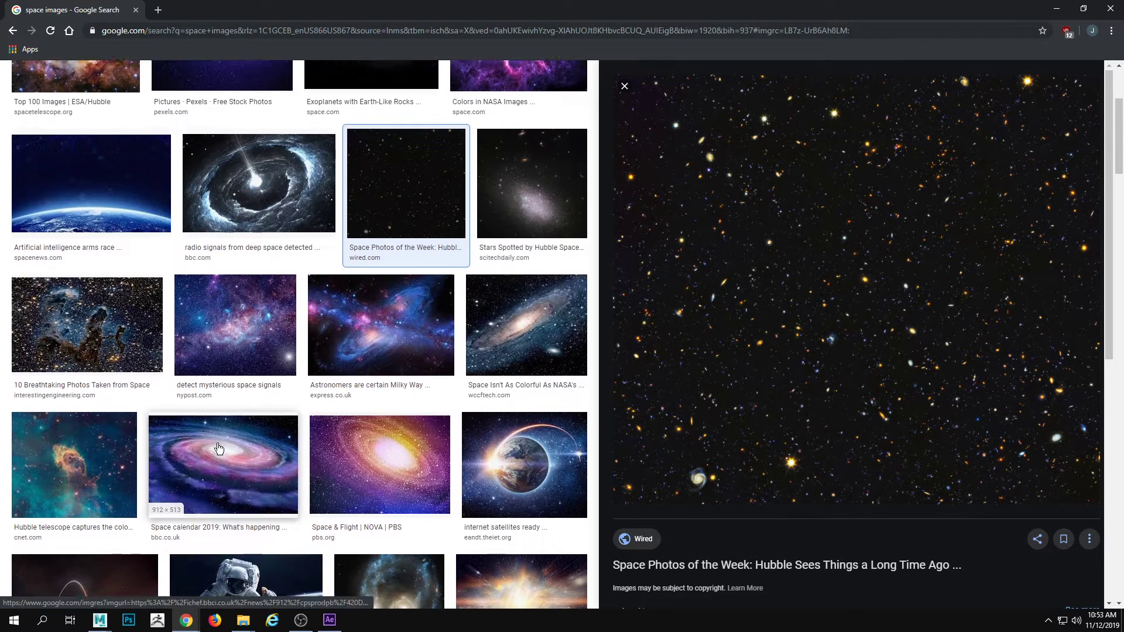
{"action": "left_click", "coordinate": [367, 513]}
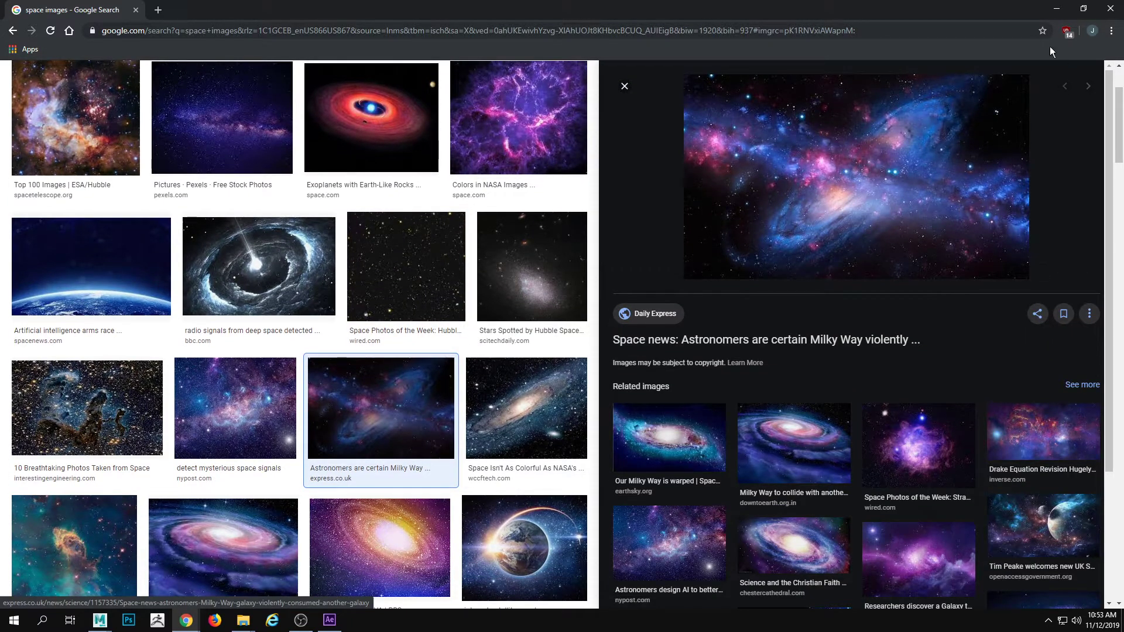
{"action": "left_click", "coordinate": [1057, 8]}
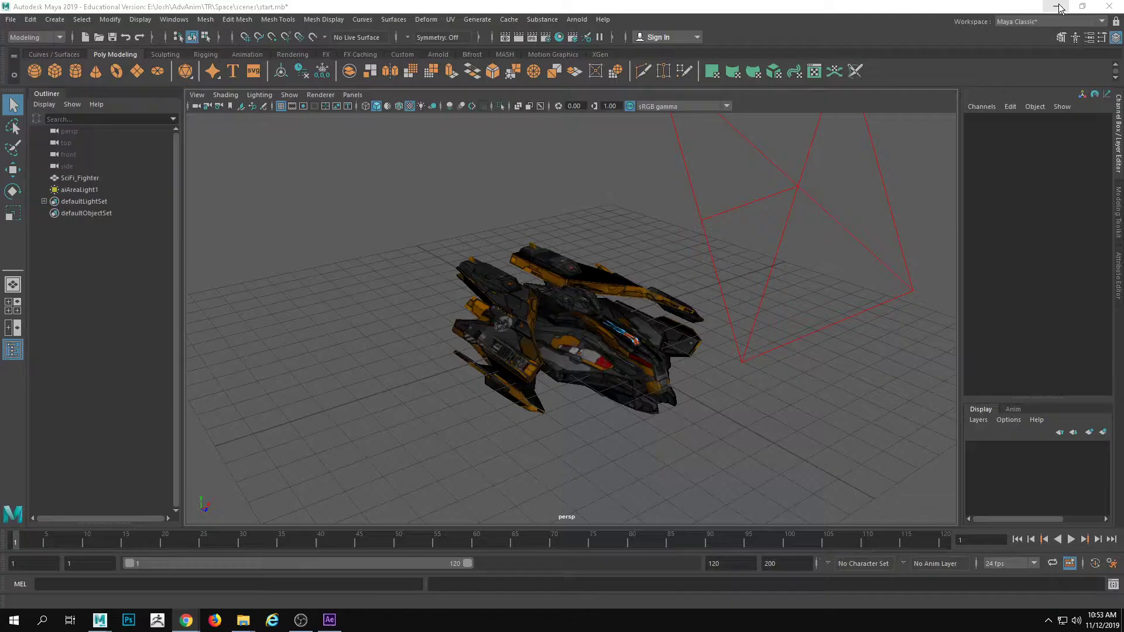
View the existing fighter render in the Arnold RenderView and close the window
{"action": "scroll", "coordinate": [612, 278], "scroll_direction": "down", "scroll_amount": 3}
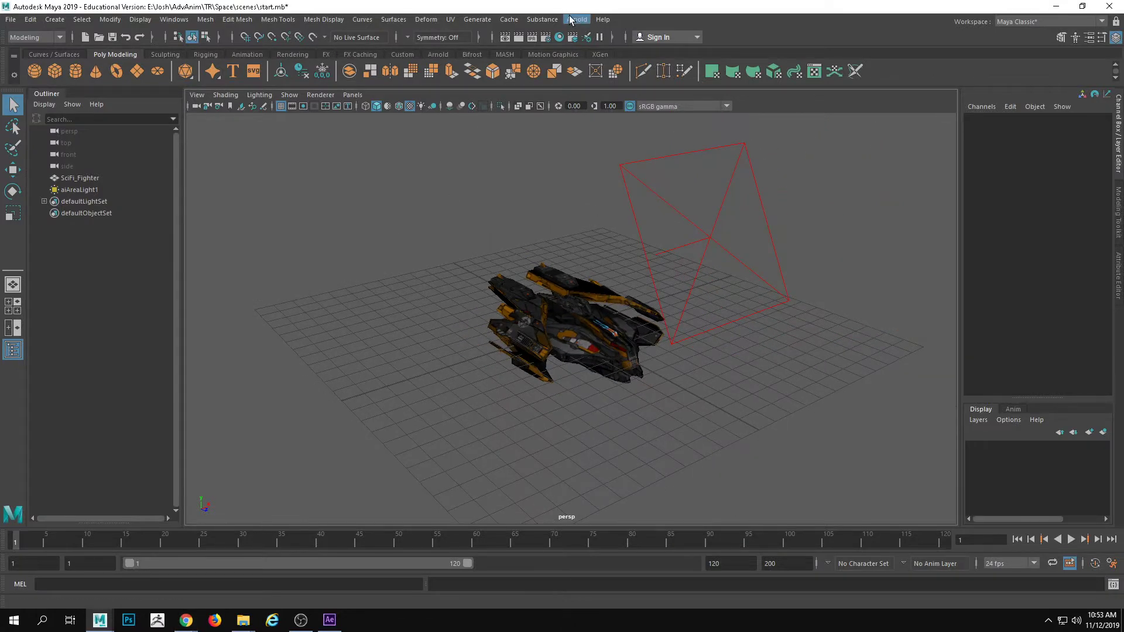
{"action": "left_click", "coordinate": [570, 19]}
{"action": "left_click", "coordinate": [588, 54]}
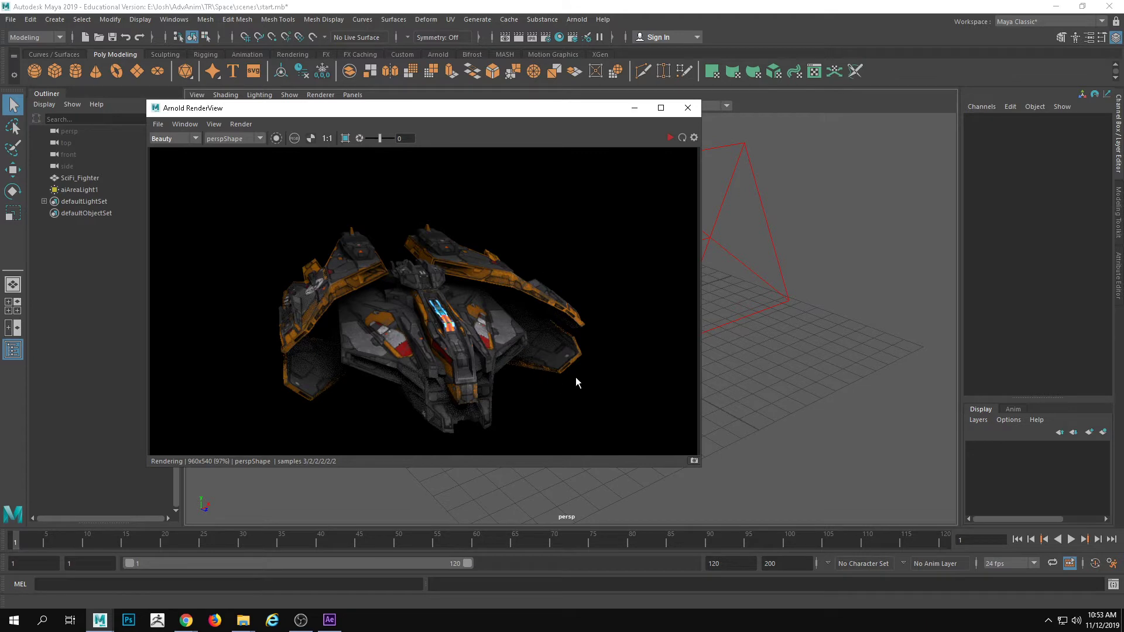
{"action": "left_click", "coordinate": [687, 107]}
Select the area light beside the fighter and set its color to a warm orange with hue 28.183 and saturation 0.769
{"action": "left_click", "coordinate": [731, 258]}
{"action": "key", "text": "w"}
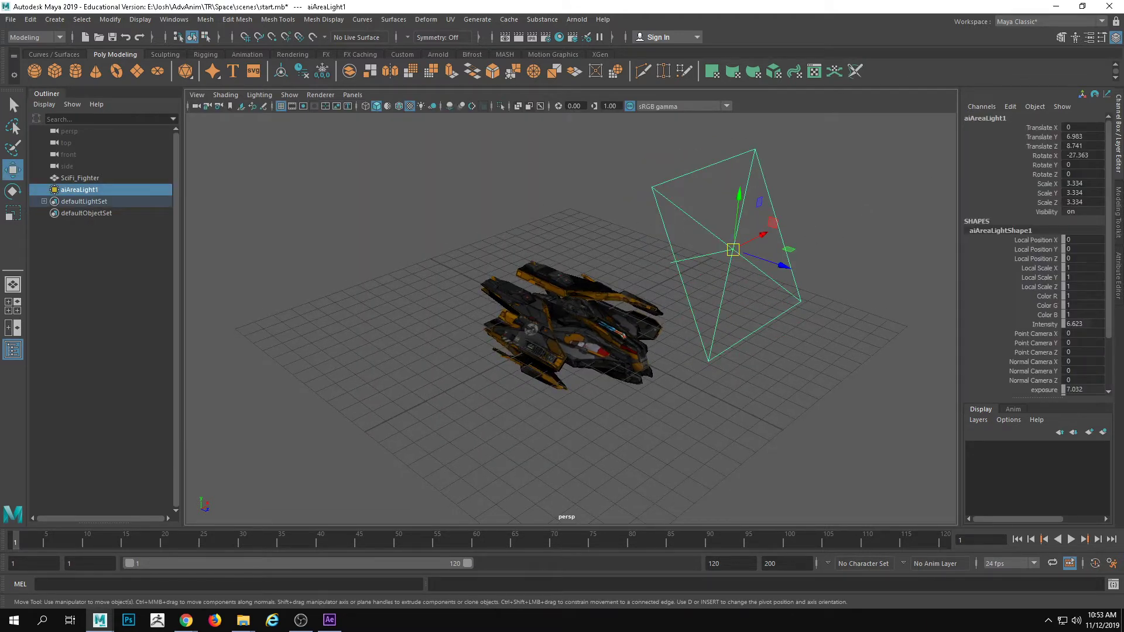
{"action": "left_click", "coordinate": [1118, 283]}
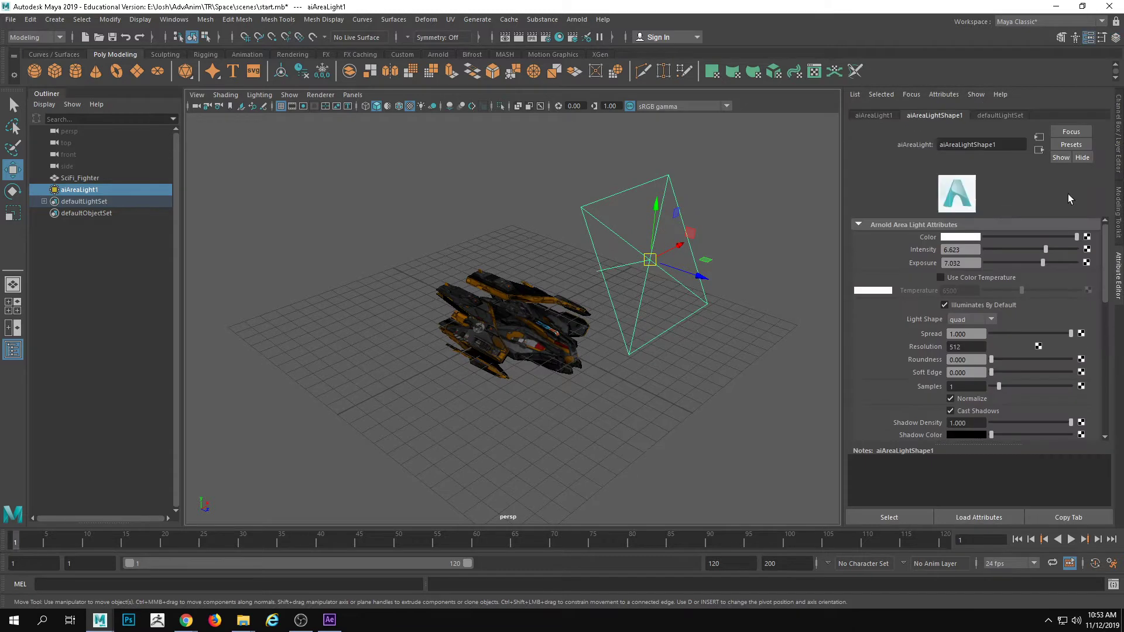
{"action": "left_click", "coordinate": [973, 239]}
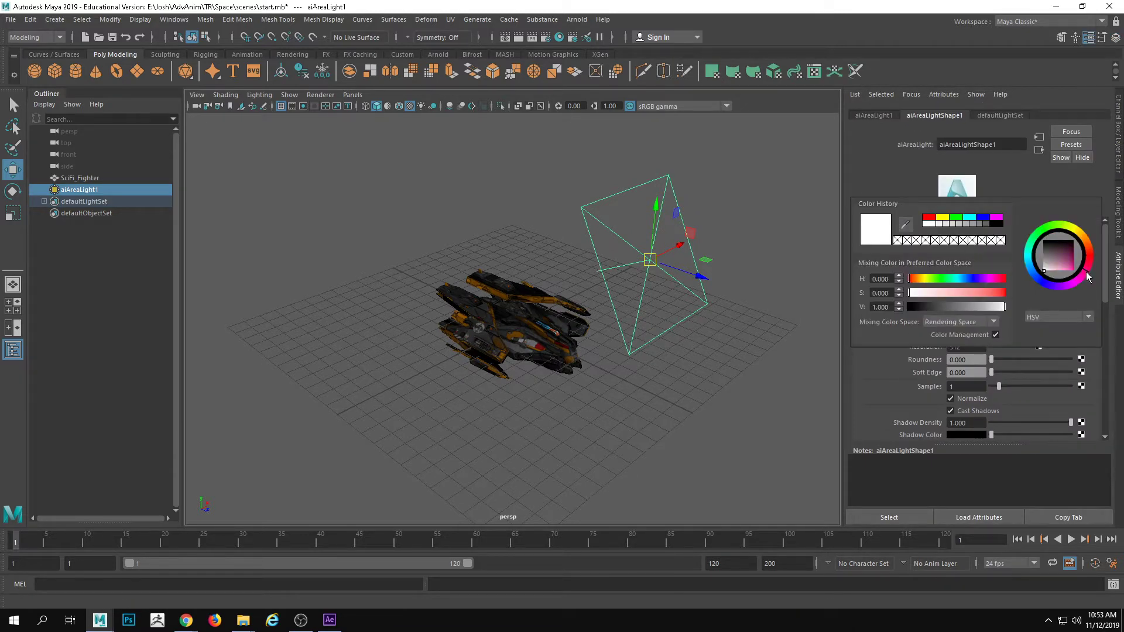
{"action": "left_click_drag", "start_coordinate": [990, 293], "coordinate": [967, 300]}
{"action": "left_click_drag", "start_coordinate": [1061, 285], "coordinate": [1093, 244]}
{"action": "left_click", "coordinate": [982, 292]}
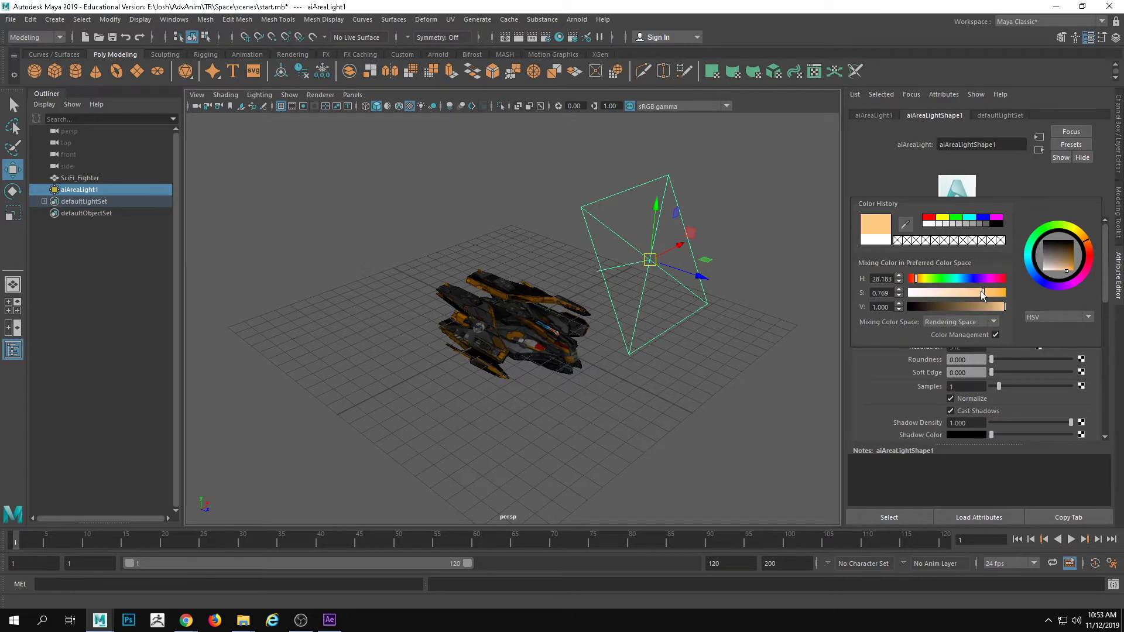
Open the Arnold RenderView, shrink it, and place it so the fighter and area light stay visible in the viewport
{"action": "left_click_drag", "start_coordinate": [678, 190], "coordinate": [670, 226], "text": "alt"}
{"action": "left_click_drag", "start_coordinate": [695, 315], "coordinate": [656, 259], "text": "alt"}
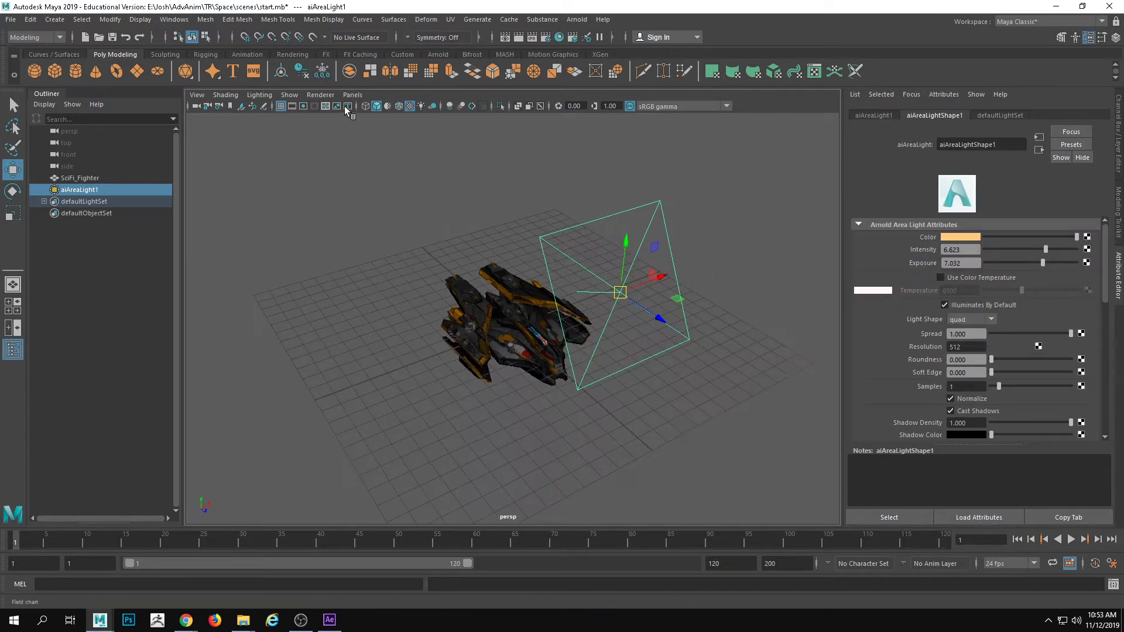
{"action": "left_click", "coordinate": [576, 20]}
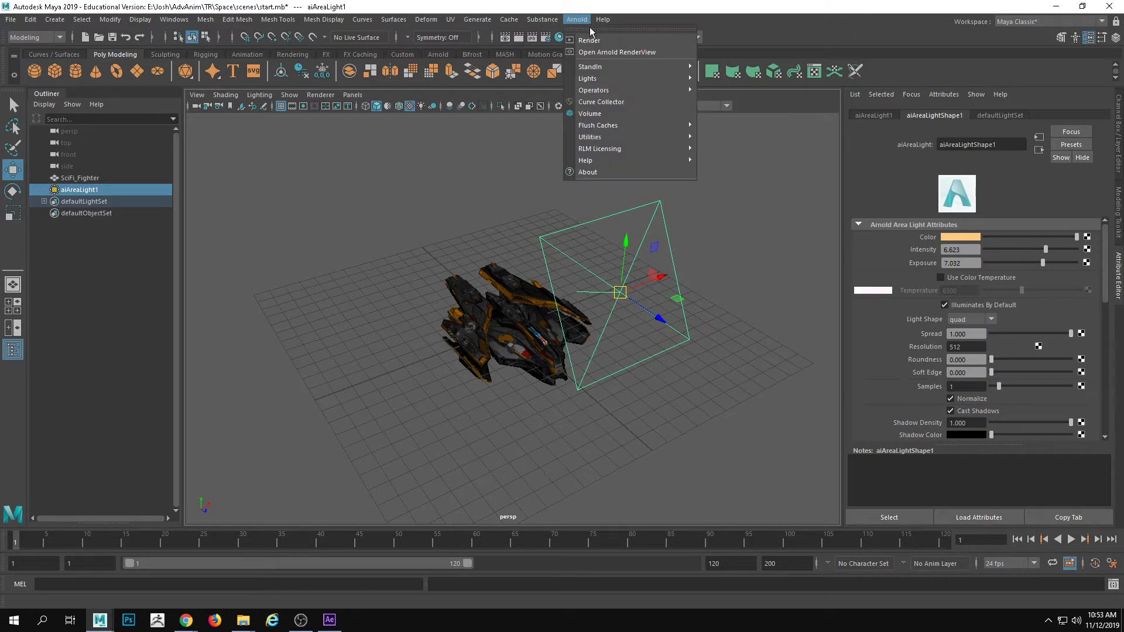
{"action": "left_click", "coordinate": [600, 55]}
{"action": "left_click_drag", "start_coordinate": [572, 112], "coordinate": [913, 82]}
{"action": "left_click_drag", "start_coordinate": [493, 438], "coordinate": [651, 438]}
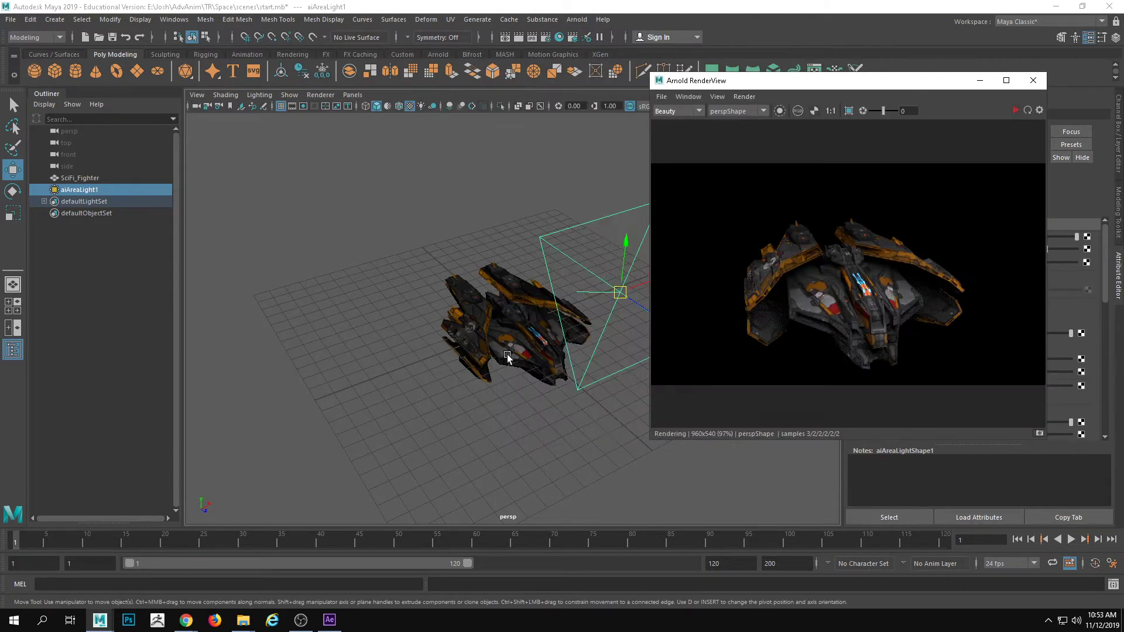
{"action": "left_click_drag", "start_coordinate": [421, 356], "coordinate": [456, 319], "text": "alt"}
{"action": "middle_click_drag", "start_coordinate": [457, 316], "coordinate": [338, 309], "text": "alt"}
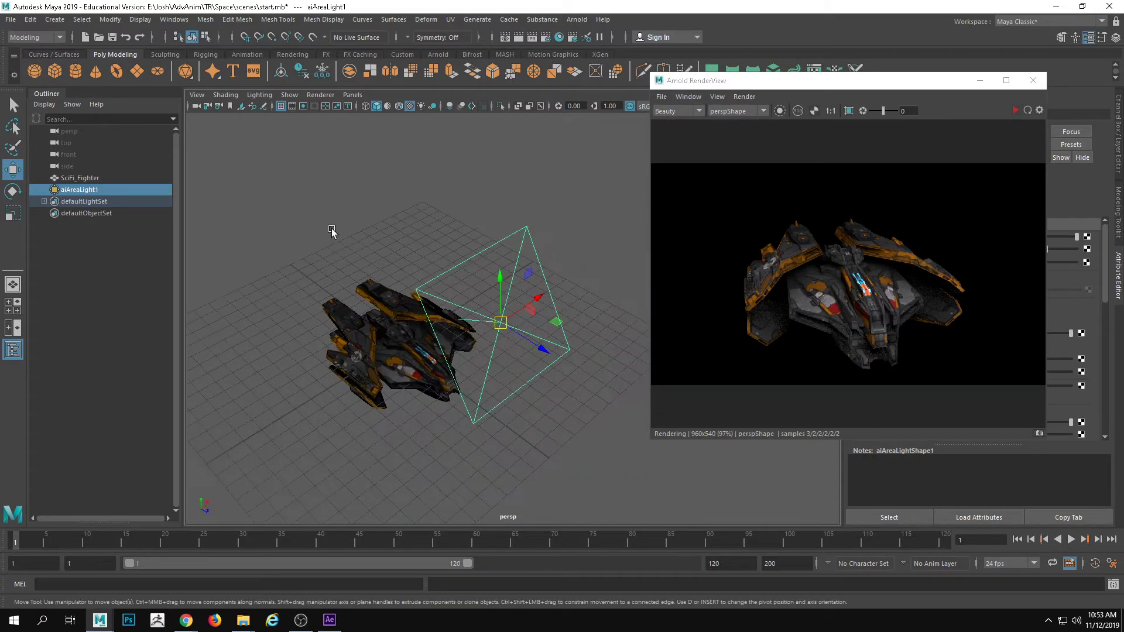
Look through aiAreaLight1, start a live IPR render, and aim the light at the fighter from a raised front-side angle
{"action": "left_click", "coordinate": [351, 95]}
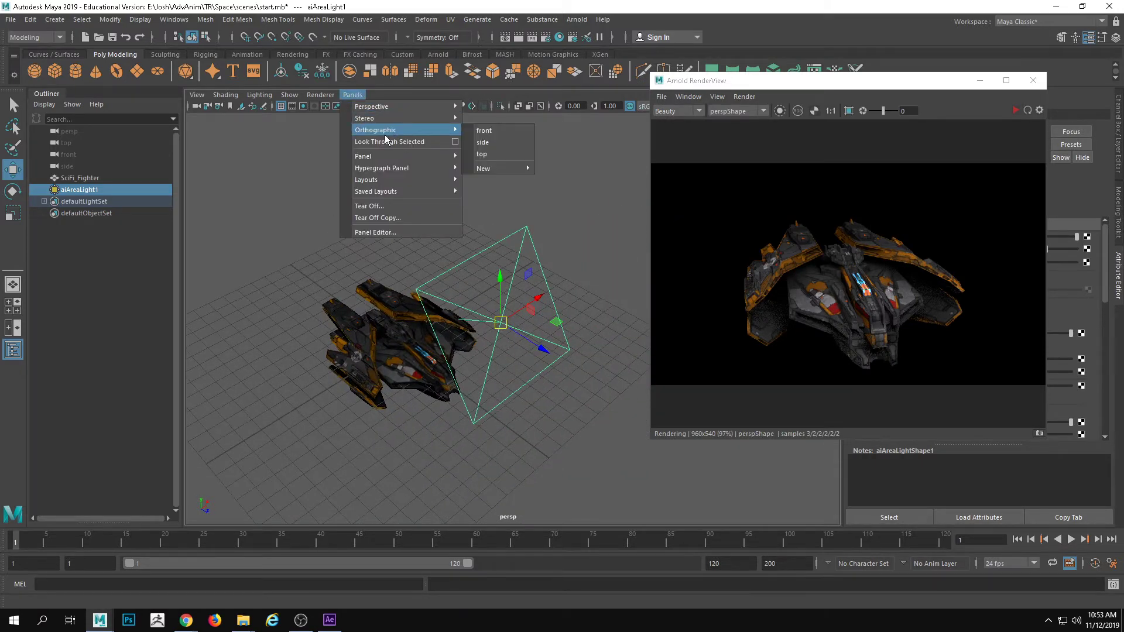
{"action": "left_click", "coordinate": [386, 142]}
{"action": "left_click_drag", "start_coordinate": [457, 281], "coordinate": [503, 327], "text": "alt"}
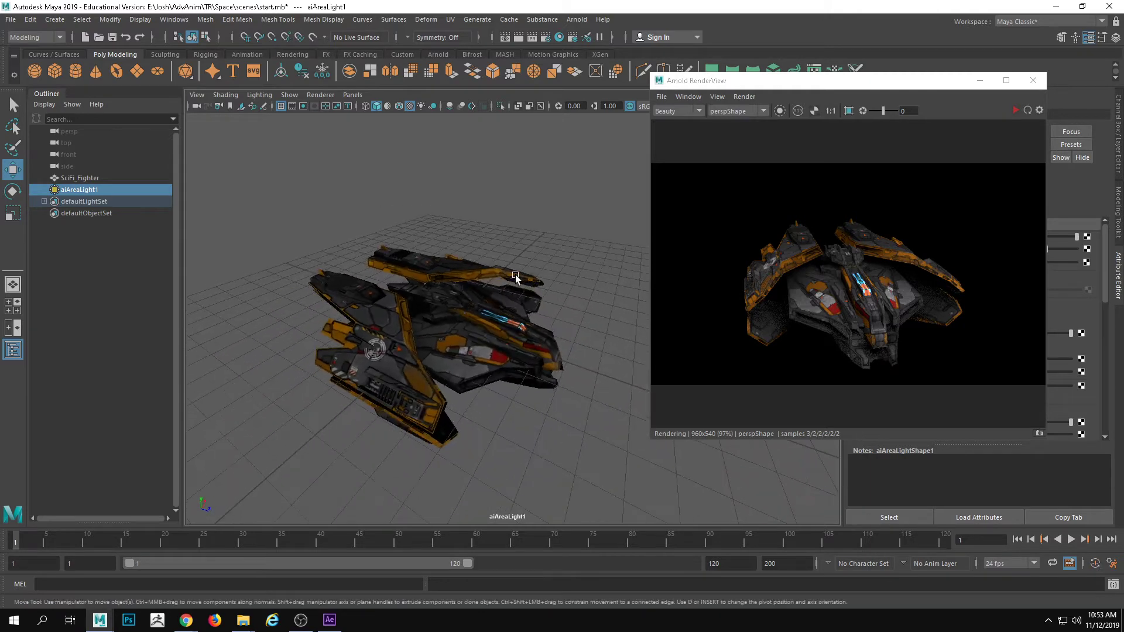
{"action": "left_click", "coordinate": [1015, 111]}
{"action": "left_click_drag", "start_coordinate": [307, 362], "coordinate": [449, 374], "text": "alt"}
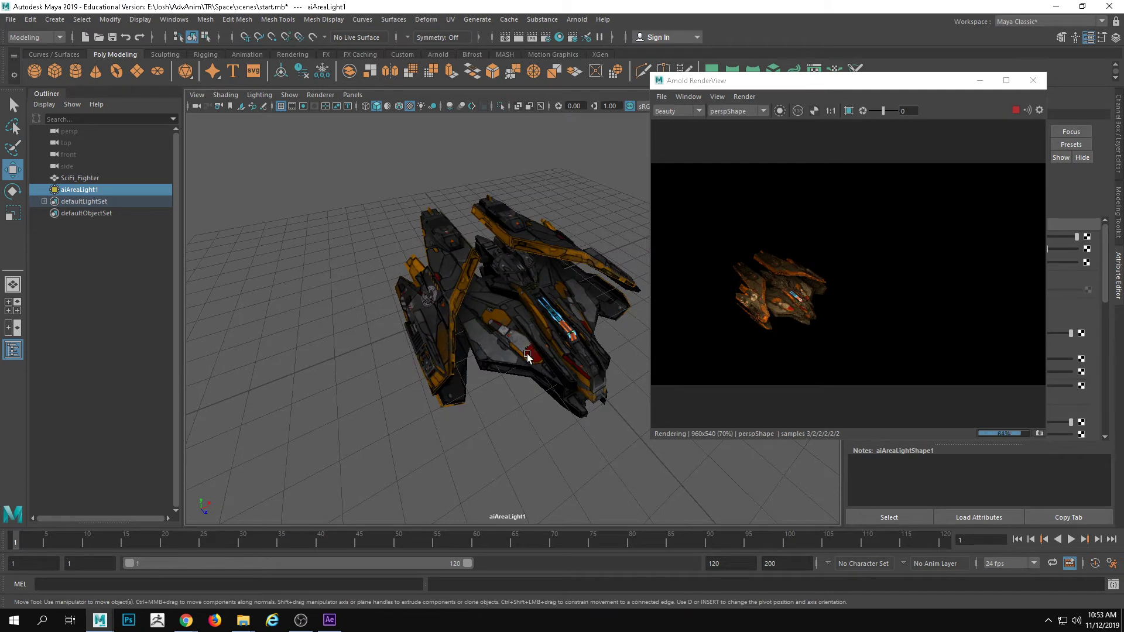
{"action": "left_click_drag", "start_coordinate": [527, 356], "coordinate": [643, 291], "text": "alt"}
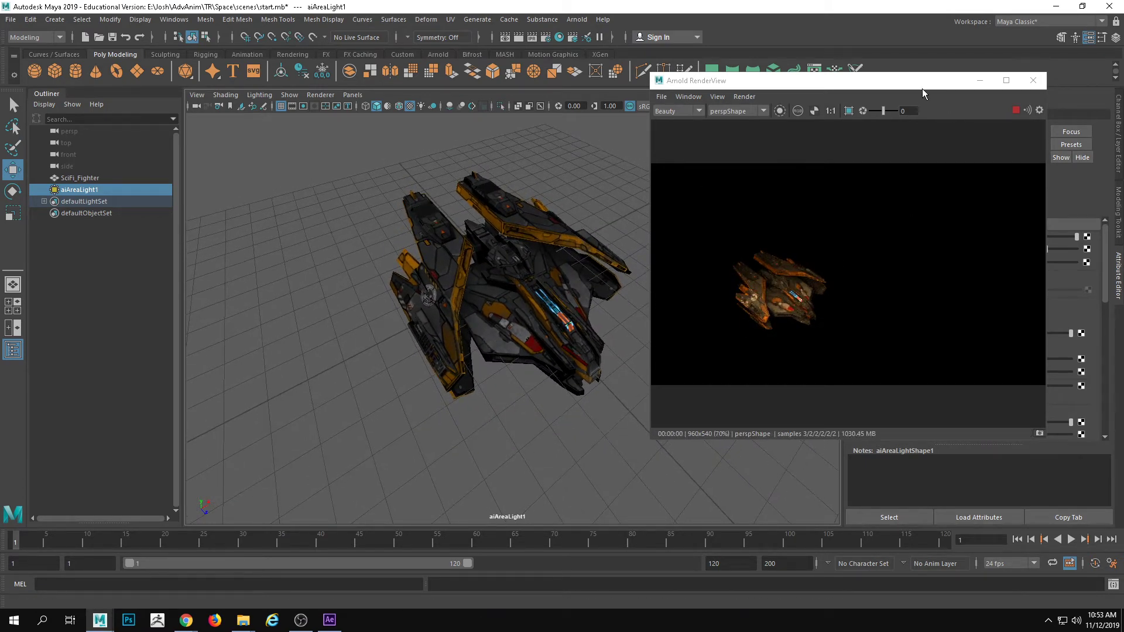
Change aiAreaLight1's color to a paler yellow-orange with hue 36.923 and saturation 0.615
{"action": "left_click_drag", "start_coordinate": [922, 91], "coordinate": [740, 104]}
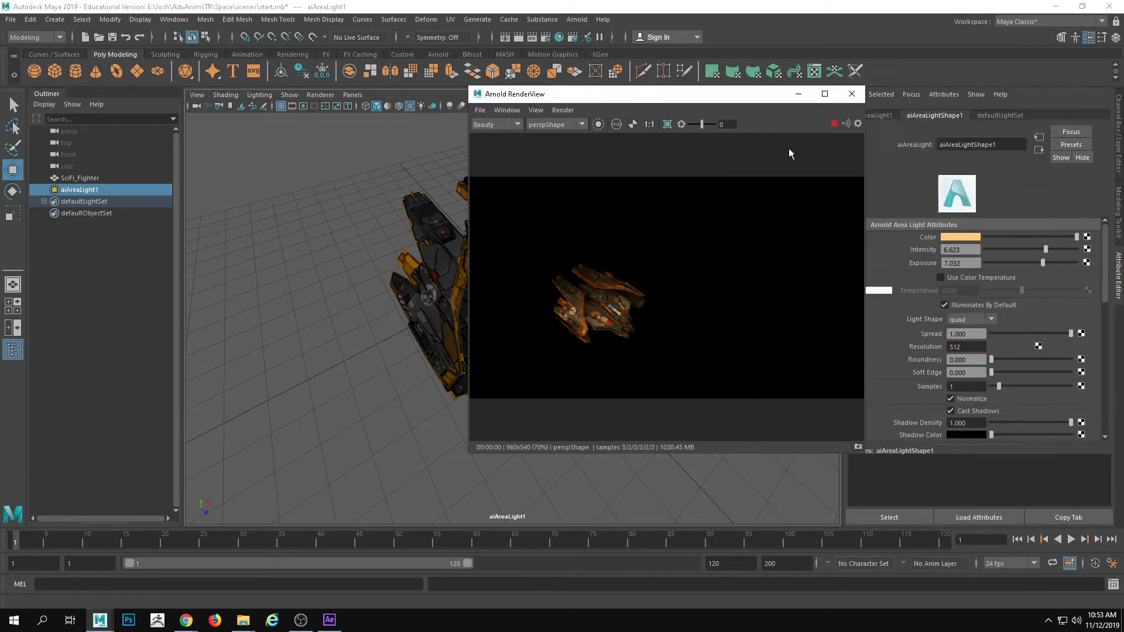
{"action": "left_click", "coordinate": [973, 236]}
{"action": "left_click", "coordinate": [973, 279]}
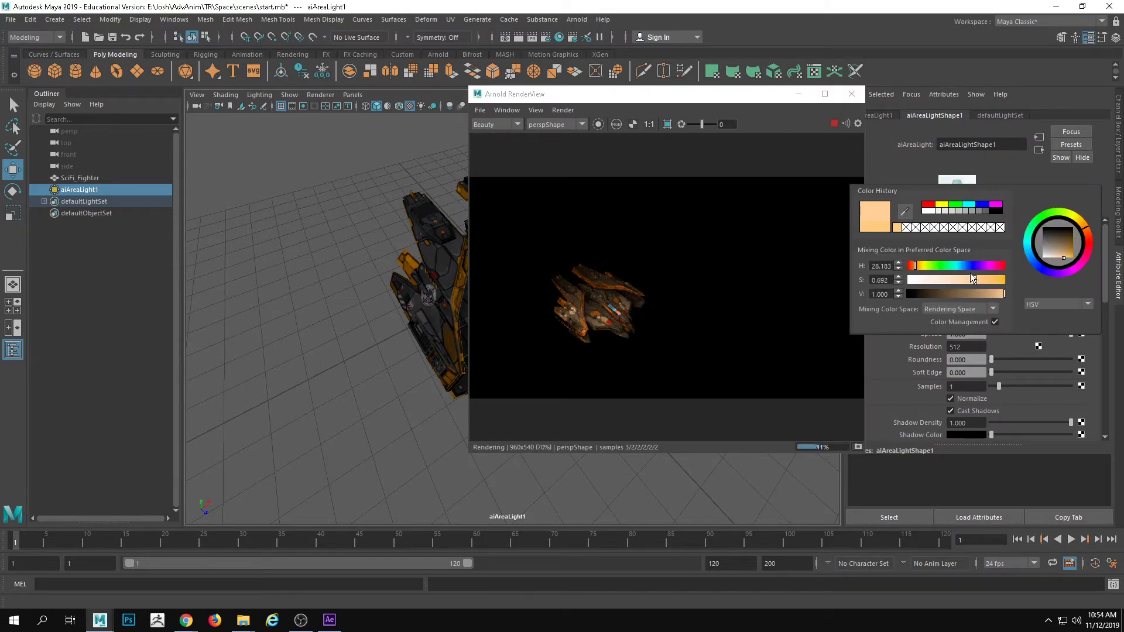
{"action": "left_click", "coordinate": [961, 269]}
{"action": "left_click", "coordinate": [966, 280]}
{"action": "left_click", "coordinate": [918, 265]}
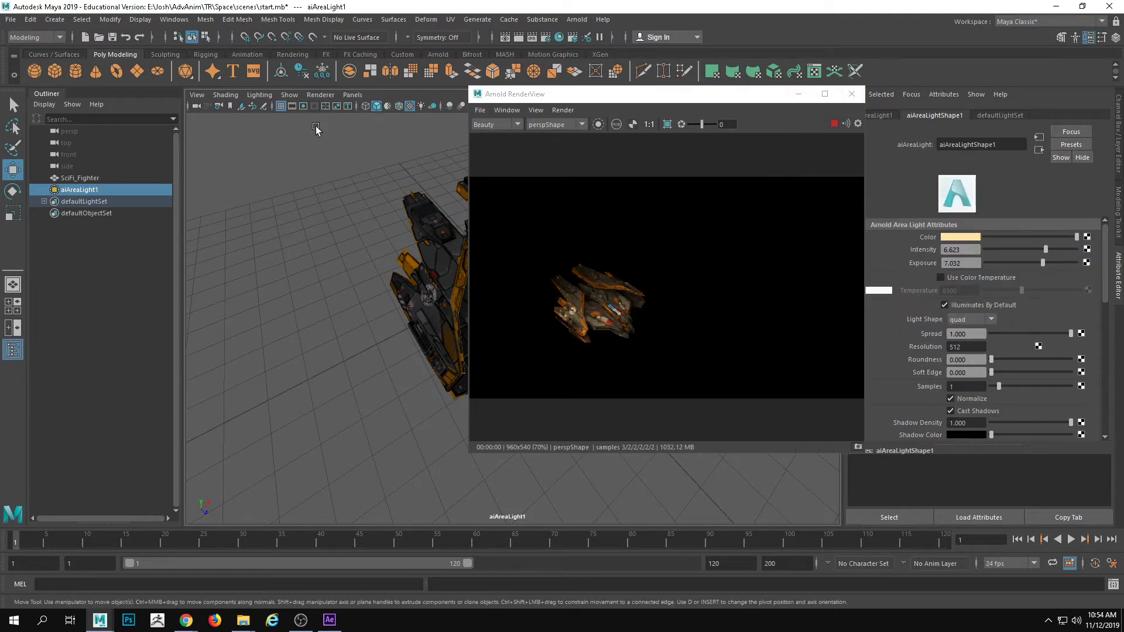
Return the viewport to the persp camera, deselect the light, and show the fighter from a low side angle beside the render window
{"action": "left_click", "coordinate": [352, 94]}
{"action": "mouse_move", "coordinate": [375, 106]}
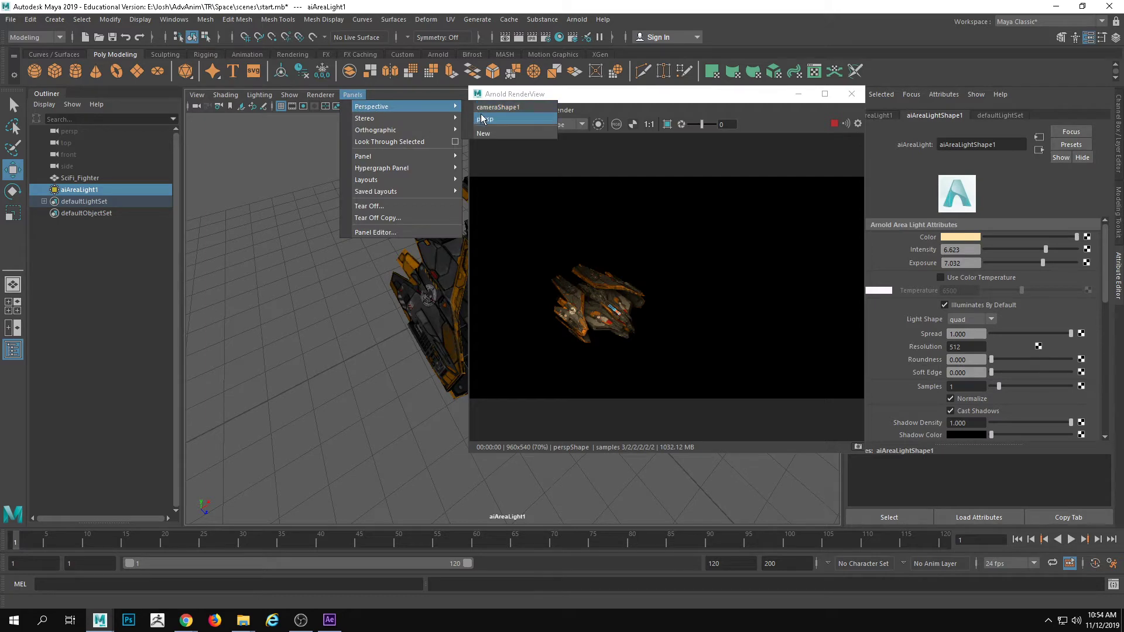
{"action": "left_click", "coordinate": [492, 107]}
{"action": "left_click_drag", "start_coordinate": [388, 269], "coordinate": [320, 401], "text": "alt"}
{"action": "left_click", "coordinate": [372, 391]}
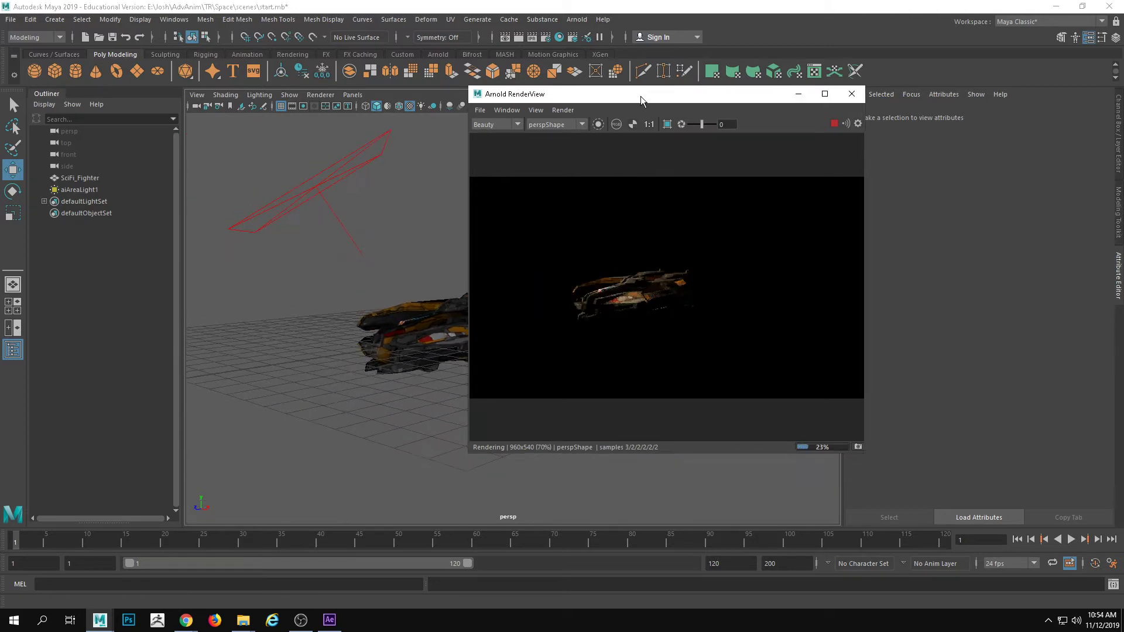
{"action": "left_click_drag", "start_coordinate": [641, 93], "coordinate": [865, 128]}
Duplicate the area light, move the copy straight down below the fighter, and rotate it to a different angle
{"action": "left_click", "coordinate": [342, 192]}
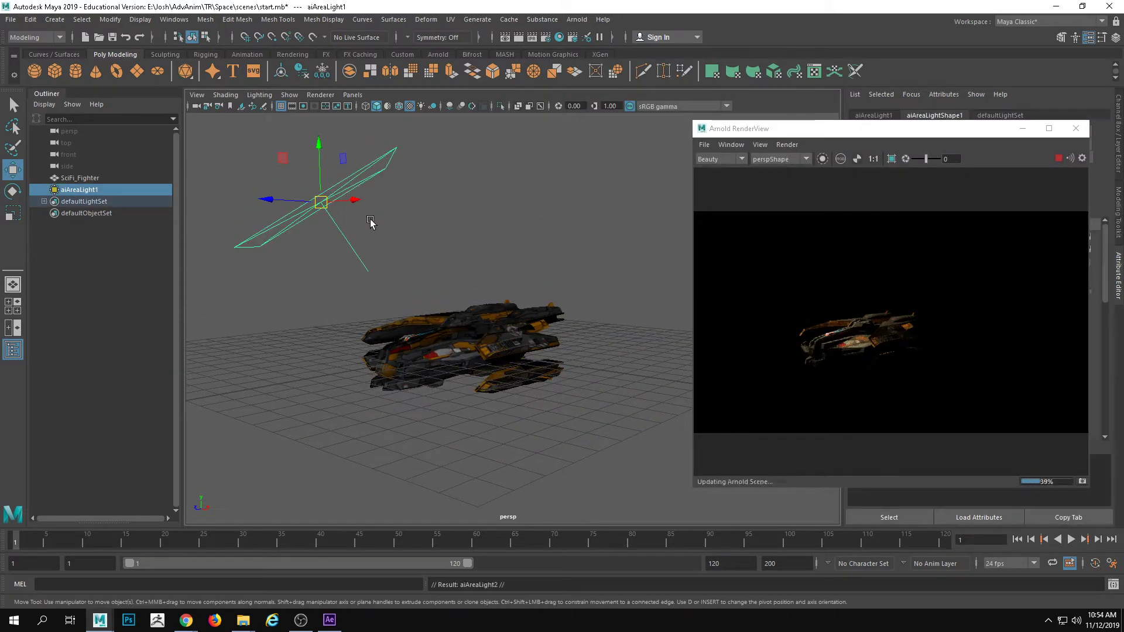
{"action": "left_click_drag", "start_coordinate": [320, 151], "coordinate": [372, 403]}
{"action": "key", "text": "e"}
{"action": "right_click_drag", "start_coordinate": [549, 412], "coordinate": [299, 384], "text": "alt"}
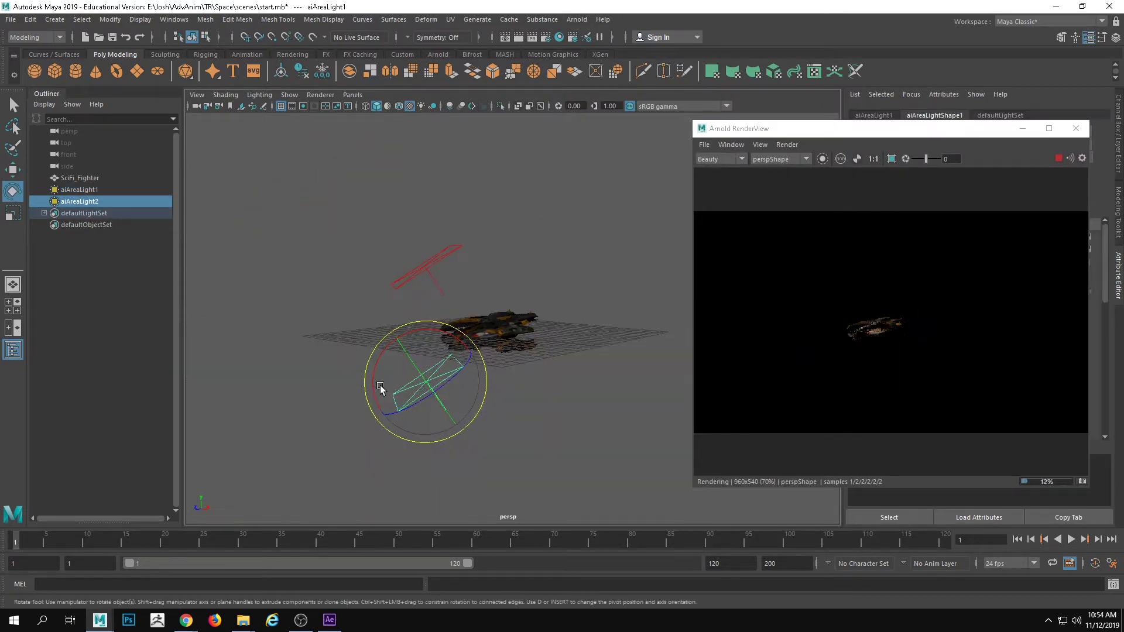
{"action": "left_click_drag", "start_coordinate": [381, 389], "coordinate": [364, 412], "text": "alt"}
{"action": "mouse_move", "coordinate": [437, 327]}
{"action": "left_mouse_down"}
{"action": "mouse_move", "coordinate": [294, 391]}
{"action": "mouse_move", "coordinate": [434, 318]}
{"action": "mouse_move", "coordinate": [439, 329]}
{"action": "left_mouse_up"}
{"action": "left_click_drag", "start_coordinate": [439, 330], "coordinate": [447, 354], "text": "alt"}
{"action": "key", "text": "w"}
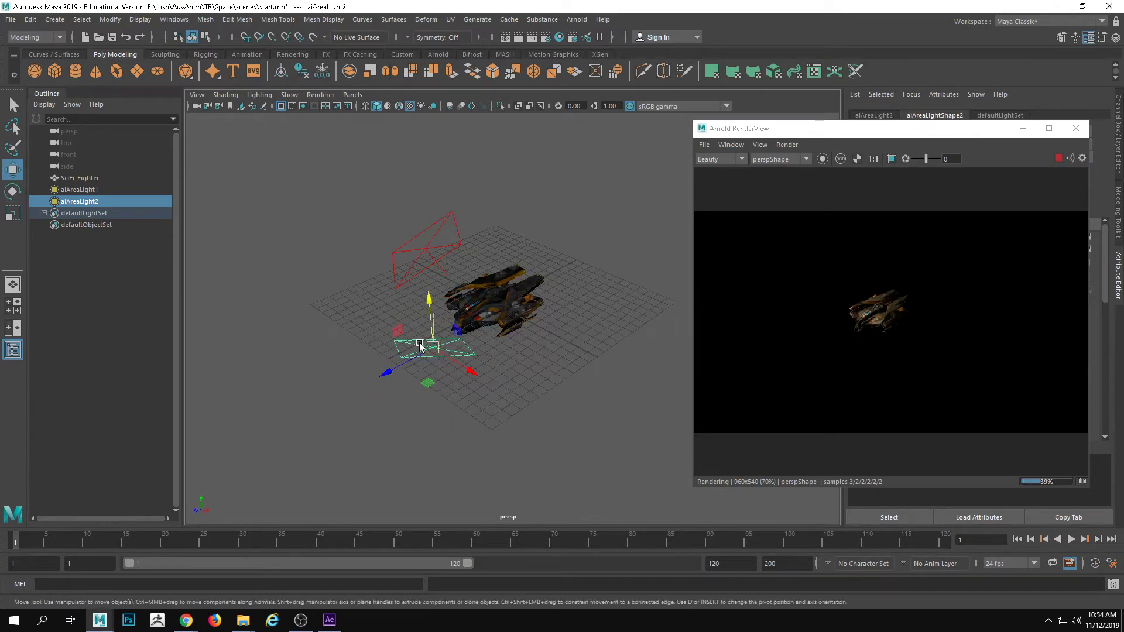
Look through aiAreaLight2 and aim it at the side of the fighter while the live render updates
{"action": "left_click", "coordinate": [355, 96]}
{"action": "left_click", "coordinate": [383, 142]}
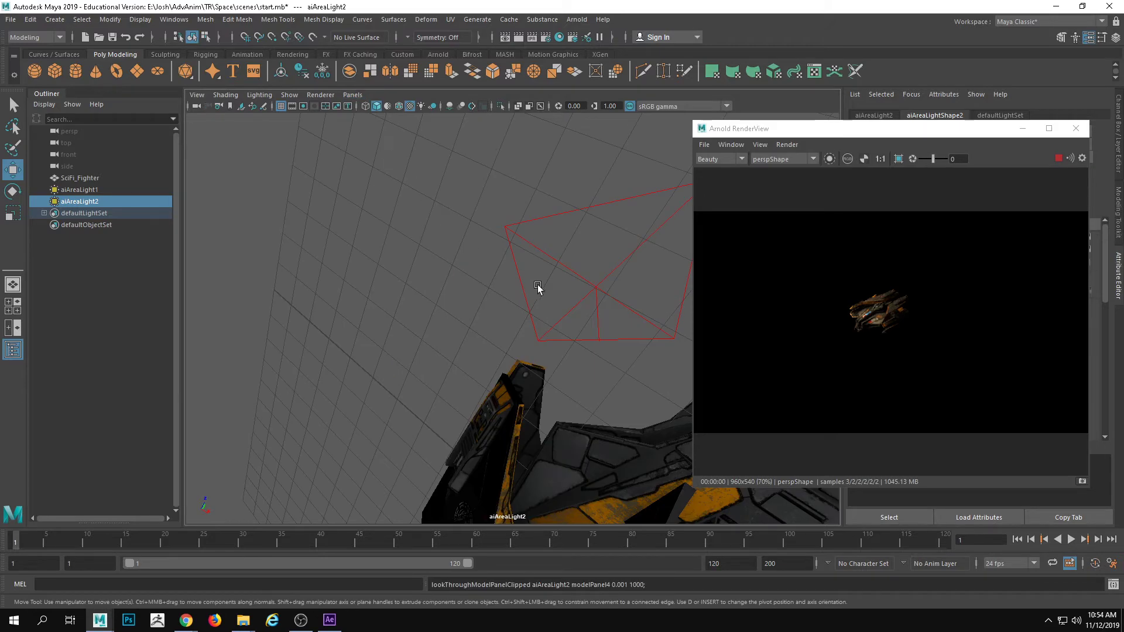
{"action": "left_click_drag", "start_coordinate": [536, 285], "coordinate": [565, 313], "text": "alt"}
{"action": "right_click_drag", "start_coordinate": [564, 313], "coordinate": [460, 319], "text": "alt"}
{"action": "left_click_drag", "start_coordinate": [460, 319], "coordinate": [498, 317], "text": "alt"}
{"action": "left_click_drag", "start_coordinate": [933, 129], "coordinate": [789, 129]}
{"action": "right_click_drag", "start_coordinate": [333, 331], "coordinate": [425, 354], "text": "alt"}
{"action": "left_click_drag", "start_coordinate": [425, 354], "coordinate": [398, 343], "text": "alt"}
{"action": "right_click_drag", "start_coordinate": [398, 342], "coordinate": [402, 349], "text": "alt"}
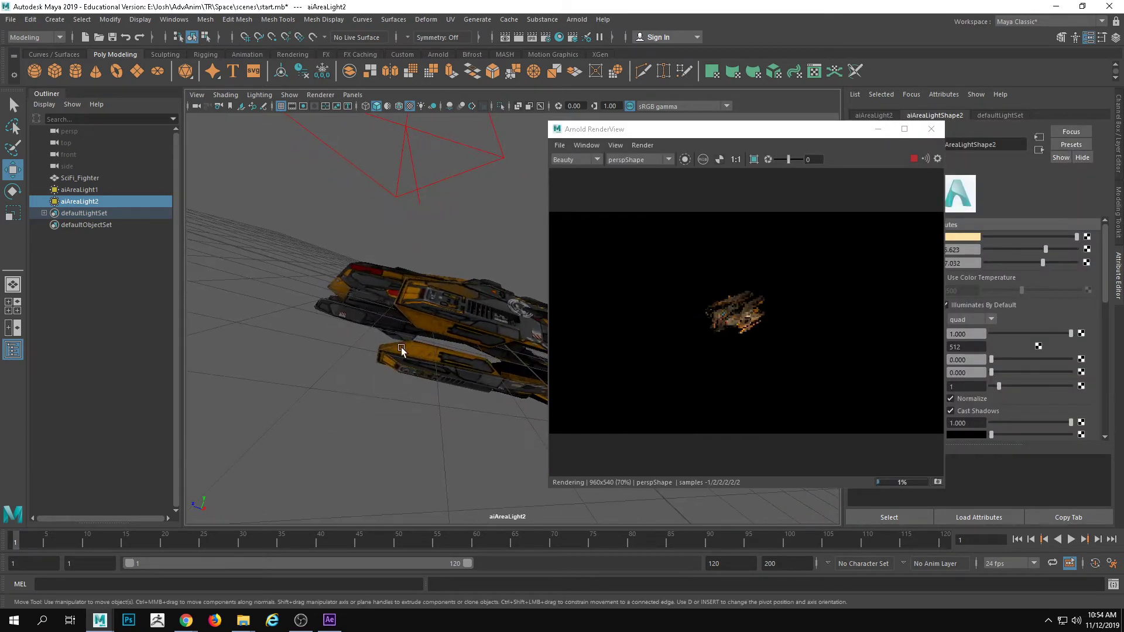
Check the pink and blue Milky Way reference image in the browser for a light color and return to Maya
{"action": "left_click_drag", "start_coordinate": [823, 126], "coordinate": [655, 127]}
{"action": "left_click", "coordinate": [967, 237]}
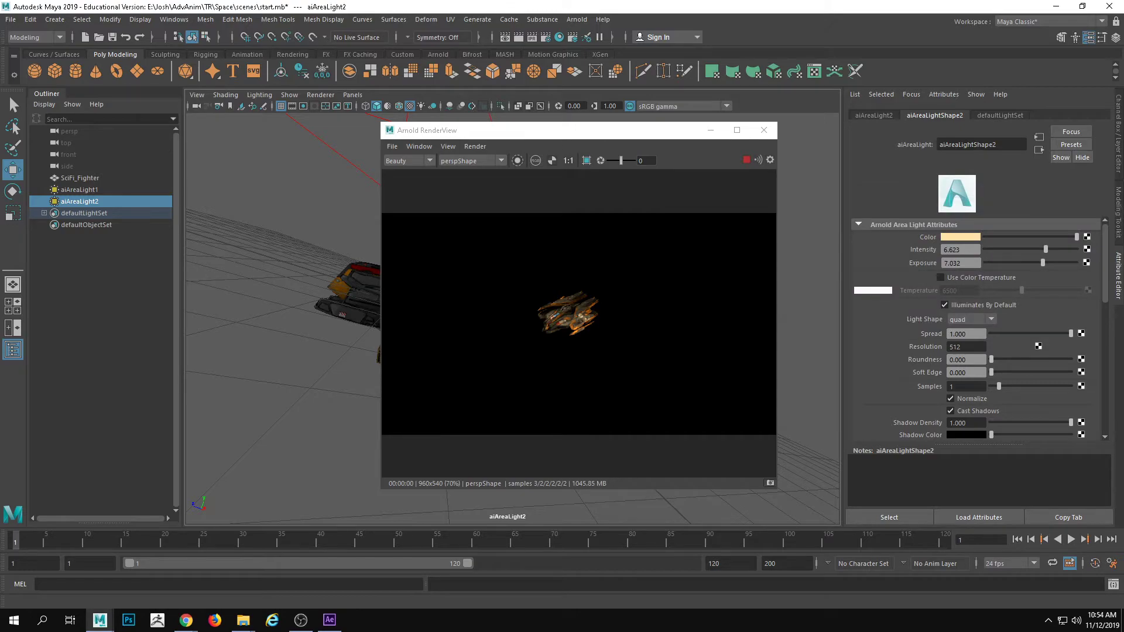
{"action": "key", "text": "alt+Tab"}
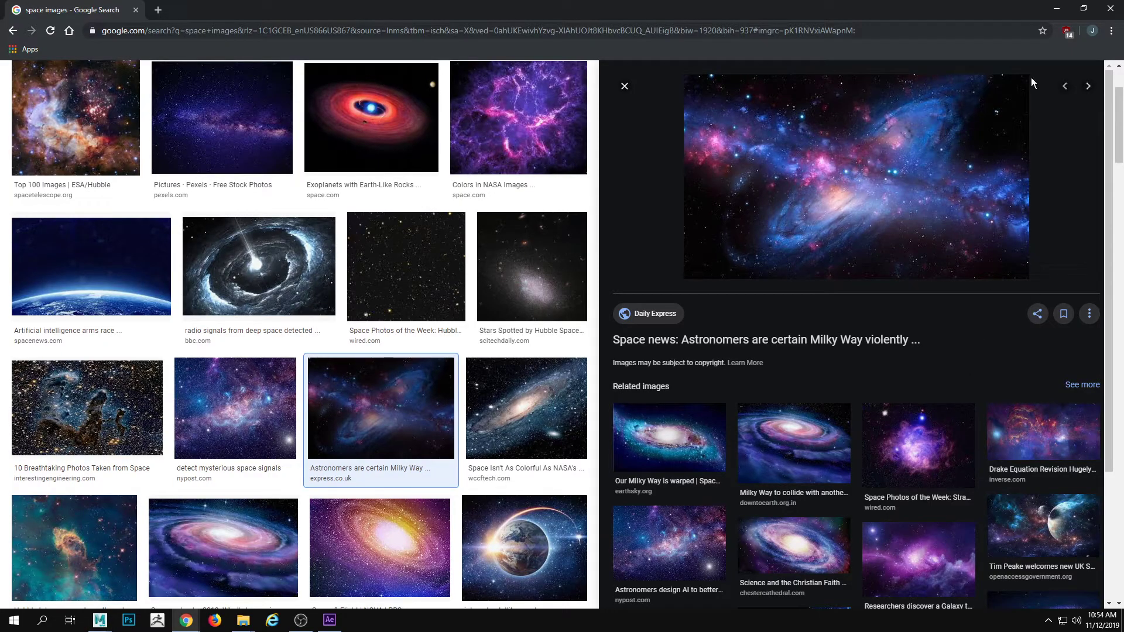
{"action": "left_click", "coordinate": [1056, 12]}
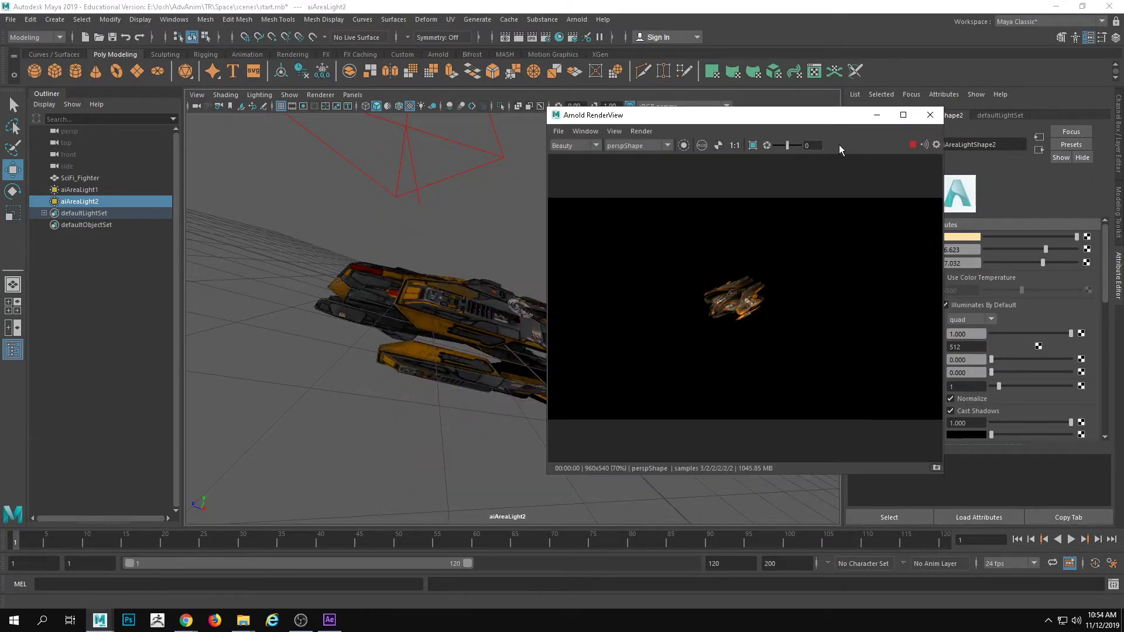
Set the color of aiAreaLight2 to pink
{"action": "left_click_drag", "start_coordinate": [826, 116], "coordinate": [733, 101]}
{"action": "left_click", "coordinate": [964, 237]}
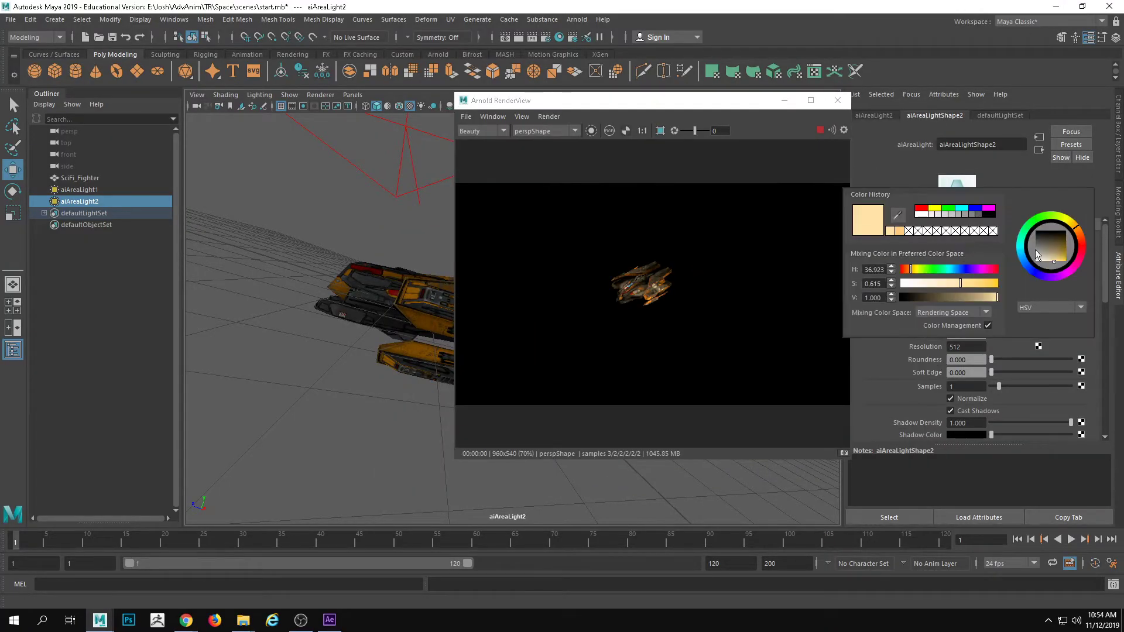
{"action": "left_click", "coordinate": [1083, 253]}
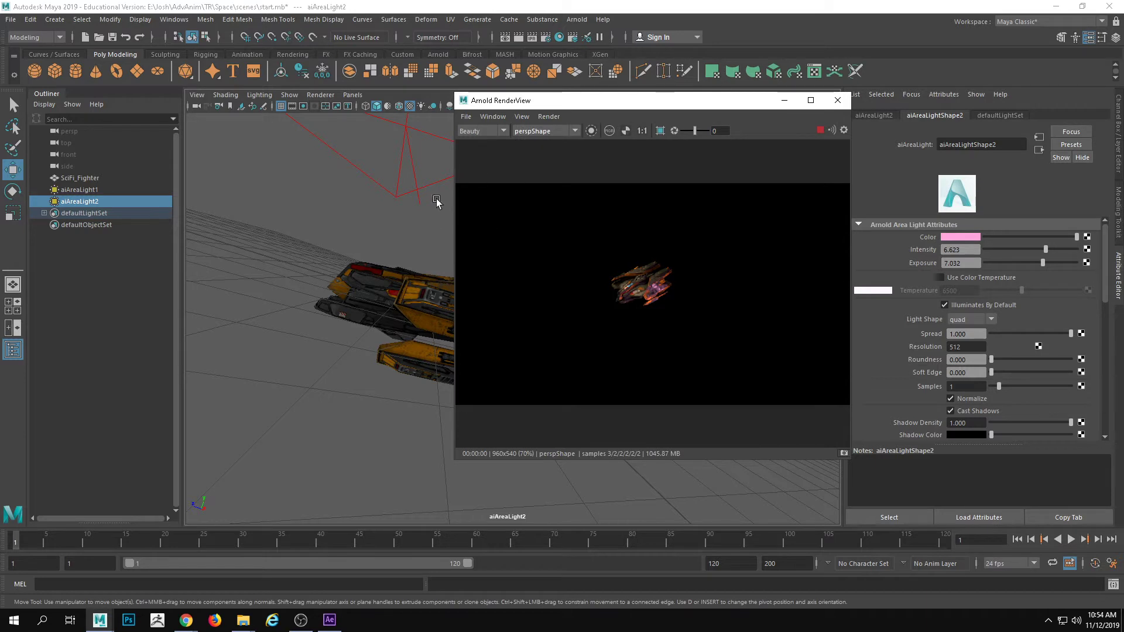
Return the viewport to the perspective view and frame the fighter and its lights next to the live render
{"action": "left_click", "coordinate": [541, 131]}
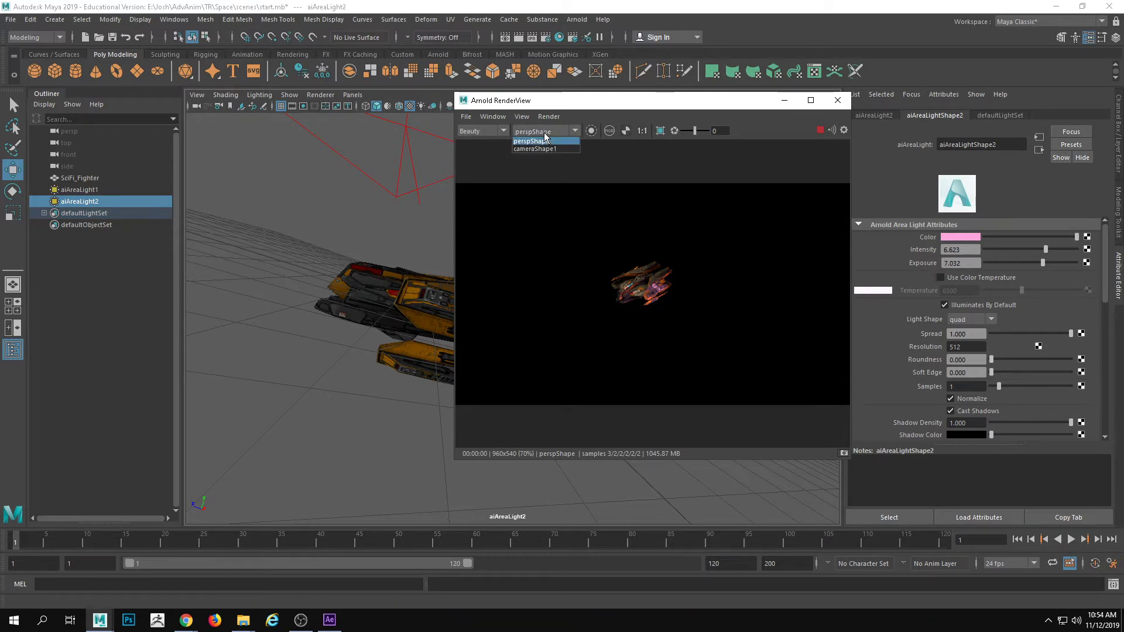
{"action": "left_click", "coordinate": [549, 143]}
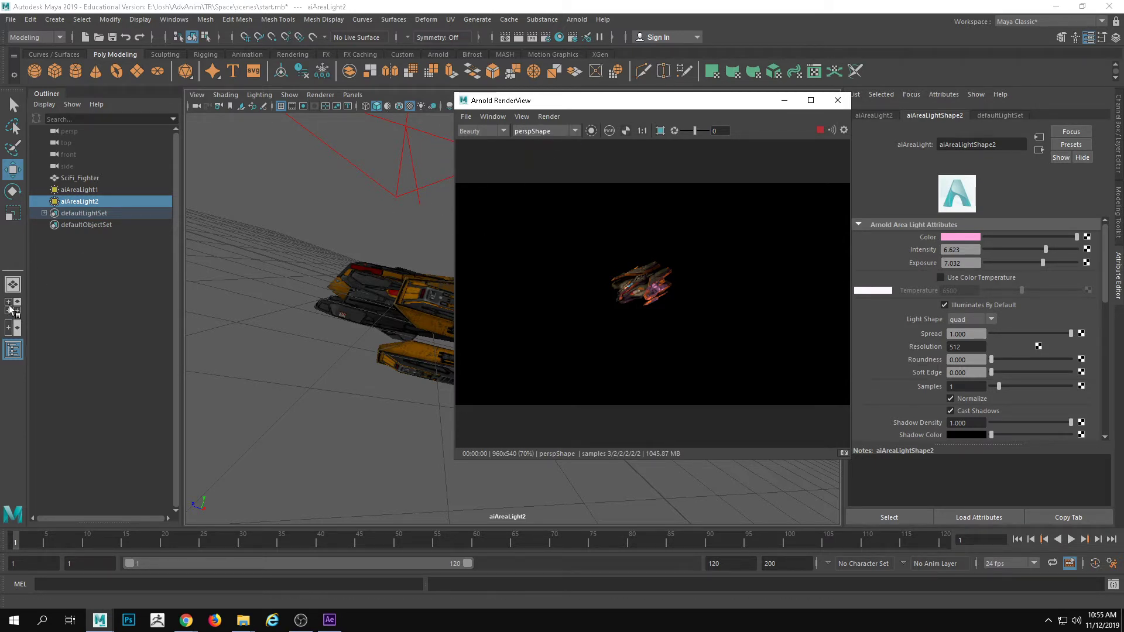
{"action": "left_click", "coordinate": [13, 285]}
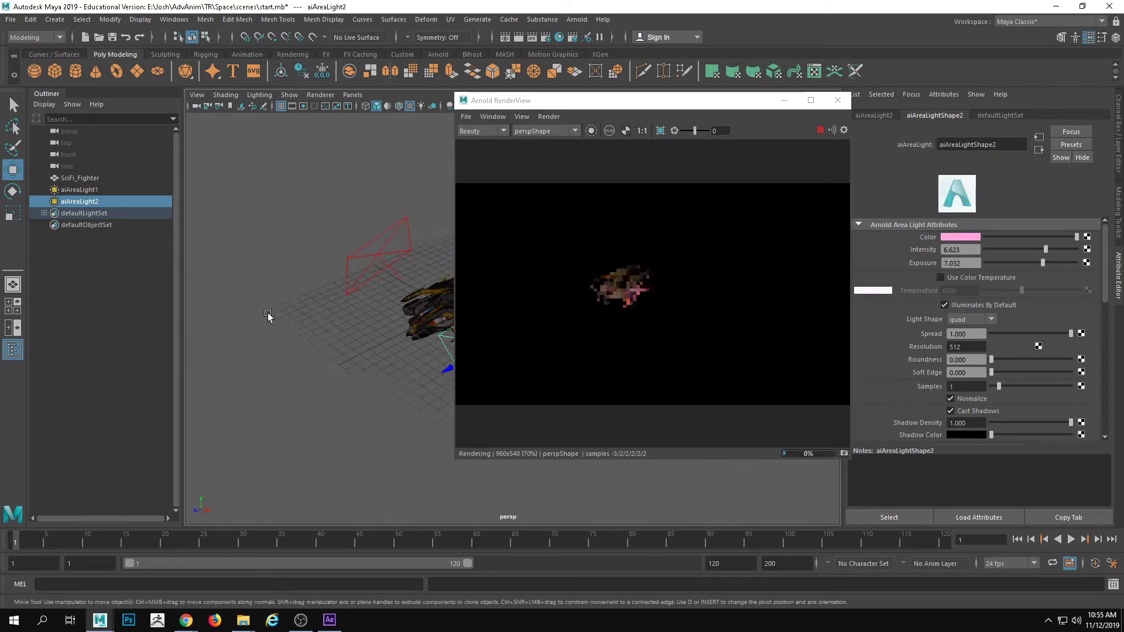
{"action": "left_click_drag", "start_coordinate": [313, 305], "coordinate": [406, 309], "text": "alt"}
{"action": "right_click_drag", "start_coordinate": [407, 308], "coordinate": [431, 319], "text": "alt"}
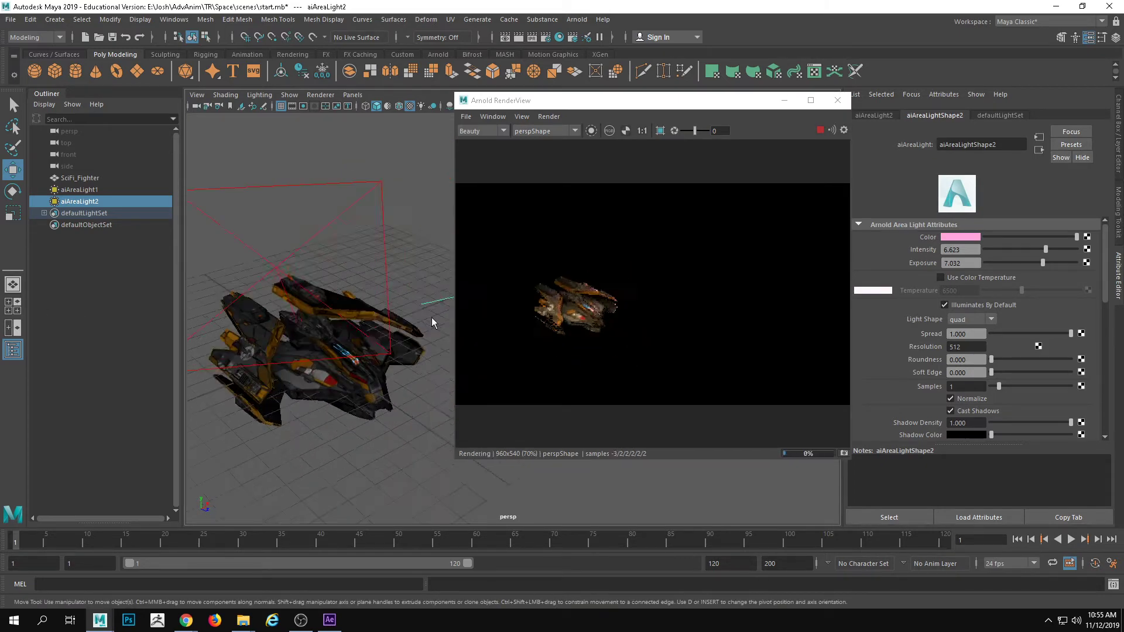
{"action": "middle_click_drag", "start_coordinate": [240, 344], "coordinate": [405, 305], "text": "alt"}
{"action": "left_click_drag", "start_coordinate": [405, 303], "coordinate": [385, 329], "text": "alt"}
{"action": "left_click_drag", "start_coordinate": [677, 99], "coordinate": [791, 102]}
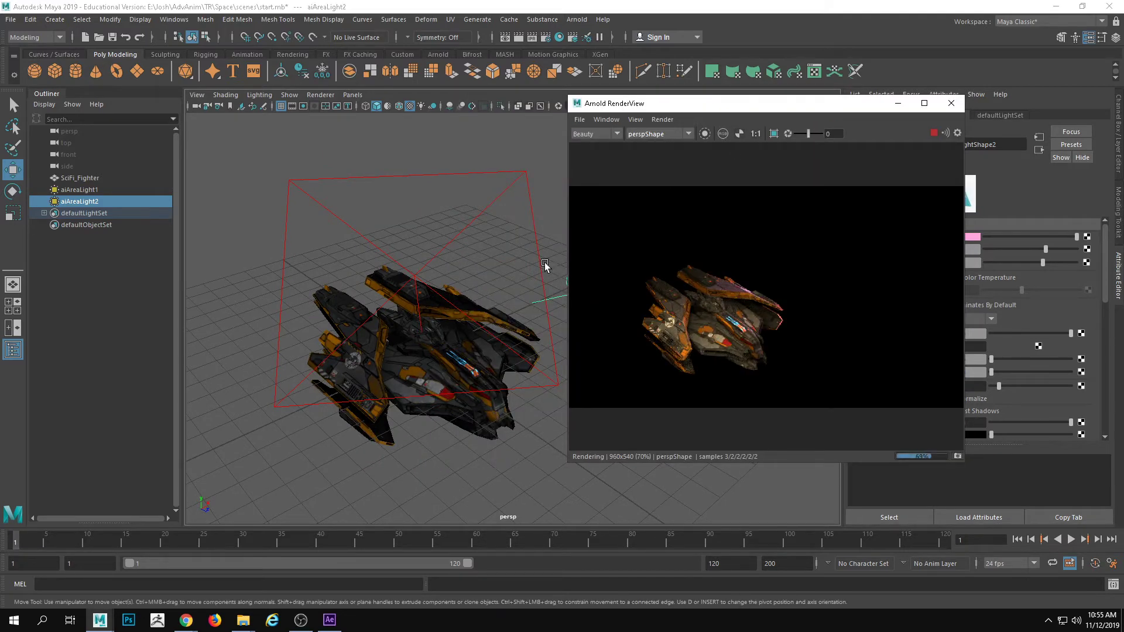
Rotate and reposition aiAreaLight2 so it lights the side of the fighter
{"action": "left_click_drag", "start_coordinate": [544, 264], "coordinate": [570, 227], "text": "alt"}
{"action": "key", "text": "r"}
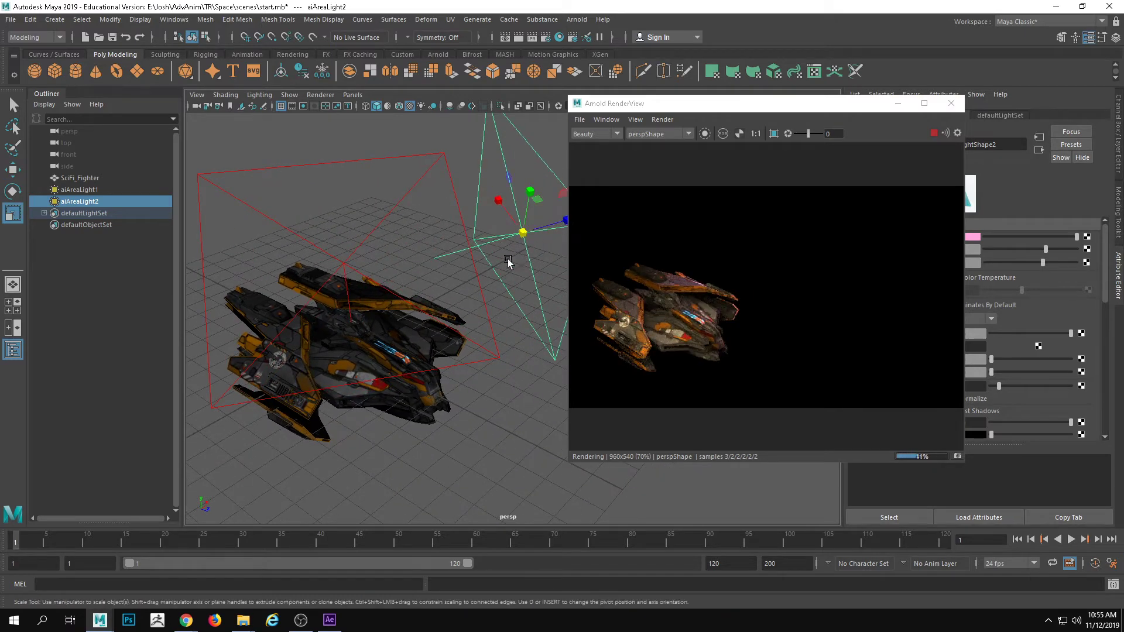
{"action": "left_click_drag", "start_coordinate": [510, 262], "coordinate": [514, 246], "text": "alt"}
{"action": "key", "text": "e"}
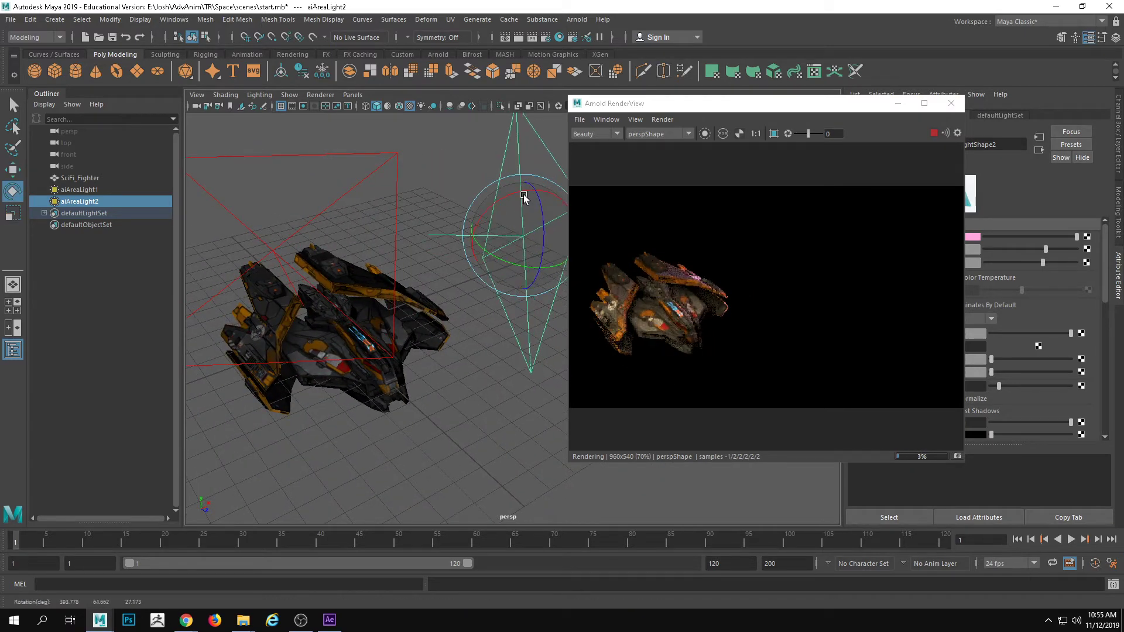
{"action": "key", "text": "w"}
{"action": "left_click_drag", "start_coordinate": [525, 183], "coordinate": [518, 248]}
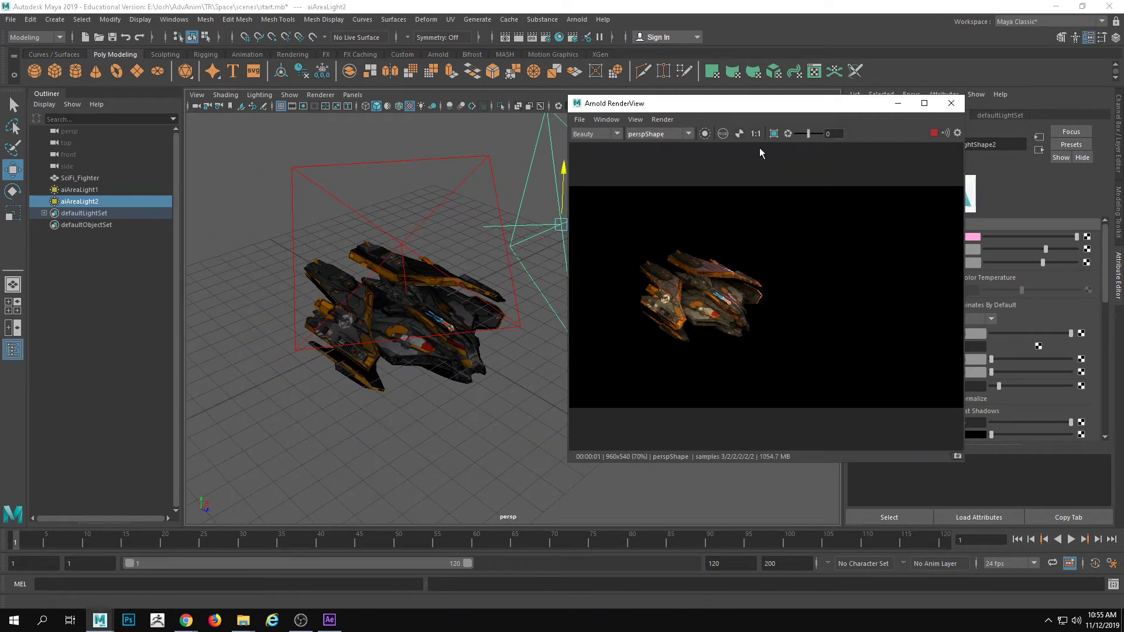
Check the Milky Way reference in the browser, return to Maya, and set the color of aiAreaLight1 to light blue, hue about 196
{"action": "left_click_drag", "start_coordinate": [676, 108], "coordinate": [644, 109]}
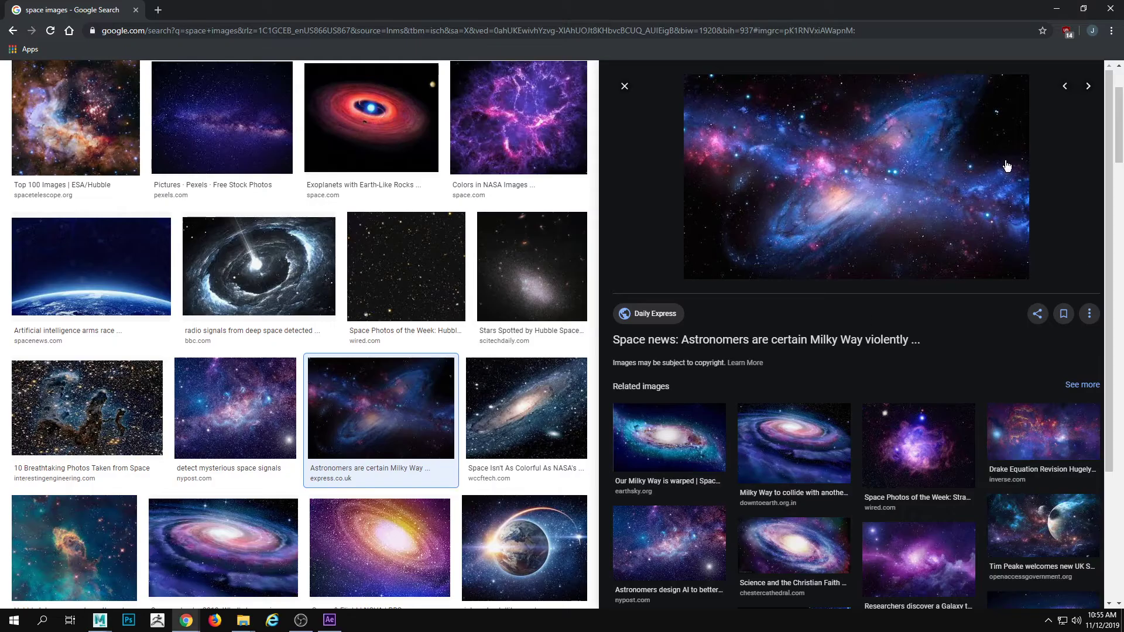
{"action": "left_click", "coordinate": [1056, 8]}
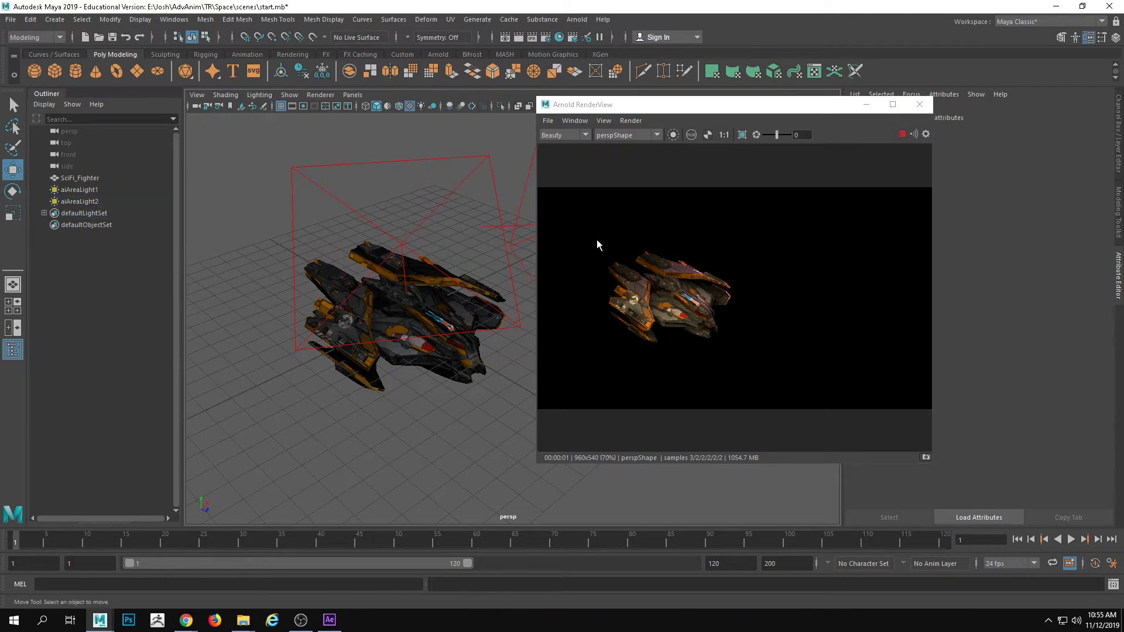
{"action": "left_click_drag", "start_coordinate": [699, 107], "coordinate": [641, 102]}
{"action": "left_click", "coordinate": [417, 213]}
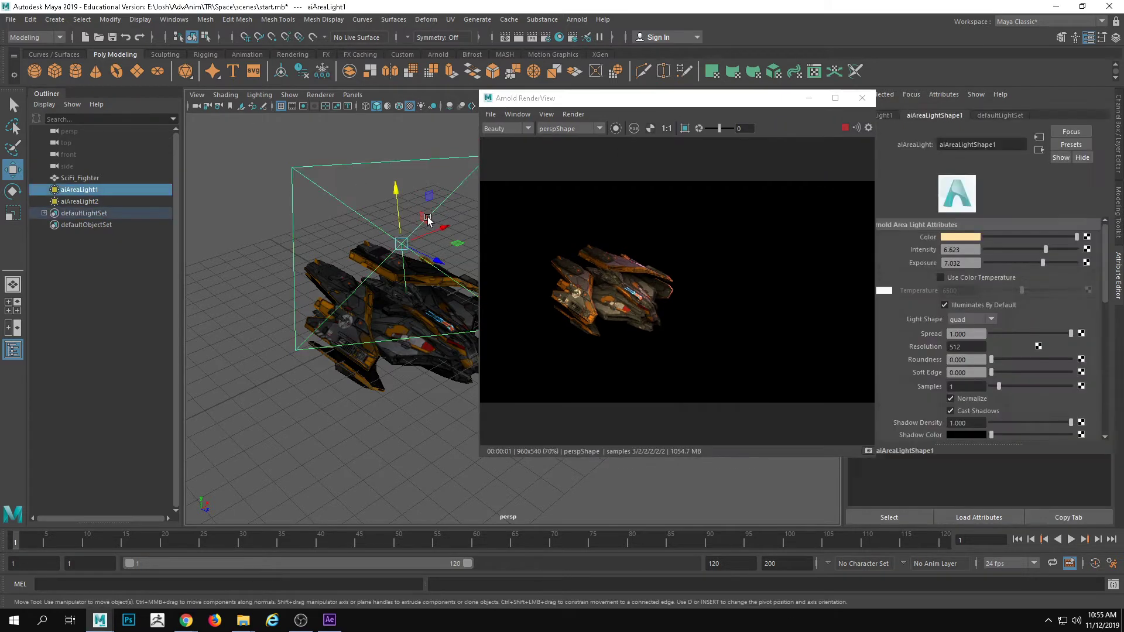
{"action": "left_click", "coordinate": [975, 239]}
{"action": "left_click", "coordinate": [966, 267]}
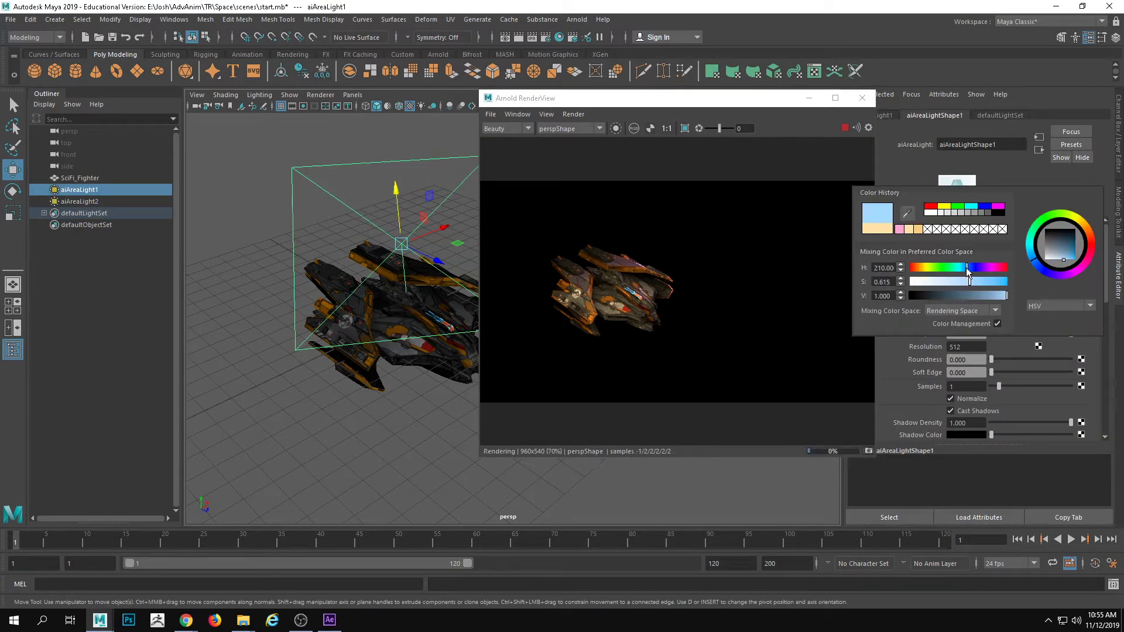
{"action": "left_click_drag", "start_coordinate": [962, 266], "coordinate": [960, 266]}
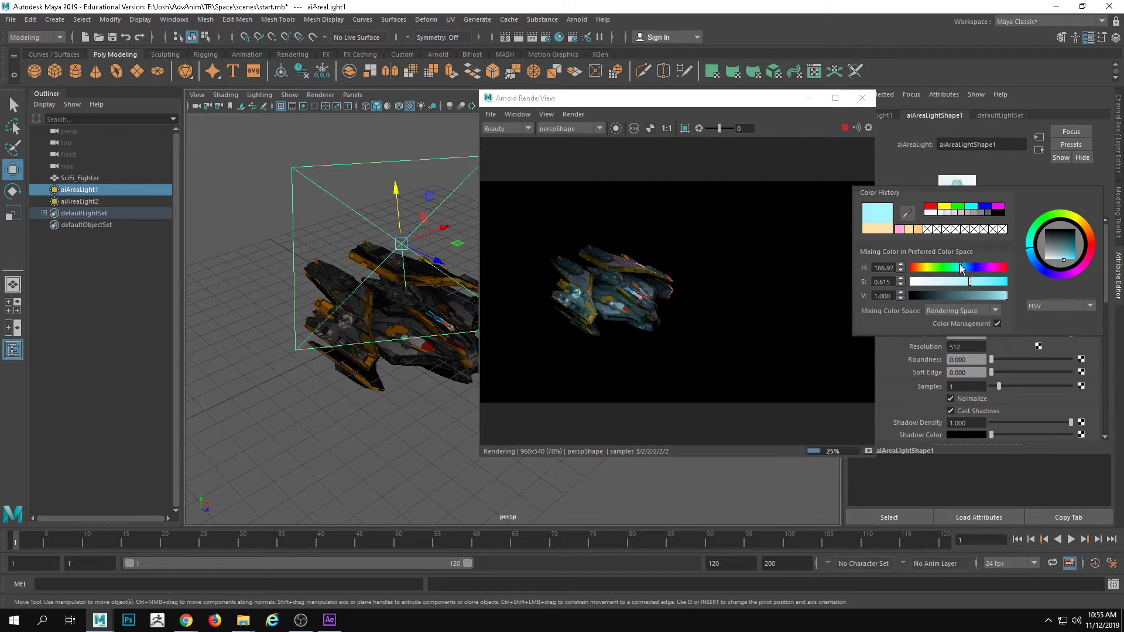
Raise the intensity of the pink aiAreaLight2 to 8.701
{"action": "left_click_drag", "start_coordinate": [704, 100], "coordinate": [817, 105]}
{"action": "middle_click_drag", "start_coordinate": [493, 240], "coordinate": [443, 241], "text": "alt"}
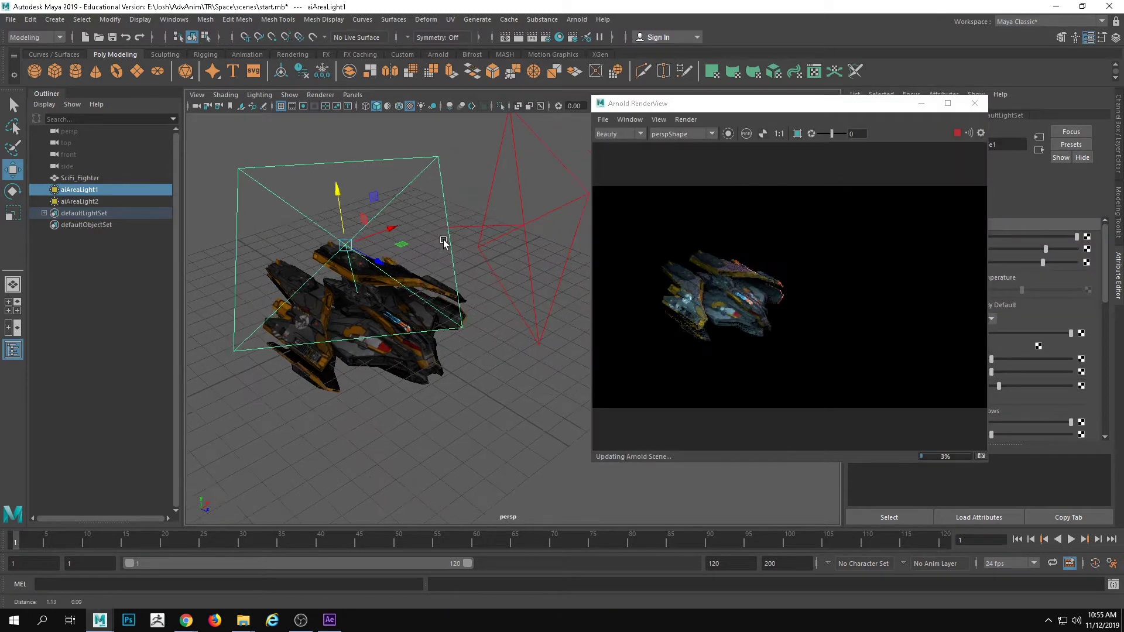
{"action": "left_click", "coordinate": [547, 248]}
{"action": "left_click_drag", "start_coordinate": [805, 107], "coordinate": [781, 103]}
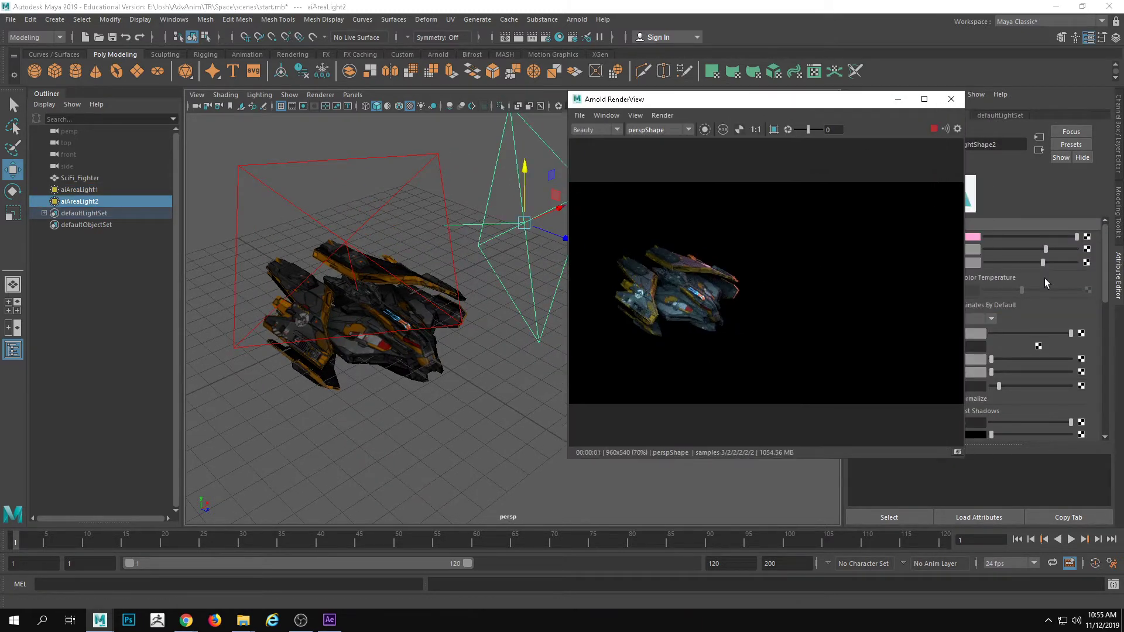
{"action": "left_click_drag", "start_coordinate": [1045, 248], "coordinate": [1054, 251]}
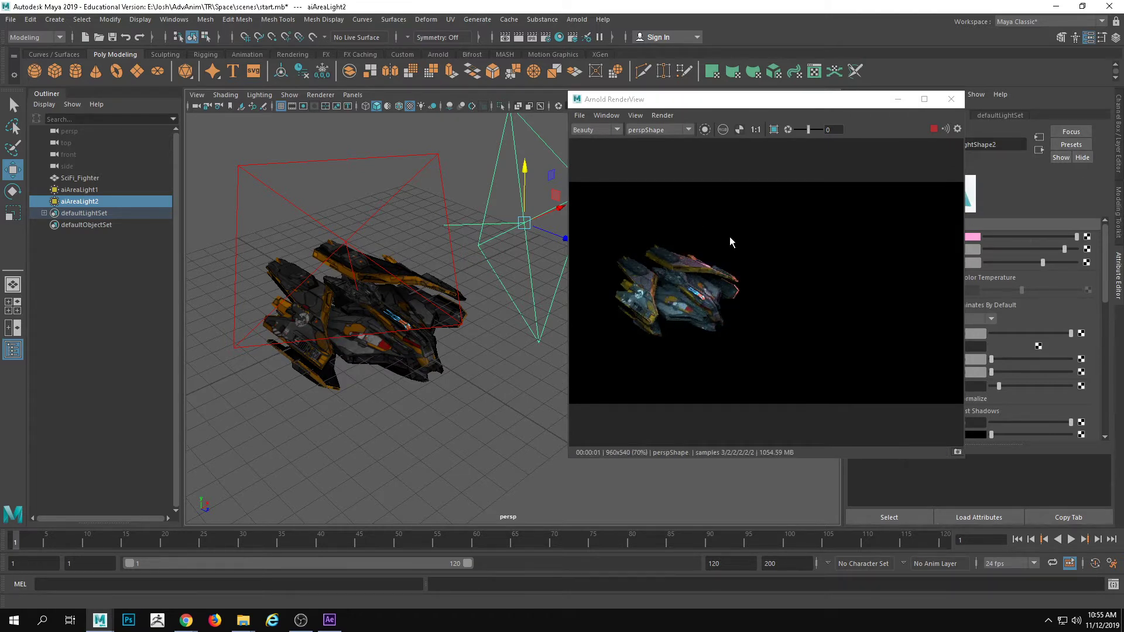
Duplicate aiAreaLight2 and rotate the copy to a different angle
{"action": "left_click_drag", "start_coordinate": [809, 99], "coordinate": [985, 124]}
{"action": "left_click_drag", "start_coordinate": [511, 273], "coordinate": [615, 328], "text": "alt"}
{"action": "key", "text": "ctrl+d"}
{"action": "key", "text": "e"}
{"action": "middle_click_drag", "start_coordinate": [591, 294], "coordinate": [607, 336], "text": "alt"}
{"action": "left_click_drag", "start_coordinate": [607, 336], "coordinate": [502, 353], "text": "alt"}
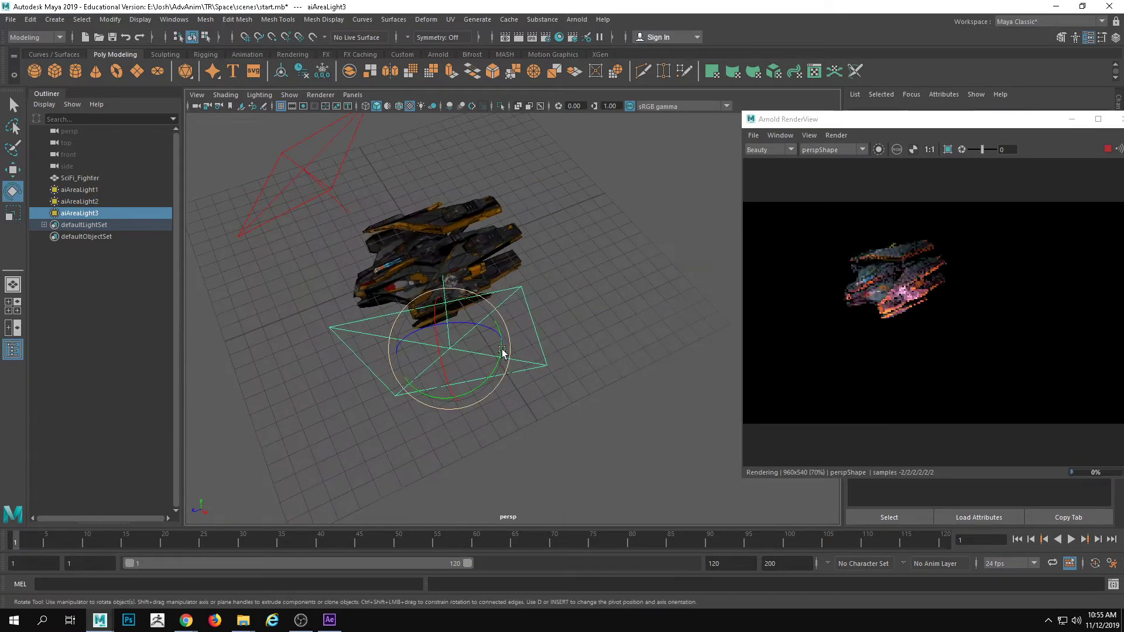
Move aiAreaLight3 behind the fighter and turn it to face the rear of the ship
{"action": "key", "text": "w"}
{"action": "left_click_drag", "start_coordinate": [410, 381], "coordinate": [579, 259]}
{"action": "key", "text": "e"}
{"action": "key", "text": "w"}
{"action": "left_click_drag", "start_coordinate": [494, 319], "coordinate": [577, 280], "text": "alt"}
{"action": "left_click_drag", "start_coordinate": [461, 202], "coordinate": [548, 365]}
{"action": "key", "text": "e"}
{"action": "key", "text": "w"}
{"action": "key", "text": "e"}
{"action": "key", "text": "w"}
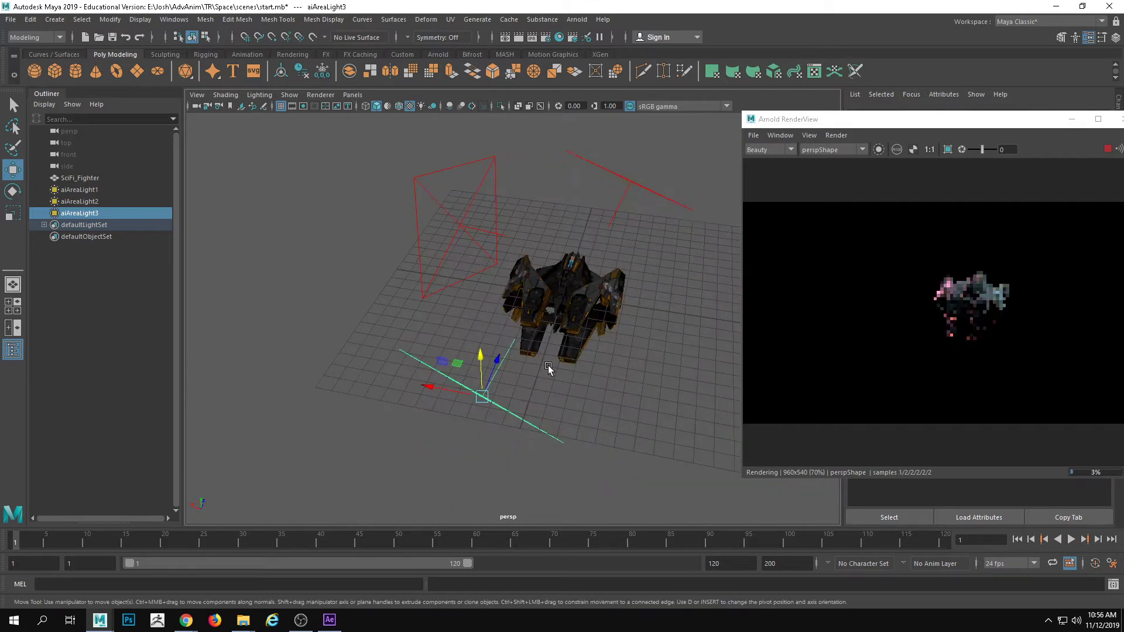
{"action": "left_click_drag", "start_coordinate": [476, 392], "coordinate": [361, 408]}
Set the color of aiAreaLight3 to cyan and its exposure to 7.793
{"action": "left_click_drag", "start_coordinate": [899, 120], "coordinate": [743, 98]}
{"action": "left_click_drag", "start_coordinate": [870, 101], "coordinate": [807, 71]}
{"action": "left_click", "coordinate": [972, 237]}
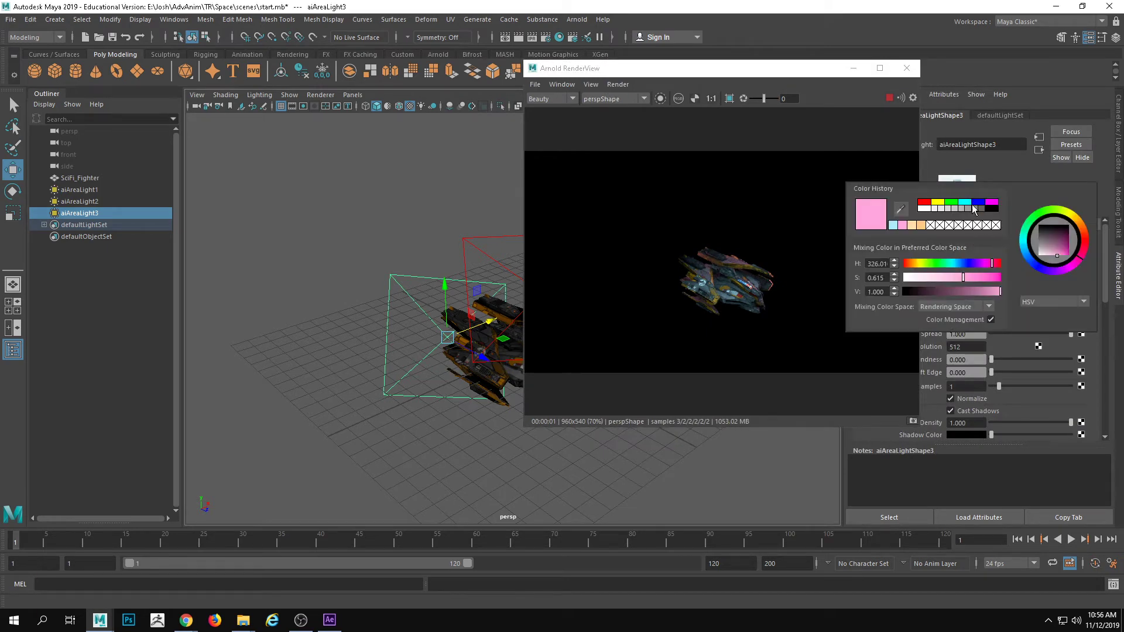
{"action": "left_click", "coordinate": [967, 203]}
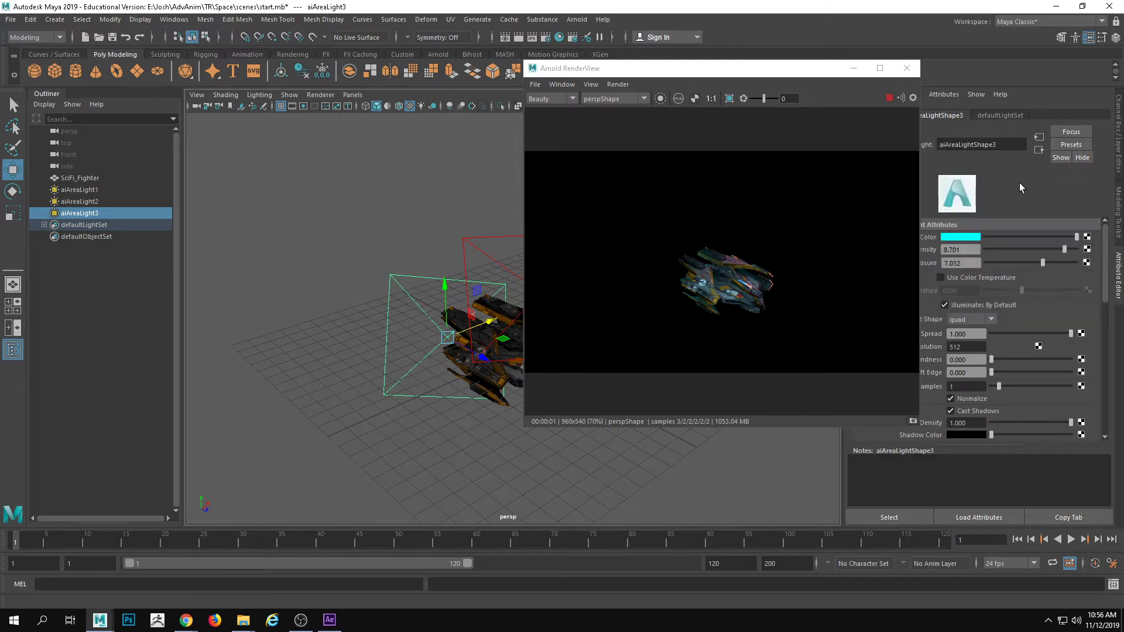
{"action": "mouse_move", "coordinate": [1042, 264]}
{"action": "left_mouse_down"}
{"action": "mouse_move", "coordinate": [1058, 263]}
{"action": "mouse_move", "coordinate": [1046, 262]}
{"action": "left_mouse_up"}
{"action": "left_click_drag", "start_coordinate": [773, 69], "coordinate": [753, 61]}
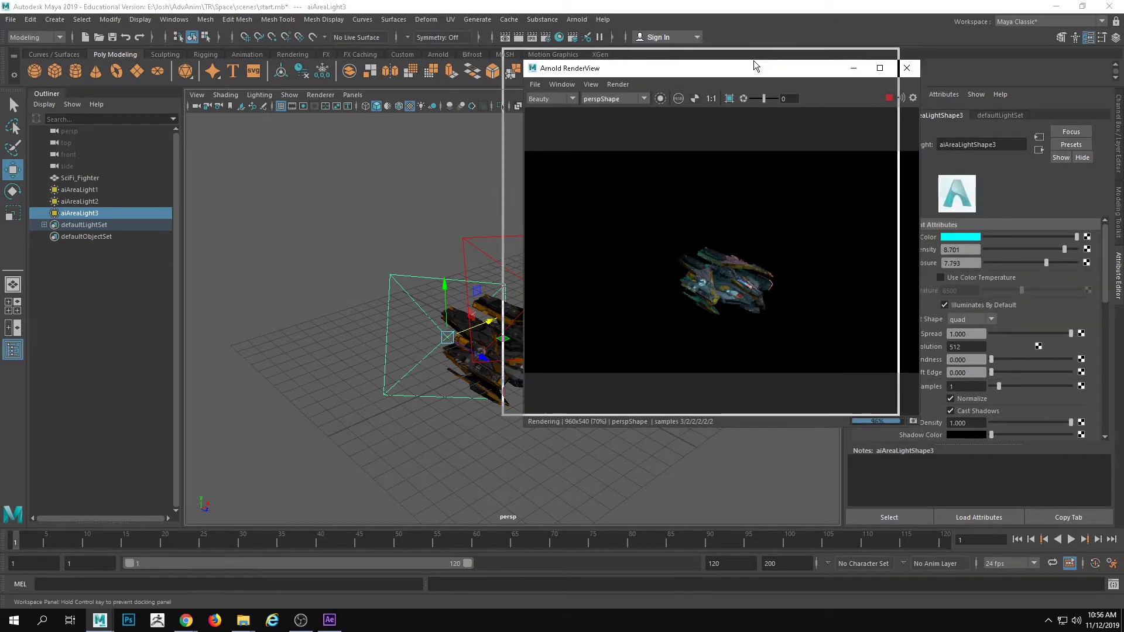
Adjust the position and rotation of aiAreaLight3 around the rear of the fighter while checking the live render close up
{"action": "scroll", "coordinate": [395, 348], "scroll_direction": "up", "scroll_amount": 5}
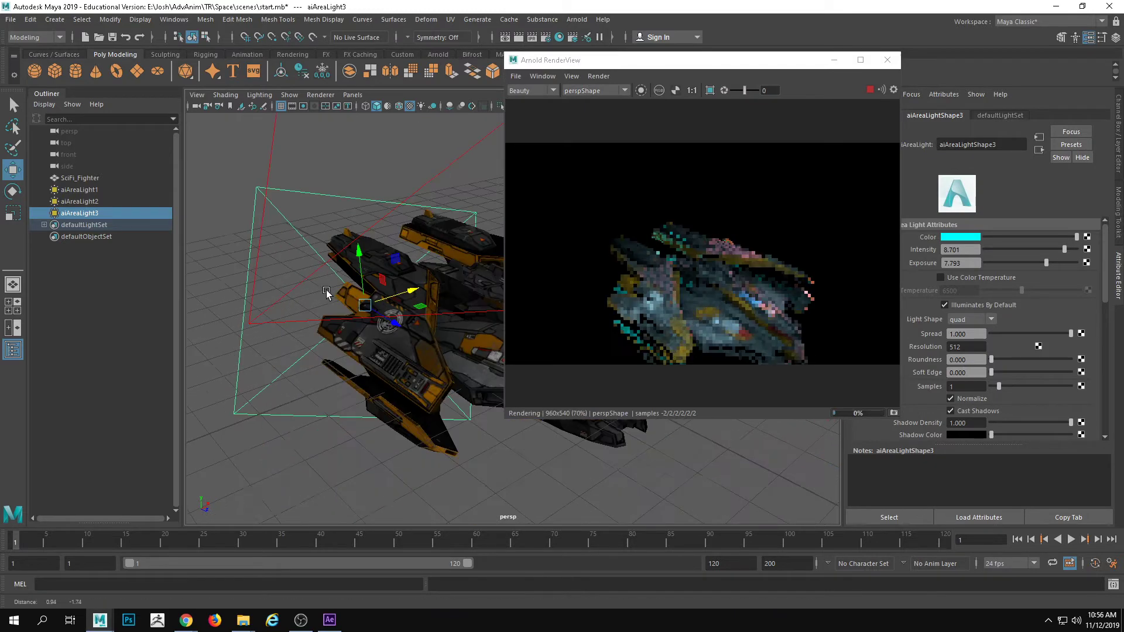
{"action": "left_click_drag", "start_coordinate": [340, 295], "coordinate": [436, 228], "text": "alt"}
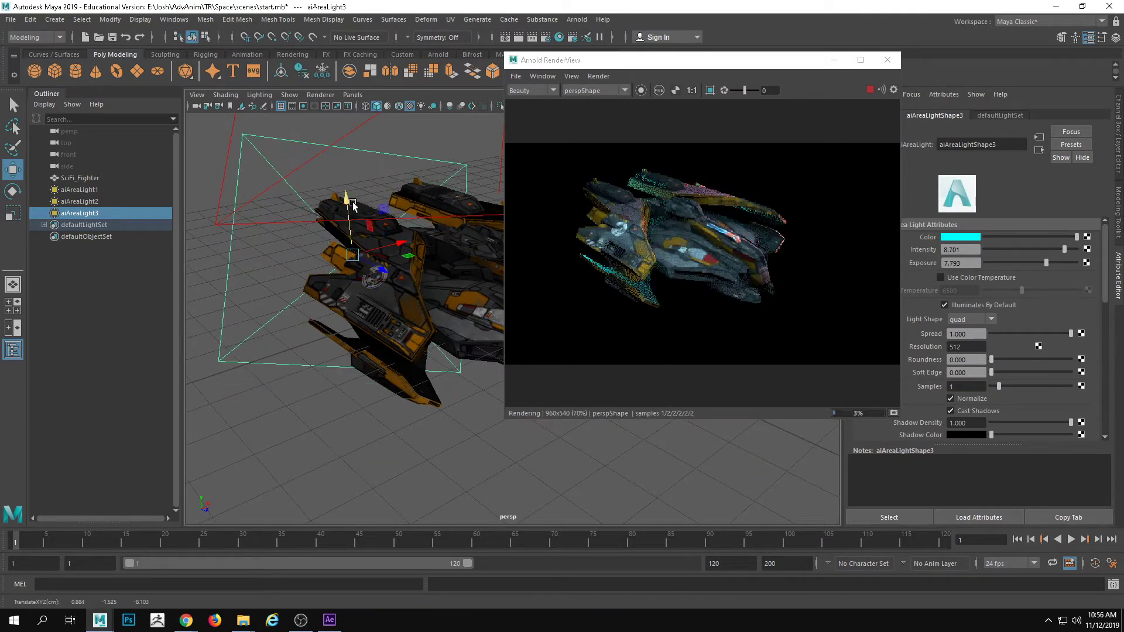
{"action": "key", "text": "e"}
{"action": "mouse_move", "coordinate": [373, 242]}
{"action": "left_mouse_down"}
{"action": "mouse_move", "coordinate": [379, 253]}
{"action": "mouse_move", "coordinate": [342, 270]}
{"action": "mouse_move", "coordinate": [376, 252]}
{"action": "left_mouse_up"}
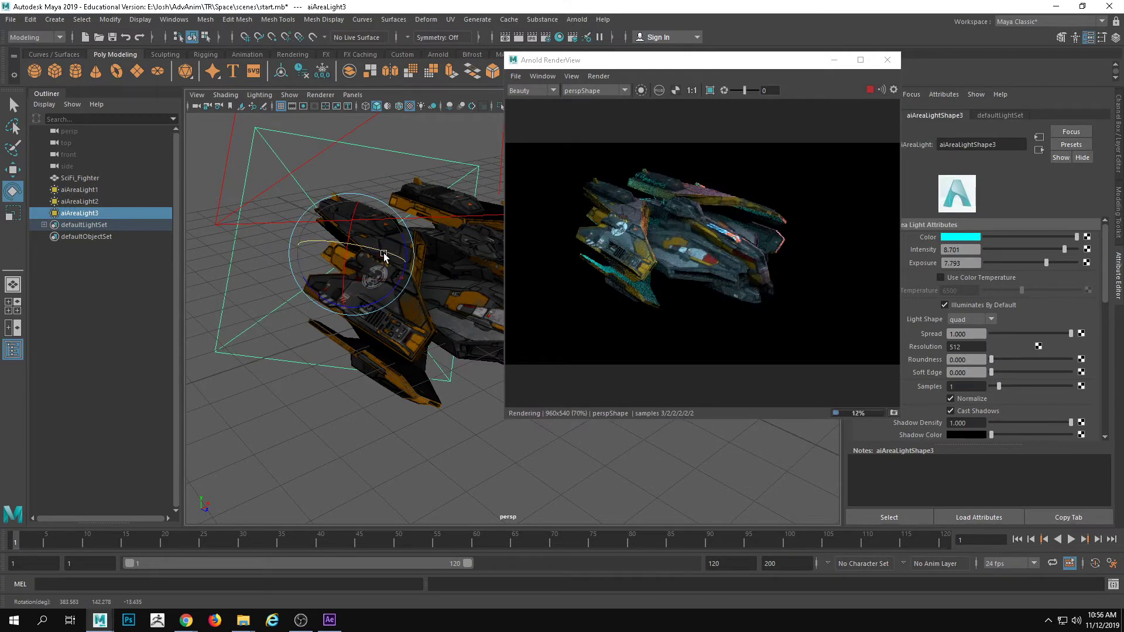
{"action": "key", "text": "w"}
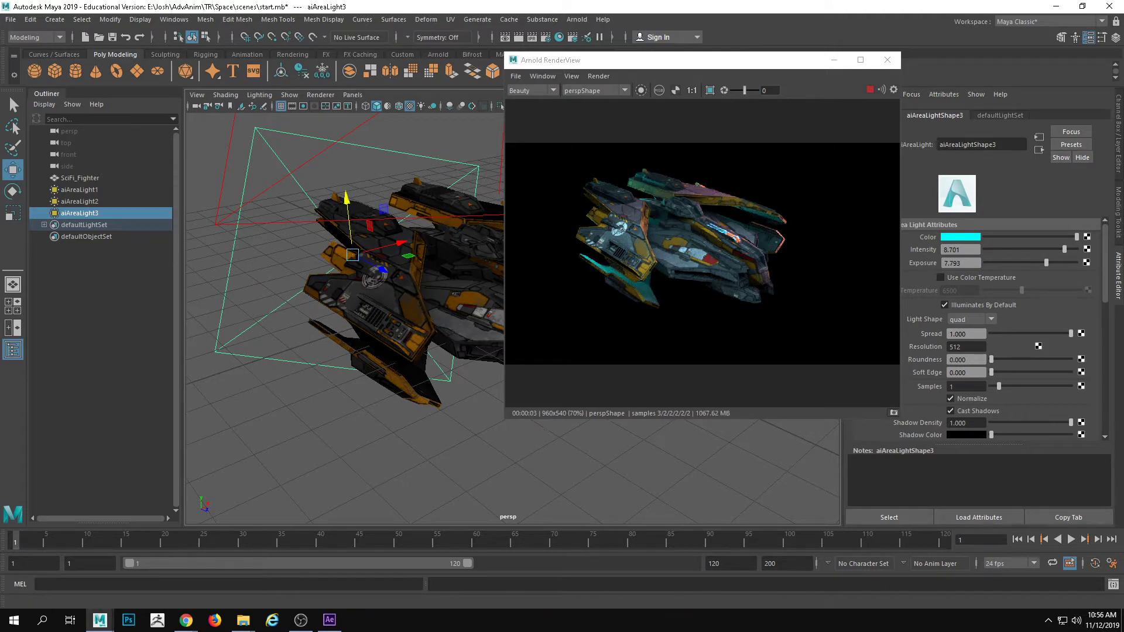
Compare the lit fighter in the live render with the Milky Way reference image placed beside it
{"action": "key", "text": "alt+Tab"}
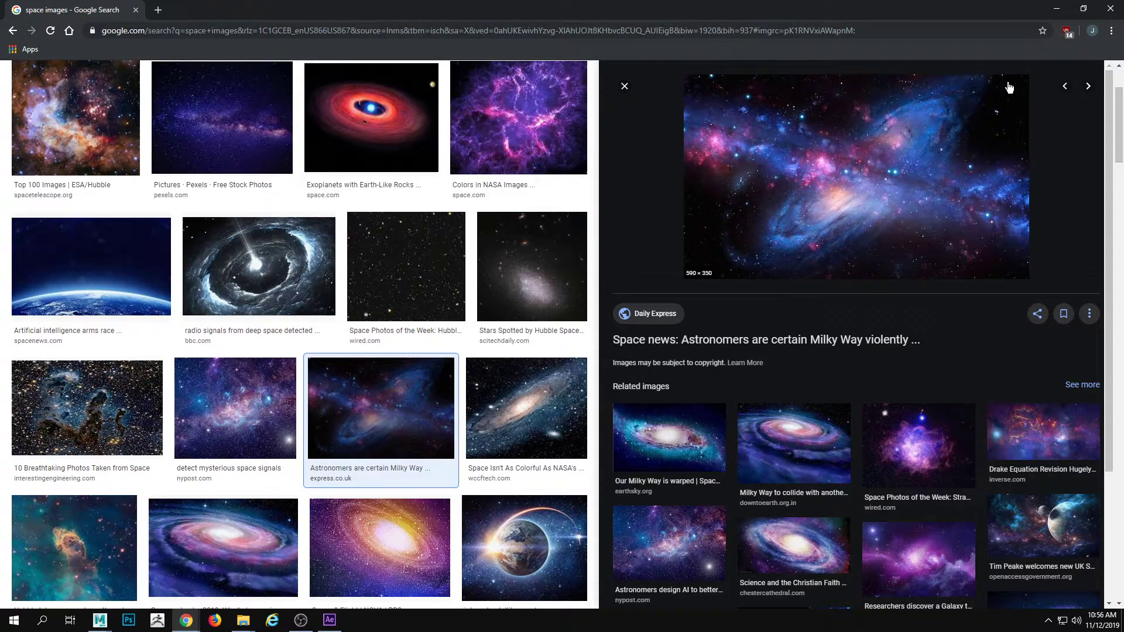
{"action": "left_click_drag", "start_coordinate": [937, 11], "coordinate": [305, 130]}
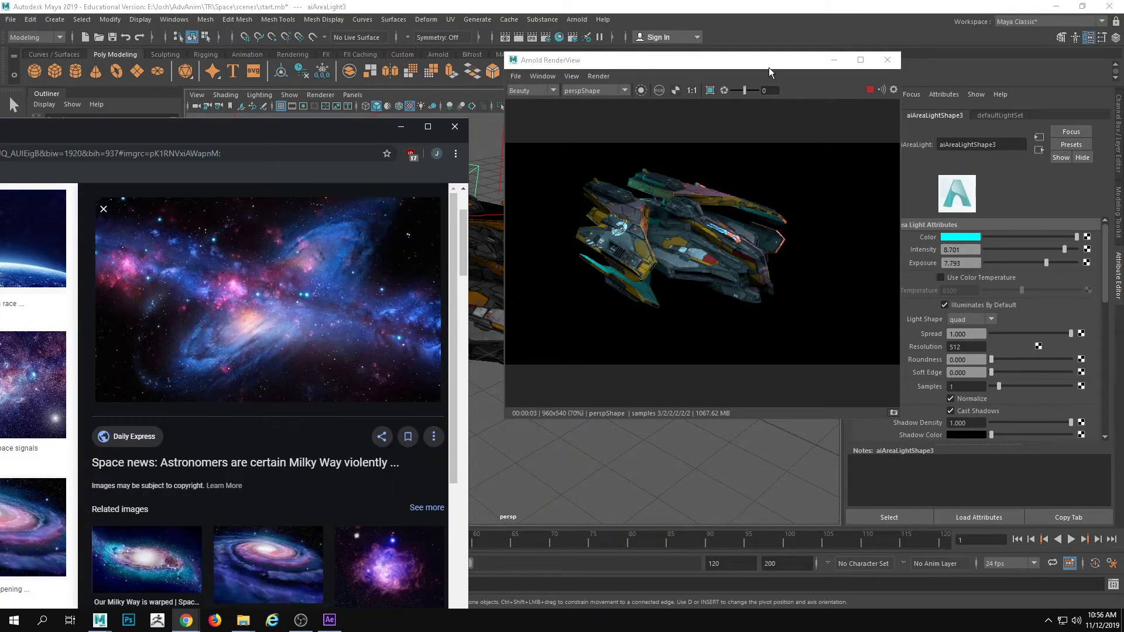
{"action": "left_click_drag", "start_coordinate": [768, 68], "coordinate": [814, 77]}
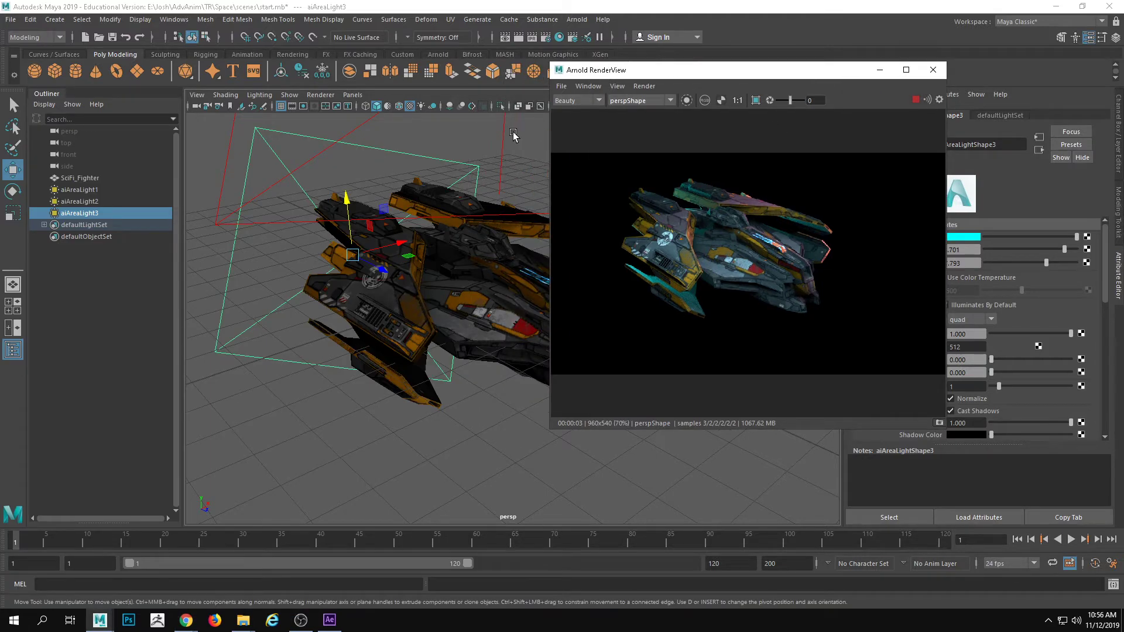
Set the color of aiAreaLight1 to a pale pink with hue 326.02 and saturation 0.199
{"action": "left_click", "coordinate": [491, 142]}
{"action": "left_click", "coordinate": [281, 180]}
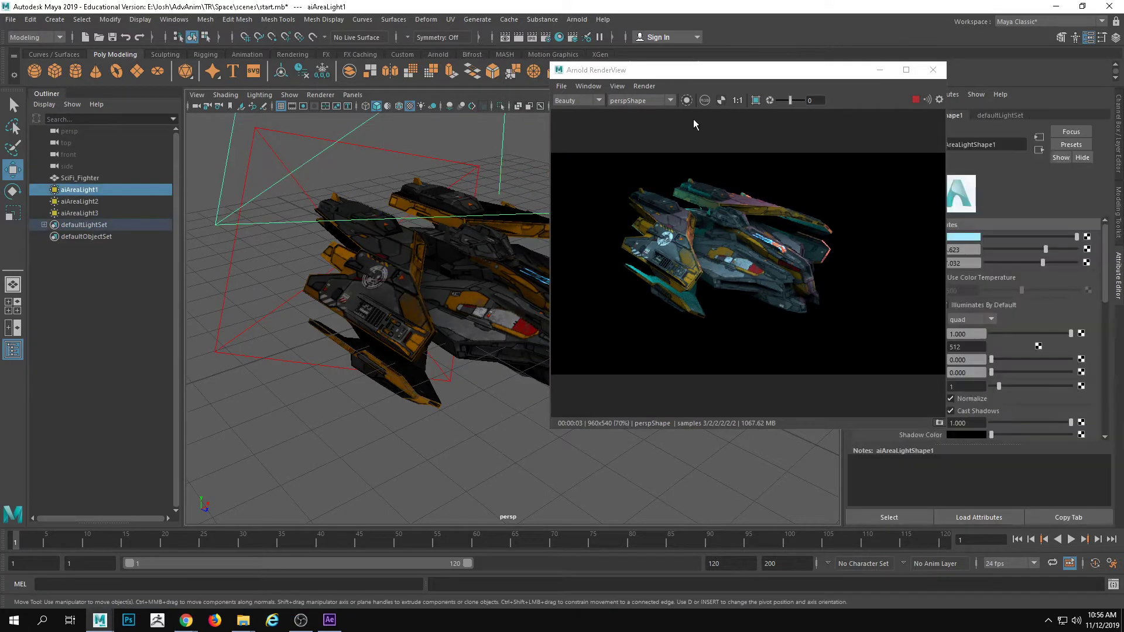
{"action": "left_click_drag", "start_coordinate": [767, 71], "coordinate": [733, 79]}
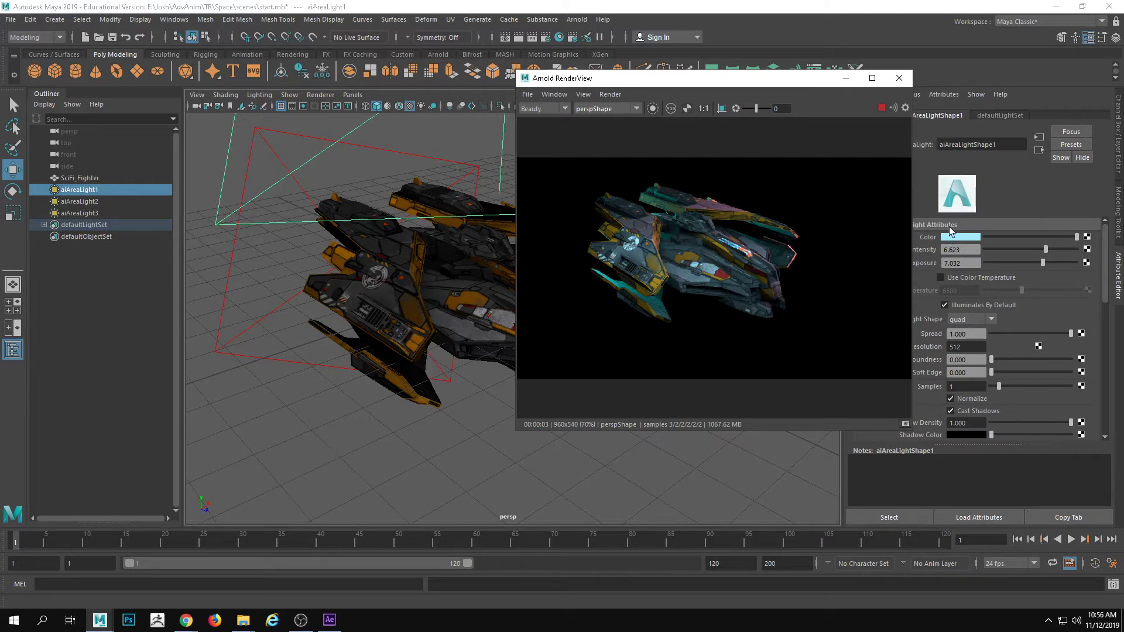
{"action": "left_click", "coordinate": [956, 237]}
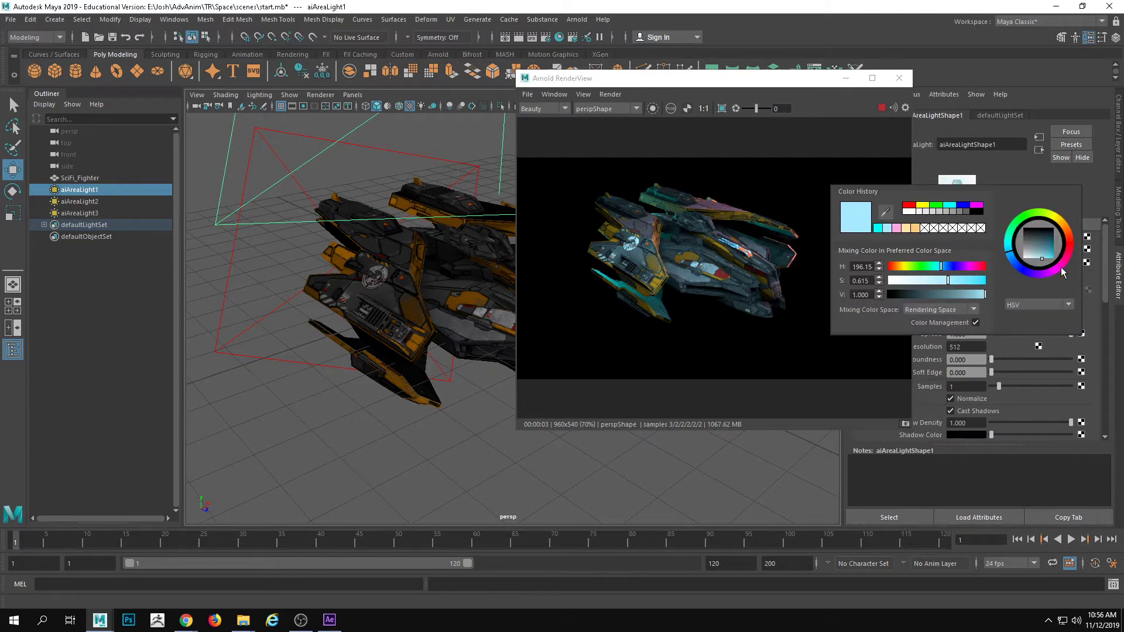
{"action": "left_click_drag", "start_coordinate": [1060, 268], "coordinate": [1065, 261]}
{"action": "left_click_drag", "start_coordinate": [947, 280], "coordinate": [906, 280]}
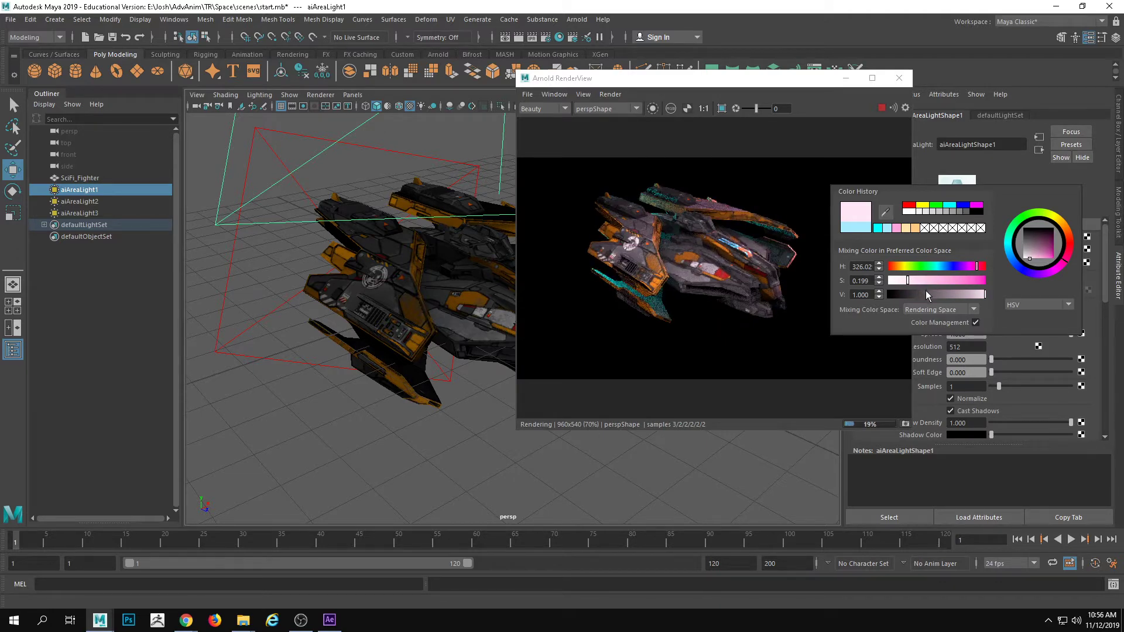
Set the color of aiAreaLight2 to a strongly saturated orange with hue 20.546
{"action": "left_click_drag", "start_coordinate": [437, 297], "coordinate": [415, 312], "text": "alt"}
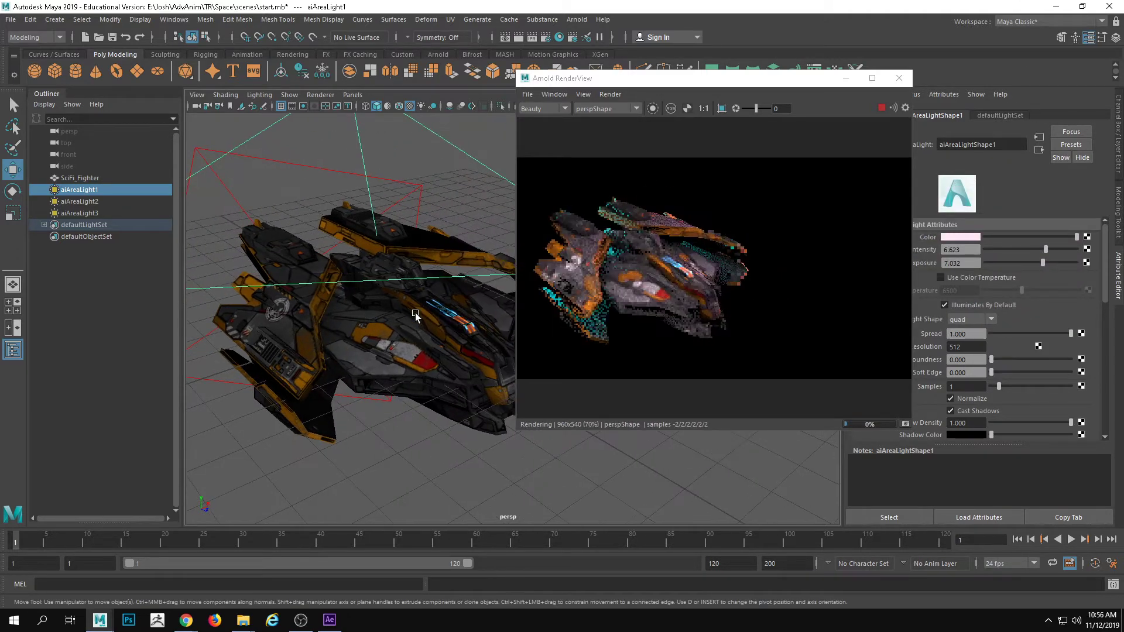
{"action": "middle_click_drag", "start_coordinate": [415, 313], "coordinate": [358, 313], "text": "alt"}
{"action": "right_click_drag", "start_coordinate": [358, 312], "coordinate": [427, 213], "text": "alt"}
{"action": "left_click", "coordinate": [467, 232]}
{"action": "middle_click_drag", "start_coordinate": [461, 266], "coordinate": [485, 265], "text": "alt"}
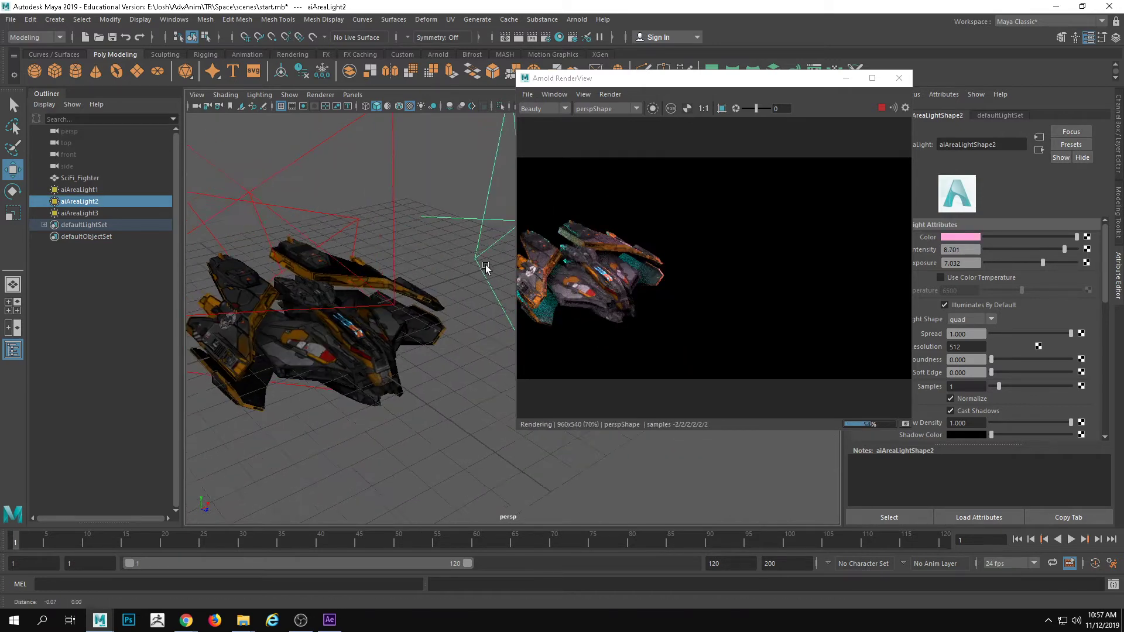
{"action": "left_click_drag", "start_coordinate": [485, 267], "coordinate": [512, 207], "text": "alt"}
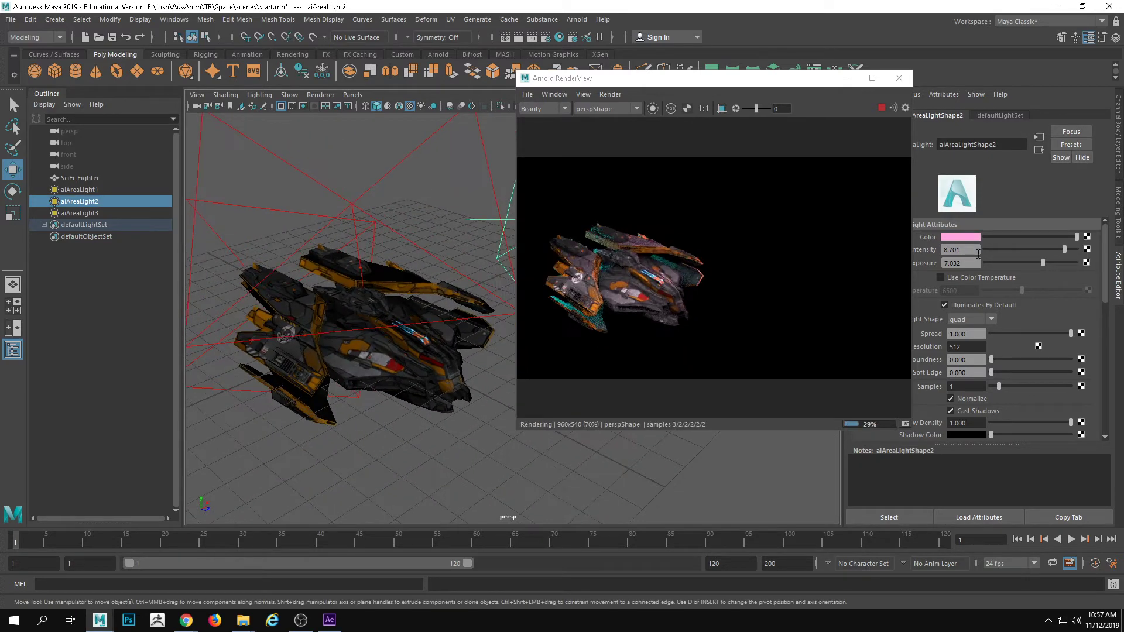
{"action": "left_click", "coordinate": [971, 237]}
{"action": "left_click", "coordinate": [1087, 234]}
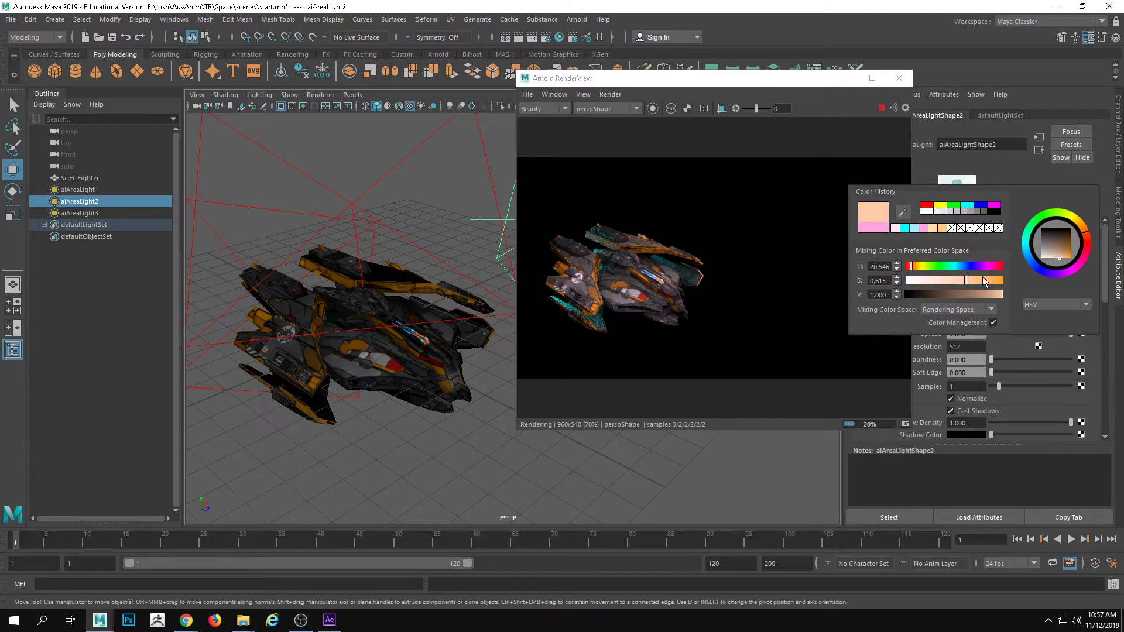
{"action": "left_click_drag", "start_coordinate": [965, 280], "coordinate": [994, 281]}
{"action": "scroll", "coordinate": [333, 269], "scroll_direction": "down", "scroll_amount": 3}
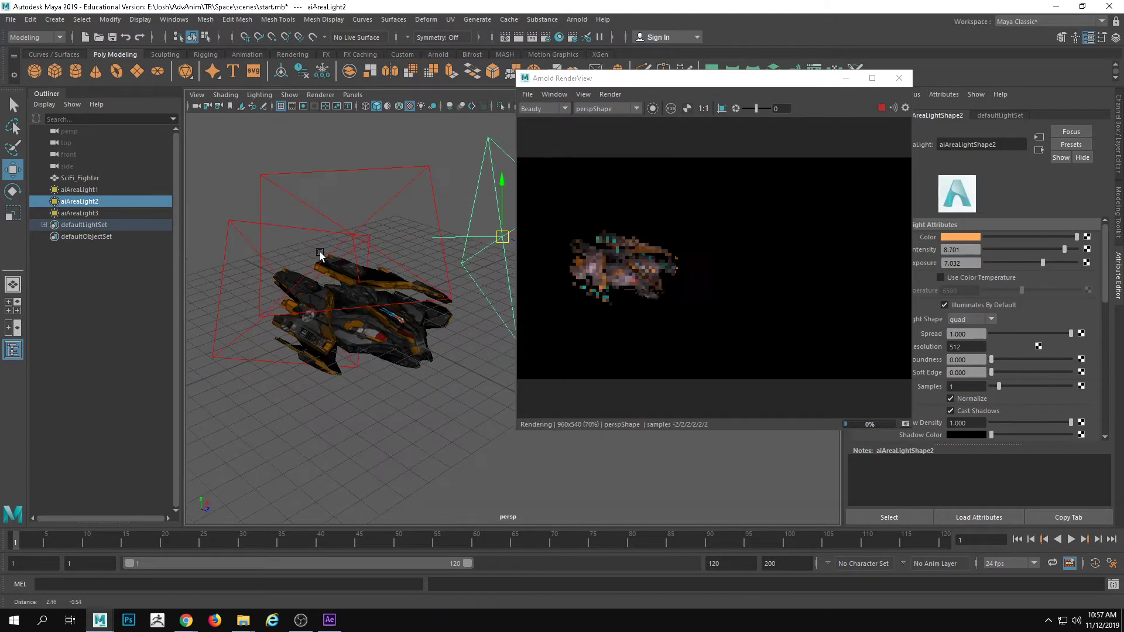
Lower aiAreaLight2 to about Y -3.059 and enlarge it uniformly to a scale of about 5.597
{"action": "left_click_drag", "start_coordinate": [500, 180], "coordinate": [497, 287]}
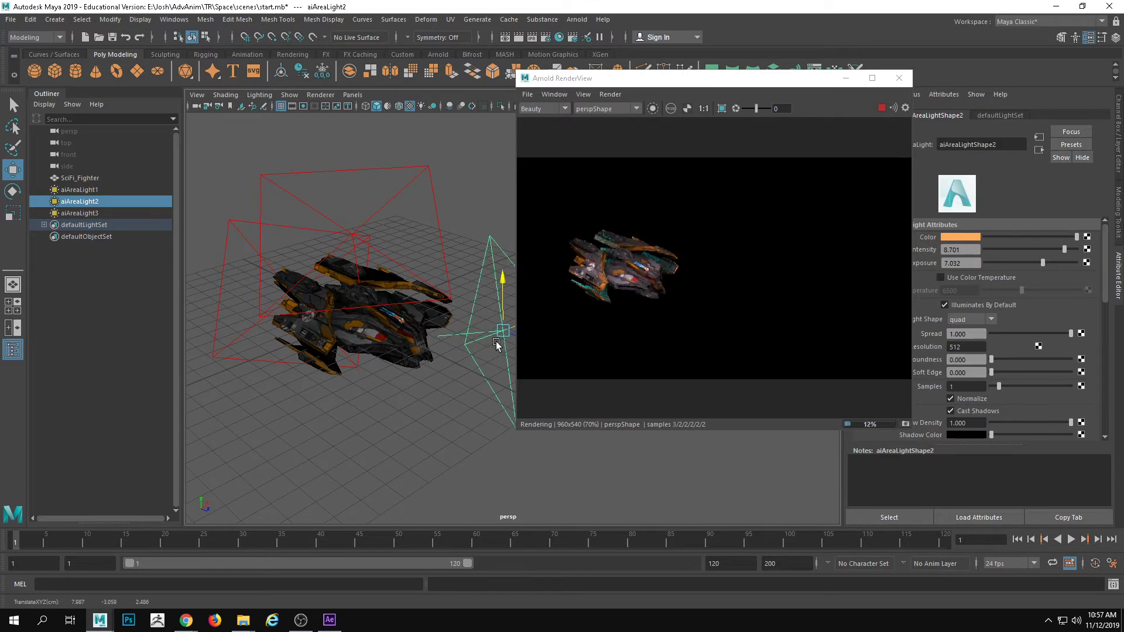
{"action": "key", "text": "r"}
{"action": "left_click_drag", "start_coordinate": [503, 331], "coordinate": [537, 322]}
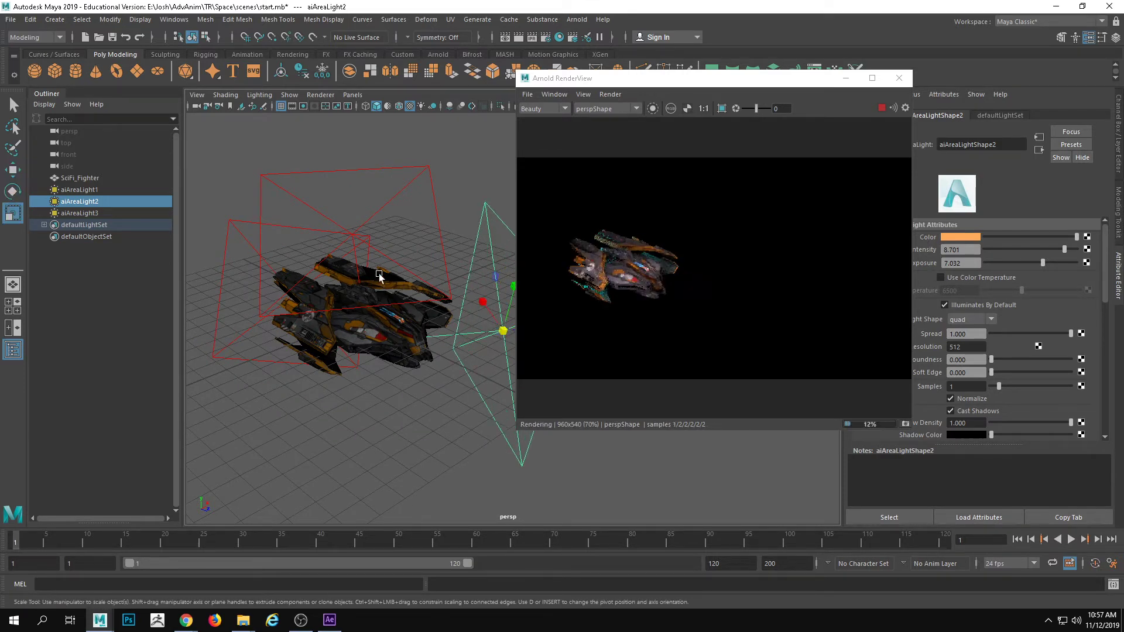
Raise the intensity of aiAreaLight2 to 10 and its exposure to 10.677
{"action": "middle_click_drag", "start_coordinate": [378, 273], "coordinate": [395, 294], "text": "alt"}
{"action": "mouse_move", "coordinate": [1064, 250]}
{"action": "left_mouse_down"}
{"action": "mouse_move", "coordinate": [1080, 253]}
{"action": "mouse_move", "coordinate": [1058, 261]}
{"action": "left_mouse_up"}
{"action": "right_click_drag", "start_coordinate": [375, 263], "coordinate": [480, 278], "text": "alt"}
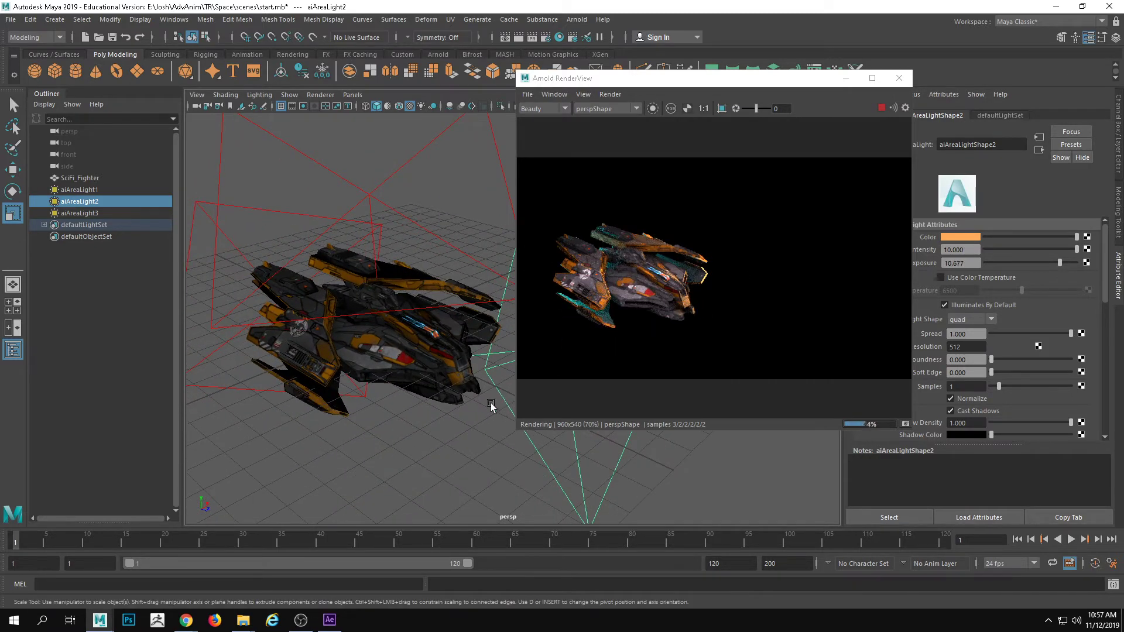
Rotate aiAreaLight2 at the front of the fighter to about 407.328, 64.662, 27.173 and check the live render
{"action": "key", "text": "e"}
{"action": "key", "text": "f"}
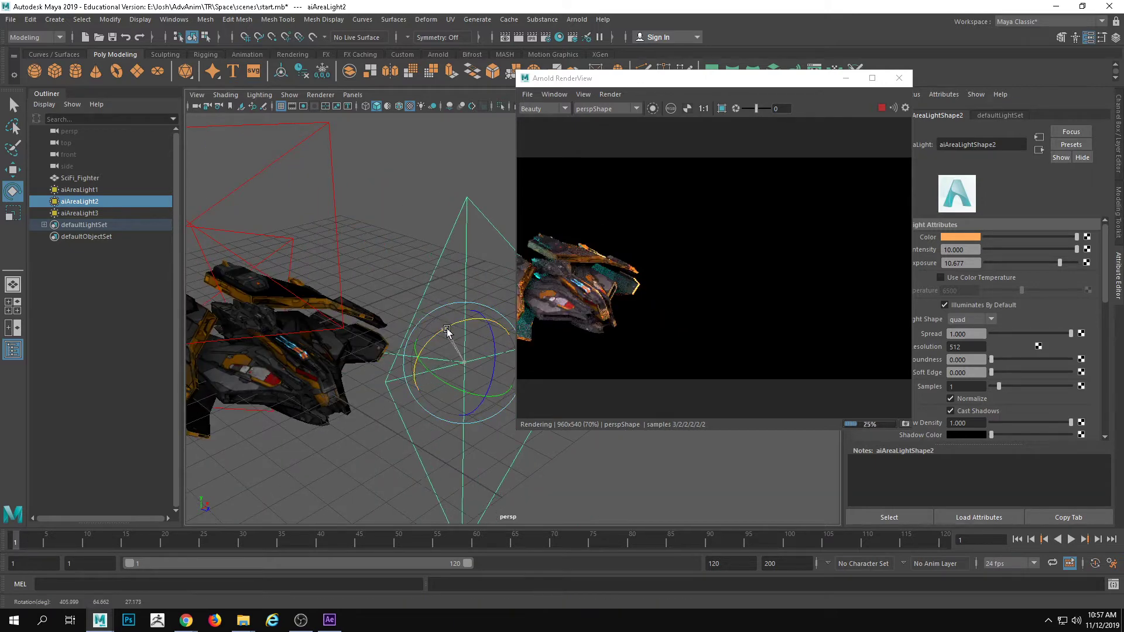
{"action": "left_click_drag", "start_coordinate": [402, 318], "coordinate": [472, 321], "text": "alt"}
{"action": "key", "text": "w"}
{"action": "middle_click_drag", "start_coordinate": [436, 323], "coordinate": [497, 328], "text": "alt"}
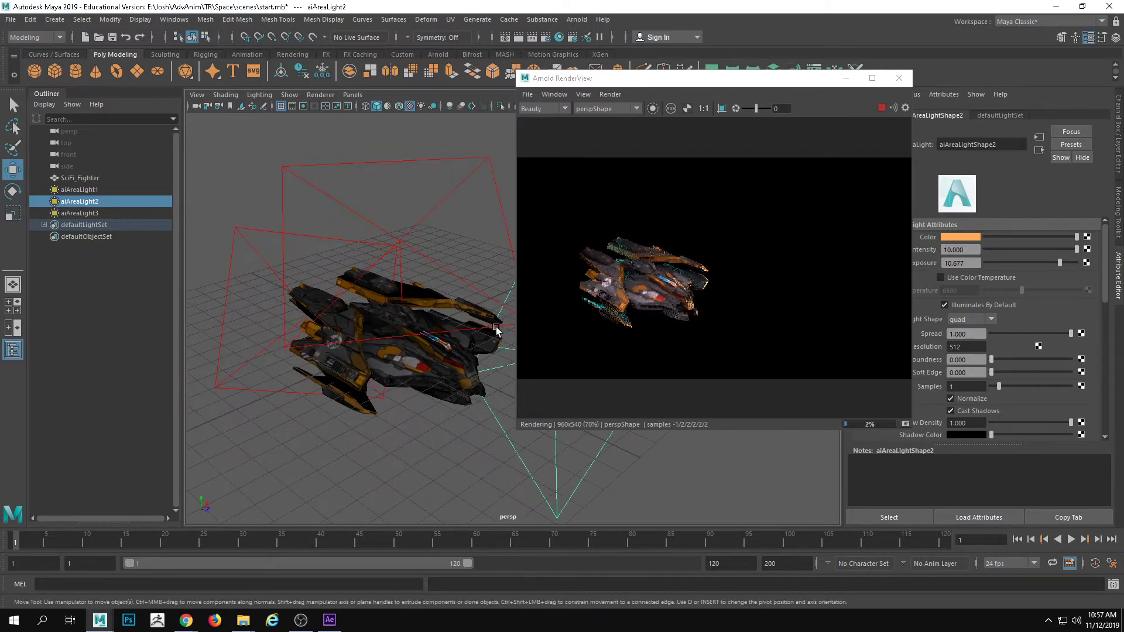
Reset the Maya Classic workspace to its default layout and deselect the area light
{"action": "left_click", "coordinate": [774, 86]}
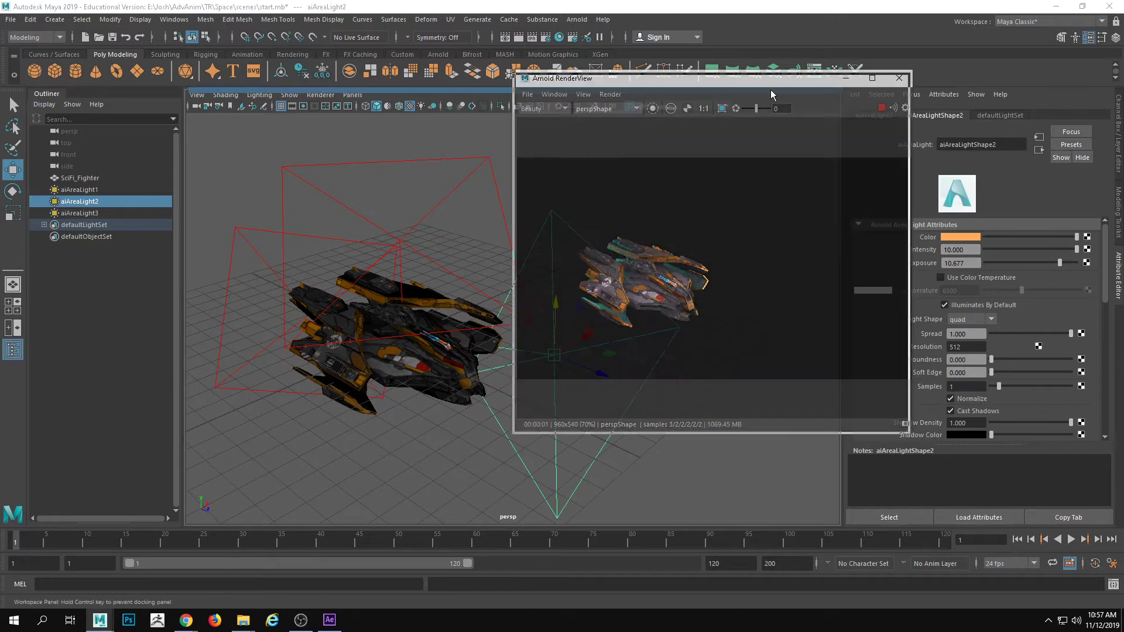
{"action": "double_click", "coordinate": [771, 88]}
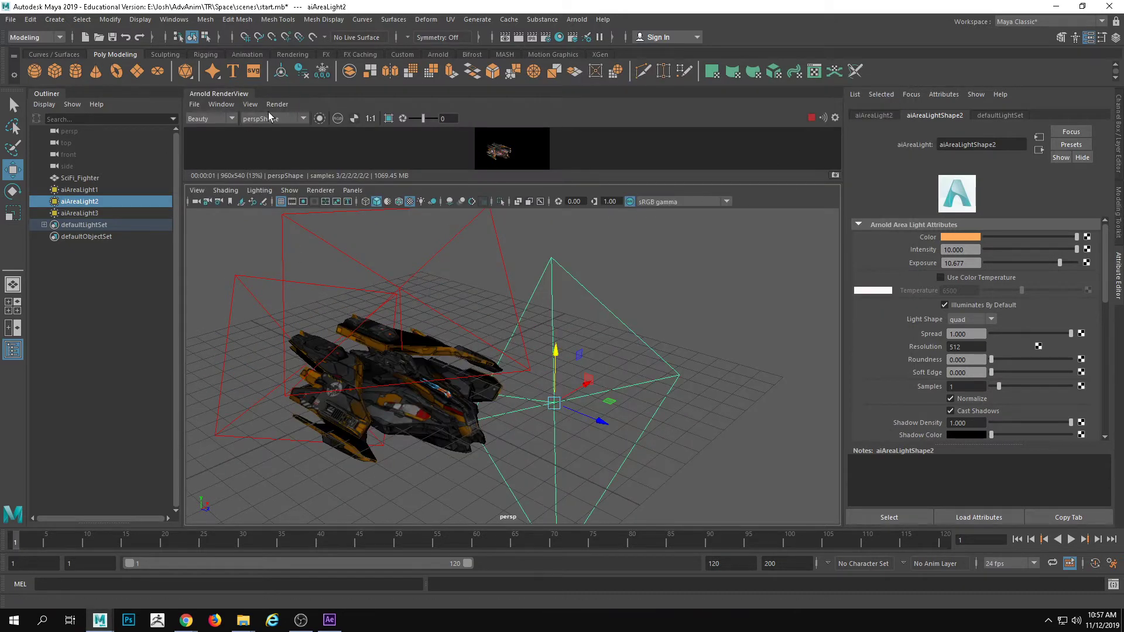
{"action": "left_click", "coordinate": [997, 26]}
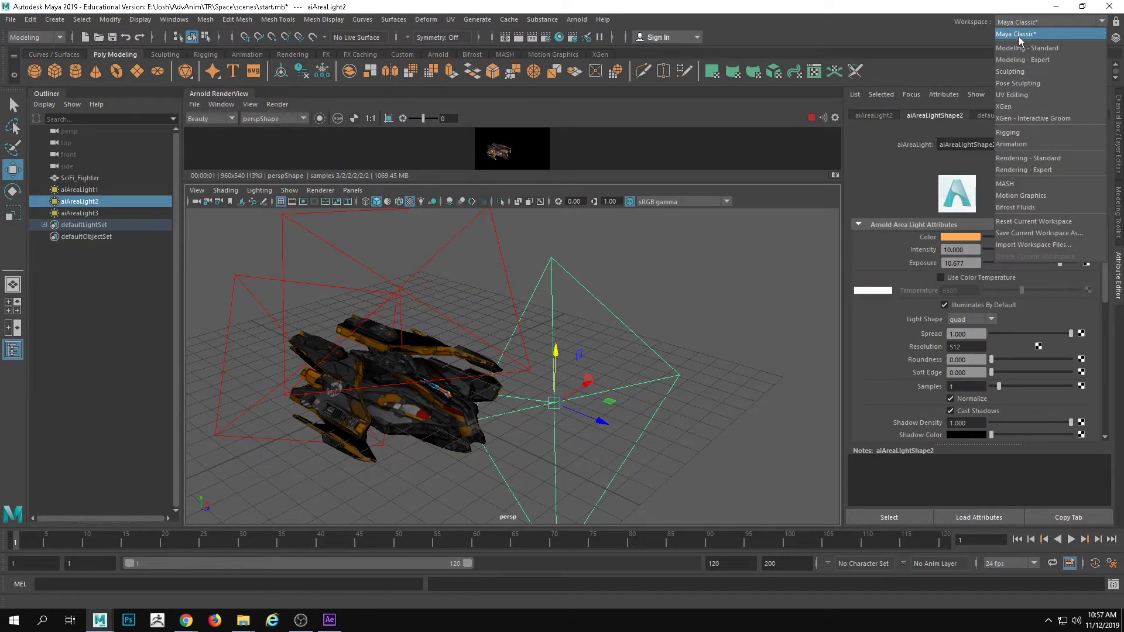
{"action": "left_click", "coordinate": [1035, 220]}
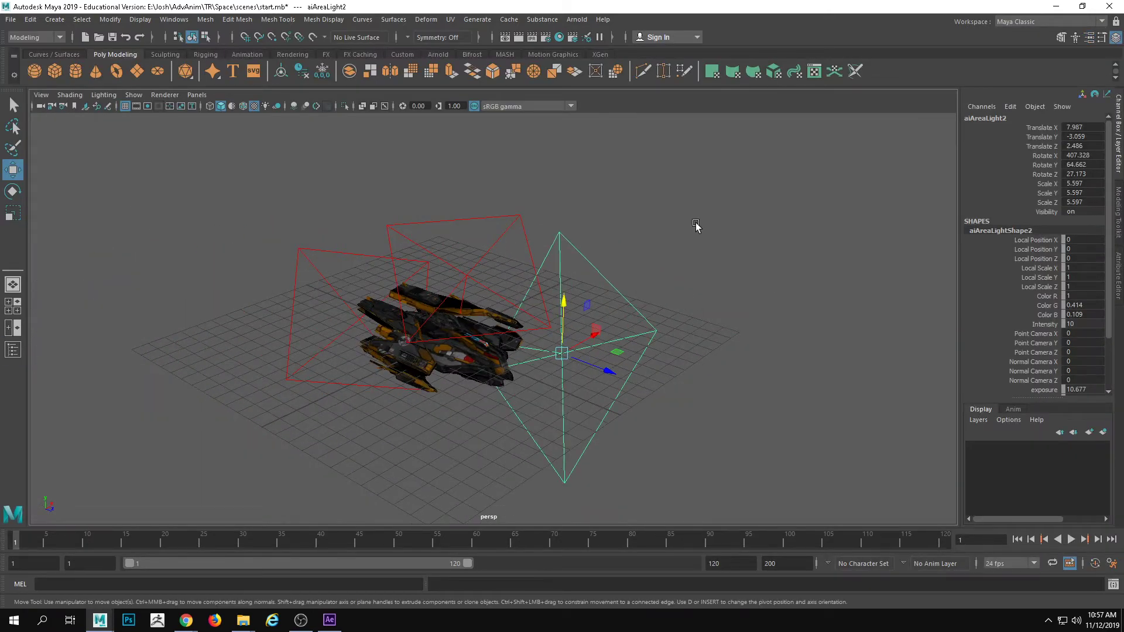
{"action": "left_click", "coordinate": [626, 353]}
{"action": "left_click", "coordinate": [576, 21]}
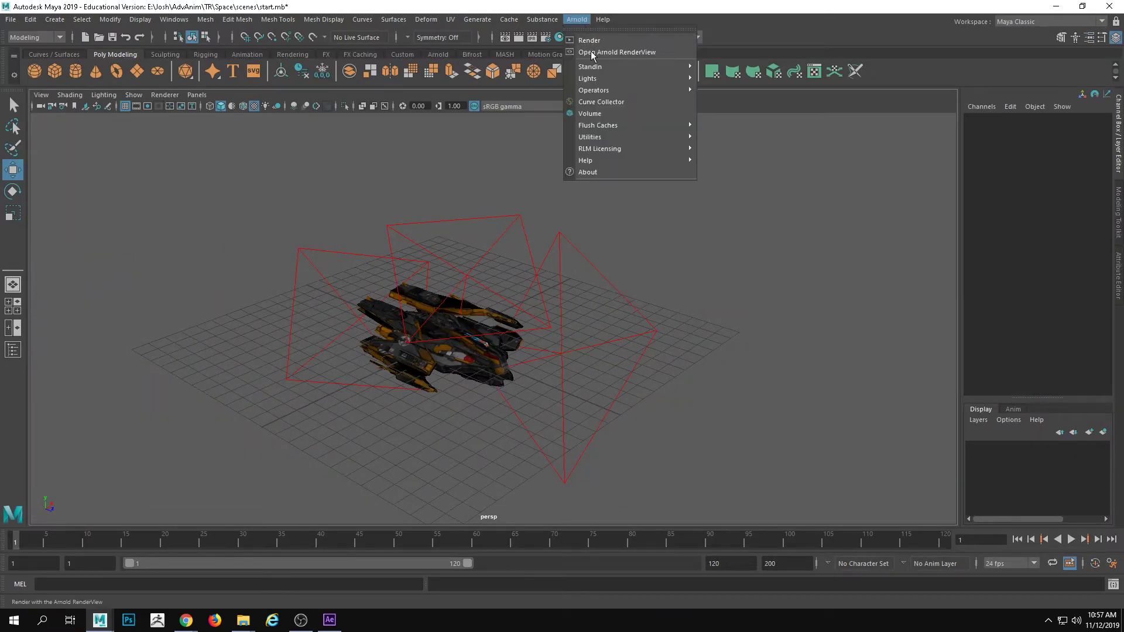
{"action": "left_click", "coordinate": [603, 7]}
{"action": "left_click_drag", "start_coordinate": [556, 221], "coordinate": [605, 220], "text": "alt"}
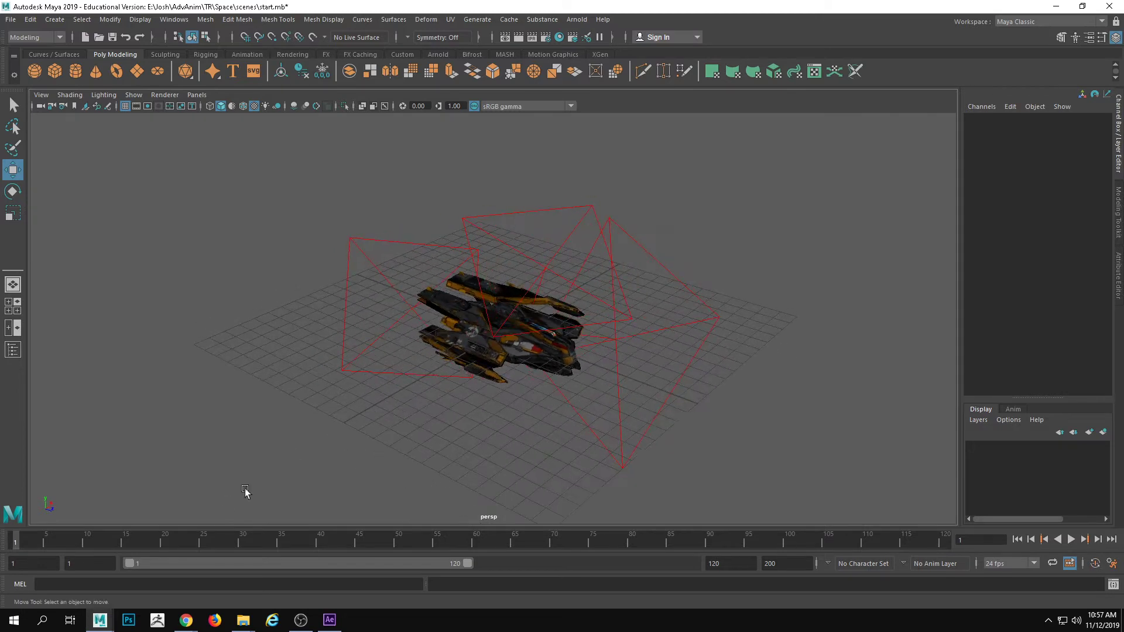
Create a camera with an aim and place its aim point below the fighter at about X -1.14, Y -6.14, Z 3.429
{"action": "left_click", "coordinate": [81, 19]}
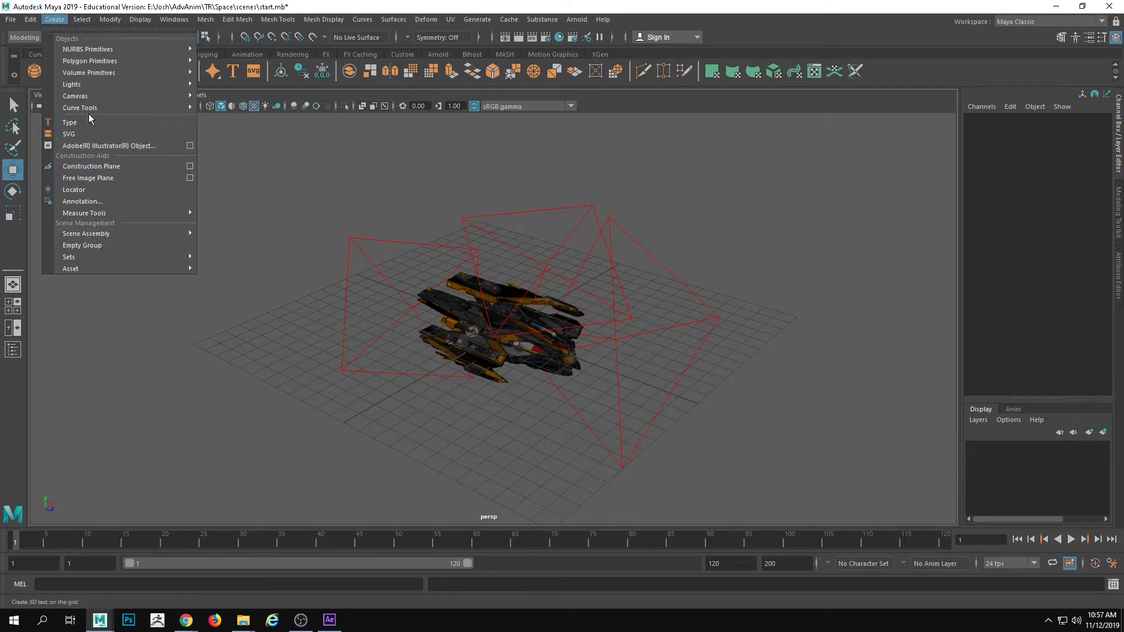
{"action": "mouse_move", "coordinate": [88, 96]}
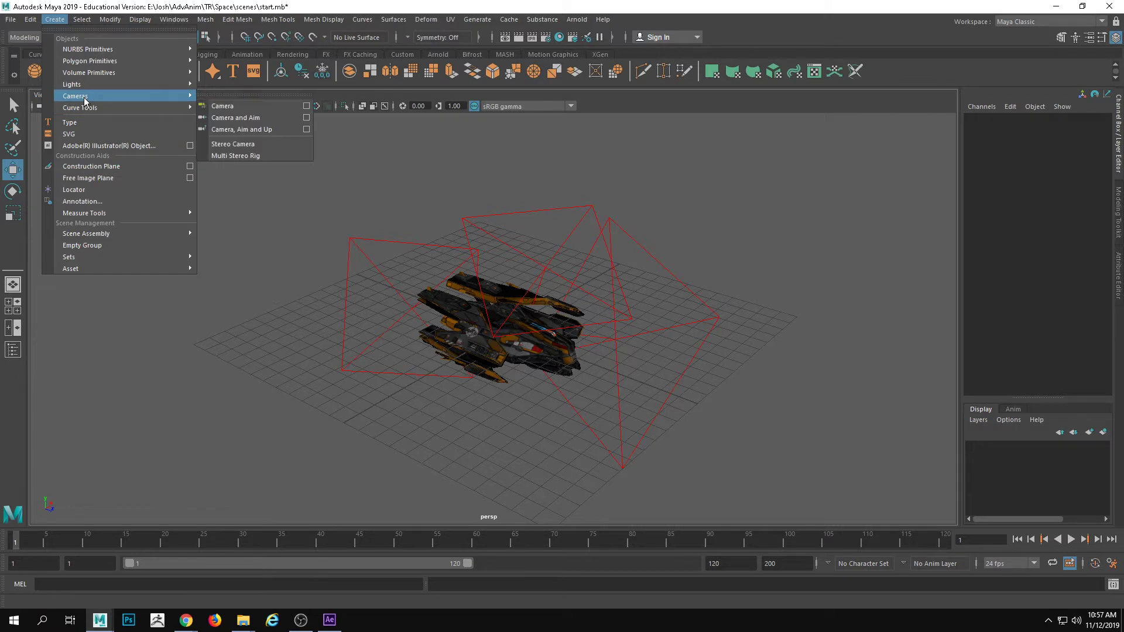
{"action": "left_click", "coordinate": [244, 118]}
{"action": "left_click_drag", "start_coordinate": [448, 314], "coordinate": [507, 420]}
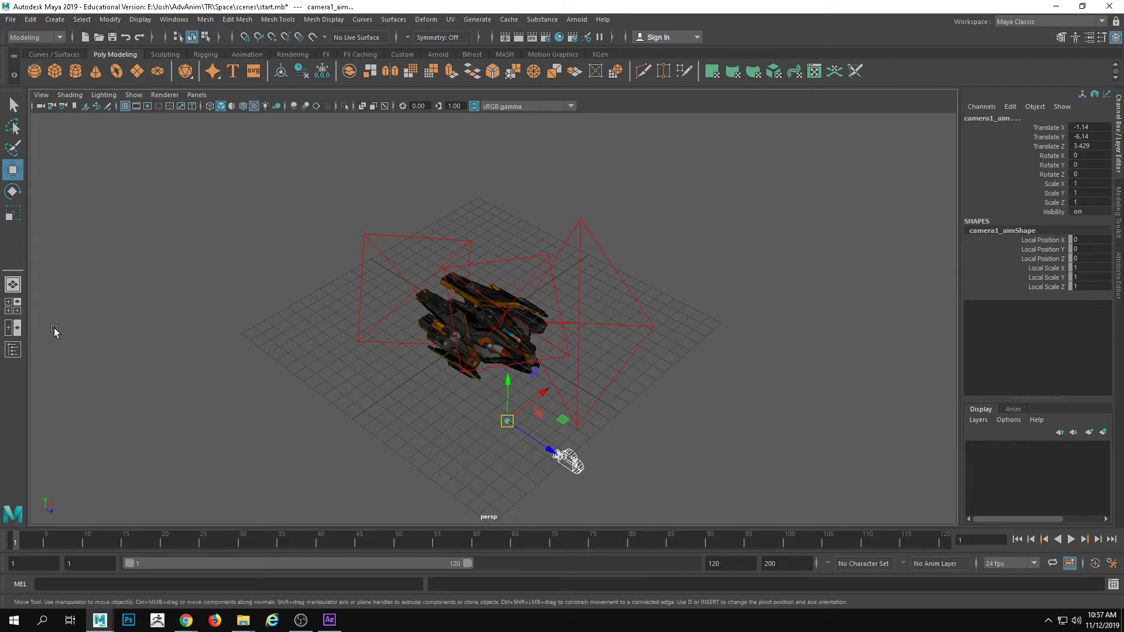
Look through camera1 and tear that view off into a smaller floating window beside the main viewport
{"action": "left_click", "coordinate": [198, 96]}
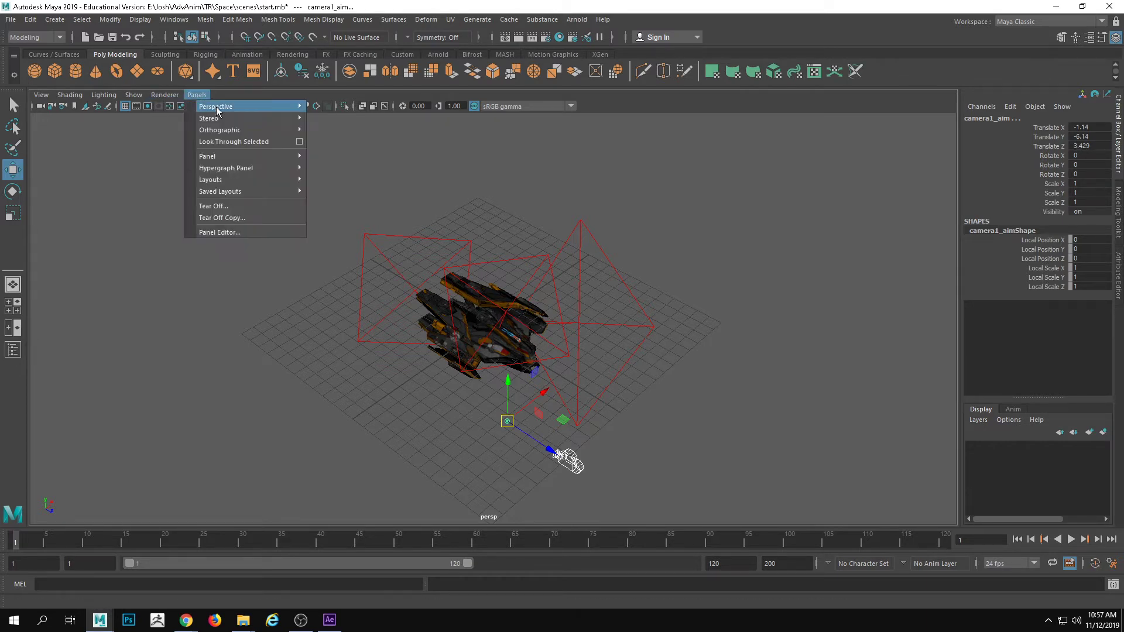
{"action": "mouse_move", "coordinate": [218, 110]}
{"action": "left_click", "coordinate": [331, 117]}
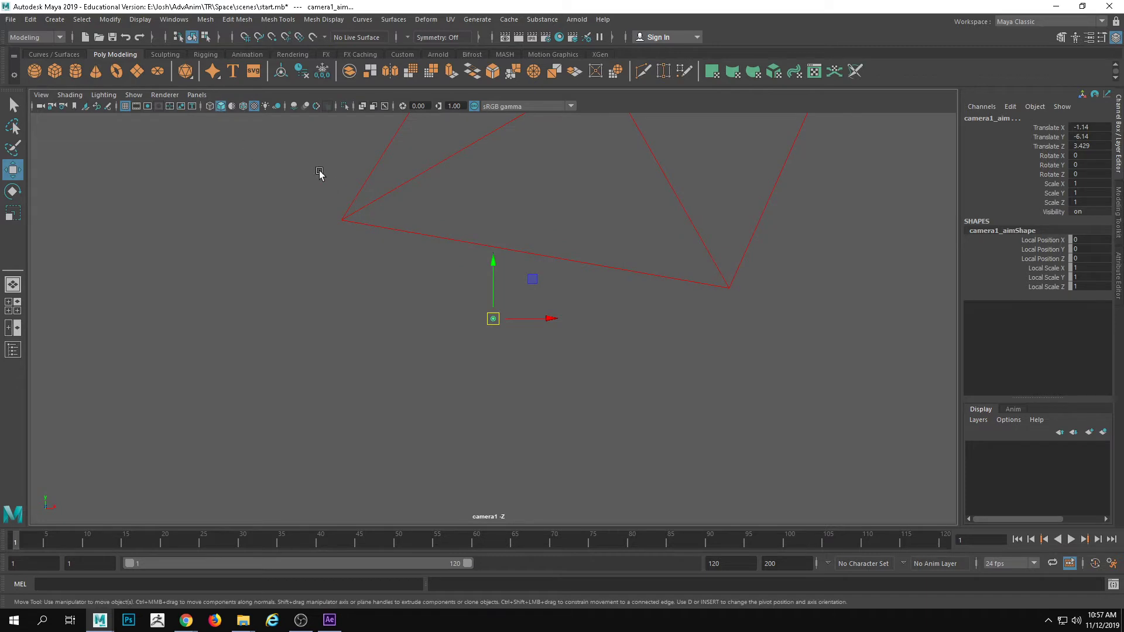
{"action": "left_click", "coordinate": [197, 95]}
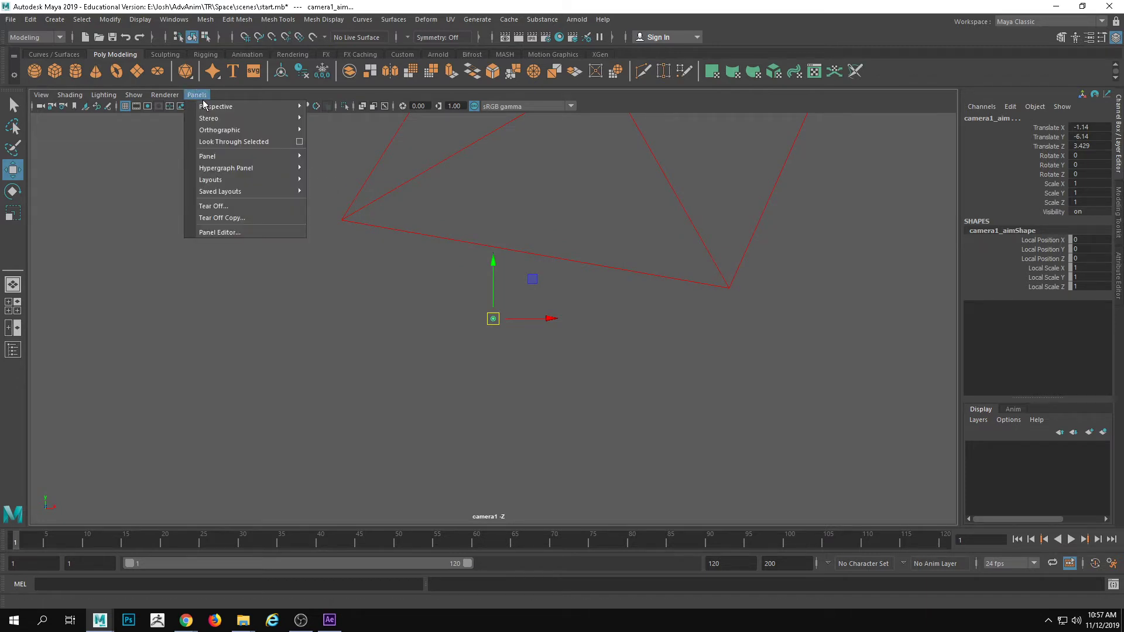
{"action": "left_click", "coordinate": [229, 208]}
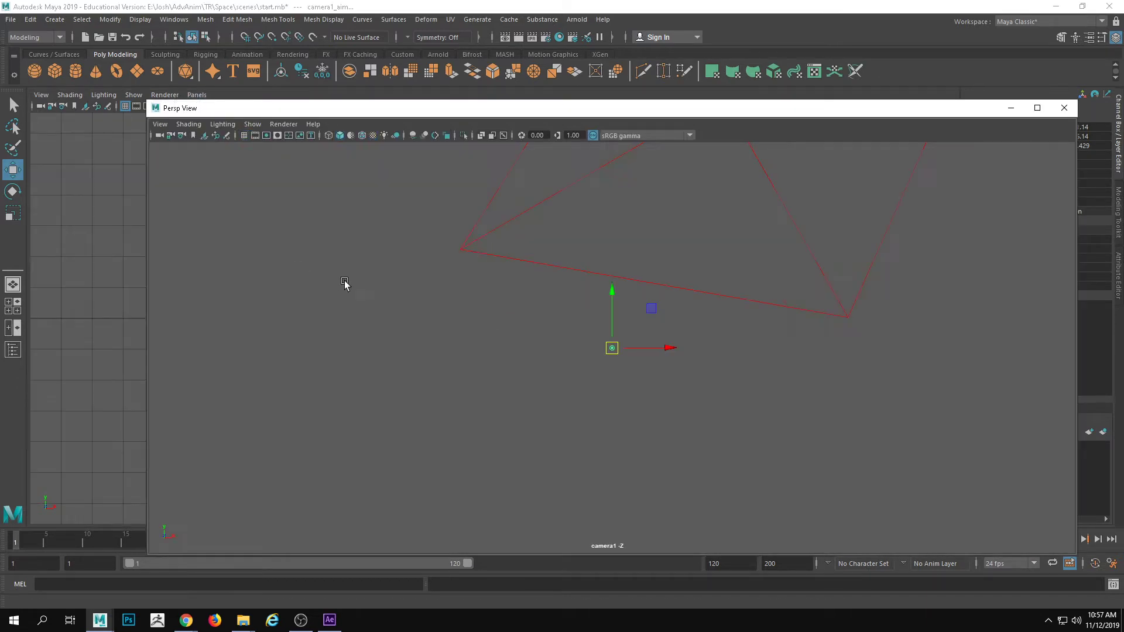
{"action": "left_click_drag", "start_coordinate": [146, 101], "coordinate": [654, 255]}
{"action": "left_click_drag", "start_coordinate": [797, 267], "coordinate": [794, 101]}
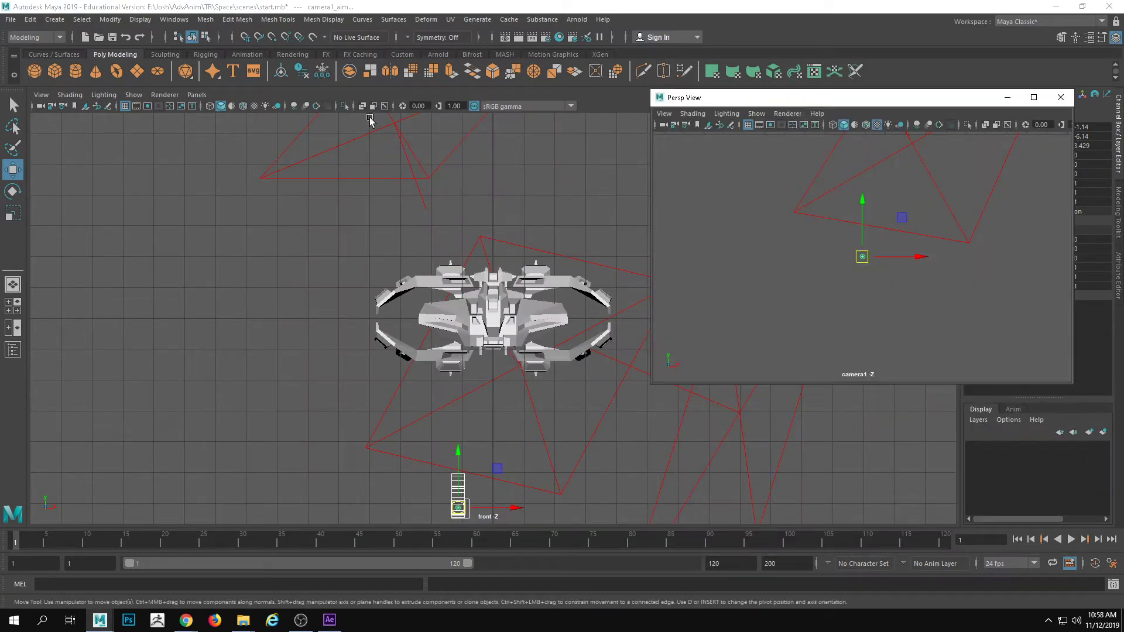
Switch the main viewport back to the persp camera
{"action": "left_click", "coordinate": [197, 95]}
{"action": "mouse_move", "coordinate": [223, 107]}
{"action": "left_click", "coordinate": [340, 111]}
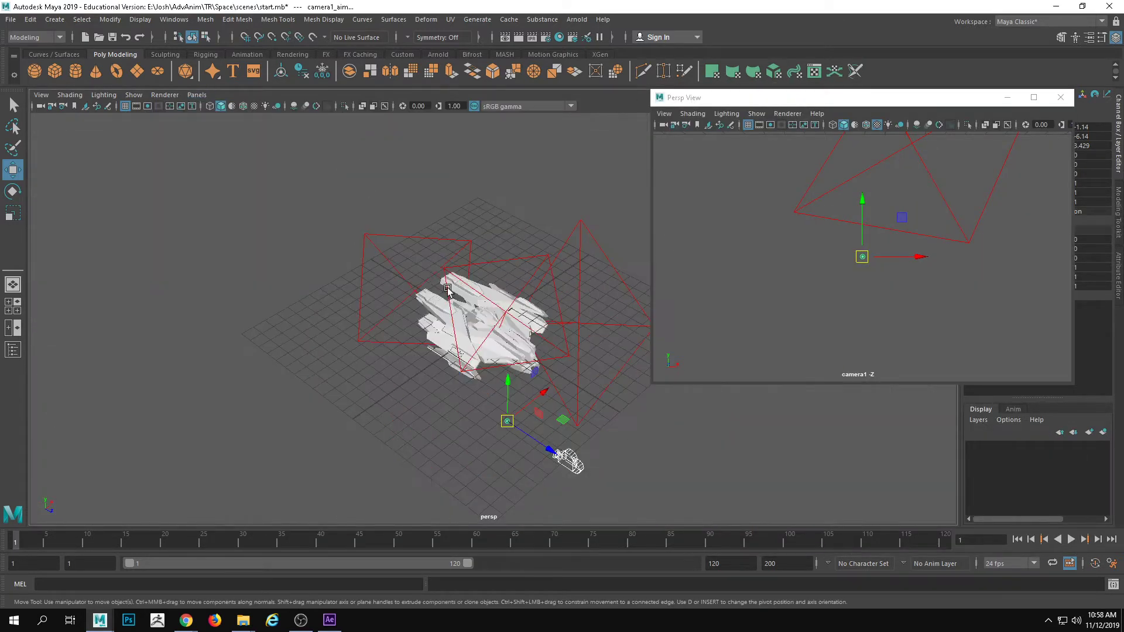
Raise the camera and its aim point to about Y -0.44 and pull them away from the fighter, with the aim at Z 6.804
{"action": "left_click_drag", "start_coordinate": [447, 288], "coordinate": [404, 266], "text": "alt"}
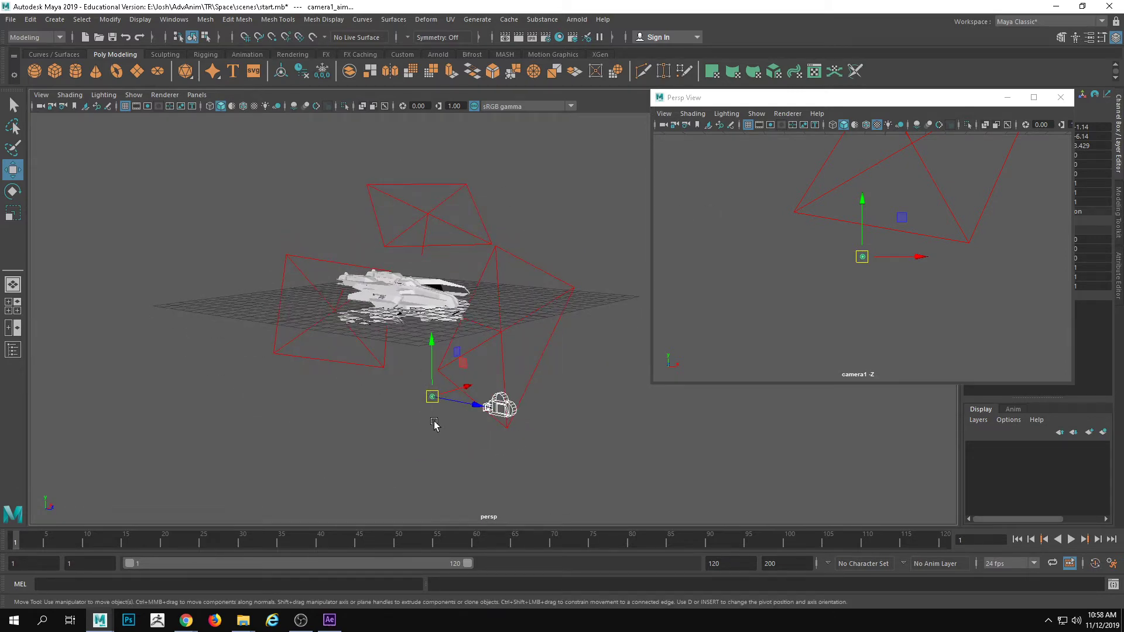
{"action": "middle_click_drag", "start_coordinate": [433, 422], "coordinate": [419, 429], "text": "alt"}
{"action": "left_click_drag", "start_coordinate": [417, 353], "coordinate": [429, 271]}
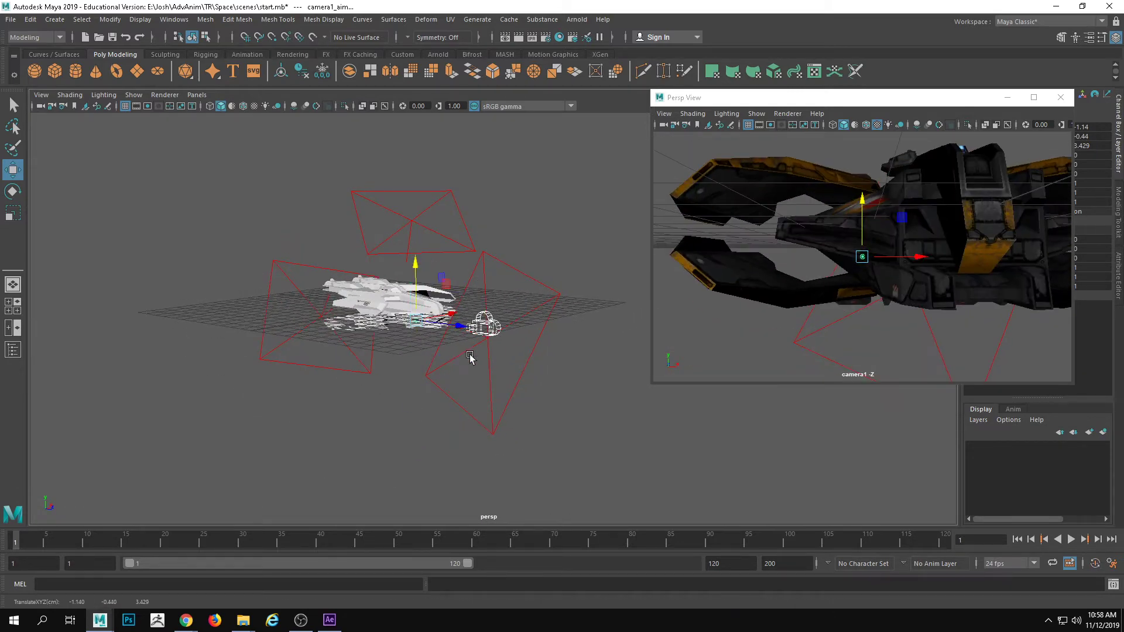
{"action": "left_click_drag", "start_coordinate": [469, 358], "coordinate": [462, 391], "text": "alt"}
Try to rotate the camera and its aim point about the Y axis, and undo the rotation
{"action": "key", "text": "e"}
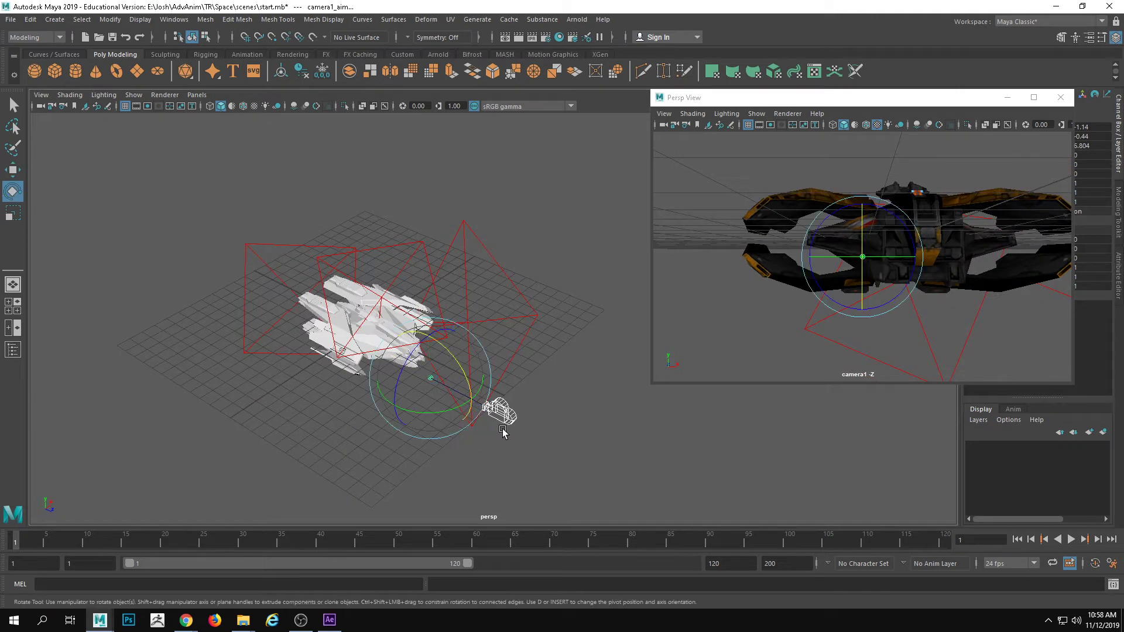
{"action": "left_click_drag", "start_coordinate": [445, 409], "coordinate": [376, 414]}
{"action": "key", "text": "ctrl+z"}
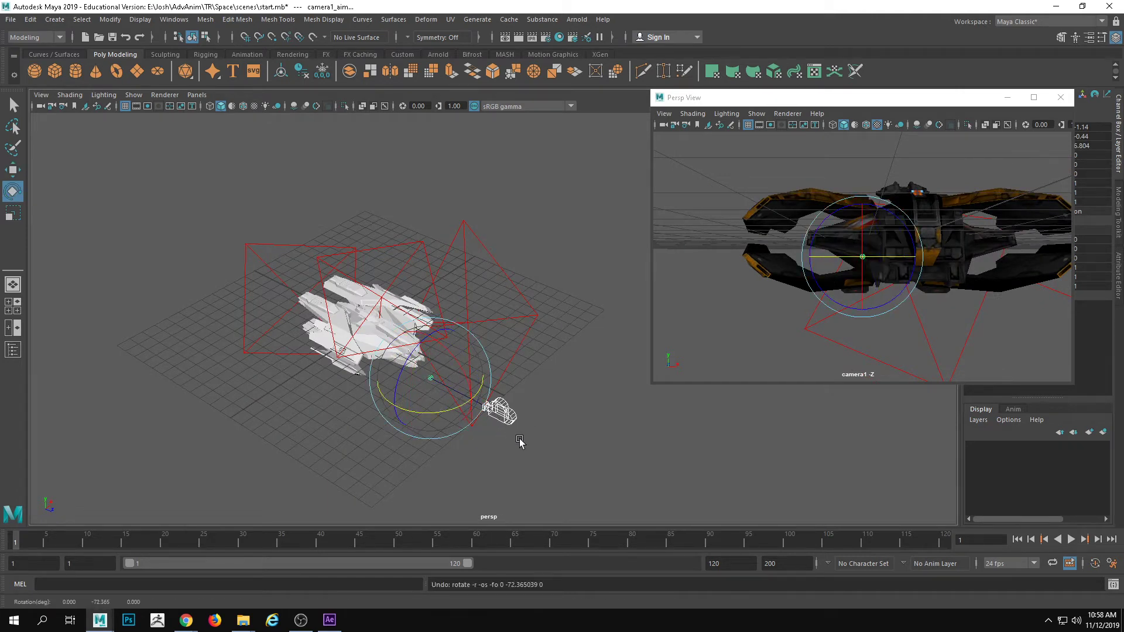
Move camera1 alone sideways to about X -4.717 so that it views the fighter at an angle
{"action": "left_click", "coordinate": [495, 410]}
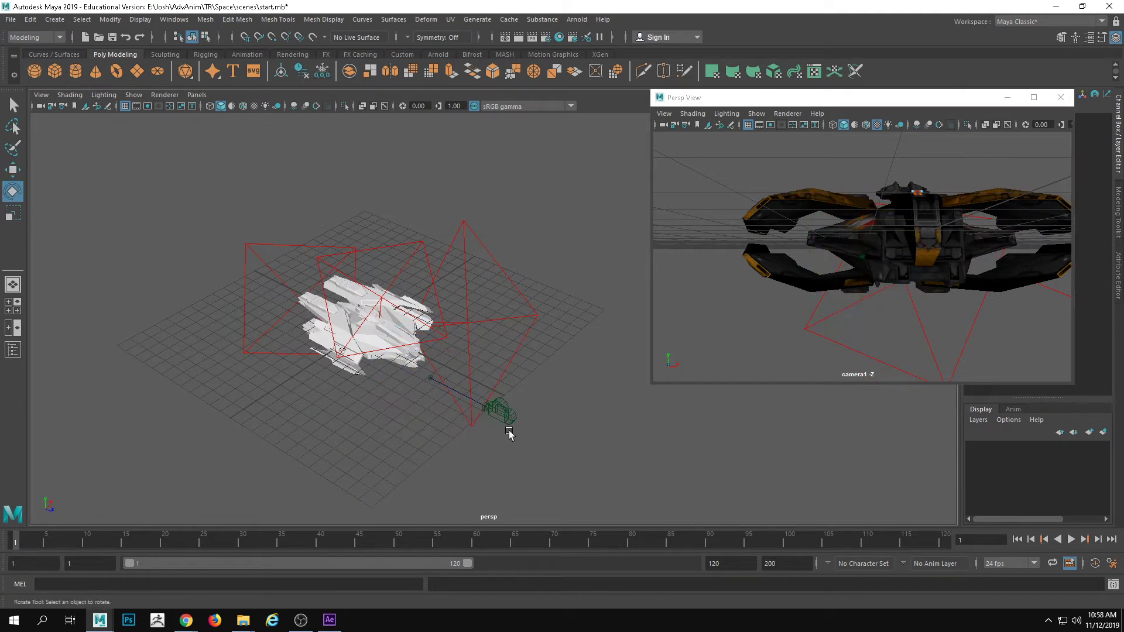
{"action": "key", "text": "w"}
{"action": "left_click_drag", "start_coordinate": [522, 432], "coordinate": [523, 401], "text": "alt"}
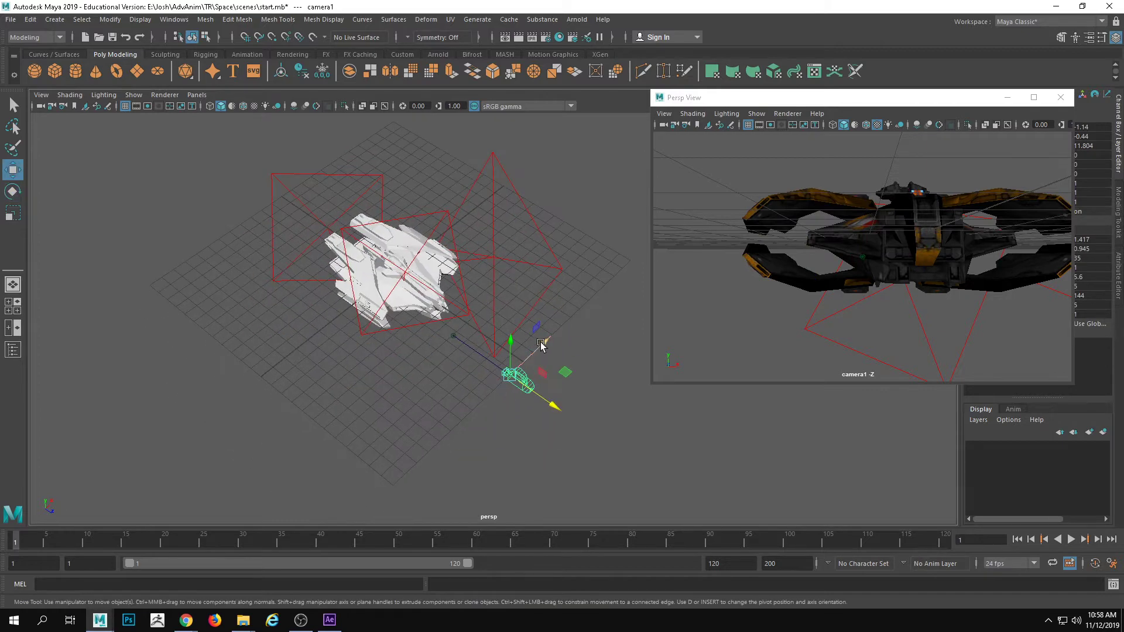
{"action": "left_click_drag", "start_coordinate": [540, 343], "coordinate": [515, 385]}
{"action": "middle_click_drag", "start_coordinate": [515, 385], "coordinate": [531, 411], "text": "alt"}
{"action": "scroll", "coordinate": [528, 411], "scroll_direction": "down", "scroll_amount": 2}
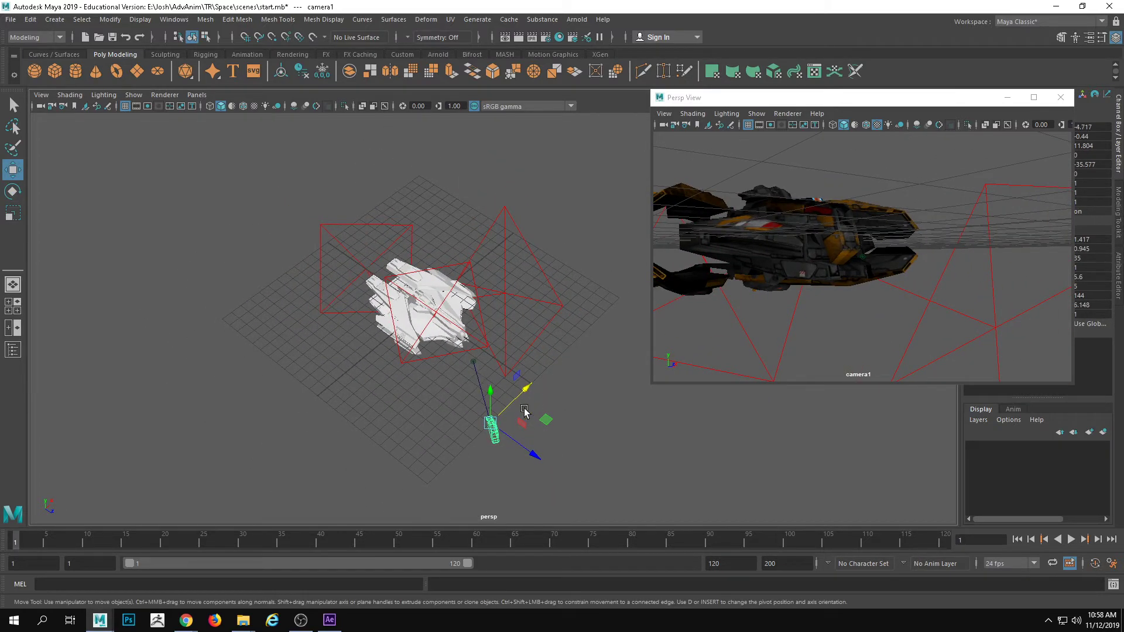
{"action": "left_click_drag", "start_coordinate": [524, 413], "coordinate": [485, 343], "text": "alt"}
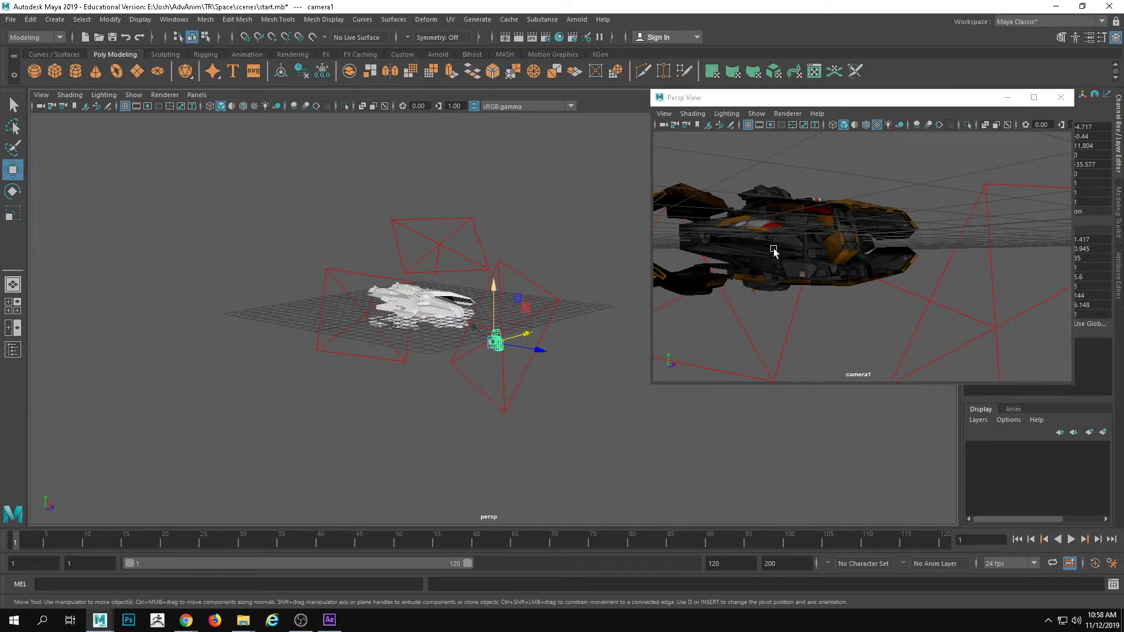
Move the fighter far back from the lights and camera to about X 18.298 and Z -50.265
{"action": "left_click", "coordinate": [399, 312]}
{"action": "middle_click_drag", "start_coordinate": [399, 312], "coordinate": [436, 345], "text": "alt"}
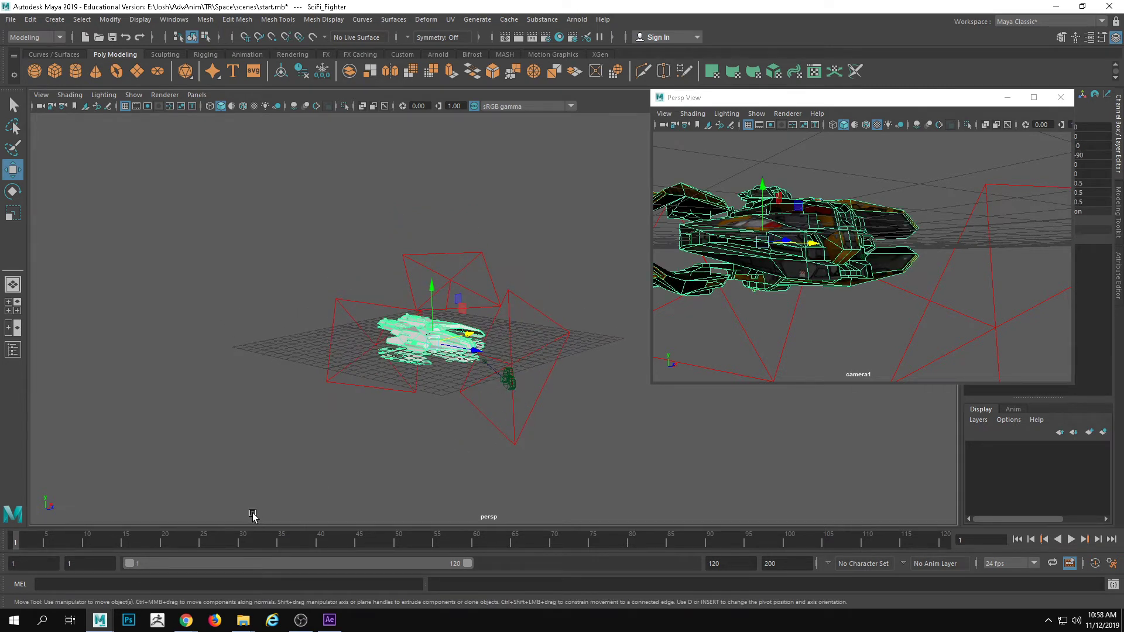
{"action": "middle_click_drag", "start_coordinate": [453, 403], "coordinate": [460, 421], "text": "alt"}
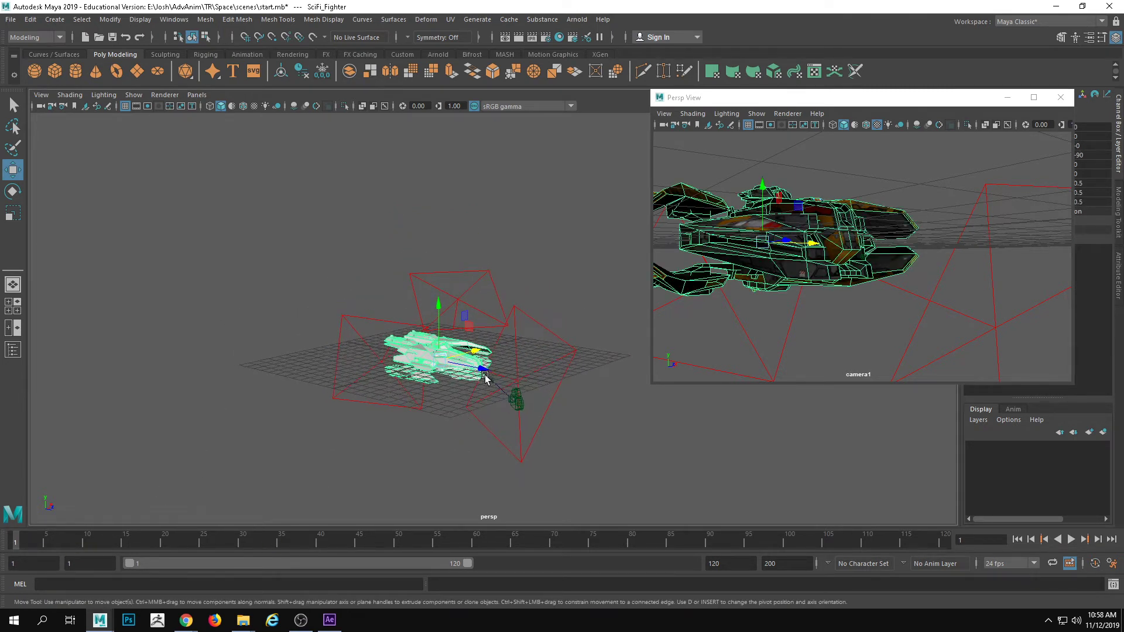
{"action": "left_click_drag", "start_coordinate": [484, 373], "coordinate": [433, 302]}
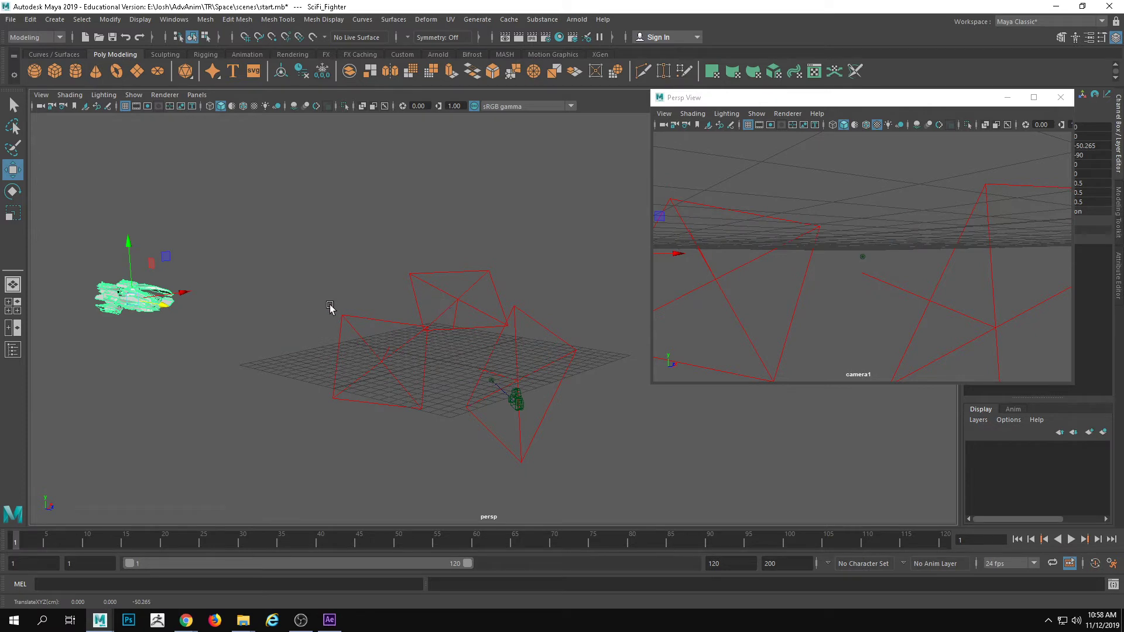
{"action": "left_click_drag", "start_coordinate": [241, 323], "coordinate": [281, 369], "text": "alt"}
{"action": "middle_click_drag", "start_coordinate": [281, 369], "coordinate": [339, 339], "text": "alt"}
{"action": "left_click_drag", "start_coordinate": [260, 229], "coordinate": [412, 221]}
Hide the grid in the separate camera1 view and bank the fighter to about Rotate Y -2.954 and Rotate Z 17.919
{"action": "key", "text": "e"}
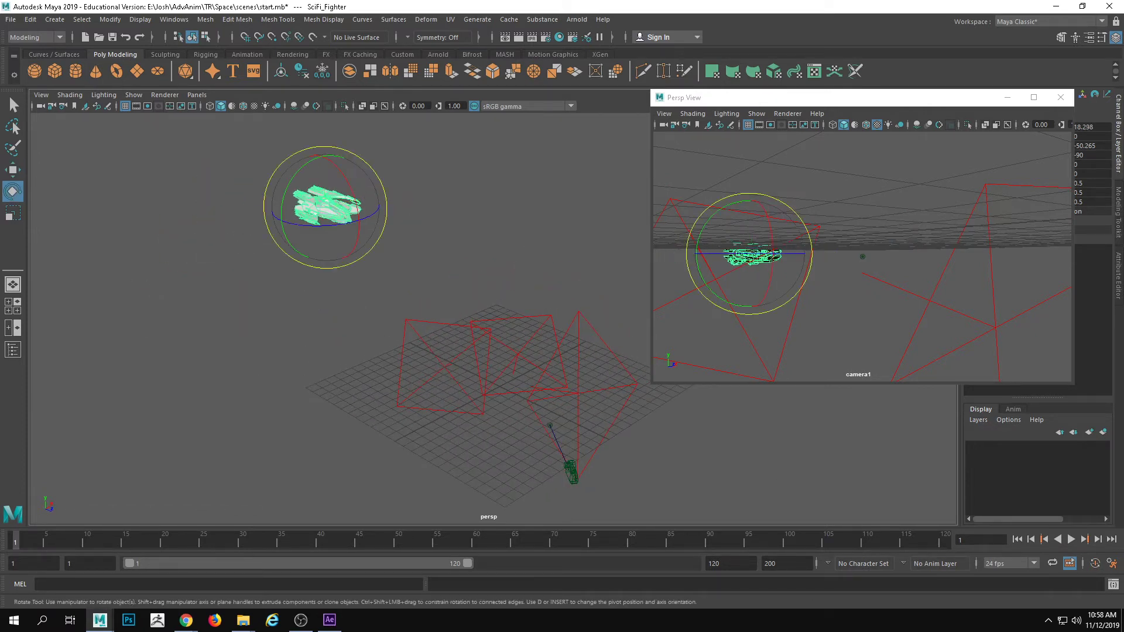
{"action": "left_click_drag", "start_coordinate": [486, 238], "coordinate": [458, 253], "text": "alt"}
{"action": "left_click", "coordinate": [786, 114]}
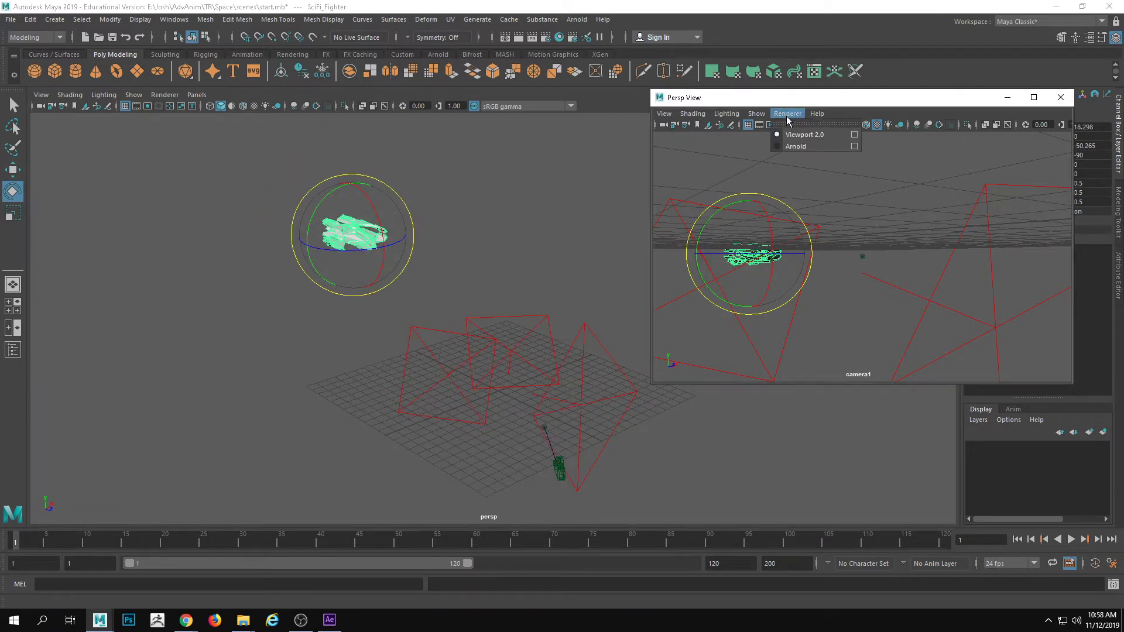
{"action": "mouse_move", "coordinate": [761, 115]}
{"action": "left_click", "coordinate": [764, 578]}
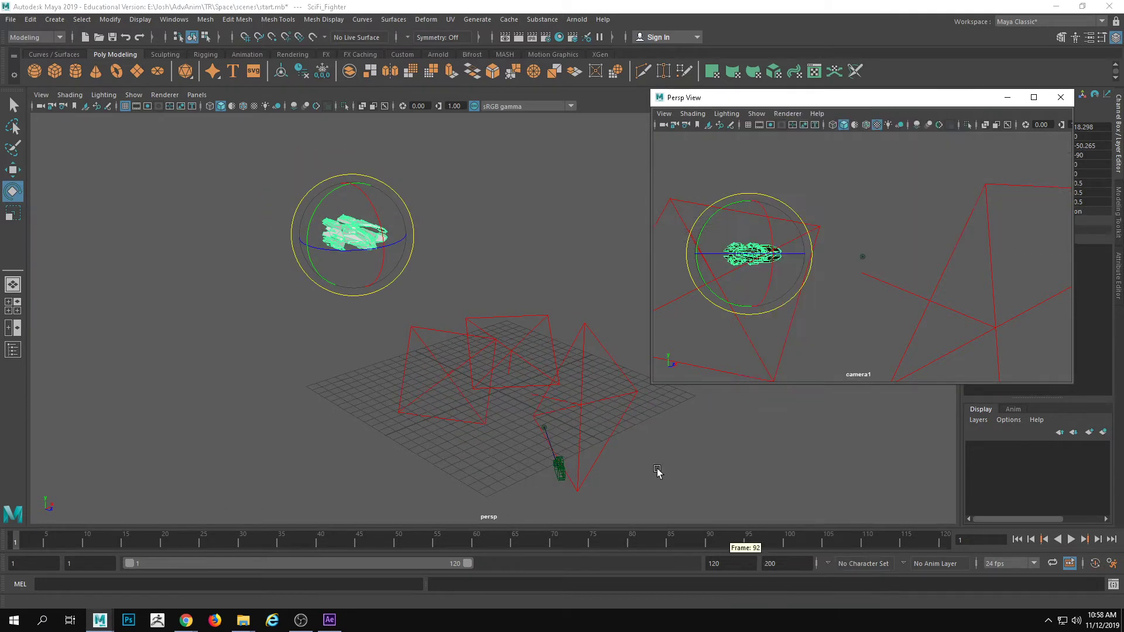
{"action": "left_click_drag", "start_coordinate": [342, 199], "coordinate": [365, 259]}
Move the banked fighter farther into the distance, to about X 59.088 and Z -171.352, keeping it within the camera1 view
{"action": "key", "text": "w"}
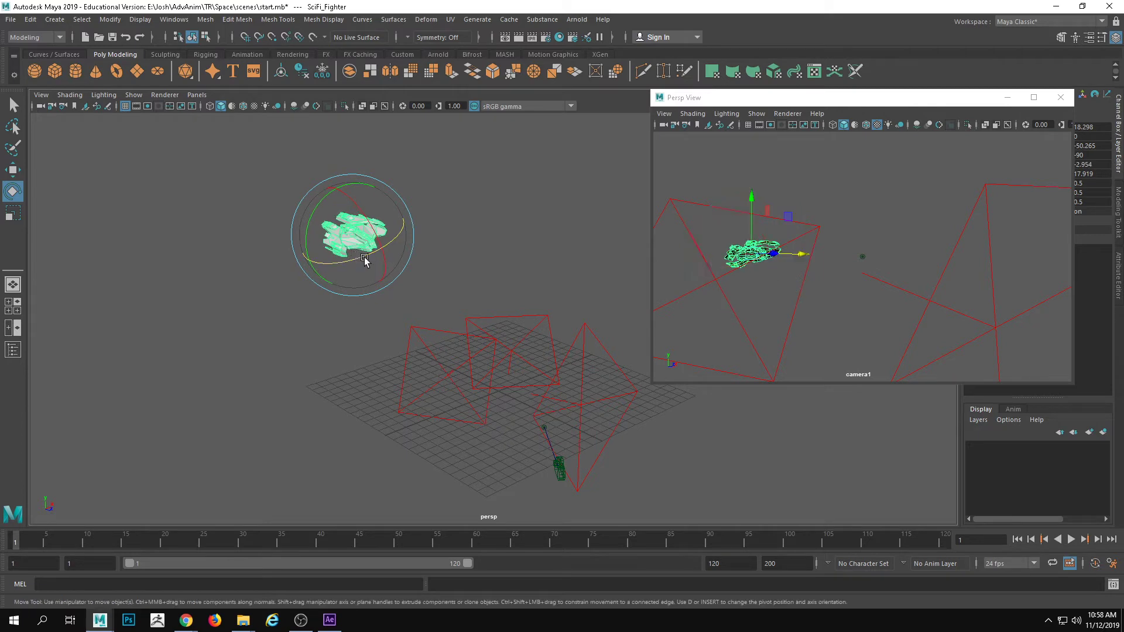
{"action": "left_click_drag", "start_coordinate": [371, 319], "coordinate": [438, 333], "text": "alt"}
{"action": "left_click_drag", "start_coordinate": [293, 269], "coordinate": [111, 230]}
{"action": "scroll", "coordinate": [221, 269], "scroll_direction": "down", "scroll_amount": 3}
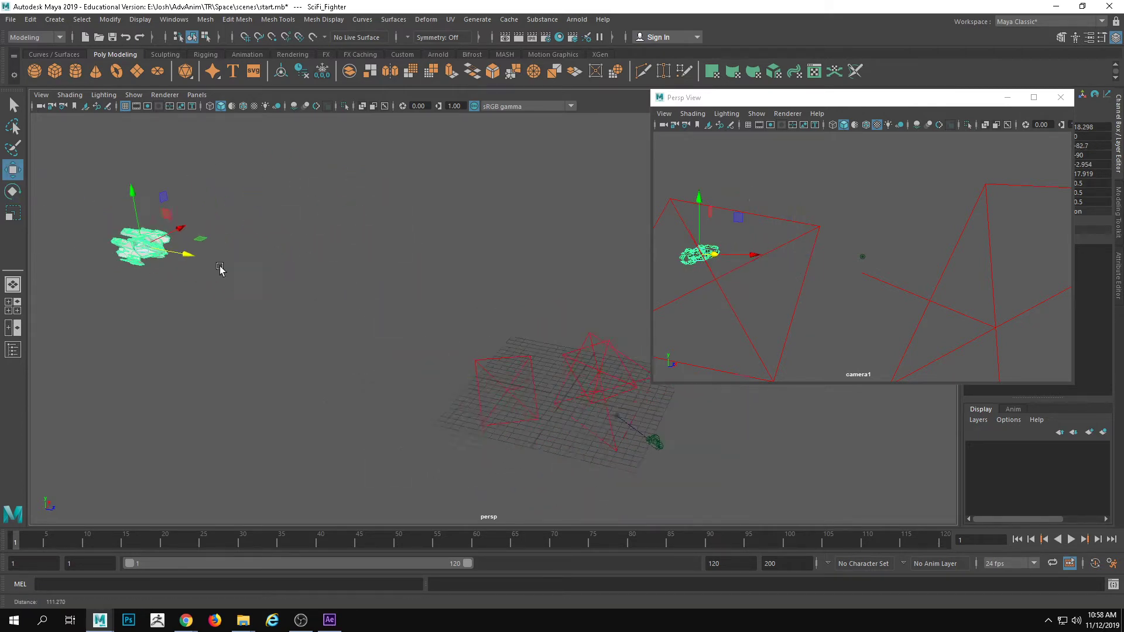
{"action": "left_click_drag", "start_coordinate": [359, 255], "coordinate": [327, 273], "text": "alt"}
{"action": "left_click_drag", "start_coordinate": [370, 142], "coordinate": [491, 91]}
{"action": "scroll", "coordinate": [414, 188], "scroll_direction": "down", "scroll_amount": 1}
{"action": "middle_click_drag", "start_coordinate": [414, 188], "coordinate": [394, 248], "text": "alt"}
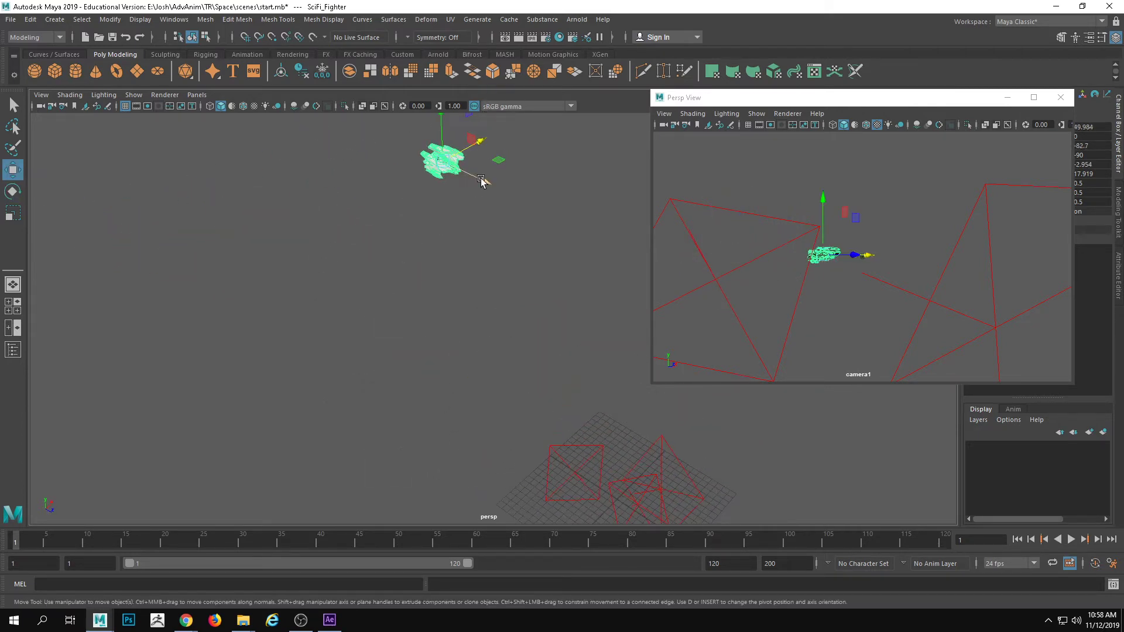
{"action": "left_click_drag", "start_coordinate": [484, 181], "coordinate": [330, 140]}
{"action": "scroll", "coordinate": [306, 159], "scroll_direction": "down", "scroll_amount": 2}
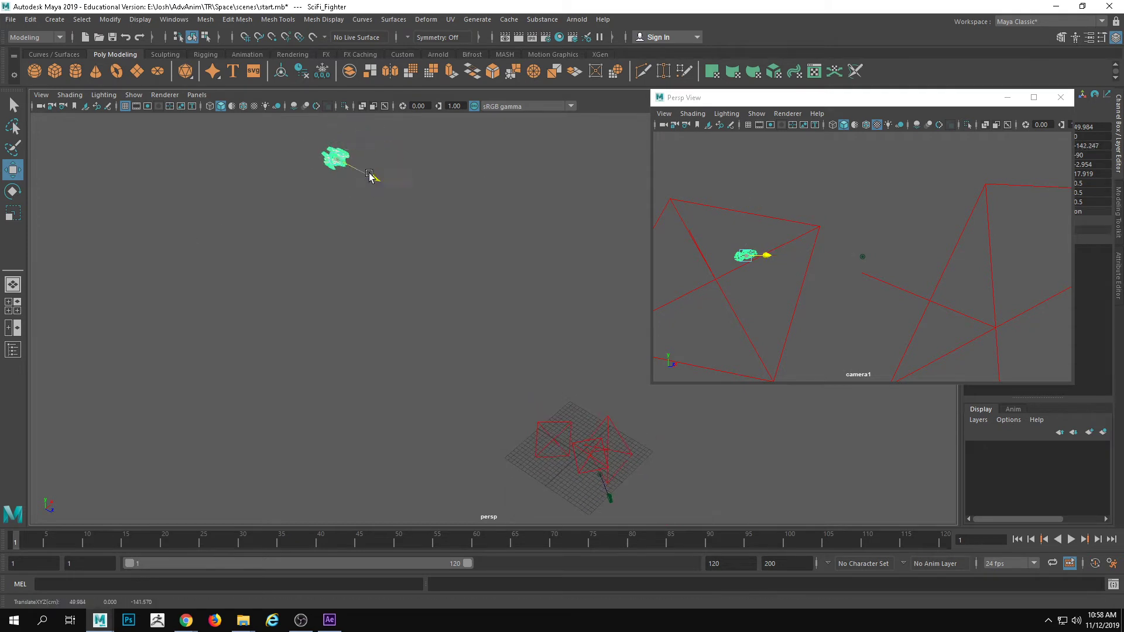
{"action": "left_click_drag", "start_coordinate": [371, 178], "coordinate": [311, 151]}
{"action": "middle_click_drag", "start_coordinate": [347, 139], "coordinate": [345, 182], "text": "alt"}
{"action": "left_click_drag", "start_coordinate": [324, 147], "coordinate": [346, 138]}
Tilt the fighter to about Rotate X -96.569 and Rotate Y -5.994, and set a keyframe at frame 1
{"action": "key", "text": "e"}
{"action": "mouse_move", "coordinate": [332, 182]}
{"action": "left_mouse_down"}
{"action": "mouse_move", "coordinate": [324, 187]}
{"action": "mouse_move", "coordinate": [340, 175]}
{"action": "left_mouse_up"}
{"action": "scroll", "coordinate": [435, 311], "scroll_direction": "down", "scroll_amount": 1}
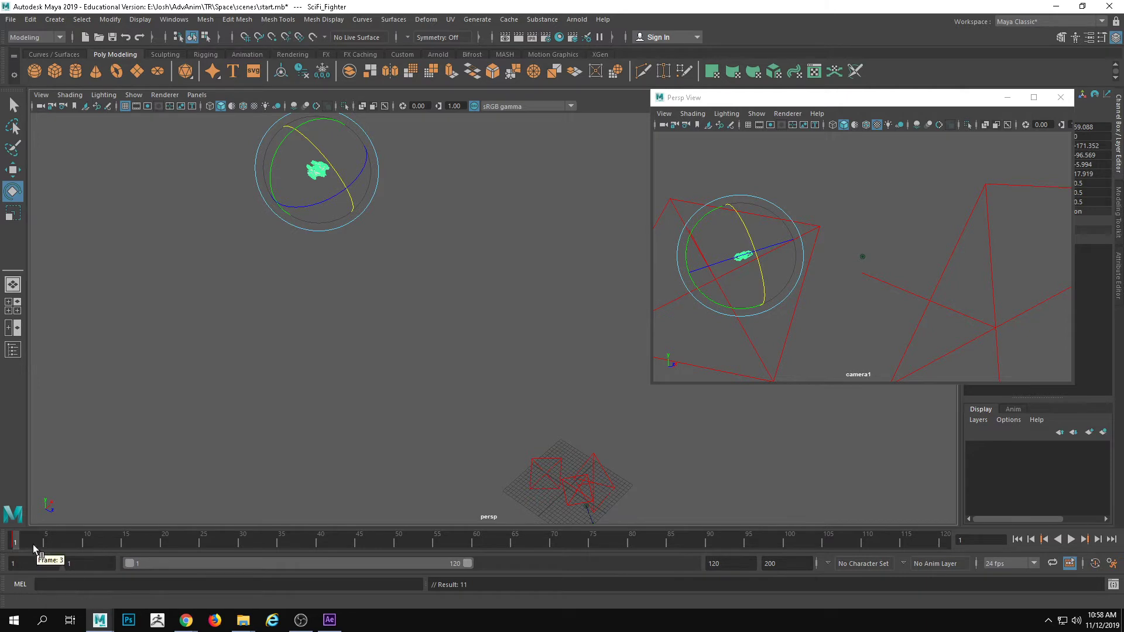
Run the timeline briefly and change the scene's frame rate to 30 fps
{"action": "key", "text": "alt+v"}
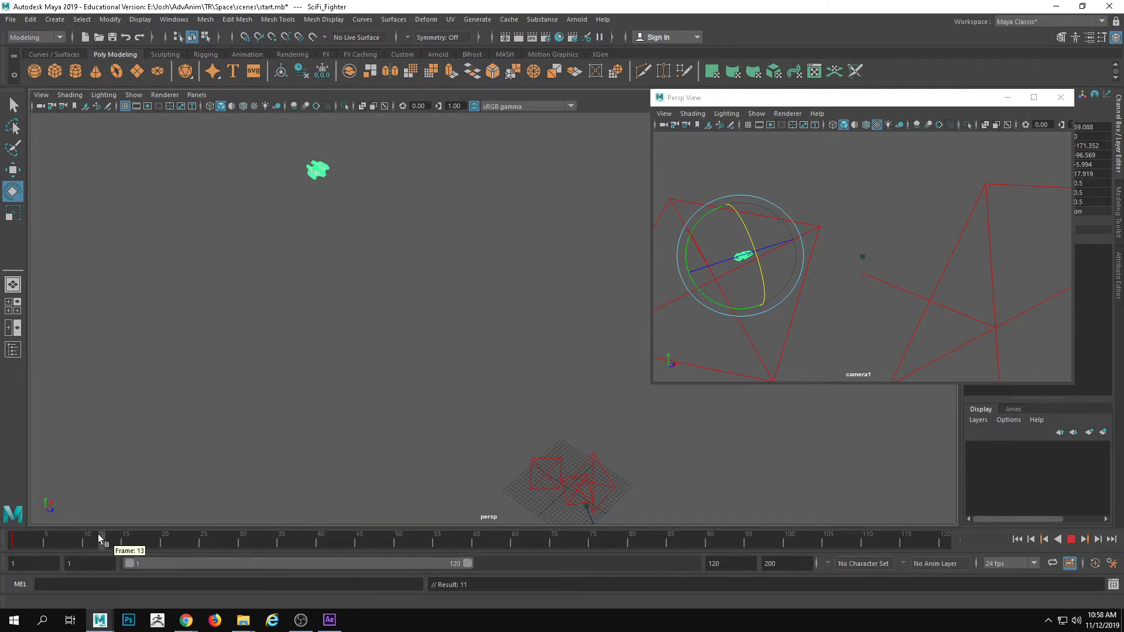
{"action": "key", "text": "alt+v"}
{"action": "left_click", "coordinate": [1002, 564]}
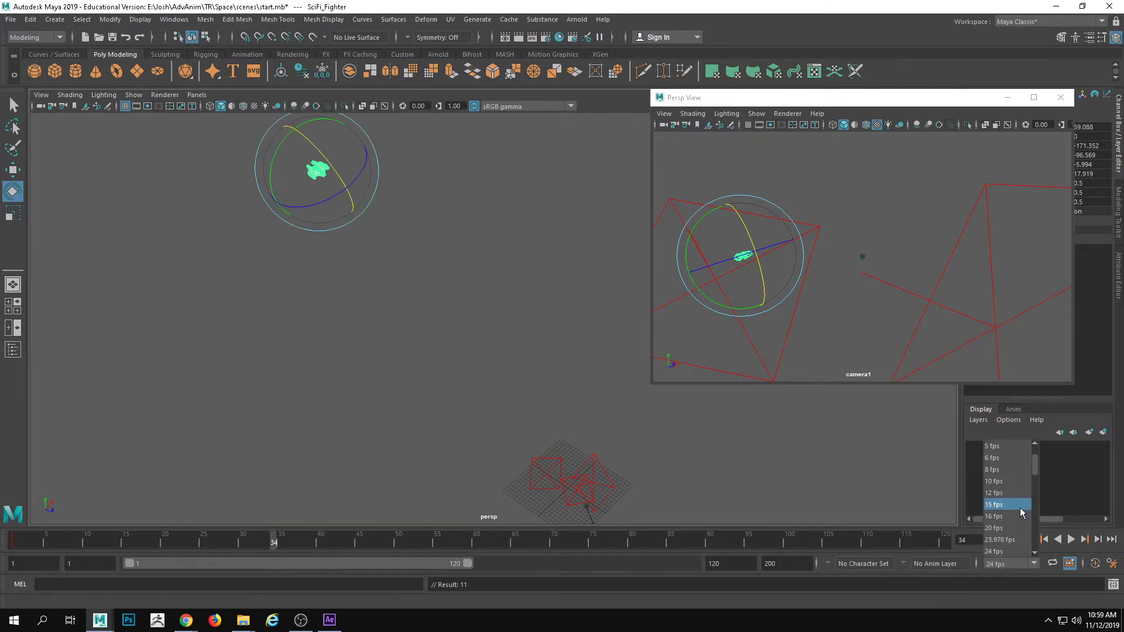
{"action": "scroll", "coordinate": [1000, 539], "scroll_direction": "down", "scroll_amount": 1}
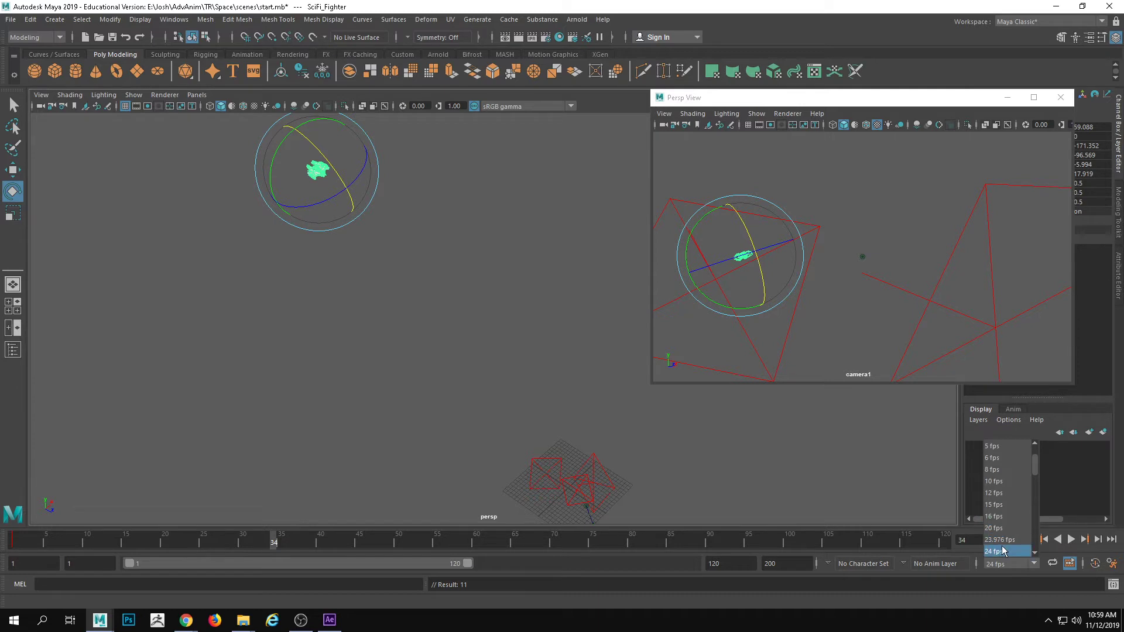
{"action": "left_click", "coordinate": [1001, 539]}
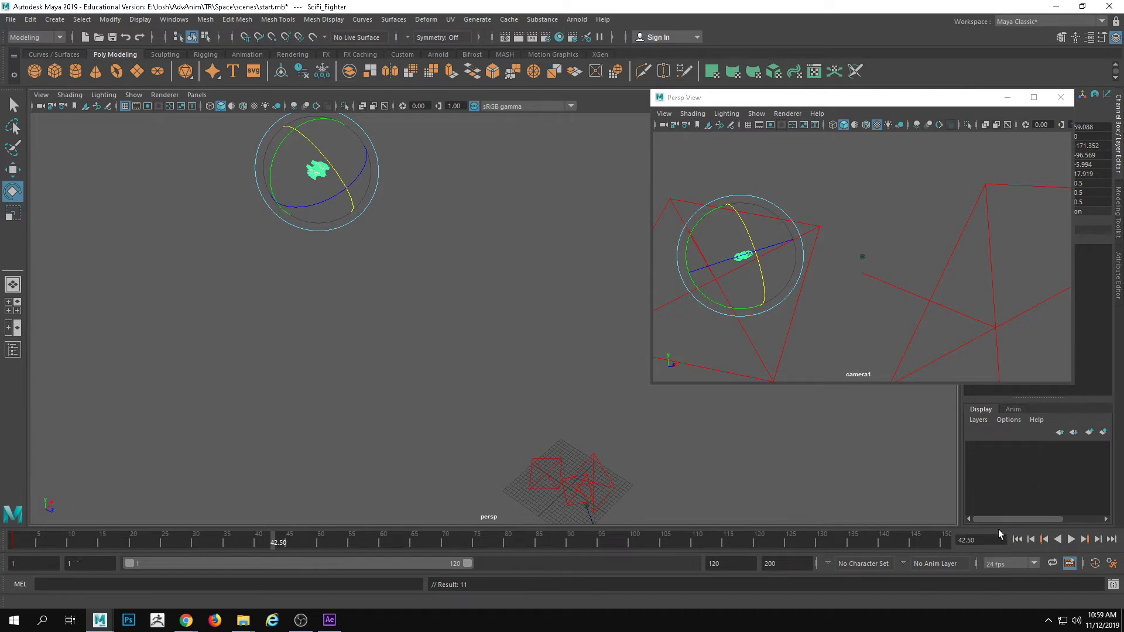
At frame 60, bring the fighter back toward the lights and camera, to about X 15.386 and Z -1.074
{"action": "key", "text": "alt+v"}
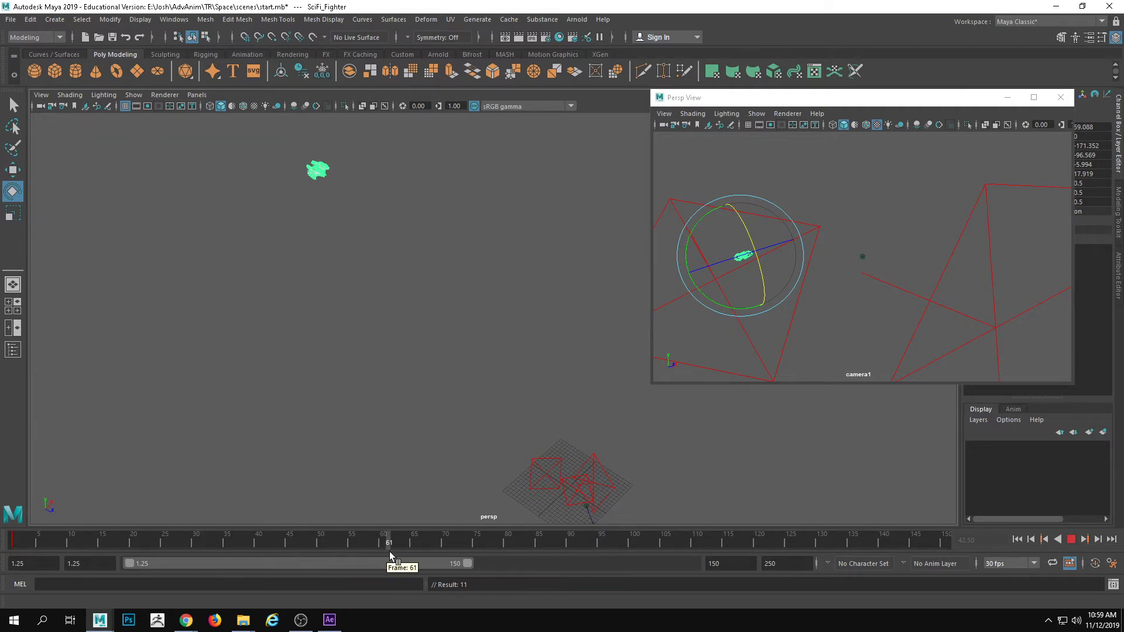
{"action": "left_click", "coordinate": [381, 550]}
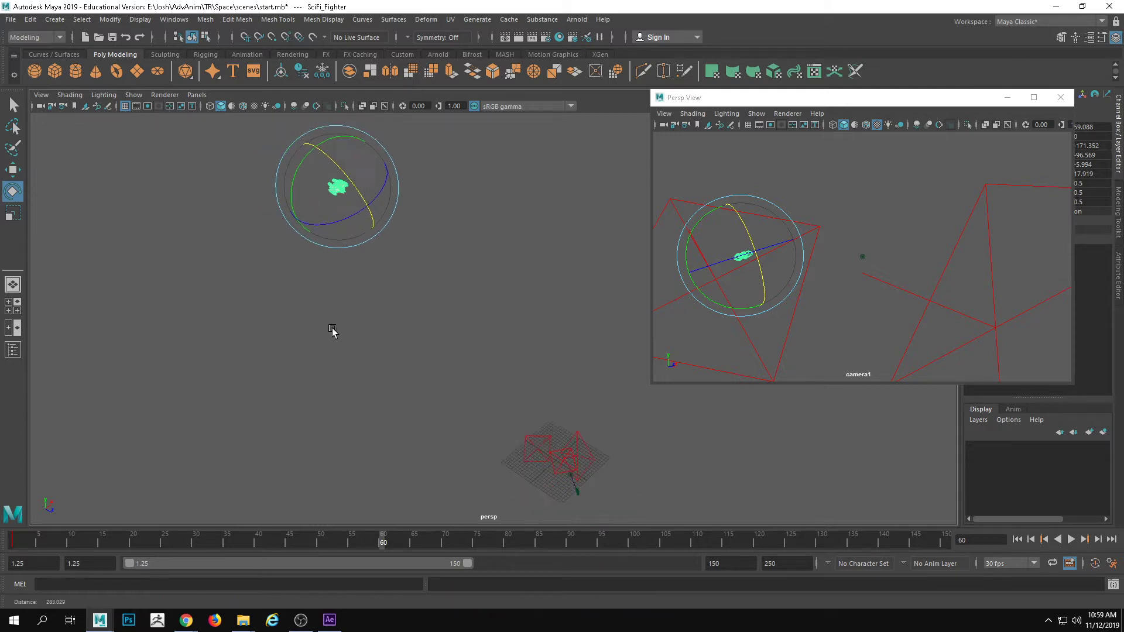
{"action": "key", "text": "w"}
{"action": "left_click_drag", "start_coordinate": [371, 209], "coordinate": [621, 529]}
{"action": "middle_click_drag", "start_coordinate": [642, 404], "coordinate": [523, 384], "text": "alt"}
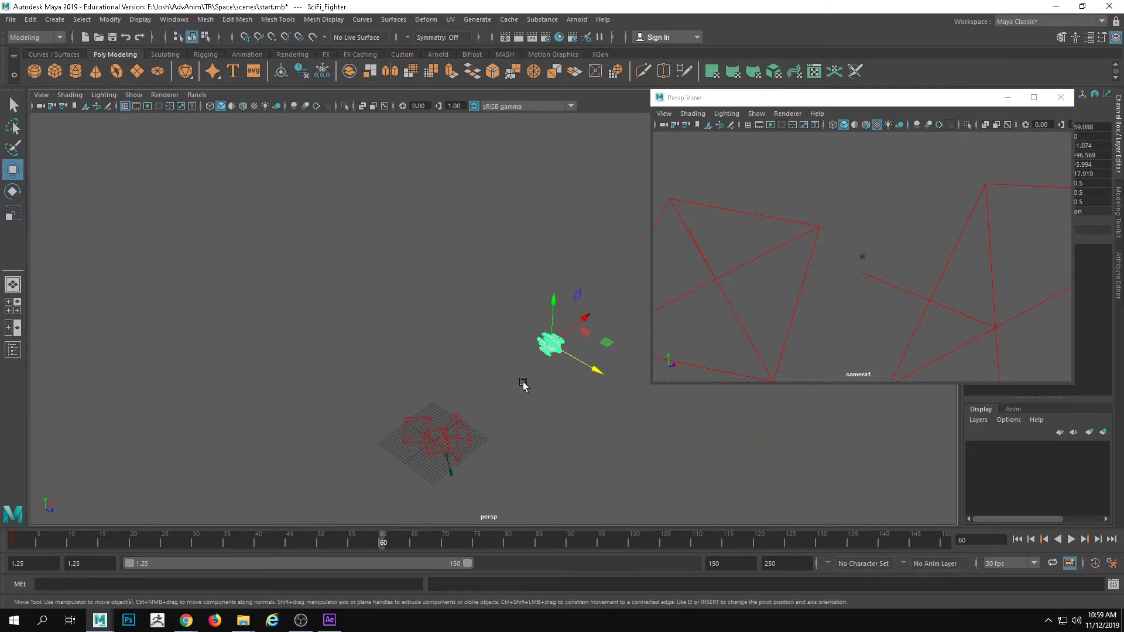
{"action": "left_click_drag", "start_coordinate": [581, 323], "coordinate": [524, 413]}
Lower the fighter to about Y -1.897, move it past the camera to X 11.807 and Z 9.342, and key it at frame 60
{"action": "scroll", "coordinate": [497, 450], "scroll_direction": "up", "scroll_amount": 3}
{"action": "left_click_drag", "start_coordinate": [495, 451], "coordinate": [547, 394], "text": "alt"}
{"action": "left_click_drag", "start_coordinate": [490, 371], "coordinate": [496, 328]}
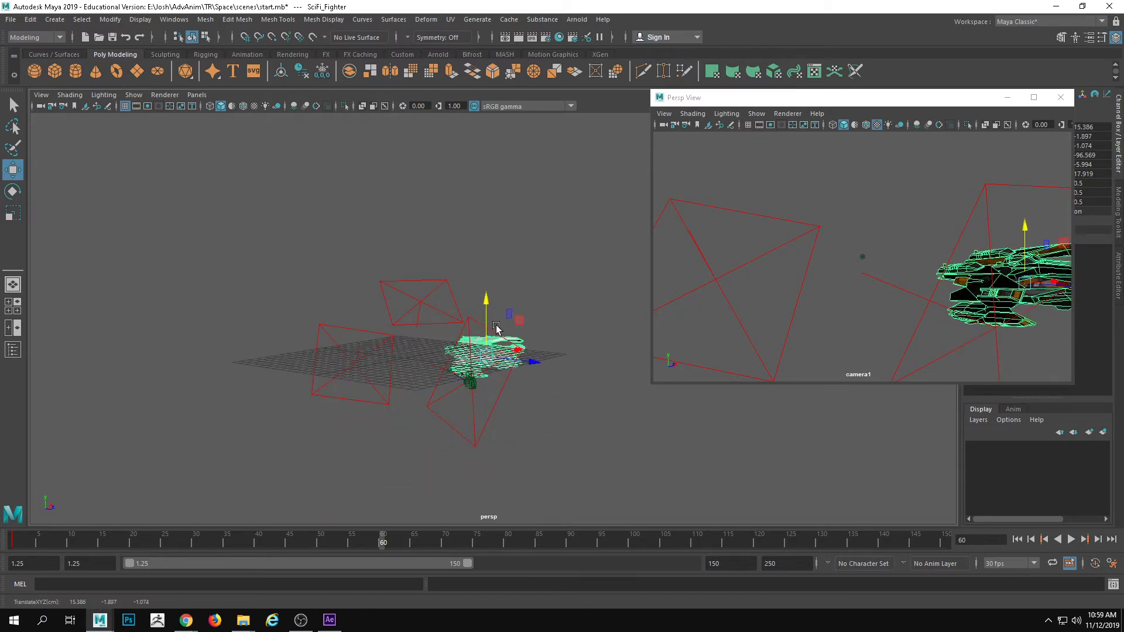
{"action": "left_click_drag", "start_coordinate": [544, 366], "coordinate": [609, 384]}
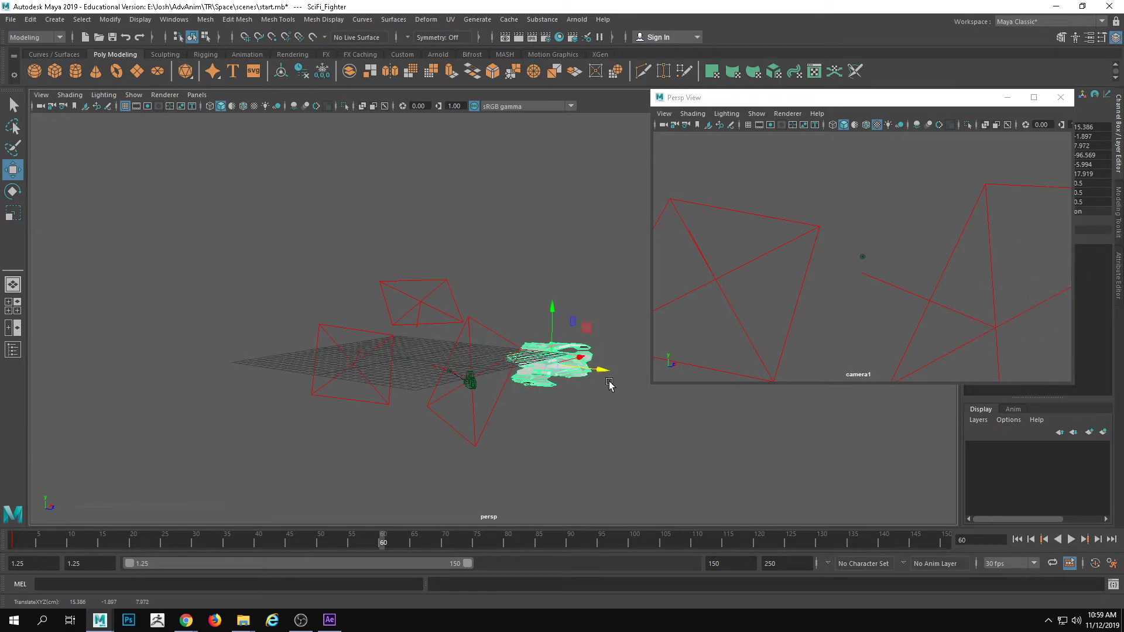
{"action": "left_click_drag", "start_coordinate": [583, 345], "coordinate": [598, 381]}
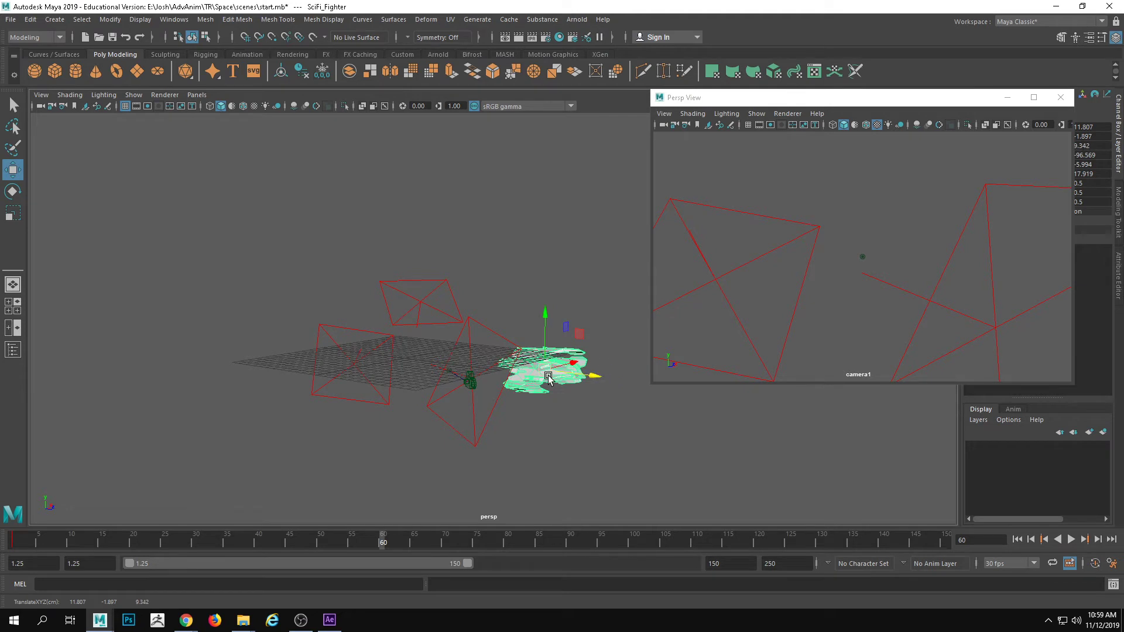
Return to the start of the timeline and play the fighter's flight in the separate camera1 view
{"action": "left_click_drag", "start_coordinate": [389, 539], "coordinate": [15, 539]}
{"action": "left_click", "coordinate": [754, 253]}
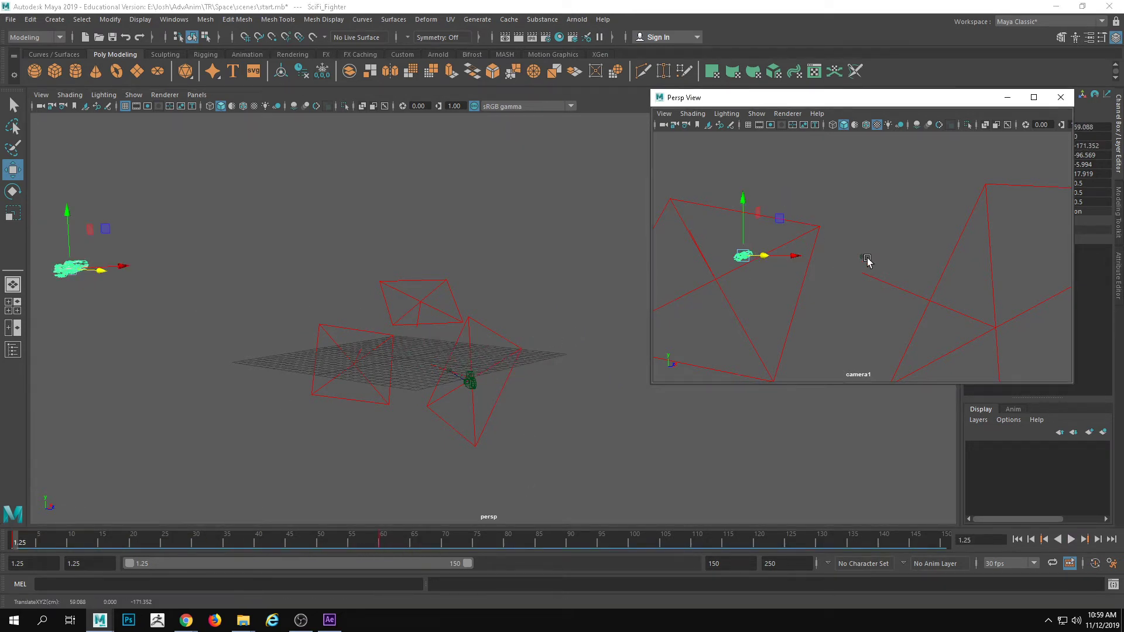
{"action": "left_click", "coordinate": [1071, 539]}
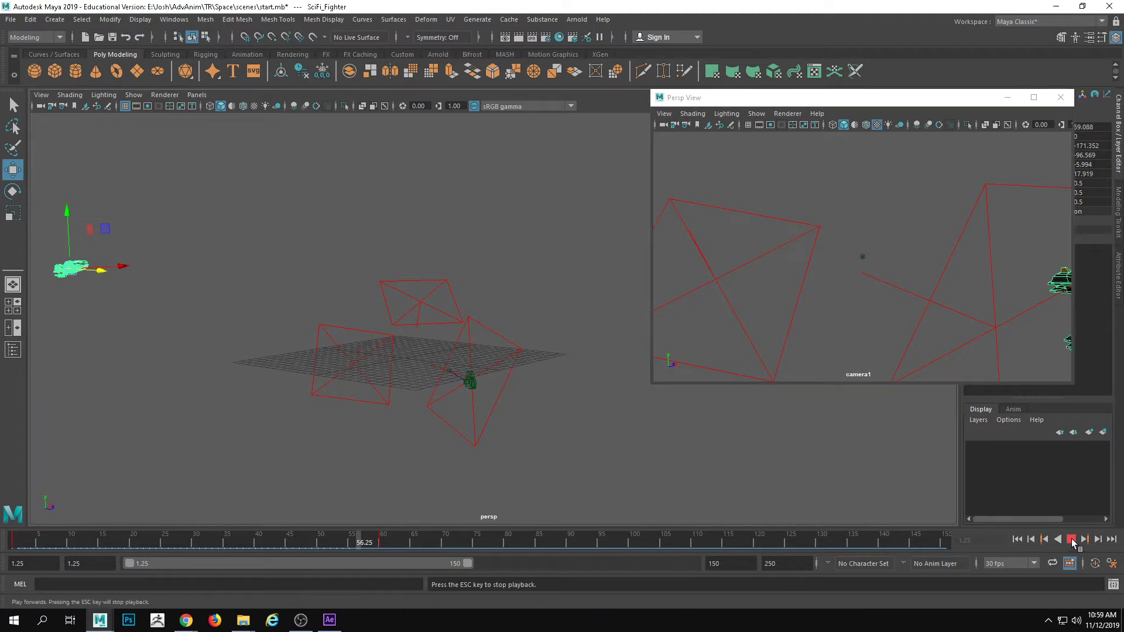
{"action": "left_click", "coordinate": [1072, 539]}
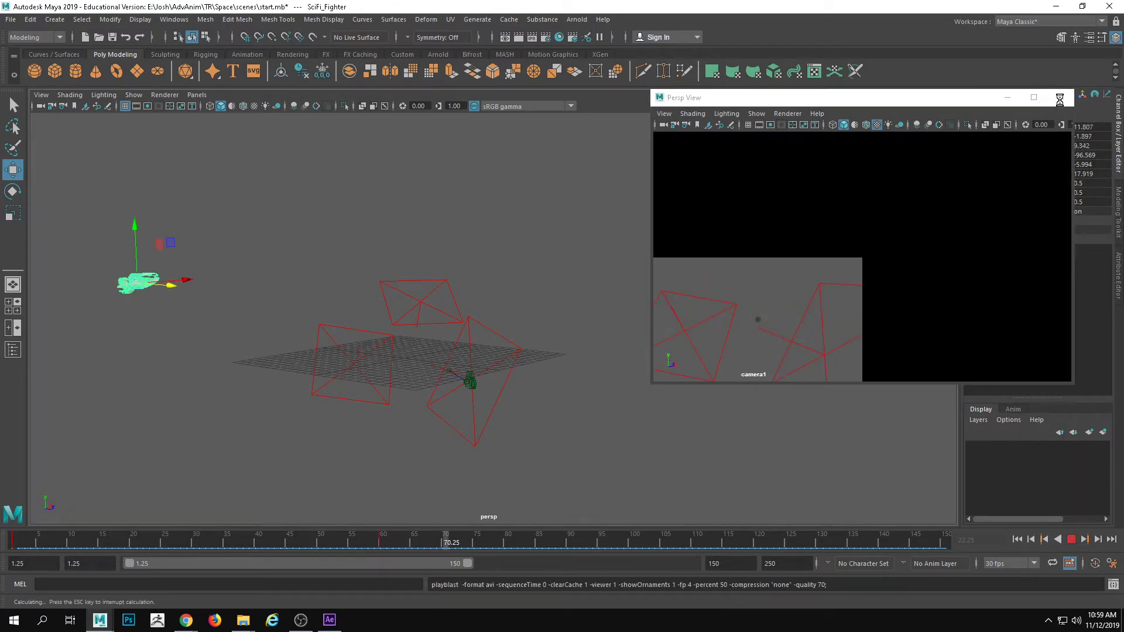
Close the separate camera view window and look through camera1 in the main viewport
{"action": "left_click", "coordinate": [1062, 98]}
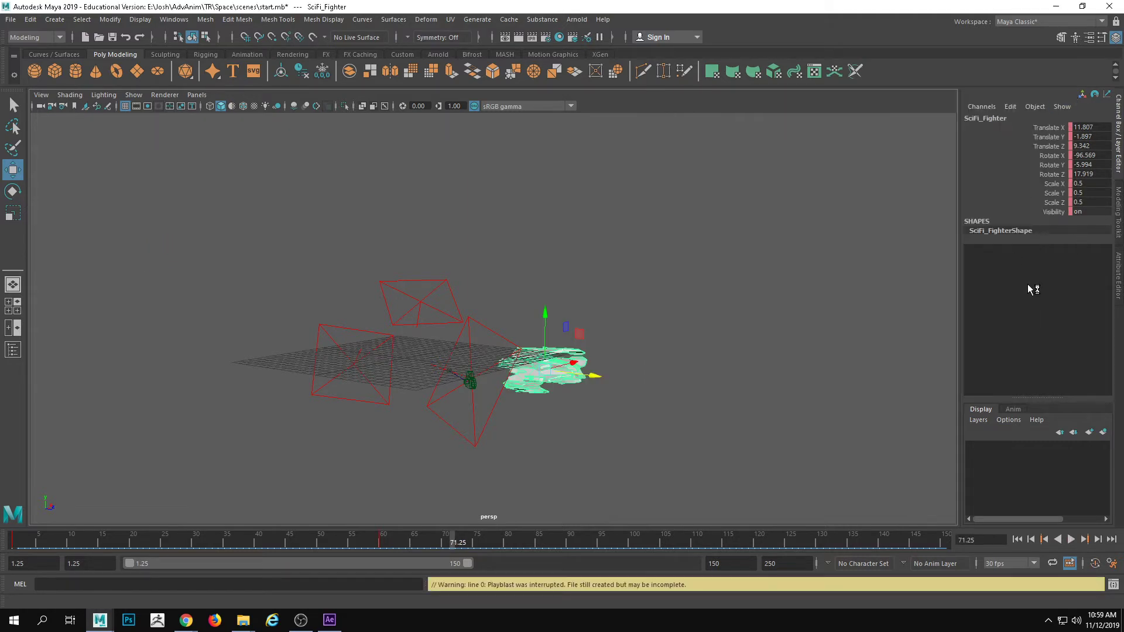
{"action": "left_click", "coordinate": [197, 94]}
{"action": "mouse_move", "coordinate": [234, 105]}
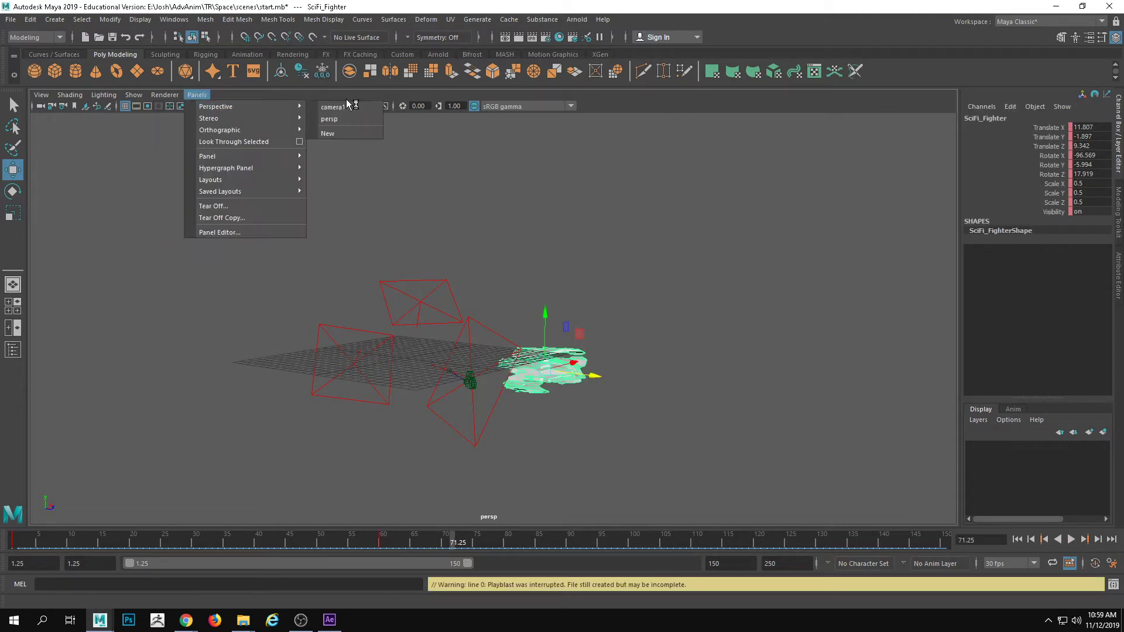
{"action": "left_click", "coordinate": [349, 110]}
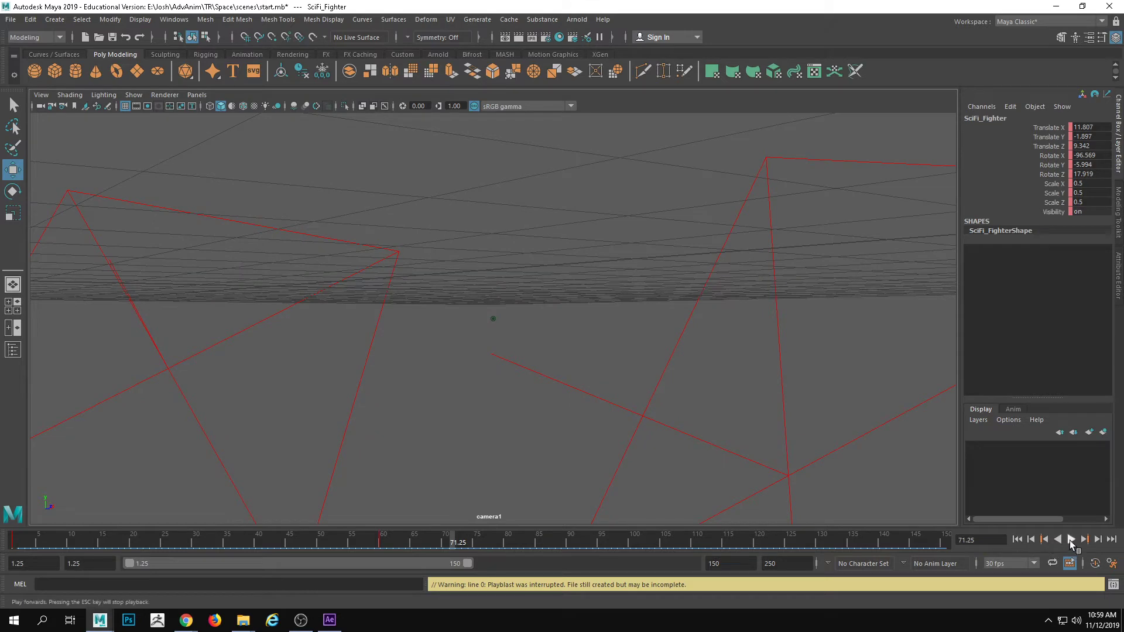
Play the fly-by animation through camera1 in the main viewport, and stop playback partway
{"action": "right_click", "coordinate": [1066, 539]}
{"action": "mouse_move", "coordinate": [1092, 460]}
{"action": "left_click", "coordinate": [884, 462]}
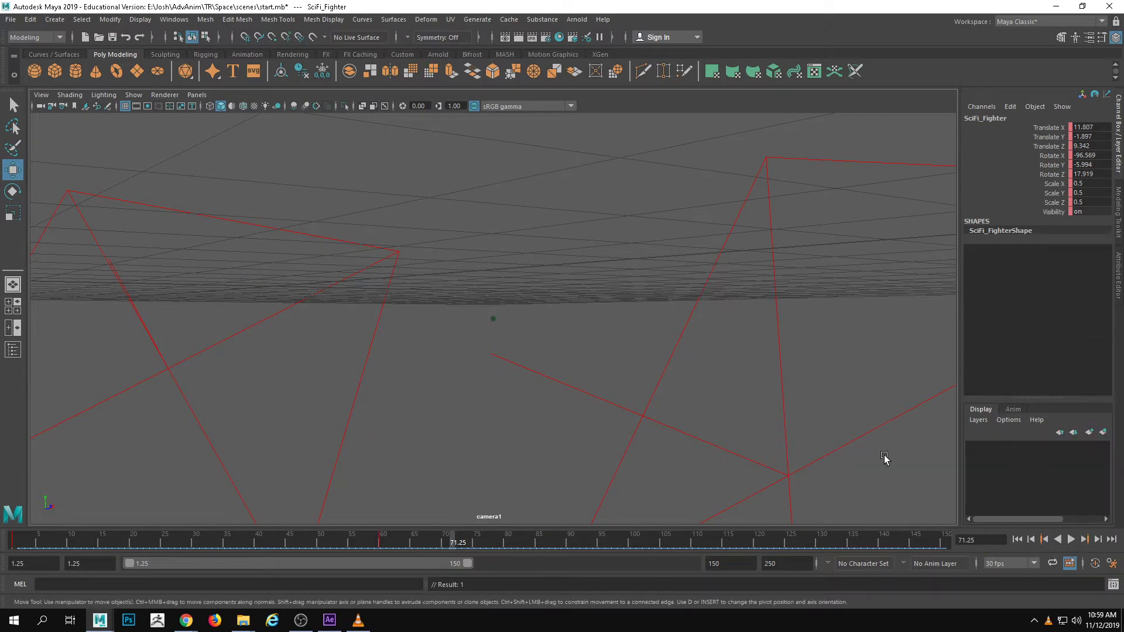
{"action": "left_click", "coordinate": [1071, 539]}
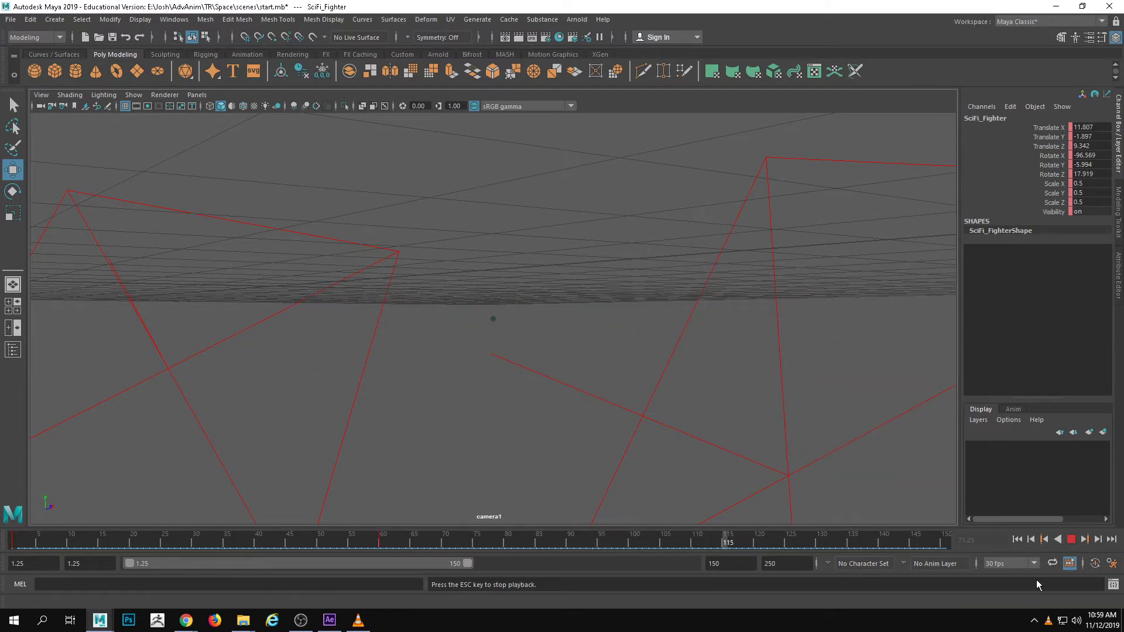
{"action": "left_click", "coordinate": [1070, 539]}
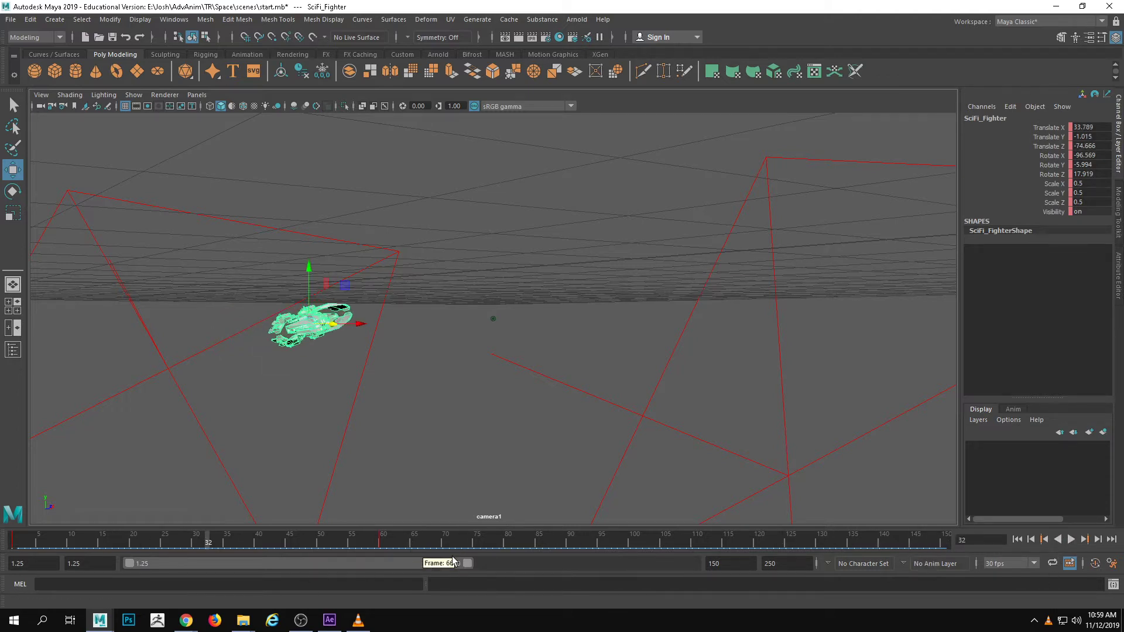
Set the playback range's end frame to 60
{"action": "double_click", "coordinate": [732, 564]}
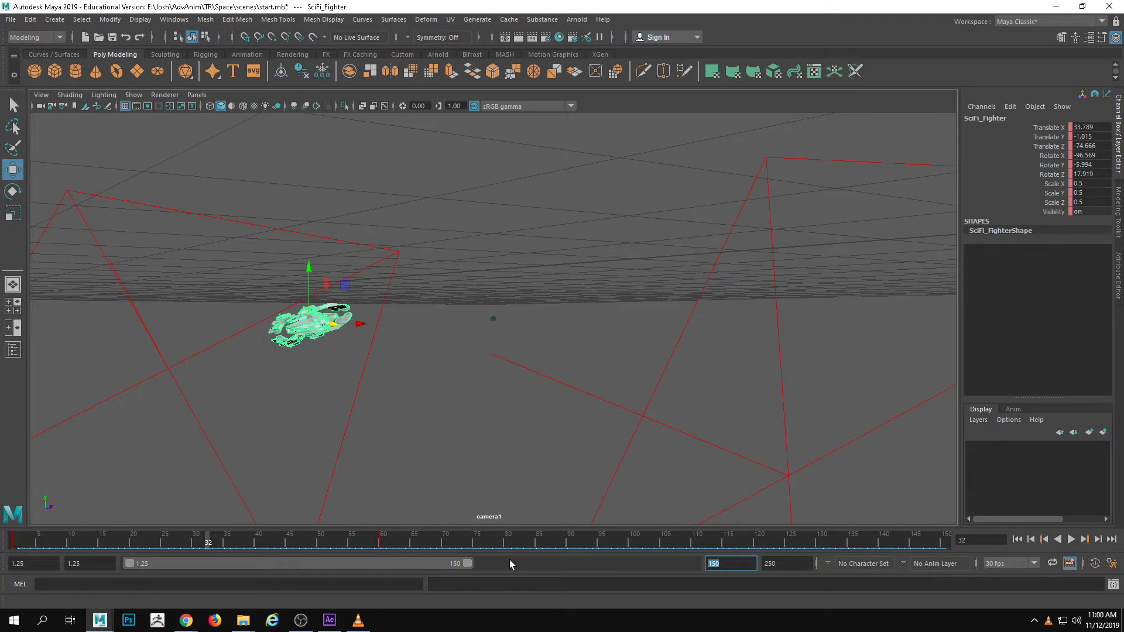
{"action": "type", "text": "60"}
{"action": "key", "text": "Return"}
Replay the shortened fly-by from the start through camera1, and scrub the timeline to frame 51
{"action": "left_click", "coordinate": [493, 543]}
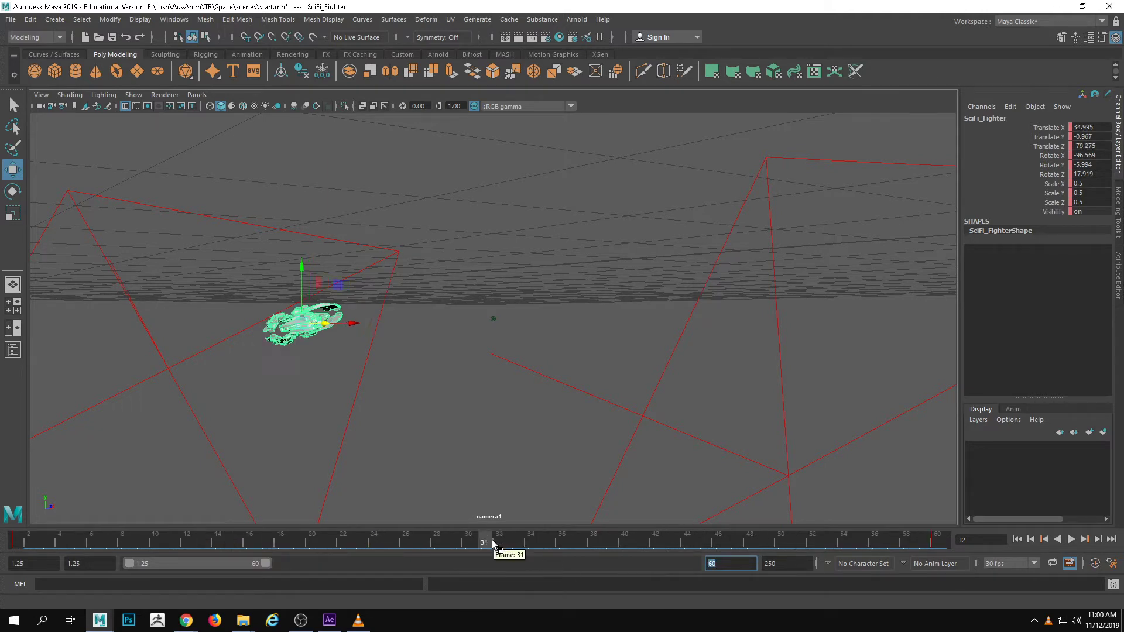
{"action": "left_click_drag", "start_coordinate": [493, 543], "coordinate": [51, 543]}
{"action": "left_click", "coordinate": [1071, 539]}
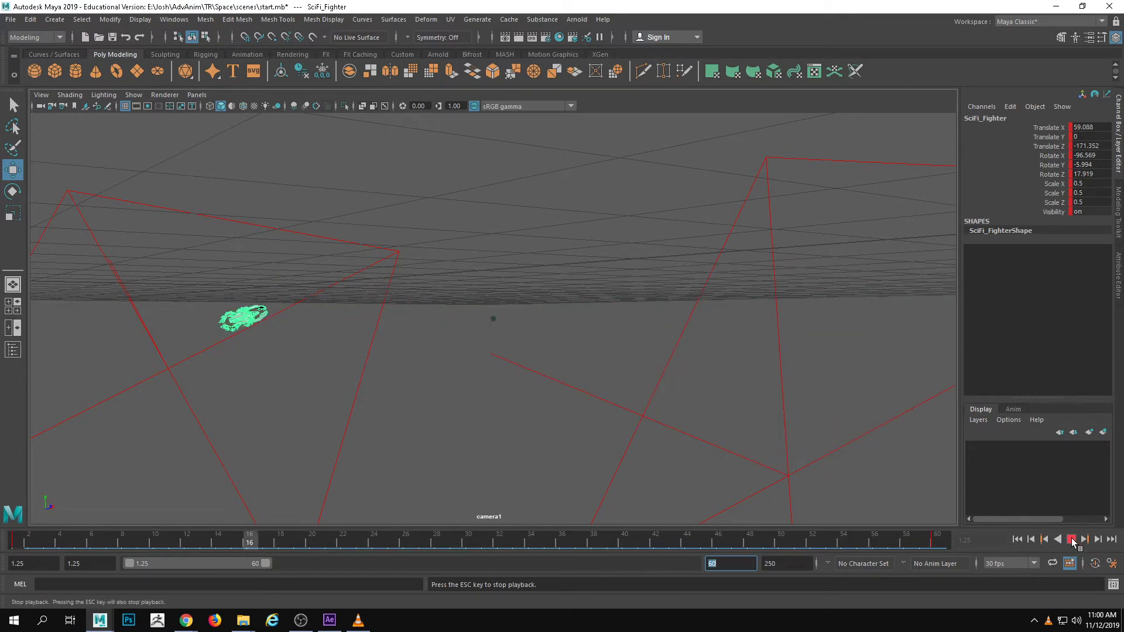
{"action": "left_click", "coordinate": [1071, 539]}
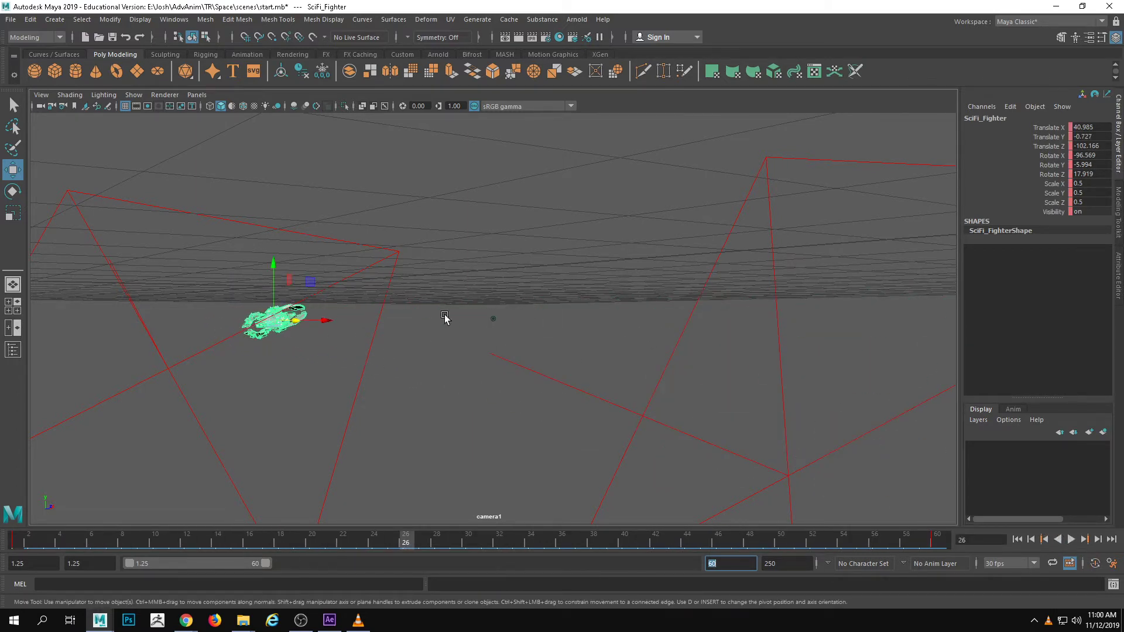
{"action": "left_click_drag", "start_coordinate": [177, 542], "coordinate": [790, 521]}
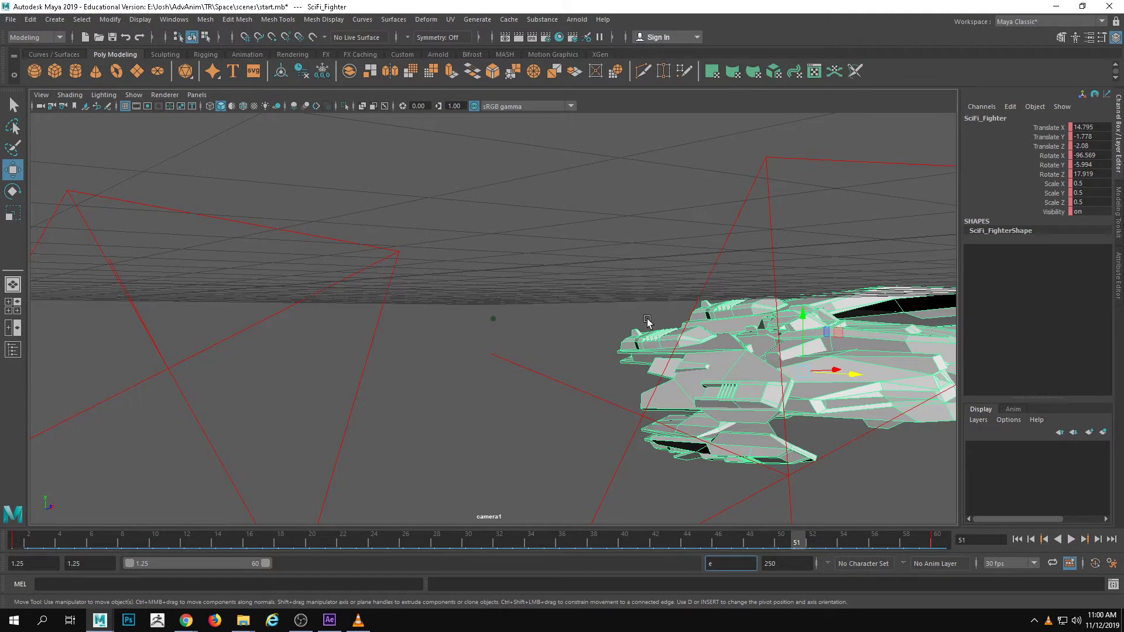
Go to frame 60 and split the workspace into two side-by-side views, with camera1 in one and the perspective view in the other
{"action": "key", "text": "e"}
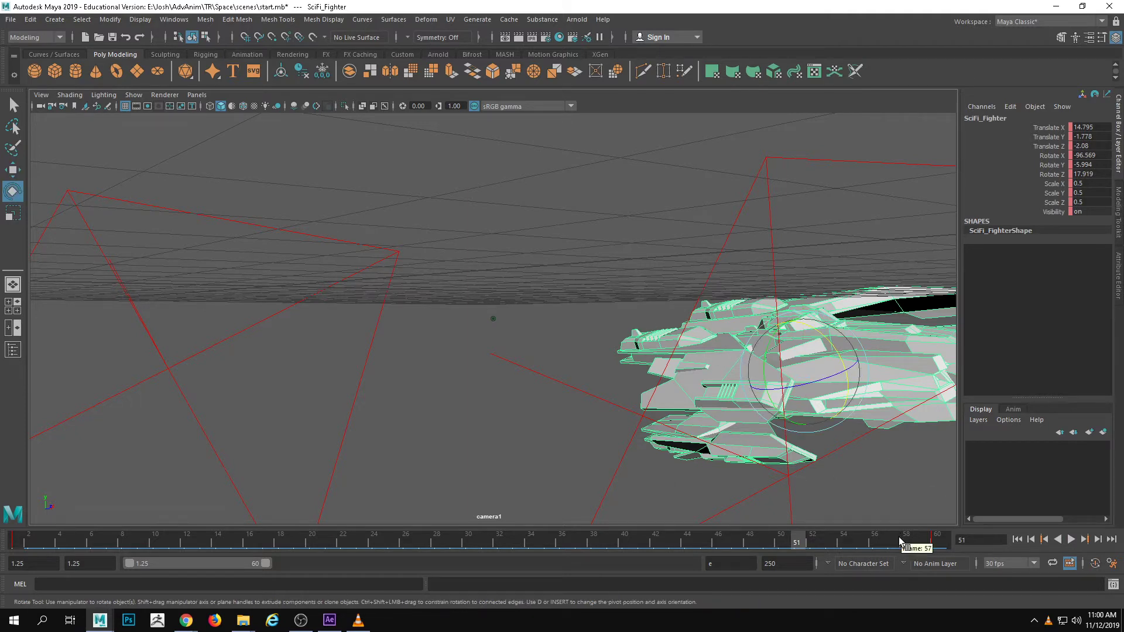
{"action": "left_click_drag", "start_coordinate": [903, 539], "coordinate": [936, 539]}
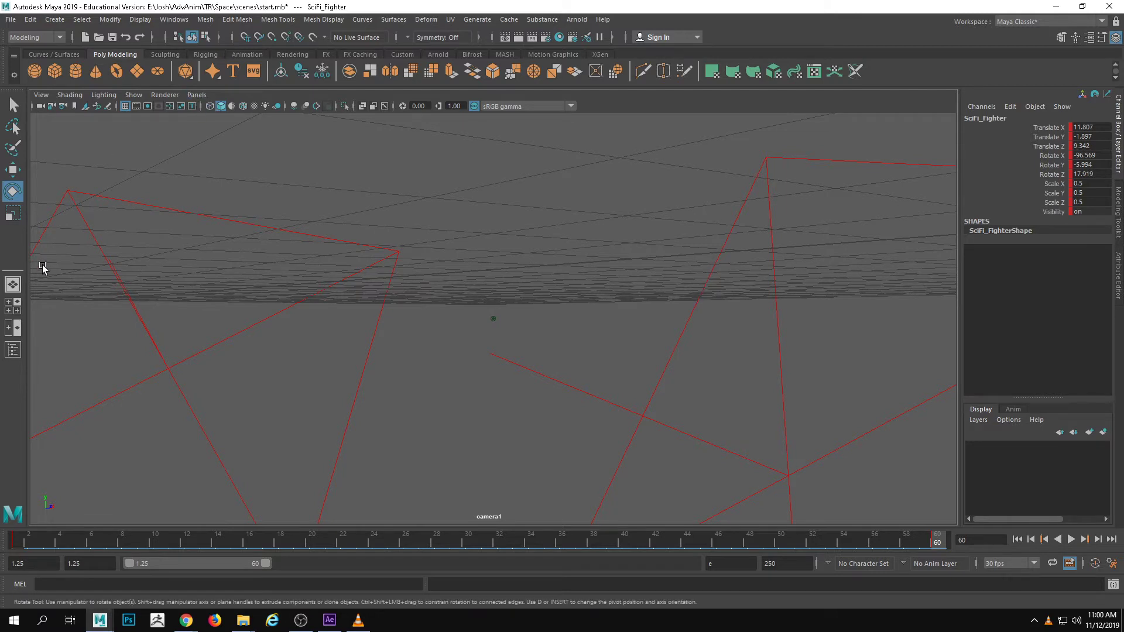
{"action": "left_click", "coordinate": [13, 305]}
{"action": "left_click", "coordinate": [13, 327]}
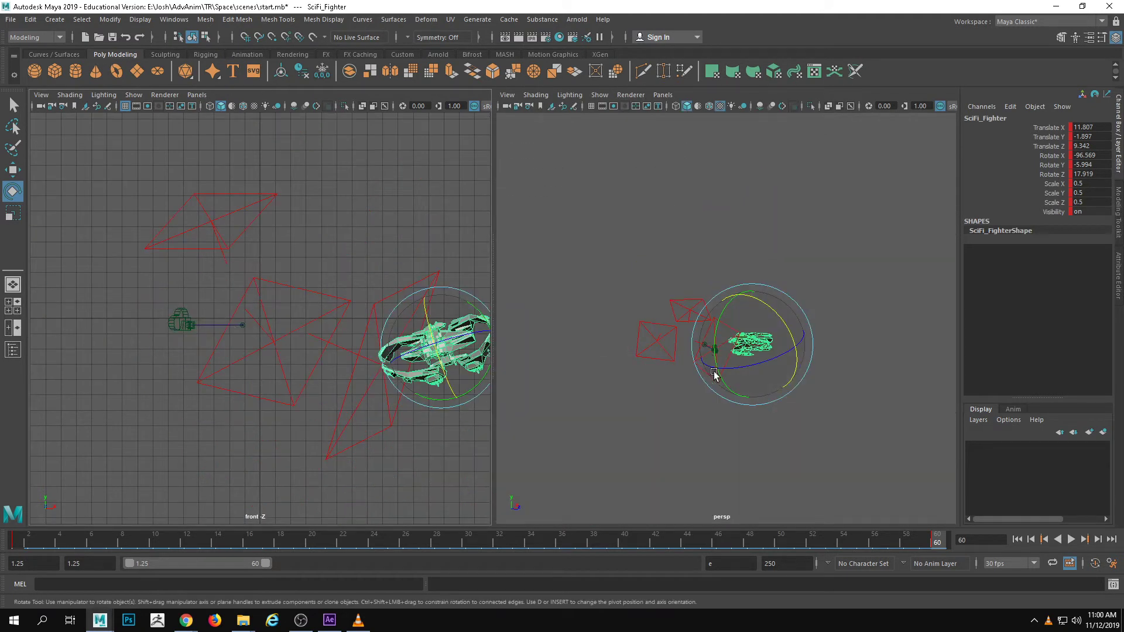
{"action": "left_click", "coordinate": [197, 94]}
{"action": "mouse_move", "coordinate": [275, 106]}
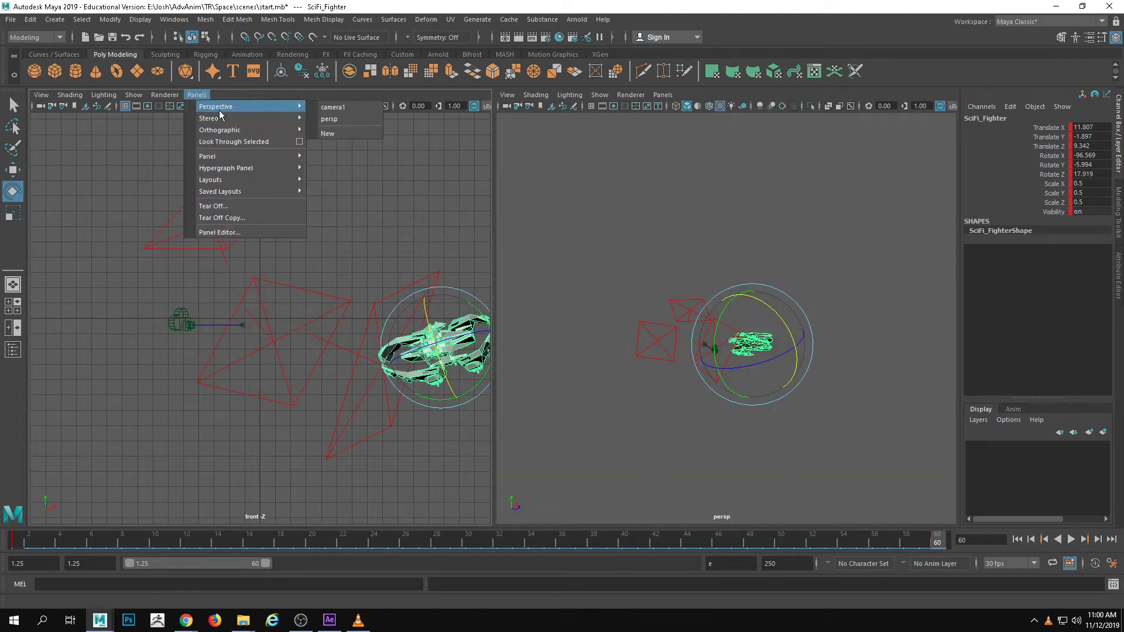
{"action": "left_click", "coordinate": [333, 107]}
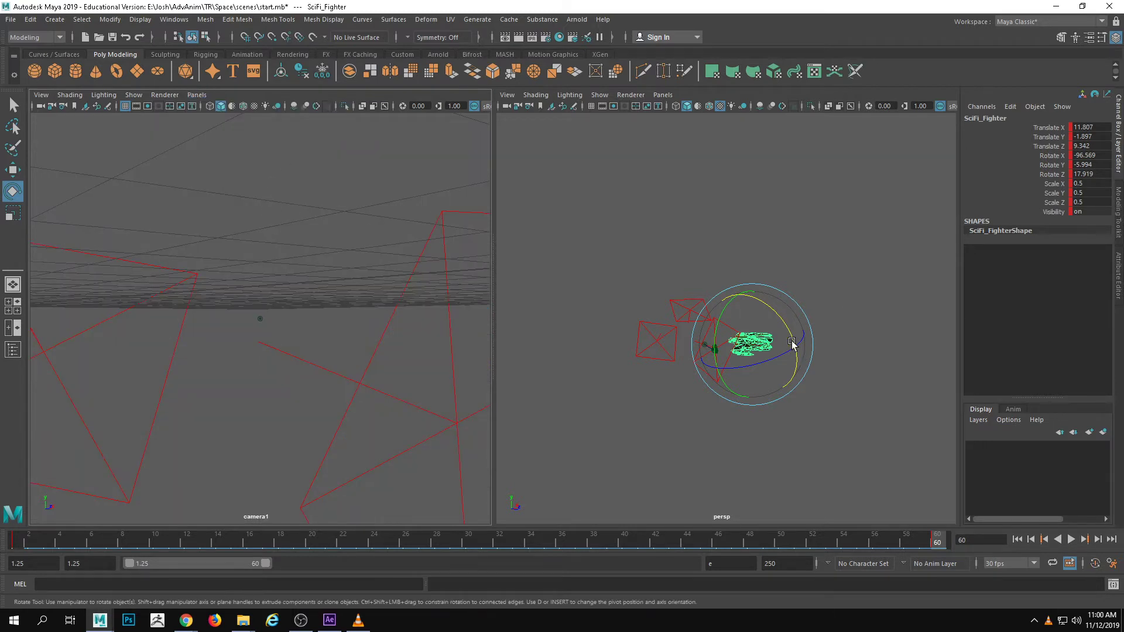
Rotate the fighter at frame 60 to about X -98.6, Y -2.1, Z 46.7, key it, and scrub back to the first frame
{"action": "left_click_drag", "start_coordinate": [755, 339], "coordinate": [646, 358], "text": "alt"}
{"action": "key", "text": "s"}
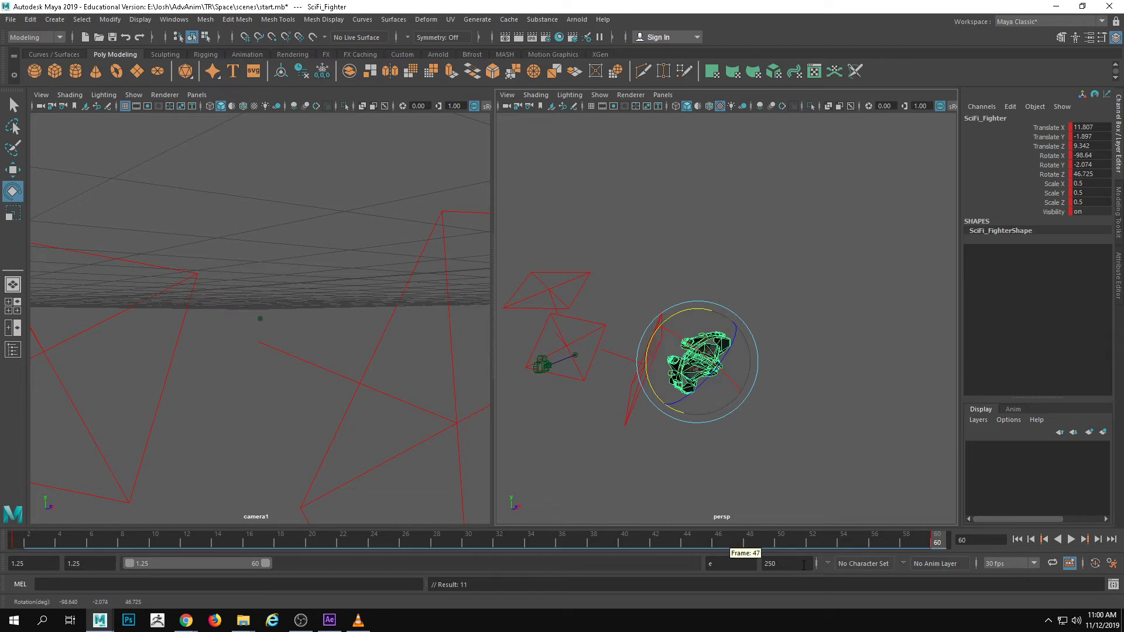
{"action": "double_click", "coordinate": [802, 544]}
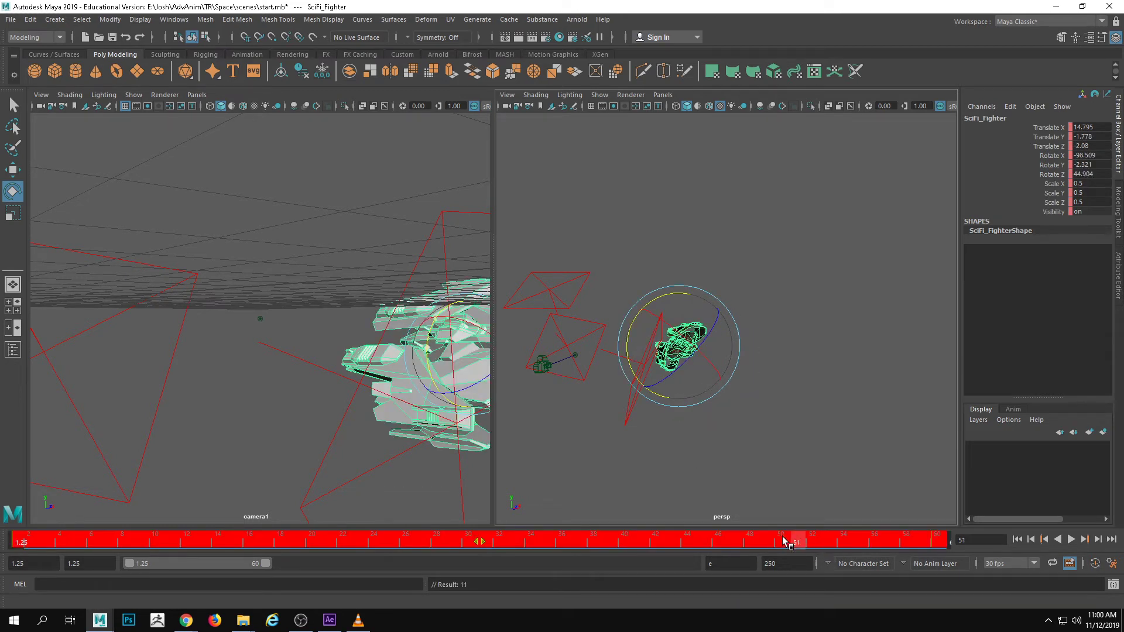
{"action": "left_click_drag", "start_coordinate": [775, 540], "coordinate": [17, 544]}
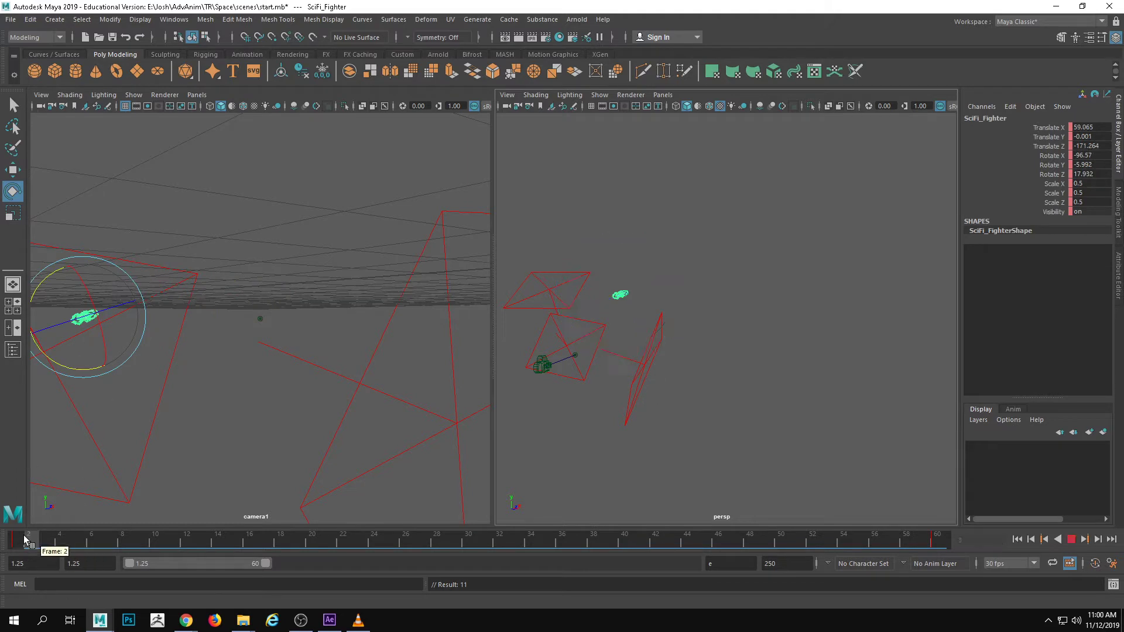
Rotate the fighter at the first frame to about X -94.5, Y -7.7, Z 0.6 and key it
{"action": "left_click_drag", "start_coordinate": [581, 293], "coordinate": [677, 293], "text": "alt"}
{"action": "right_click_drag", "start_coordinate": [677, 293], "coordinate": [559, 323], "text": "alt"}
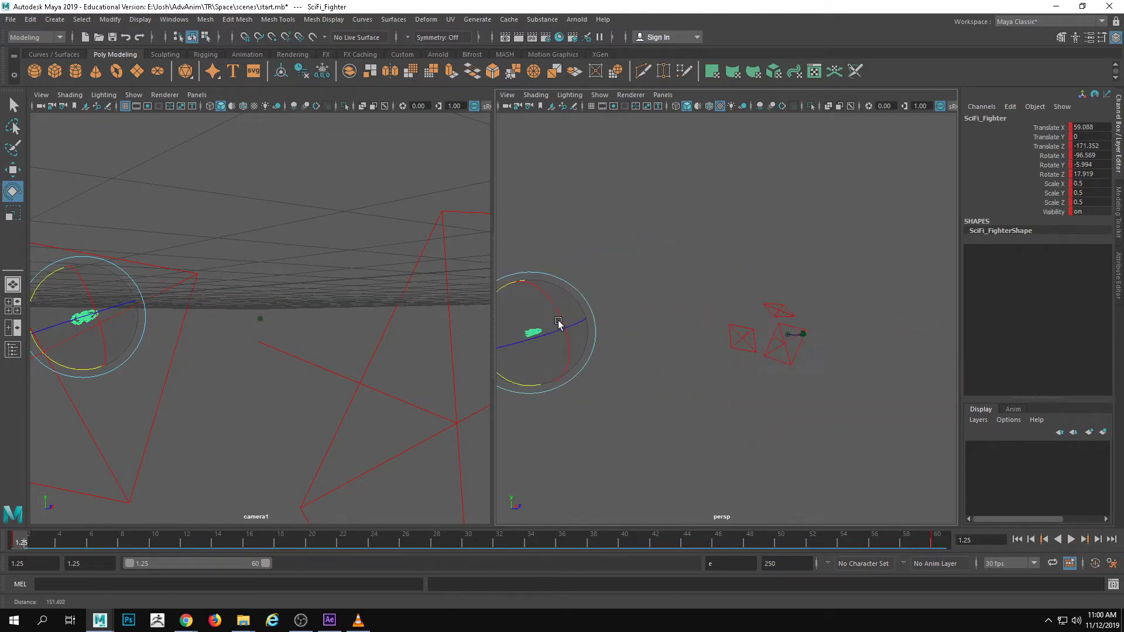
{"action": "left_click_drag", "start_coordinate": [560, 324], "coordinate": [533, 323], "text": "alt"}
{"action": "left_click_drag", "start_coordinate": [605, 278], "coordinate": [620, 263]}
{"action": "left_click_drag", "start_coordinate": [10, 539], "coordinate": [8, 515]}
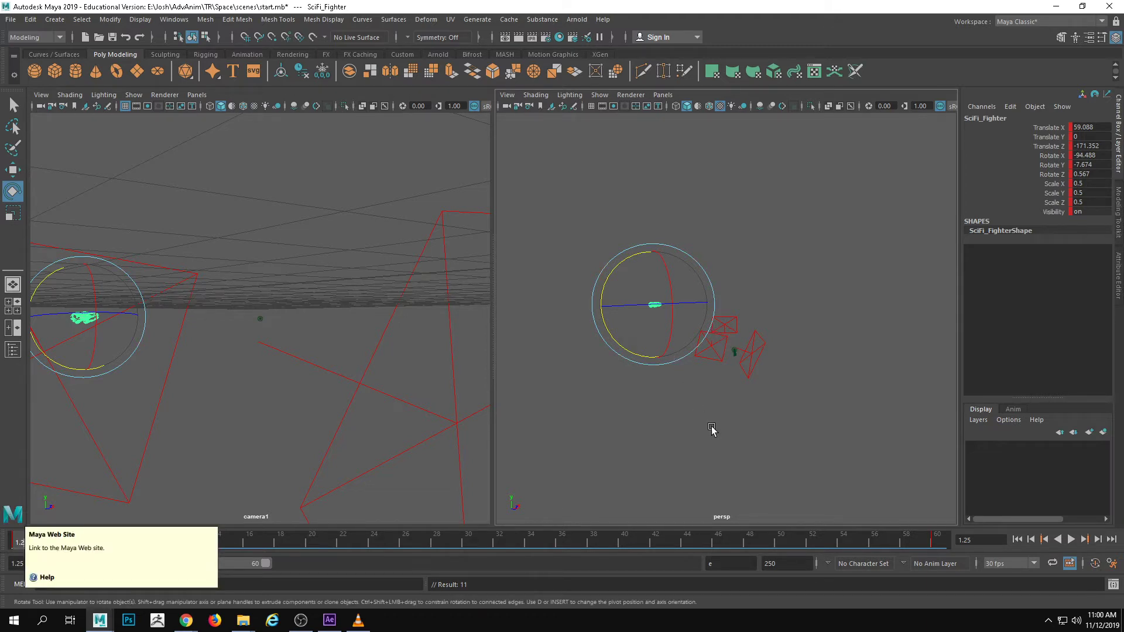
Scrub through the timeline to review the fighter's banking motion, stopping at frame 49
{"action": "left_click_drag", "start_coordinate": [711, 430], "coordinate": [642, 398], "text": "alt"}
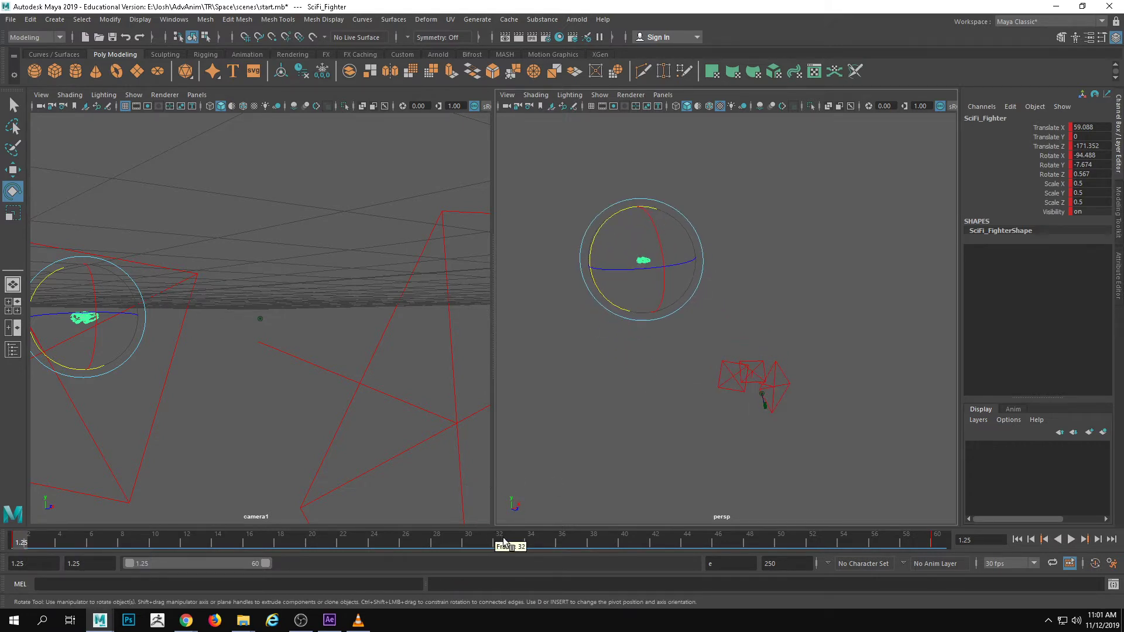
{"action": "left_click_drag", "start_coordinate": [503, 541], "coordinate": [268, 490]}
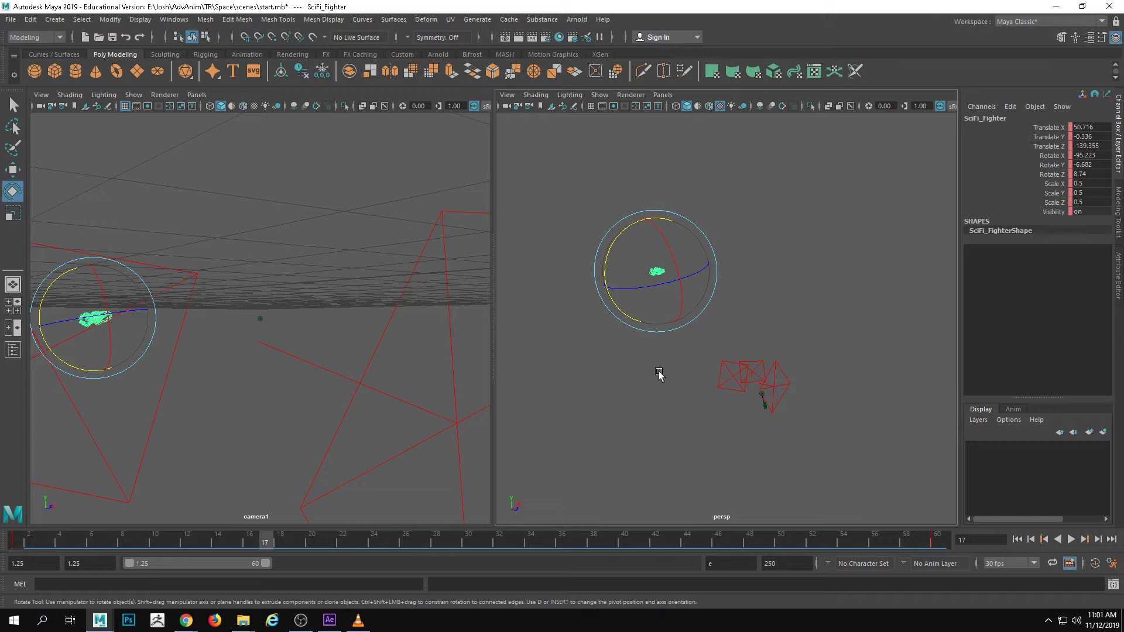
{"action": "left_click_drag", "start_coordinate": [351, 542], "coordinate": [17, 542]}
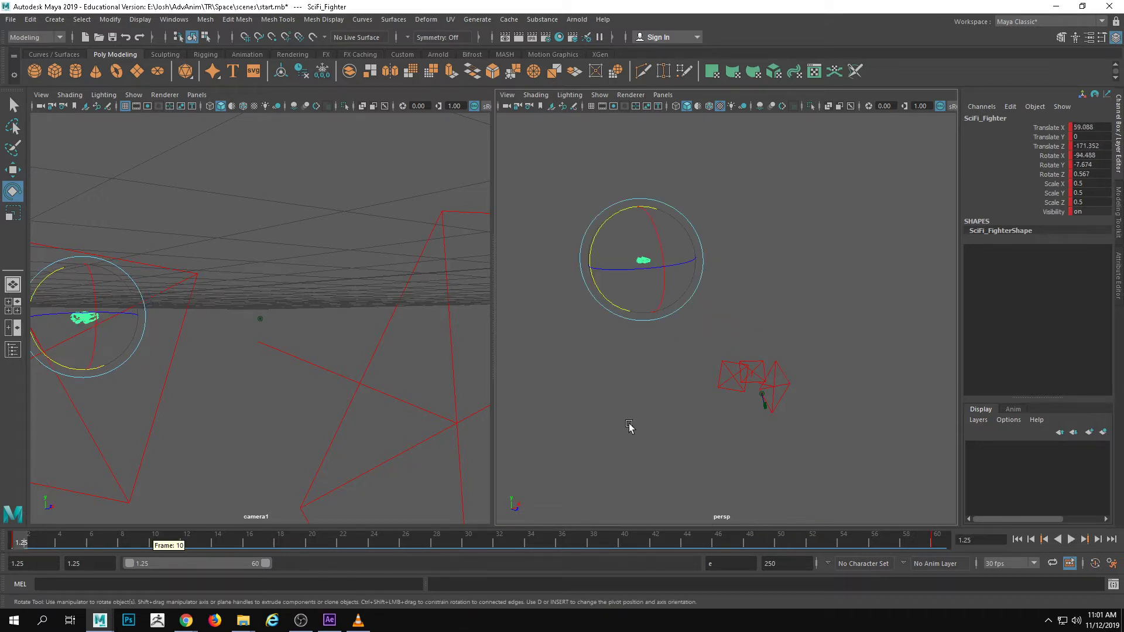
{"action": "left_click_drag", "start_coordinate": [404, 548], "coordinate": [762, 544]}
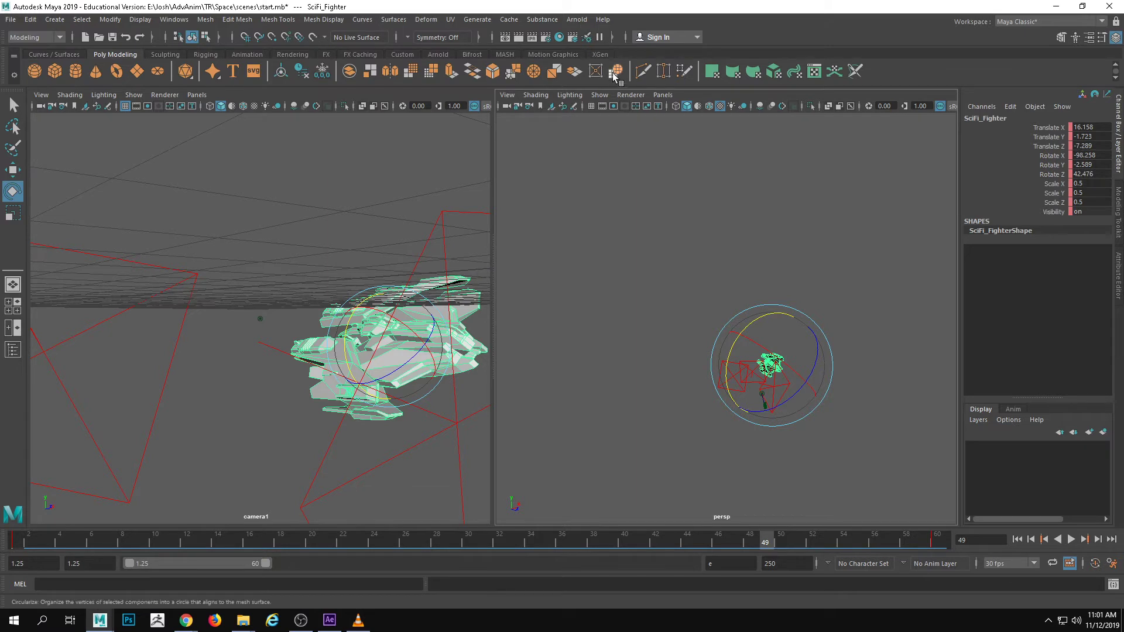
Render the perspective view at frame 49 in an enlarged Arnold RenderView, compare it with the scene, and close the window
{"action": "left_click", "coordinate": [576, 19]}
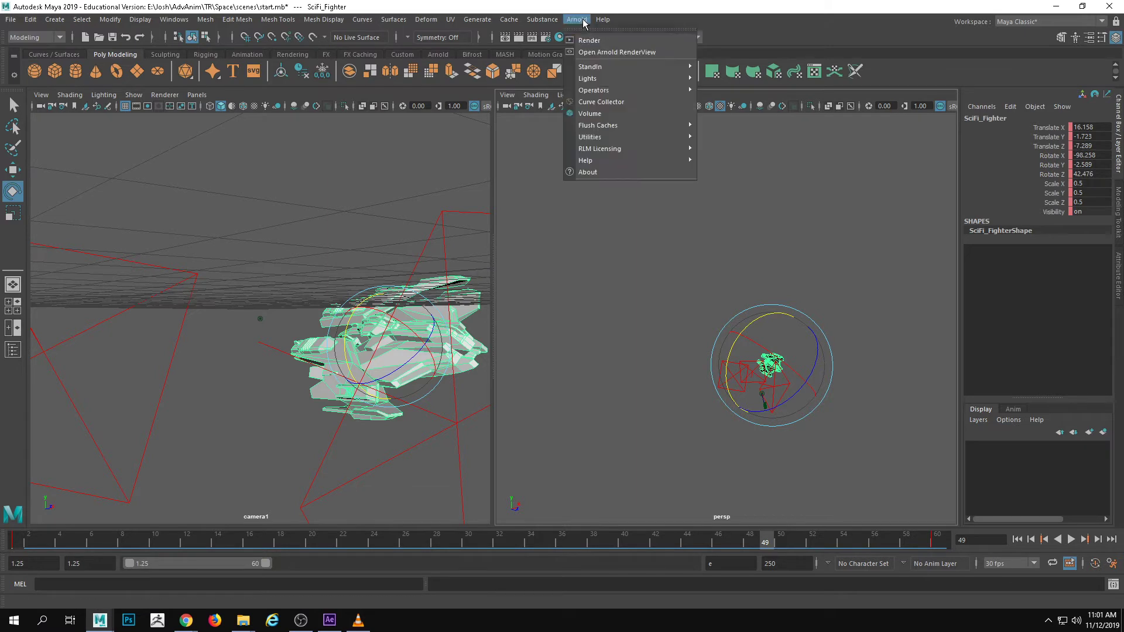
{"action": "left_click", "coordinate": [609, 51]}
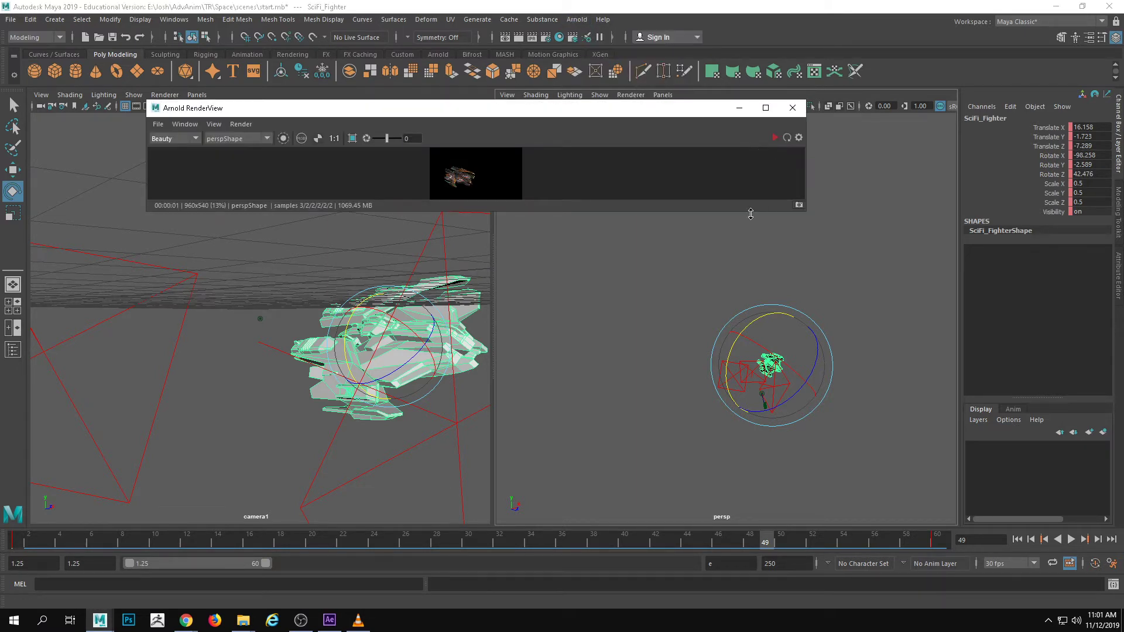
{"action": "left_click_drag", "start_coordinate": [751, 212], "coordinate": [735, 367]}
{"action": "left_click", "coordinate": [776, 138]}
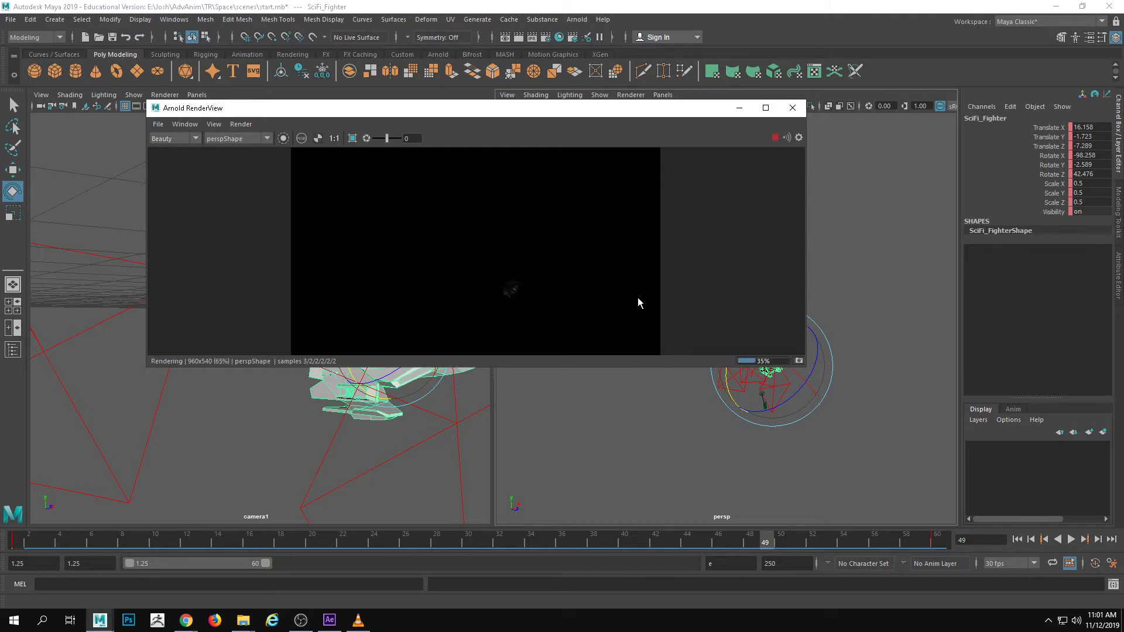
{"action": "left_click_drag", "start_coordinate": [532, 111], "coordinate": [430, 98]}
{"action": "right_click_drag", "start_coordinate": [841, 442], "coordinate": [915, 440], "text": "alt"}
{"action": "left_click_drag", "start_coordinate": [915, 440], "coordinate": [729, 384], "text": "alt"}
{"action": "left_click", "coordinate": [690, 95]}
Select all three area lights together and move them around the fighter's frame 49 position, with aiAreaLight2 at about X 23.1, Y -5.3, Z -6.4
{"action": "left_click_drag", "start_coordinate": [711, 262], "coordinate": [672, 292], "text": "alt"}
{"action": "left_click", "coordinate": [661, 309]}
{"action": "scroll", "coordinate": [693, 379], "scroll_direction": "up", "scroll_amount": 6}
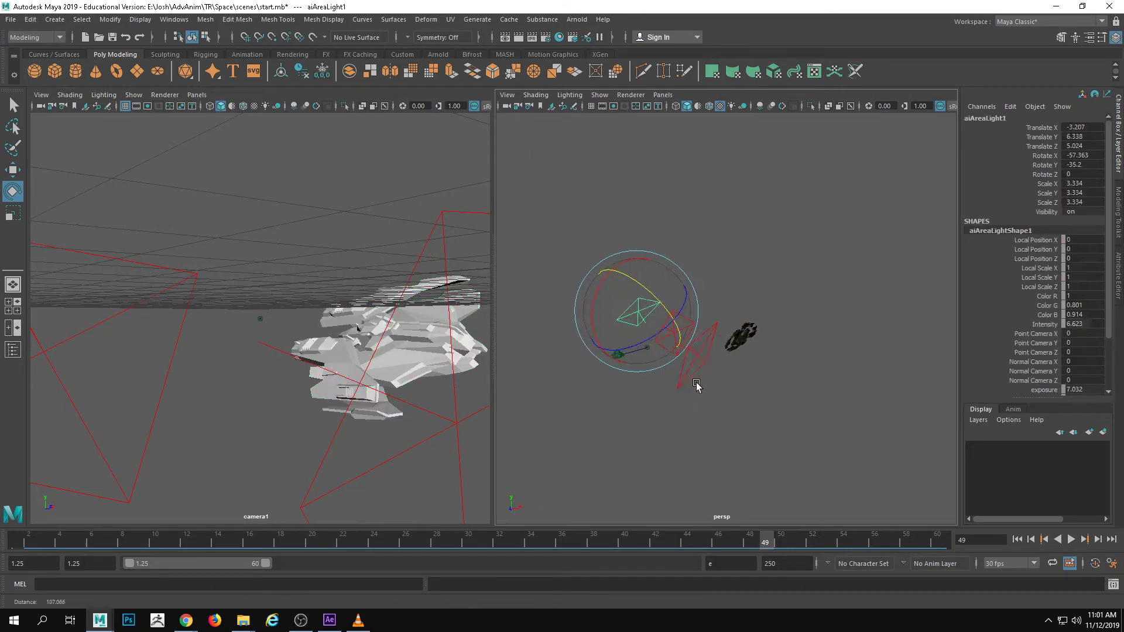
{"action": "key", "text": "w"}
{"action": "left_click", "coordinate": [659, 317], "text": "shift"}
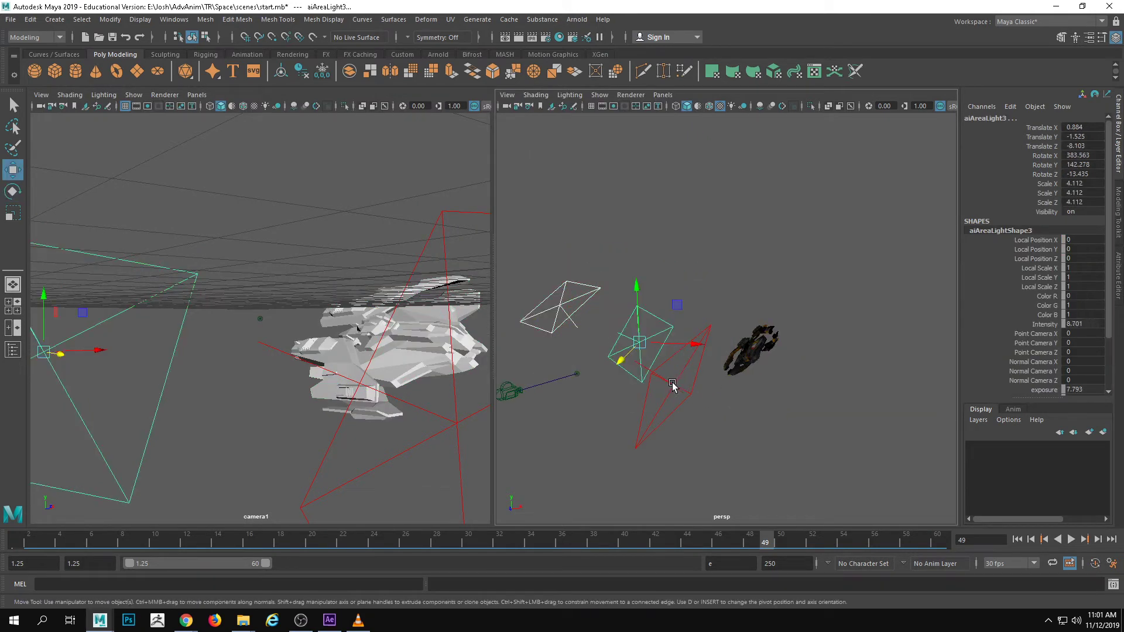
{"action": "left_click_drag", "start_coordinate": [672, 387], "coordinate": [716, 284], "text": "alt"}
{"action": "left_click", "coordinate": [780, 315]}
{"action": "left_click_drag", "start_coordinate": [750, 311], "coordinate": [793, 420], "text": "alt"}
{"action": "left_click_drag", "start_coordinate": [634, 286], "coordinate": [689, 262]}
{"action": "left_click_drag", "start_coordinate": [691, 266], "coordinate": [813, 267], "text": "alt"}
{"action": "right_click_drag", "start_coordinate": [604, 321], "coordinate": [736, 334], "text": "alt"}
{"action": "left_click_drag", "start_coordinate": [736, 334], "coordinate": [733, 345], "text": "alt"}
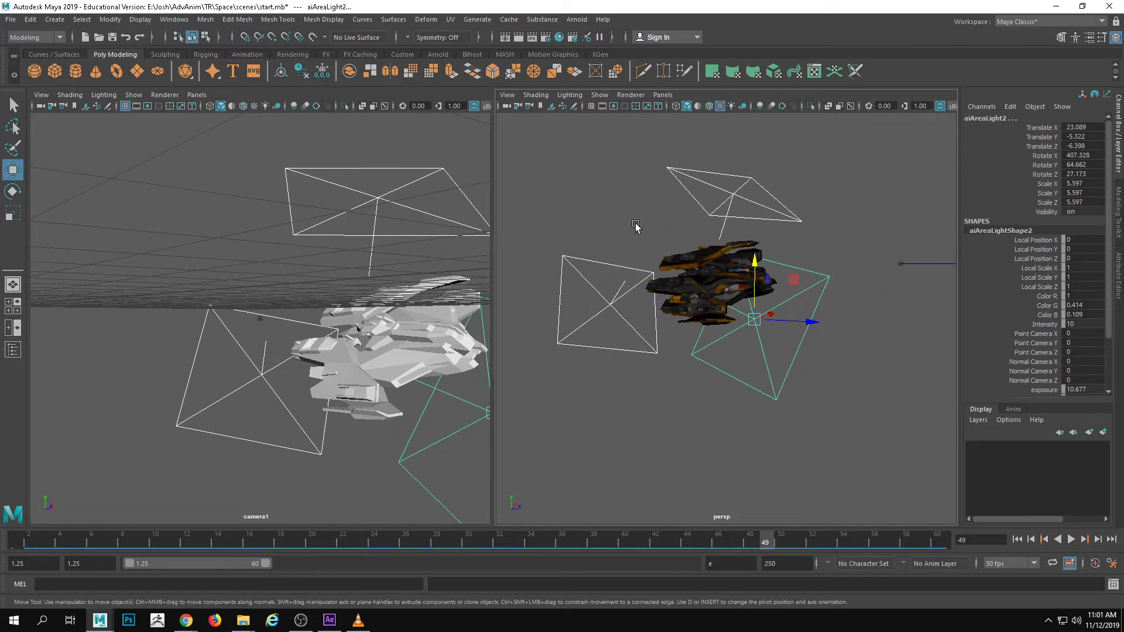
Reopen the Arnold RenderView, start a live render, and set its camera to cameraShape1
{"action": "left_click", "coordinate": [576, 21]}
{"action": "left_click", "coordinate": [596, 54]}
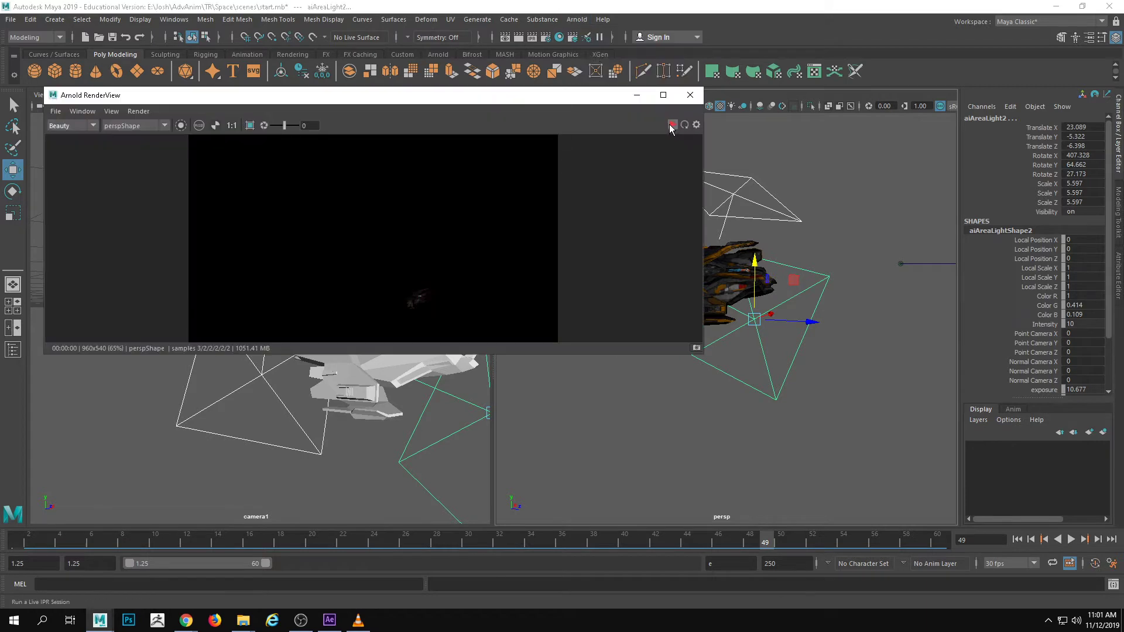
{"action": "left_click", "coordinate": [672, 125]}
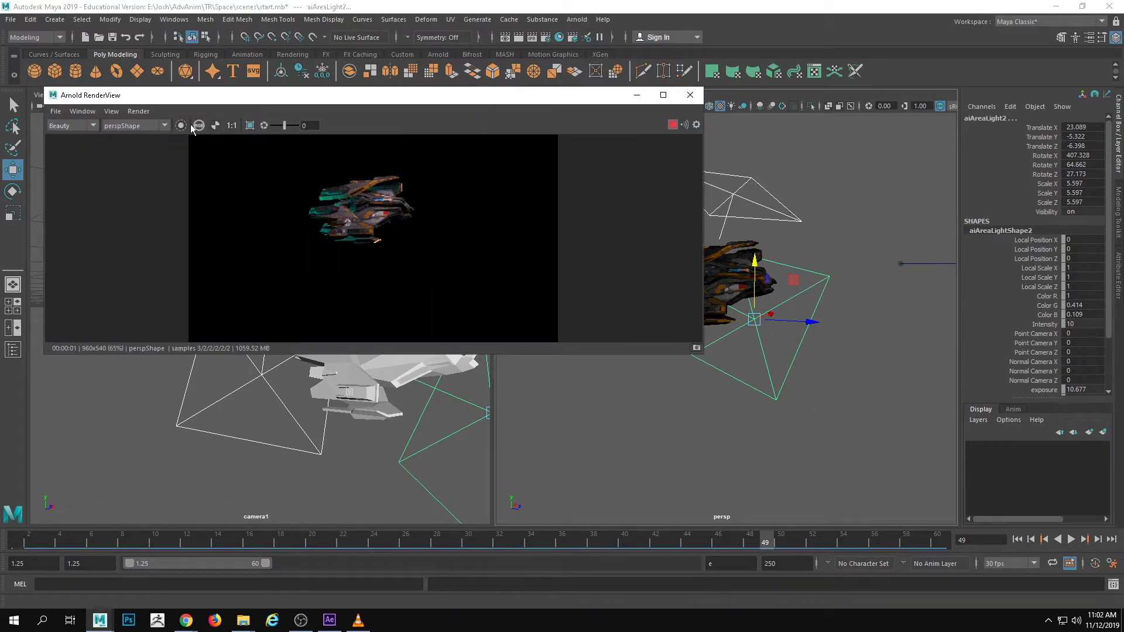
{"action": "left_click", "coordinate": [138, 125]}
{"action": "left_click", "coordinate": [143, 141]}
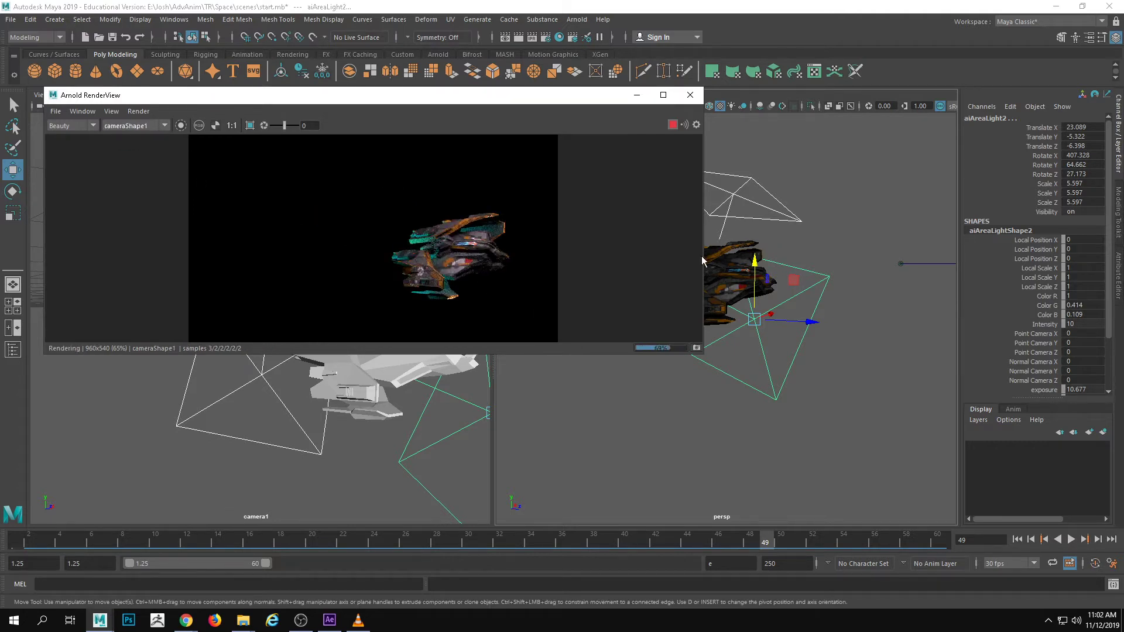
Place the floating render window clear of the lights and shift the three area lights along Z, putting aiAreaLight2 at Translate Z -7.704
{"action": "left_click_drag", "start_coordinate": [573, 96], "coordinate": [581, 130]}
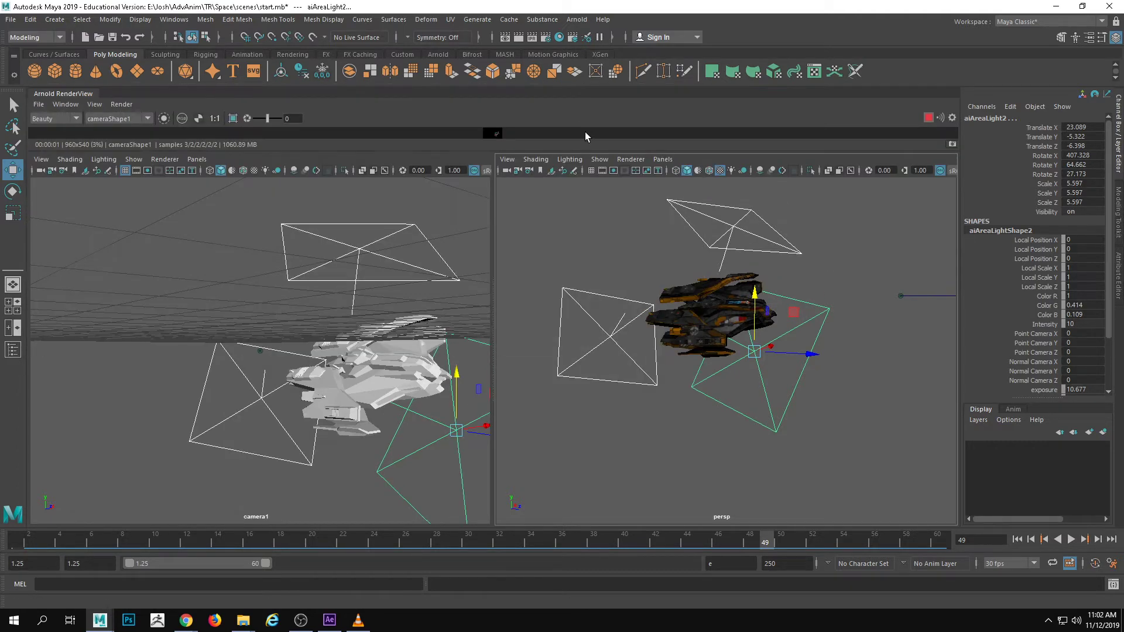
{"action": "left_click_drag", "start_coordinate": [90, 93], "coordinate": [244, 258]}
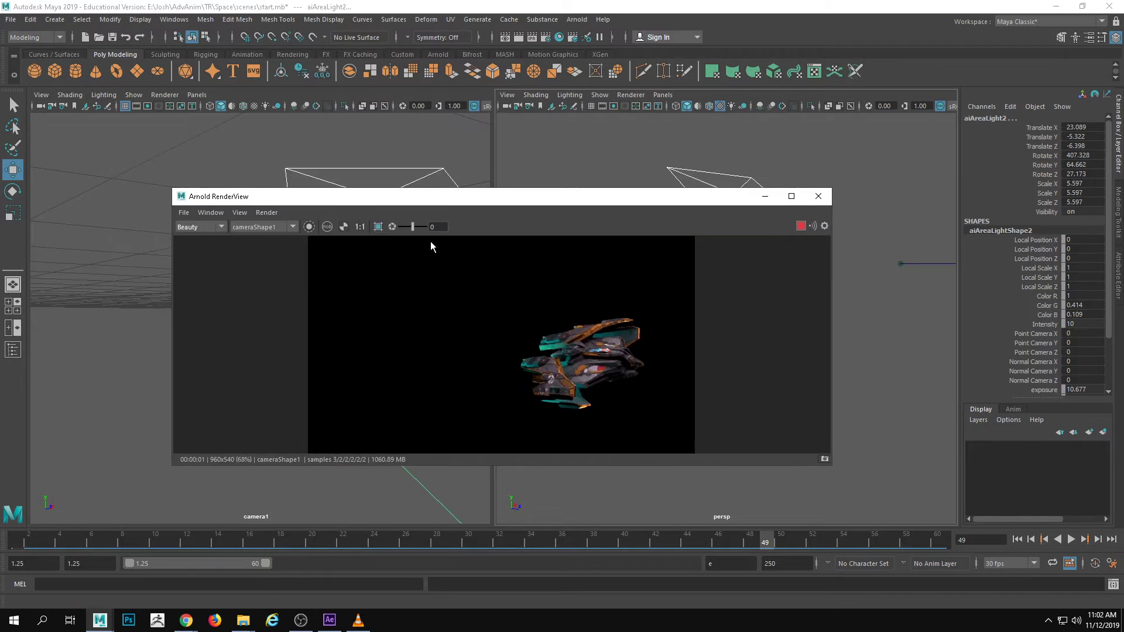
{"action": "left_click_drag", "start_coordinate": [434, 199], "coordinate": [336, 147]}
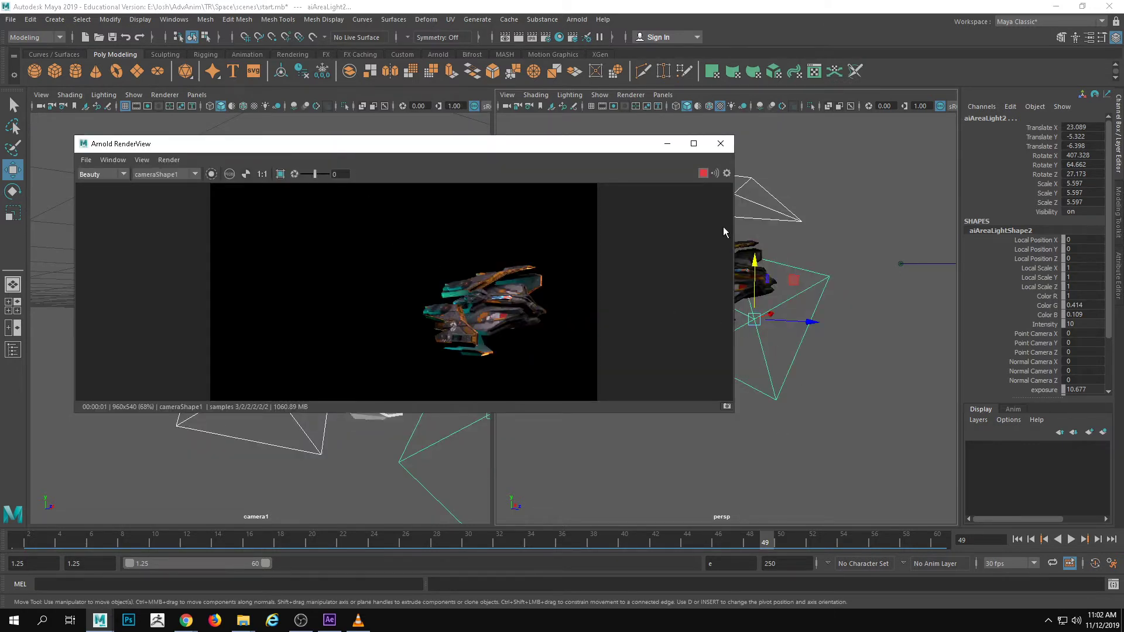
{"action": "left_click_drag", "start_coordinate": [596, 151], "coordinate": [586, 134]}
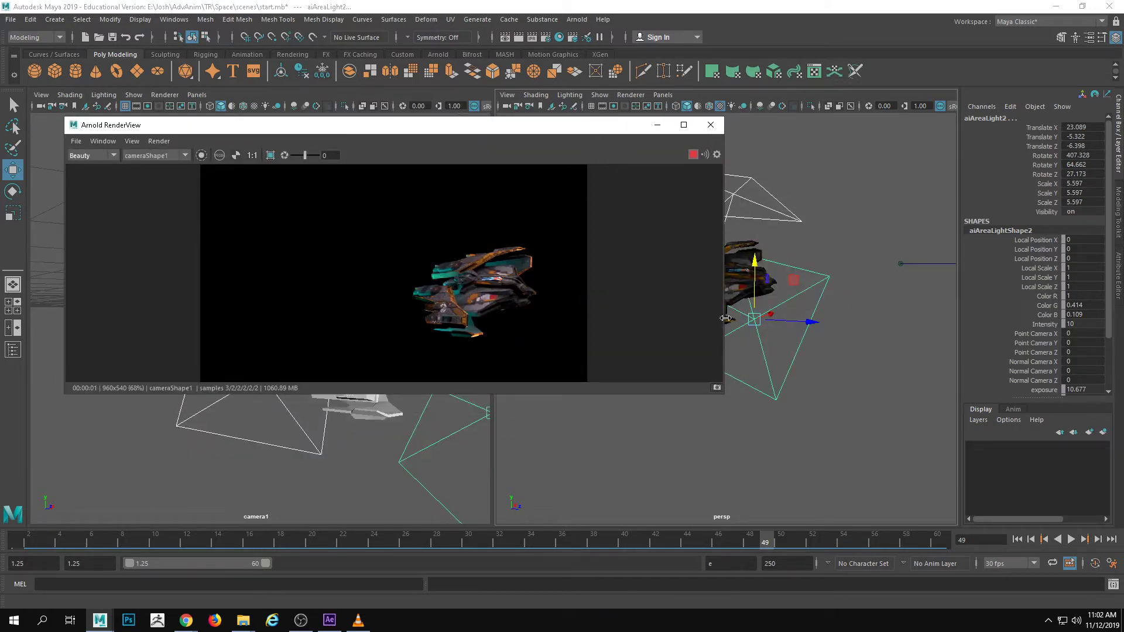
{"action": "middle_click_drag", "start_coordinate": [819, 331], "coordinate": [879, 392], "text": "alt"}
{"action": "left_click_drag", "start_coordinate": [866, 381], "coordinate": [791, 338]}
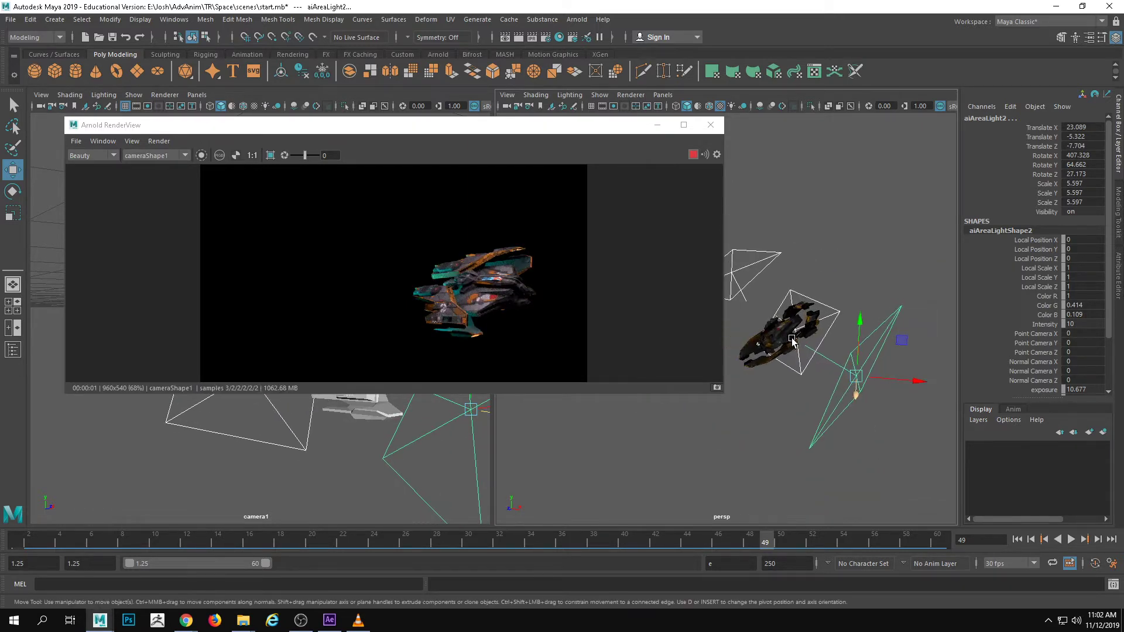
Select the three area lights followed by the fighter, and parent the lights to the fighter
{"action": "left_click", "coordinate": [744, 280]}
{"action": "left_click", "coordinate": [740, 271]}
{"action": "left_click_drag", "start_coordinate": [742, 273], "coordinate": [796, 297], "text": "alt"}
{"action": "left_click_drag", "start_coordinate": [770, 259], "coordinate": [823, 316]}
{"action": "left_click_drag", "start_coordinate": [823, 367], "coordinate": [748, 324], "text": "alt"}
{"action": "left_click", "coordinate": [751, 322], "text": "shift"}
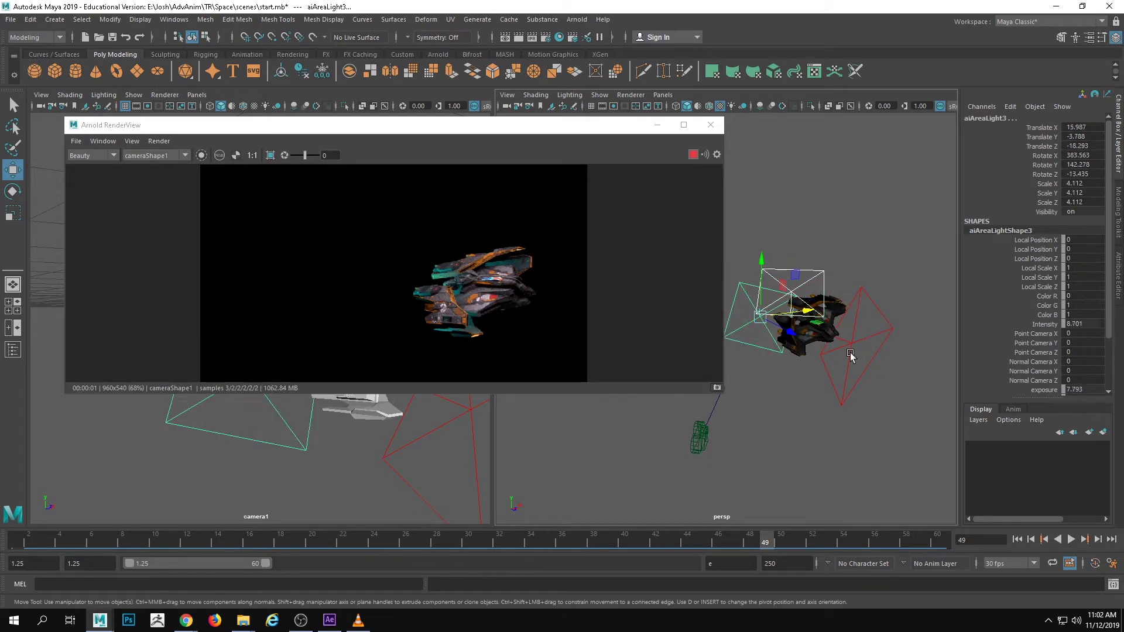
{"action": "left_click", "coordinate": [854, 347], "text": "shift"}
{"action": "left_click_drag", "start_coordinate": [855, 348], "coordinate": [869, 379], "text": "alt"}
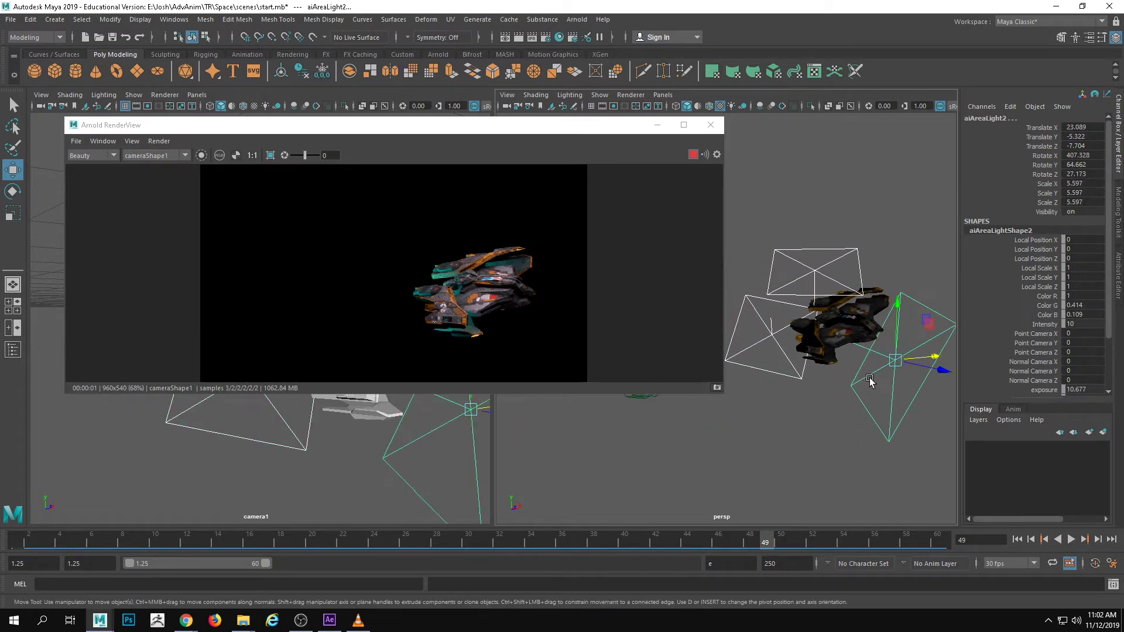
{"action": "left_click", "coordinate": [858, 331]}
{"action": "left_click", "coordinate": [863, 417]}
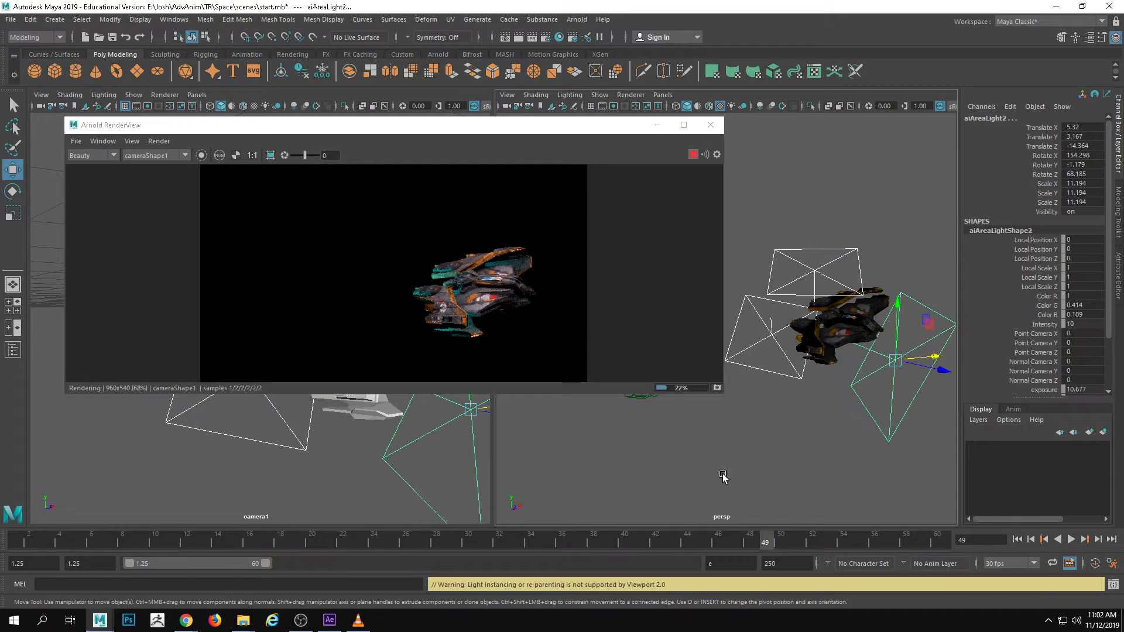
Scrub the timeline to check the live camera1 render with the parented lights, stop at frame 37, and move the render window off the viewports
{"action": "left_click_drag", "start_coordinate": [707, 541], "coordinate": [296, 541]}
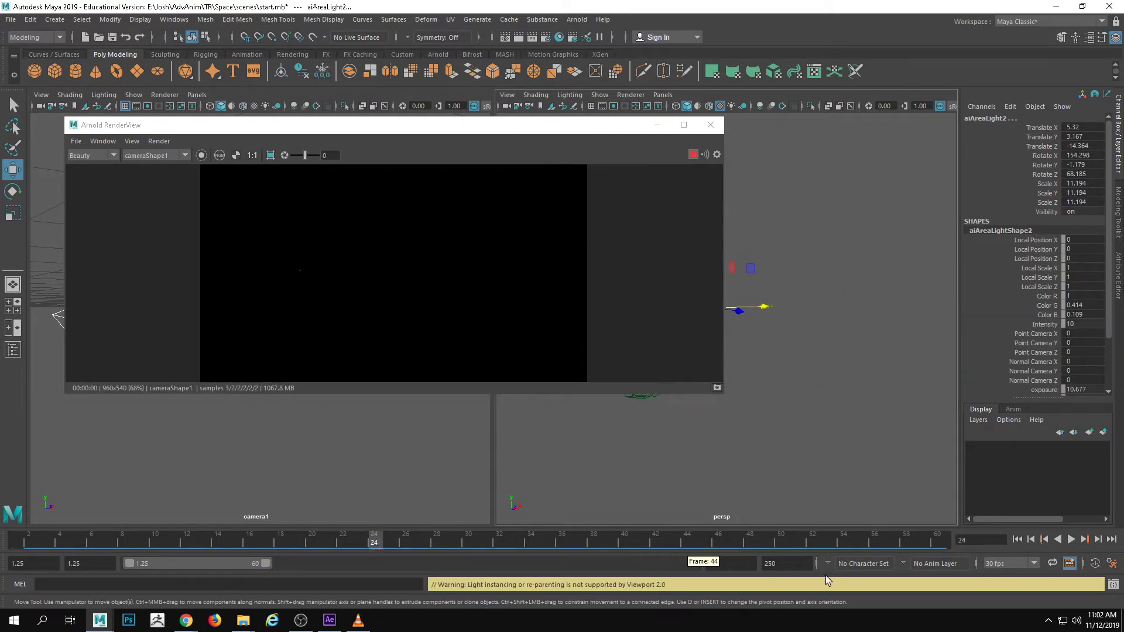
{"action": "left_click", "coordinate": [863, 541]}
{"action": "left_click_drag", "start_coordinate": [819, 543], "coordinate": [577, 542]}
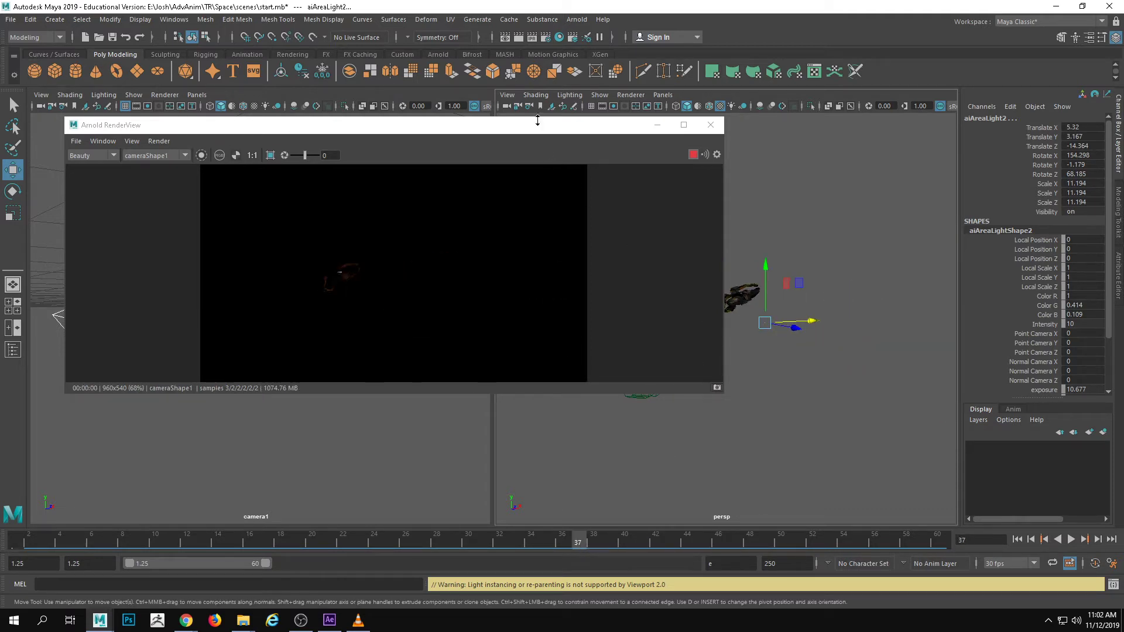
{"action": "left_click_drag", "start_coordinate": [530, 124], "coordinate": [666, 167]}
{"action": "left_click_drag", "start_coordinate": [789, 177], "coordinate": [1123, 193]}
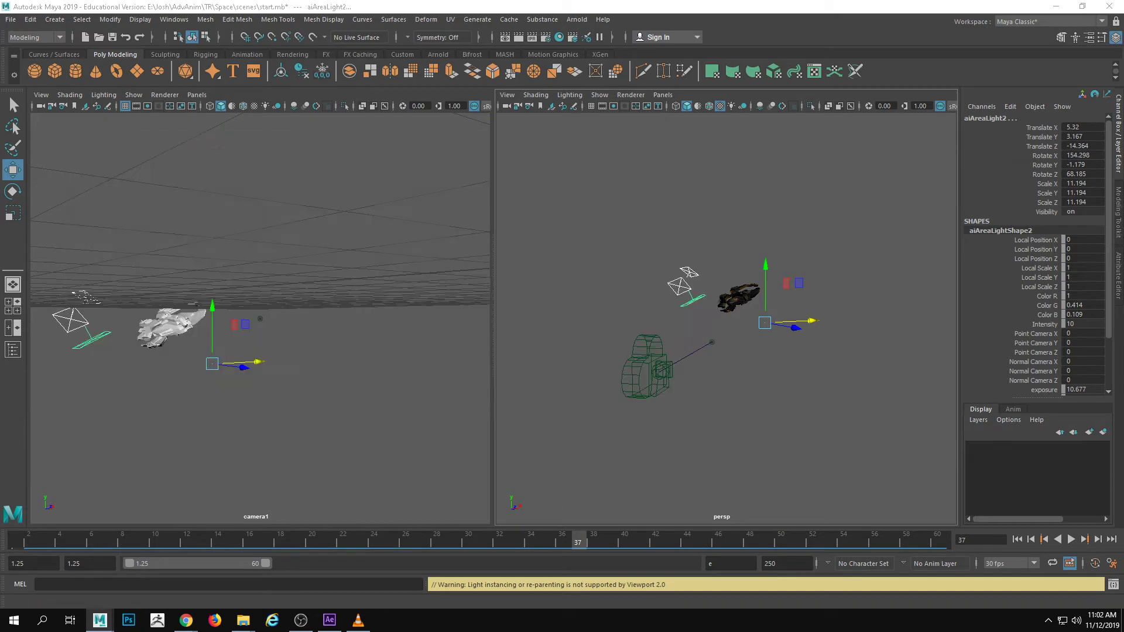
Clear the selection, scrub back to frame 6, and select the fighter
{"action": "left_click", "coordinate": [745, 374]}
{"action": "left_click_drag", "start_coordinate": [209, 542], "coordinate": [91, 543]}
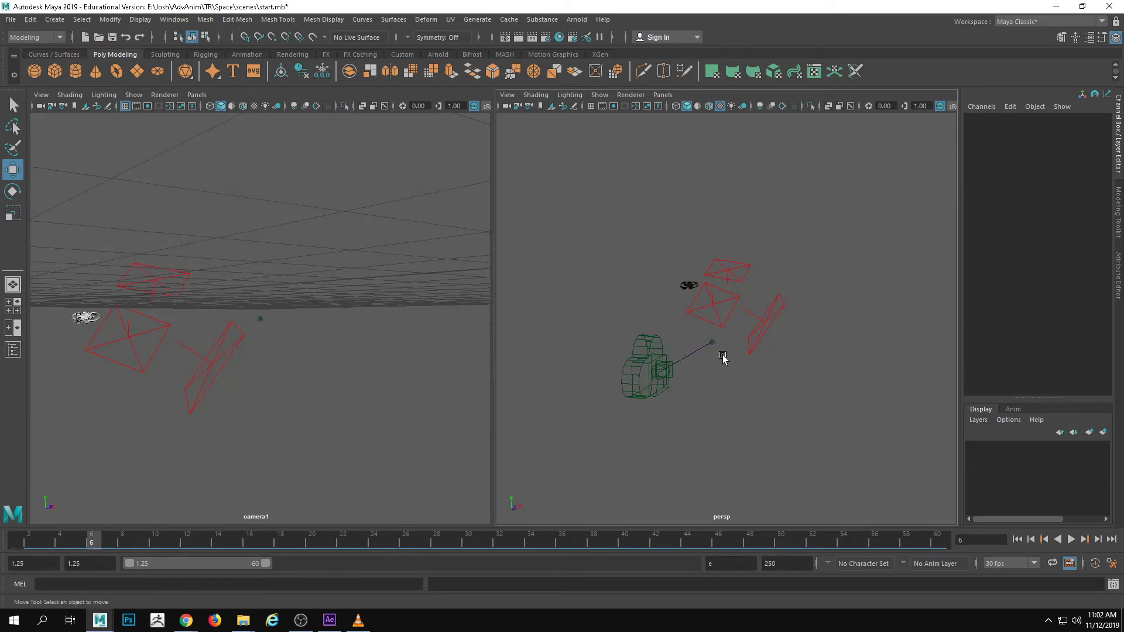
{"action": "left_click", "coordinate": [685, 284]}
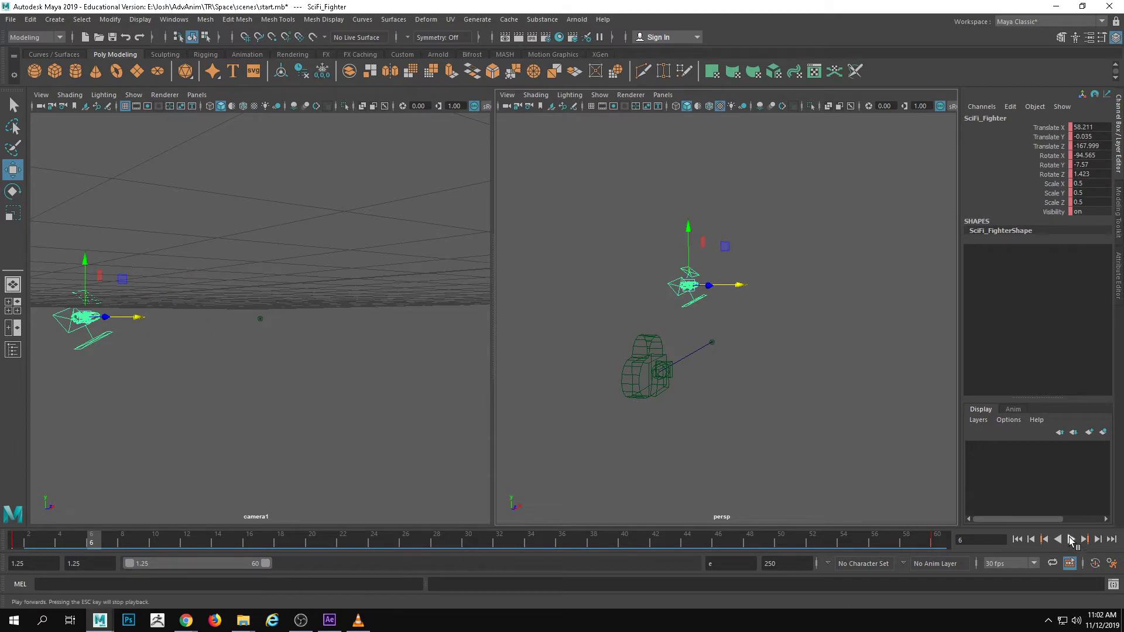
Set the cached playback mode to Viewport Hardware Cache, scrub the timeline to frame 33, and clear the selection
{"action": "right_click", "coordinate": [1070, 539]}
{"action": "mouse_move", "coordinate": [1063, 438]}
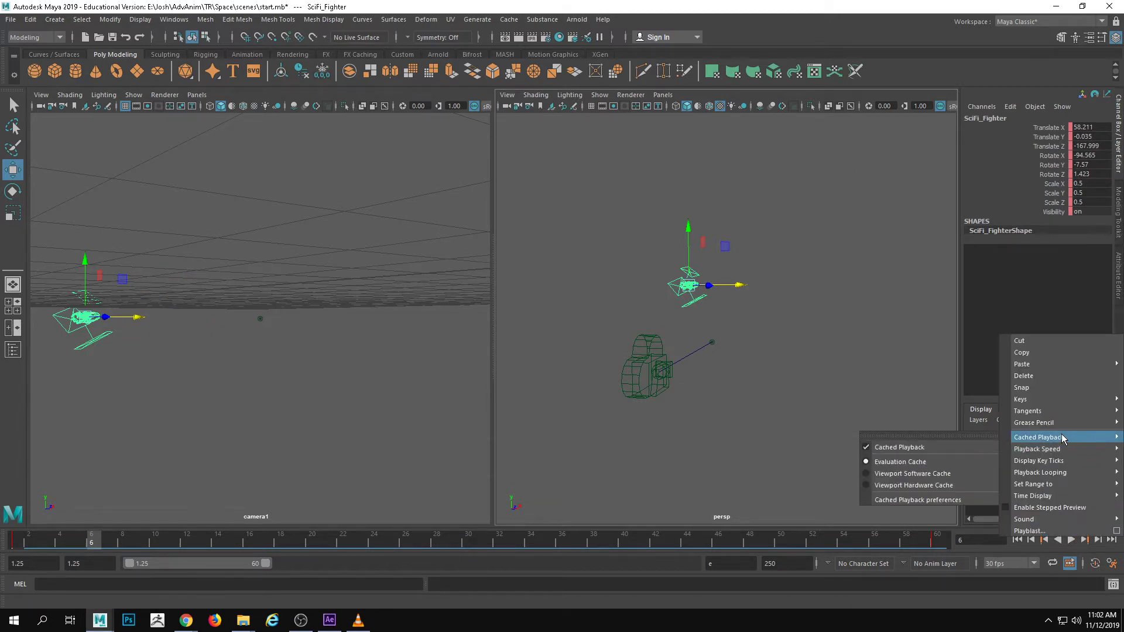
{"action": "left_click", "coordinate": [923, 481]}
{"action": "left_click_drag", "start_coordinate": [134, 542], "coordinate": [515, 541]}
{"action": "left_click", "coordinate": [781, 347]}
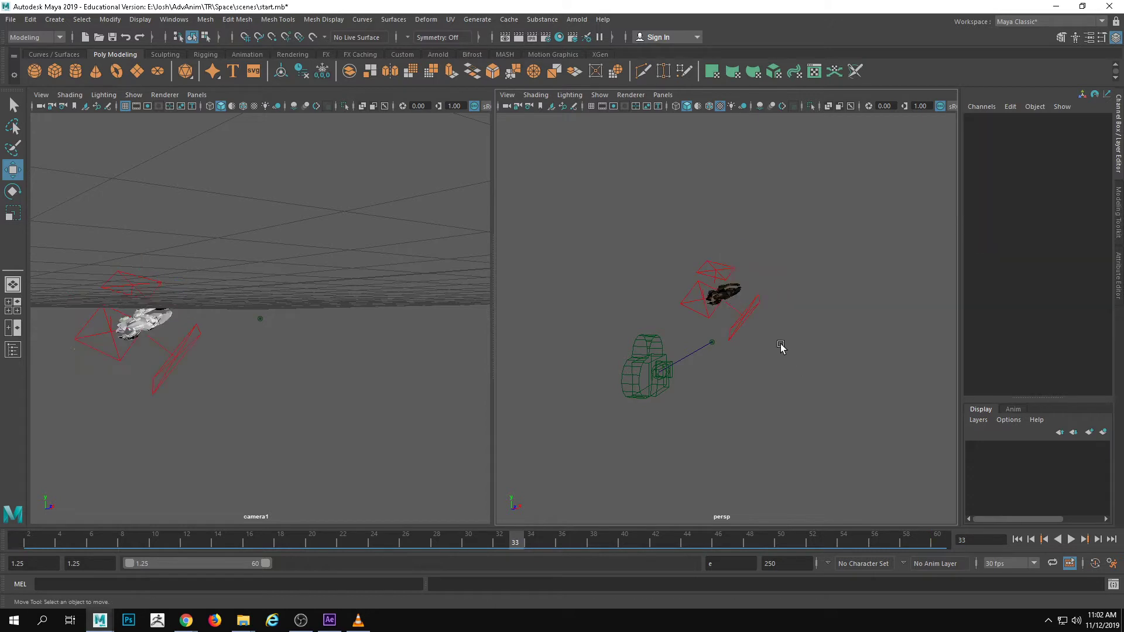
Select the fighter and scrub between frames 1.25 and 42 to check how the parented lights follow it
{"action": "left_click", "coordinate": [726, 282]}
{"action": "left_click", "coordinate": [736, 299]}
{"action": "left_click", "coordinate": [728, 291]}
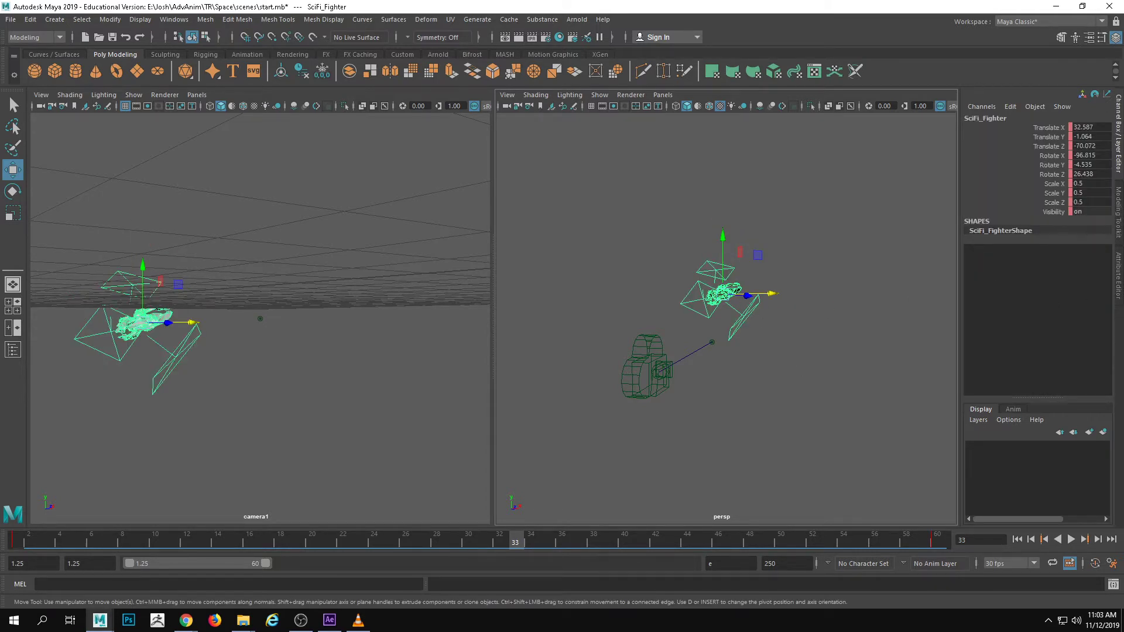
{"action": "left_click", "coordinate": [265, 357]}
{"action": "left_click_drag", "start_coordinate": [298, 539], "coordinate": [36, 517]}
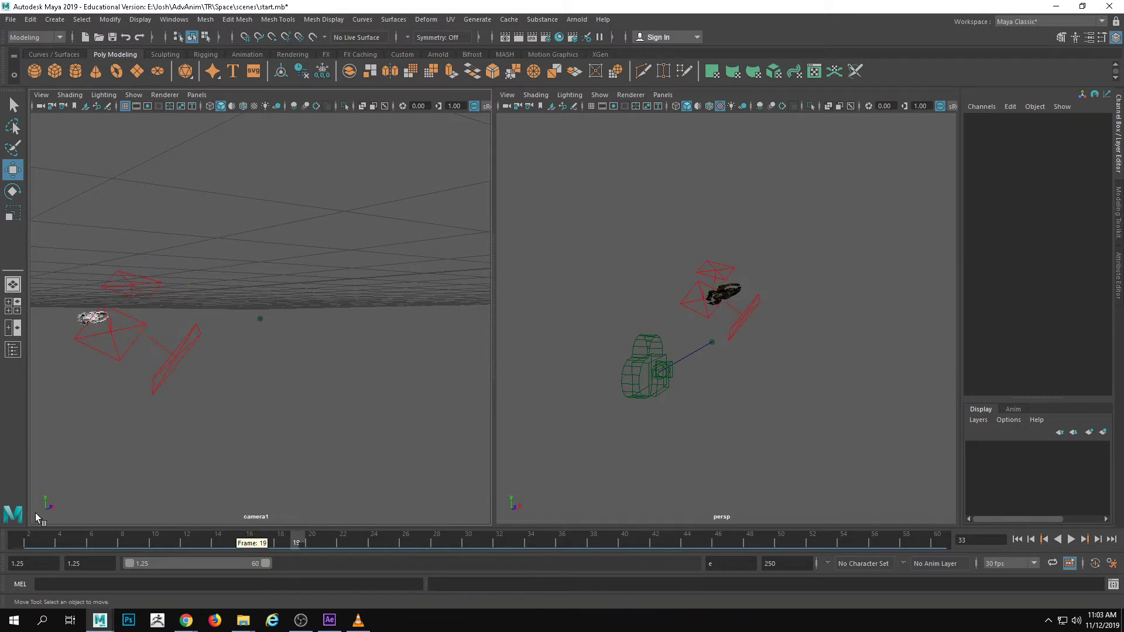
{"action": "left_click", "coordinate": [81, 319]}
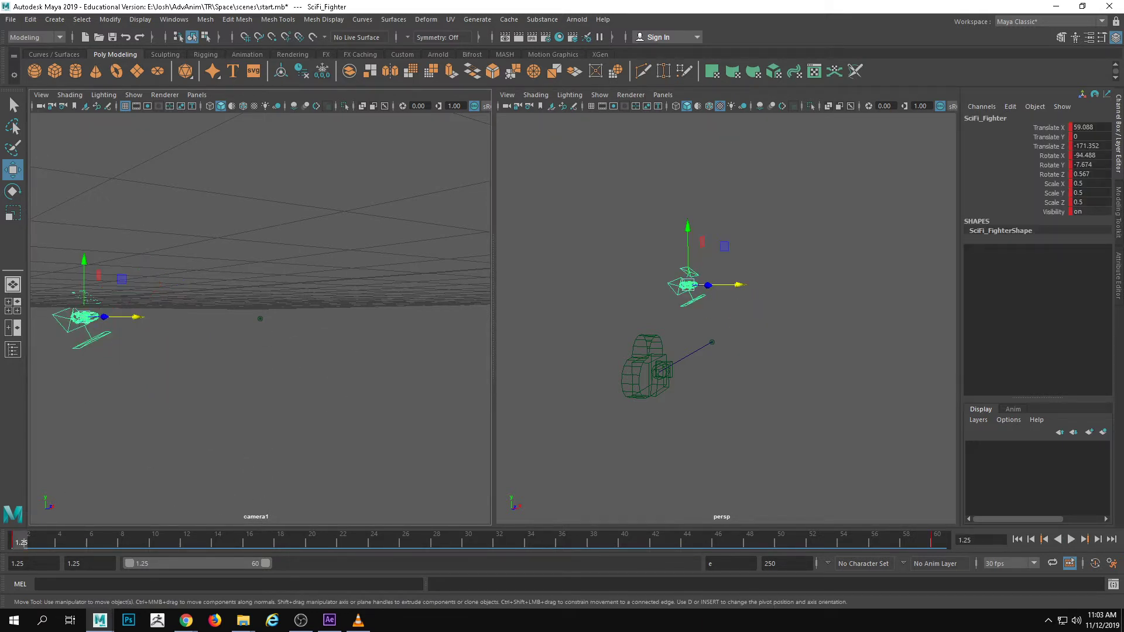
{"action": "left_click_drag", "start_coordinate": [426, 541], "coordinate": [654, 544]}
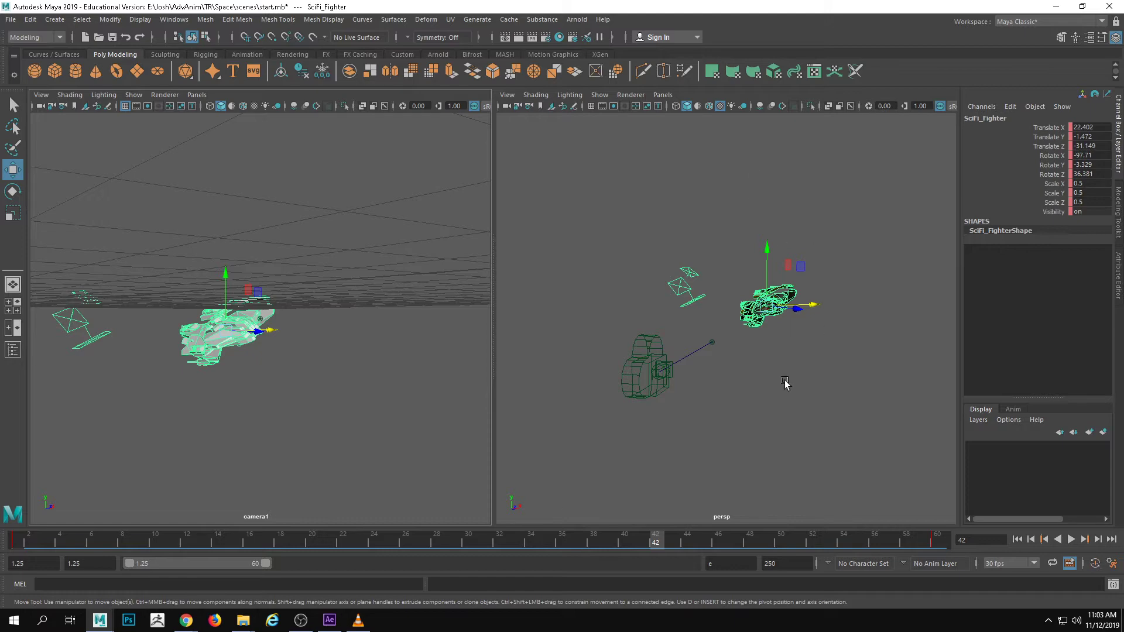
Clear the selection, create a polygon cube, and move it to Translate X 24.67 in front of the fighter's rear
{"action": "right_click_drag", "start_coordinate": [686, 306], "coordinate": [853, 336], "text": "alt"}
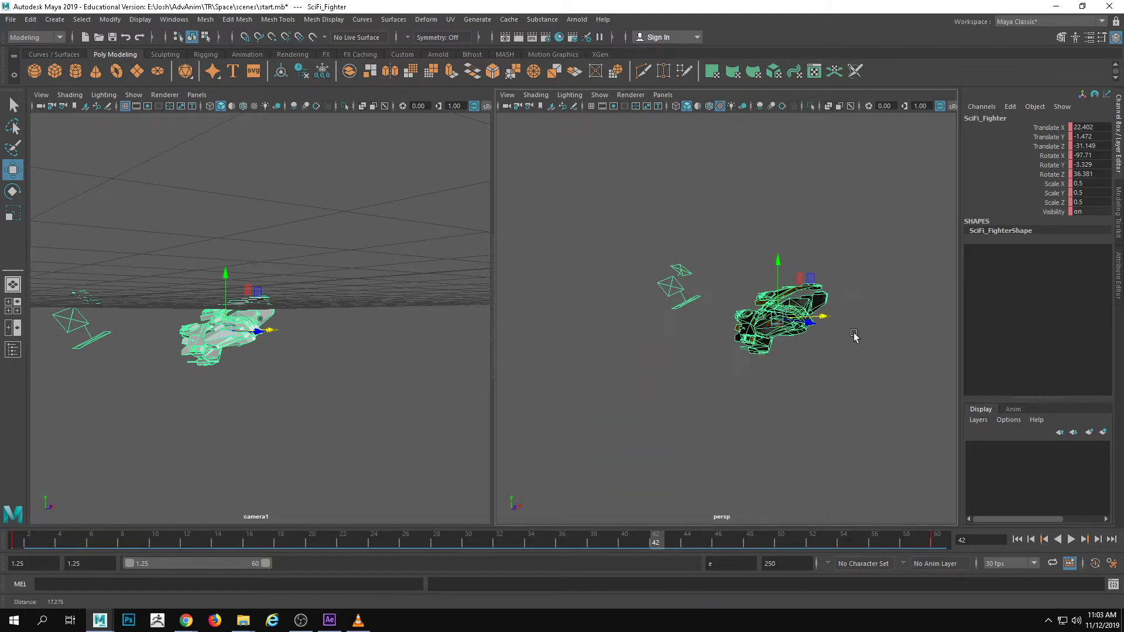
{"action": "left_click_drag", "start_coordinate": [853, 336], "coordinate": [820, 315], "text": "alt"}
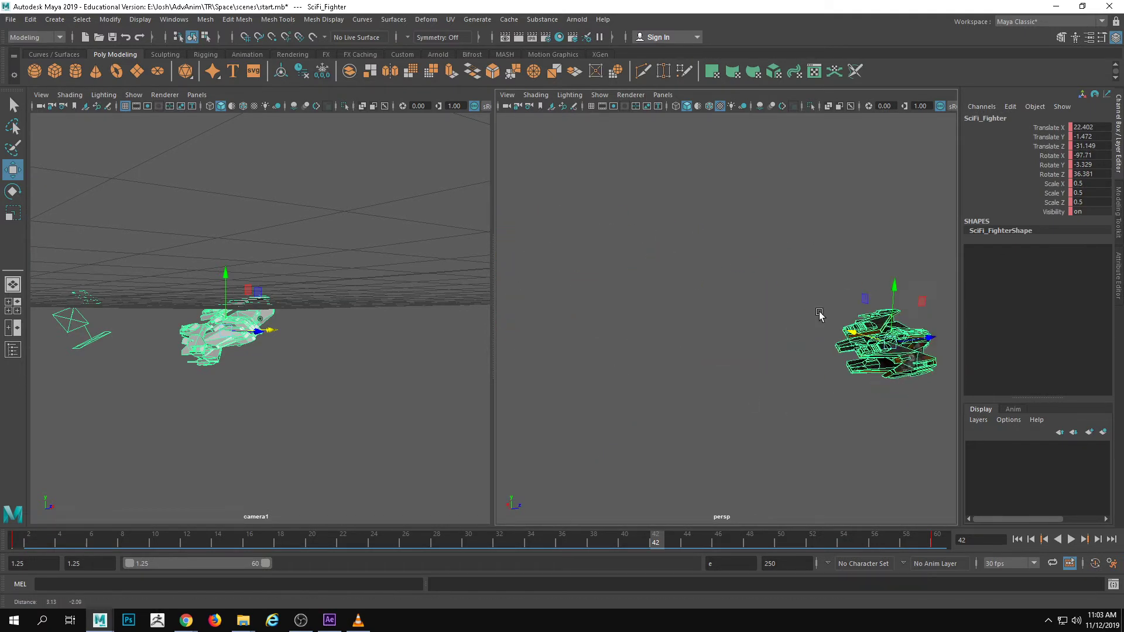
{"action": "right_click_drag", "start_coordinate": [820, 314], "coordinate": [720, 365], "text": "alt"}
{"action": "left_click_drag", "start_coordinate": [720, 365], "coordinate": [704, 319], "text": "alt"}
{"action": "middle_click_drag", "start_coordinate": [705, 319], "coordinate": [963, 288], "text": "alt"}
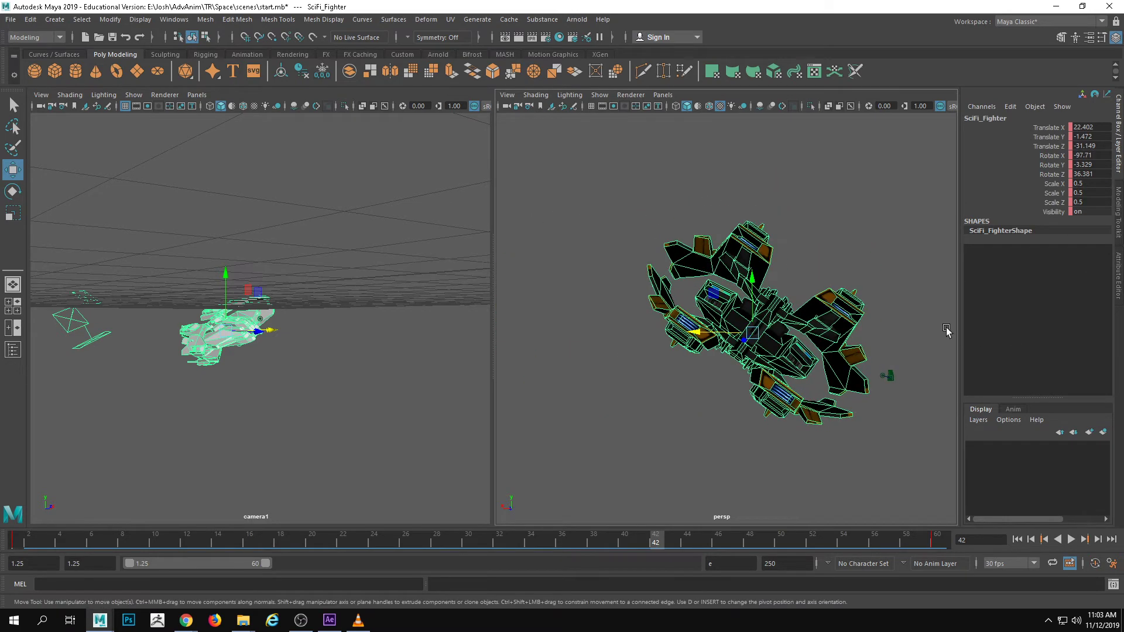
{"action": "left_click", "coordinate": [916, 233]}
{"action": "left_click_drag", "start_coordinate": [849, 308], "coordinate": [819, 325], "text": "alt"}
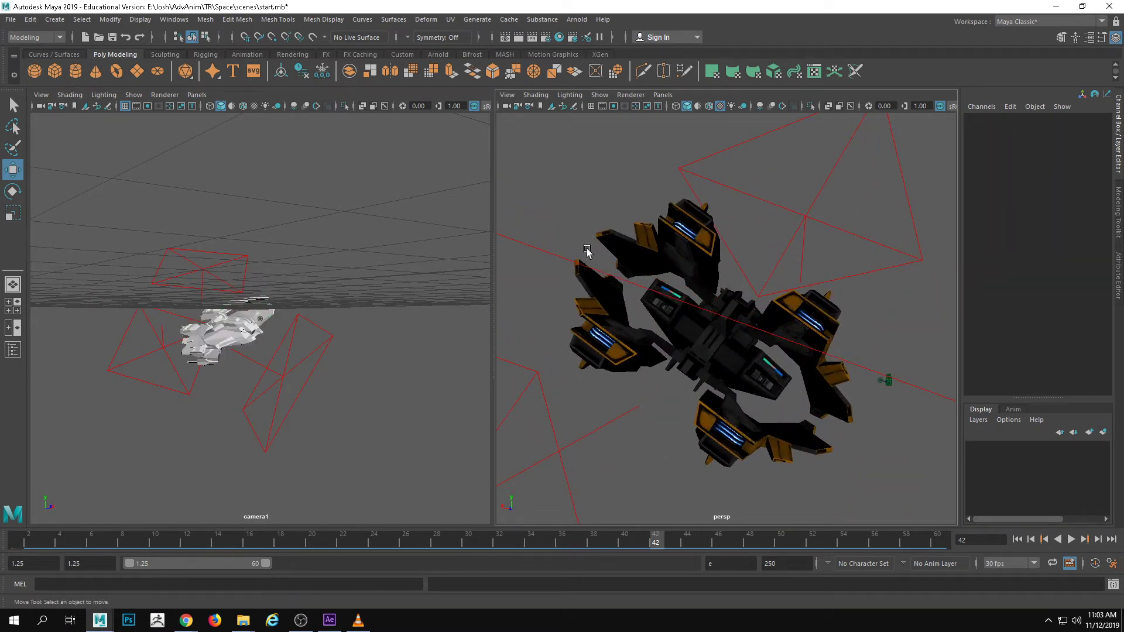
{"action": "left_click_drag", "start_coordinate": [712, 290], "coordinate": [741, 328], "text": "alt"}
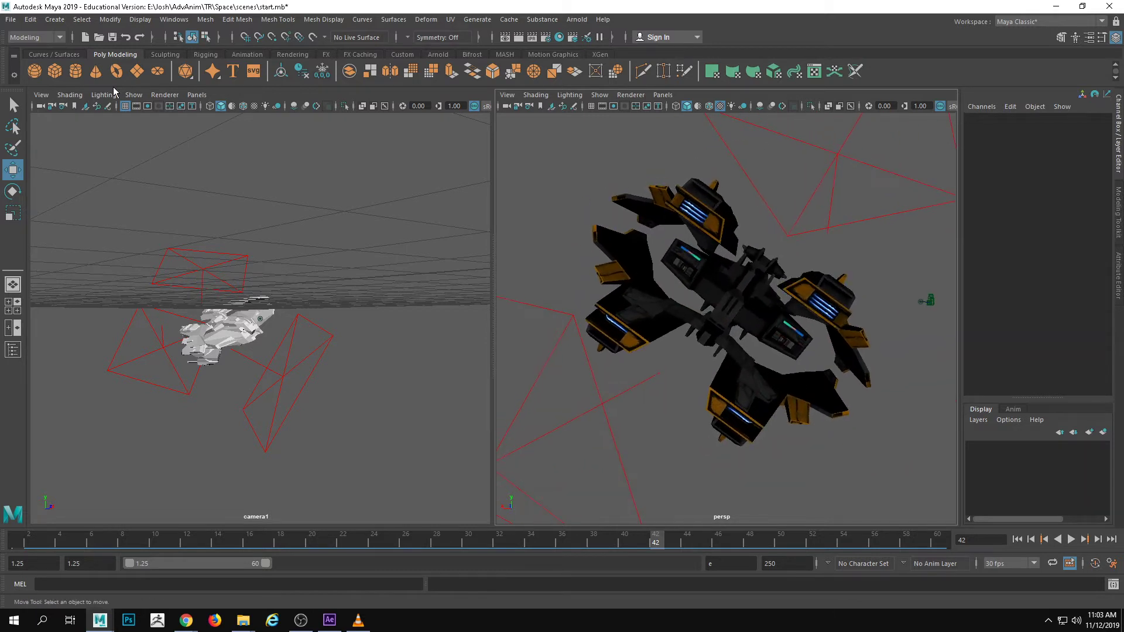
{"action": "left_click", "coordinate": [54, 71]}
{"action": "scroll", "coordinate": [529, 341], "scroll_direction": "down", "scroll_amount": 5}
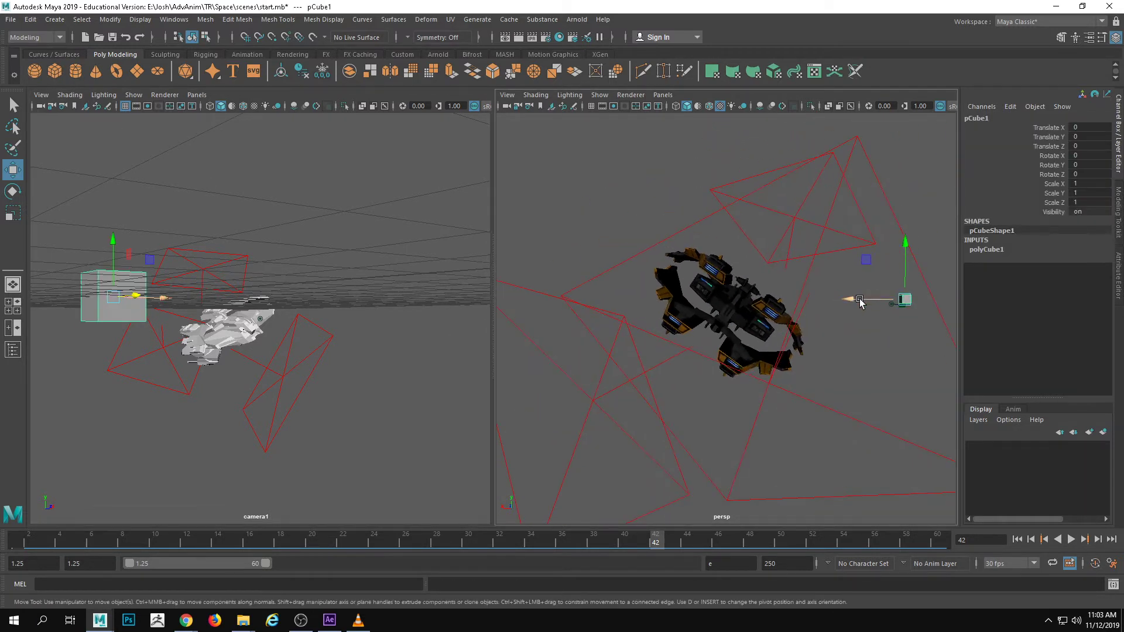
{"action": "left_click_drag", "start_coordinate": [860, 299], "coordinate": [652, 299]}
Rotate the cube to Rotate Z 44.029 to match the fighter's banking angle
{"action": "key", "text": "e"}
{"action": "left_click_drag", "start_coordinate": [745, 277], "coordinate": [738, 318]}
{"action": "left_click_drag", "start_coordinate": [727, 328], "coordinate": [597, 333], "text": "alt"}
{"action": "right_click_drag", "start_coordinate": [597, 333], "coordinate": [456, 316], "text": "alt"}
{"action": "key", "text": "f"}
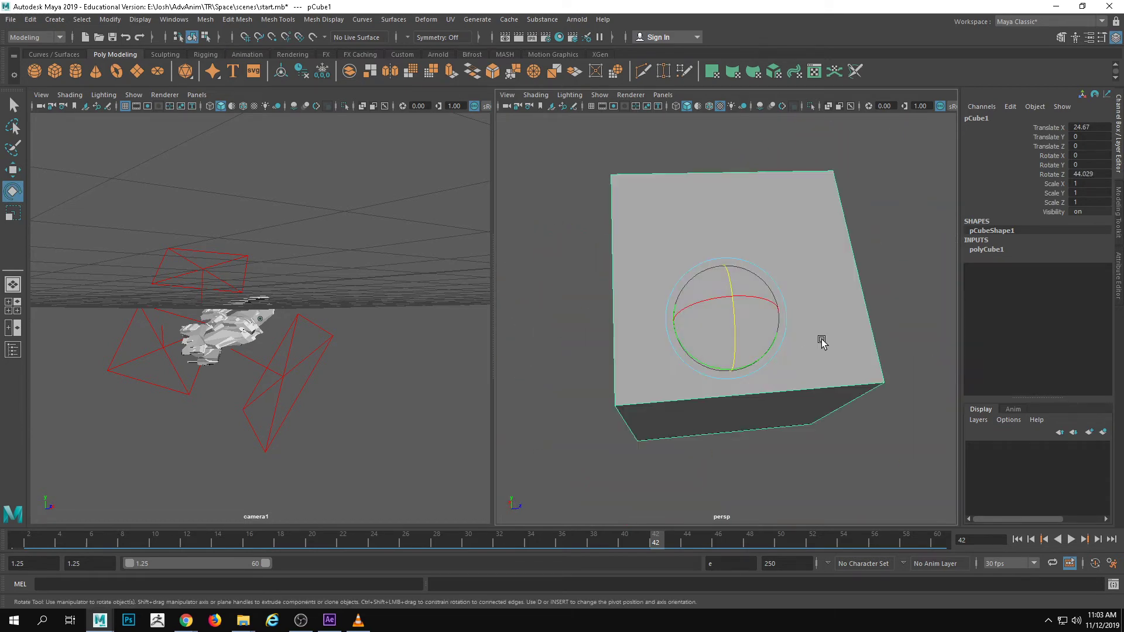
Move the cube behind the fighter's engines to Translate X 23.933, Y -1.287, Z -35.54
{"action": "scroll", "coordinate": [810, 351], "scroll_direction": "down", "scroll_amount": 5}
{"action": "key", "text": "w"}
{"action": "left_click_drag", "start_coordinate": [729, 320], "coordinate": [642, 337]}
{"action": "key", "text": "f"}
{"action": "left_click_drag", "start_coordinate": [690, 396], "coordinate": [819, 358], "text": "alt"}
{"action": "right_click_drag", "start_coordinate": [819, 358], "coordinate": [660, 353], "text": "alt"}
{"action": "middle_click_drag", "start_coordinate": [659, 354], "coordinate": [589, 389], "text": "alt"}
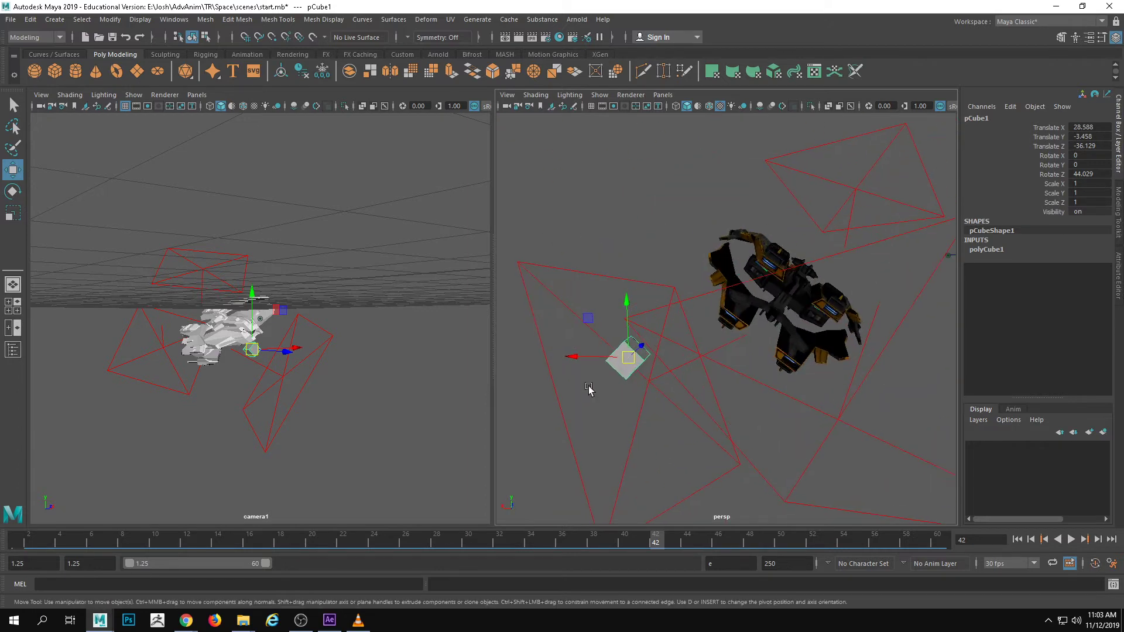
{"action": "left_click_drag", "start_coordinate": [627, 357], "coordinate": [754, 297]}
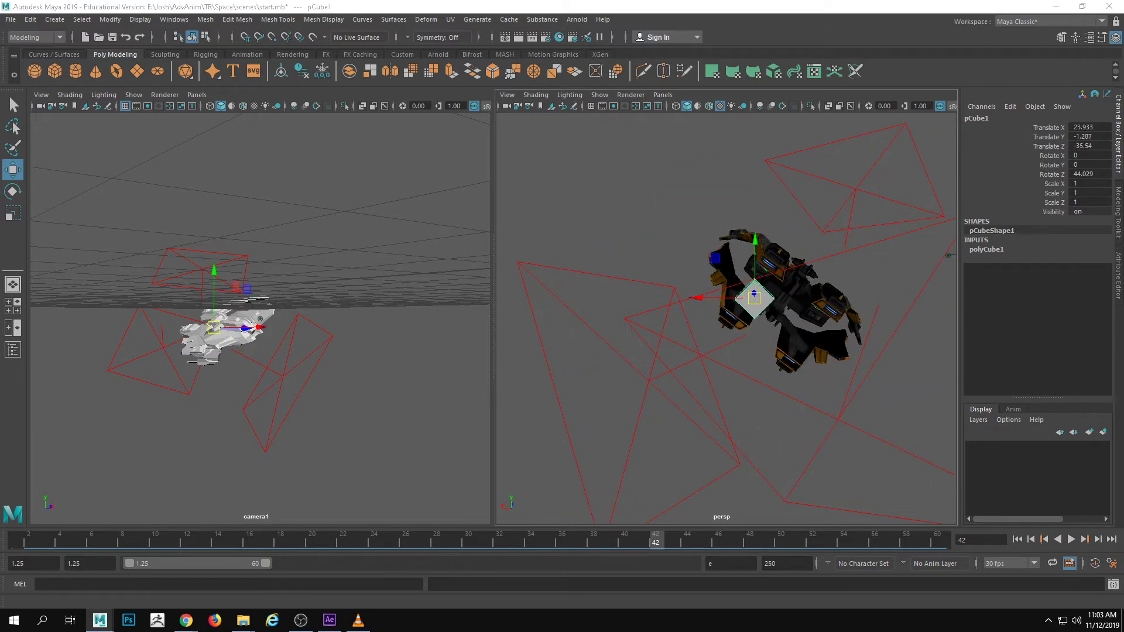
Align the cube with the engine pair at Rotate Z 33.998 and stretch it to Scale Y 2.564
{"action": "left_click_drag", "start_coordinate": [682, 305], "coordinate": [677, 334], "text": "alt"}
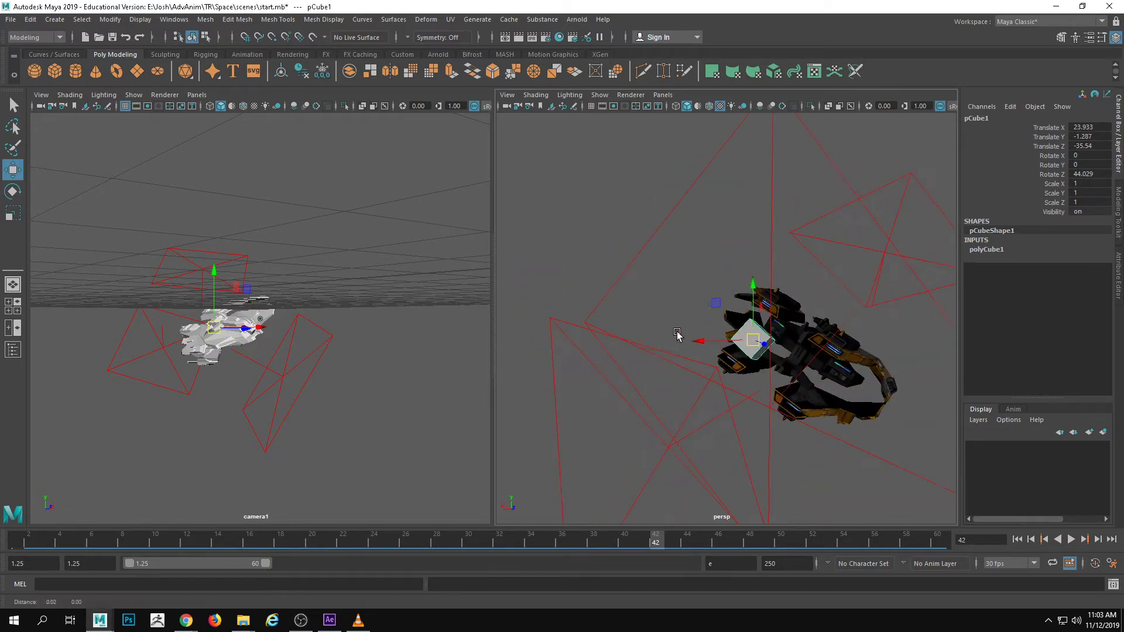
{"action": "right_click_drag", "start_coordinate": [677, 334], "coordinate": [795, 349], "text": "alt"}
{"action": "key", "text": "e"}
{"action": "left_click_drag", "start_coordinate": [744, 319], "coordinate": [782, 227]}
{"action": "key", "text": "r"}
{"action": "left_click_drag", "start_coordinate": [780, 270], "coordinate": [739, 271], "text": "alt"}
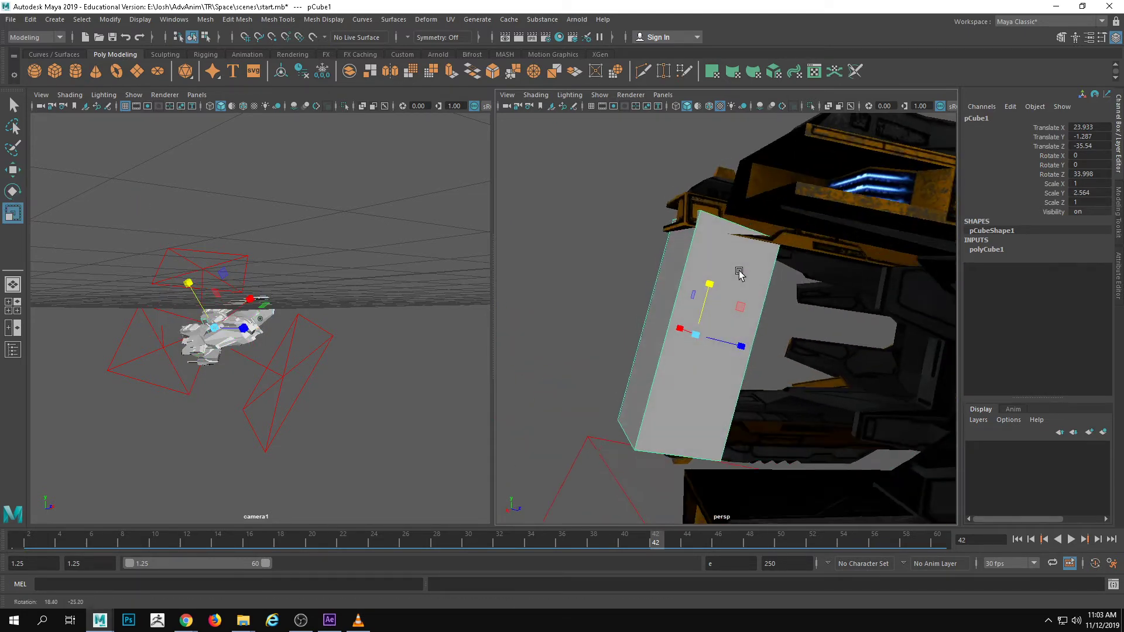
Fit the cube against the engine exhausts by tilting it to Rotate X -7.469 and resizing it to scale 0.805, 2.7, 0.805
{"action": "key", "text": "w"}
{"action": "left_click_drag", "start_coordinate": [703, 335], "coordinate": [662, 325]}
{"action": "key", "text": "e"}
{"action": "left_click_drag", "start_coordinate": [682, 288], "coordinate": [785, 369]}
{"action": "key", "text": "r"}
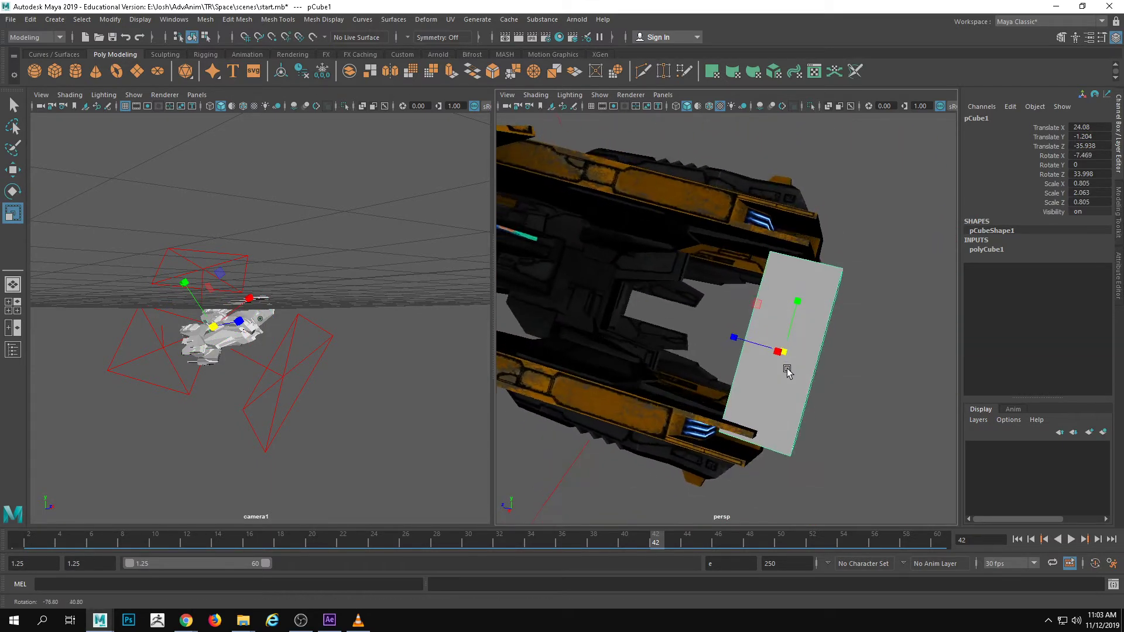
{"action": "left_click_drag", "start_coordinate": [793, 310], "coordinate": [797, 290]}
{"action": "left_click_drag", "start_coordinate": [797, 290], "coordinate": [707, 321], "text": "alt"}
Duplicate the exhaust cube, place the copy behind the fighter's other engine pair, and select both cubes
{"action": "key", "text": "w"}
{"action": "key", "text": "ctrl+d"}
{"action": "left_click_drag", "start_coordinate": [716, 370], "coordinate": [794, 332], "text": "alt"}
{"action": "key", "text": "ctrl+z"}
{"action": "left_click", "coordinate": [714, 326], "text": "shift"}
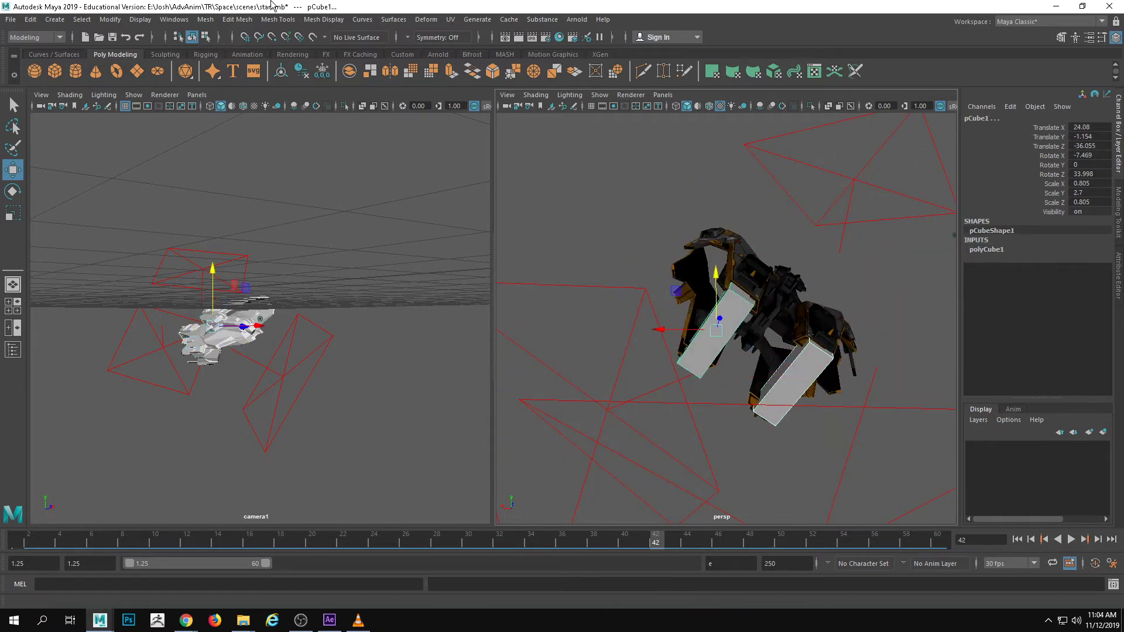
Combine the two exhaust cubes into one mesh and rename it engineExhaust
{"action": "left_click", "coordinate": [235, 21]}
{"action": "mouse_move", "coordinate": [206, 20]}
{"action": "left_click", "coordinate": [231, 62]}
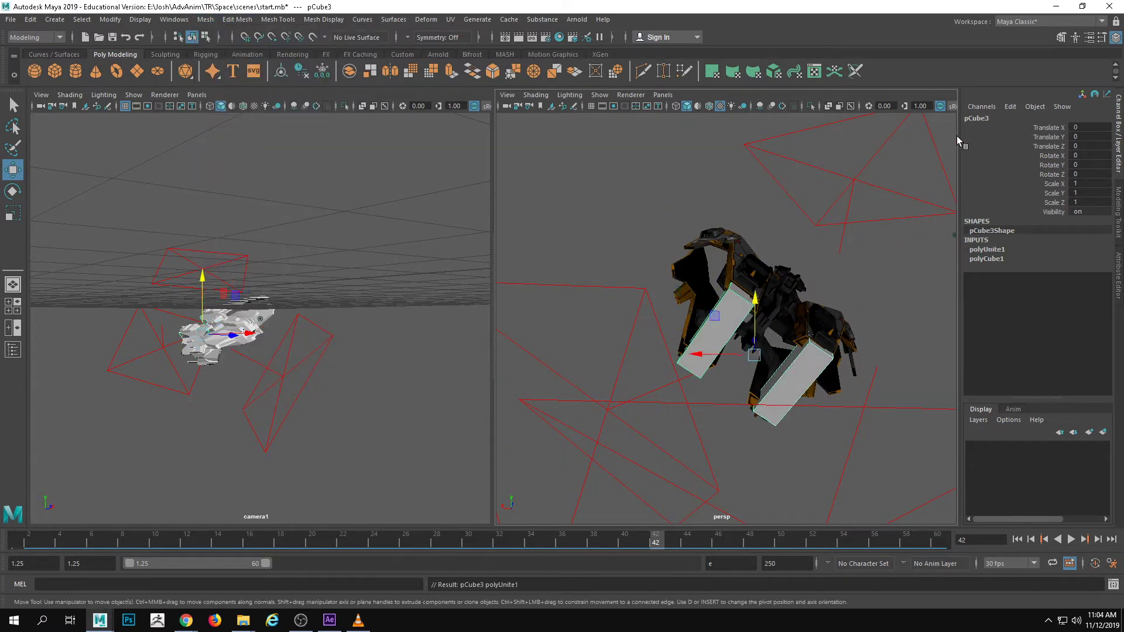
{"action": "double_click", "coordinate": [972, 118]}
{"action": "type", "text": "c"}
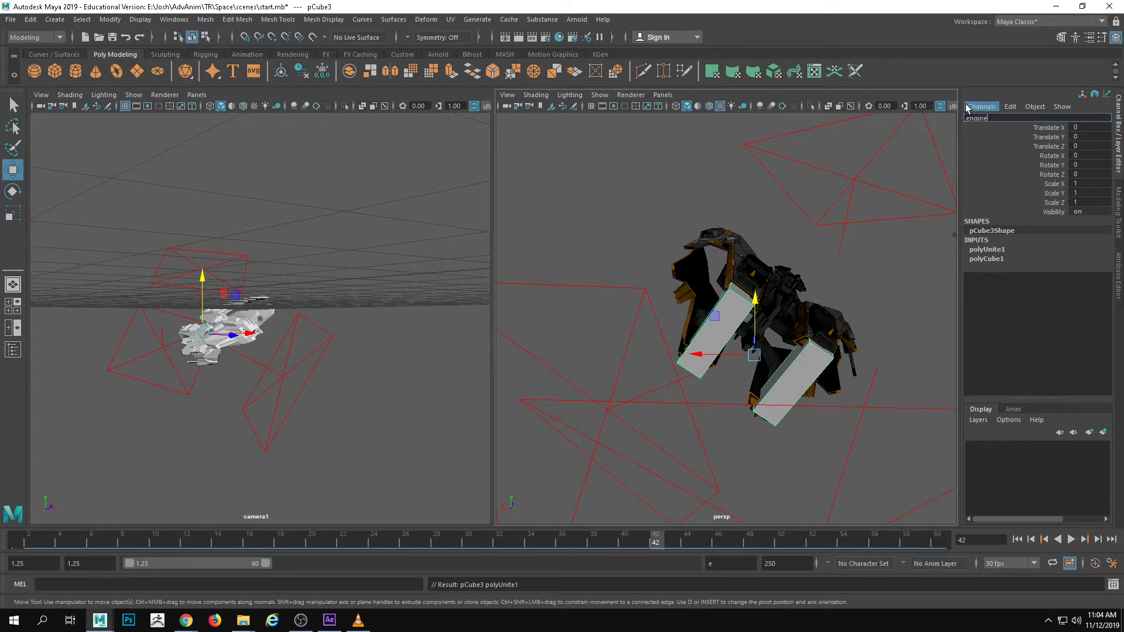
{"action": "type", "text": "ngineExhaust"}
{"action": "key", "text": "Return"}
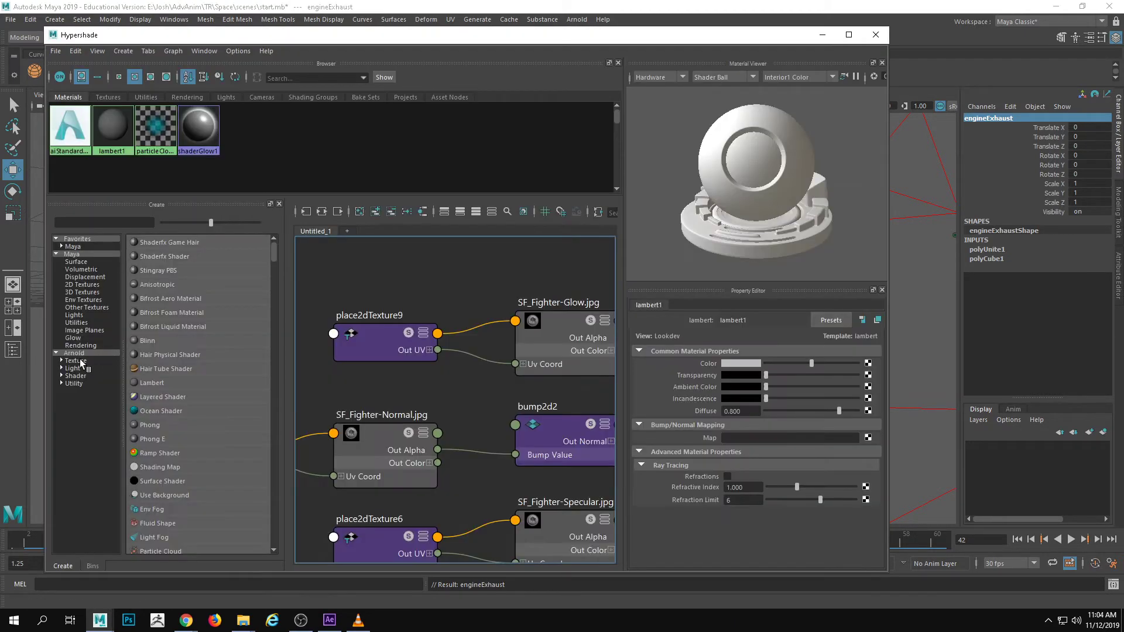
Create an aiStandardSurface shader in the Hypershade and replace its settings with the Incandescent_Bulb preset
{"action": "left_click", "coordinate": [86, 375]}
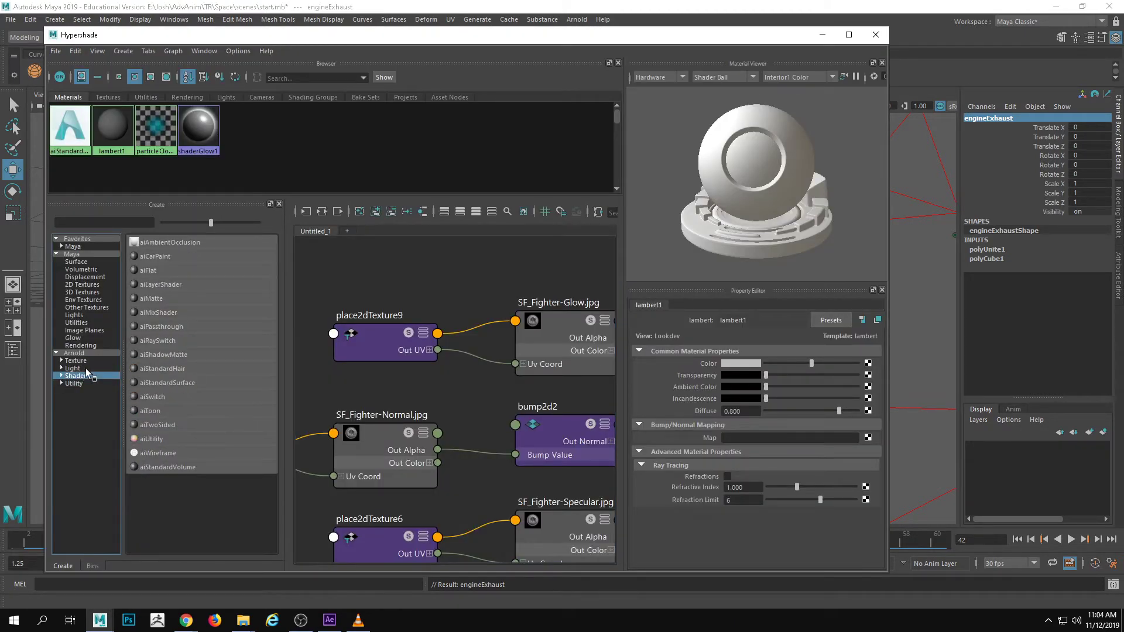
{"action": "left_click", "coordinate": [172, 383]}
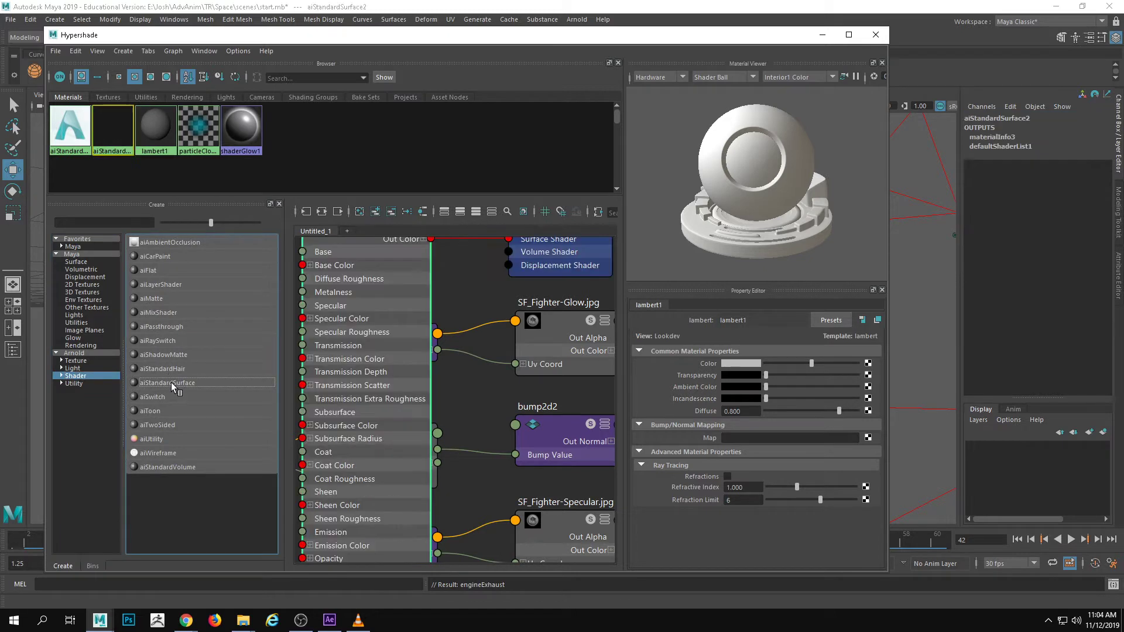
{"action": "left_click", "coordinate": [830, 322]}
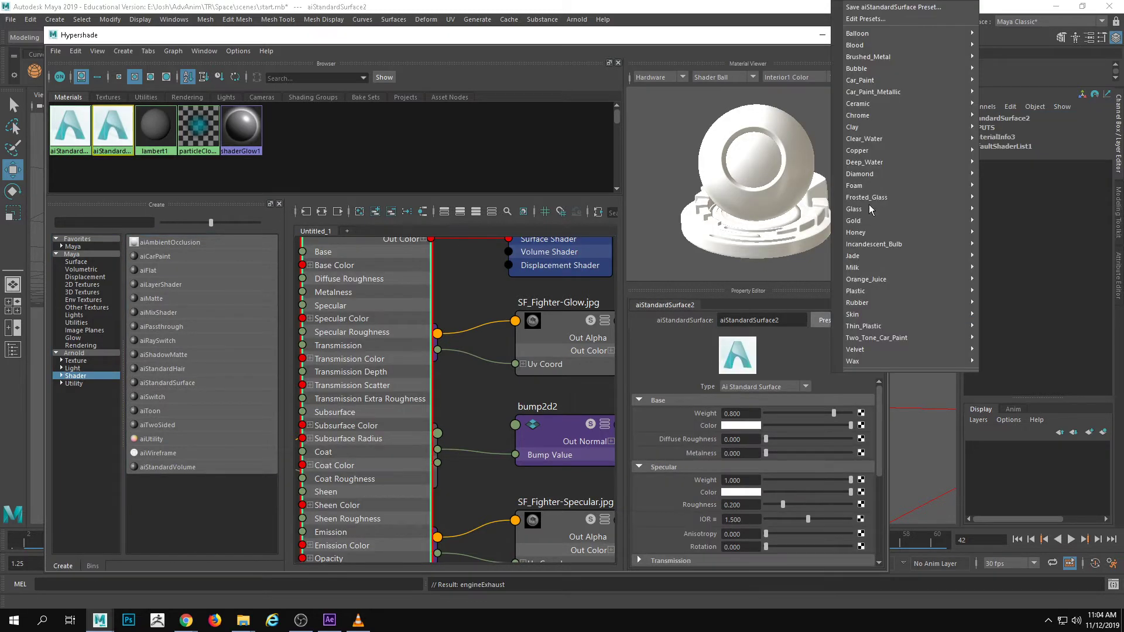
{"action": "mouse_move", "coordinate": [905, 221]}
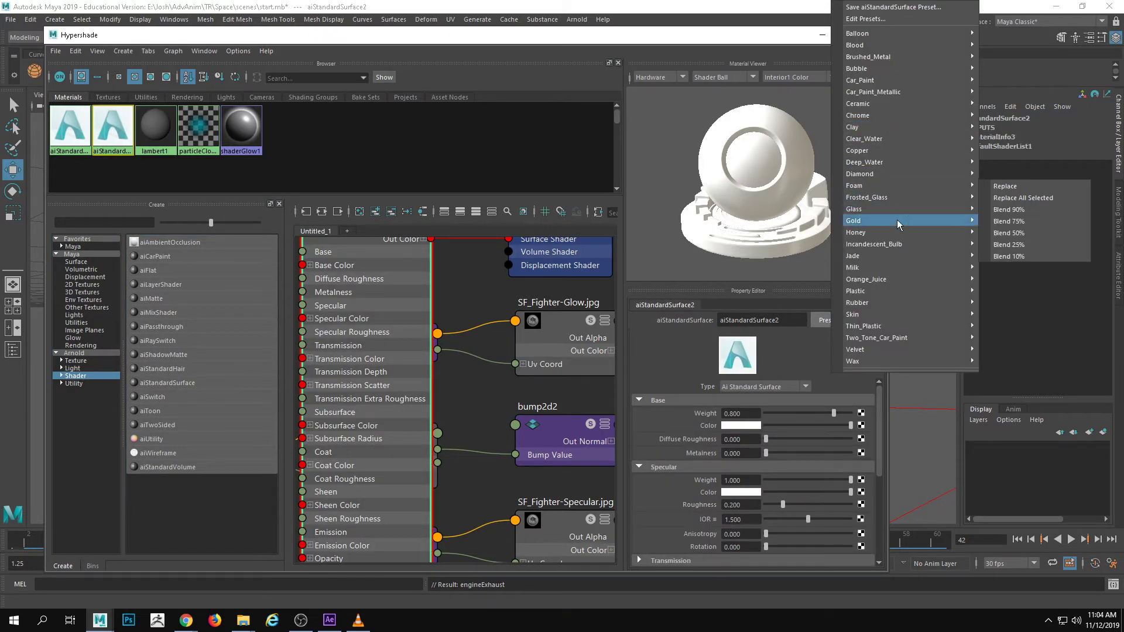
{"action": "mouse_move", "coordinate": [922, 242]}
{"action": "left_click", "coordinate": [1004, 245]}
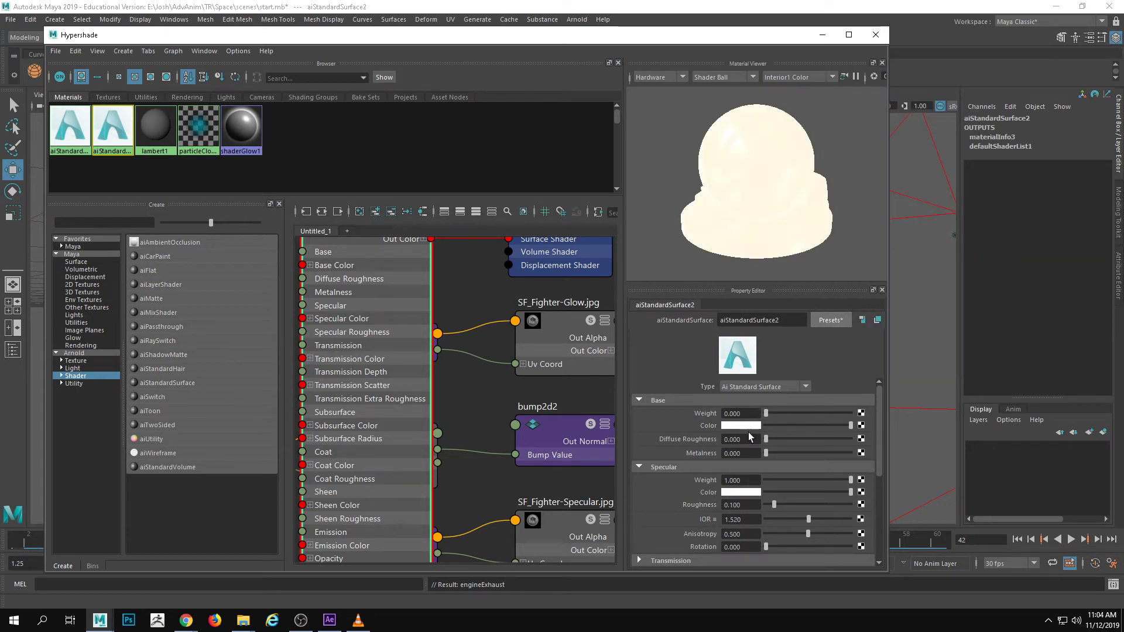
Set the new shader's emission color to cyan with hue 175.50, saturation 1 and value 1, and its specular weight to 0
{"action": "scroll", "coordinate": [781, 451], "scroll_direction": "down", "scroll_amount": 4}
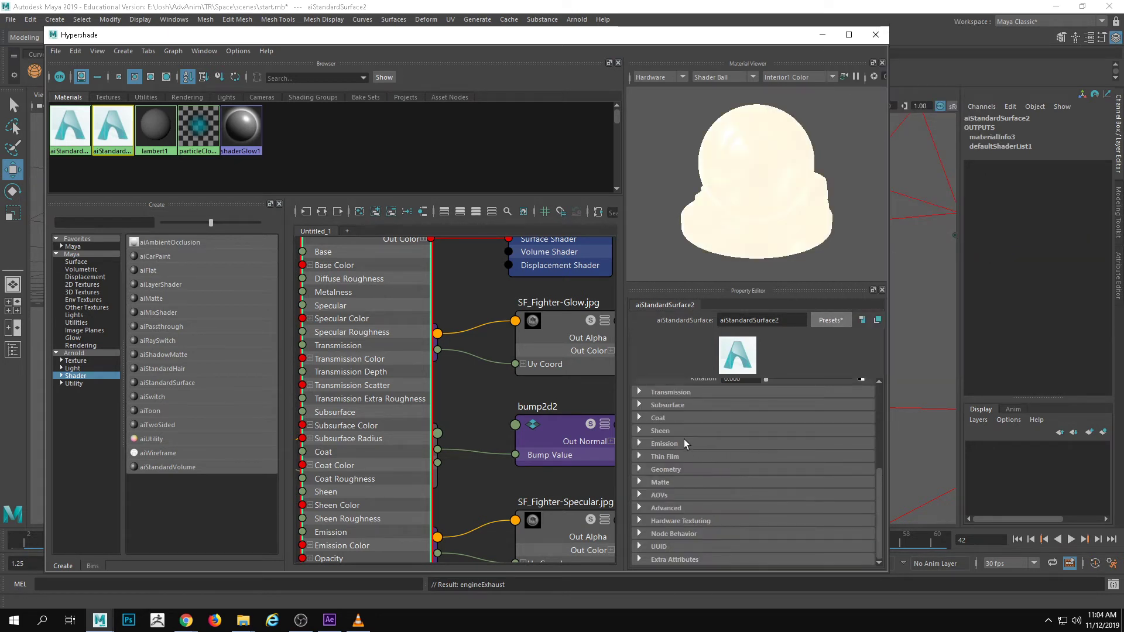
{"action": "left_click", "coordinate": [685, 443]}
{"action": "left_click", "coordinate": [735, 470]}
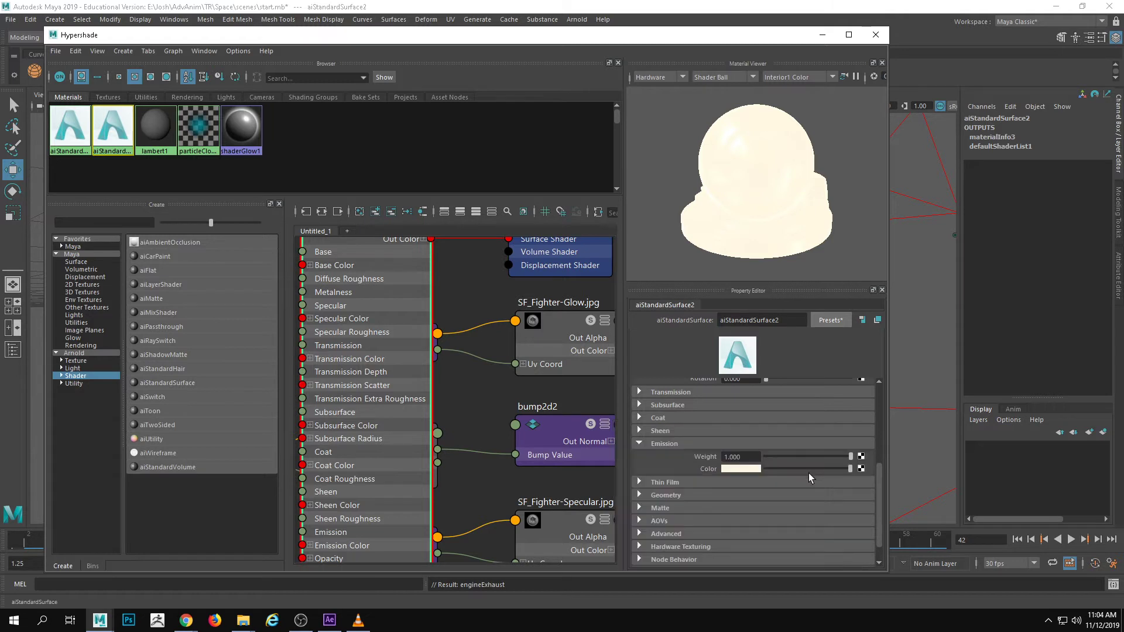
{"action": "left_click", "coordinate": [749, 468]}
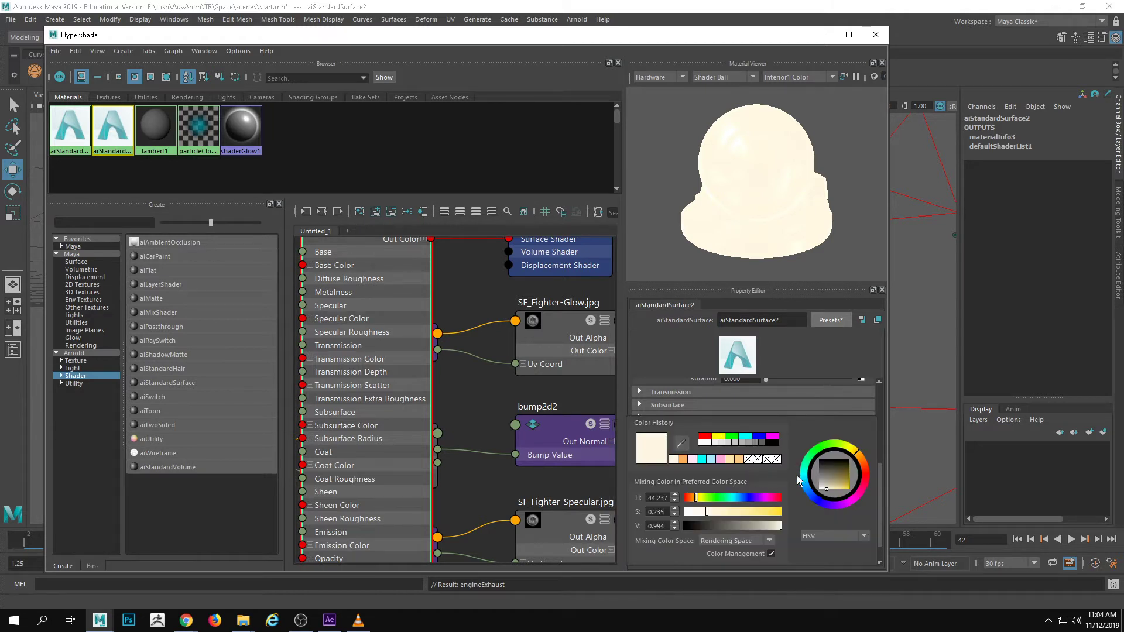
{"action": "left_click_drag", "start_coordinate": [818, 487], "coordinate": [868, 500]}
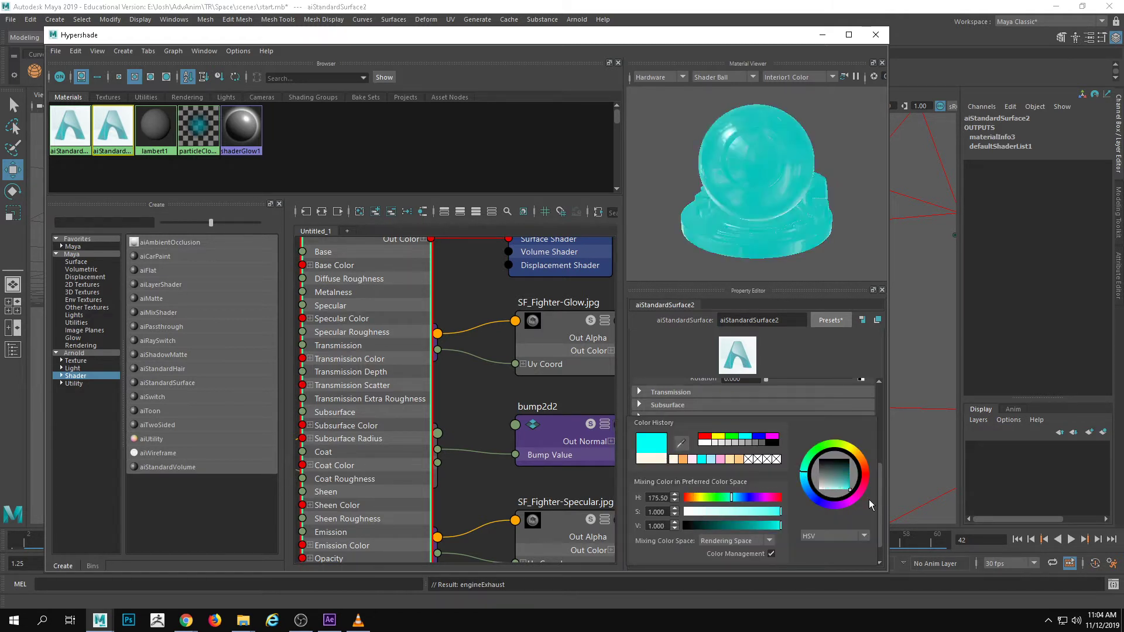
{"action": "scroll", "coordinate": [808, 398], "scroll_direction": "up", "scroll_amount": 3}
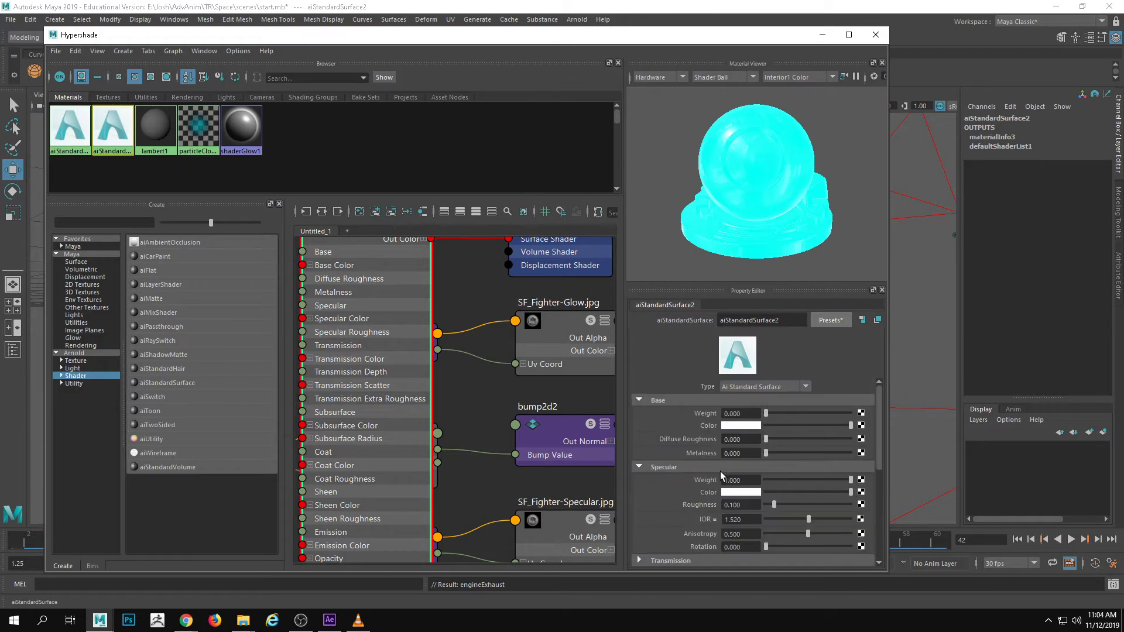
{"action": "left_click_drag", "start_coordinate": [827, 480], "coordinate": [764, 479]}
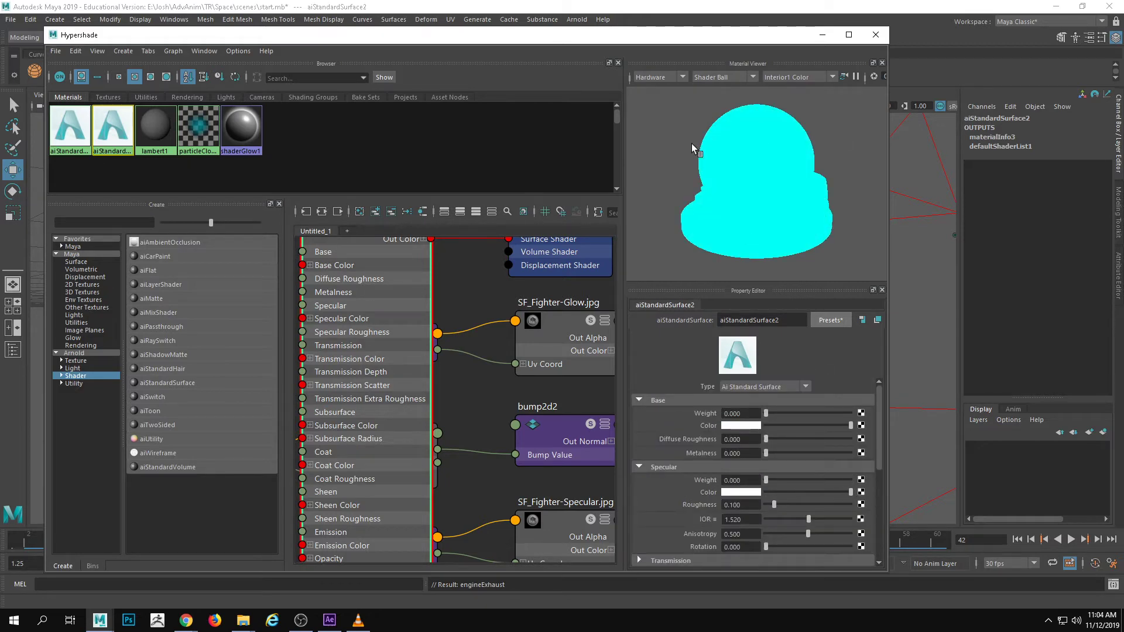
Clear the Hypershade from the viewports, select the engineExhaust mesh, and assign the cyan emissive shader to it
{"action": "left_click_drag", "start_coordinate": [693, 40], "coordinate": [1118, 79]}
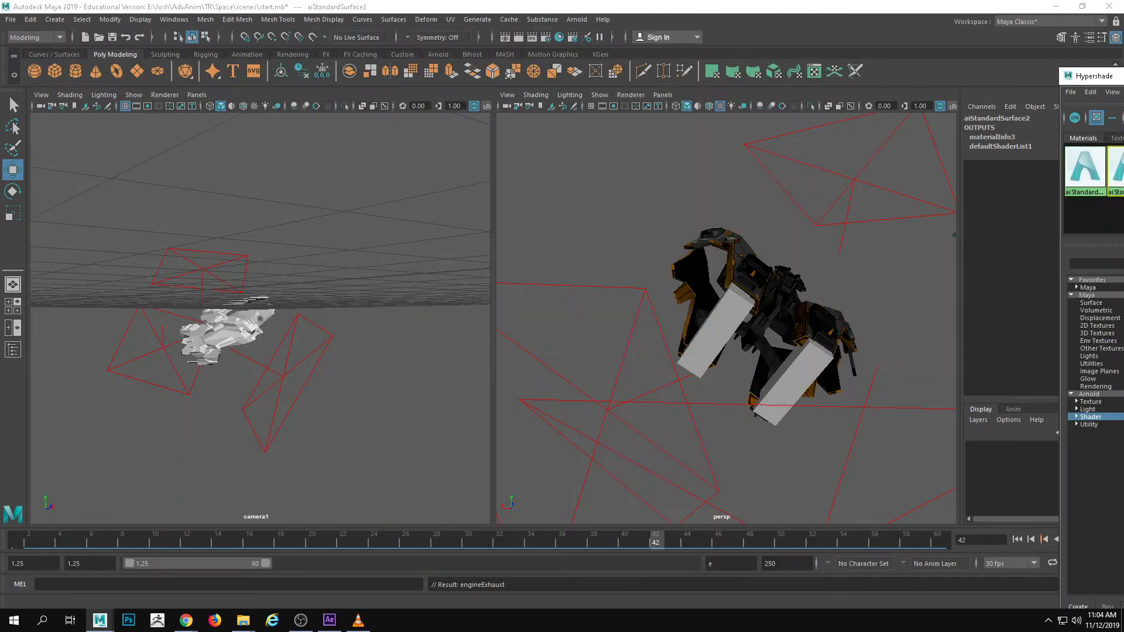
{"action": "left_click", "coordinate": [719, 331]}
{"action": "right_click_drag", "start_coordinate": [1116, 169], "coordinate": [1116, 143]}
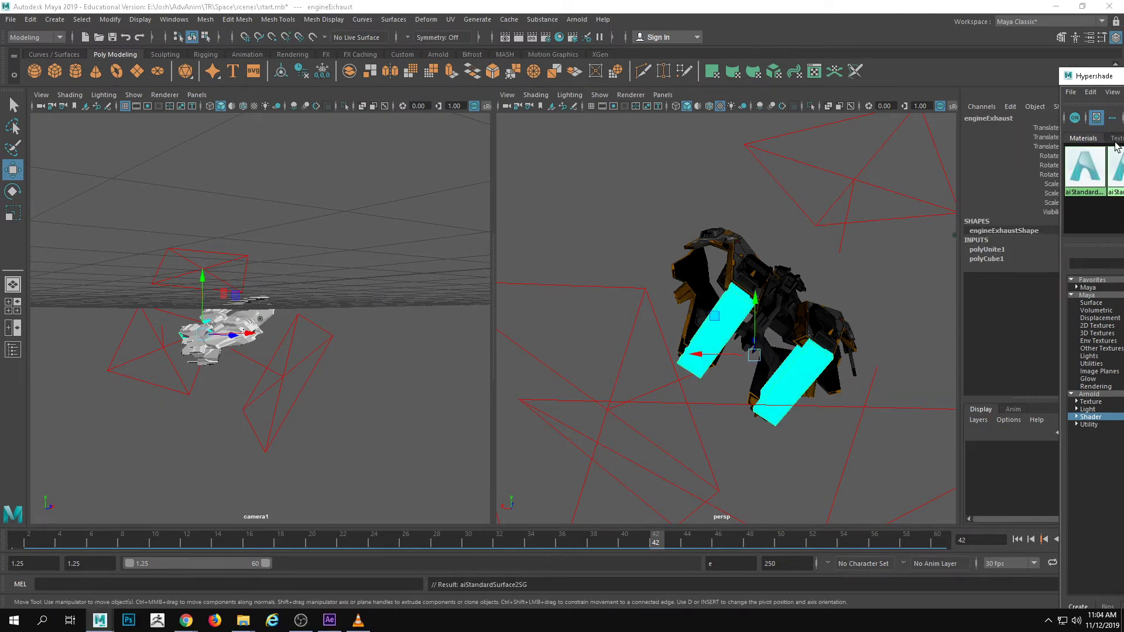
Parent the engineExhaust mesh to the SciFi_Fighter and scrub the timeline to check that it follows the ship
{"action": "left_click", "coordinate": [948, 339]}
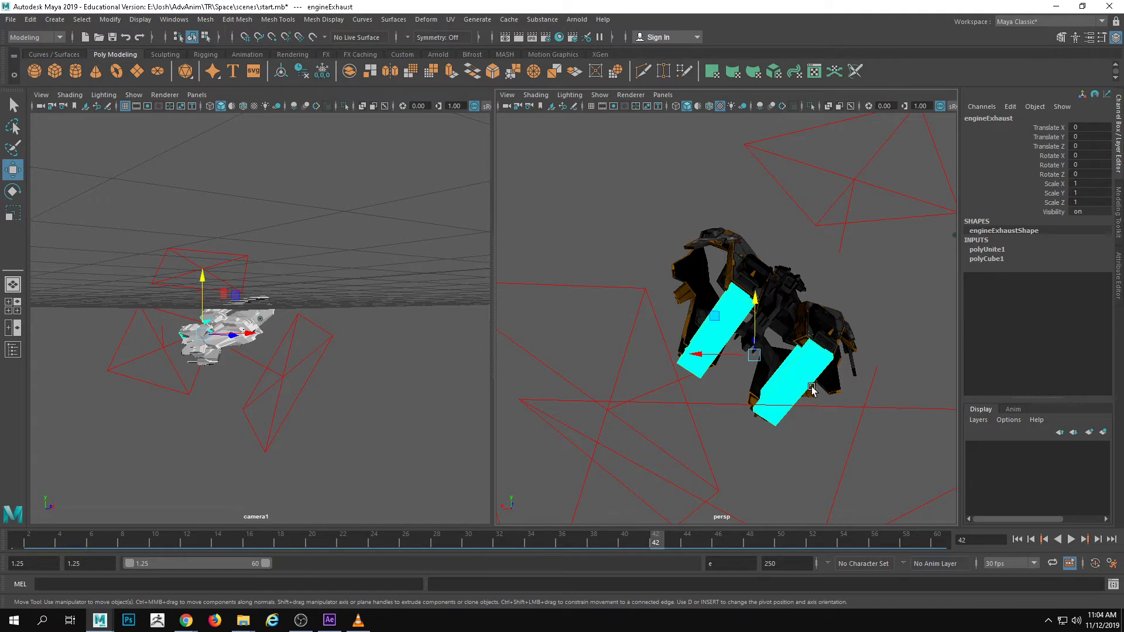
{"action": "left_click", "coordinate": [733, 257]}
{"action": "left_click", "coordinate": [749, 296]}
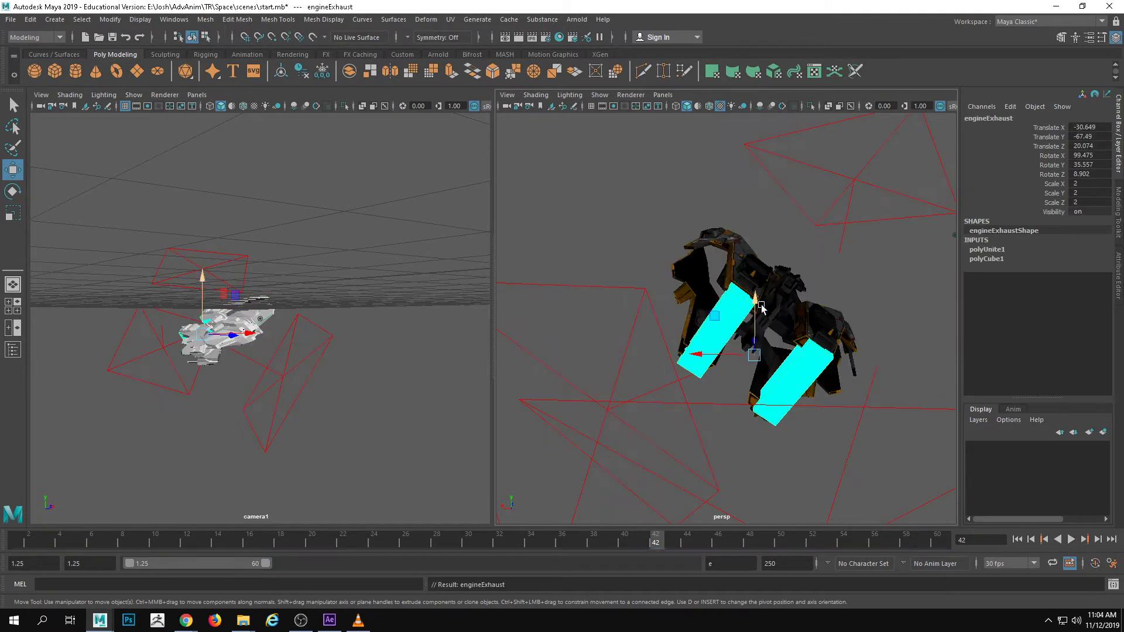
{"action": "left_click", "coordinate": [421, 545]}
{"action": "left_click_drag", "start_coordinate": [422, 545], "coordinate": [685, 544]}
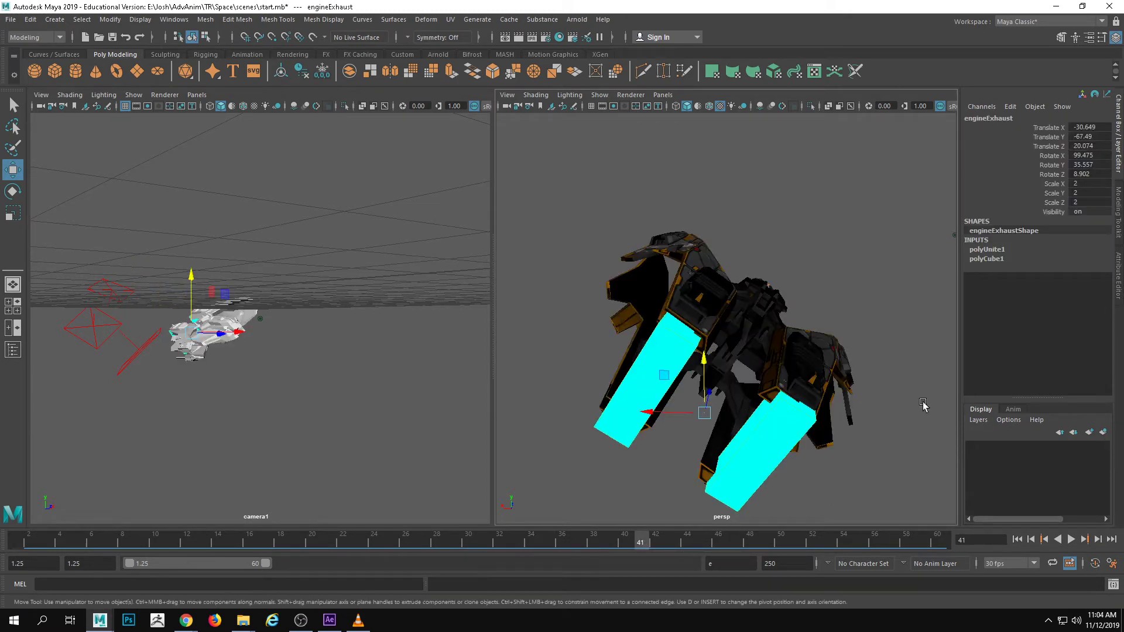
Hide the engineExhaust mesh on a new display layer and rewind the timeline to its start with nothing selected
{"action": "left_click", "coordinate": [1102, 432]}
{"action": "left_click", "coordinate": [973, 448]}
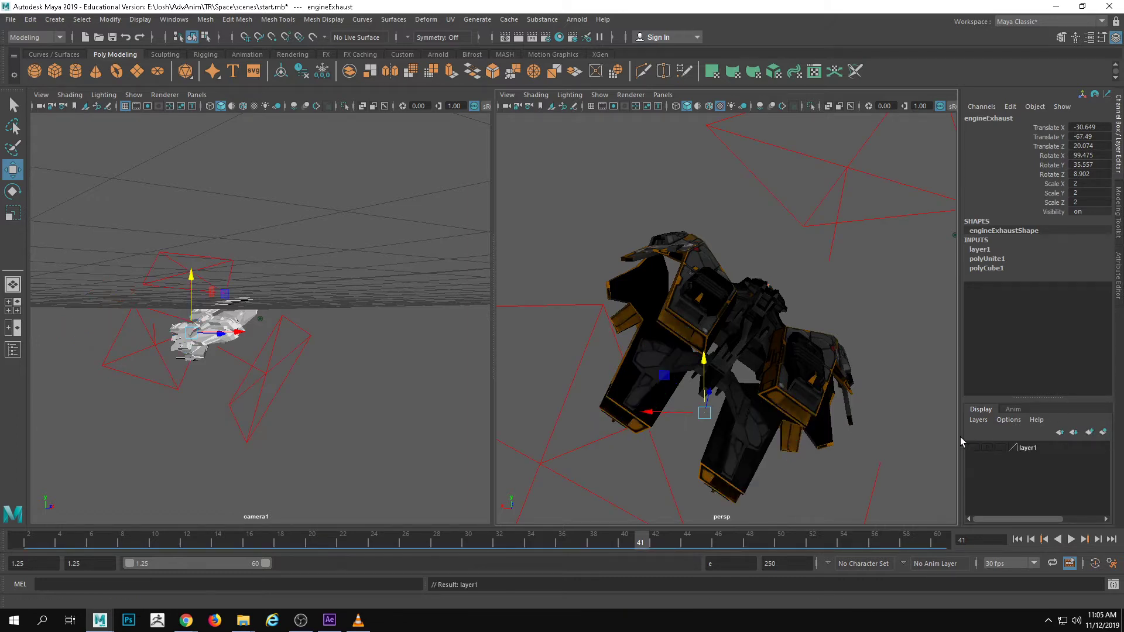
{"action": "left_click_drag", "start_coordinate": [644, 539], "coordinate": [18, 498]}
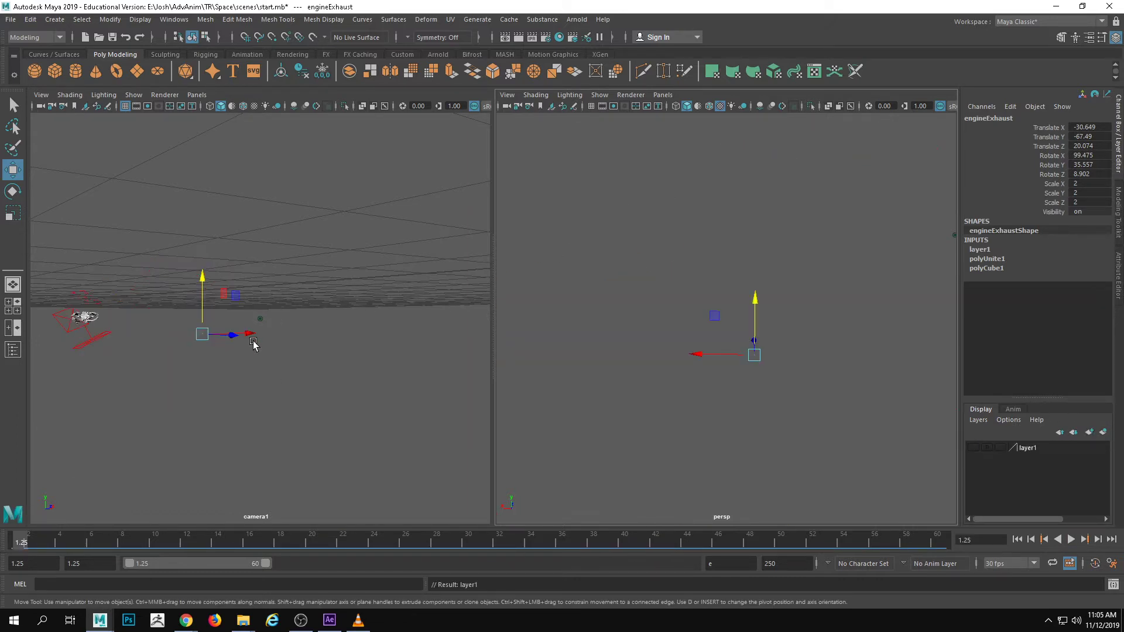
{"action": "left_click", "coordinate": [290, 369]}
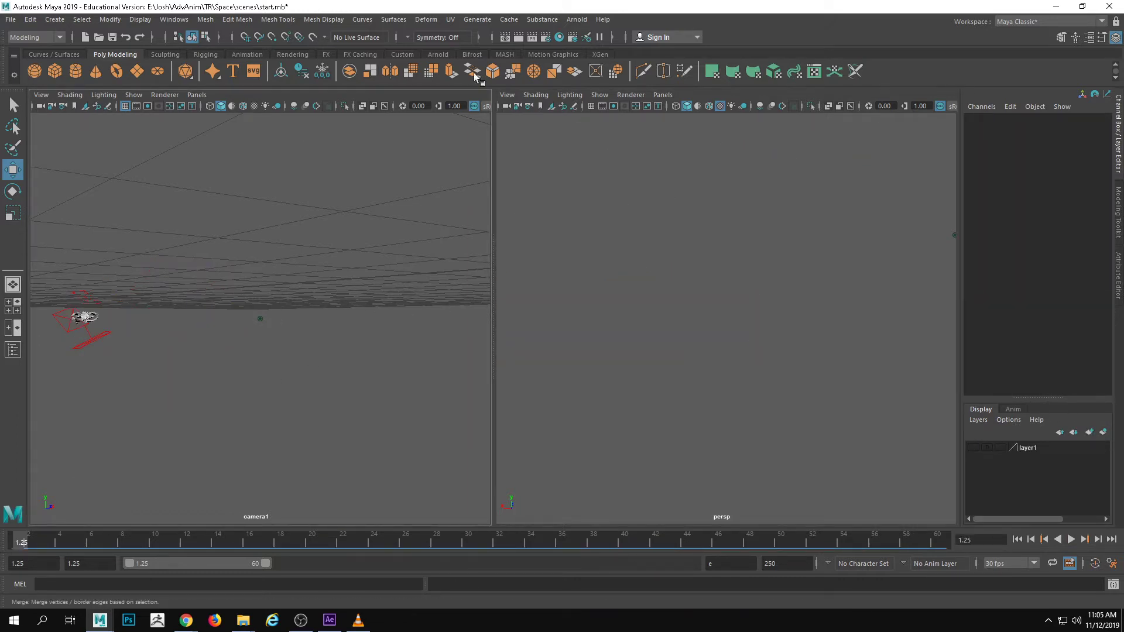
Show the resolution gate in the camera1 view and play the animation to check the framing
{"action": "left_click", "coordinate": [147, 106]}
{"action": "key", "text": "alt+v"}
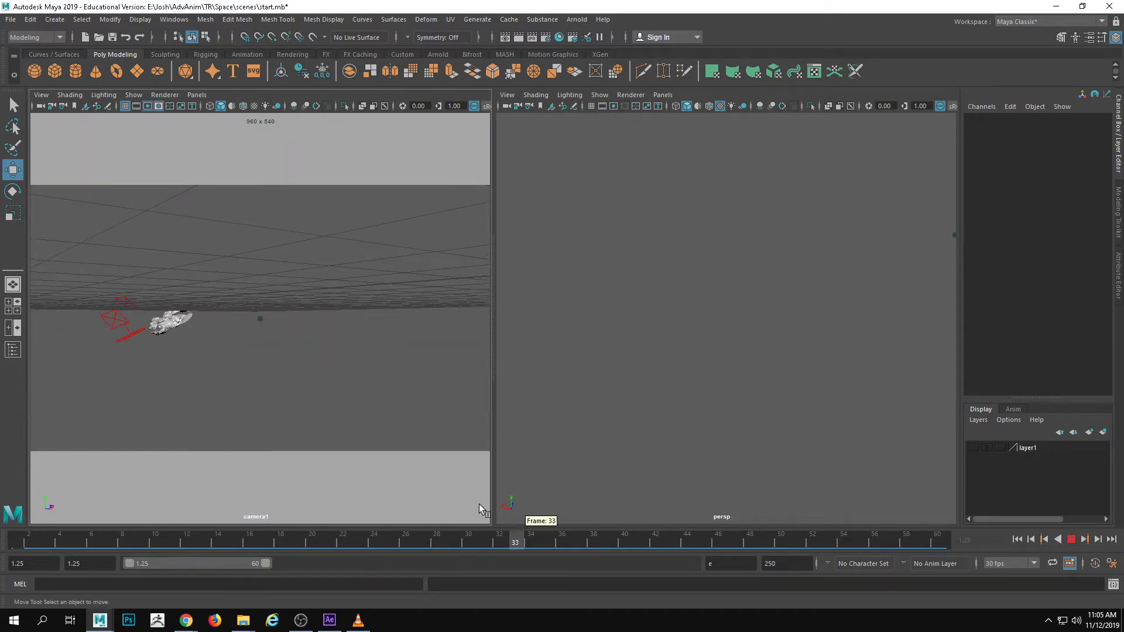
{"action": "key", "text": "alt+v"}
Select the SciFi_Fighter, open its animation curves in the Graph Editor, and widen the editor window
{"action": "left_click", "coordinate": [139, 320]}
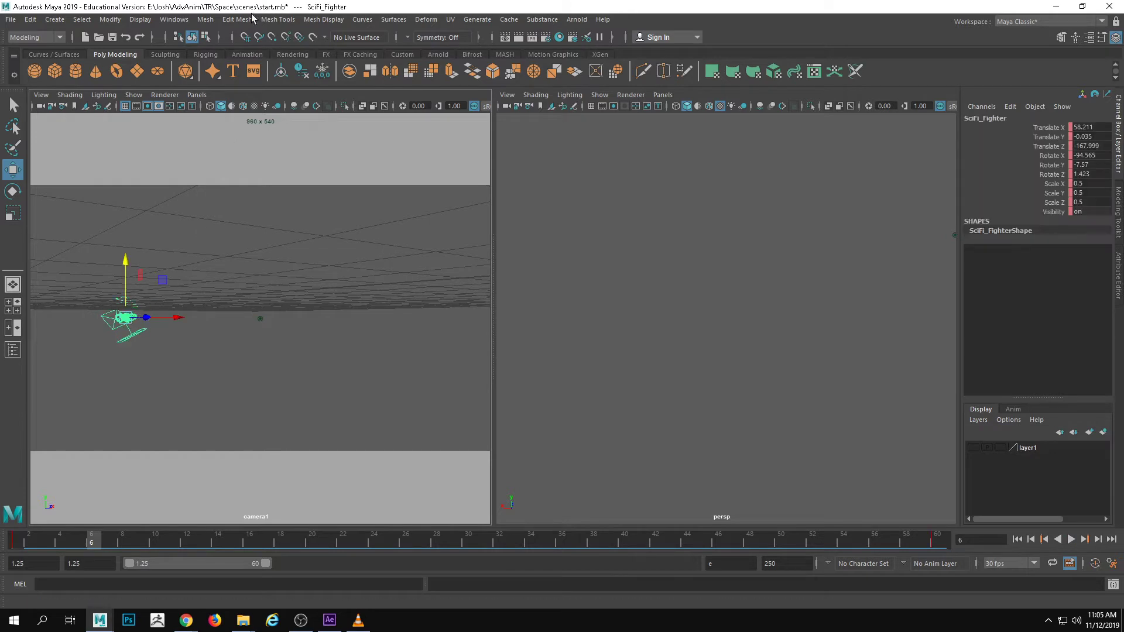
{"action": "left_click", "coordinate": [237, 19]}
{"action": "mouse_move", "coordinate": [174, 20]}
{"action": "mouse_move", "coordinate": [223, 85]}
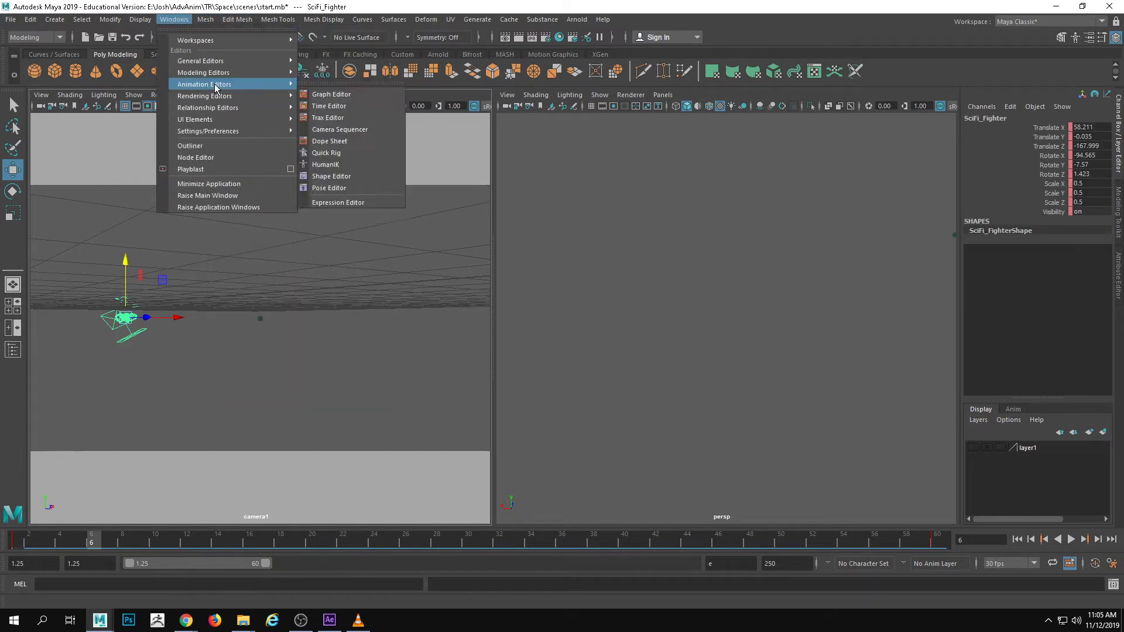
{"action": "left_click", "coordinate": [328, 97]}
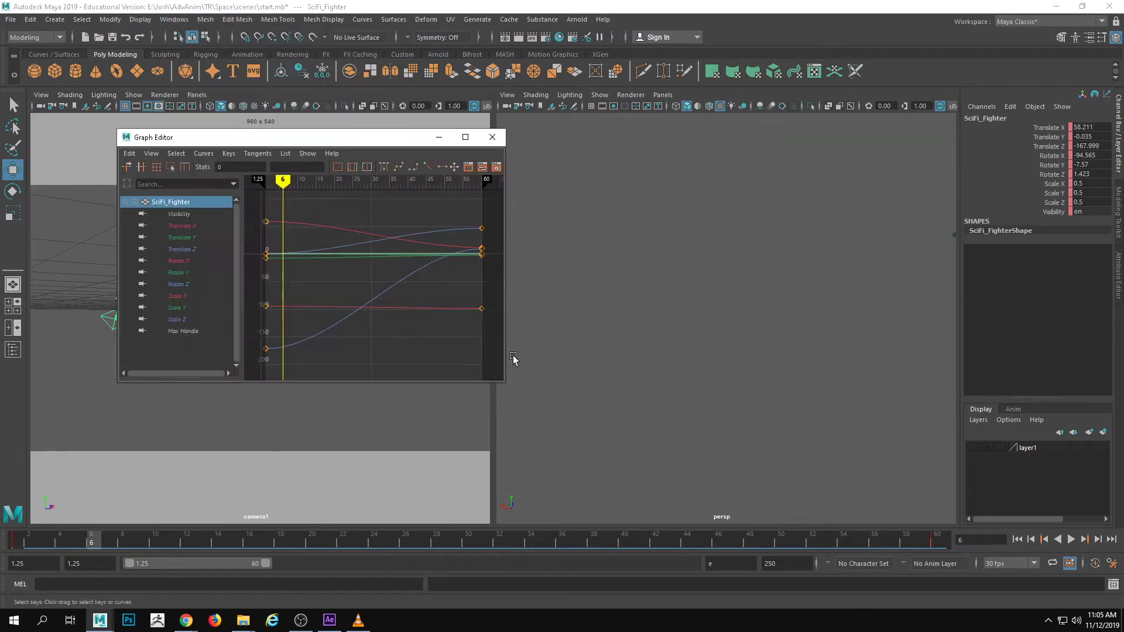
{"action": "left_click_drag", "start_coordinate": [506, 240], "coordinate": [723, 244]}
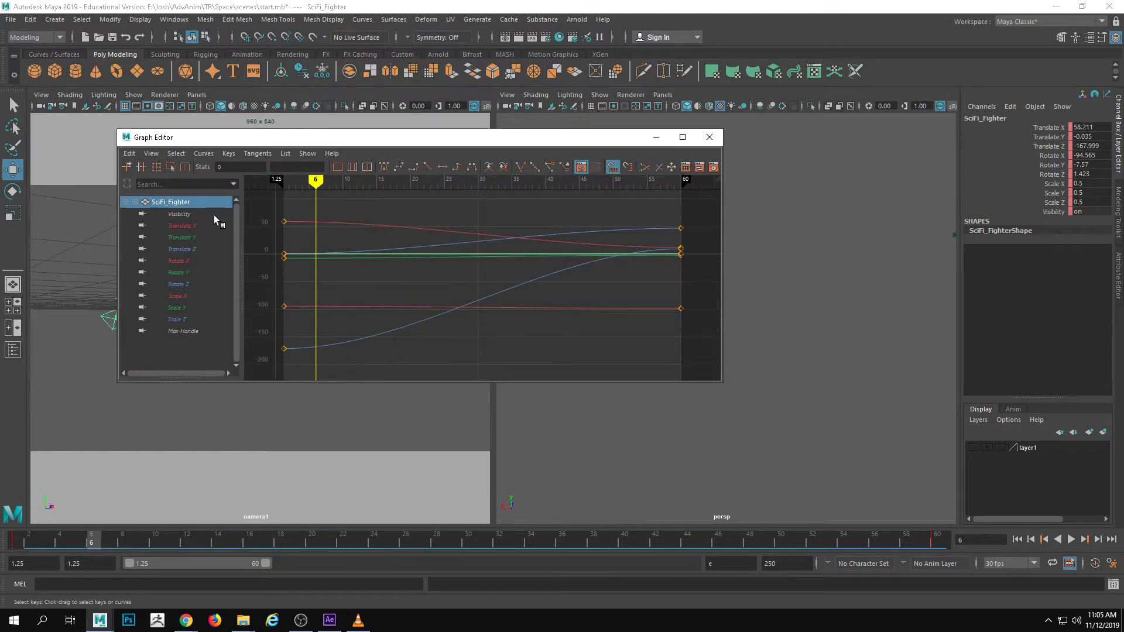
Isolate the fighter's Translate X, Y and Z curves and break the tangents of their keys at frame 60
{"action": "left_click", "coordinate": [199, 216]}
{"action": "left_click", "coordinate": [200, 226], "text": "shift"}
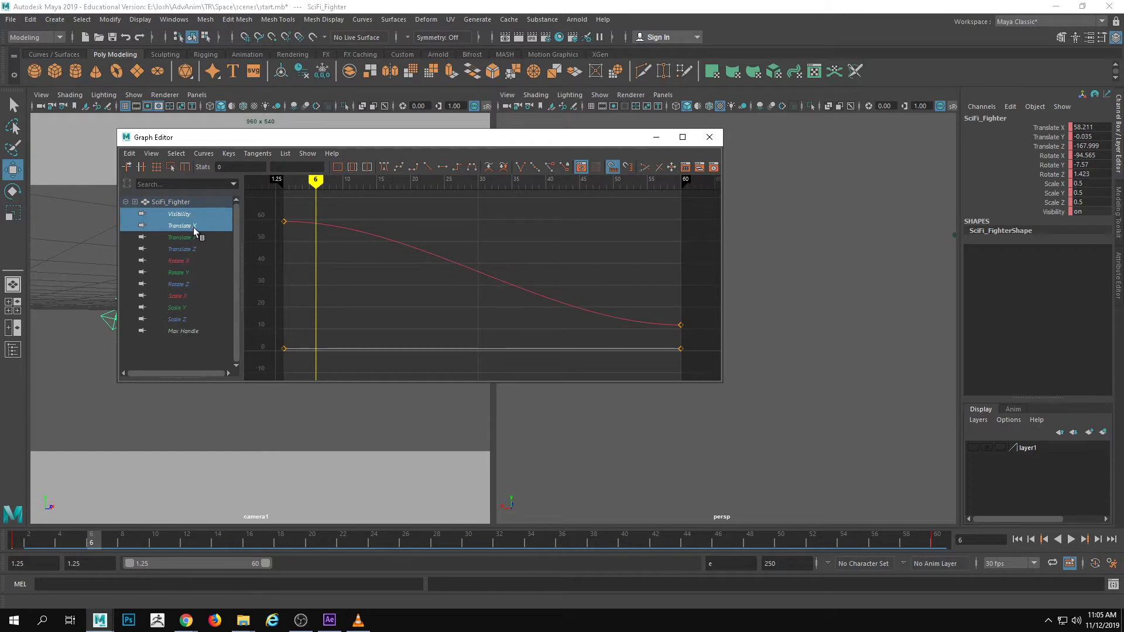
{"action": "left_click", "coordinate": [194, 227]}
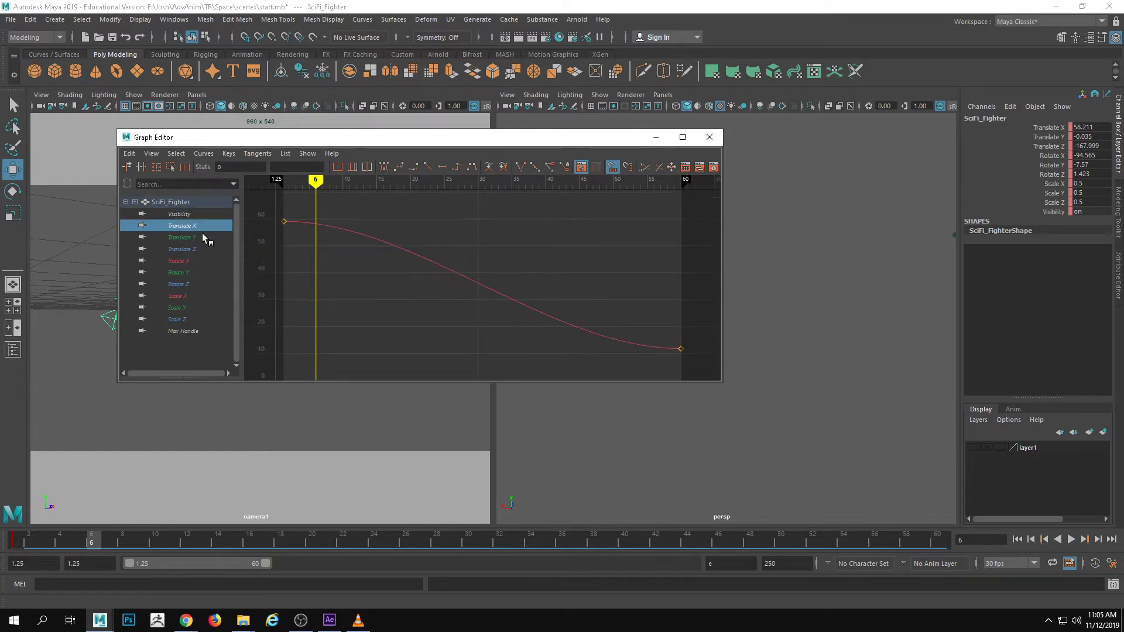
{"action": "left_click", "coordinate": [209, 248], "text": "shift"}
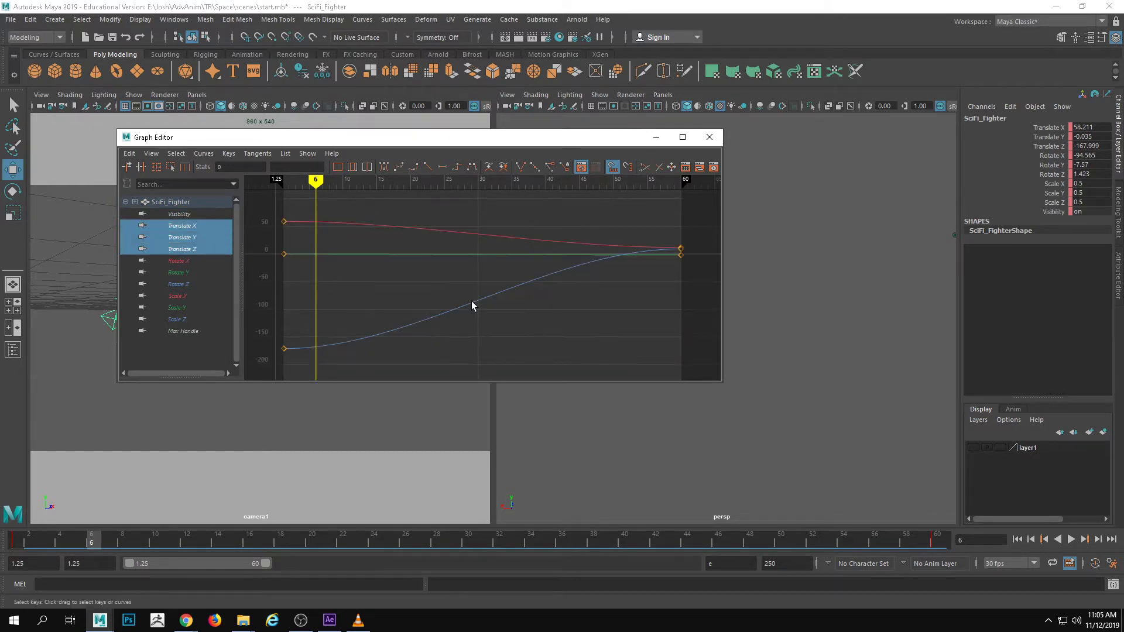
{"action": "left_click_drag", "start_coordinate": [647, 234], "coordinate": [711, 296]}
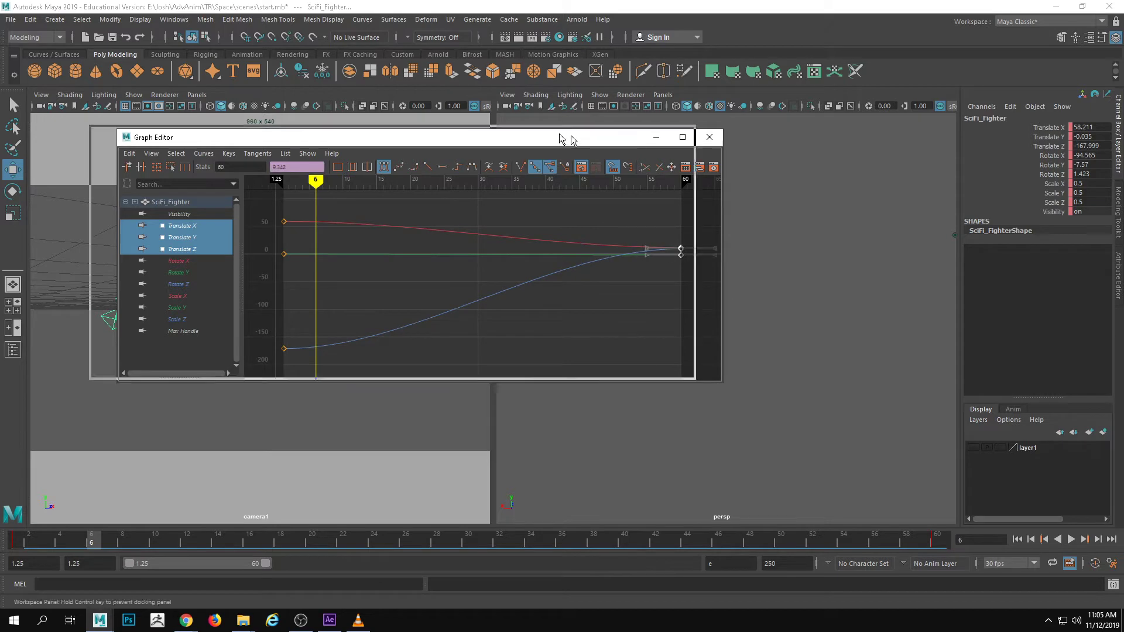
{"action": "left_click_drag", "start_coordinate": [566, 140], "coordinate": [509, 132]}
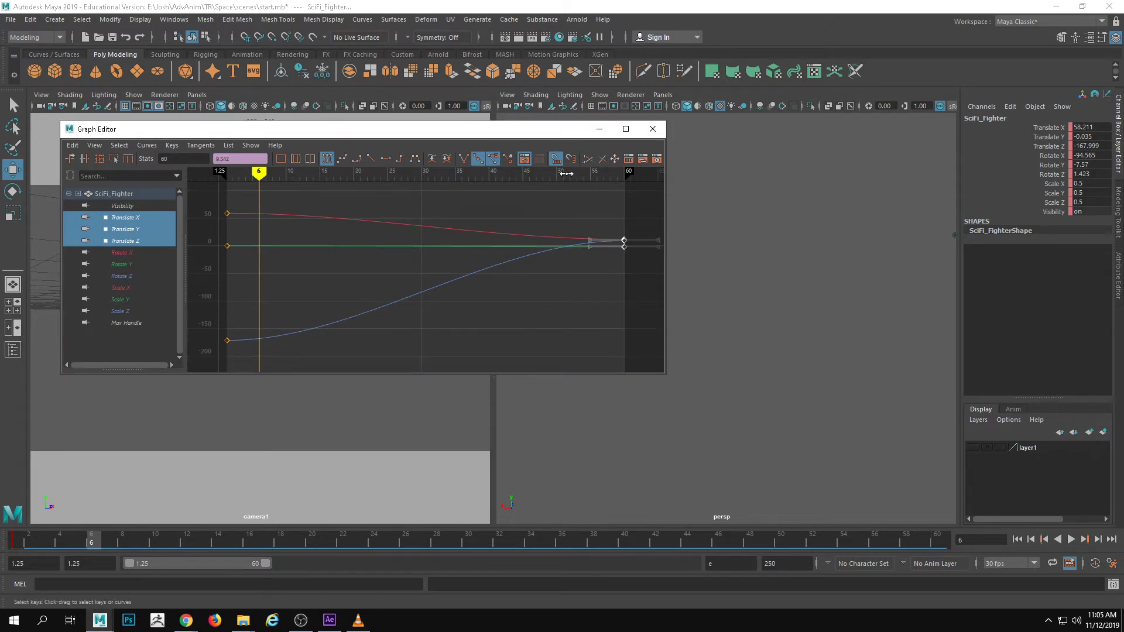
{"action": "left_click", "coordinate": [463, 161]}
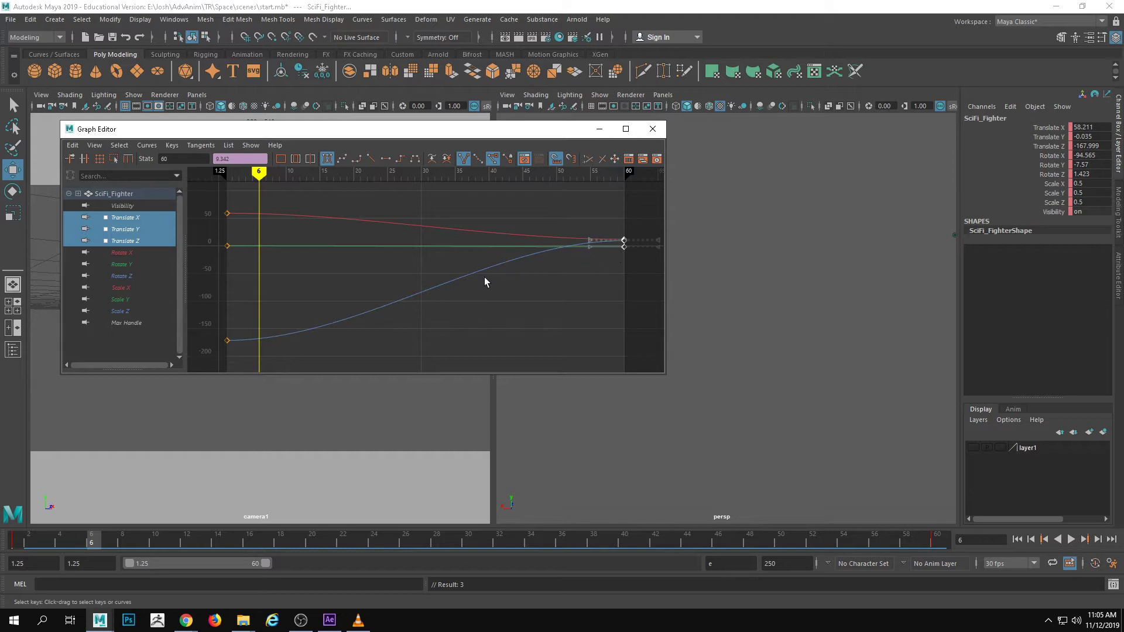
Reshape the incoming tangent of the Translate X key at frame 60 so the curve ends without easing out
{"action": "left_click", "coordinate": [430, 281]}
{"action": "left_click", "coordinate": [135, 230]}
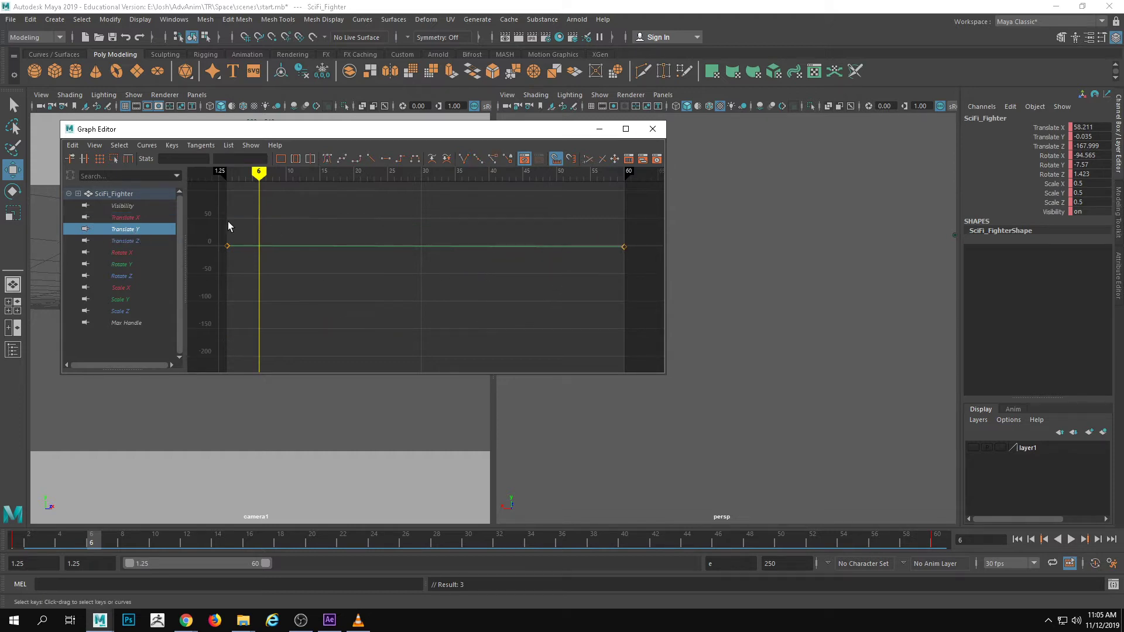
{"action": "left_click", "coordinate": [154, 218]}
{"action": "left_click_drag", "start_coordinate": [625, 322], "coordinate": [585, 321]}
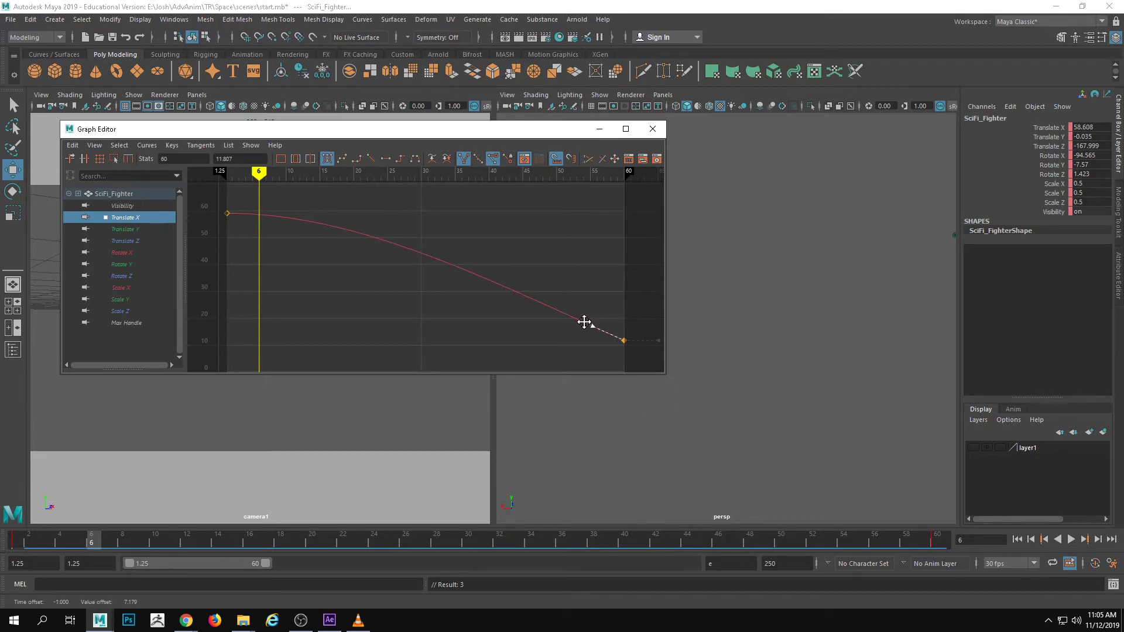
Steepen the incoming tangent of the Translate Z key at frame 60 to remove its ease-out, and close the Graph Editor
{"action": "left_click", "coordinate": [136, 242]}
{"action": "left_click_drag", "start_coordinate": [582, 200], "coordinate": [594, 231]}
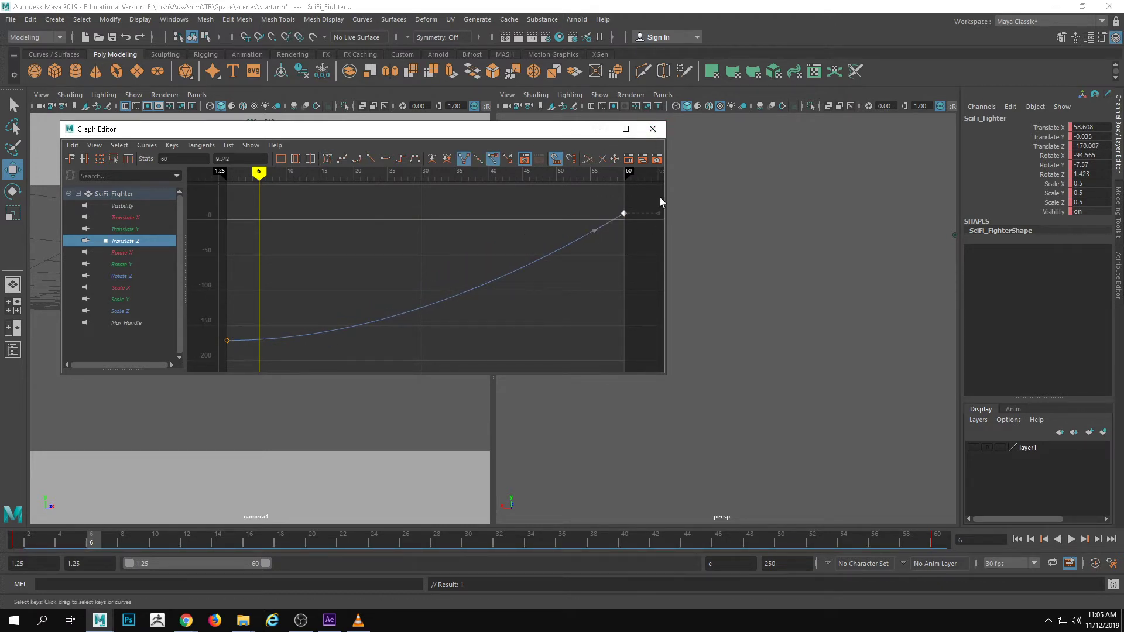
{"action": "left_click", "coordinate": [652, 128]}
Maximize the camera1 view, play back the fighter's flight, and scrub back to the start
{"action": "key", "text": "space"}
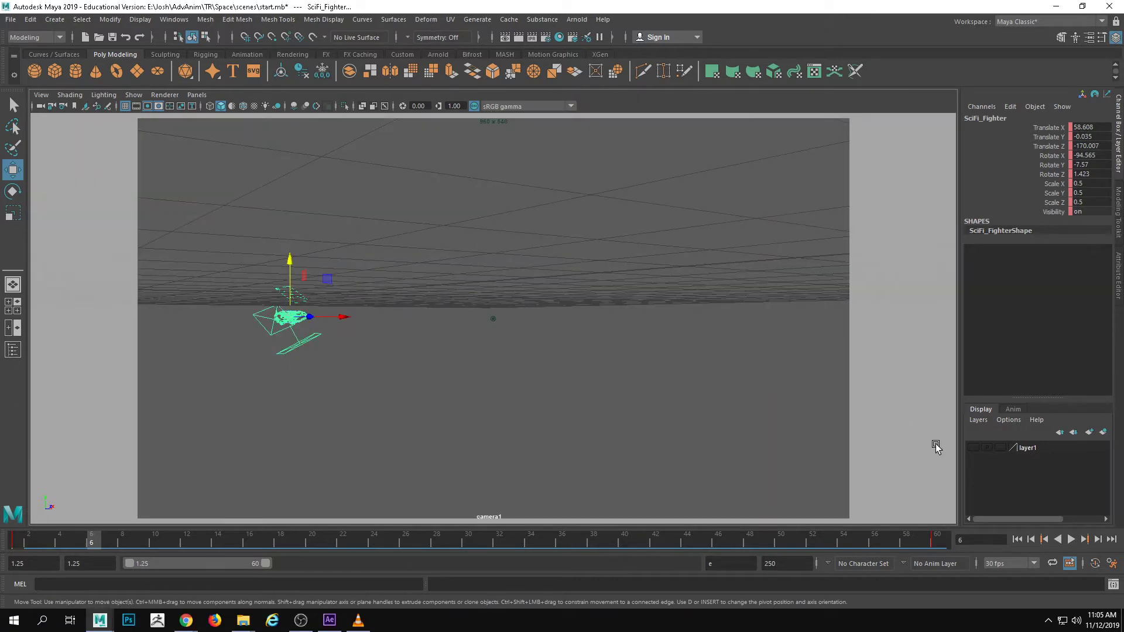
{"action": "left_click", "coordinate": [1071, 540]}
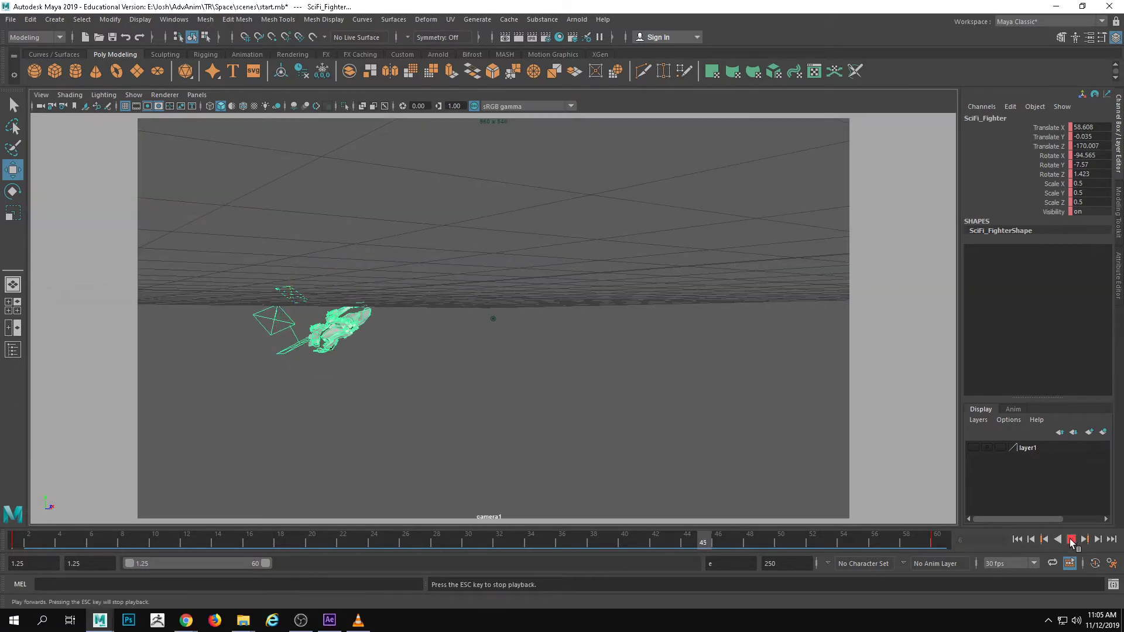
{"action": "left_click", "coordinate": [1068, 542]}
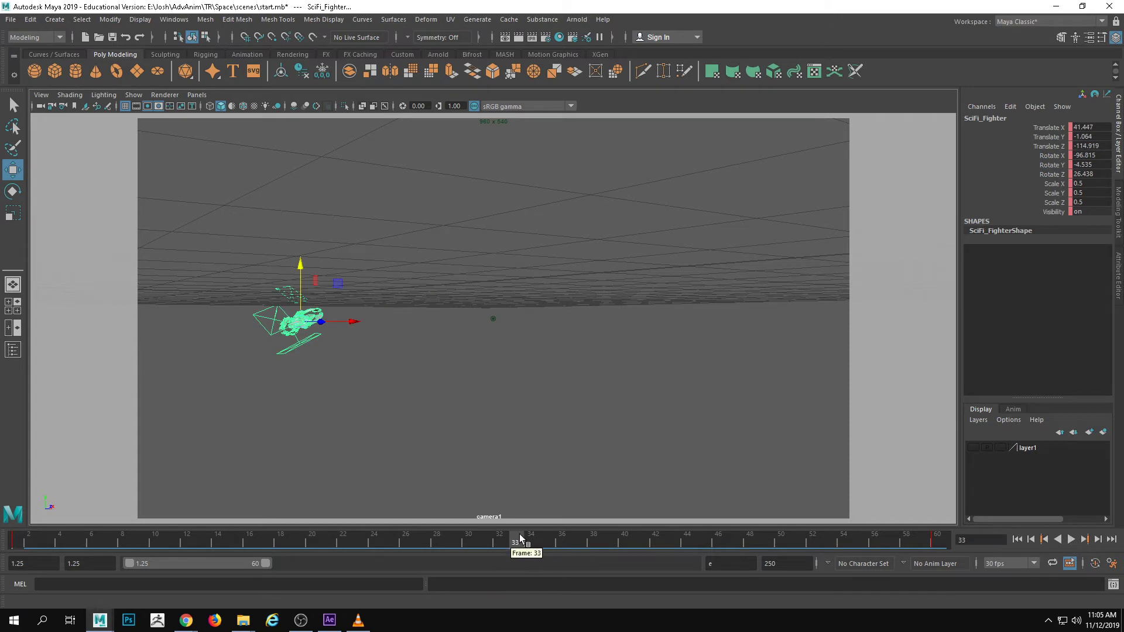
{"action": "left_click_drag", "start_coordinate": [519, 536], "coordinate": [16, 527]}
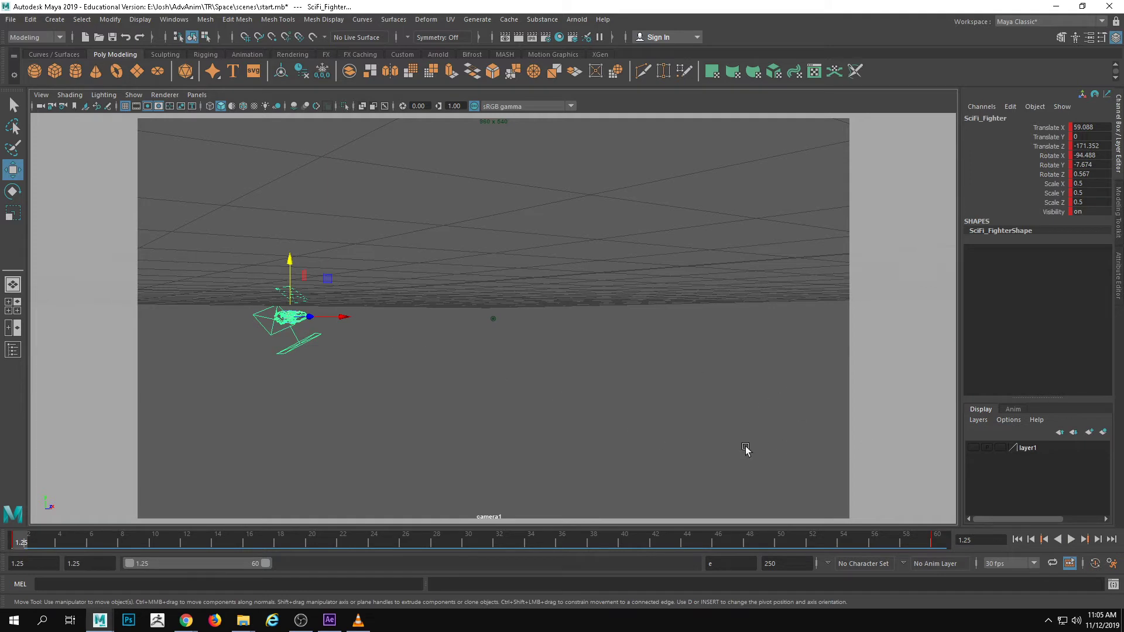
Scrub to frame 60, toggle layer1's visibility on and off, and return to the start with nothing selected
{"action": "middle_click_drag", "start_coordinate": [514, 408], "coordinate": [551, 407], "text": "alt"}
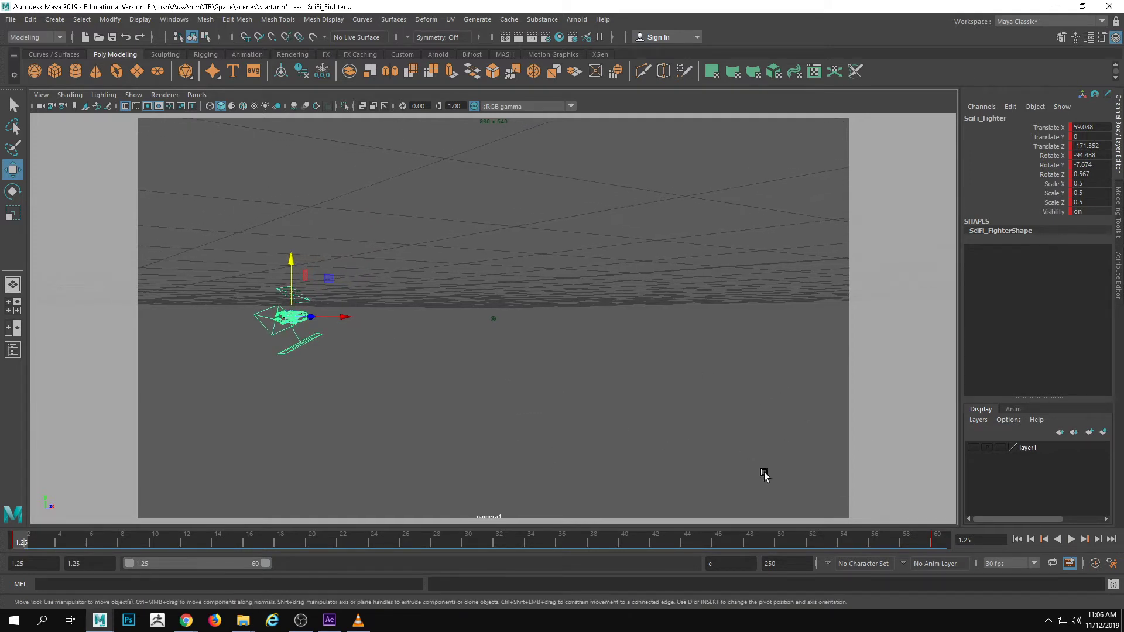
{"action": "left_click_drag", "start_coordinate": [755, 542], "coordinate": [936, 542]}
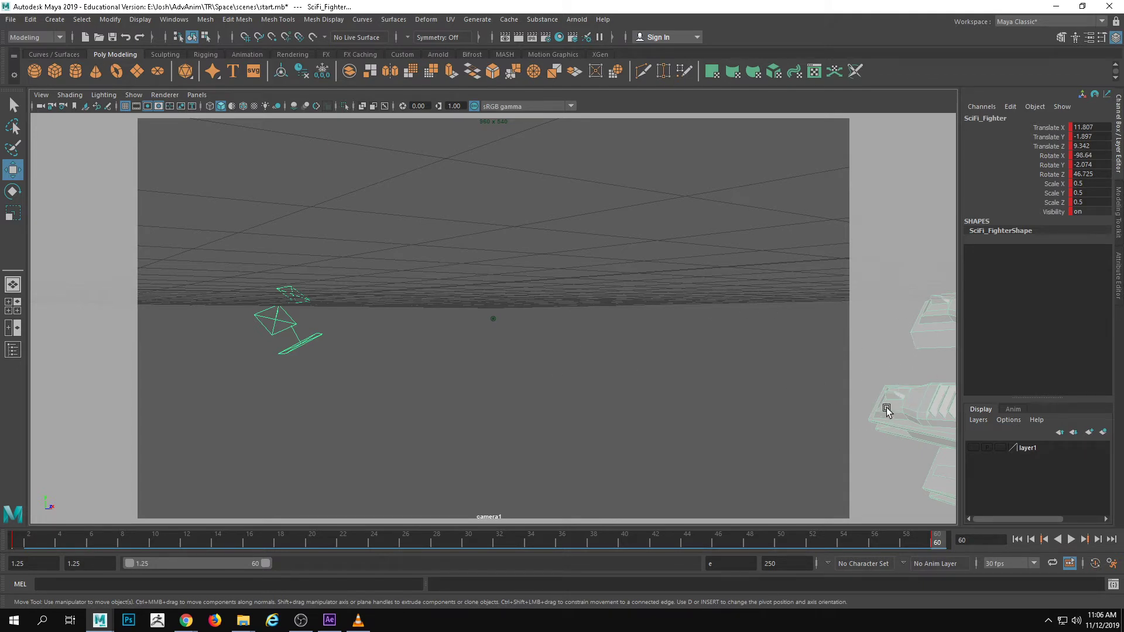
{"action": "left_click", "coordinate": [973, 448]}
{"action": "left_click", "coordinate": [974, 448]}
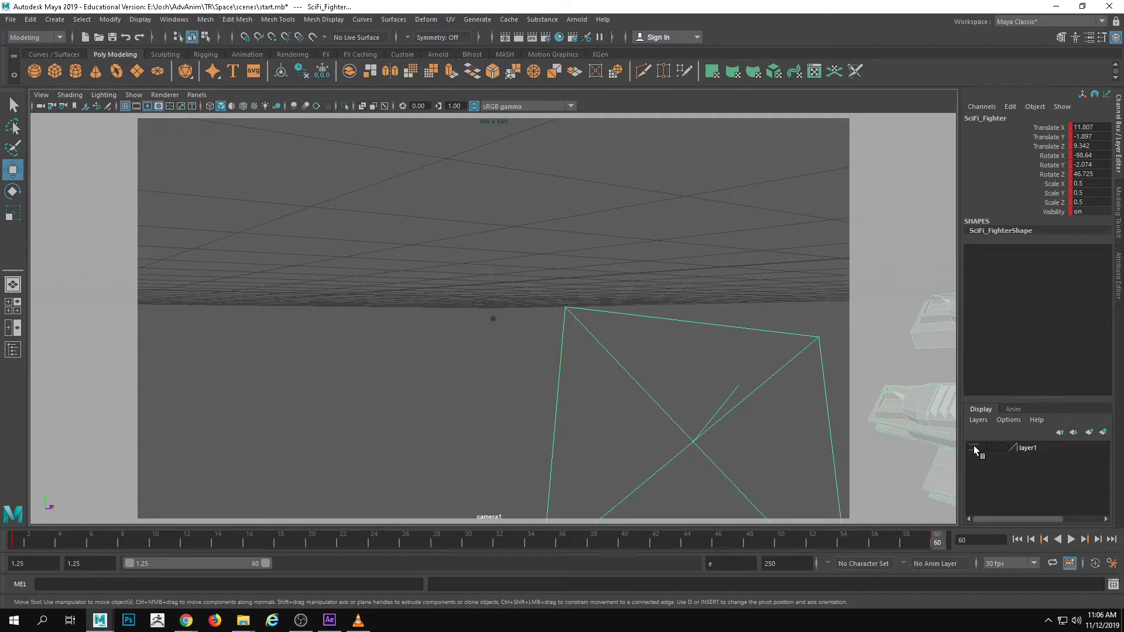
{"action": "left_click", "coordinate": [360, 310]}
{"action": "left_click_drag", "start_coordinate": [264, 538], "coordinate": [19, 538]}
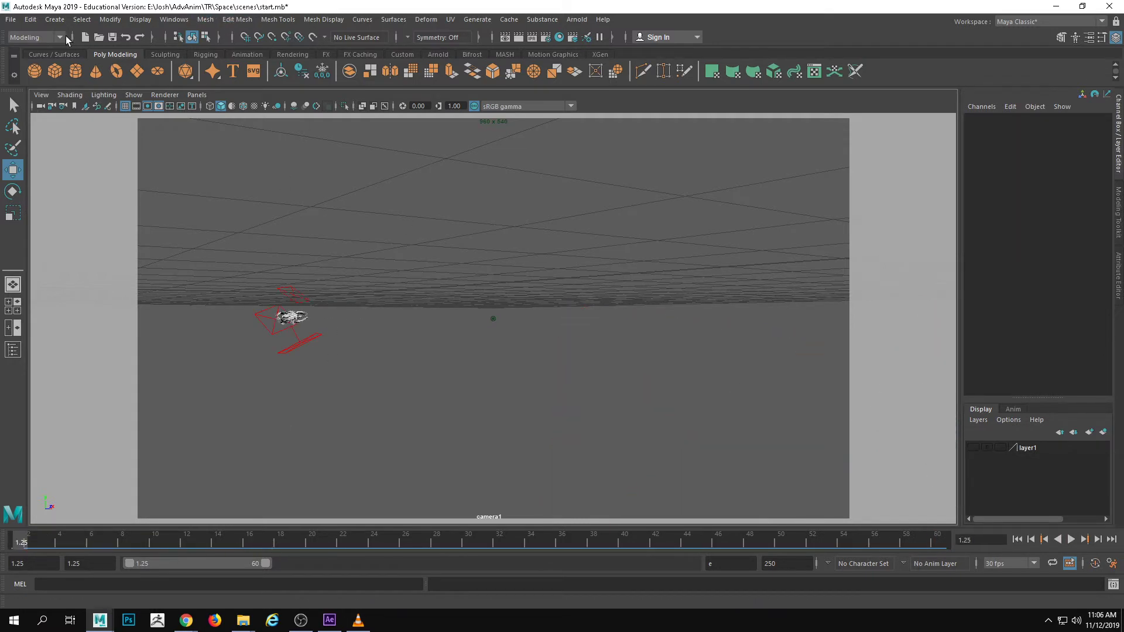
Switch to the Rendering menu set and open the Render Sequence options, browsing the alternate output location without choosing a folder
{"action": "left_click", "coordinate": [60, 37]}
{"action": "left_click", "coordinate": [29, 98]}
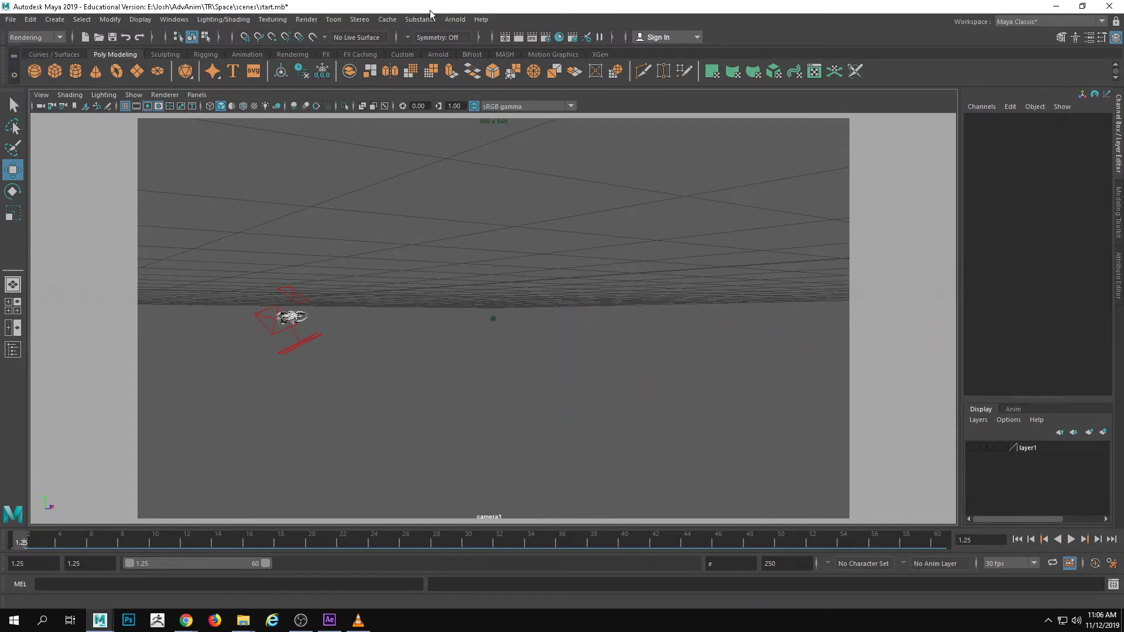
{"action": "left_click", "coordinate": [306, 19]}
{"action": "left_click", "coordinate": [423, 174]}
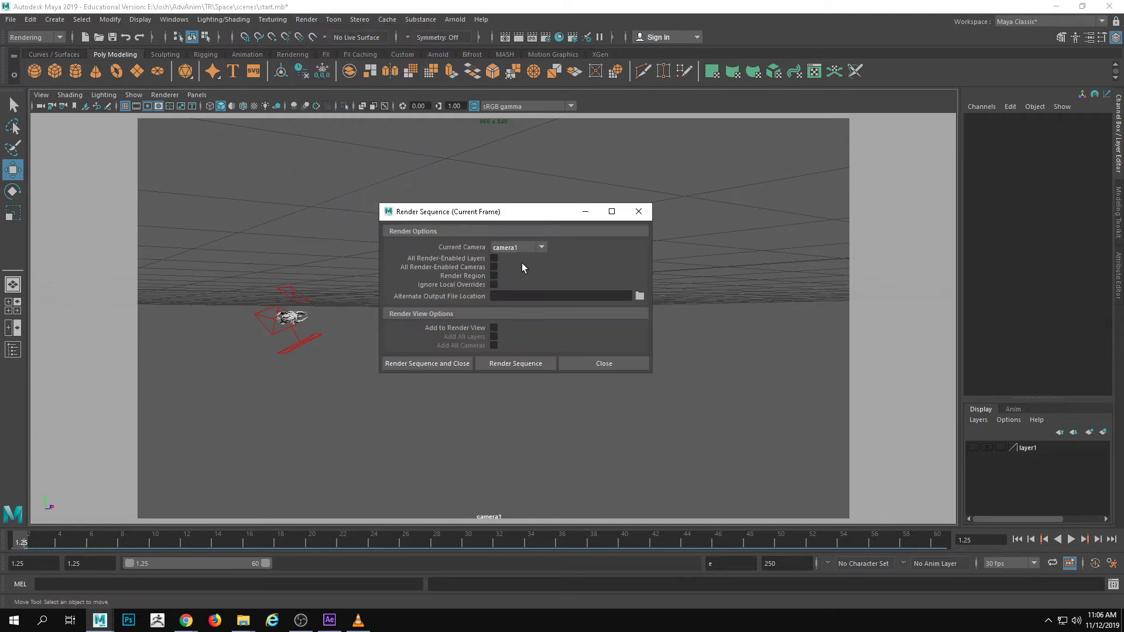
{"action": "left_click", "coordinate": [640, 296]}
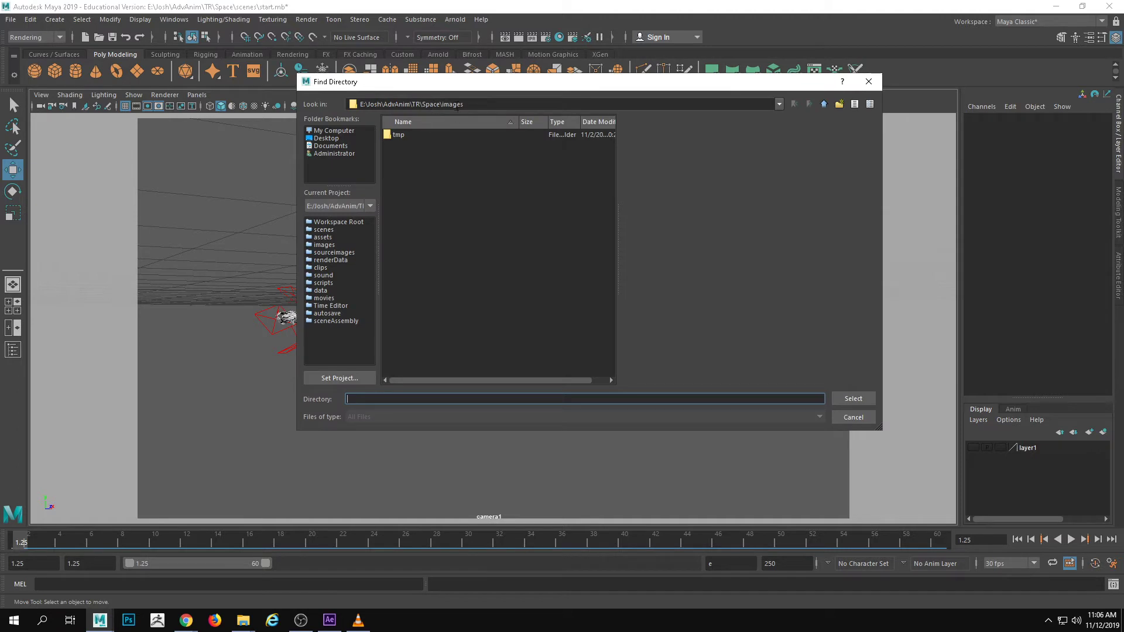
{"action": "left_click", "coordinate": [853, 416]}
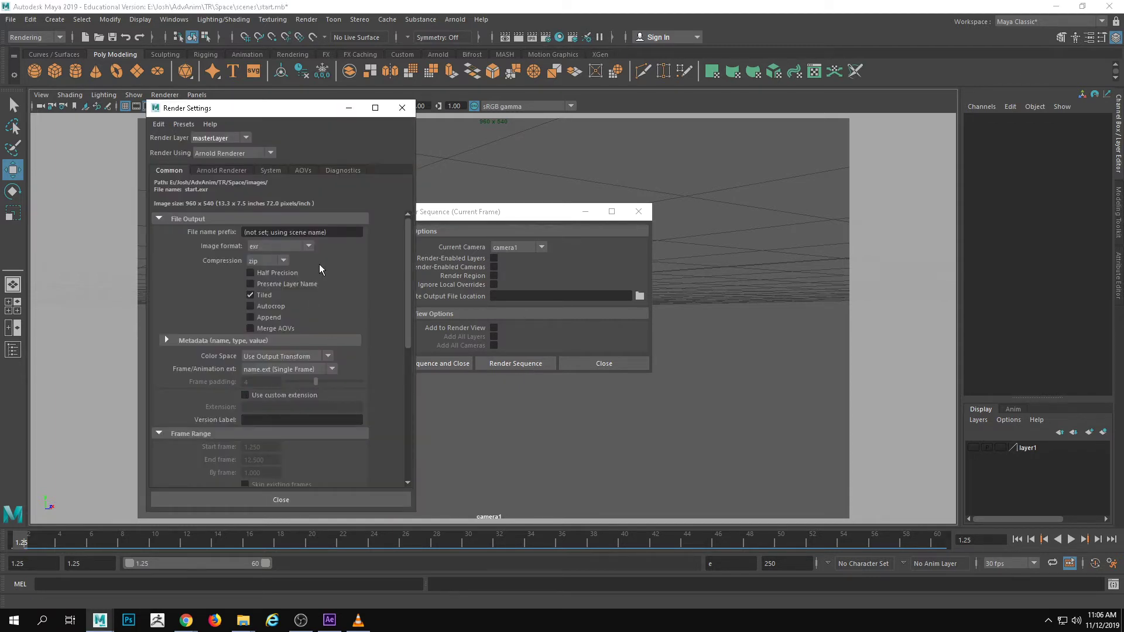
Set the render output's frame naming to name_#.ext and its frame range to 1 through 60
{"action": "left_click", "coordinate": [287, 370]}
{"action": "left_click", "coordinate": [276, 453]}
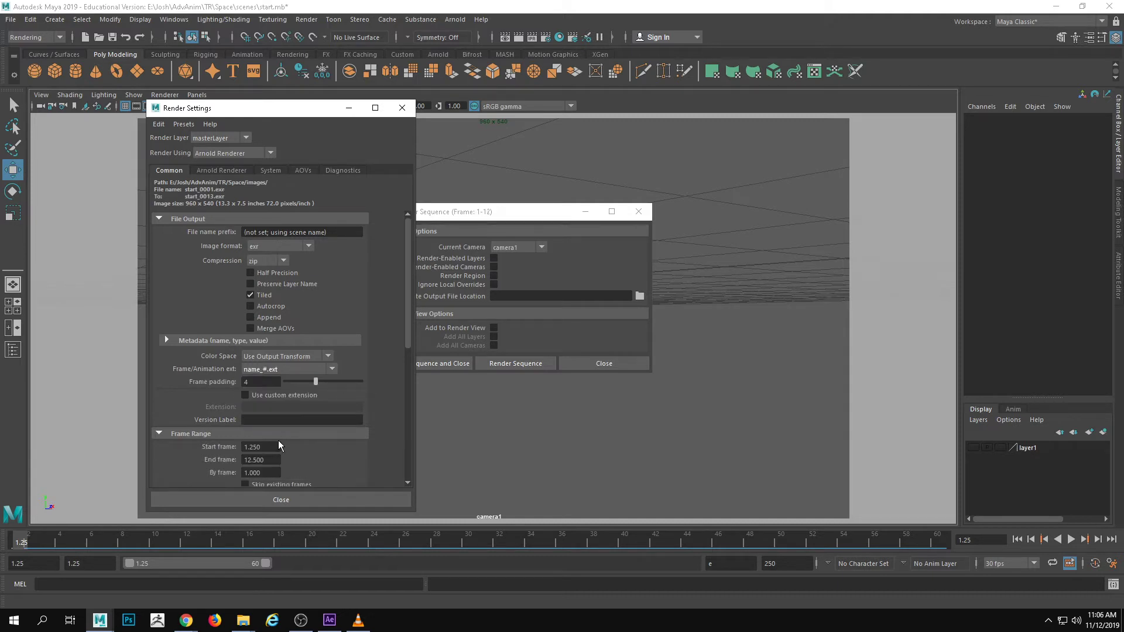
{"action": "scroll", "coordinate": [292, 386], "scroll_direction": "down", "scroll_amount": 3}
{"action": "left_click_drag", "start_coordinate": [268, 377], "coordinate": [180, 372]}
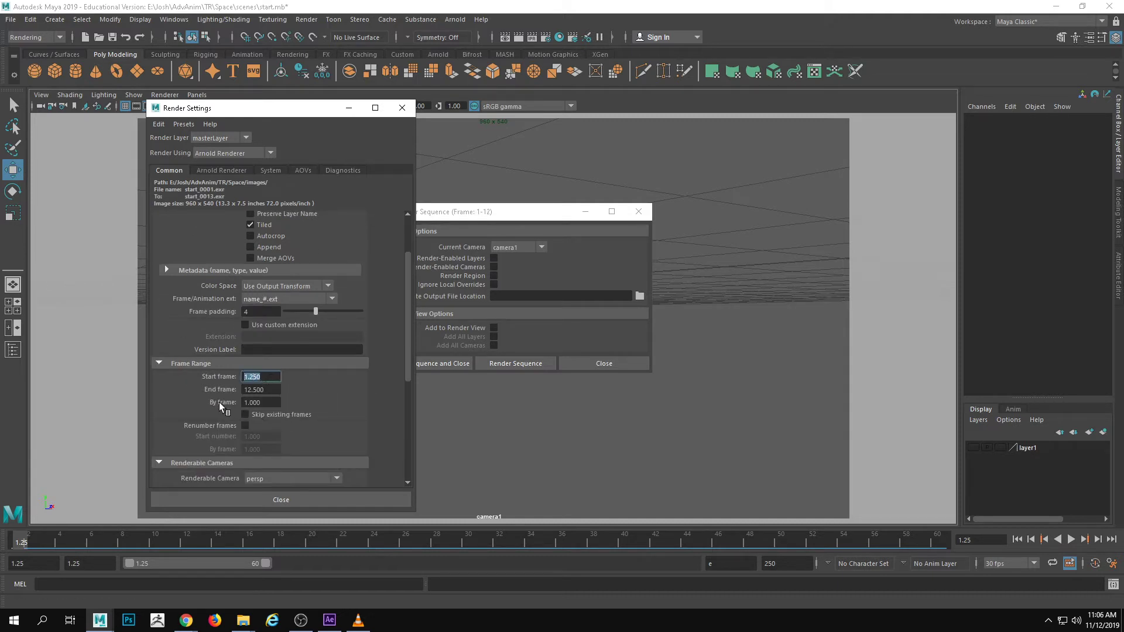
{"action": "type", "text": "1"}
{"action": "key", "text": "Tab"}
{"action": "type", "text": "60"}
Choose a different renderable camera for the sequence and close the Render Settings
{"action": "scroll", "coordinate": [327, 460], "scroll_direction": "down", "scroll_amount": 4}
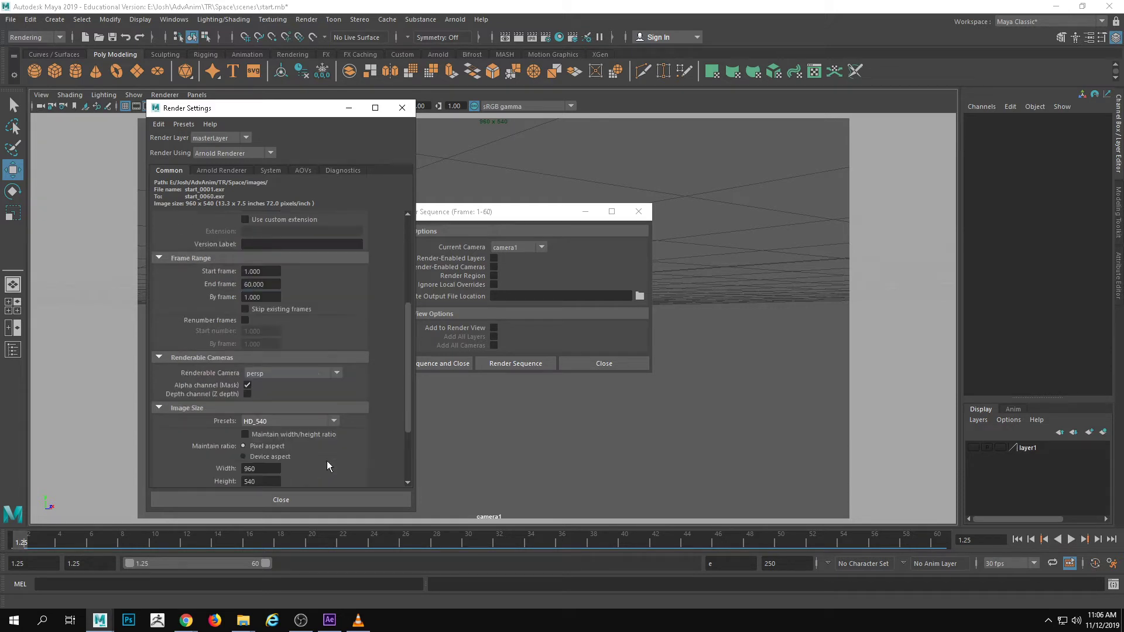
{"action": "left_click", "coordinate": [284, 373]}
{"action": "left_click", "coordinate": [283, 400]}
{"action": "left_click", "coordinate": [281, 501]}
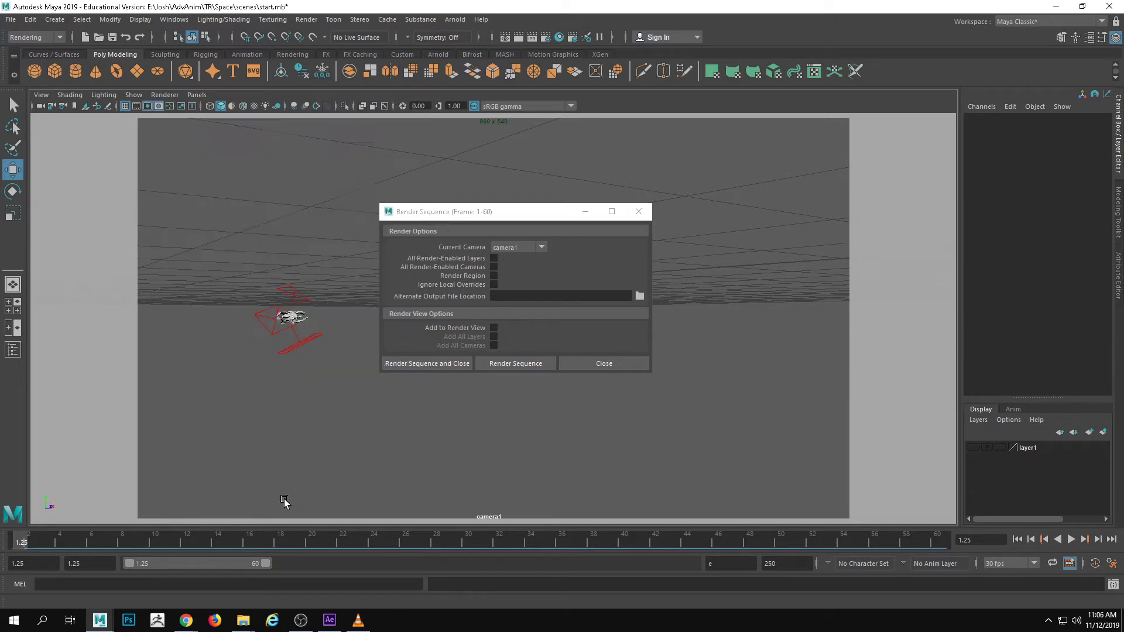
Start rendering the frame 1–60 sequence from camera1
{"action": "left_click", "coordinate": [517, 363]}
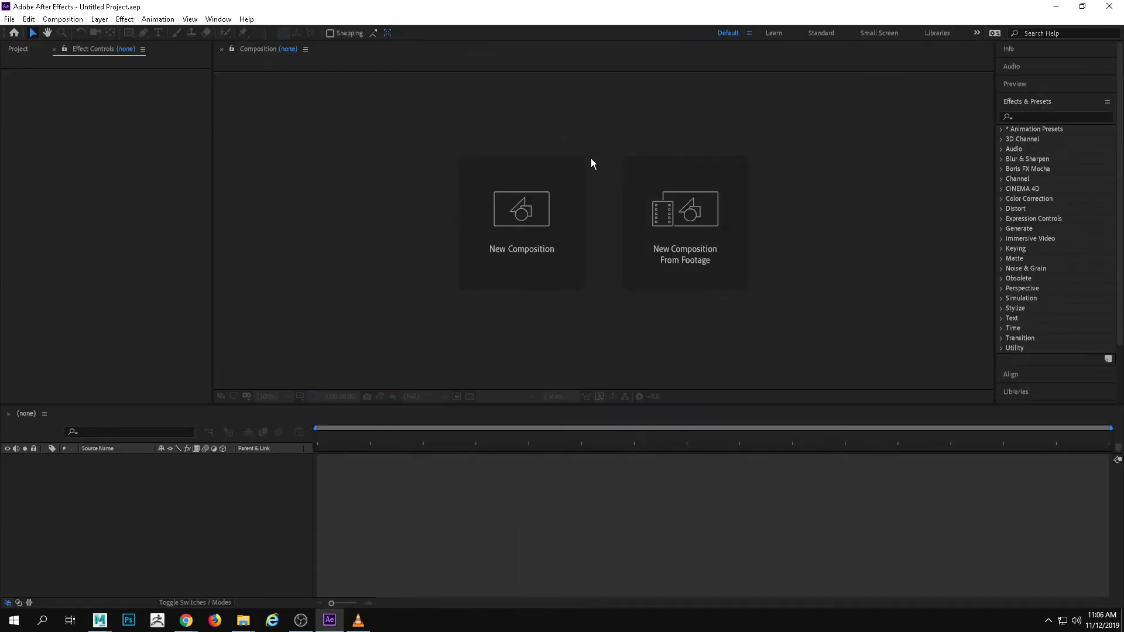
In After Effects, start a new composition and set its width to 960 px with the 16:9 aspect ratio locked
{"action": "left_click", "coordinate": [562, 193]}
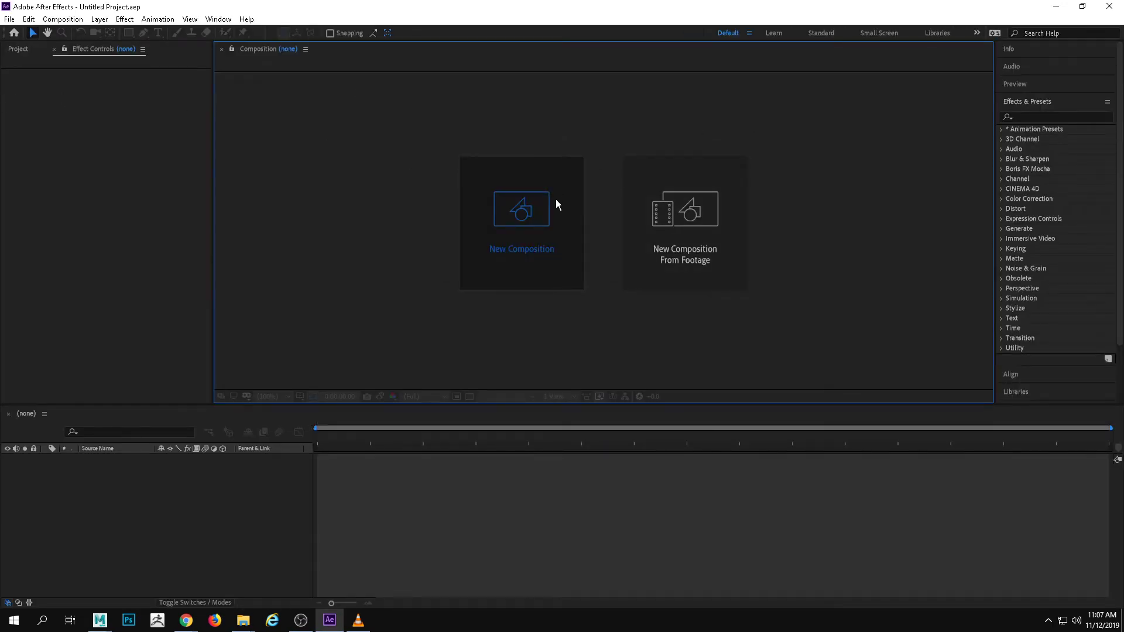
{"action": "left_click", "coordinate": [557, 204]}
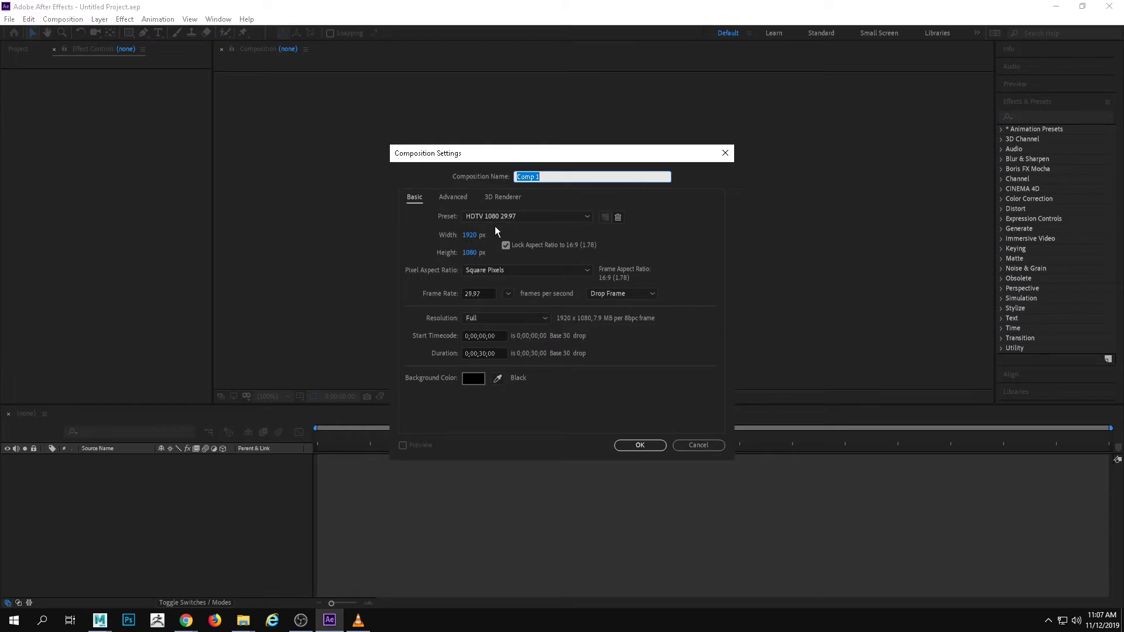
{"action": "left_click", "coordinate": [470, 234]}
{"action": "type", "text": "960"}
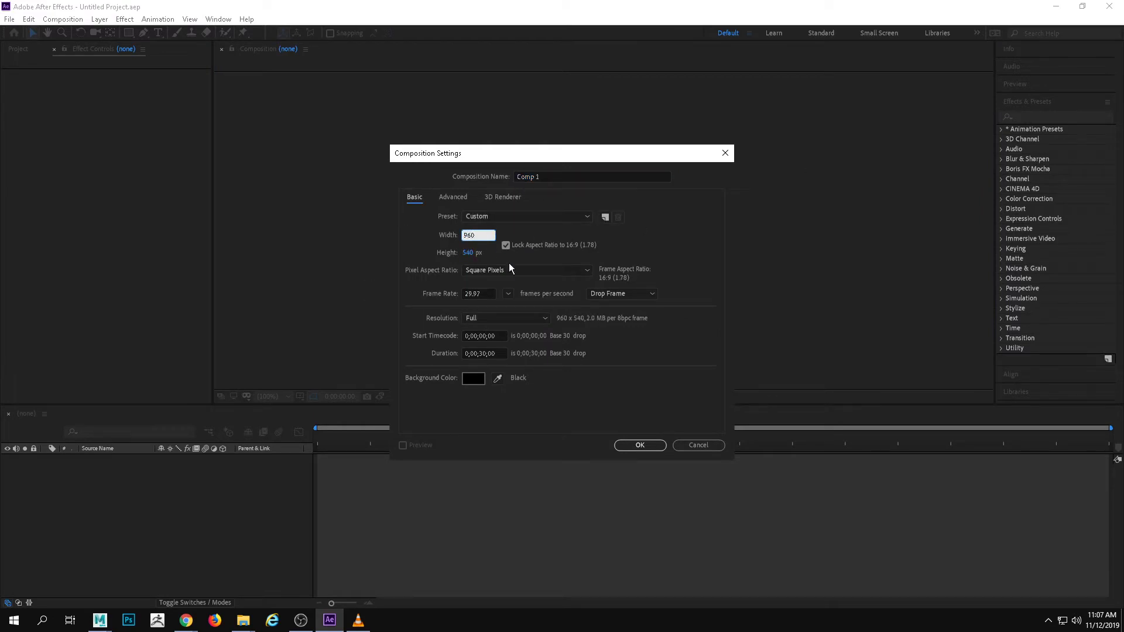
Set the new composition's frame rate to 30 fps and its duration to 5 seconds, and create it
{"action": "left_click", "coordinate": [508, 294]}
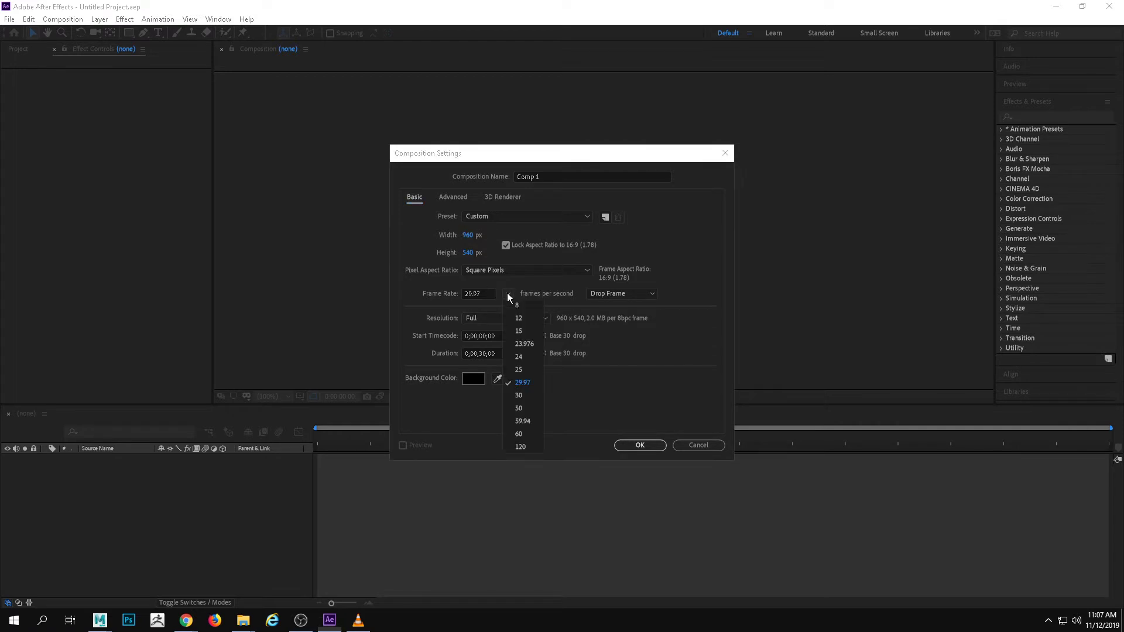
{"action": "left_click", "coordinate": [529, 393]}
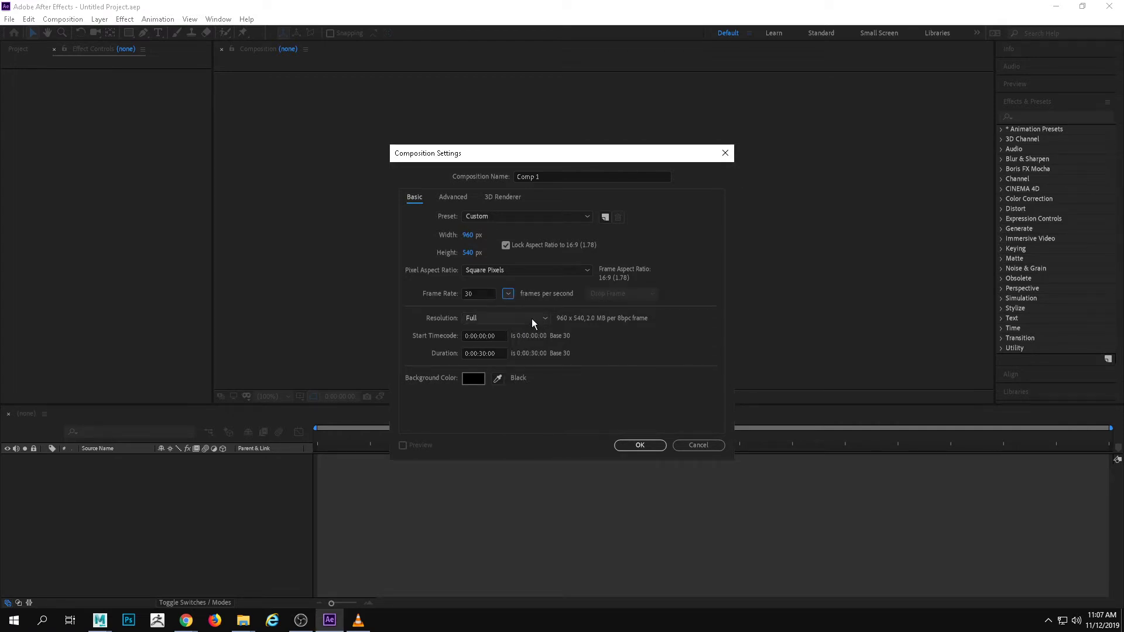
{"action": "left_click", "coordinate": [494, 352]}
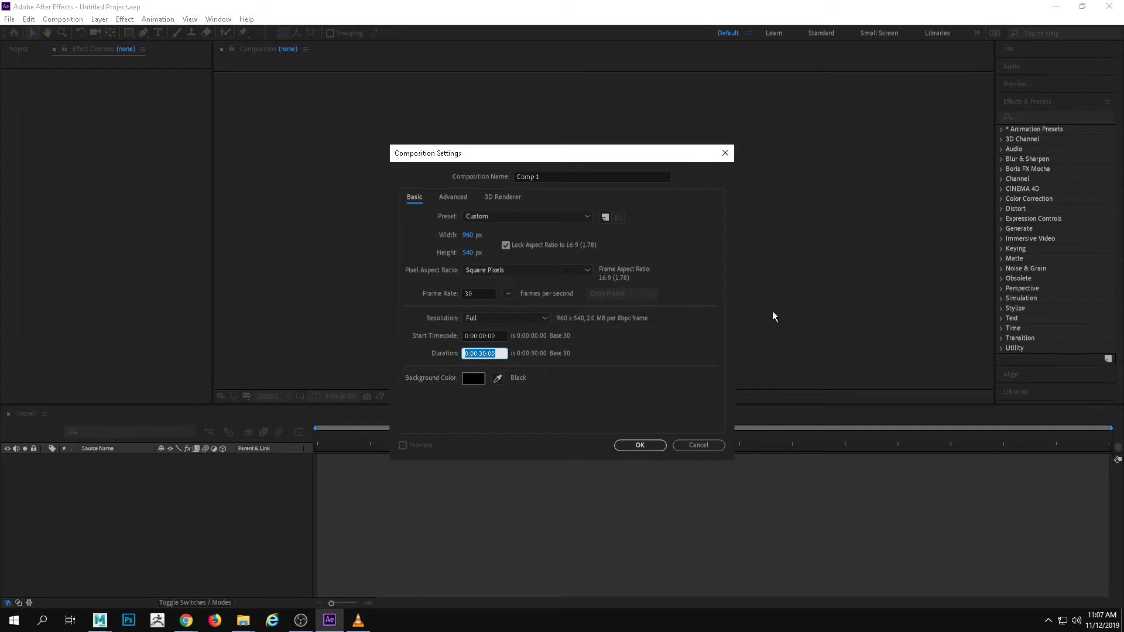
{"action": "key", "text": "Left"}
{"action": "left_click", "coordinate": [651, 443]}
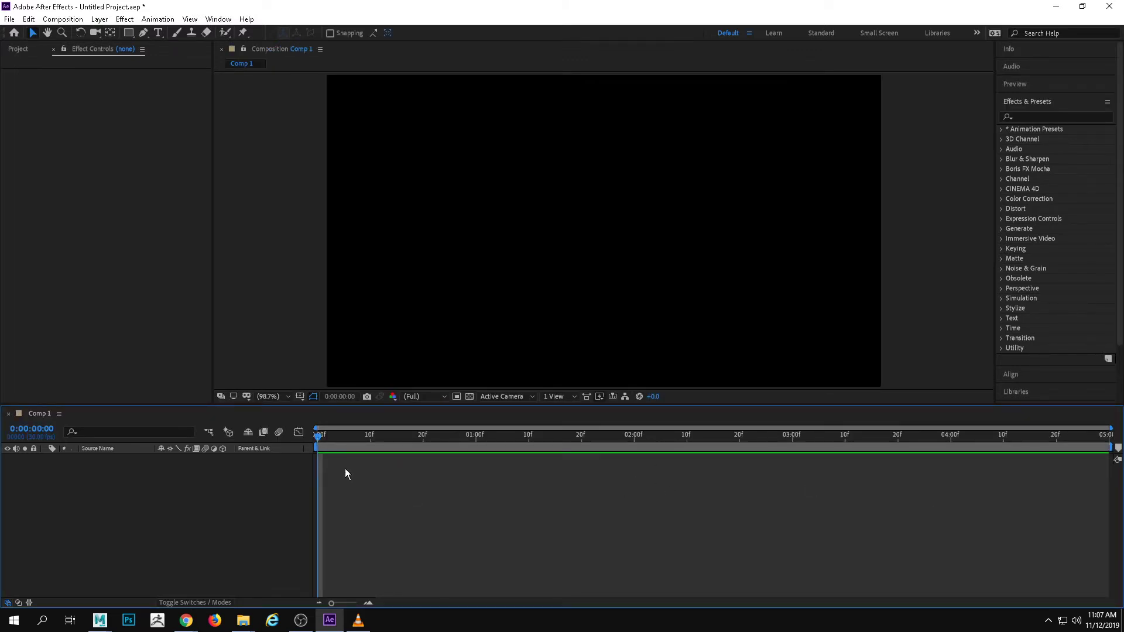
Scrub through the empty composition to its end and return to the first frame
{"action": "left_click_drag", "start_coordinate": [318, 440], "coordinate": [1121, 440]}
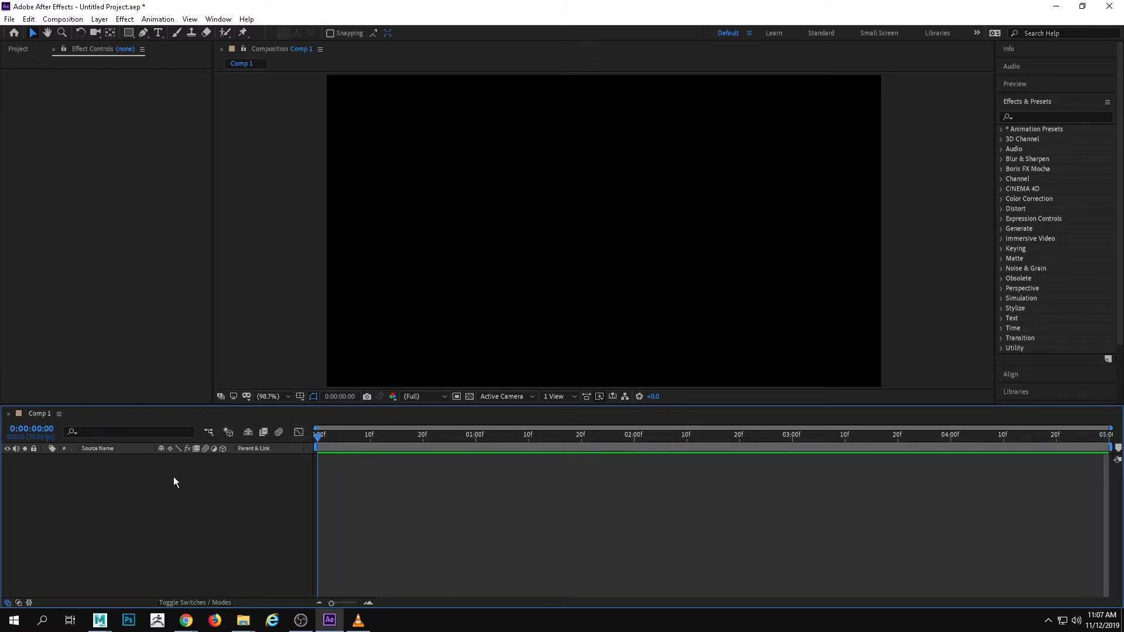
{"action": "key", "text": "Home"}
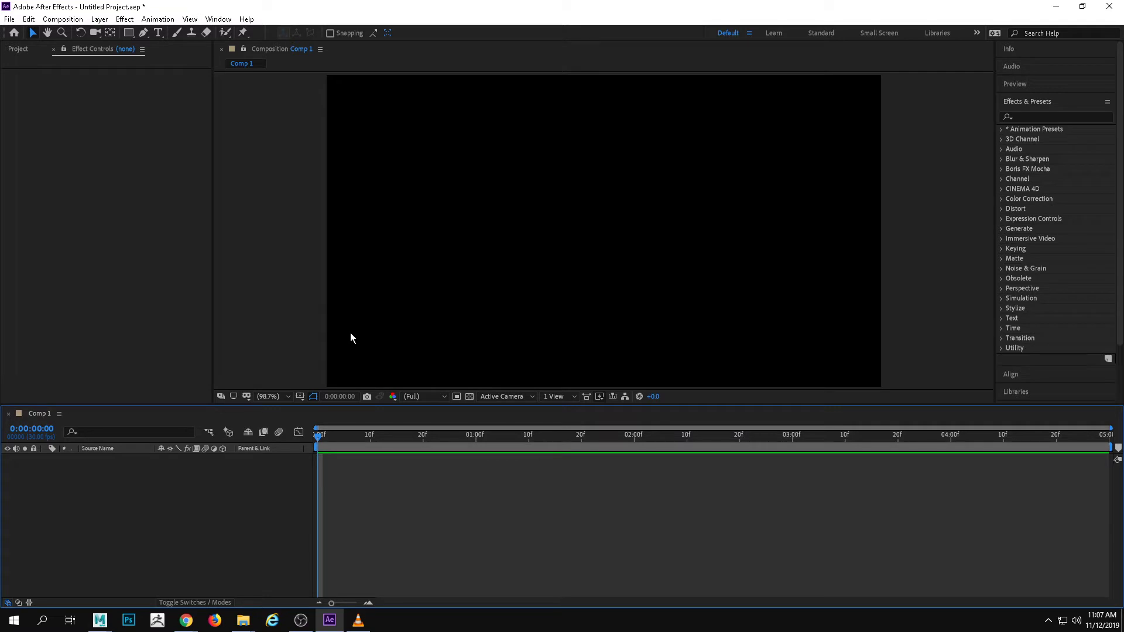
Begin adding a new solid layer to Comp 1
{"action": "right_click", "coordinate": [155, 488]}
{"action": "mouse_move", "coordinate": [209, 359]}
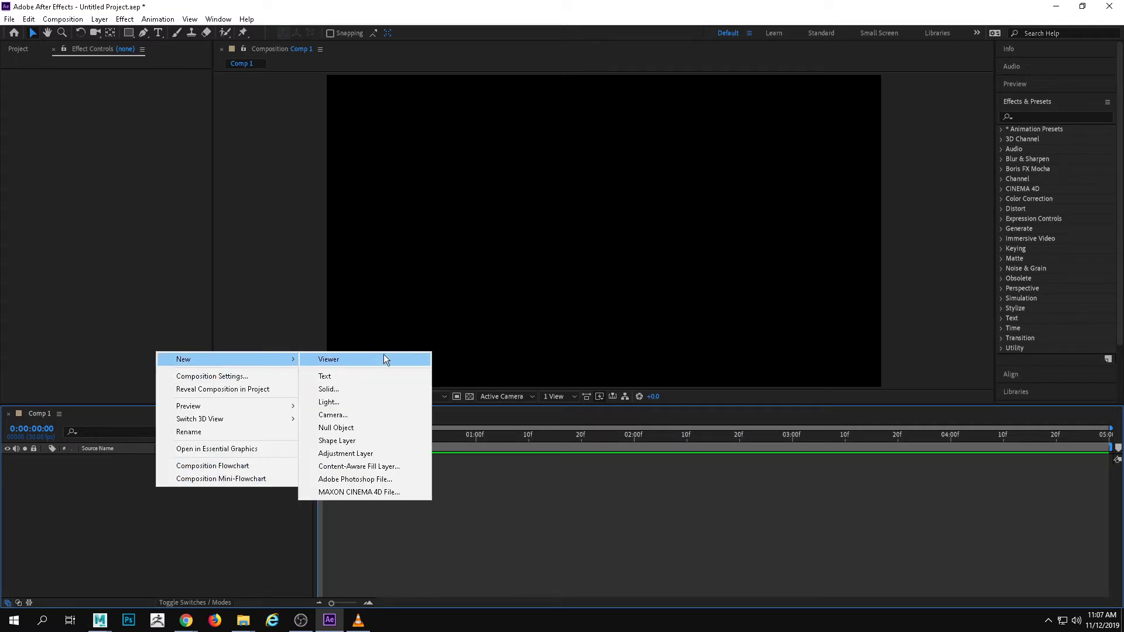
{"action": "left_click", "coordinate": [379, 388]}
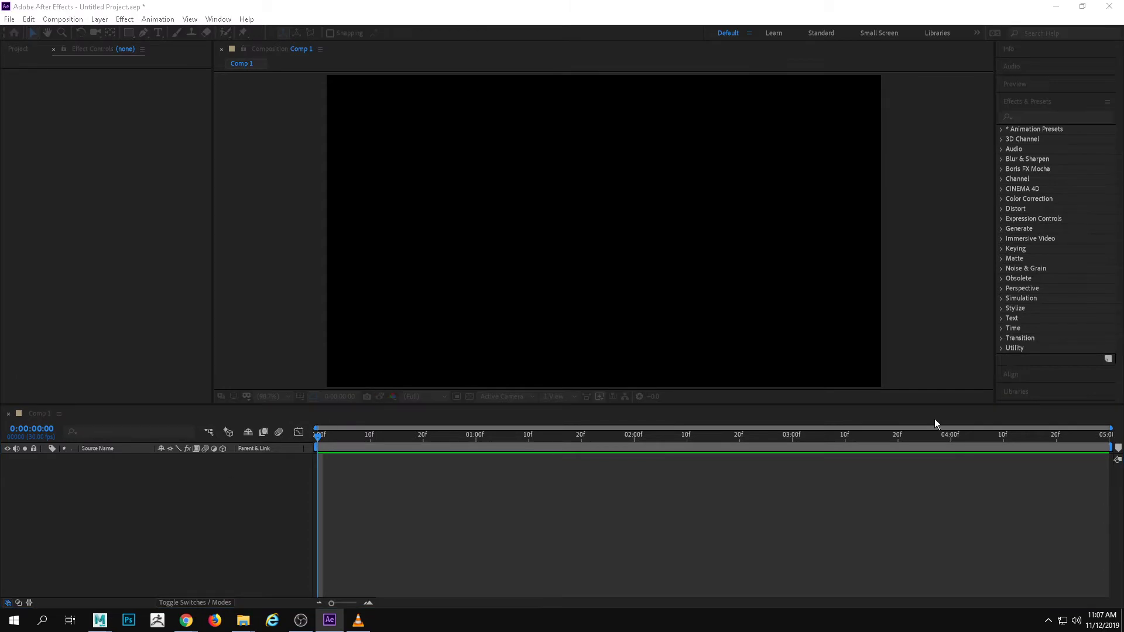
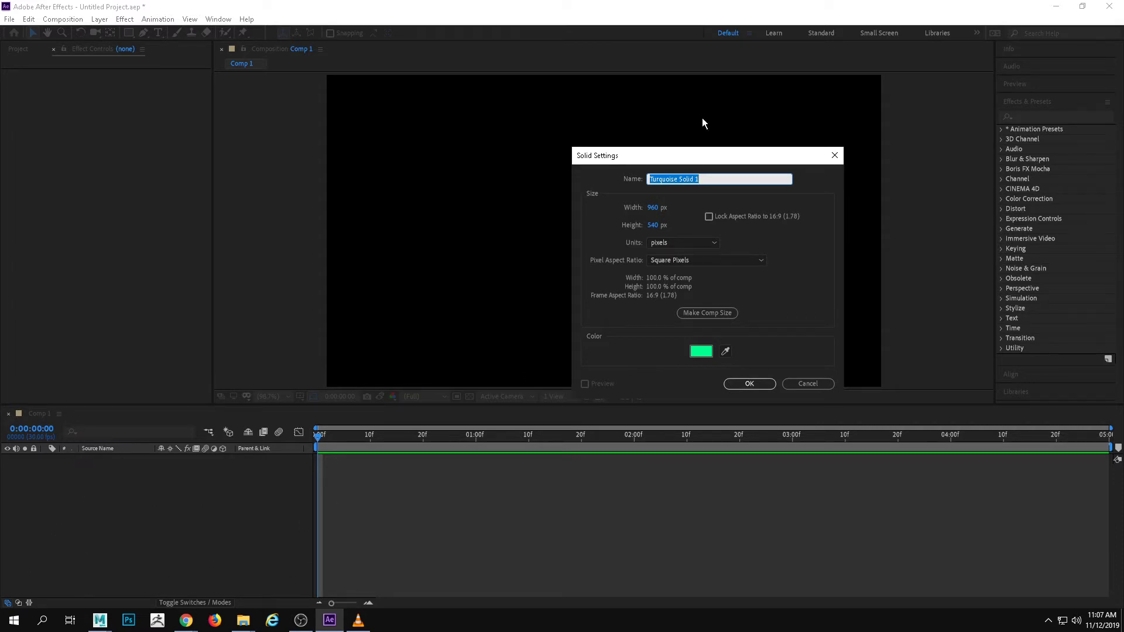
Make the new solid black, name it background, and add it to the composition
{"action": "left_click", "coordinate": [712, 349]}
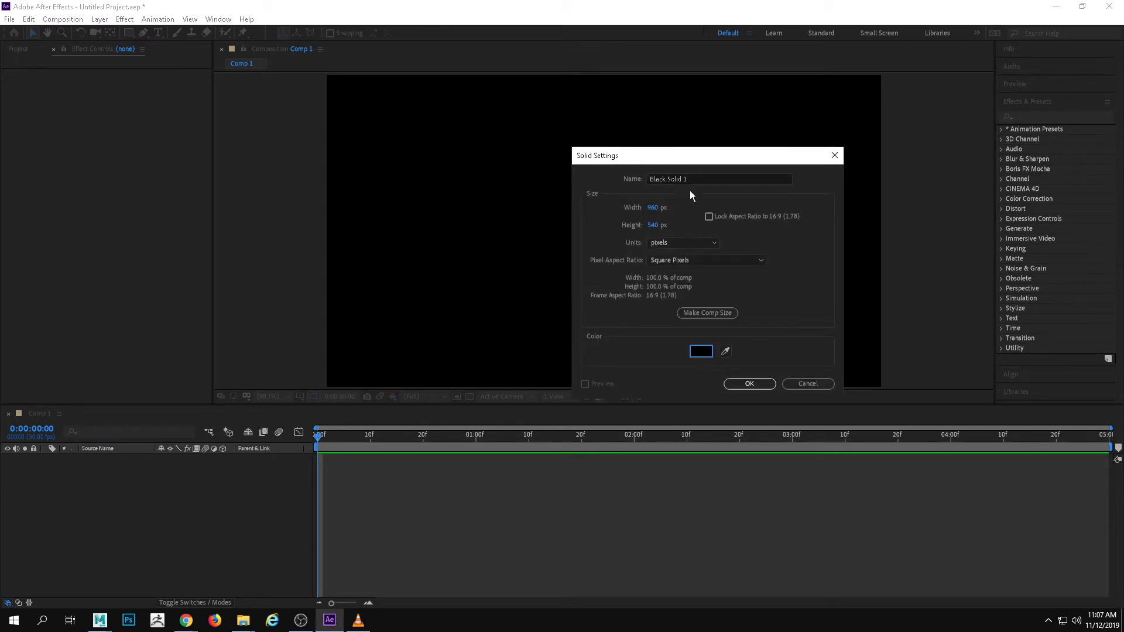
{"action": "left_click_drag", "start_coordinate": [691, 179], "coordinate": [560, 181]}
{"action": "type", "text": "ba"}
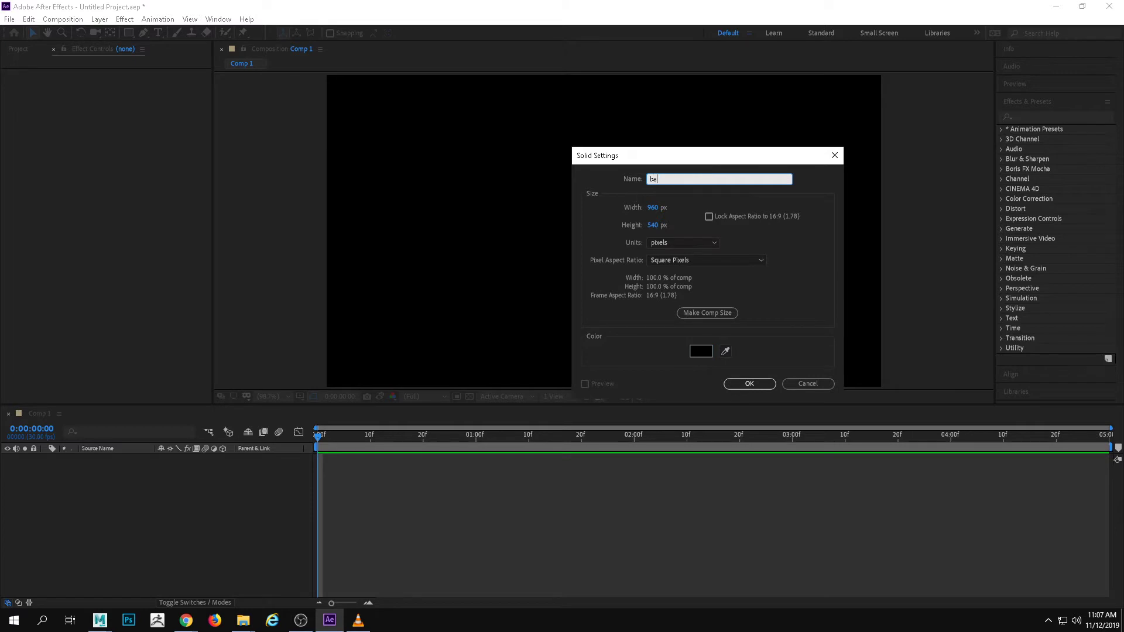
{"action": "type", "text": "ckground"}
{"action": "key", "text": "Return"}
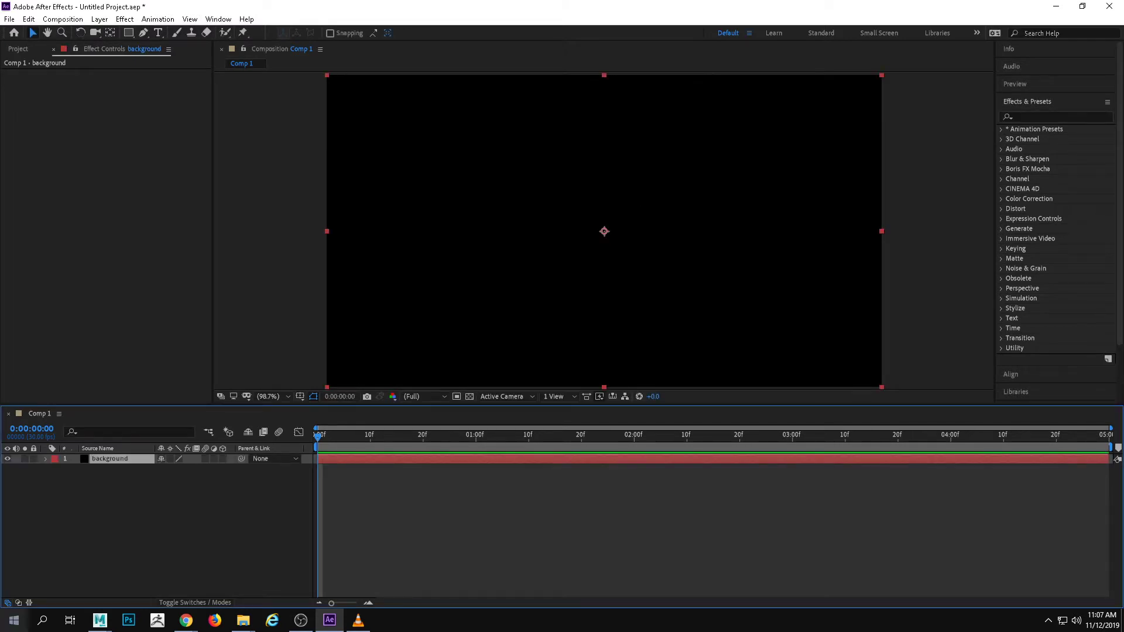
{"action": "key", "text": "Tab"}
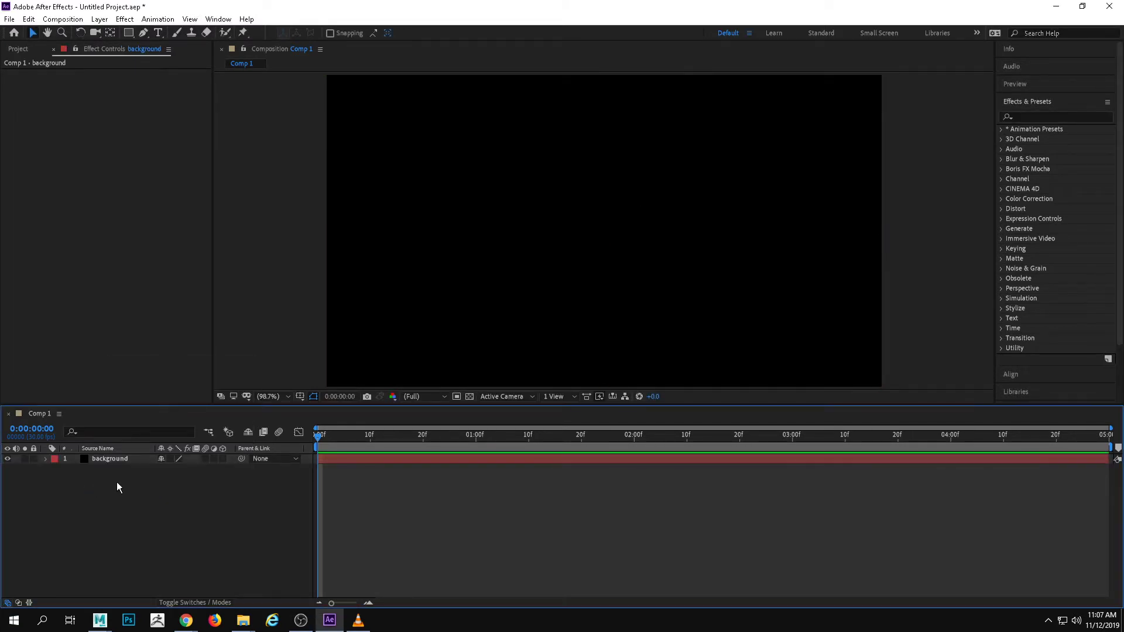
Add a white solid layer named stars above the background layer
{"action": "right_click", "coordinate": [117, 479]}
{"action": "mouse_move", "coordinate": [213, 353]}
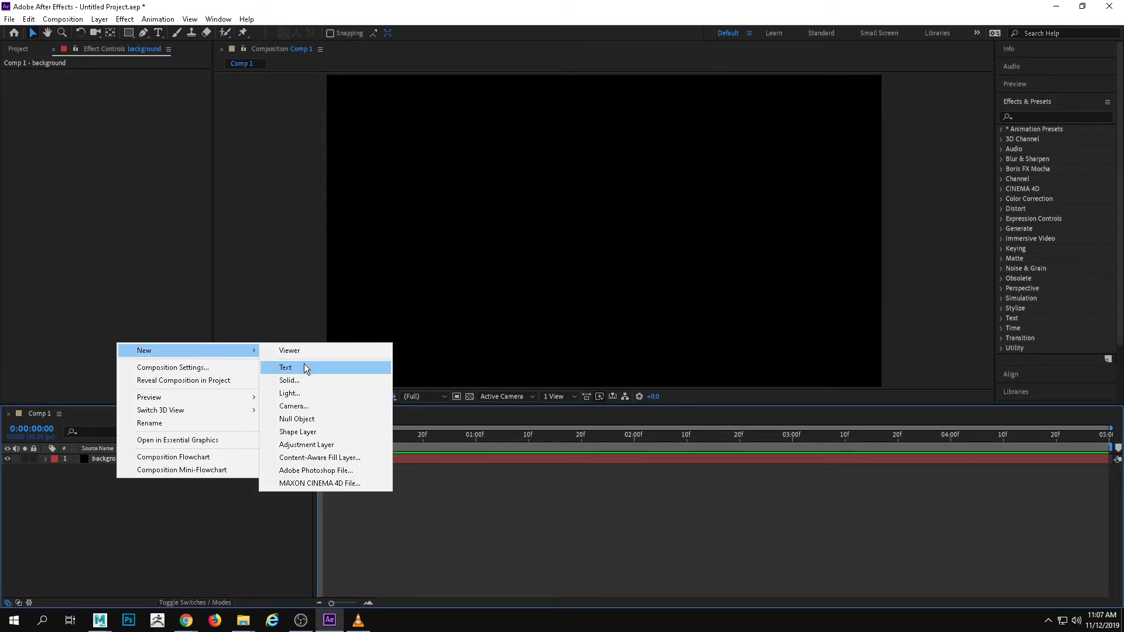
{"action": "left_click", "coordinate": [308, 382]}
{"action": "left_click", "coordinate": [702, 353]}
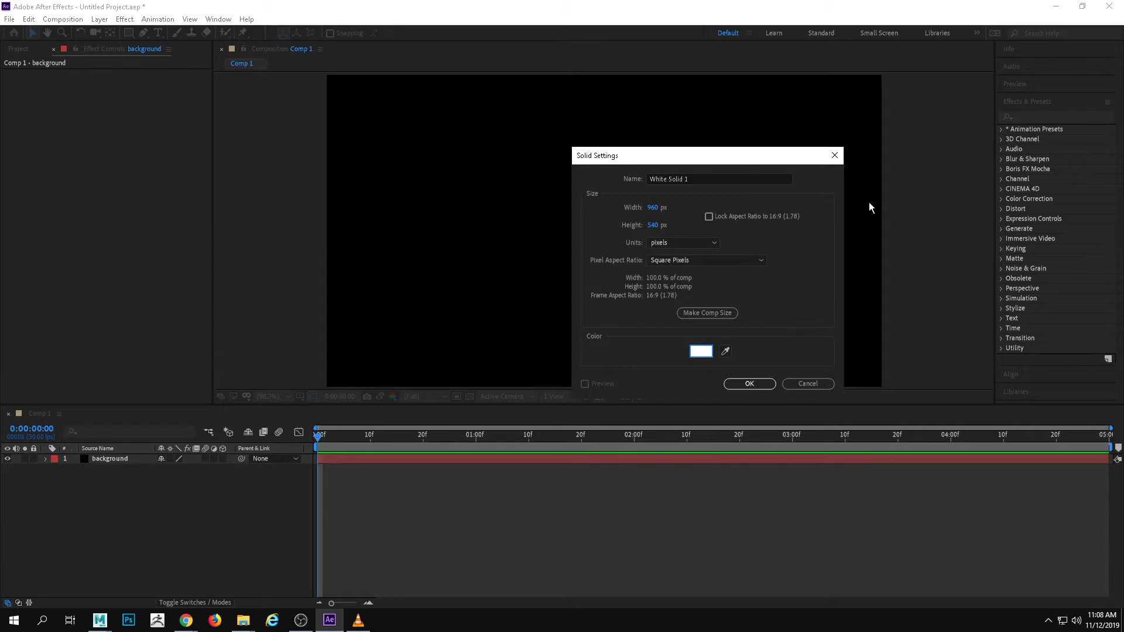
{"action": "left_click", "coordinate": [781, 179]}
{"action": "type", "text": "stars"}
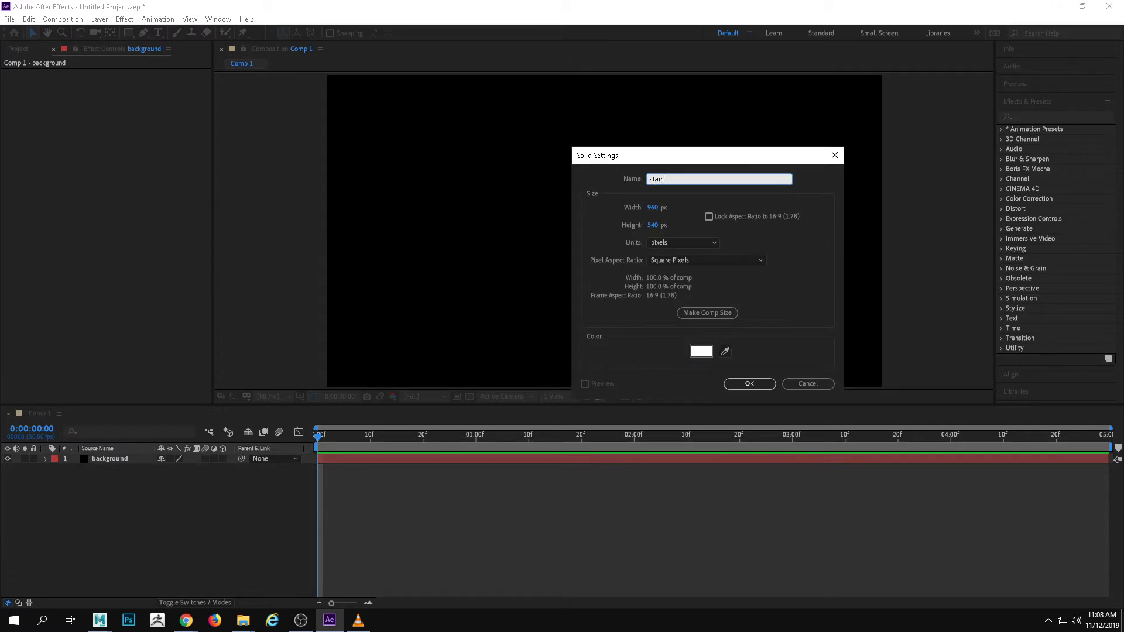
{"action": "key", "text": "Return"}
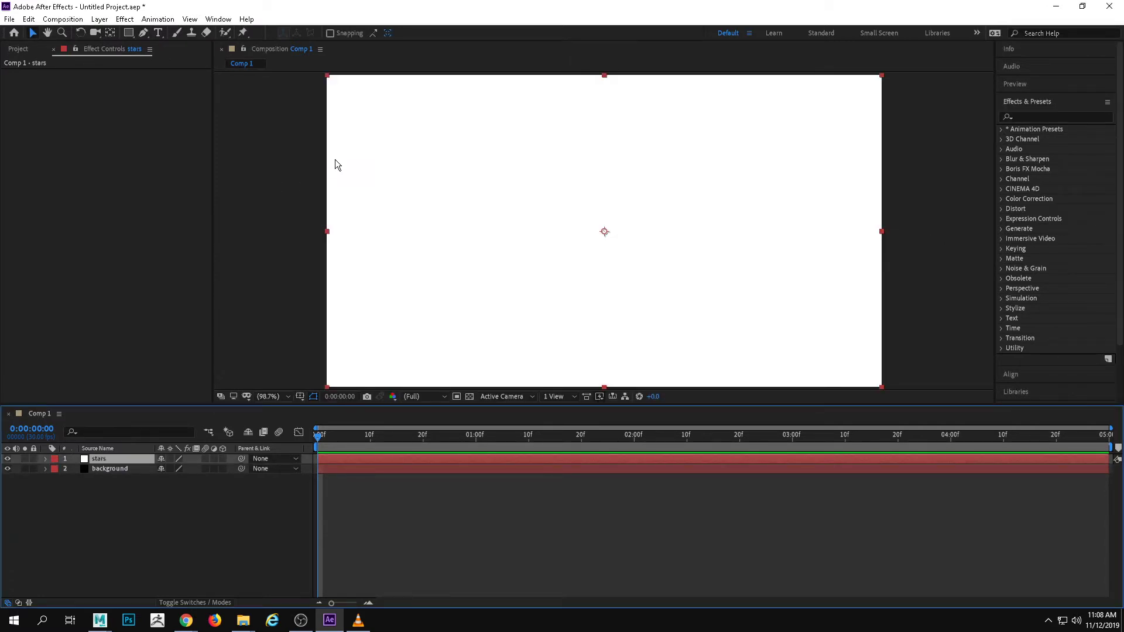
{"action": "left_click", "coordinate": [1062, 115]}
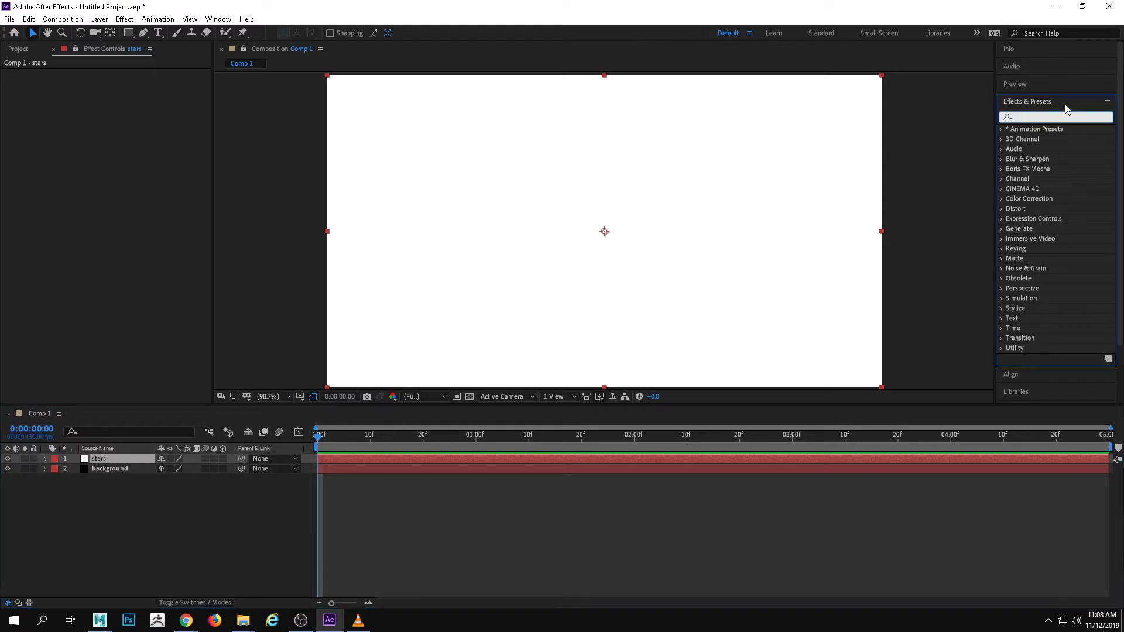
{"action": "type", "text": "ccst"}
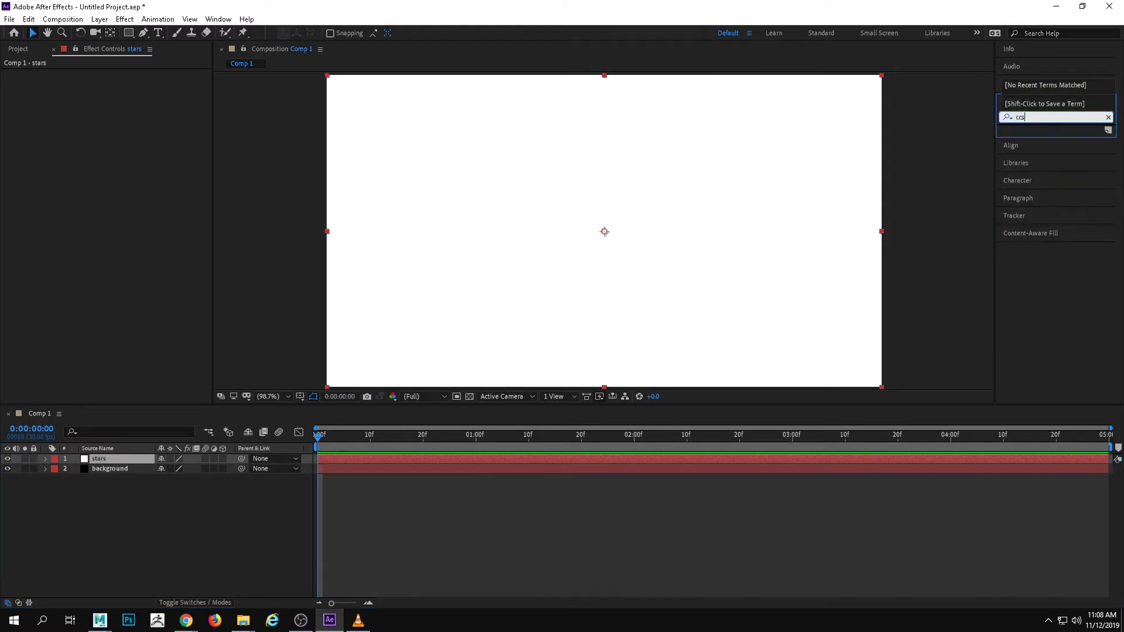
{"action": "key", "text": "BackSpace"}
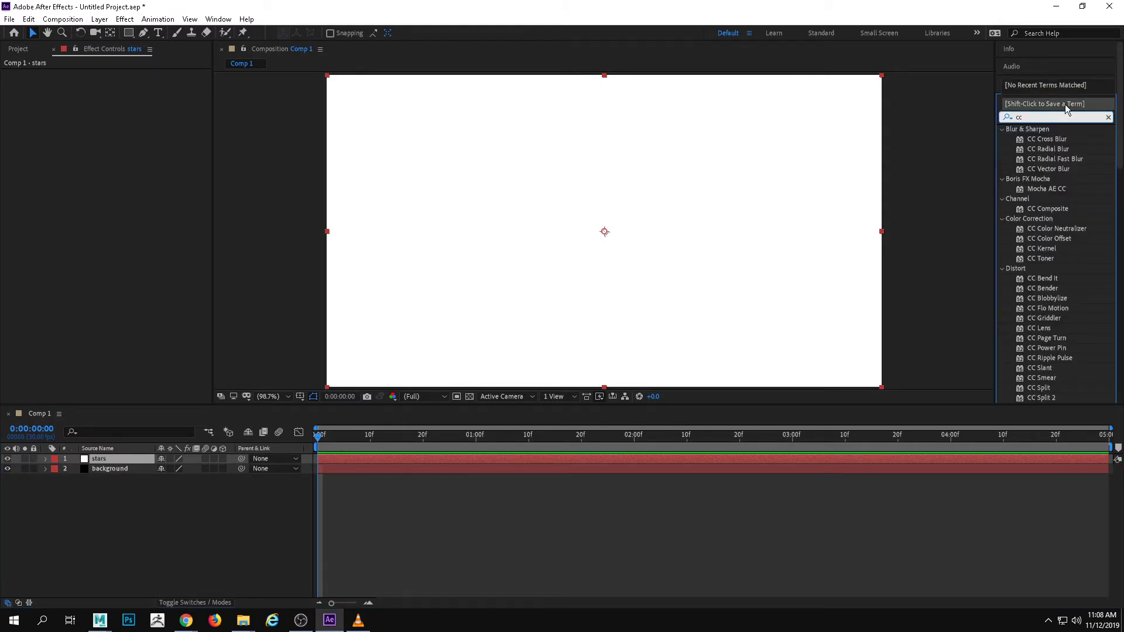
{"action": "type", "text": "starburst"}
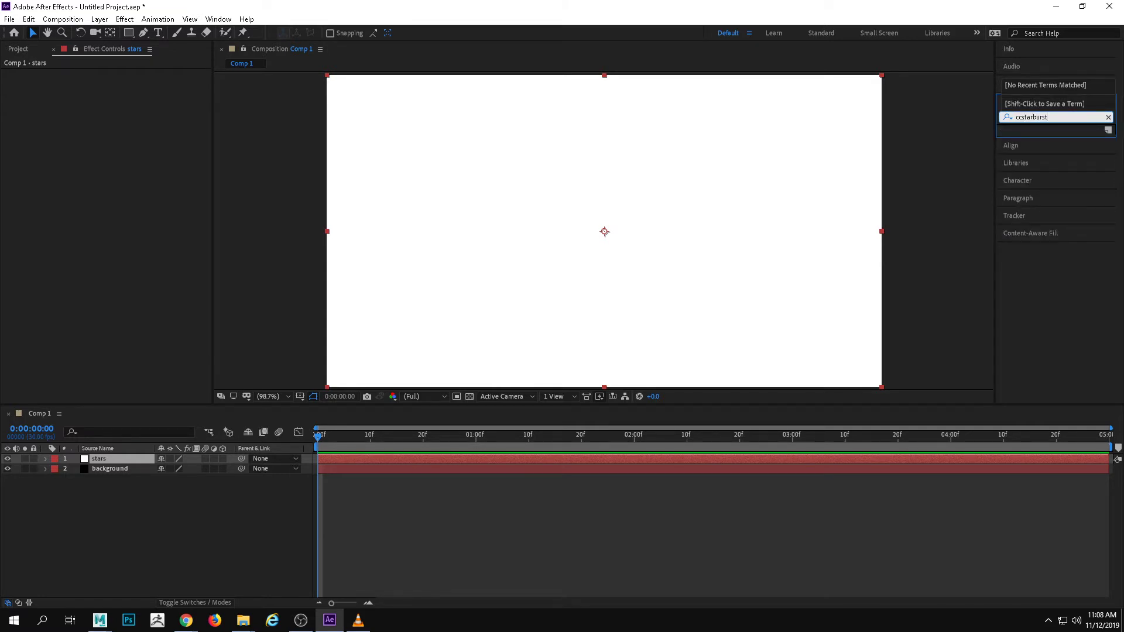
{"action": "left_click", "coordinate": [1039, 306]}
{"action": "left_click", "coordinate": [1021, 117]}
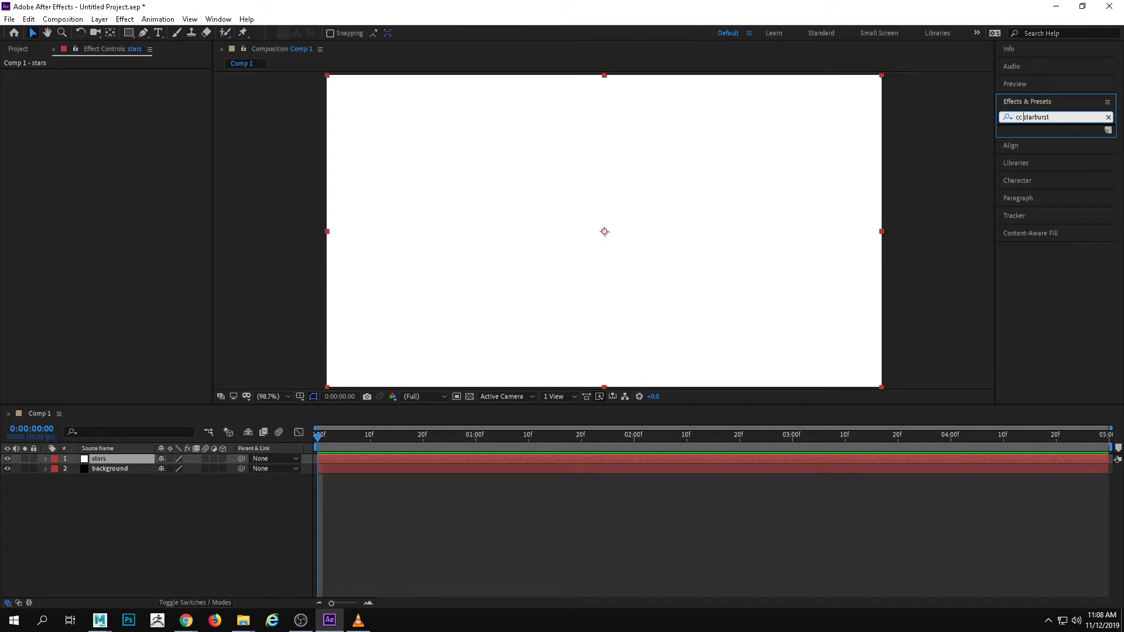
{"action": "key", "text": "BackSpace"}
{"action": "key", "text": "BackSpace"}
{"action": "key", "text": "BackSpace"}
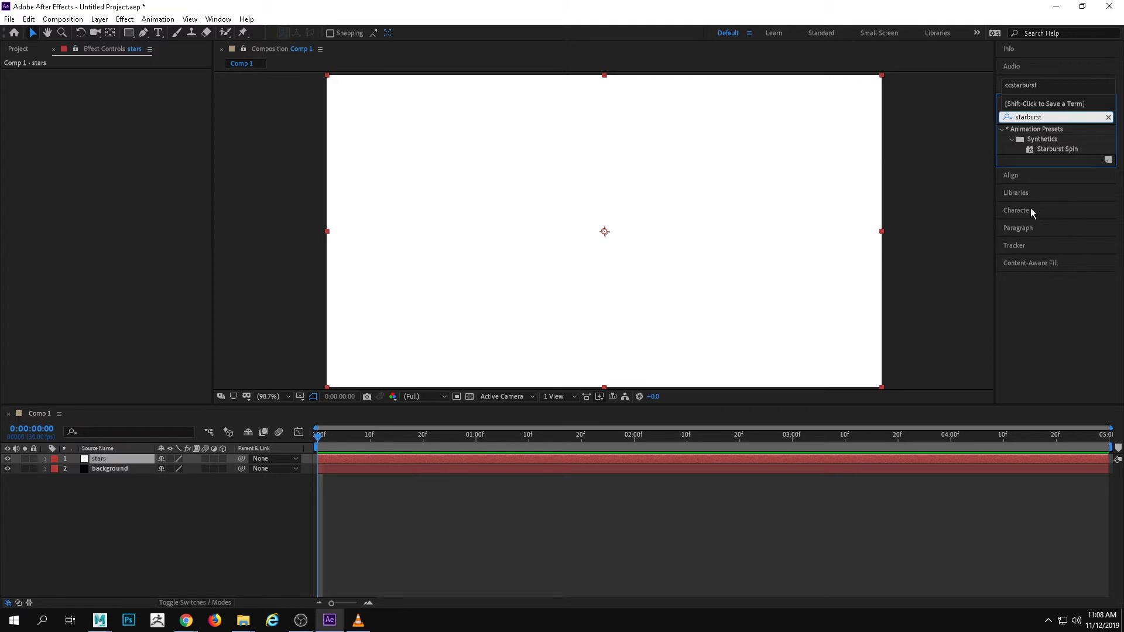
{"action": "left_click", "coordinate": [1108, 117]}
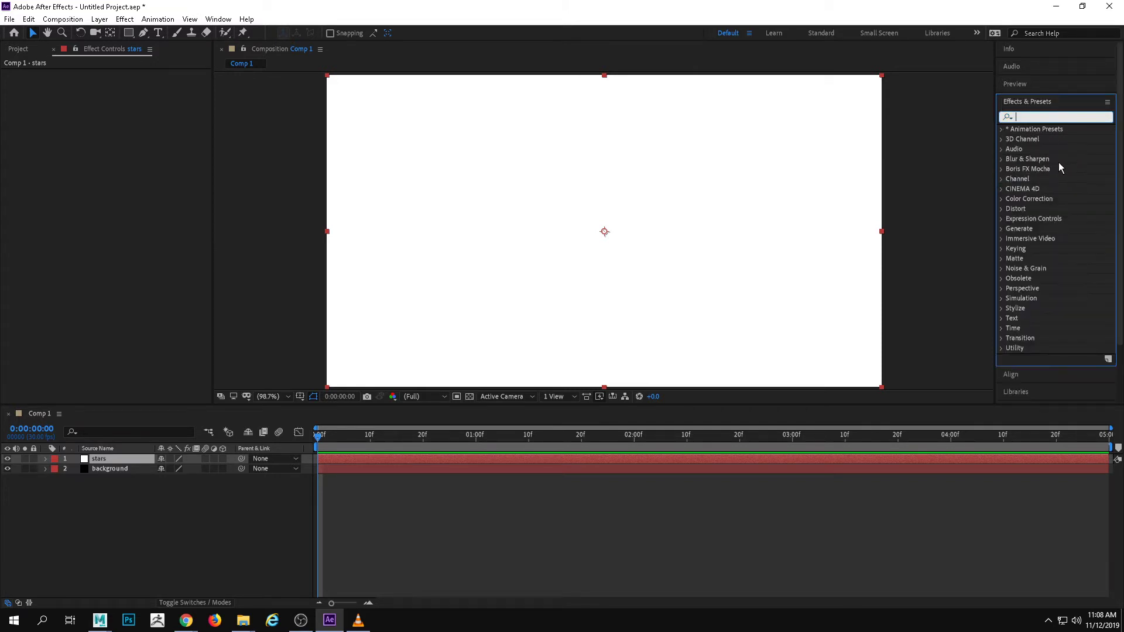
Search the effects for "cc star" and apply CC Star Burst to the stars layer
{"action": "type", "text": "c"}
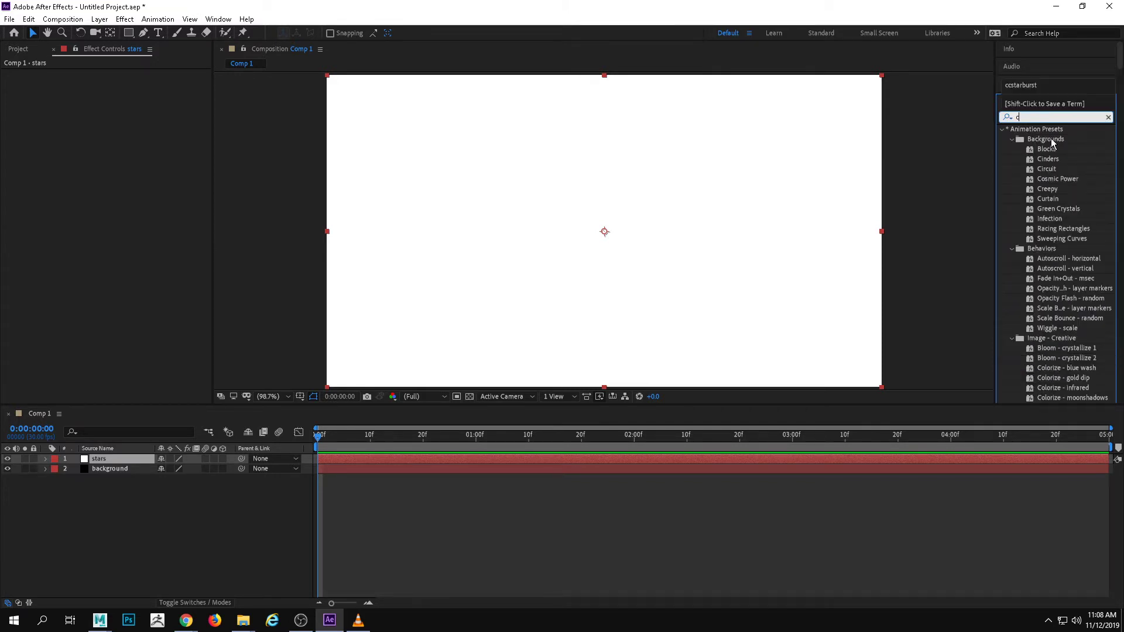
{"action": "type", "text": "c star"}
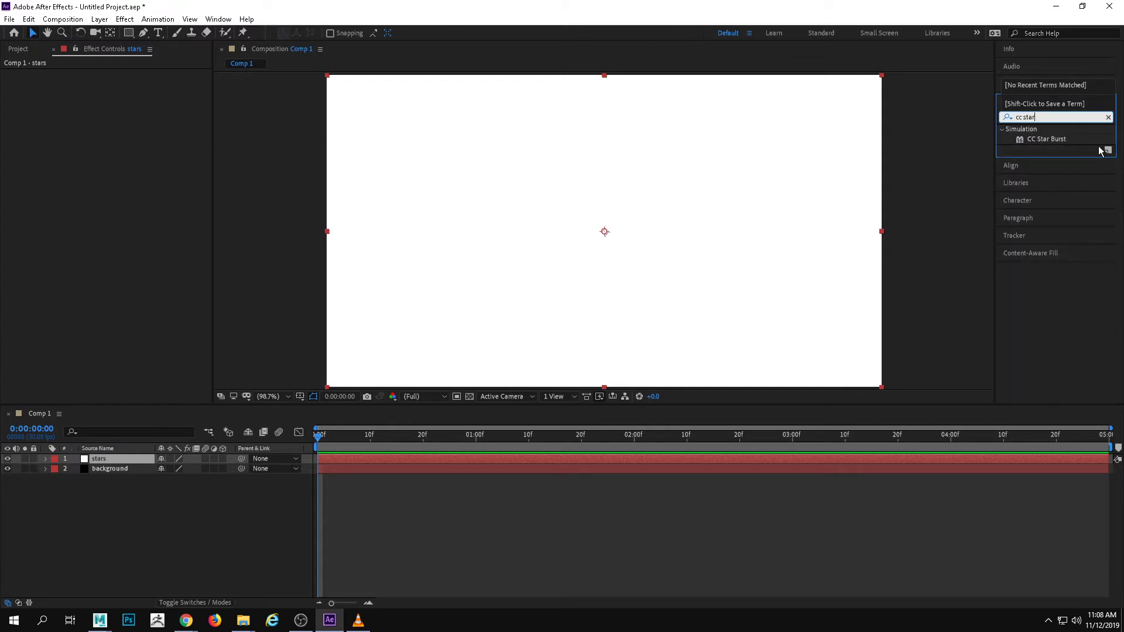
{"action": "left_click_drag", "start_coordinate": [1047, 138], "coordinate": [713, 205]}
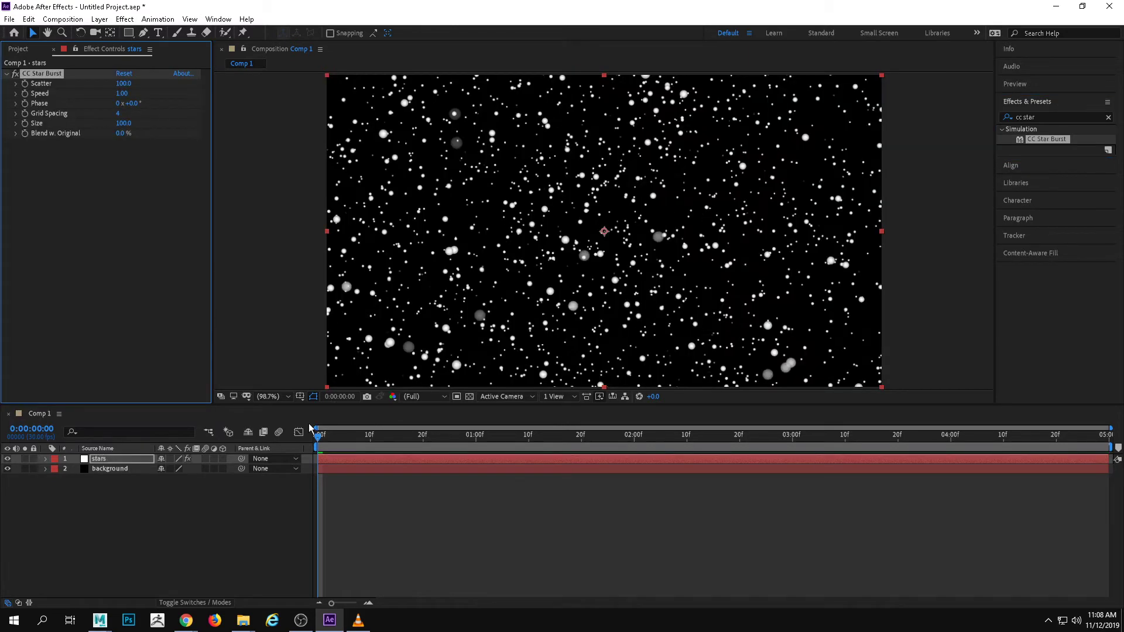
Set the stars layer's CC Star Burst speed to 0 and size to 28, checking the star motion in the preview
{"action": "left_click_drag", "start_coordinate": [321, 435], "coordinate": [239, 431]}
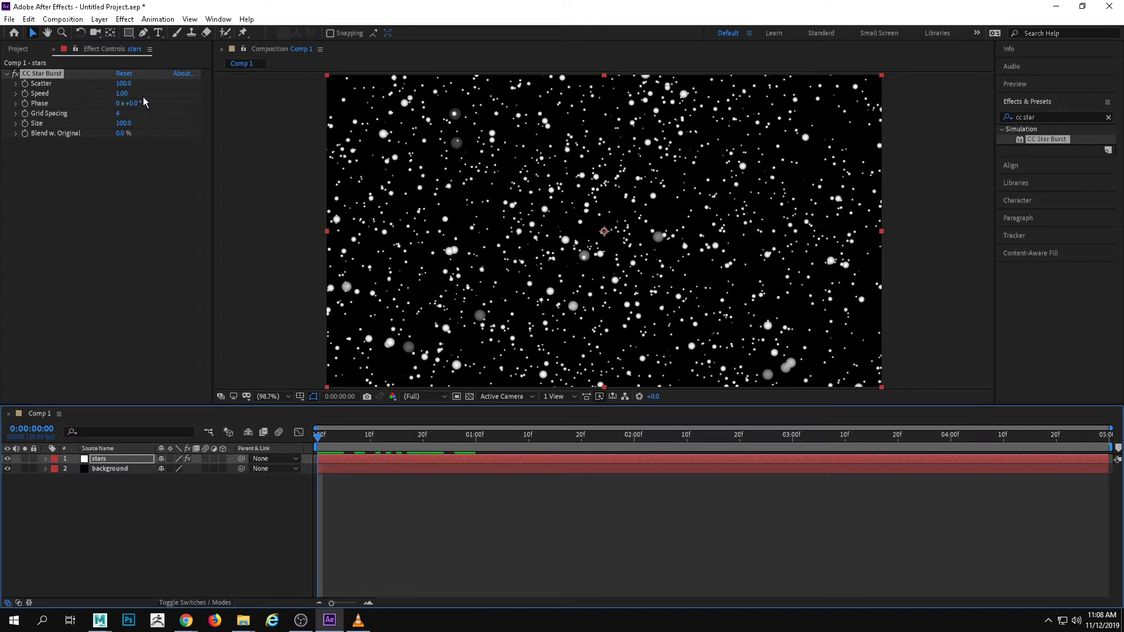
{"action": "mouse_move", "coordinate": [121, 93]}
{"action": "left_mouse_down"}
{"action": "mouse_move", "coordinate": [64, 92]}
{"action": "mouse_move", "coordinate": [115, 91]}
{"action": "left_mouse_up"}
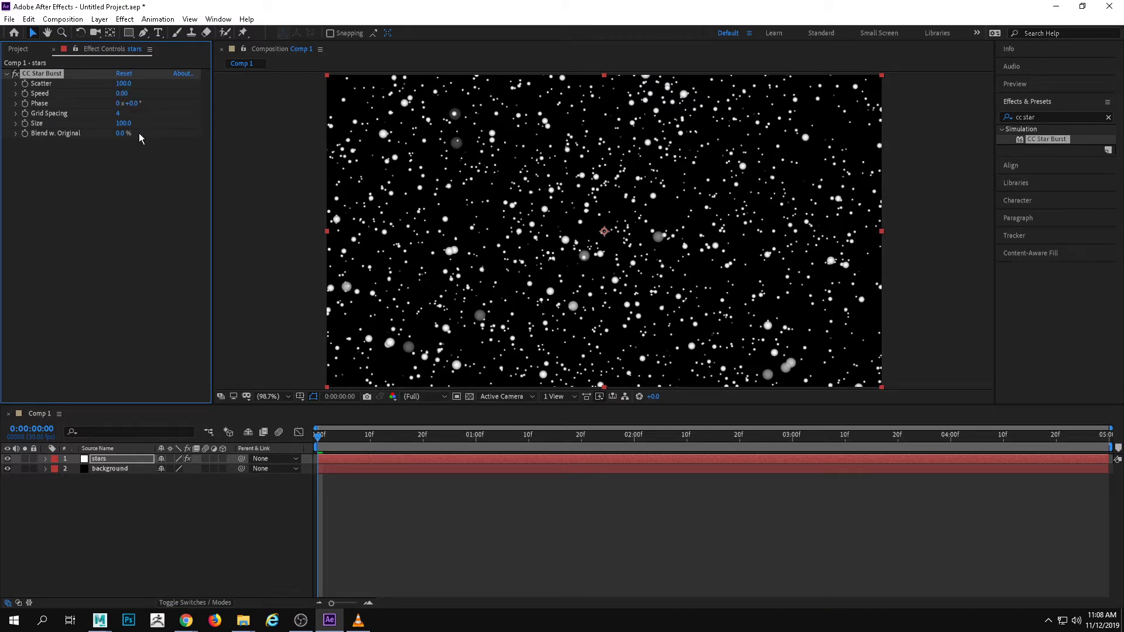
{"action": "left_click_drag", "start_coordinate": [126, 123], "coordinate": [91, 122]}
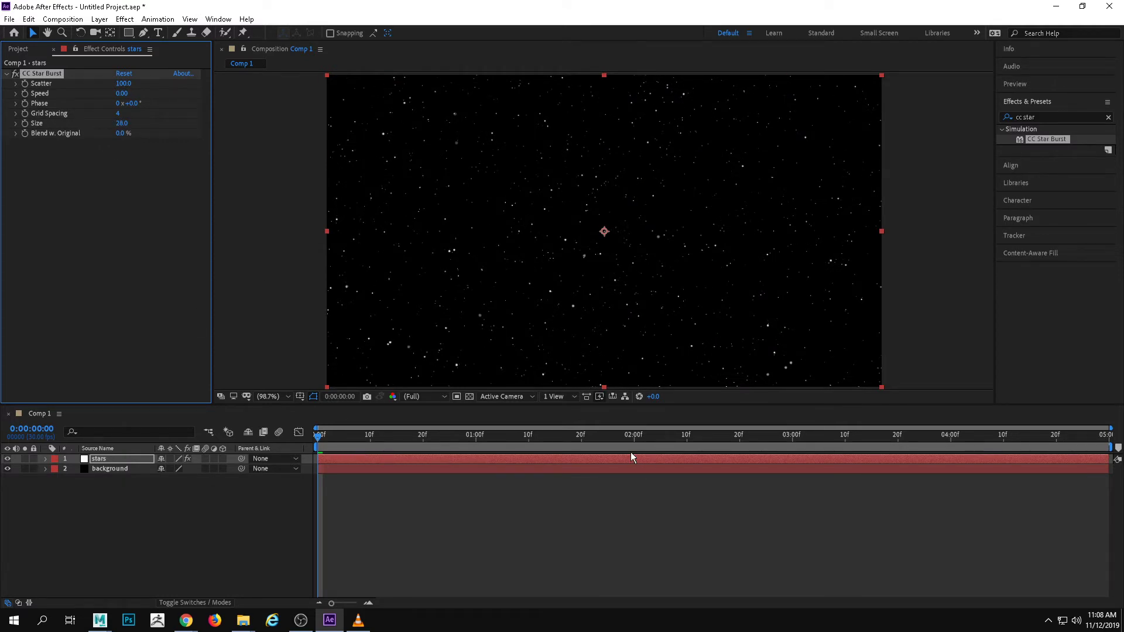
{"action": "key", "text": "space"}
{"action": "key", "text": "space"}
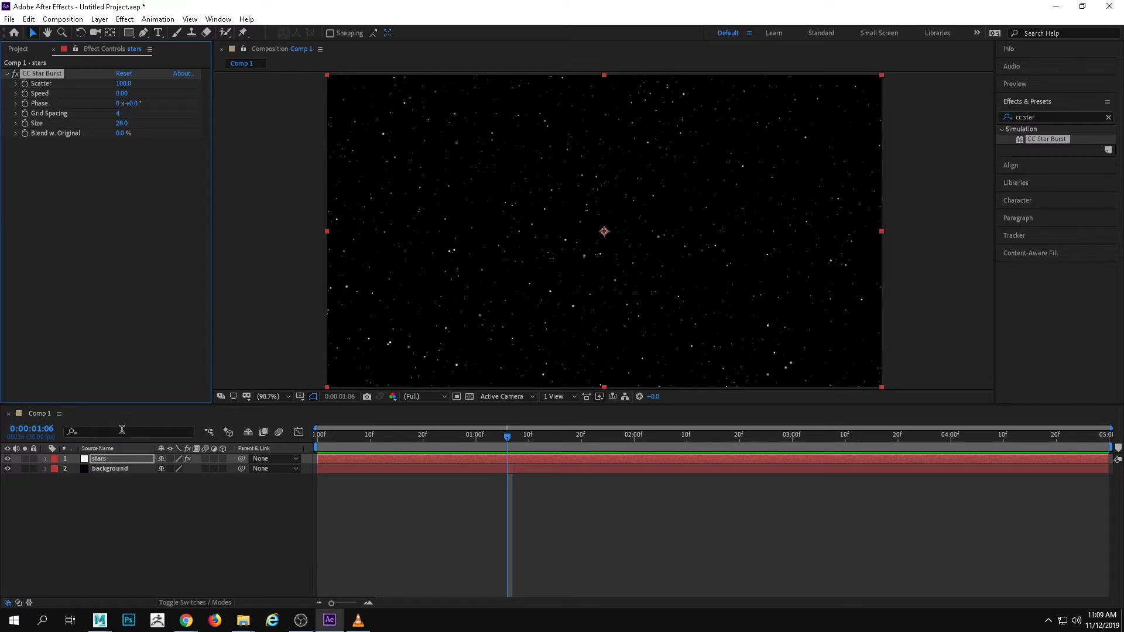
Duplicate the stars layer, set the copy's CC Star Burst speed to 0.2, and preview the motion from the first frame
{"action": "left_click", "coordinate": [115, 460]}
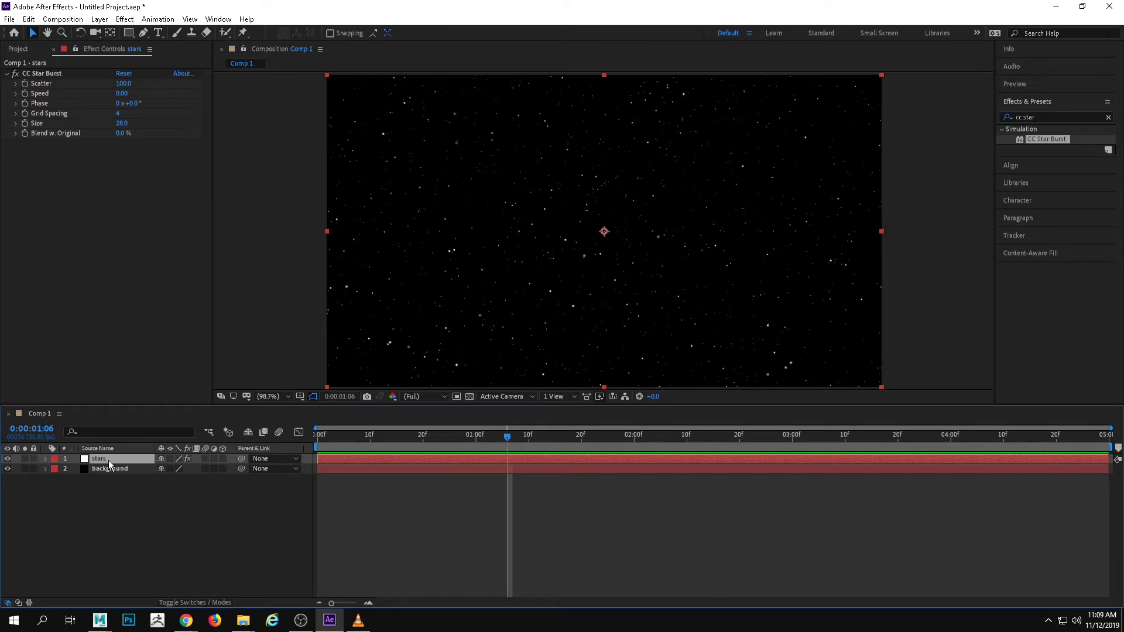
{"action": "key", "text": "ctrl+d"}
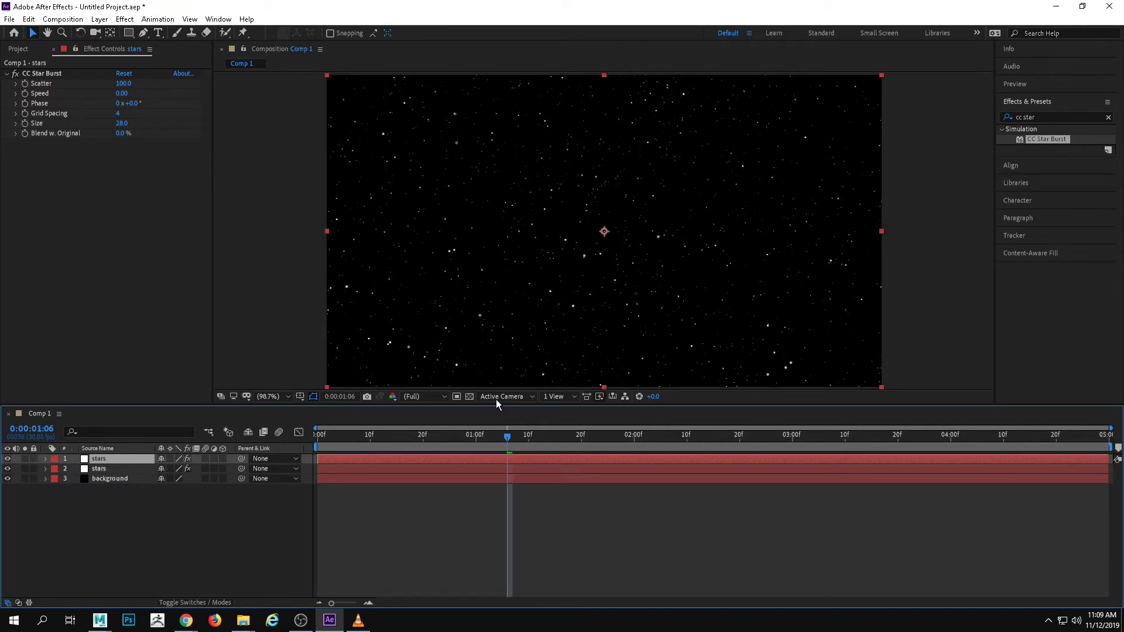
{"action": "left_click", "coordinate": [121, 94]}
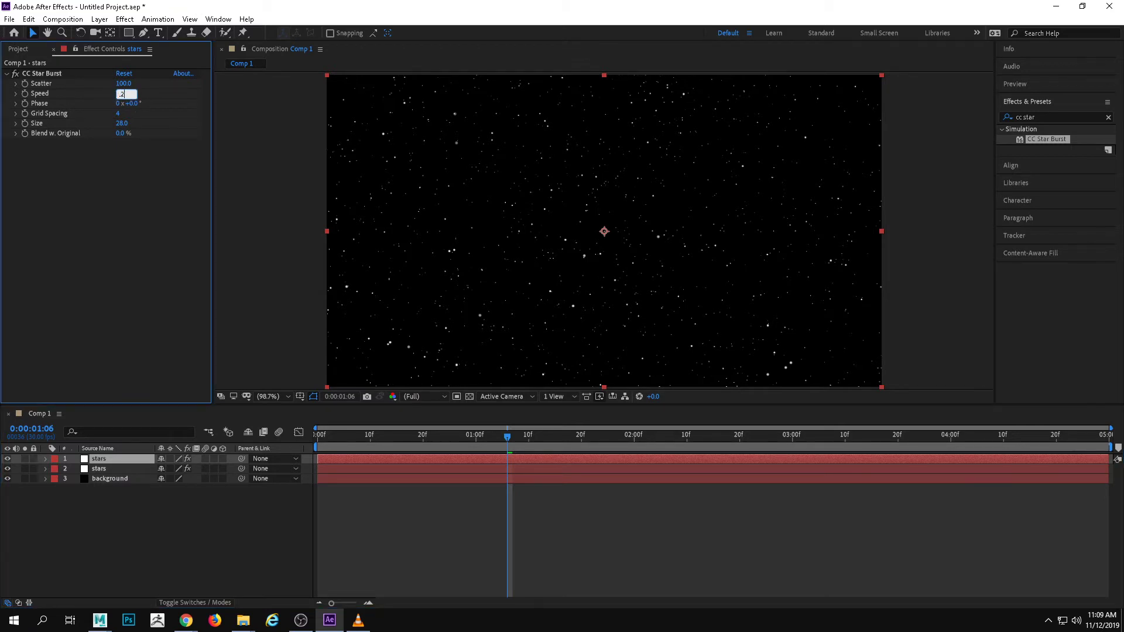
{"action": "key", "text": "Return"}
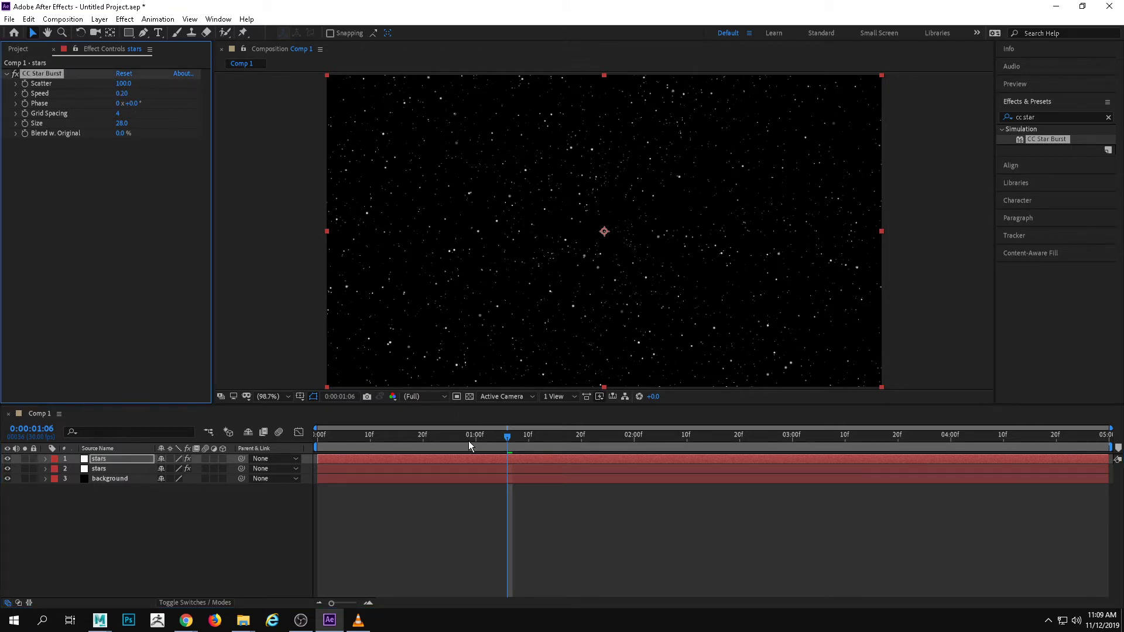
{"action": "left_click", "coordinate": [231, 440]}
{"action": "key", "text": "space"}
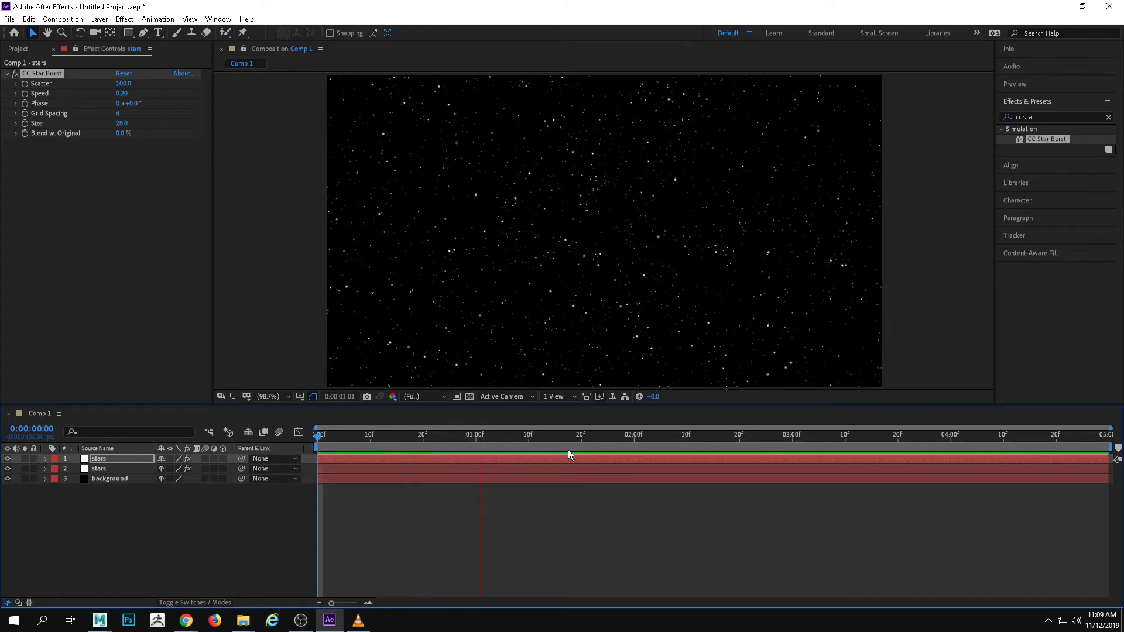
{"action": "key", "text": "space"}
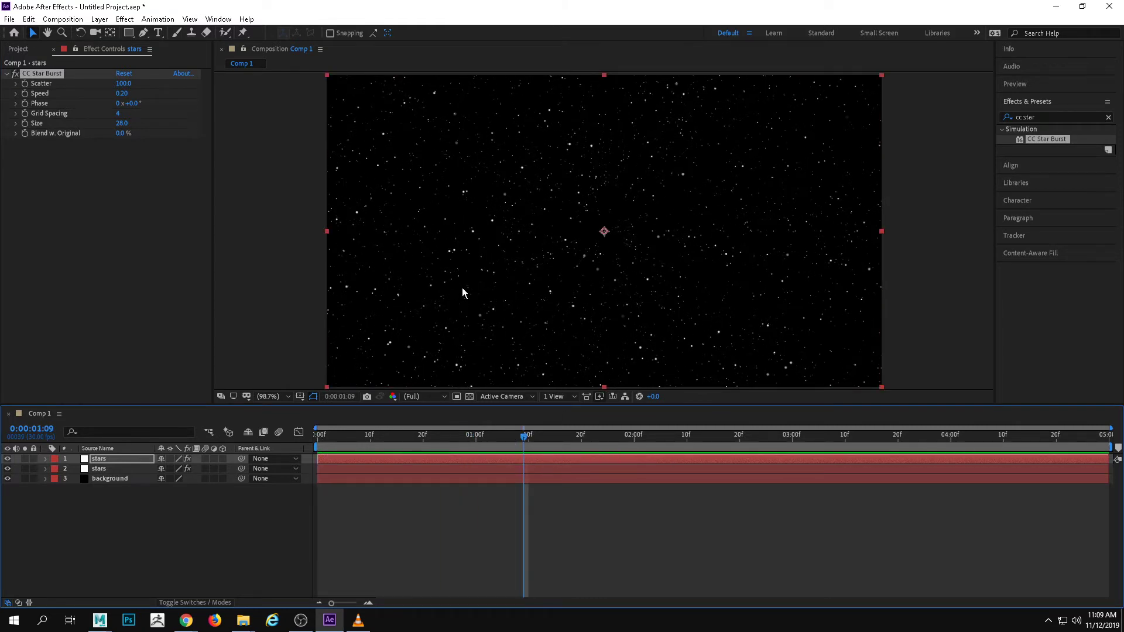
Set the upper stars layer's CC Star Burst speed to 0.02 and play the composition from the start
{"action": "left_click", "coordinate": [123, 94]}
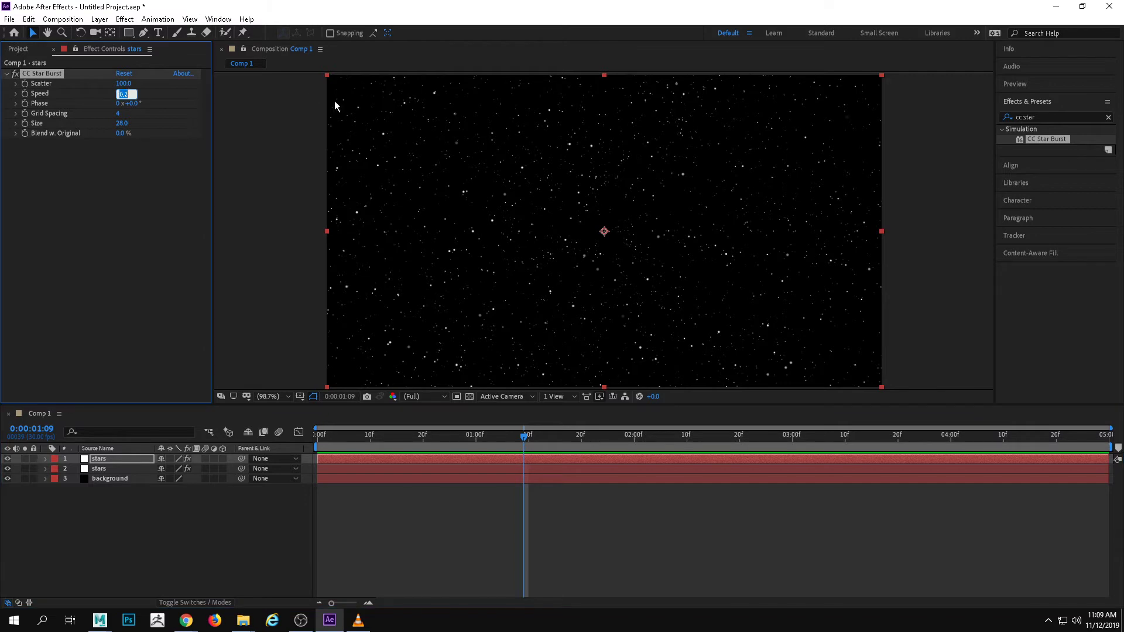
{"action": "type", "text": "12"}
{"action": "key", "text": "Return"}
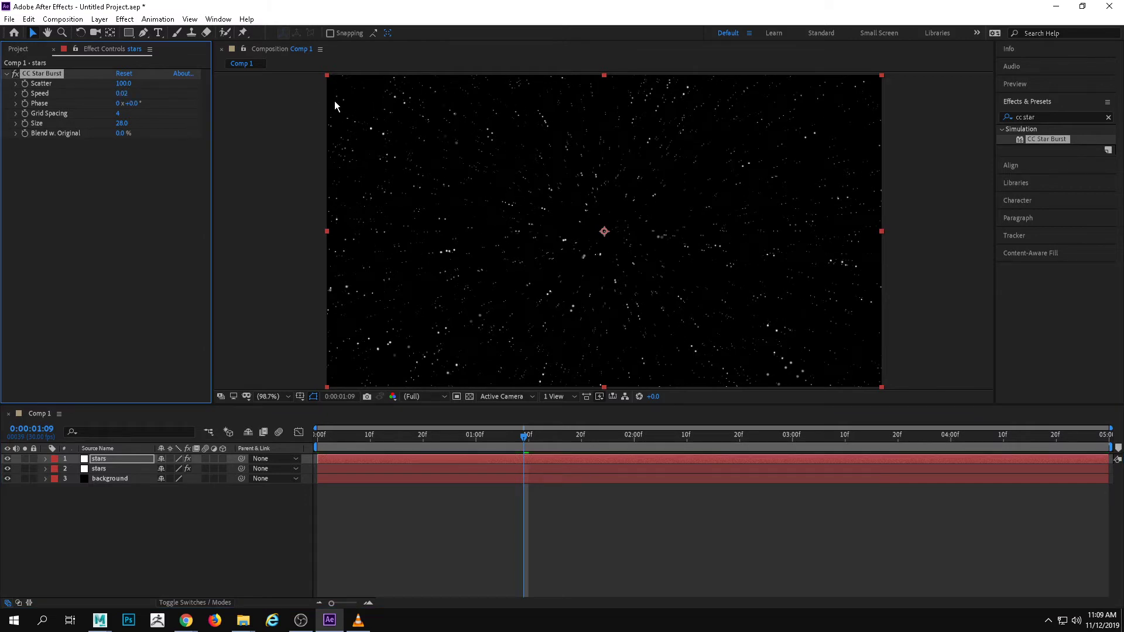
{"action": "left_click", "coordinate": [490, 447]}
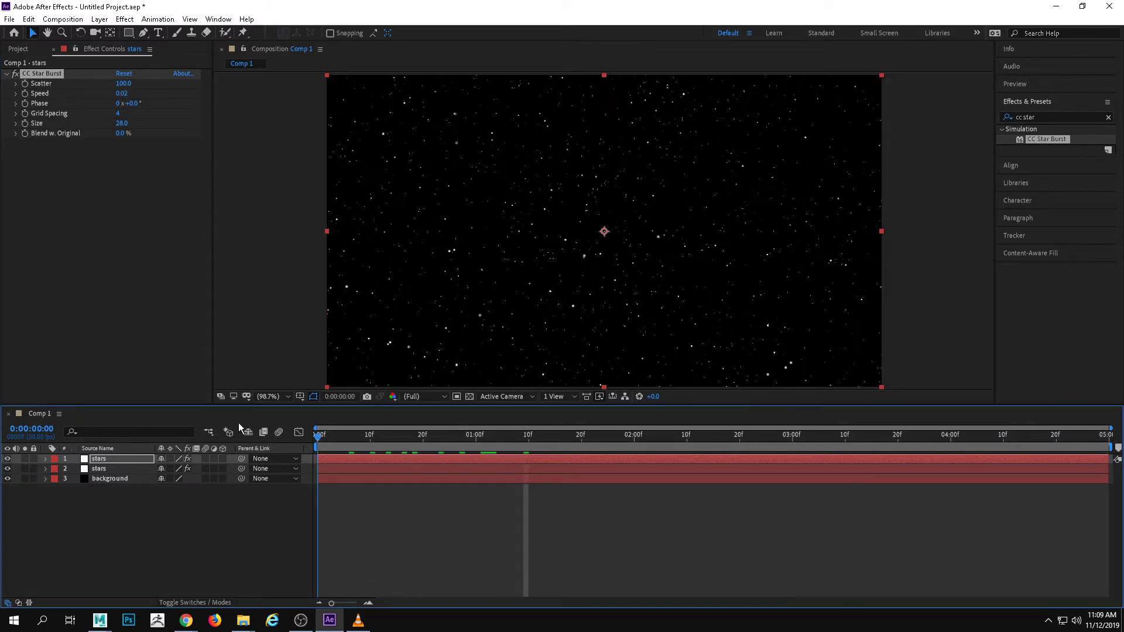
{"action": "key", "text": "Home"}
{"action": "key", "text": "space"}
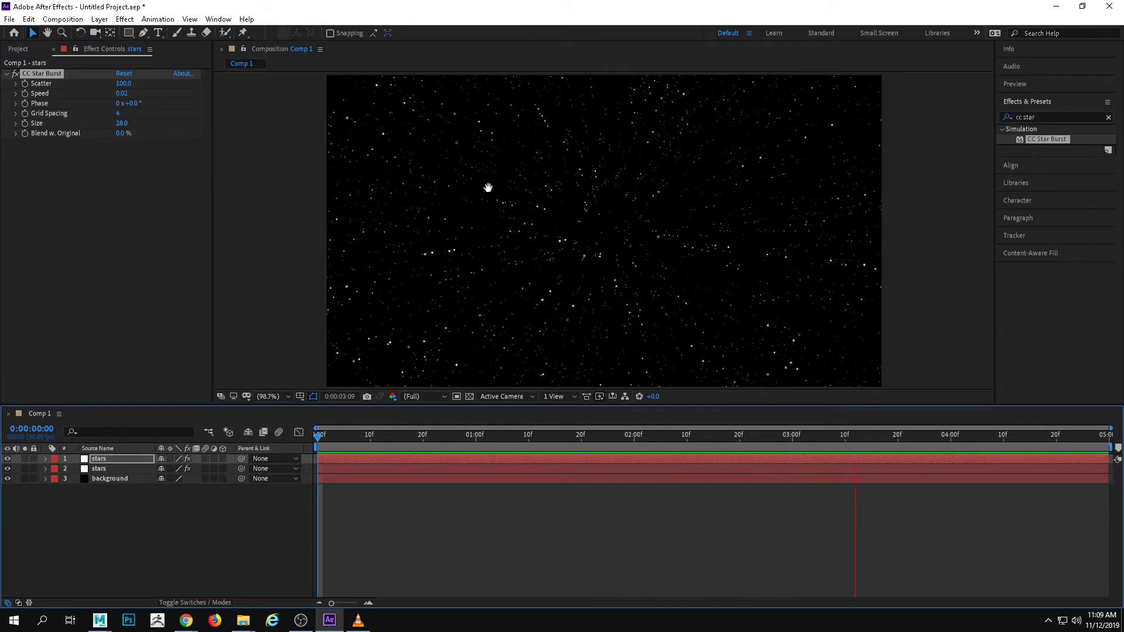
{"action": "key", "text": "space"}
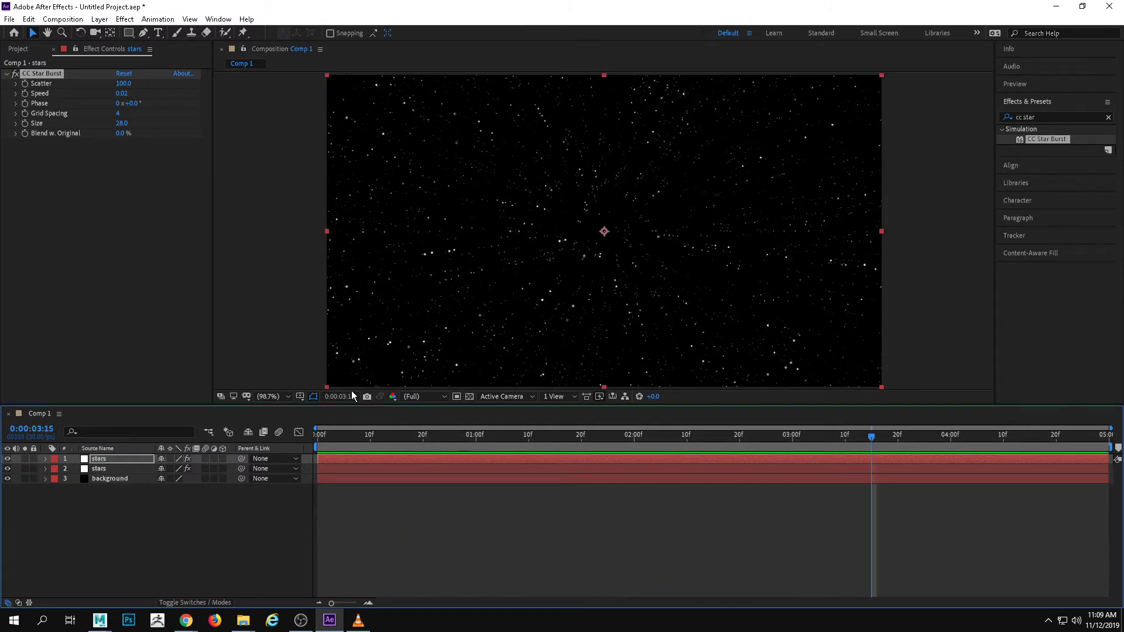
Set the upper stars layer's CC Star Burst scatter to 163 and preview the motion from the first frame
{"action": "left_click_drag", "start_coordinate": [375, 434], "coordinate": [317, 436]}
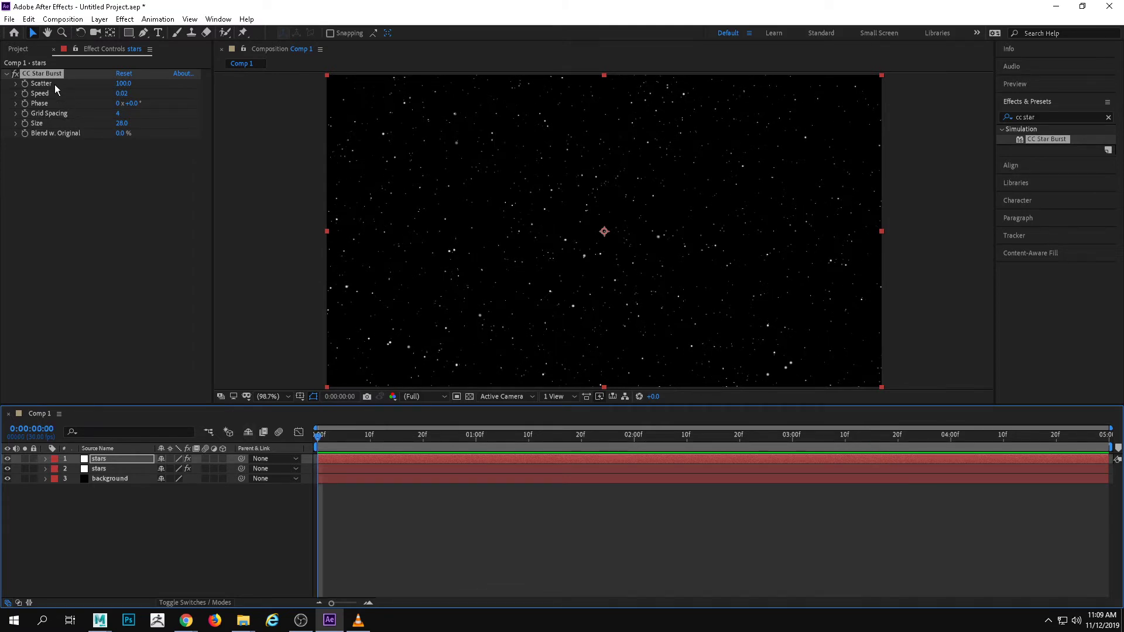
{"action": "left_click_drag", "start_coordinate": [126, 83], "coordinate": [137, 79]}
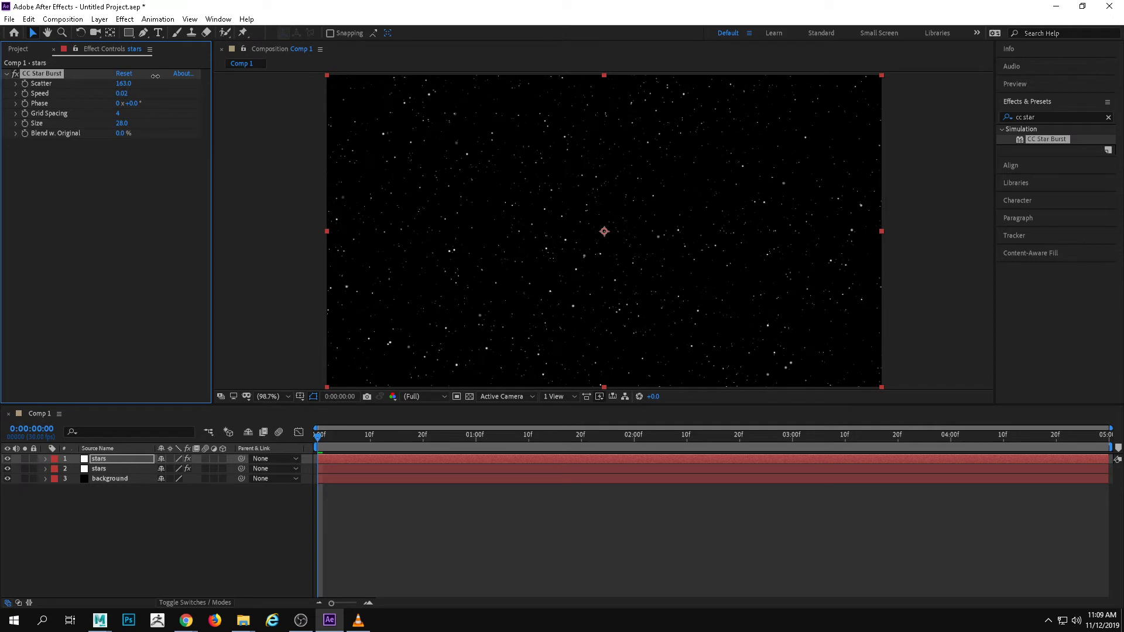
{"action": "key", "text": "space"}
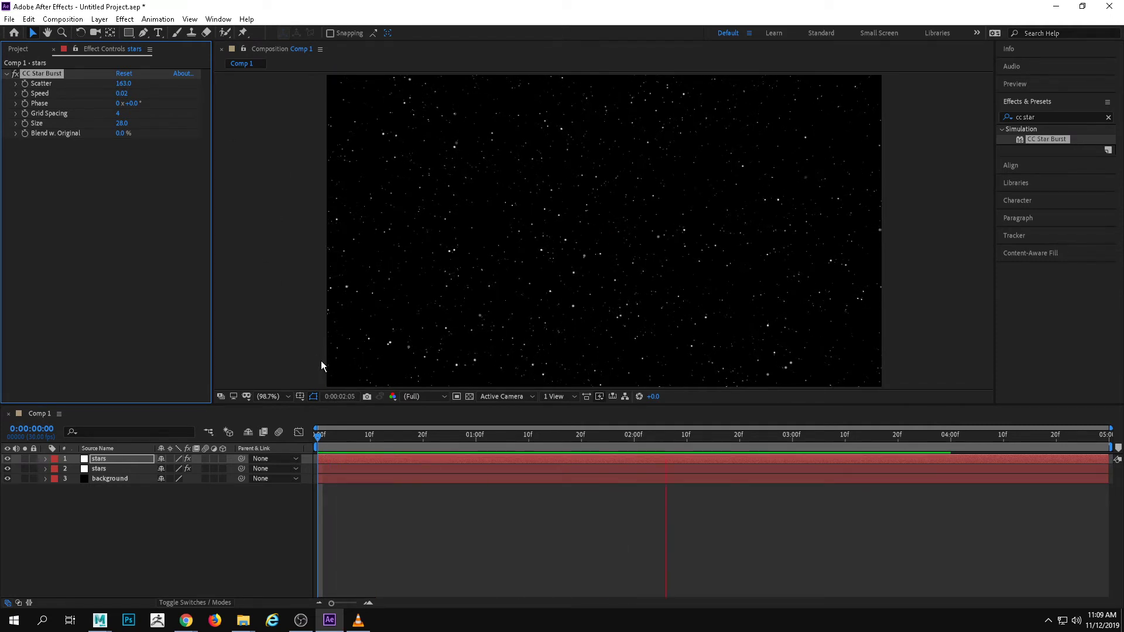
{"action": "key", "text": "space"}
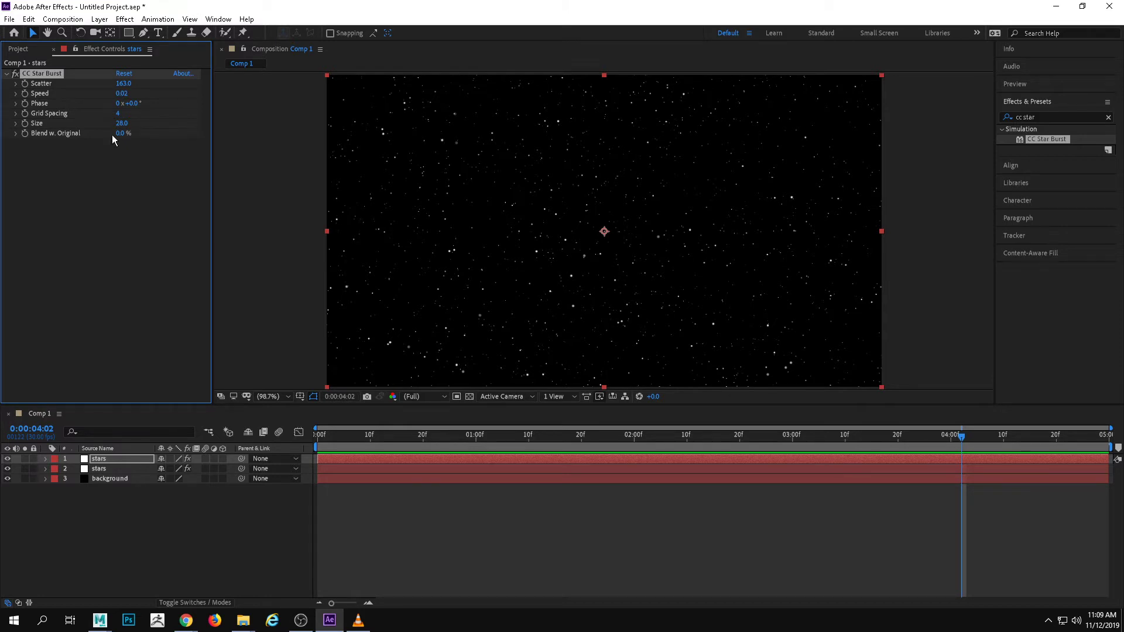
Set the upper stars layer's CC Star Burst size to 36 and preview the composition from the start
{"action": "left_click_drag", "start_coordinate": [122, 127], "coordinate": [124, 124]}
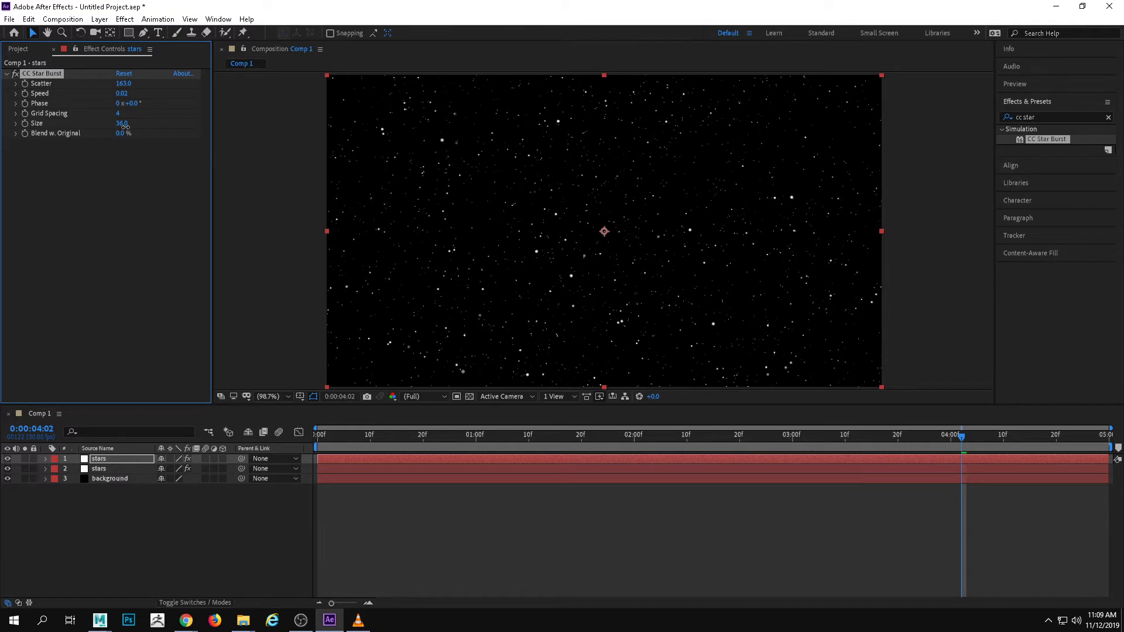
{"action": "left_click", "coordinate": [682, 434]}
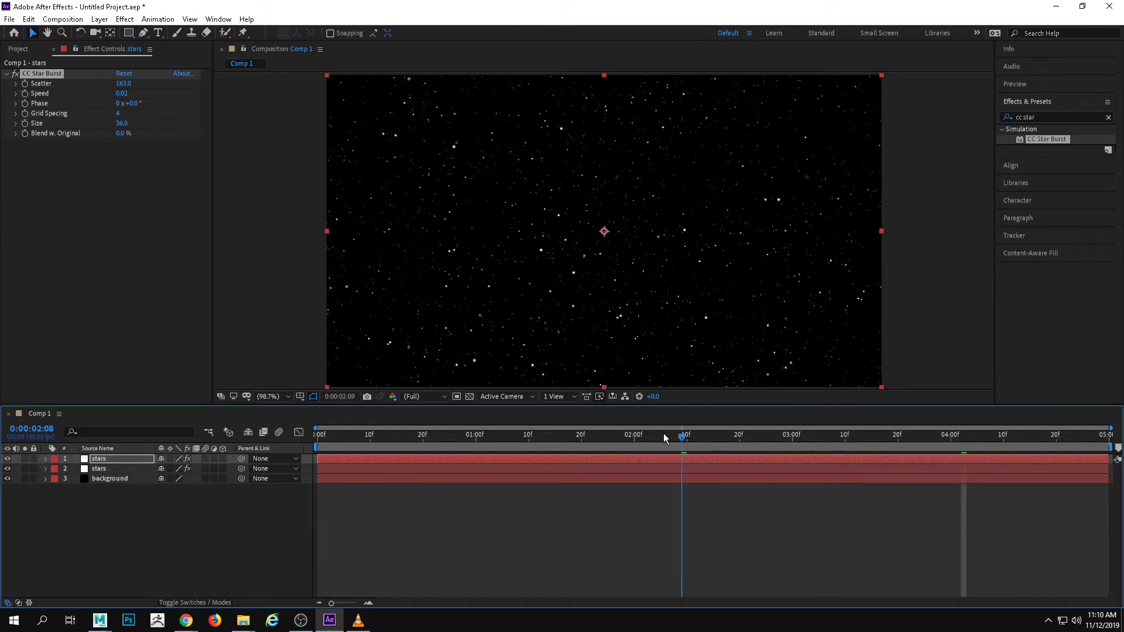
{"action": "left_click_drag", "start_coordinate": [664, 437], "coordinate": [3, 435]}
{"action": "key", "text": "space"}
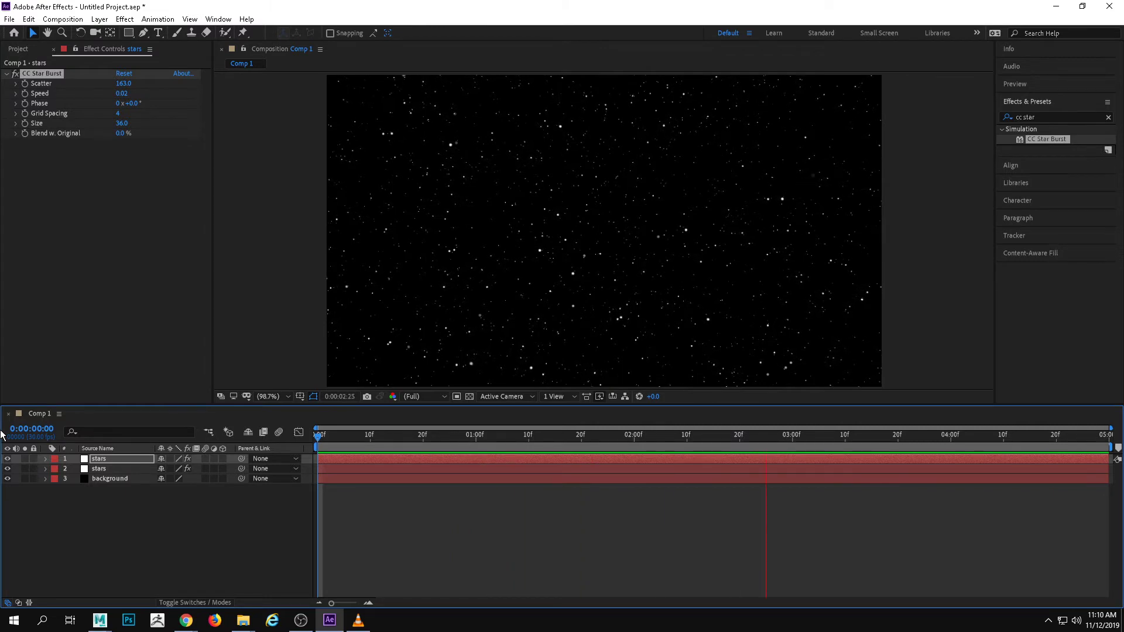
{"action": "key", "text": "space"}
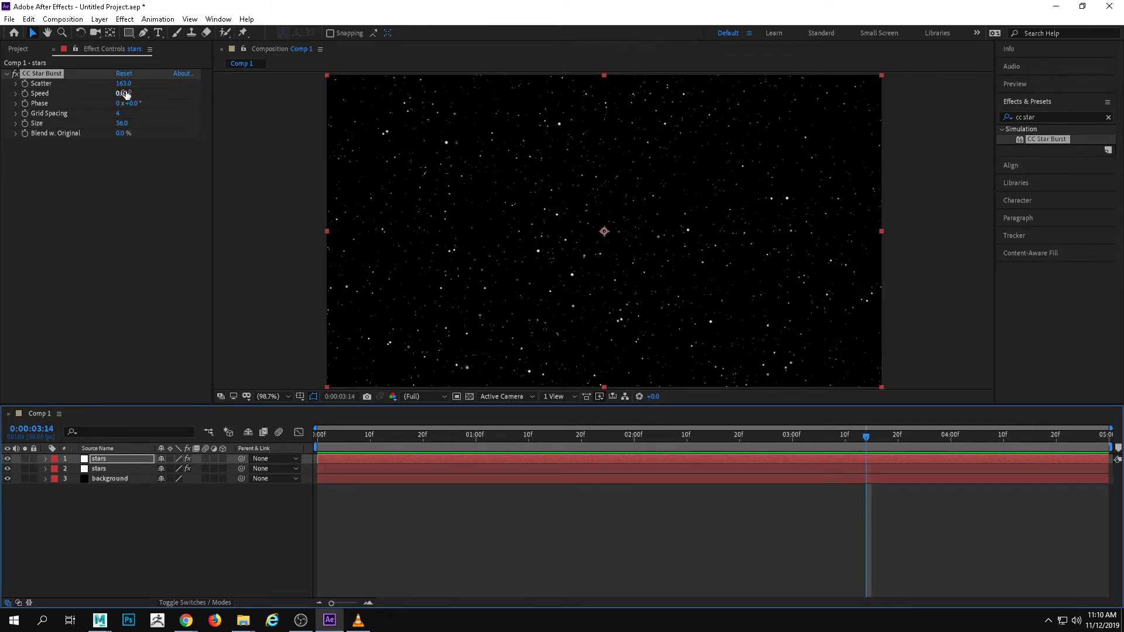
Set the upper stars layer's CC Star Burst speed to 0.01 and play the composition from the first frame
{"action": "left_click", "coordinate": [124, 94]}
{"action": "type", "text": "0.0"}
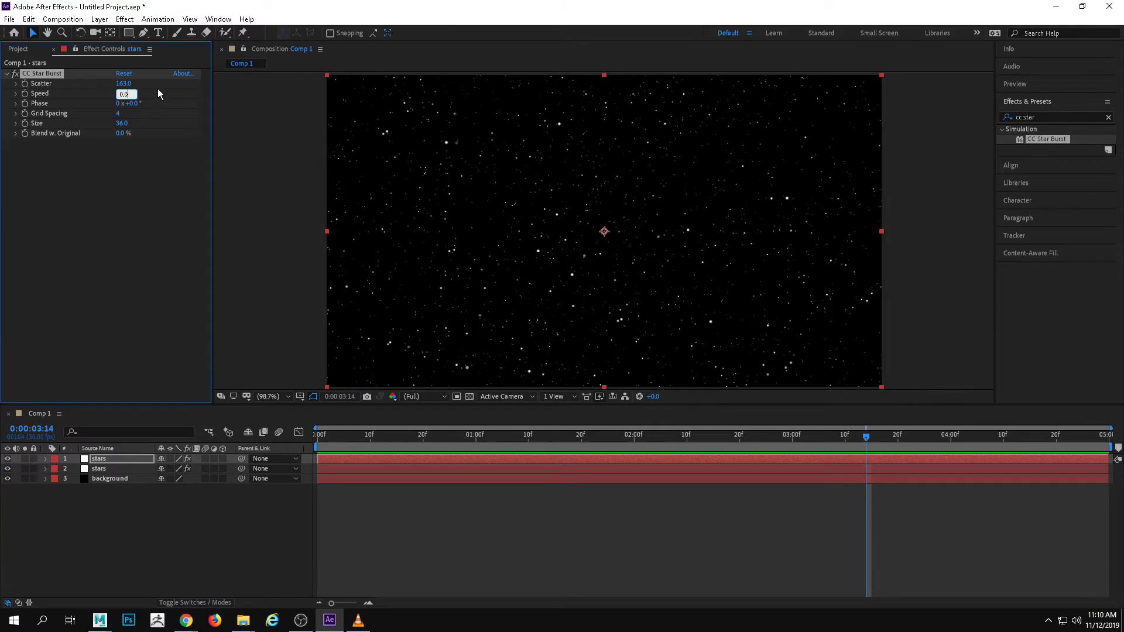
{"action": "type", "text": "1"}
{"action": "key", "text": "Return"}
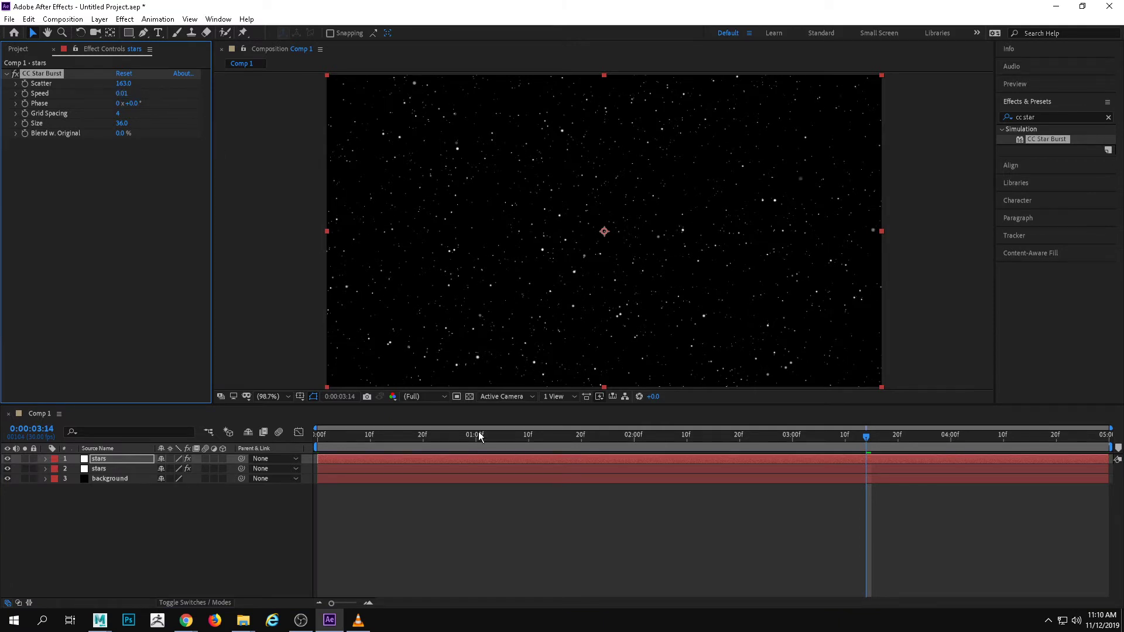
{"action": "left_click", "coordinate": [57, 419]}
{"action": "key", "text": "Home"}
{"action": "key", "text": "space"}
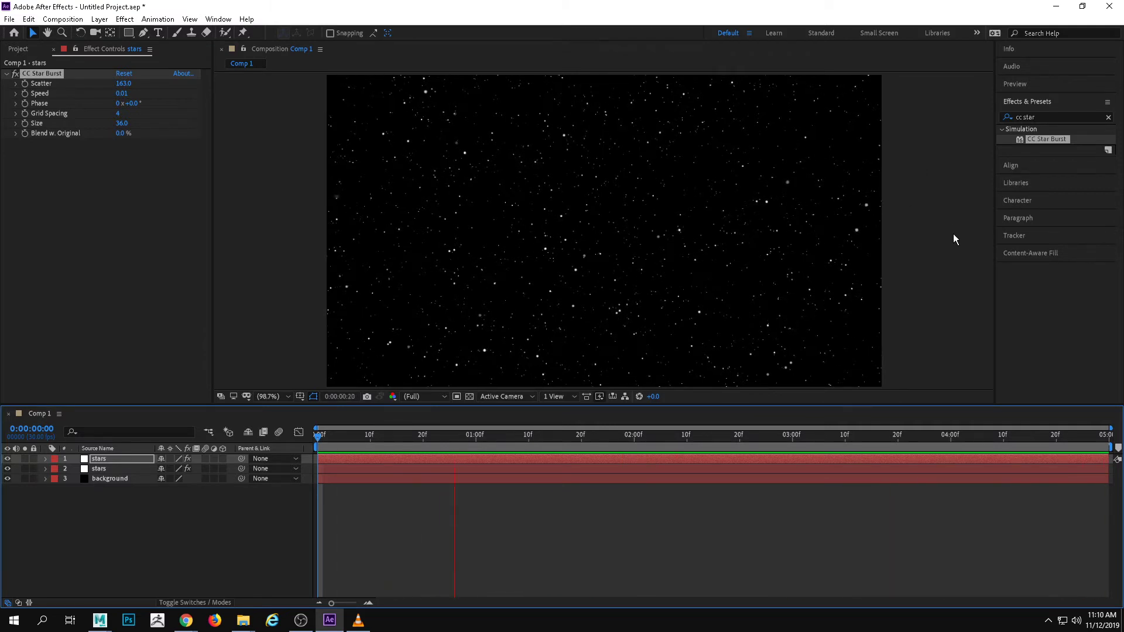
{"action": "key", "text": "space"}
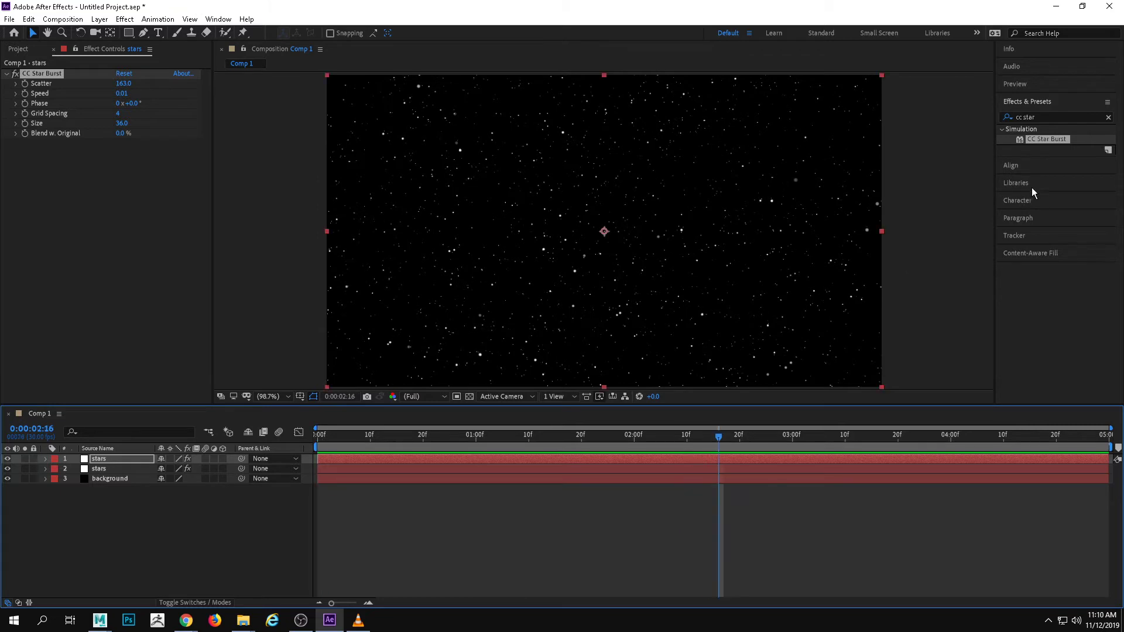
Search the effects for "curves" and apply the Curves color correction to the upper stars layer
{"action": "left_click", "coordinate": [1054, 118]}
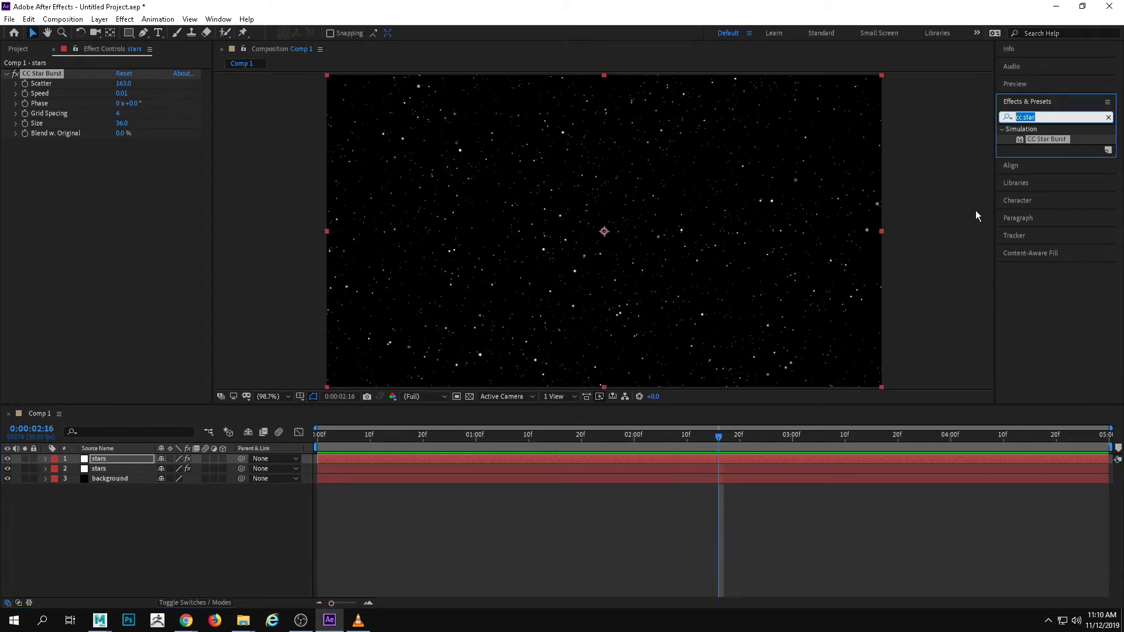
{"action": "key", "text": "BackSpace"}
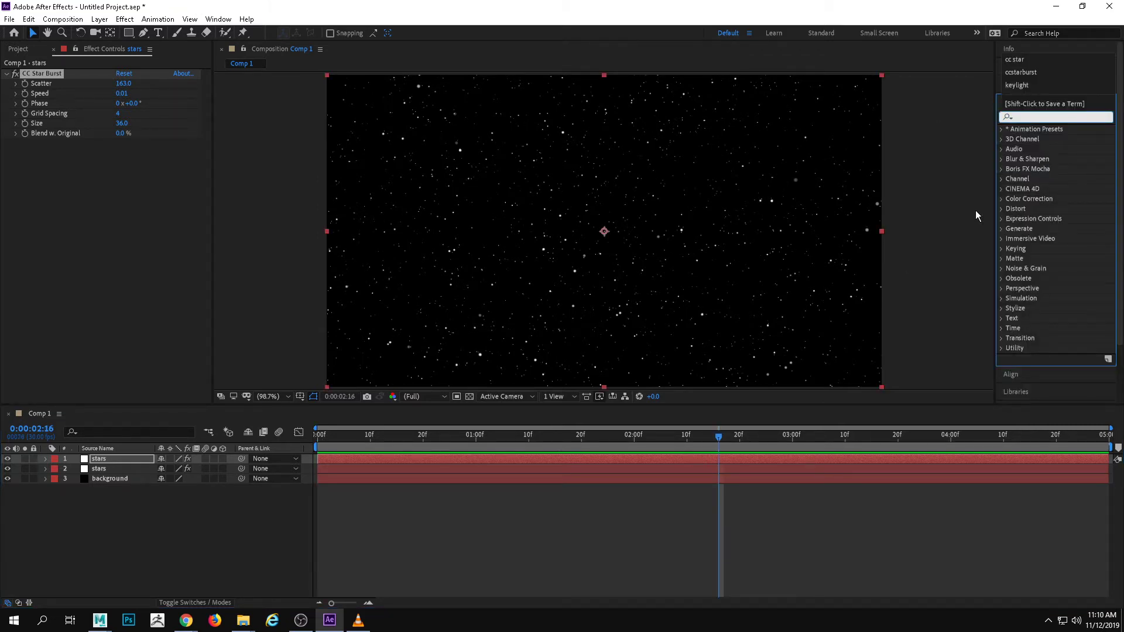
{"action": "type", "text": "curves"}
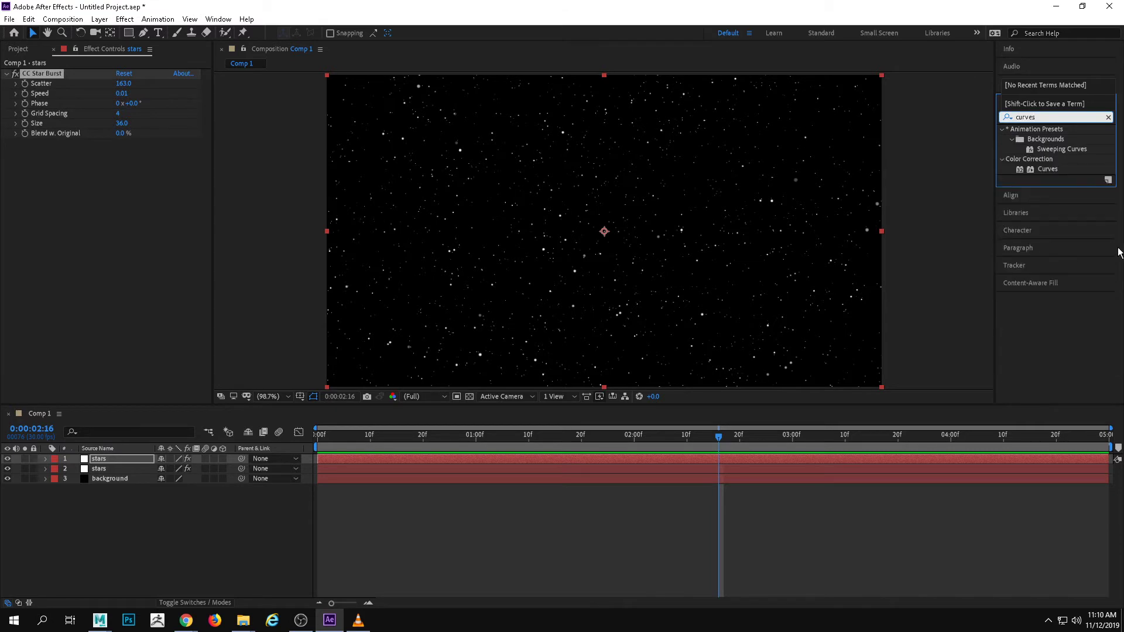
{"action": "left_click_drag", "start_coordinate": [1047, 169], "coordinate": [481, 218]}
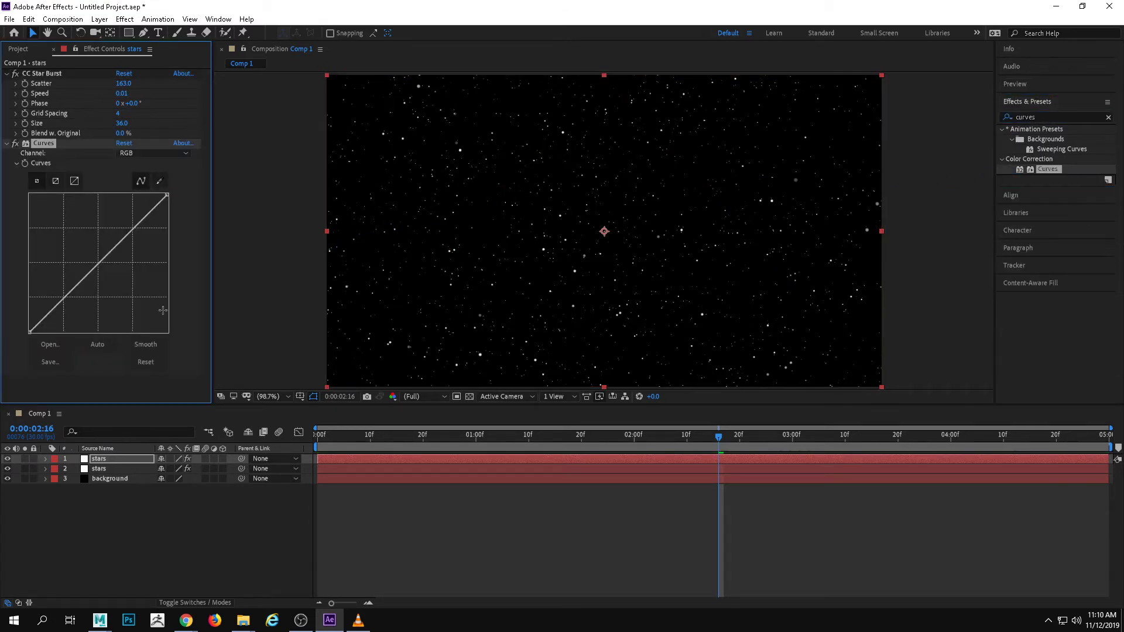
In the upper stars layer's Curves effect, bow the red curve downward and lift the RGB curve's shadows and midtones
{"action": "left_click", "coordinate": [168, 153]}
{"action": "left_click", "coordinate": [154, 181]}
{"action": "mouse_move", "coordinate": [126, 236]}
{"action": "left_mouse_down"}
{"action": "mouse_move", "coordinate": [140, 248]}
{"action": "mouse_move", "coordinate": [120, 217]}
{"action": "mouse_move", "coordinate": [131, 242]}
{"action": "left_mouse_up"}
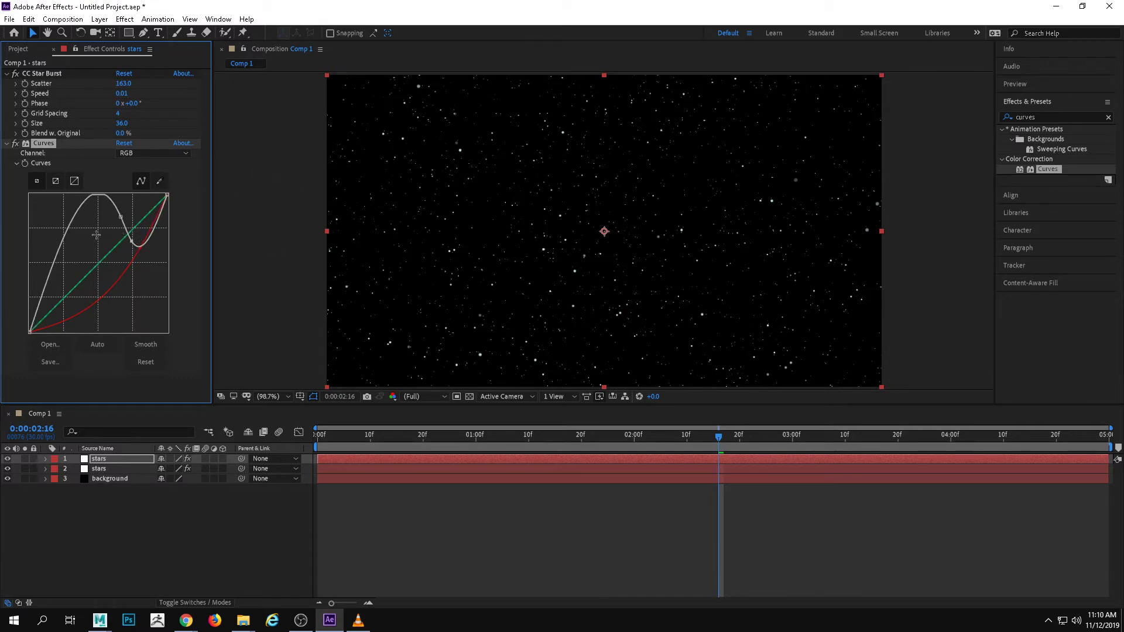
{"action": "left_click_drag", "start_coordinate": [80, 232], "coordinate": [124, 220]}
Pull the Curves effect's green channel down steeply, then deselect the layer to check the tinted stars
{"action": "left_click", "coordinate": [145, 153]}
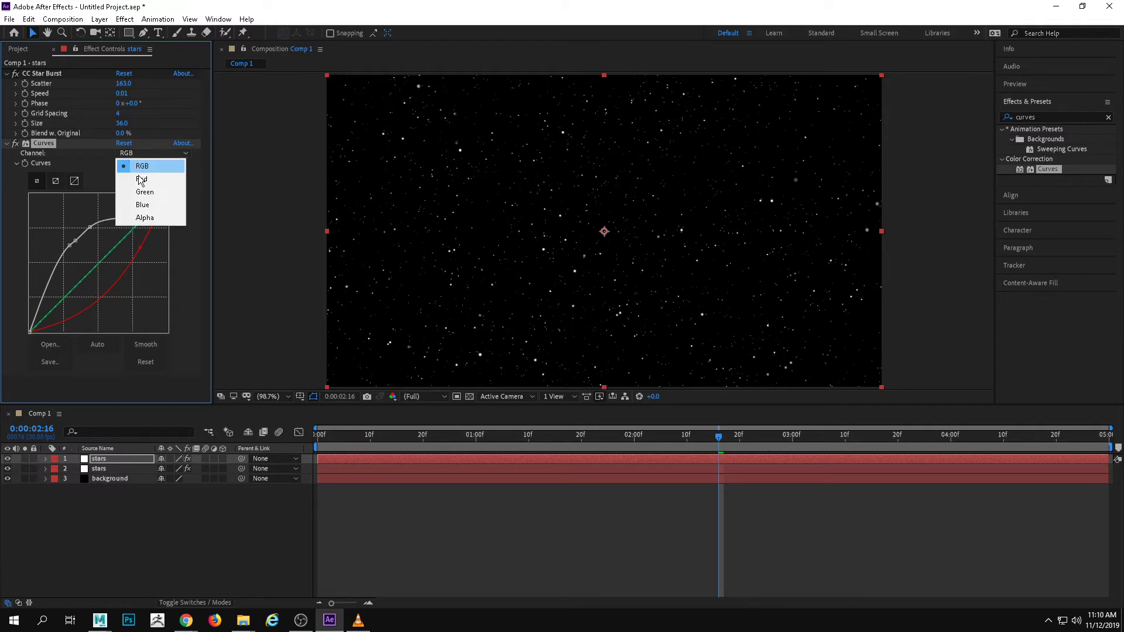
{"action": "left_click", "coordinate": [145, 192]}
{"action": "left_click_drag", "start_coordinate": [120, 241], "coordinate": [150, 261]}
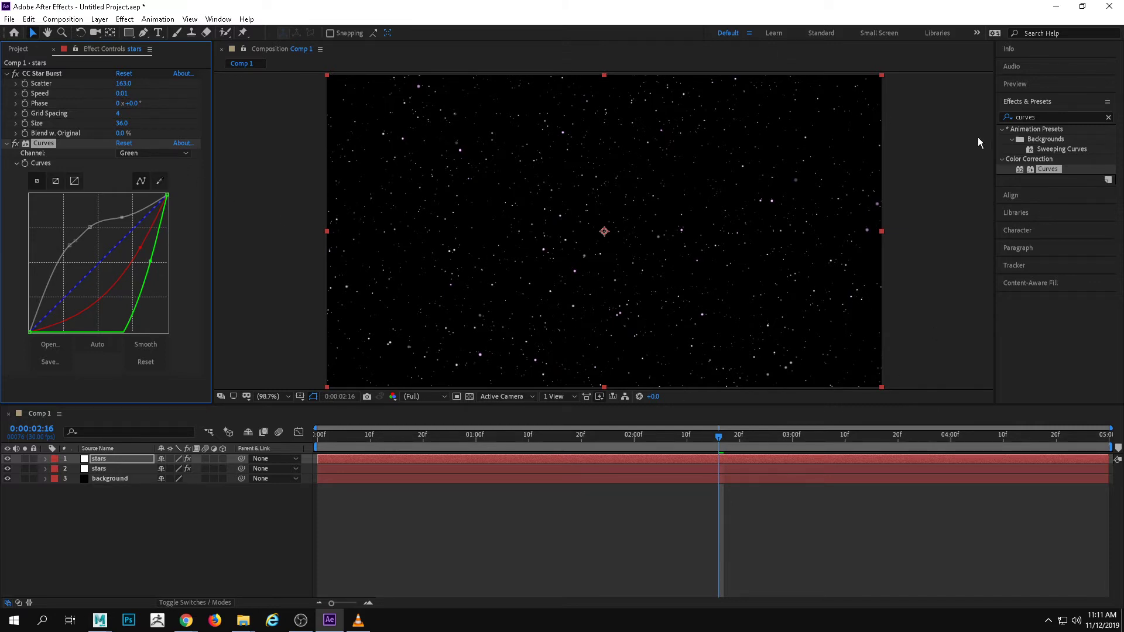
{"action": "left_click", "coordinate": [232, 156]}
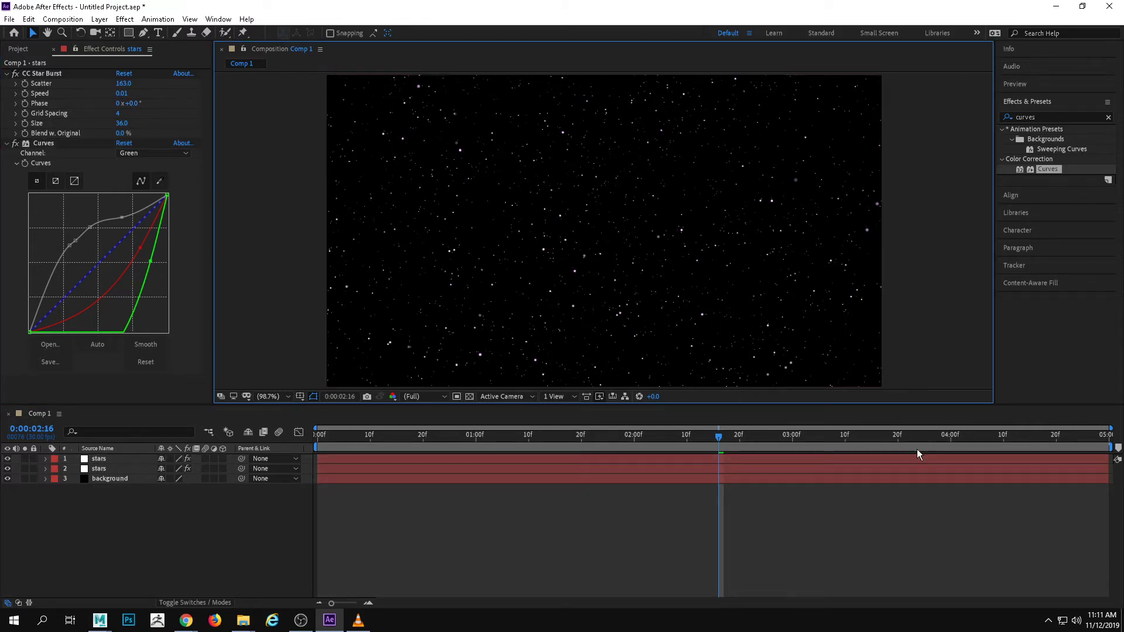
{"action": "left_click", "coordinate": [529, 206]}
Create a new black solid layer of 960 × 540 px above the stars layers
{"action": "left_click", "coordinate": [136, 502]}
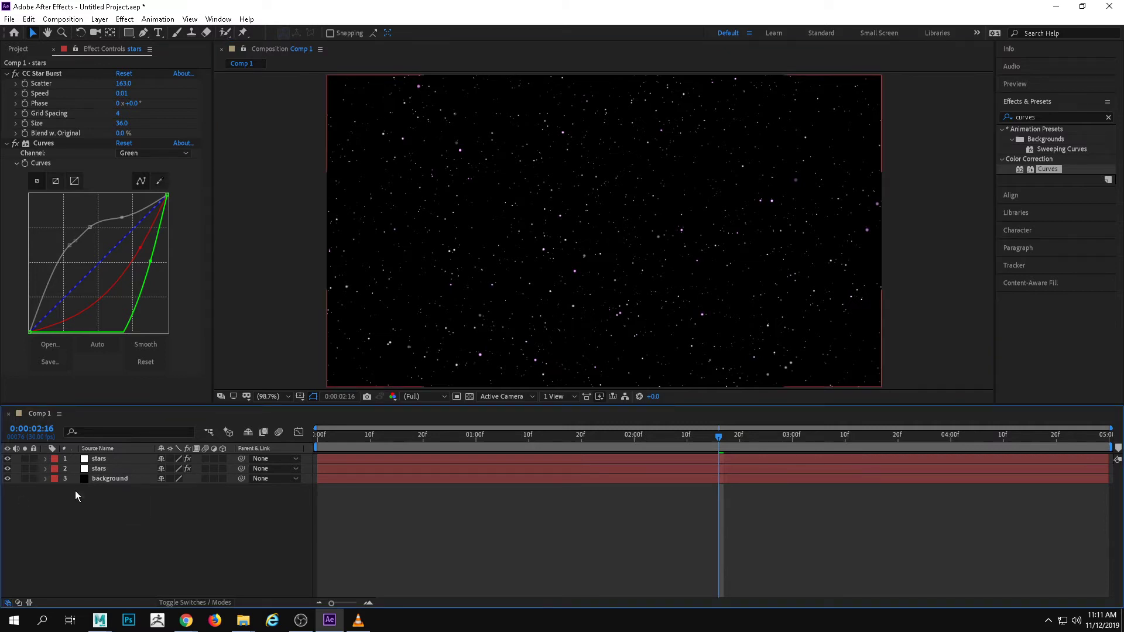
{"action": "right_click", "coordinate": [133, 508]}
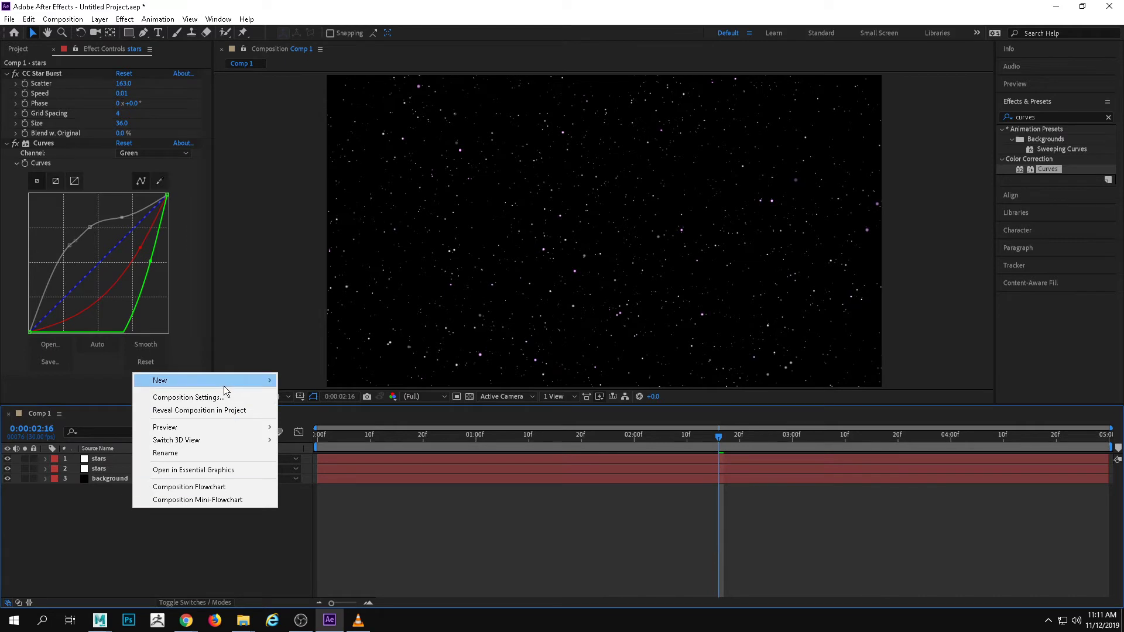
{"action": "mouse_move", "coordinate": [228, 383]}
{"action": "left_click", "coordinate": [311, 410]}
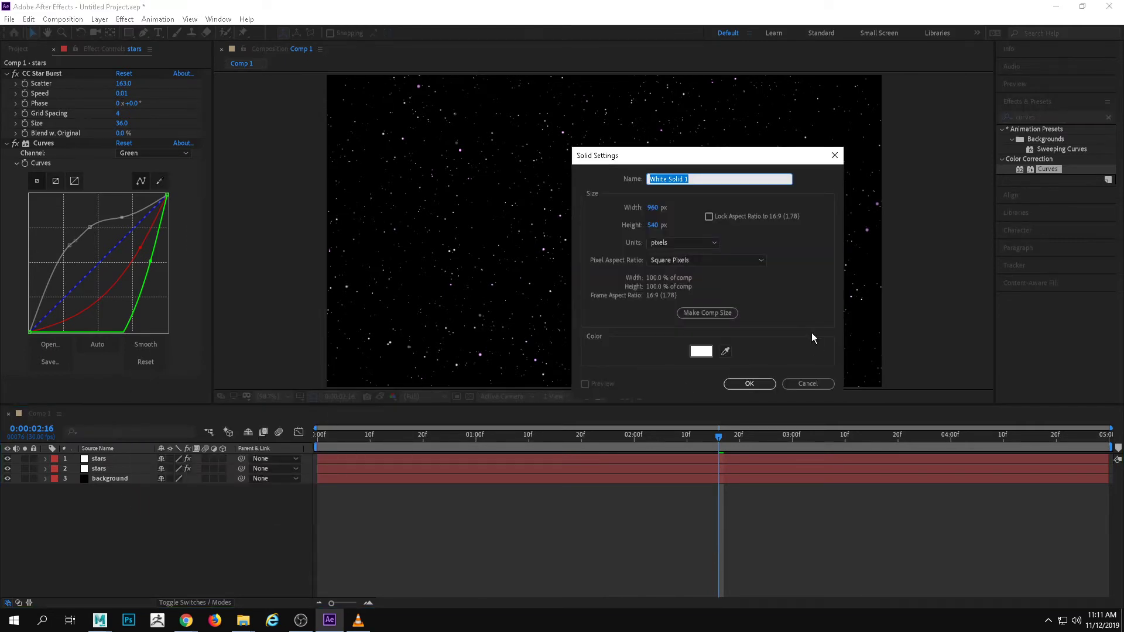
{"action": "left_click", "coordinate": [707, 353]}
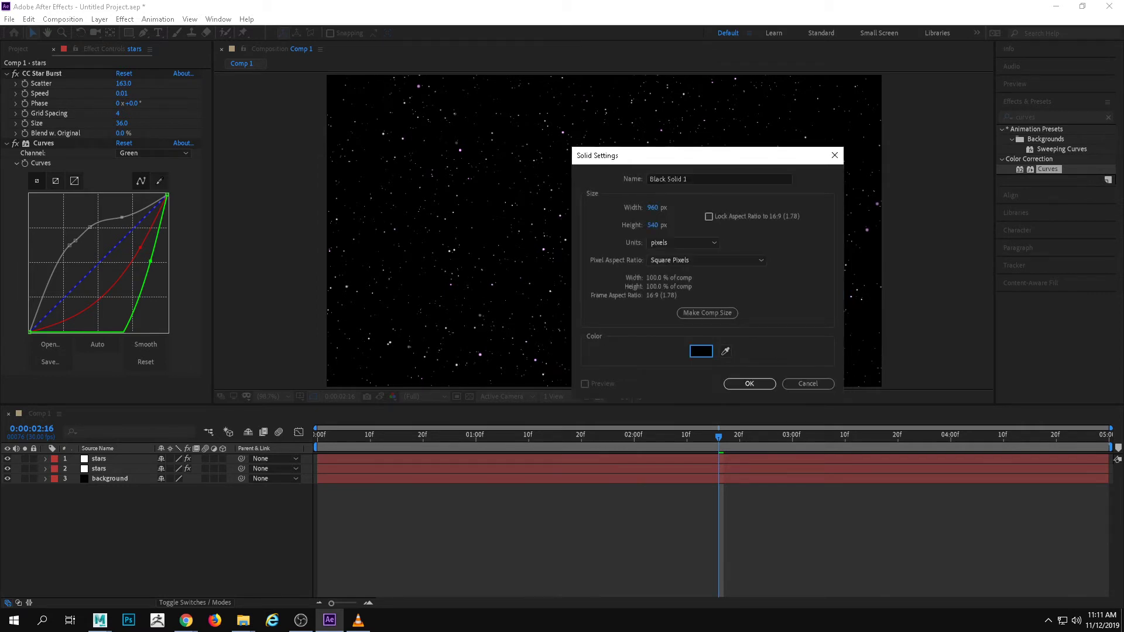
{"action": "left_click", "coordinate": [746, 384]}
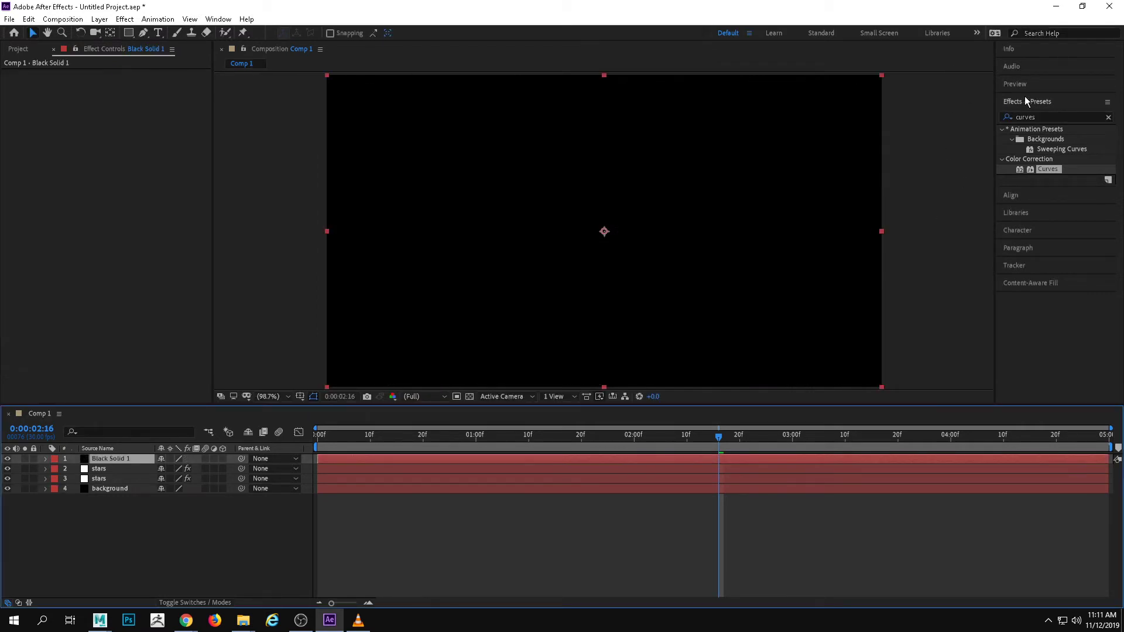
Search the effects for "flare" and apply Lens Flare to the black solid
{"action": "double_click", "coordinate": [1063, 114]}
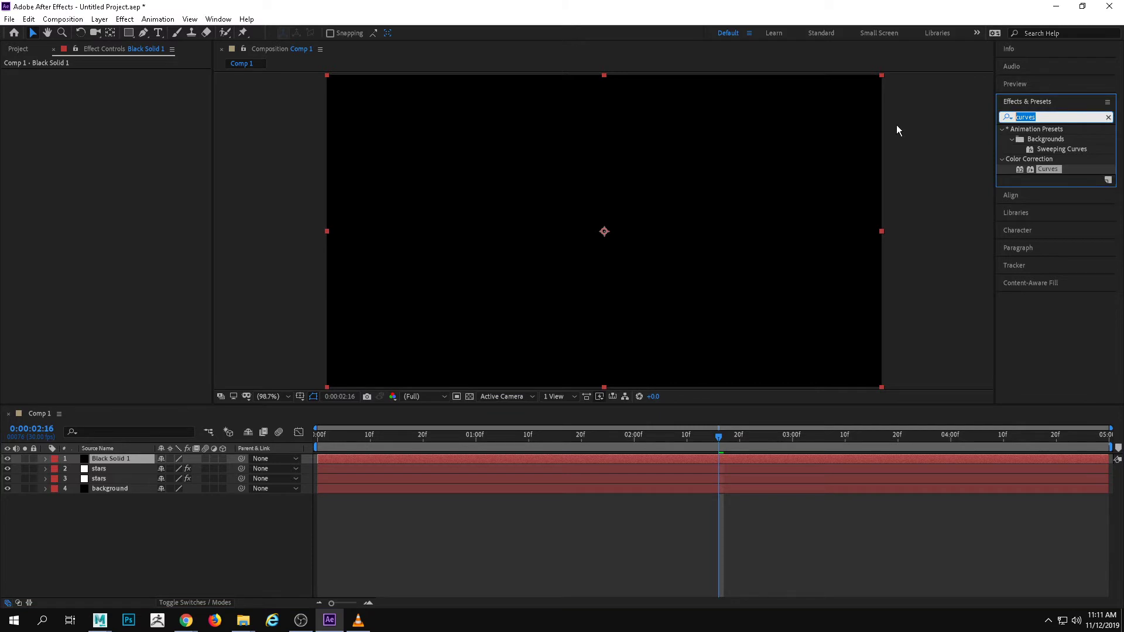
{"action": "type", "text": "flare"}
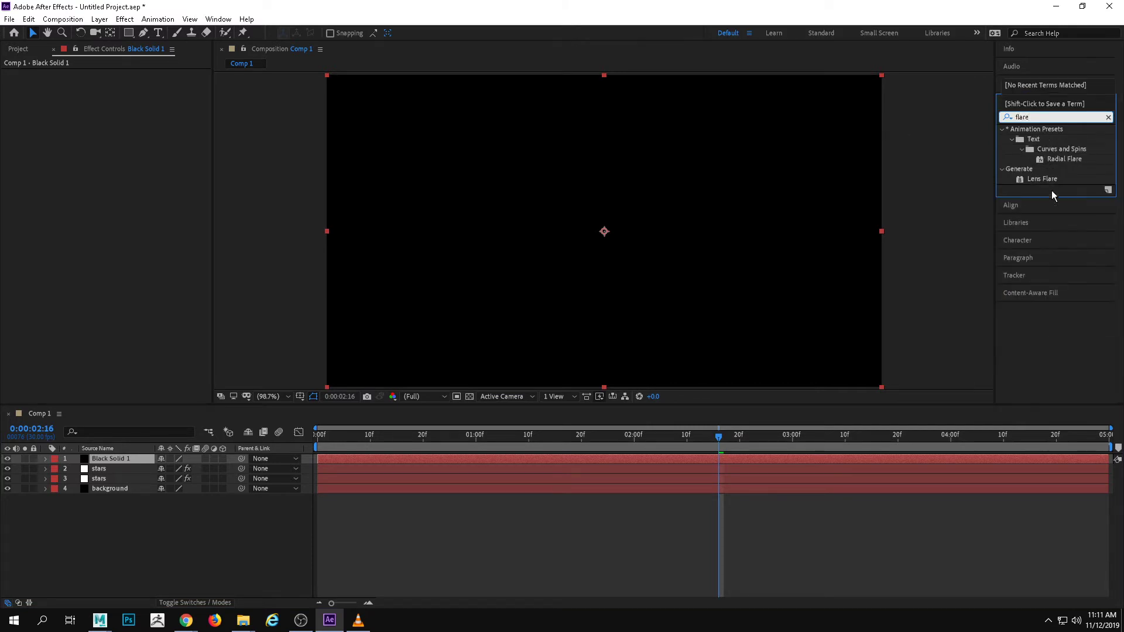
{"action": "left_click_drag", "start_coordinate": [1042, 179], "coordinate": [711, 201]}
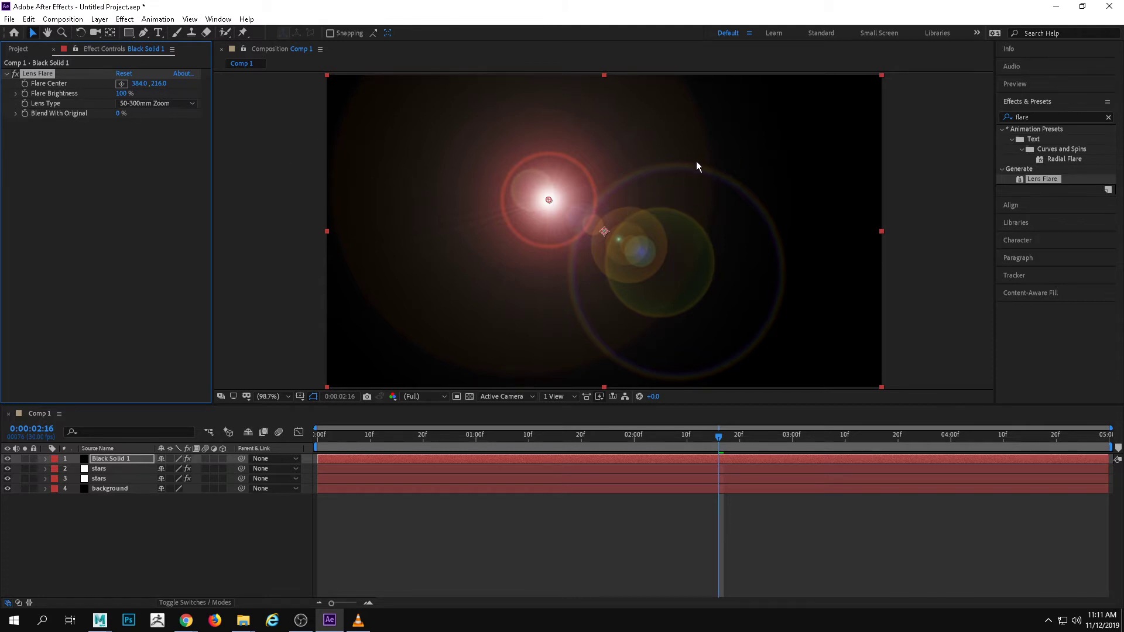
Try the 35mm Prime lens type on the Lens Flare, then set it to 105mm Prime
{"action": "left_click", "coordinate": [144, 97]}
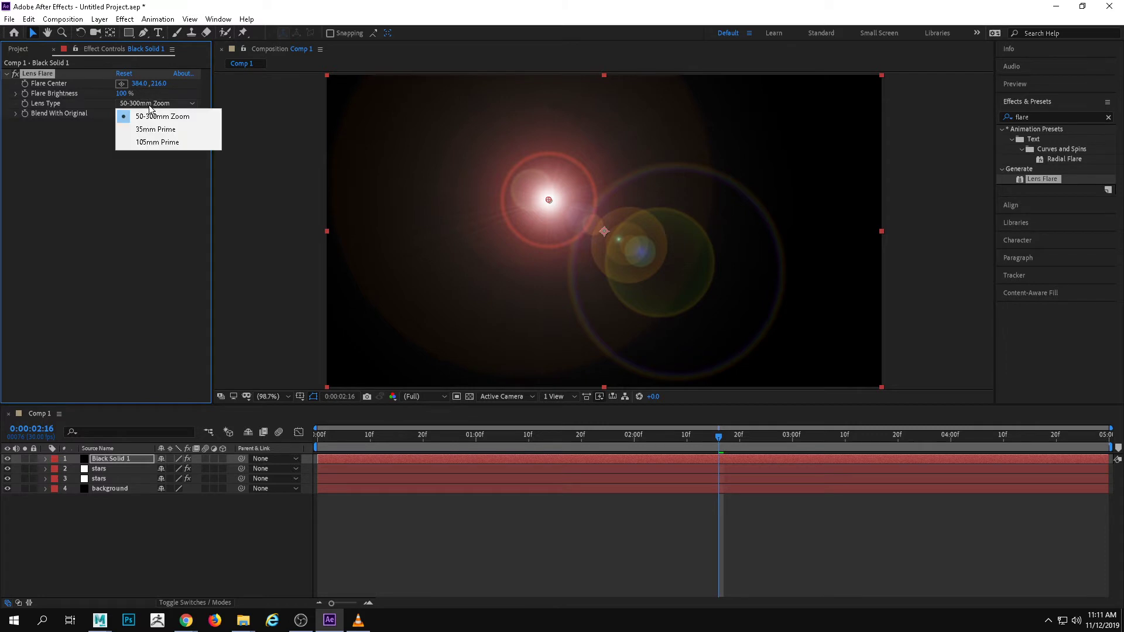
{"action": "left_click", "coordinate": [166, 119]}
{"action": "left_click", "coordinate": [173, 103]}
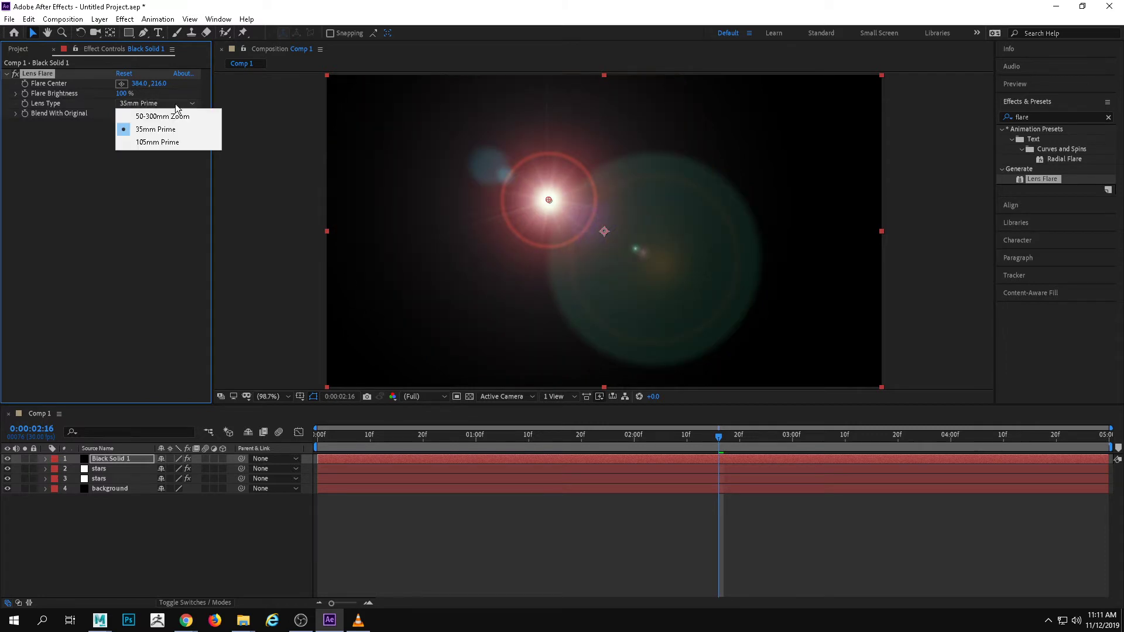
{"action": "left_click", "coordinate": [183, 140]}
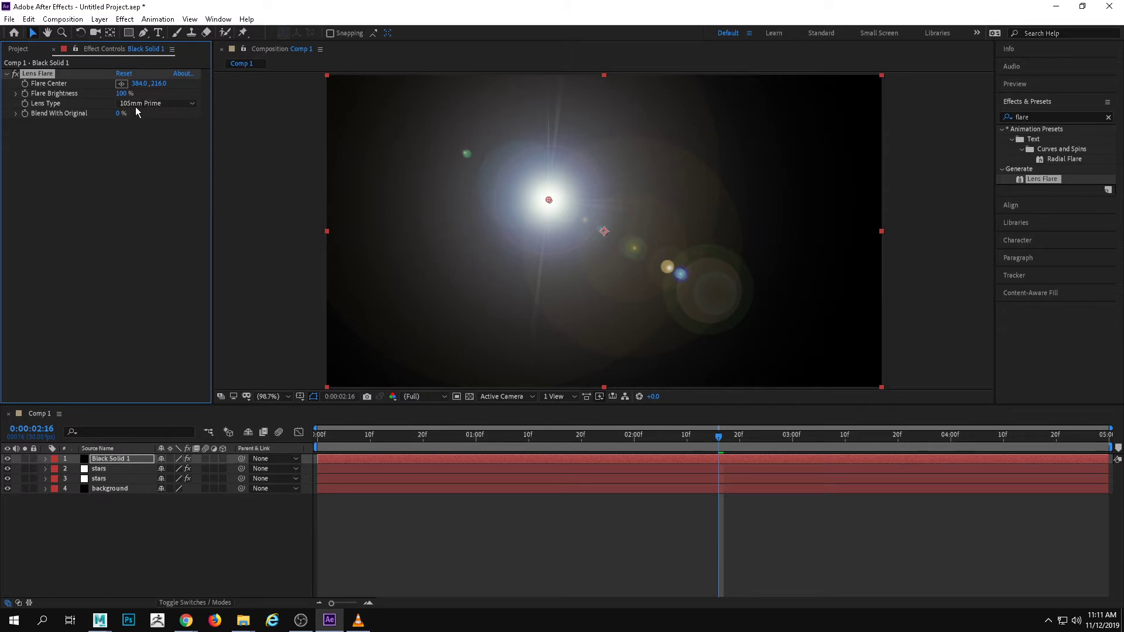
Move the Lens Flare's center to about 485, 242, just above the middle of the frame
{"action": "left_click", "coordinate": [121, 83]}
{"action": "left_click", "coordinate": [651, 208]}
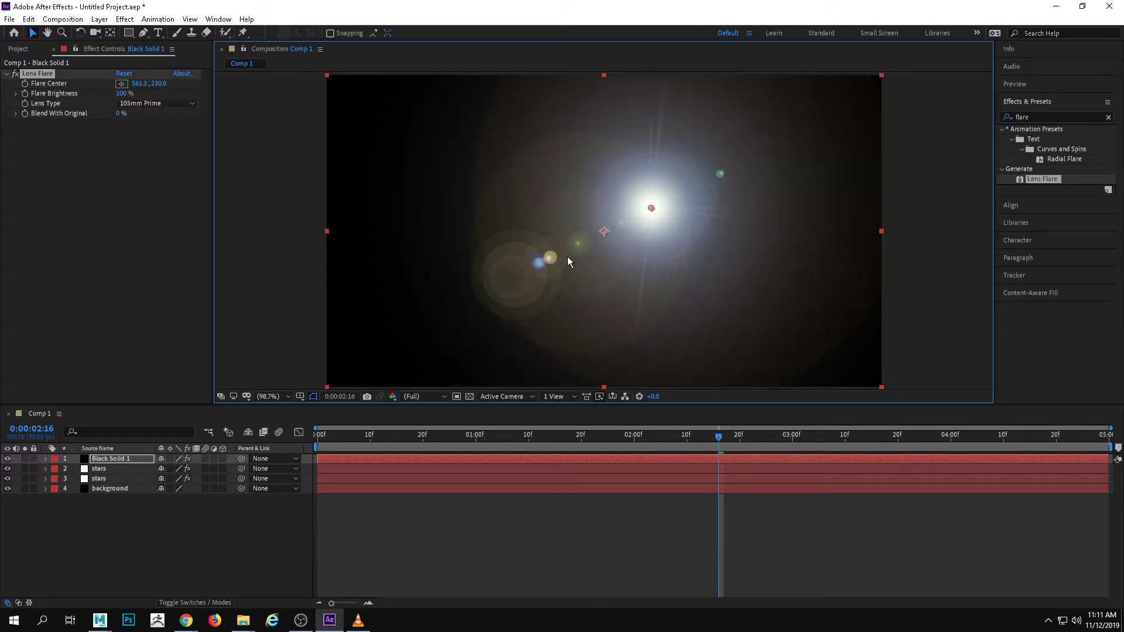
{"action": "left_click", "coordinate": [126, 86]}
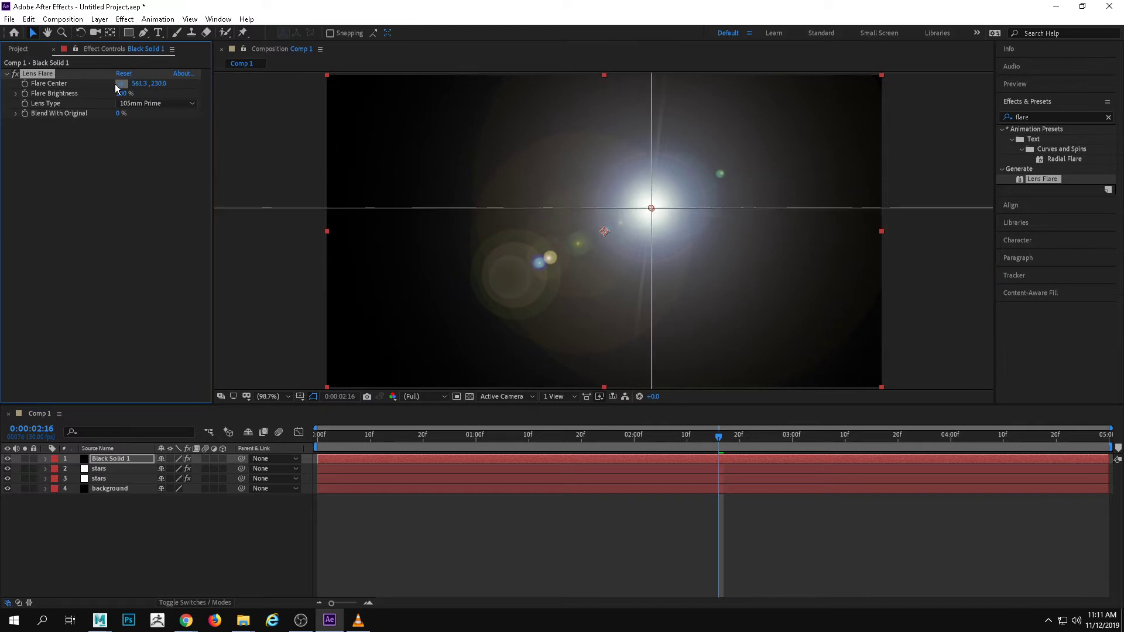
{"action": "left_click", "coordinate": [607, 215]}
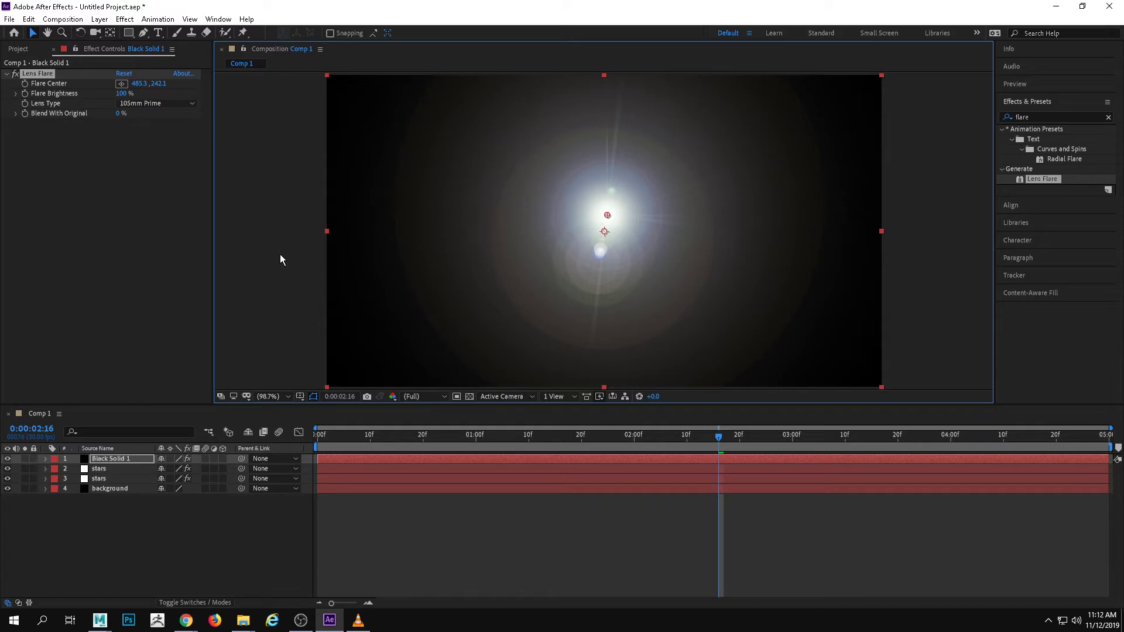
Apply the Turbulent Displace distortion effect to the black solid layer that holds the lens flare
{"action": "left_click", "coordinate": [125, 20]}
{"action": "mouse_move", "coordinate": [120, 20]}
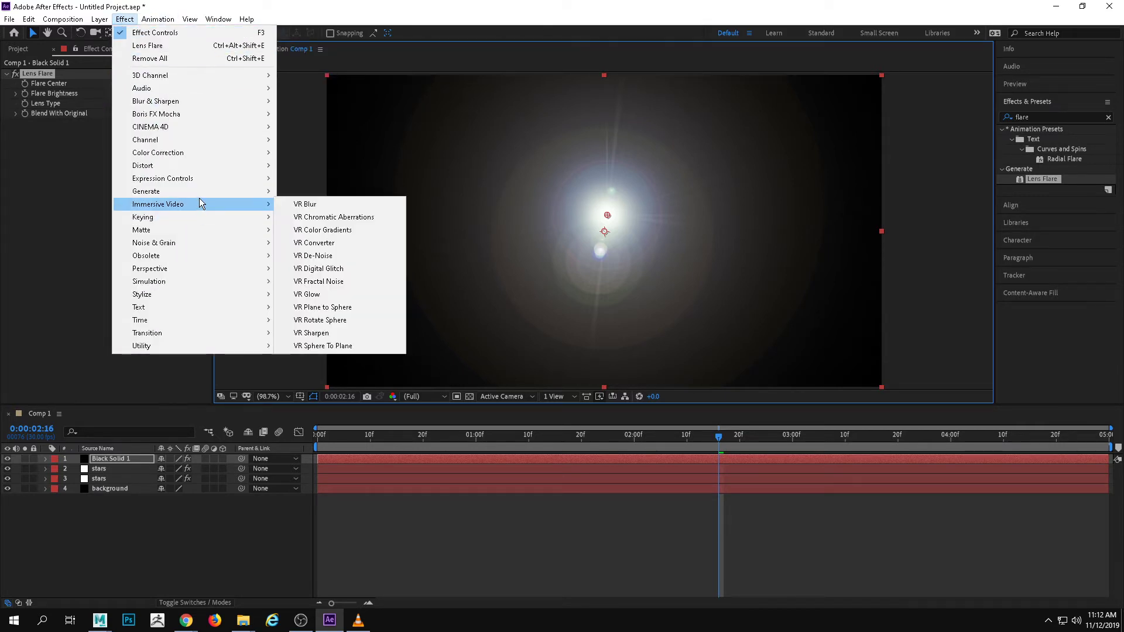
{"action": "mouse_move", "coordinate": [187, 165]}
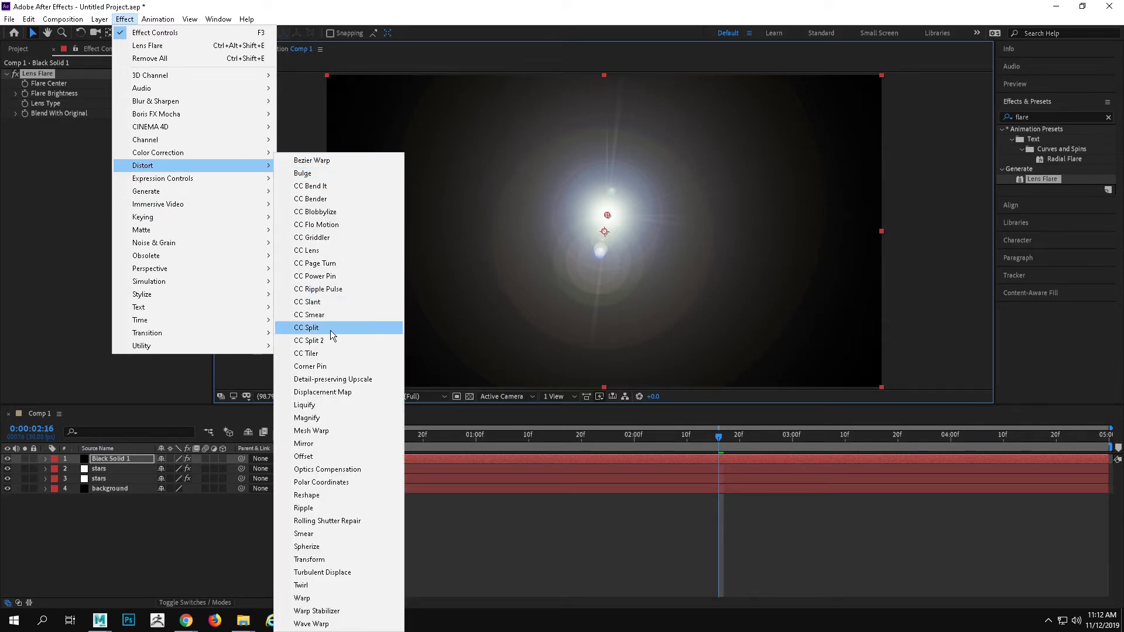
{"action": "left_click", "coordinate": [333, 572]}
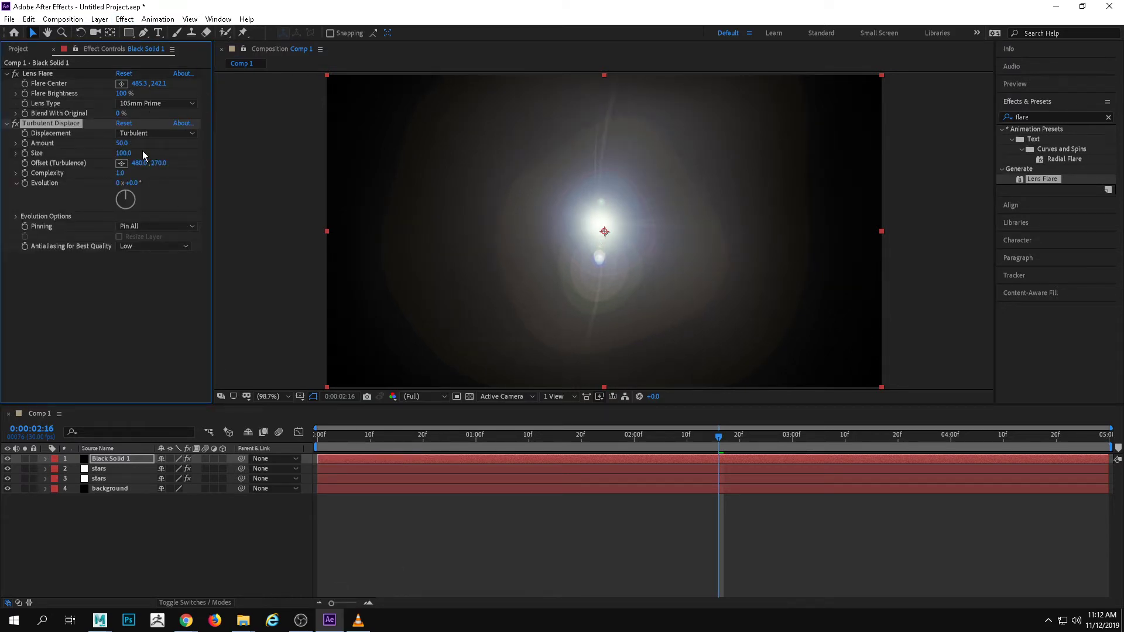
Break the flare up into a cloud by setting Turbulent Displace's amount to 117, size to 95 and complexity to 10
{"action": "left_click_drag", "start_coordinate": [122, 143], "coordinate": [190, 153]}
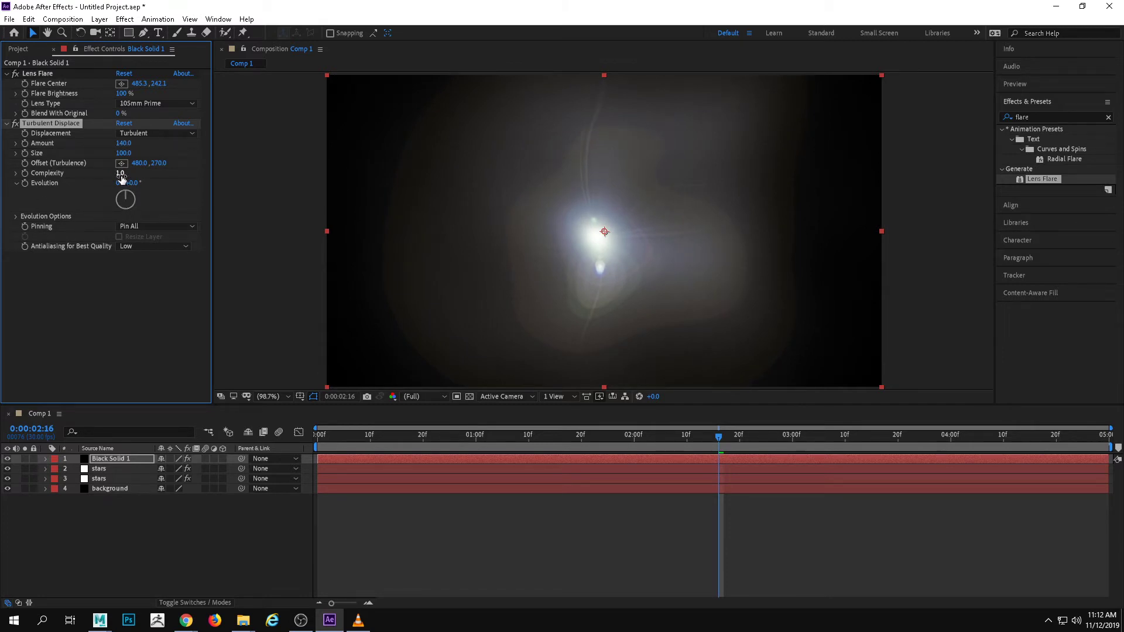
{"action": "left_click_drag", "start_coordinate": [123, 153], "coordinate": [225, 146]}
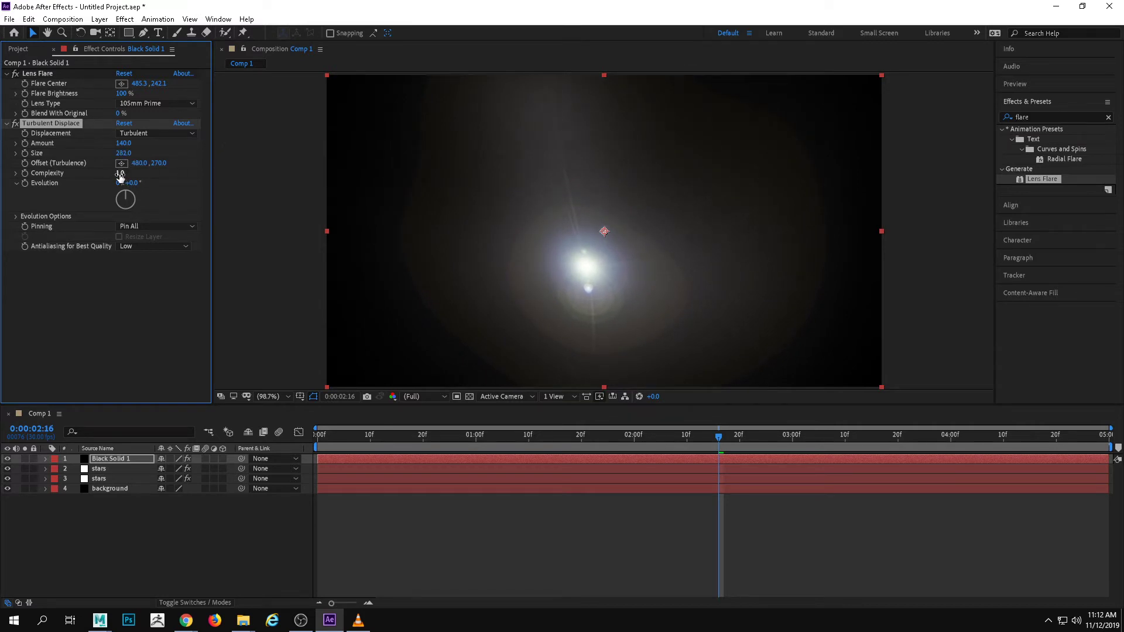
{"action": "left_click_drag", "start_coordinate": [120, 173], "coordinate": [601, 174]}
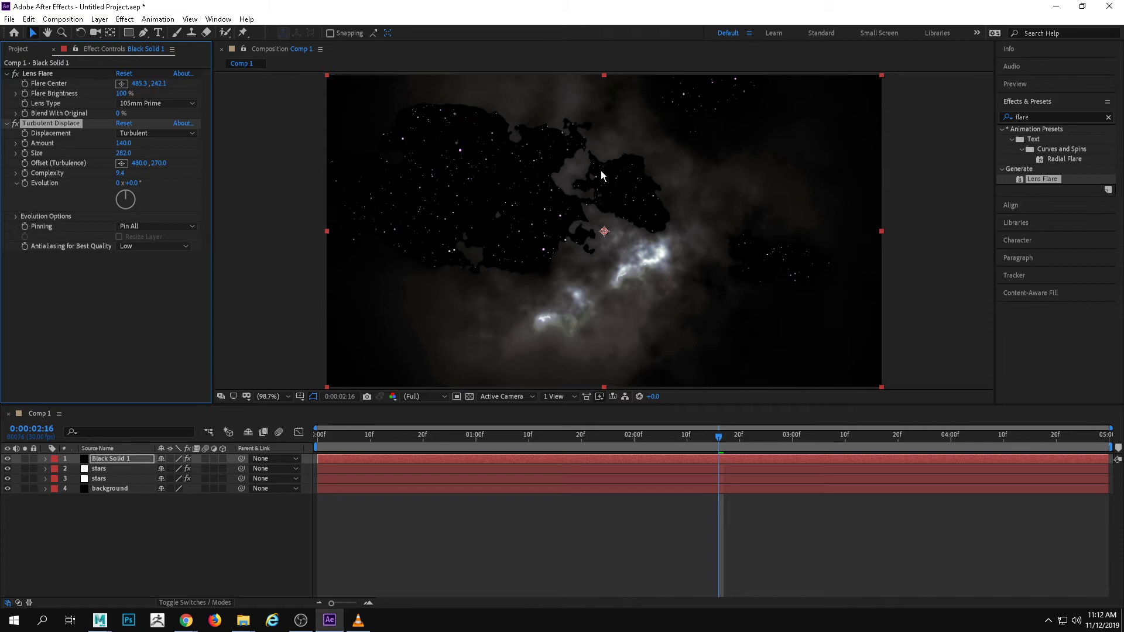
{"action": "left_click", "coordinate": [135, 172]}
{"action": "left_click_drag", "start_coordinate": [124, 152], "coordinate": [13, 157]}
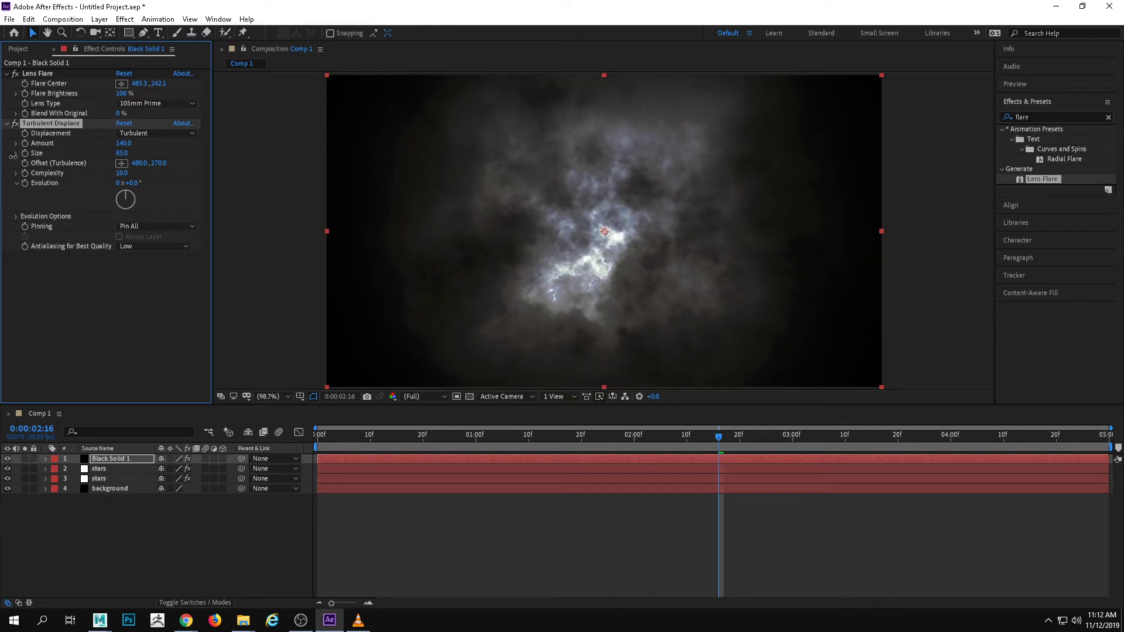
{"action": "left_click_drag", "start_coordinate": [124, 143], "coordinate": [142, 162]}
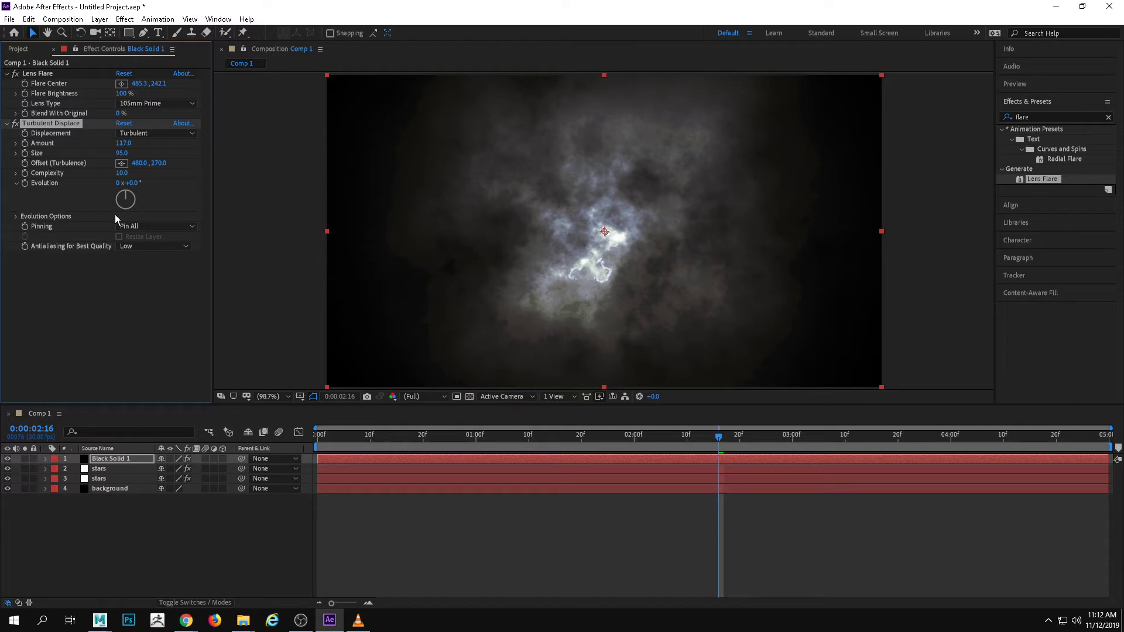
Set Turbulent Displace's evolution to 50° and complexity to 9.5, leaving the displacement type on Turbulent
{"action": "left_click_drag", "start_coordinate": [140, 195], "coordinate": [170, 164]}
{"action": "left_click", "coordinate": [121, 166]}
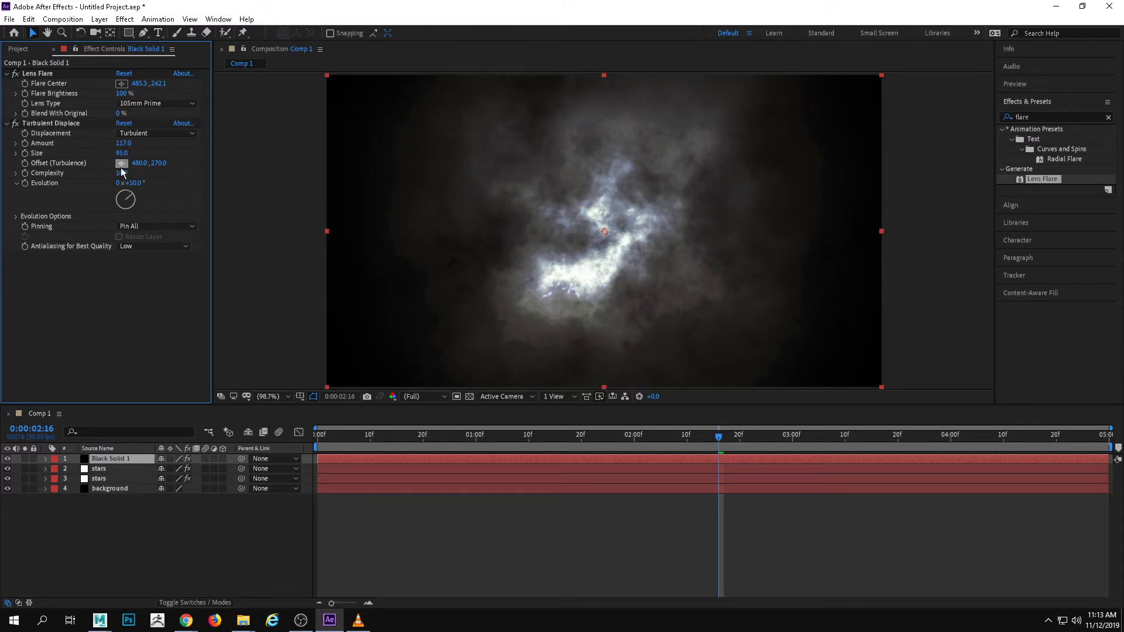
{"action": "left_click_drag", "start_coordinate": [121, 172], "coordinate": [113, 172]}
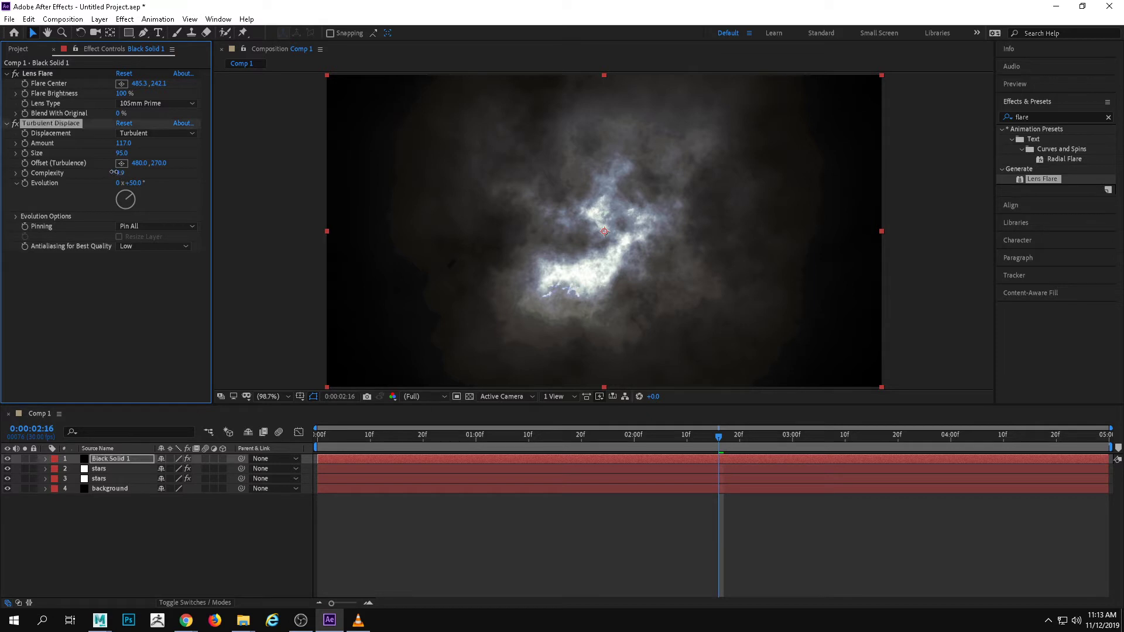
{"action": "left_click", "coordinate": [103, 177]}
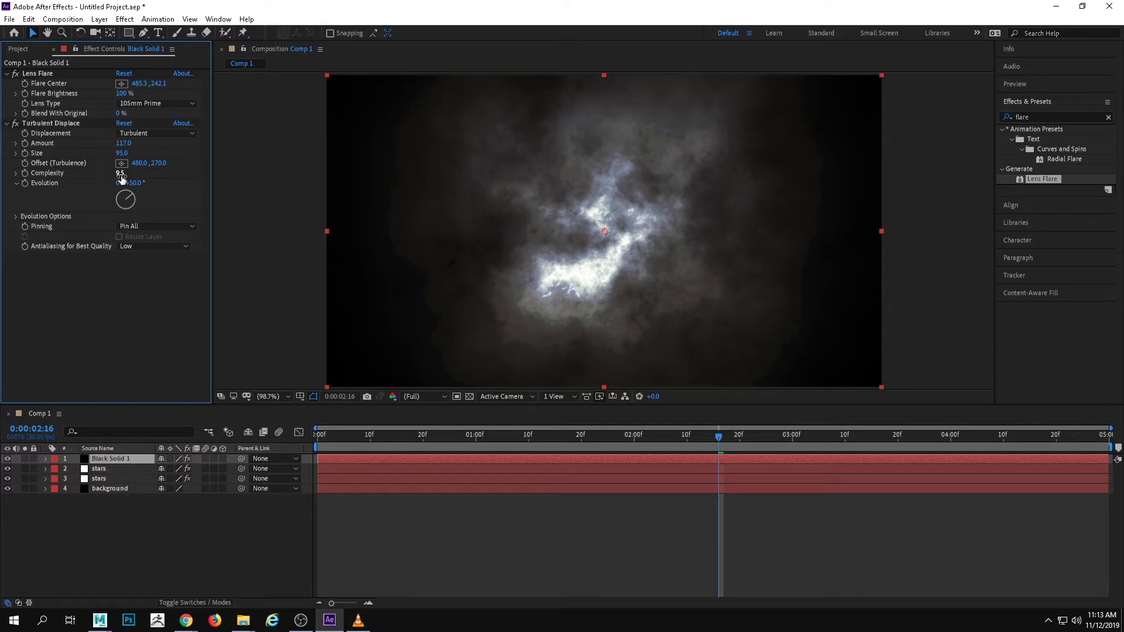
{"action": "left_click", "coordinate": [162, 134]}
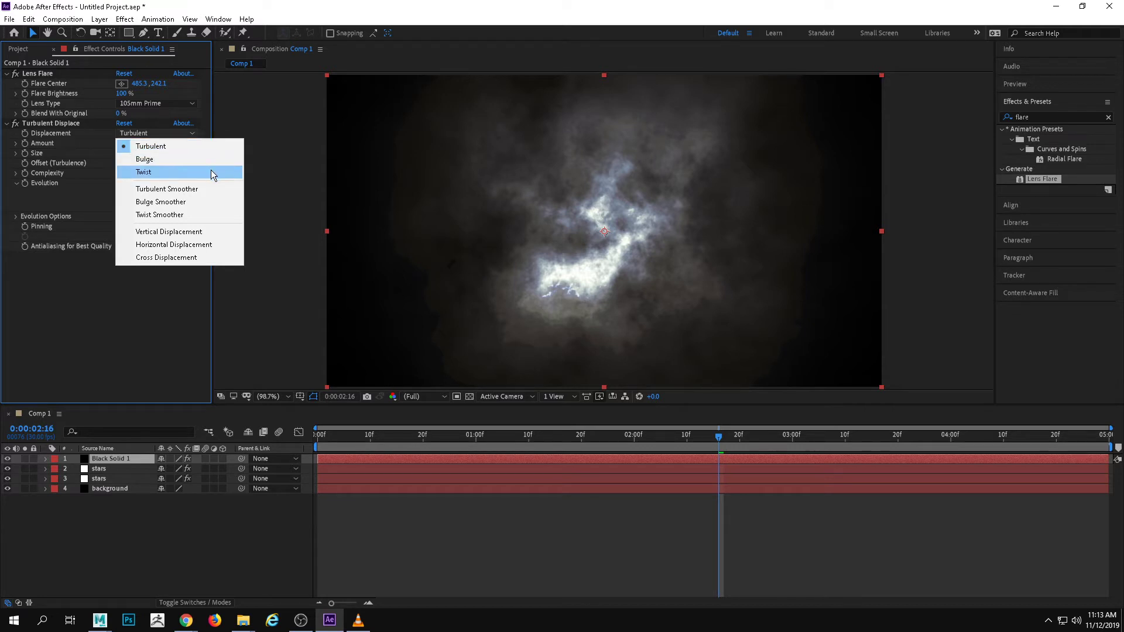
{"action": "left_click", "coordinate": [456, 34]}
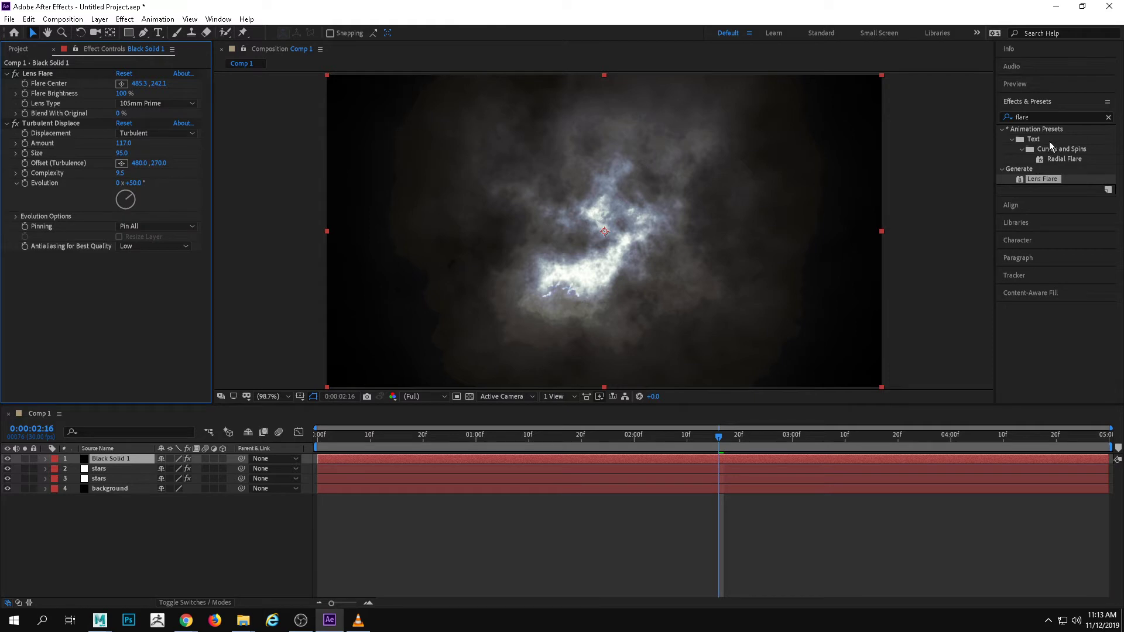
Search the effects for "curve" and apply the Curves color correction to the black solid
{"action": "left_click", "coordinate": [1050, 115]}
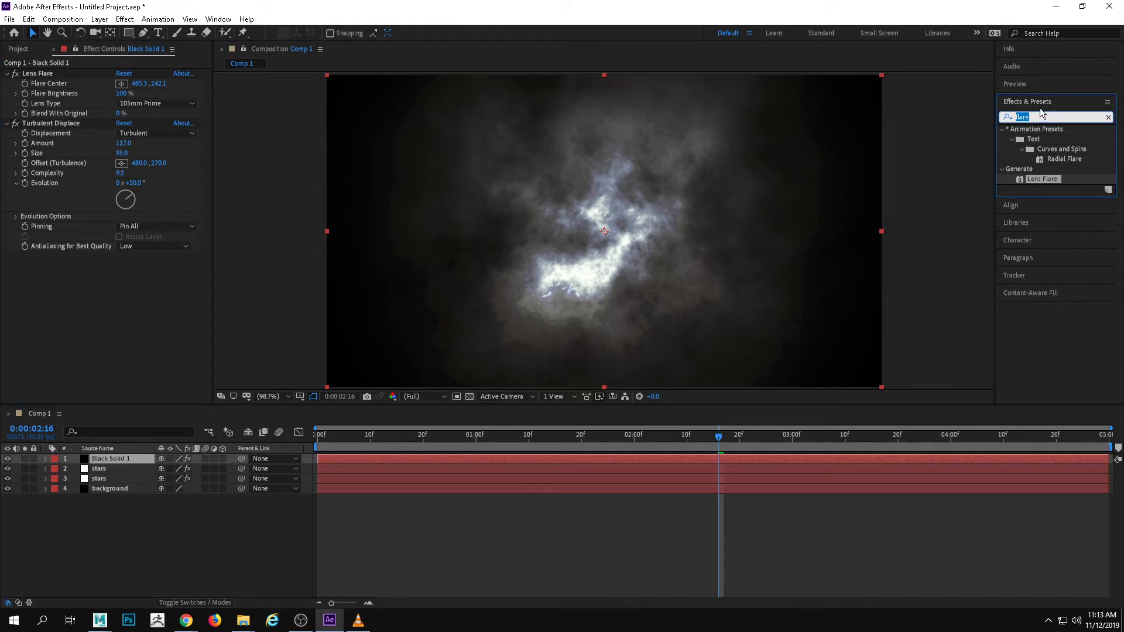
{"action": "type", "text": "curve"}
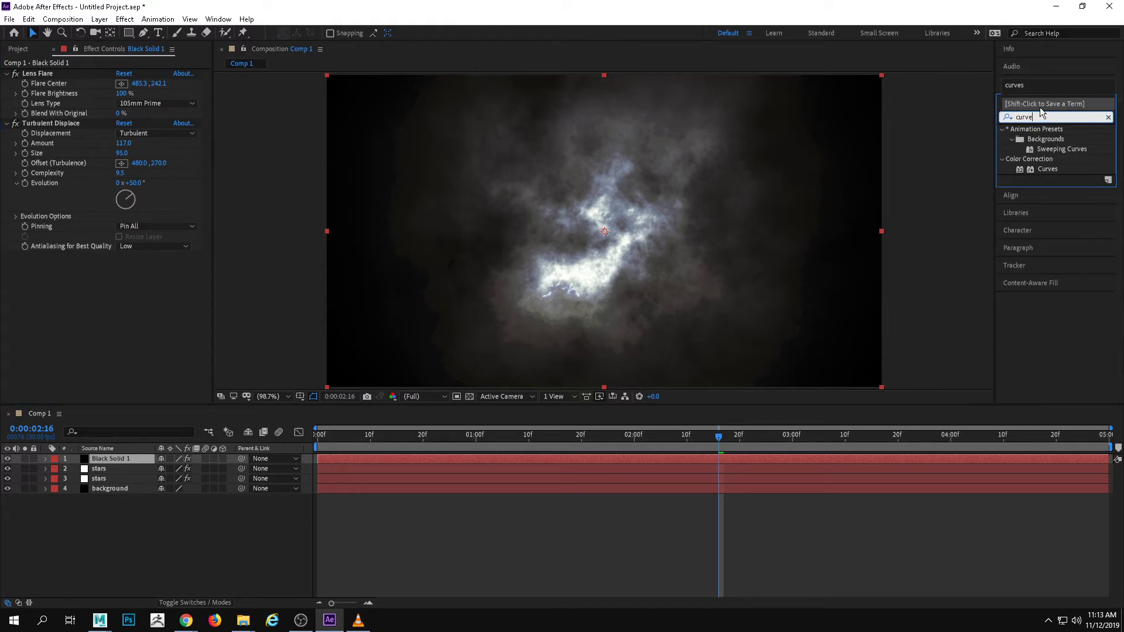
{"action": "left_click_drag", "start_coordinate": [1048, 169], "coordinate": [475, 223]}
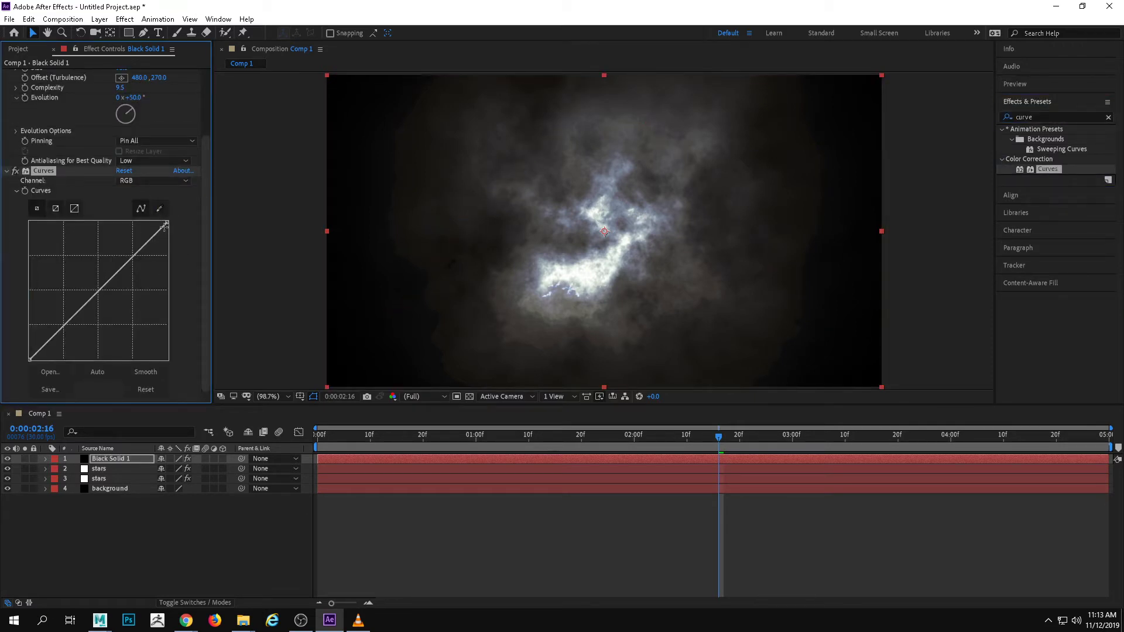
In Curves, raise the midtones of the Red channel and slightly lower those of the Blue channel
{"action": "left_click", "coordinate": [163, 184]}
{"action": "left_click", "coordinate": [163, 203]}
{"action": "left_click_drag", "start_coordinate": [103, 287], "coordinate": [98, 277]}
{"action": "left_click", "coordinate": [152, 181]}
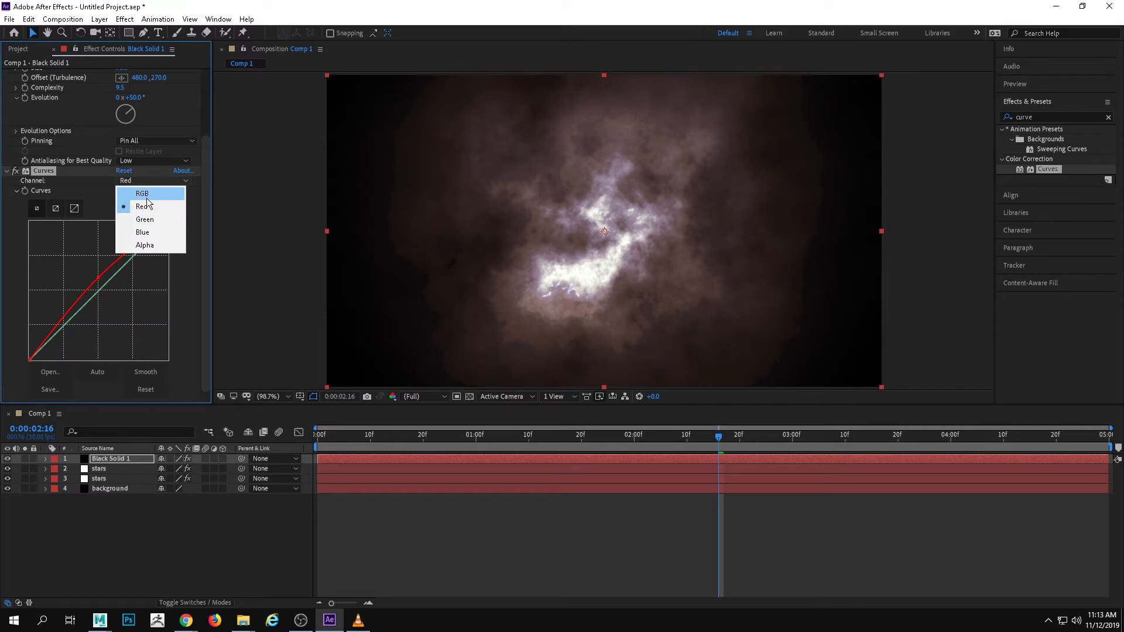
{"action": "left_click", "coordinate": [155, 234]}
{"action": "left_click_drag", "start_coordinate": [110, 284], "coordinate": [127, 267]}
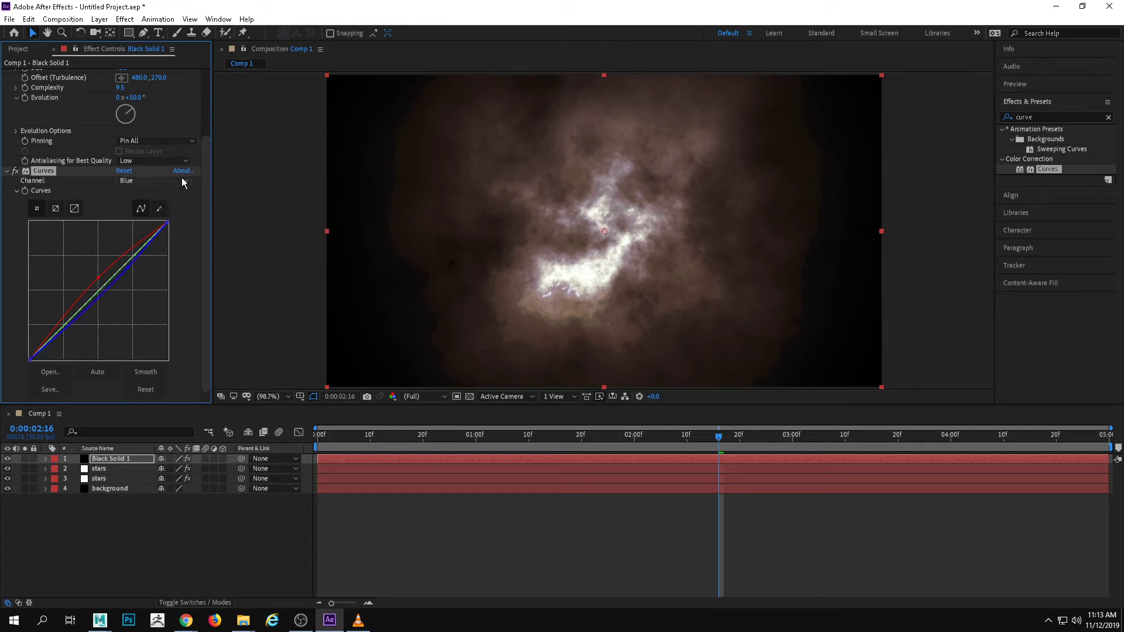
Lower the midtones of the Green channel in Curves to give the nebula a reddish-purple tint
{"action": "left_click", "coordinate": [153, 180]}
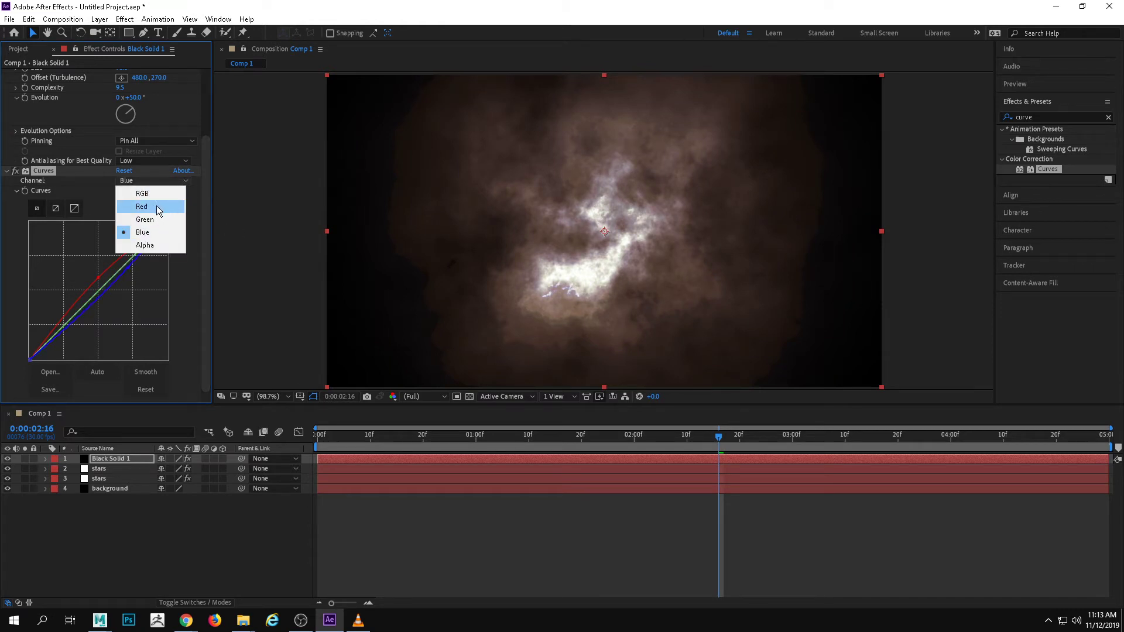
{"action": "left_click", "coordinate": [151, 219]}
{"action": "mouse_move", "coordinate": [112, 278]}
{"action": "left_mouse_down"}
{"action": "mouse_move", "coordinate": [100, 271]}
{"action": "mouse_move", "coordinate": [127, 272]}
{"action": "left_mouse_up"}
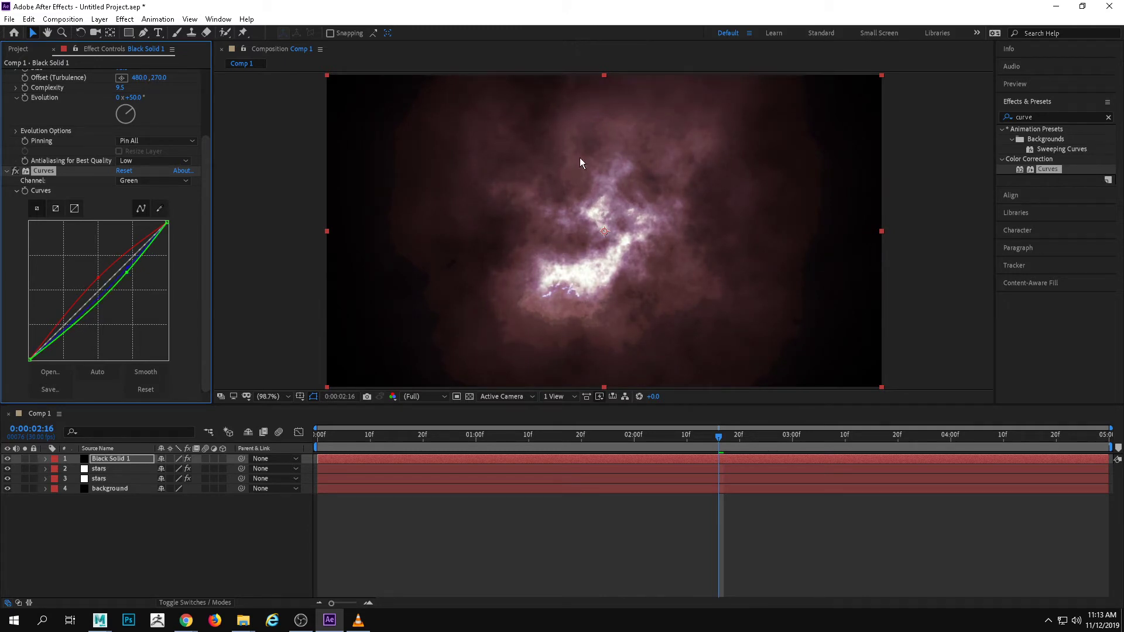
Play the composition from the first frame to preview the tinted nebula, then stop playback
{"action": "left_click_drag", "start_coordinate": [645, 437], "coordinate": [312, 440]}
{"action": "key", "text": "space"}
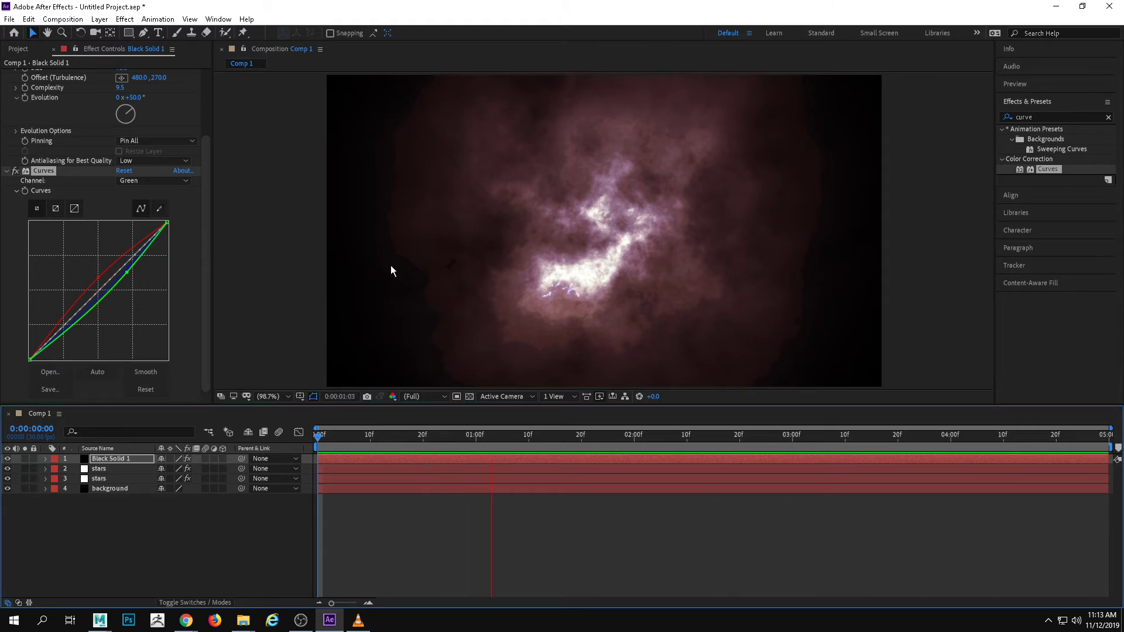
{"action": "key", "text": "space"}
Animate Turbulent Displace's evolution with keyframes from 50° at the first frame to 91° at 0:00:04:29
{"action": "left_click_drag", "start_coordinate": [206, 156], "coordinate": [203, 103]}
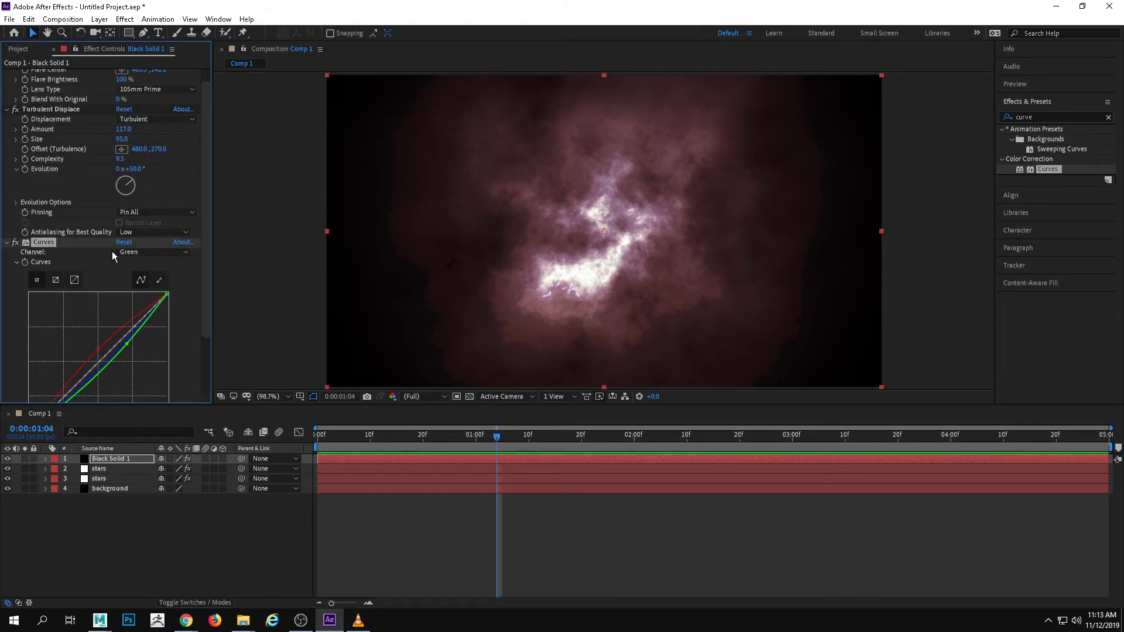
{"action": "left_click_drag", "start_coordinate": [496, 437], "coordinate": [310, 430]}
{"action": "left_click", "coordinate": [25, 170]}
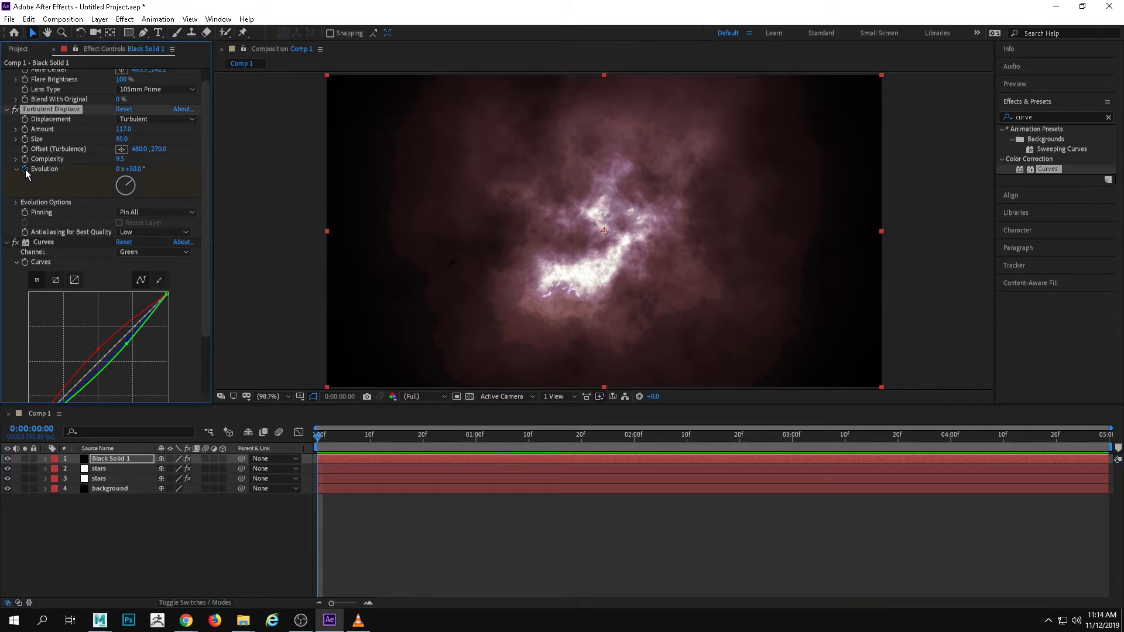
{"action": "left_click_drag", "start_coordinate": [323, 437], "coordinate": [1105, 436]}
{"action": "left_click_drag", "start_coordinate": [116, 185], "coordinate": [177, 209]}
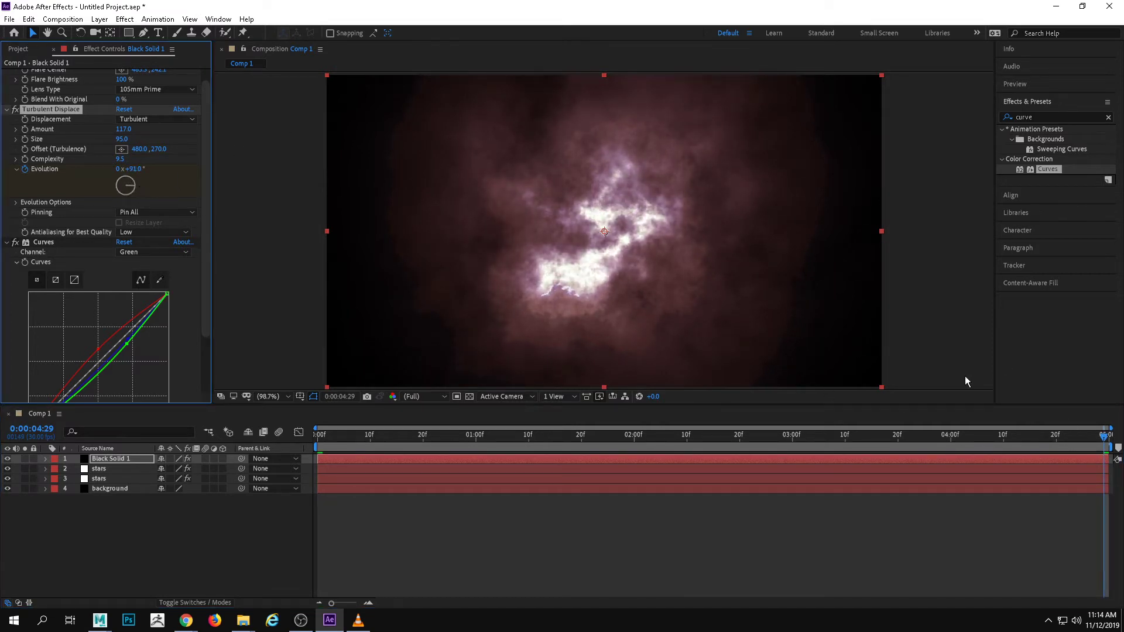
Preview the nebula's evolution animation in the composition and stop playback
{"action": "left_click", "coordinate": [1007, 454]}
{"action": "key", "text": "space"}
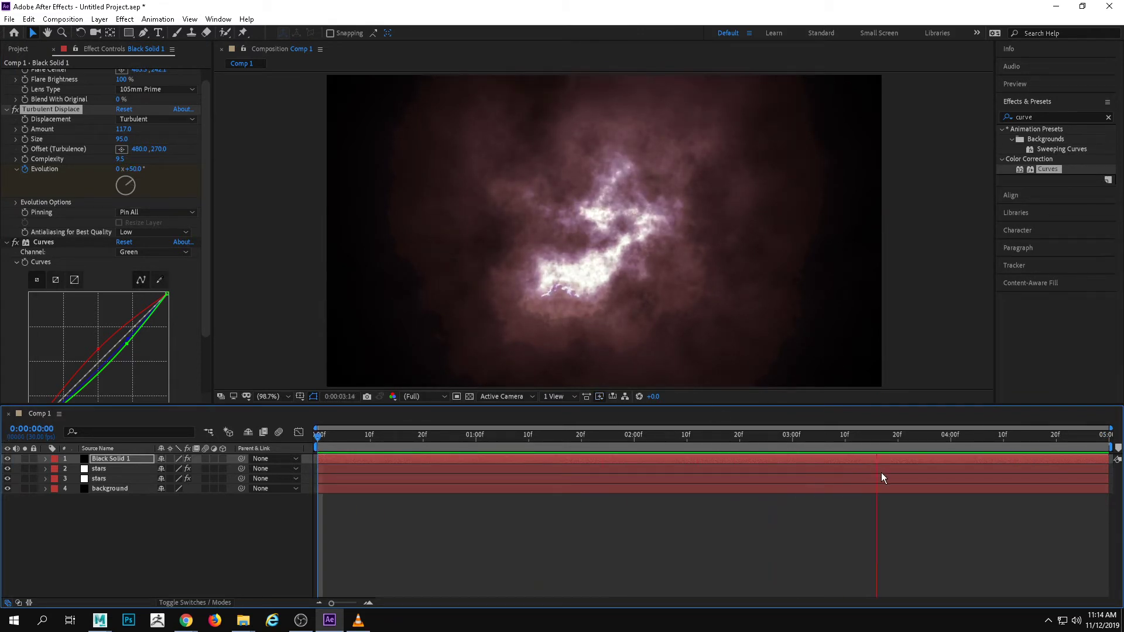
{"action": "key", "text": "space"}
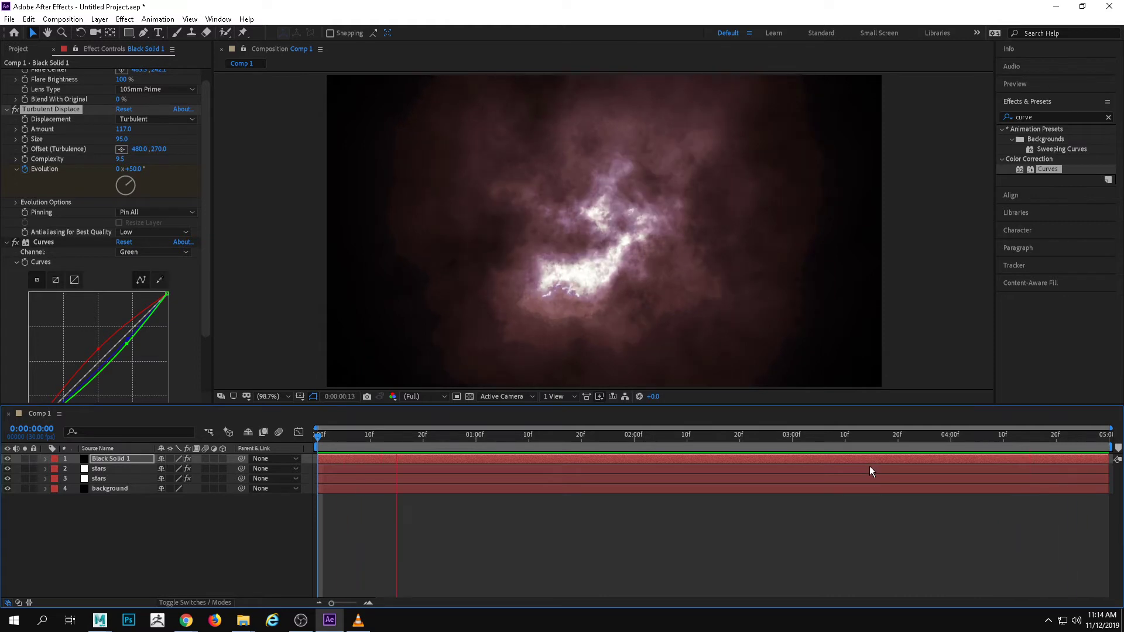
{"action": "key", "text": "space"}
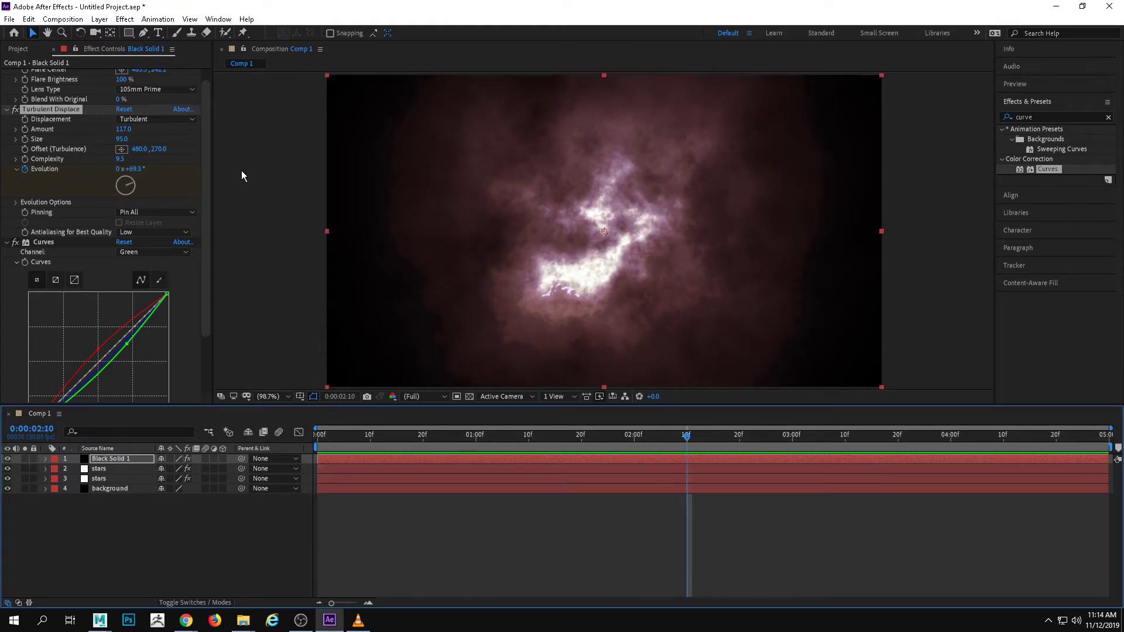
Set the evolution keyframe at 0:00:04:29 to 145° and preview the animation from the start
{"action": "left_click_drag", "start_coordinate": [714, 438], "coordinate": [1109, 439]}
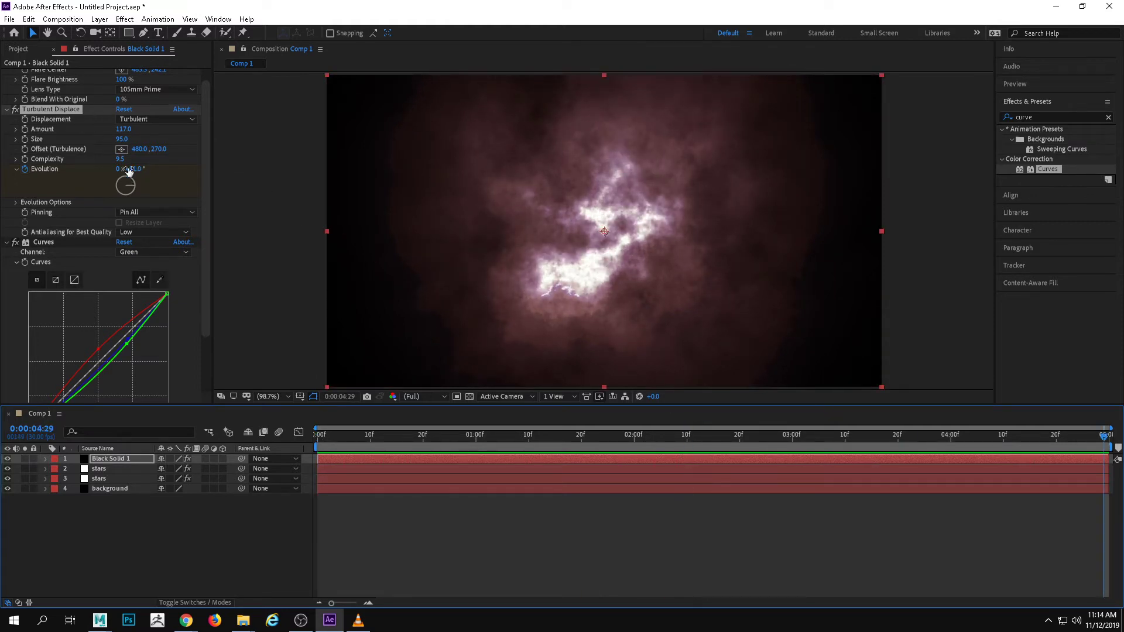
{"action": "left_click_drag", "start_coordinate": [132, 186], "coordinate": [130, 192]}
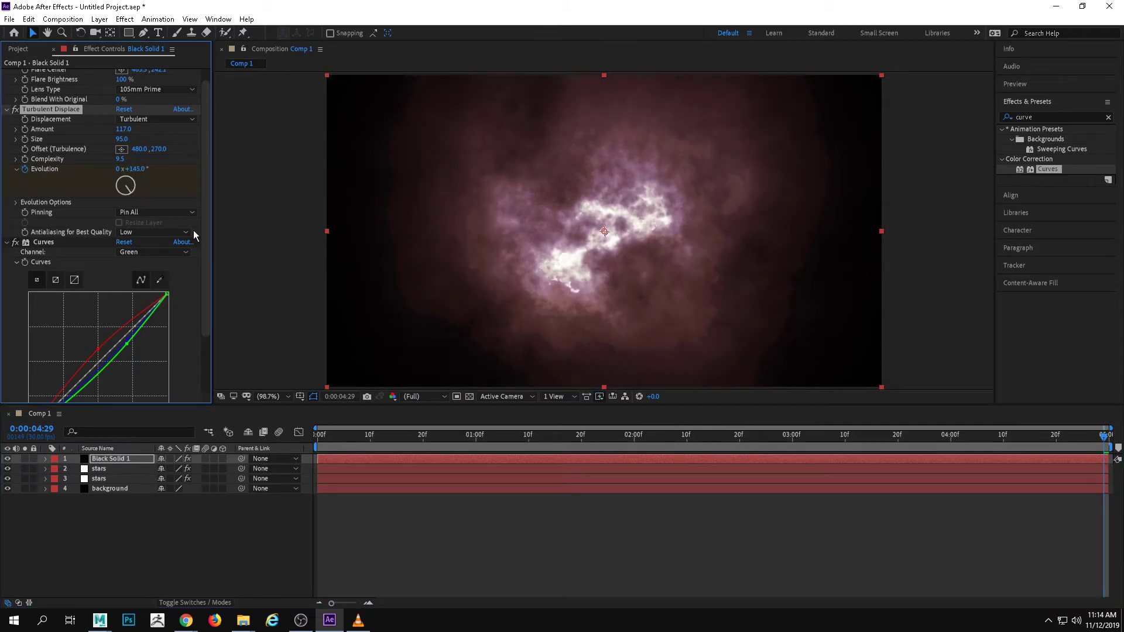
{"action": "left_click_drag", "start_coordinate": [605, 434], "coordinate": [544, 444]}
{"action": "key", "text": "space"}
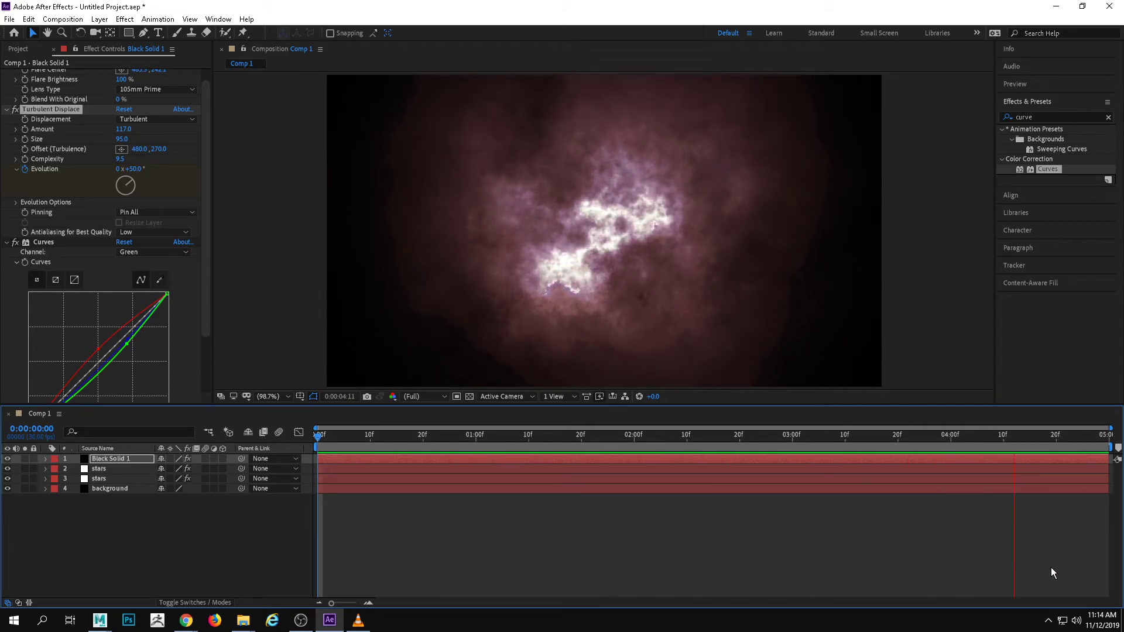
{"action": "key", "text": "space"}
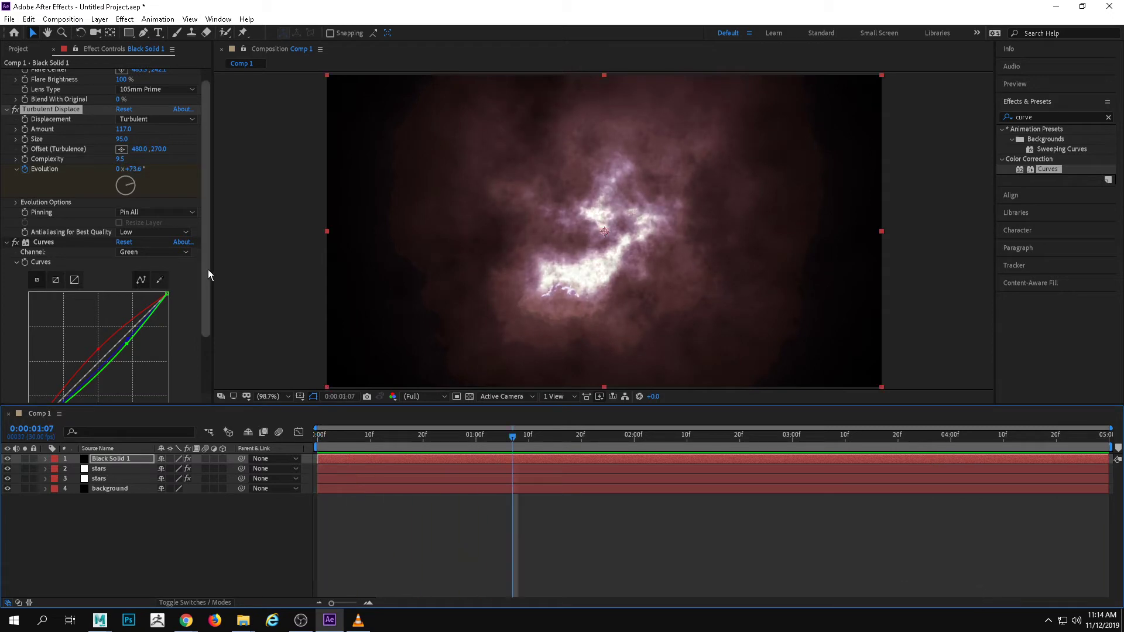
Set Turbulent Displace's complexity to 8.4, size to 121 and amount to 146, and return to the first frame
{"action": "left_click_drag", "start_coordinate": [130, 159], "coordinate": [144, 128]}
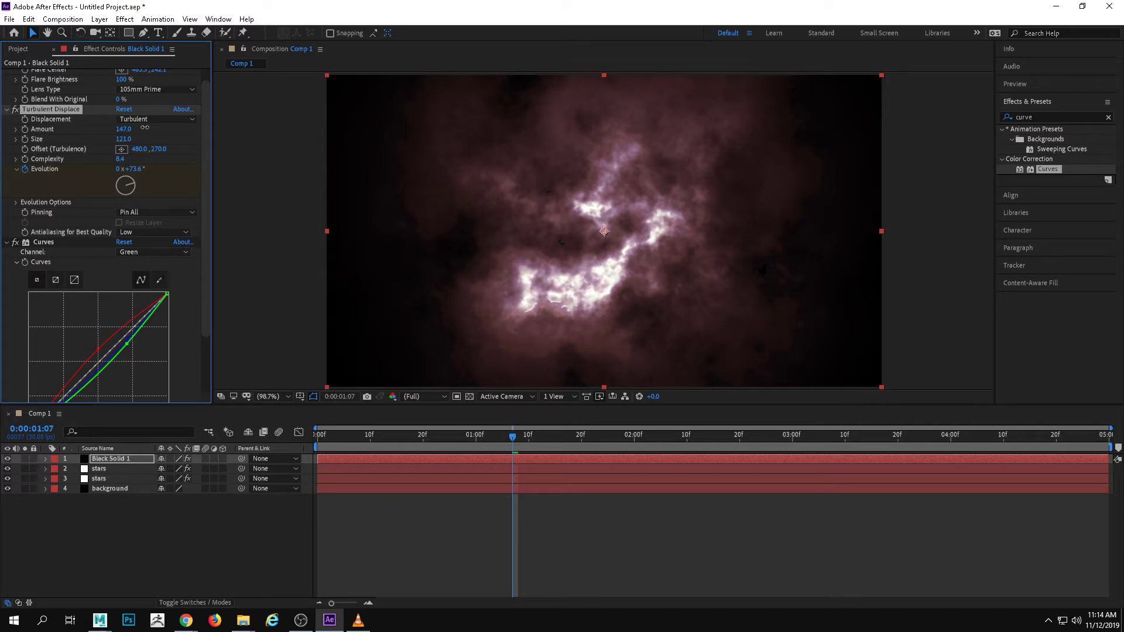
{"action": "left_click_drag", "start_coordinate": [493, 433], "coordinate": [228, 440]}
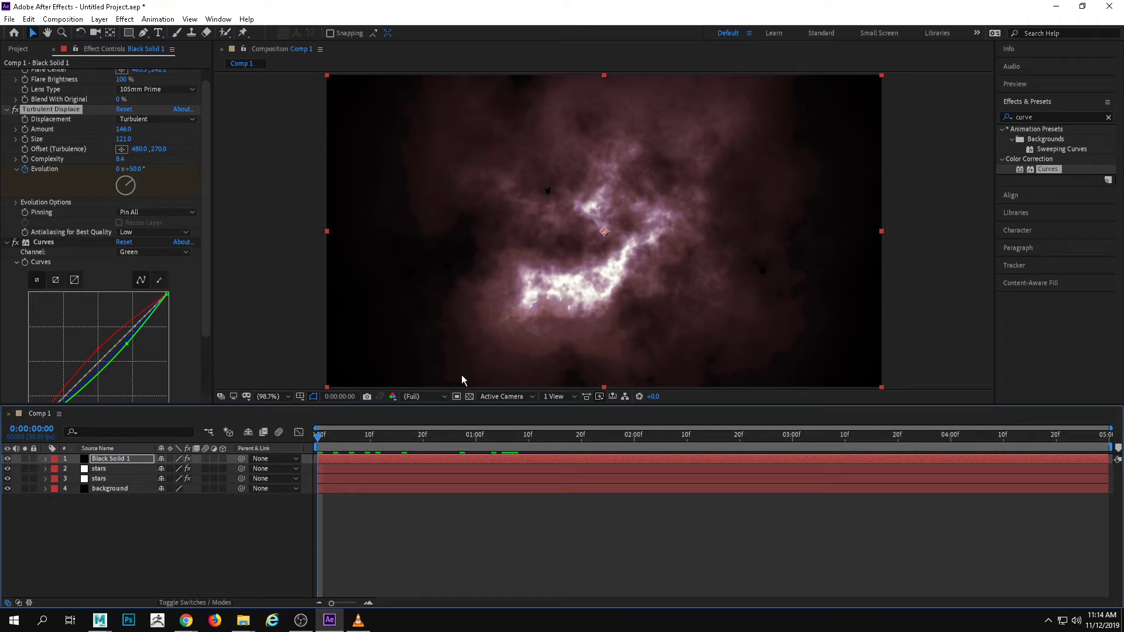
Set the blending mode of the nebula layer, Black Solid 1, to Screen
{"action": "left_click", "coordinate": [129, 512]}
{"action": "left_click", "coordinate": [111, 449]}
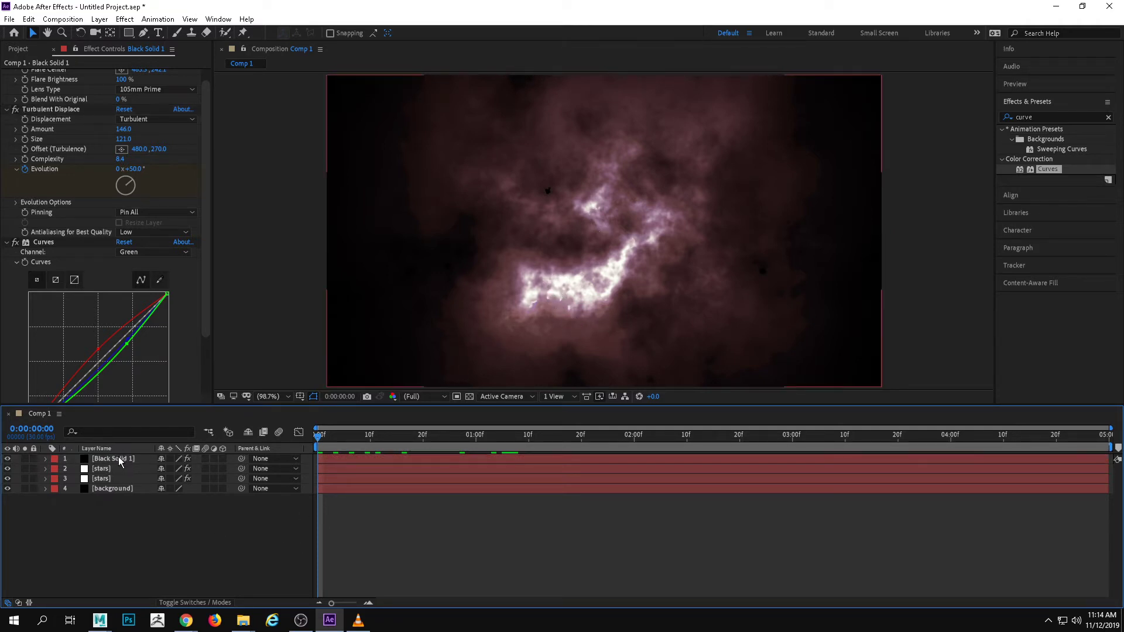
{"action": "left_click", "coordinate": [117, 460]}
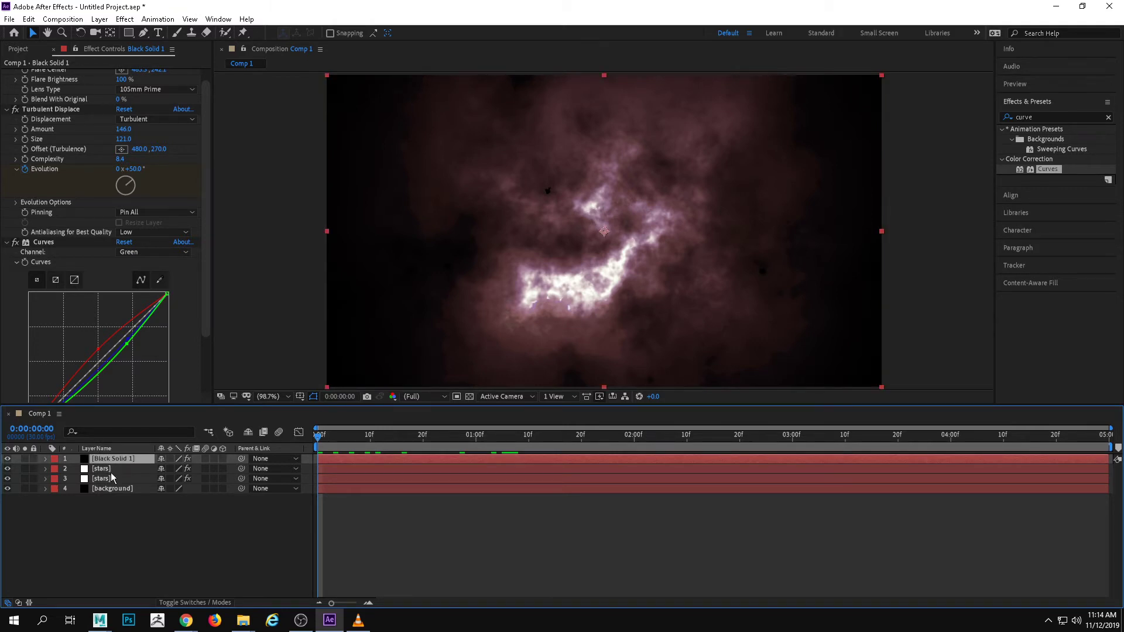
{"action": "right_click", "coordinate": [115, 461]}
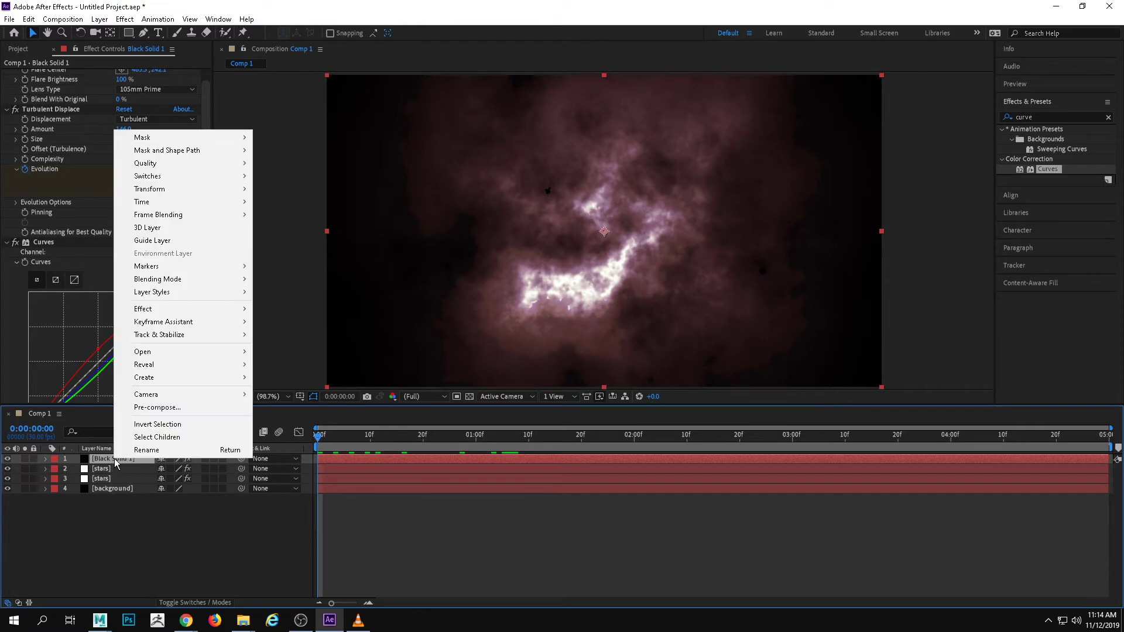
{"action": "mouse_move", "coordinate": [178, 281]}
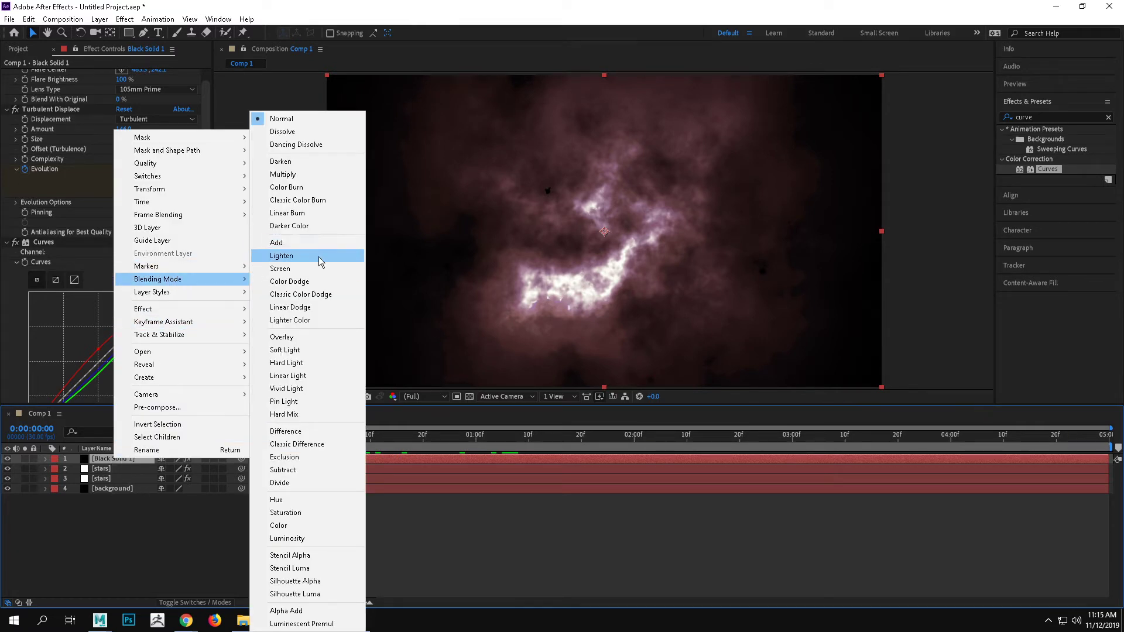
{"action": "left_click", "coordinate": [320, 268]}
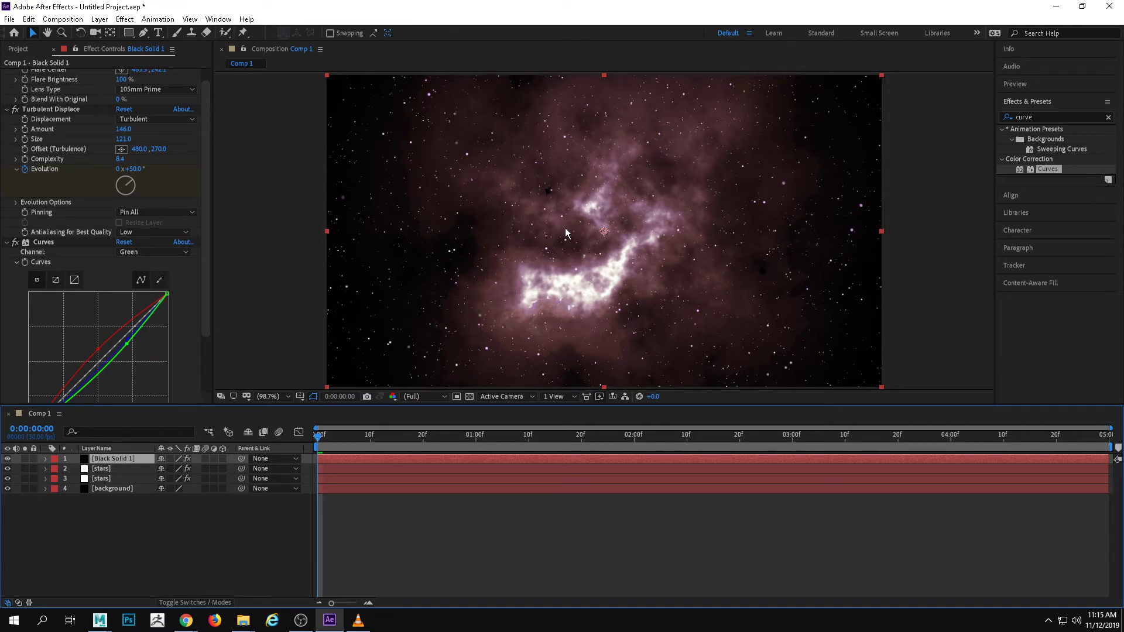
Reposition the nebula's Lens Flare center, trying two points in the composition's right half before settling on about 476, 250
{"action": "scroll", "coordinate": [208, 221], "scroll_direction": "up", "scroll_amount": 1}
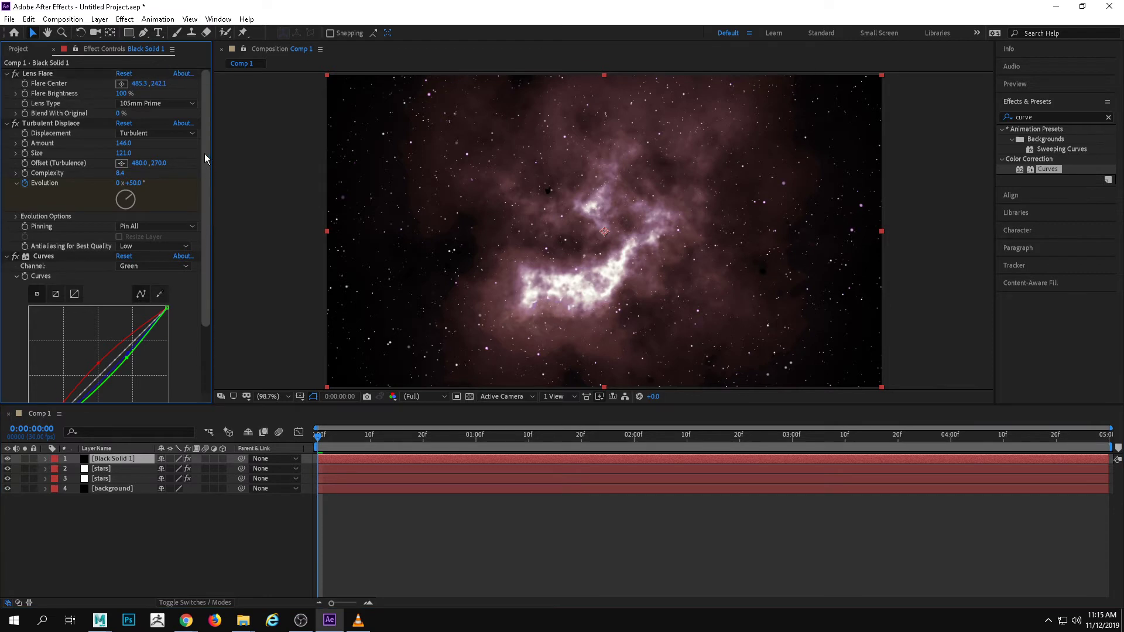
{"action": "left_click", "coordinate": [121, 85]}
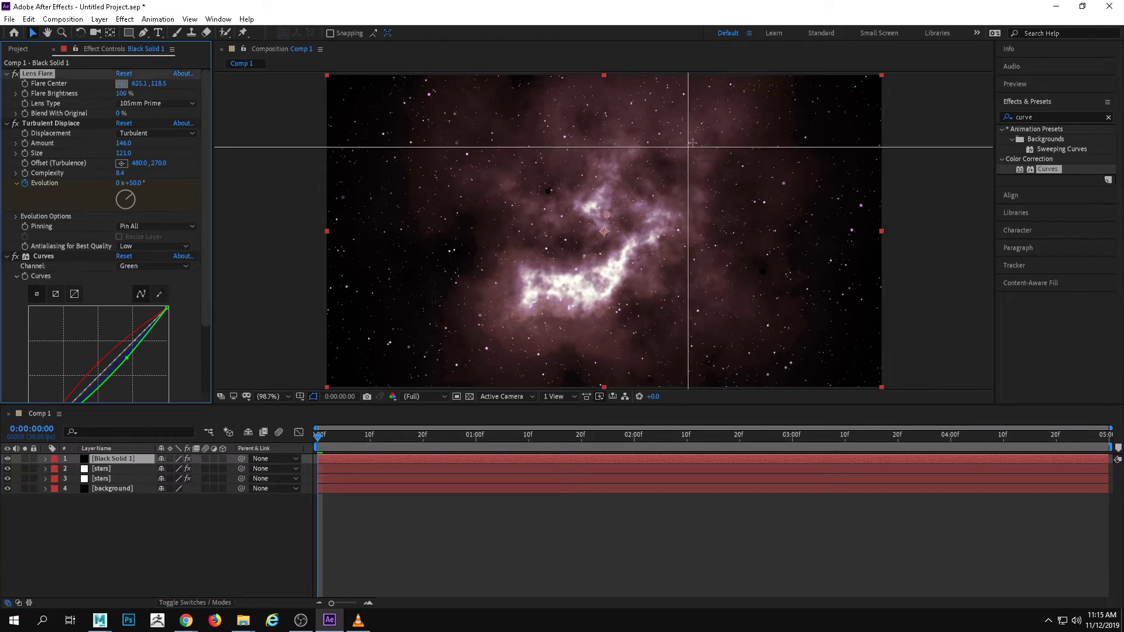
{"action": "left_click", "coordinate": [829, 198]}
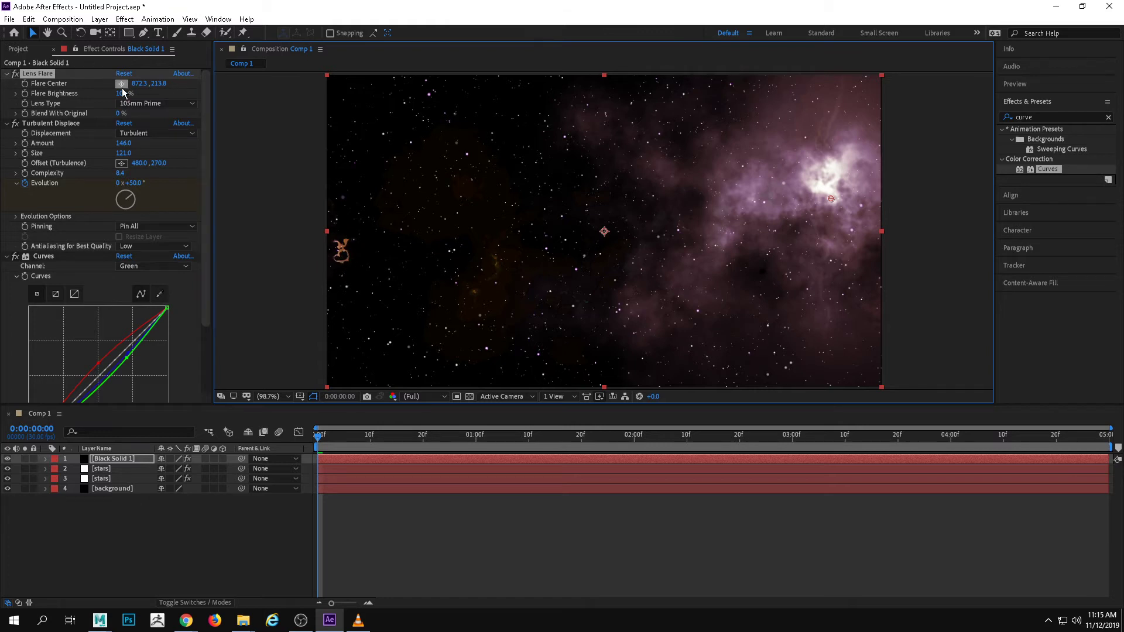
{"action": "left_click", "coordinate": [121, 84]}
{"action": "left_click", "coordinate": [753, 218]}
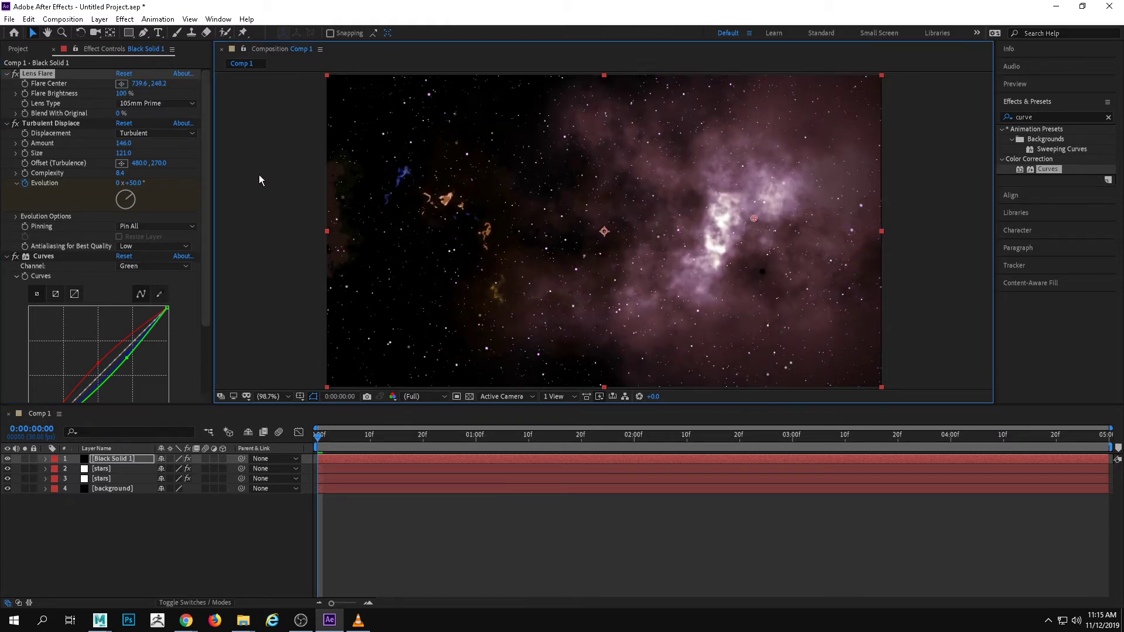
{"action": "left_click", "coordinate": [121, 83]}
{"action": "left_click", "coordinate": [602, 220]}
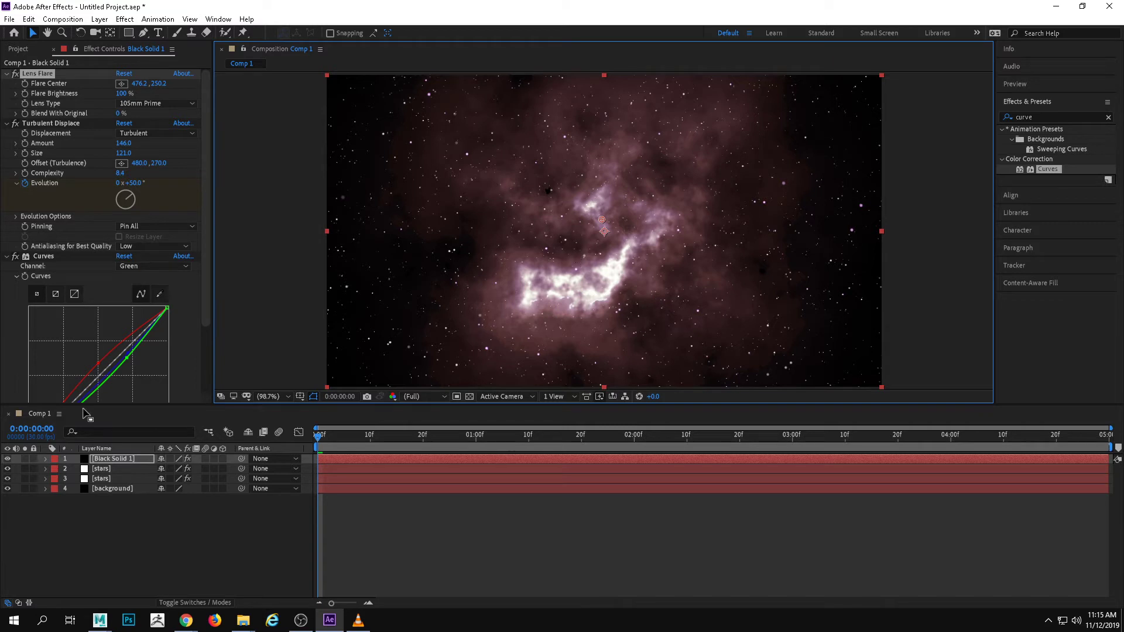
Duplicate the nebula layer and move the copy's Lens Flare center to about 32, 362 near the composition's left edge
{"action": "left_click", "coordinate": [123, 467]}
{"action": "left_click", "coordinate": [121, 460]}
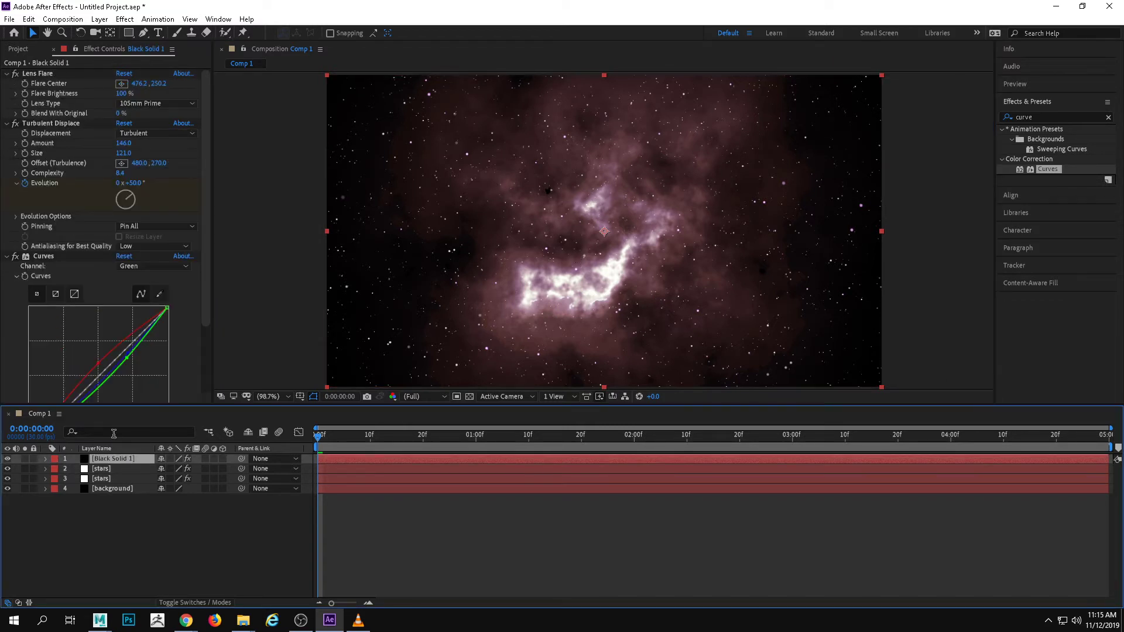
{"action": "key", "text": "ctrl+d"}
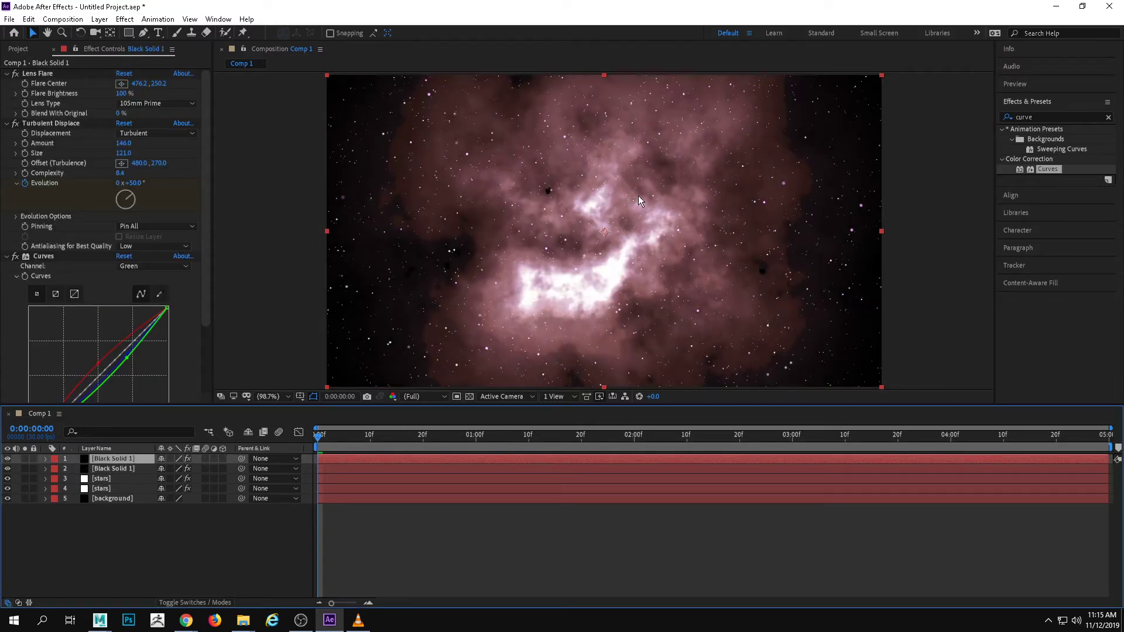
{"action": "left_click", "coordinate": [122, 84]}
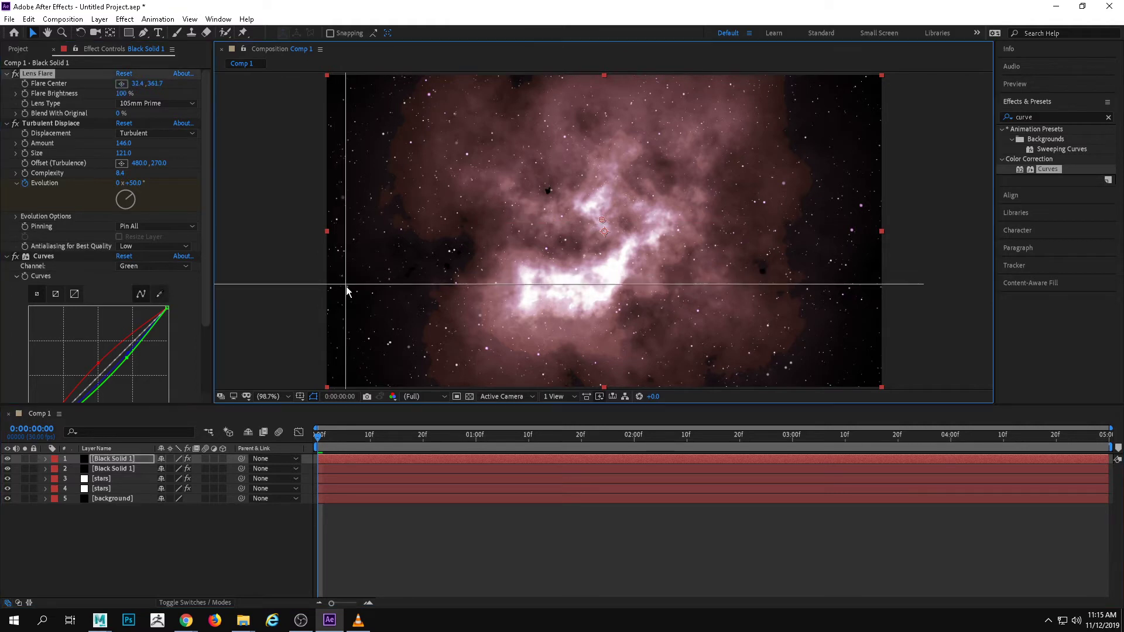
{"action": "left_click", "coordinate": [345, 284]}
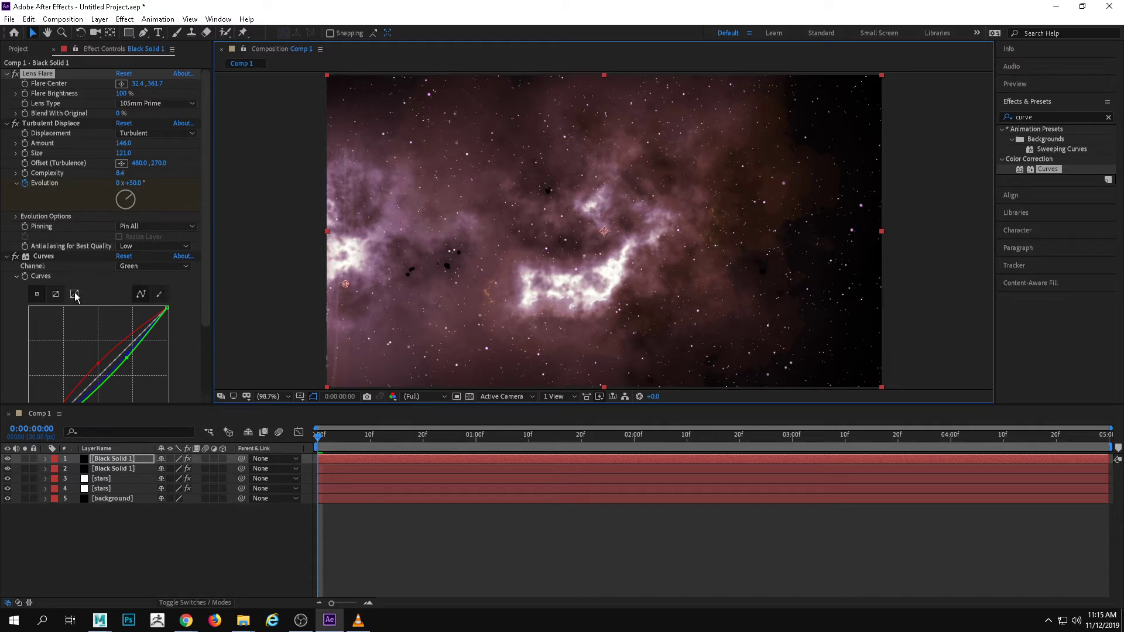
Retint the duplicate nebula by lowering the green curve and flattening the red curve's bulge in Curves, and preview the animation
{"action": "left_click_drag", "start_coordinate": [206, 270], "coordinate": [206, 340]}
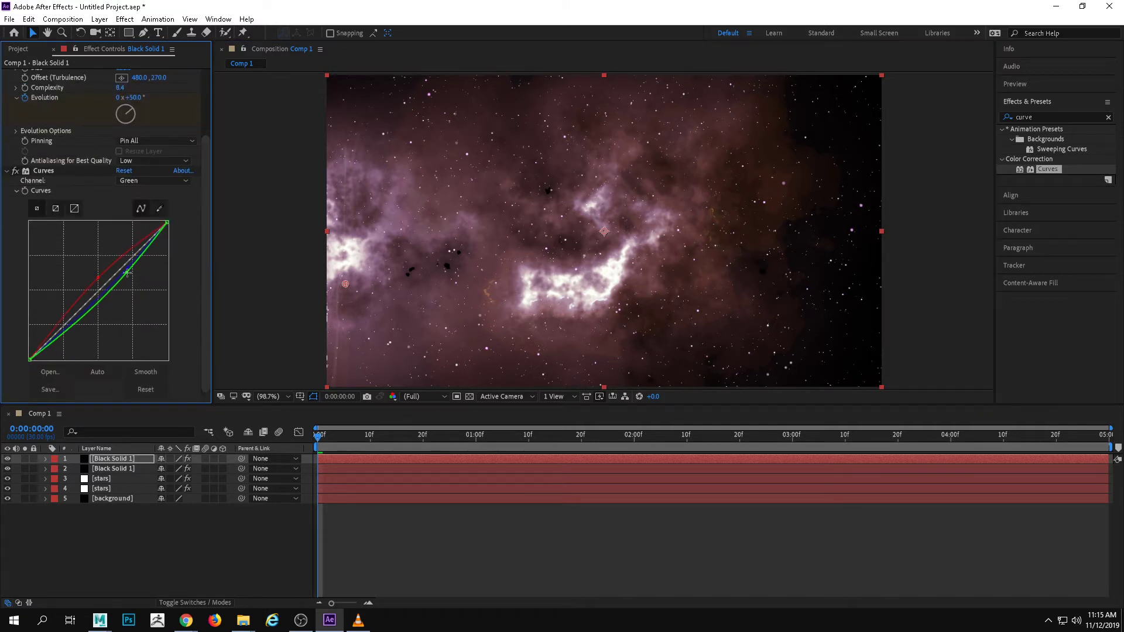
{"action": "left_click_drag", "start_coordinate": [127, 272], "coordinate": [106, 289]}
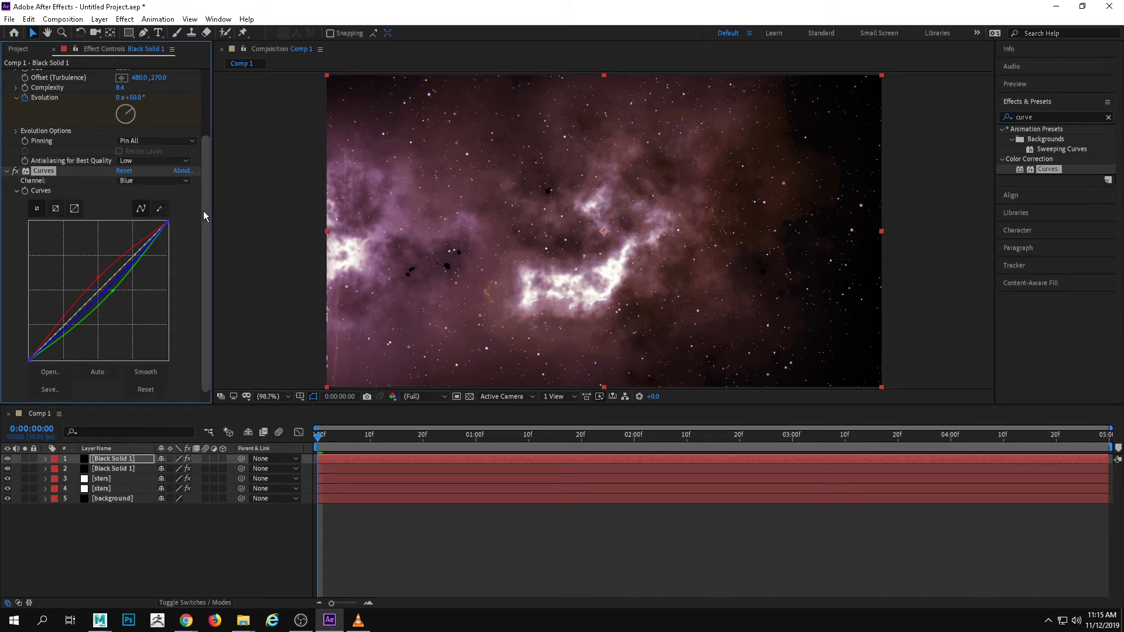
{"action": "mouse_move", "coordinate": [203, 210]}
{"action": "left_mouse_down"}
{"action": "mouse_move", "coordinate": [208, 180]}
{"action": "mouse_move", "coordinate": [208, 194]}
{"action": "left_mouse_up"}
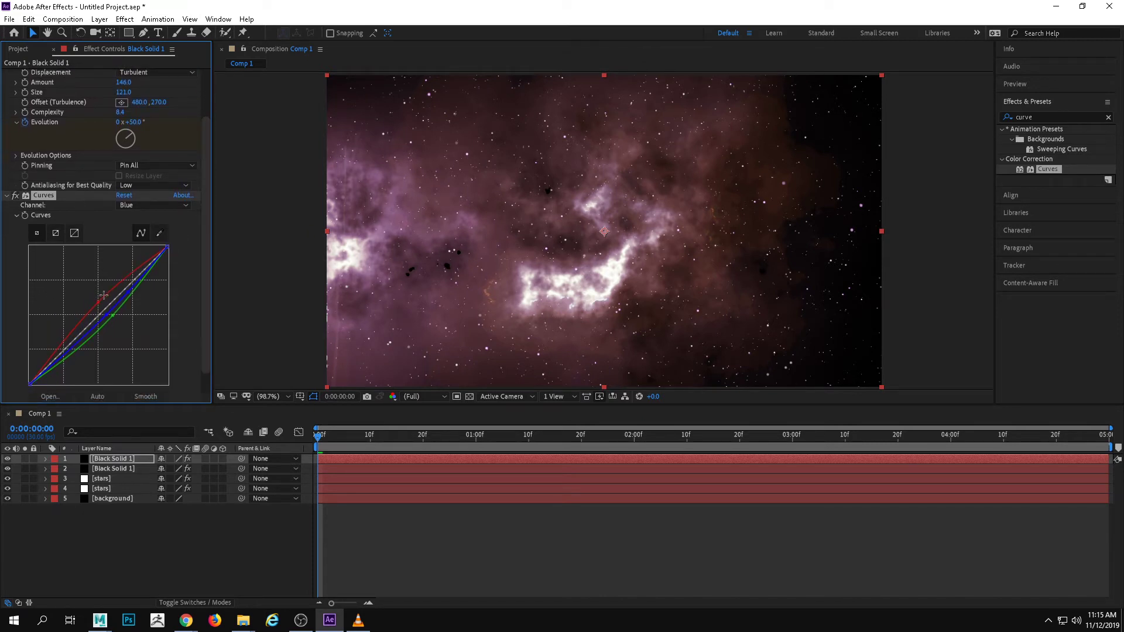
{"action": "left_click_drag", "start_coordinate": [101, 301], "coordinate": [130, 287]}
{"action": "key", "text": "space"}
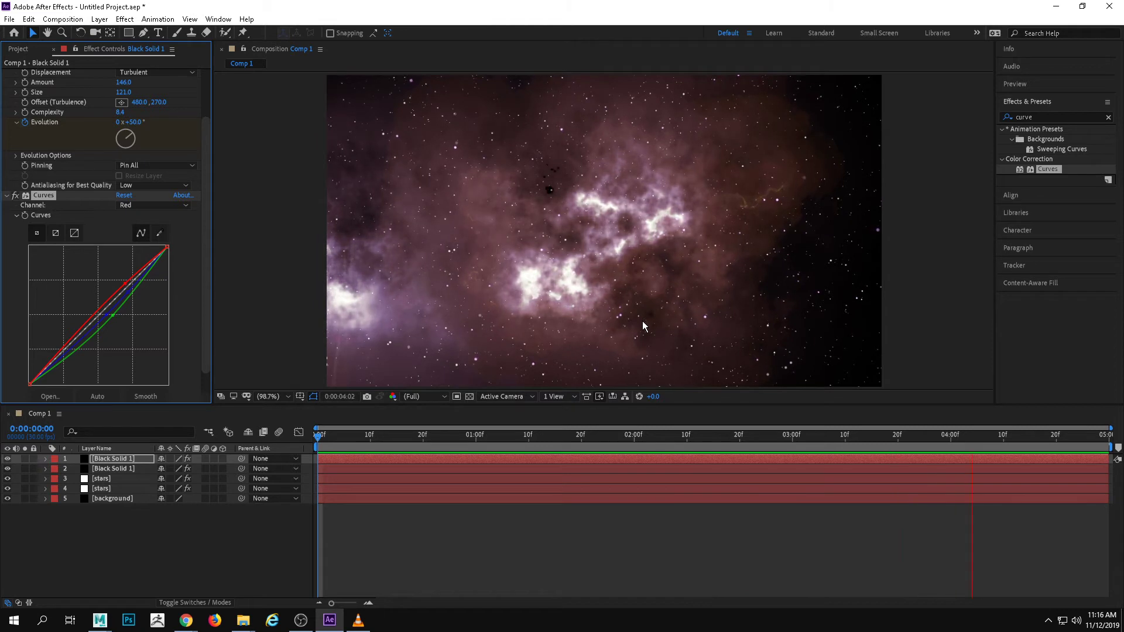
{"action": "key", "text": "space"}
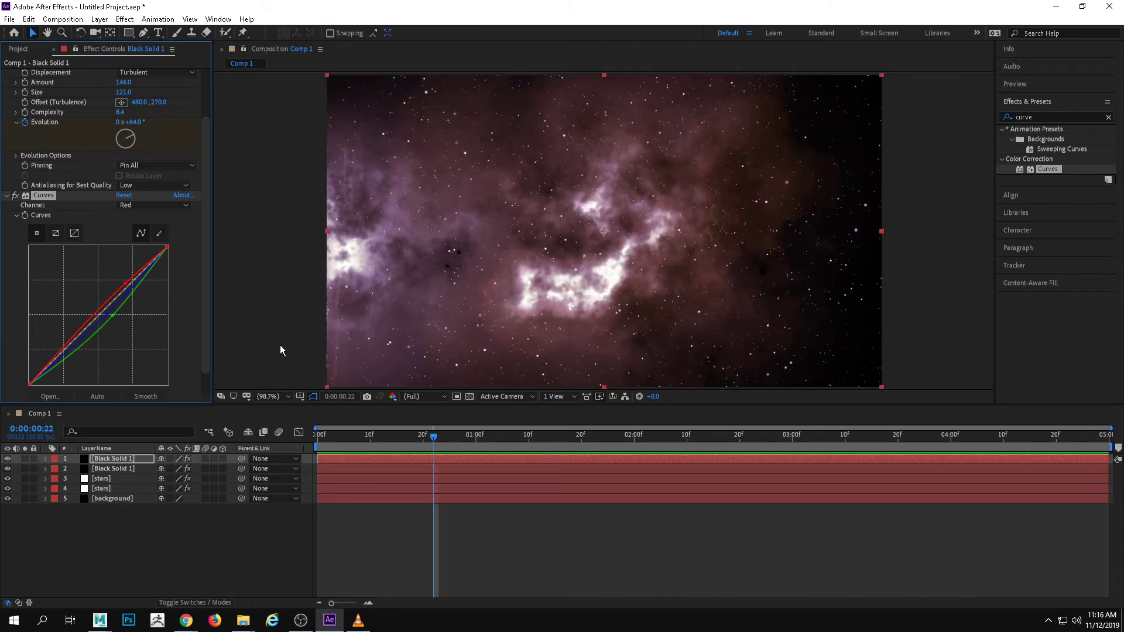
Move to 0:00:04:16 and set the duplicate nebula's Turbulent Displace amount to 121 and size to 179
{"action": "scroll", "coordinate": [180, 165], "scroll_direction": "up", "scroll_amount": 3}
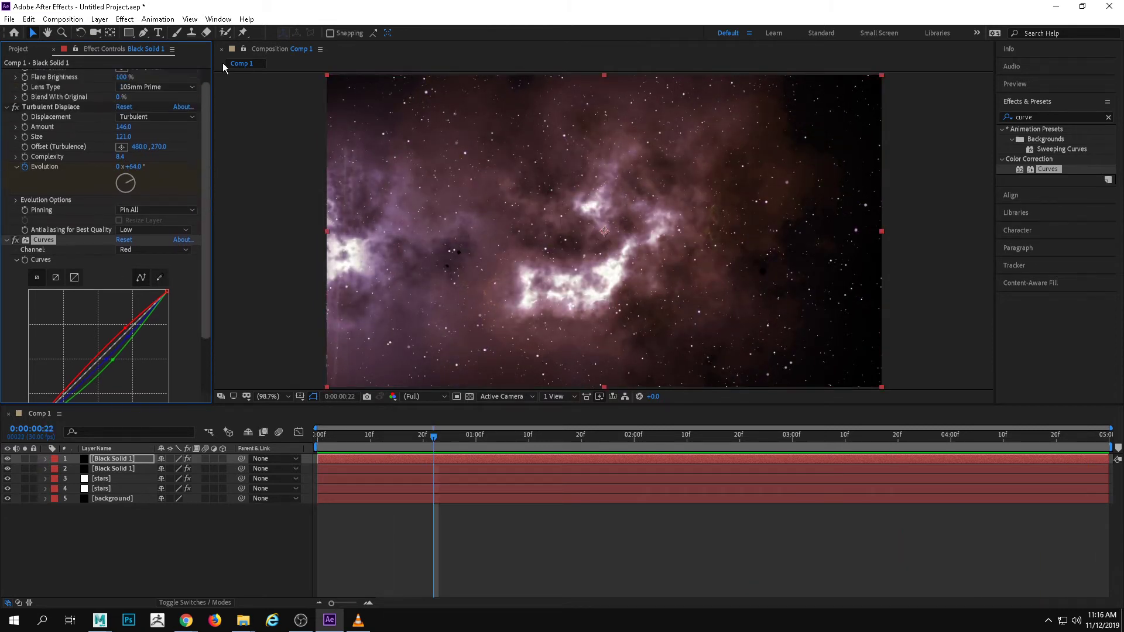
{"action": "left_click_drag", "start_coordinate": [744, 431], "coordinate": [1035, 438]}
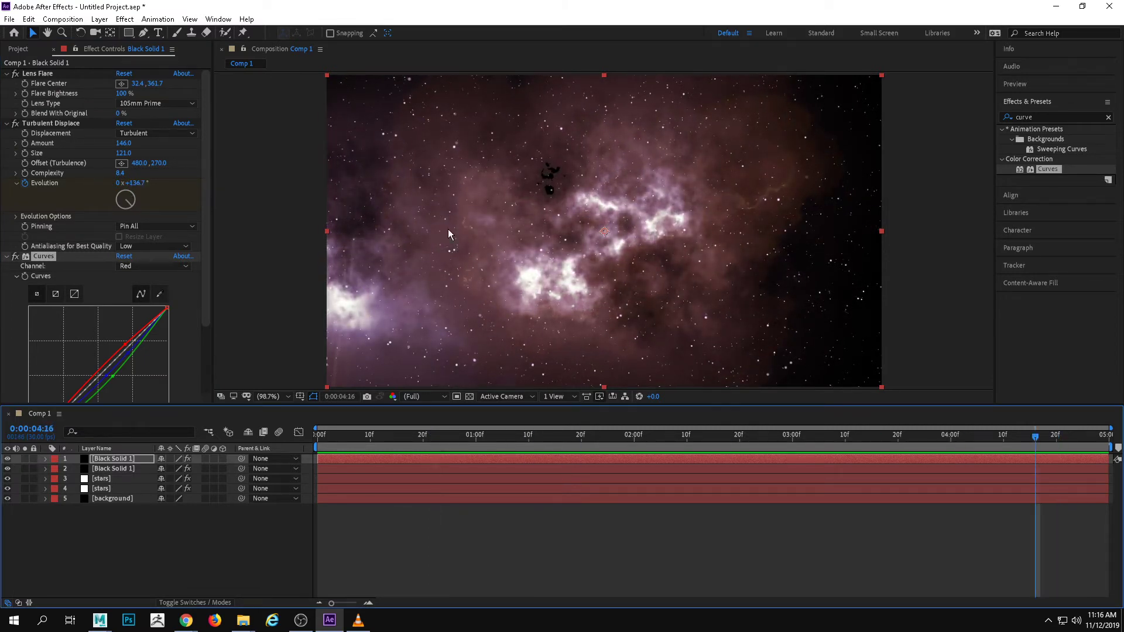
{"action": "left_click_drag", "start_coordinate": [124, 142], "coordinate": [152, 149]}
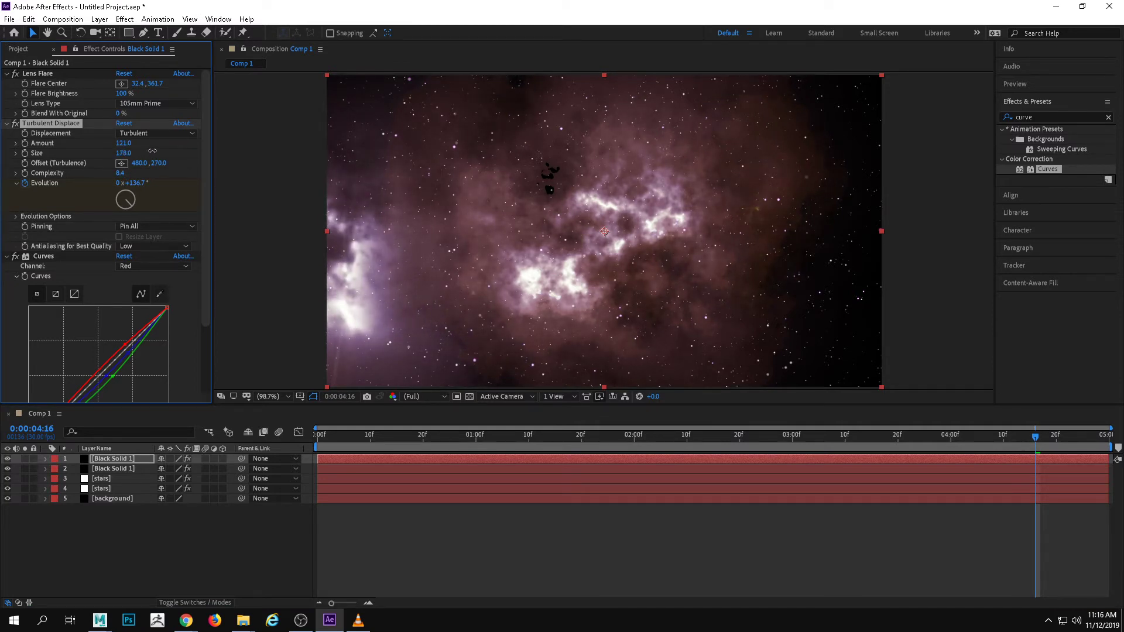
{"action": "left_click", "coordinate": [151, 149]}
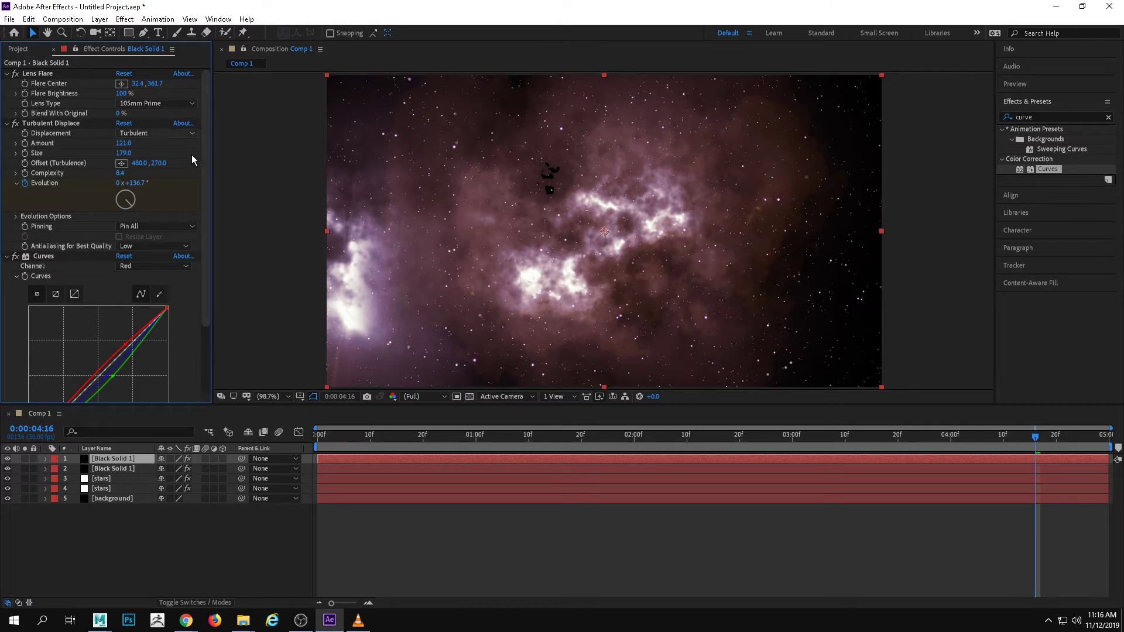
Set the original nebula's Turbulent Displace amount to 127 and size to 113, and return to the first frame
{"action": "left_click", "coordinate": [123, 468]}
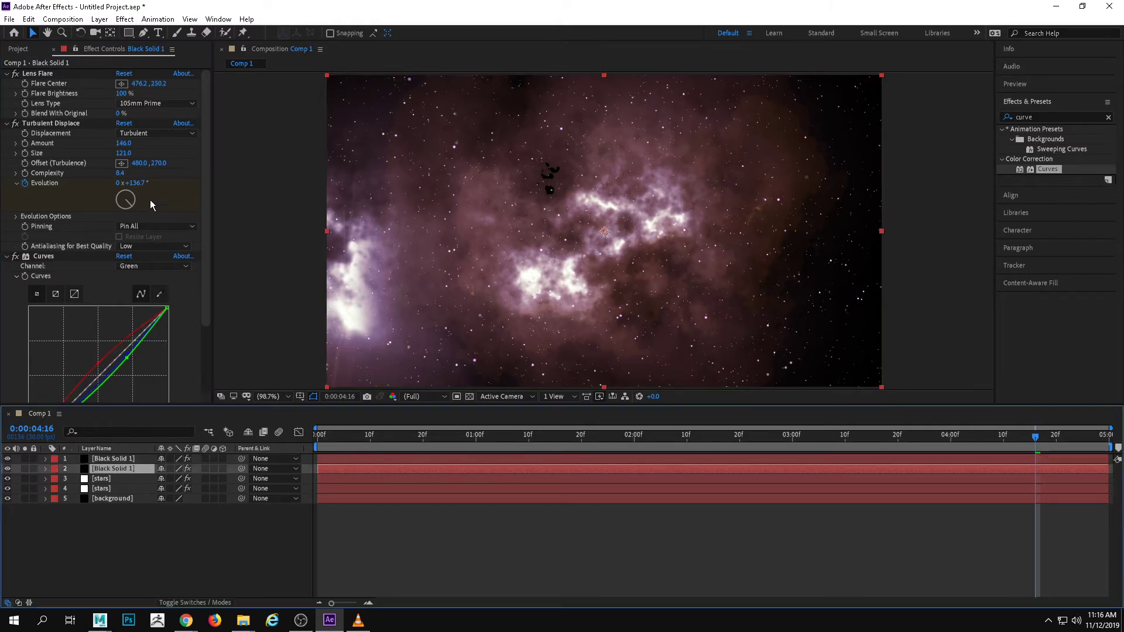
{"action": "mouse_move", "coordinate": [124, 152]}
{"action": "left_mouse_down"}
{"action": "mouse_move", "coordinate": [138, 152]}
{"action": "mouse_move", "coordinate": [109, 138]}
{"action": "left_mouse_up"}
{"action": "left_click_drag", "start_coordinate": [931, 444], "coordinate": [293, 441]}
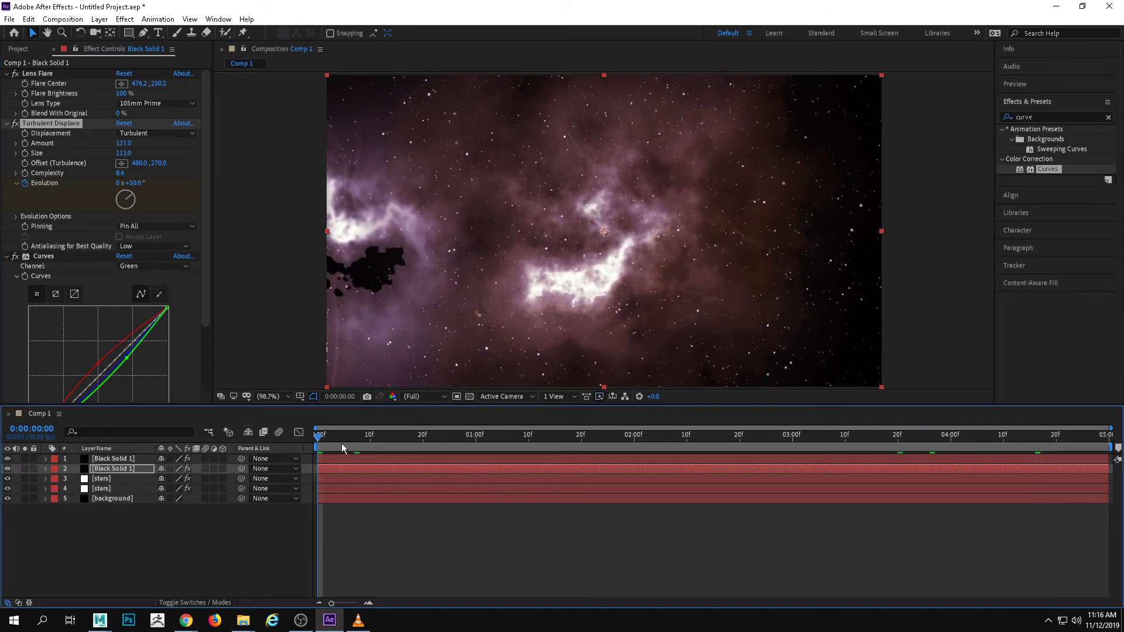
Lower the duplicate nebula's Turbulent Displace amount to 81 and preview the animation
{"action": "left_click", "coordinate": [346, 459]}
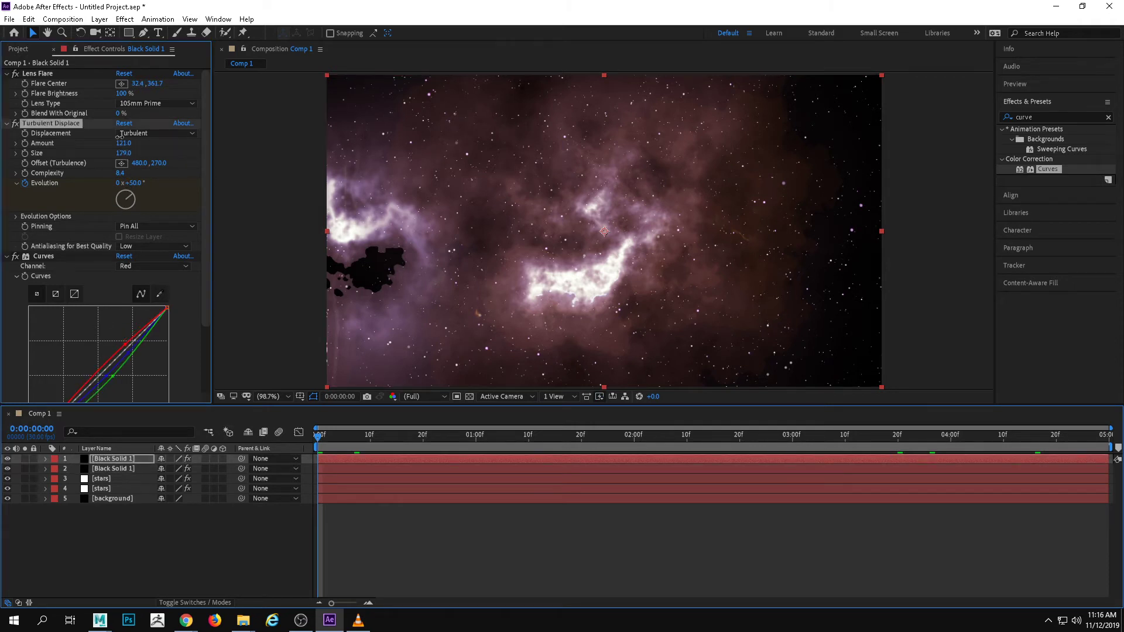
{"action": "left_click_drag", "start_coordinate": [120, 136], "coordinate": [89, 134]}
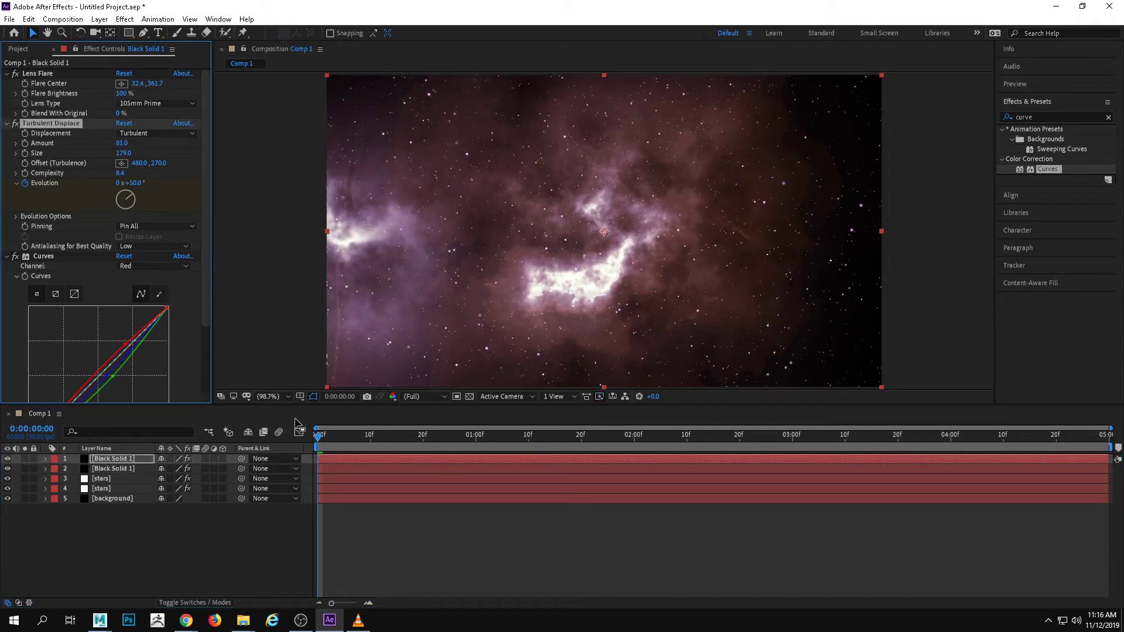
{"action": "key", "text": "space"}
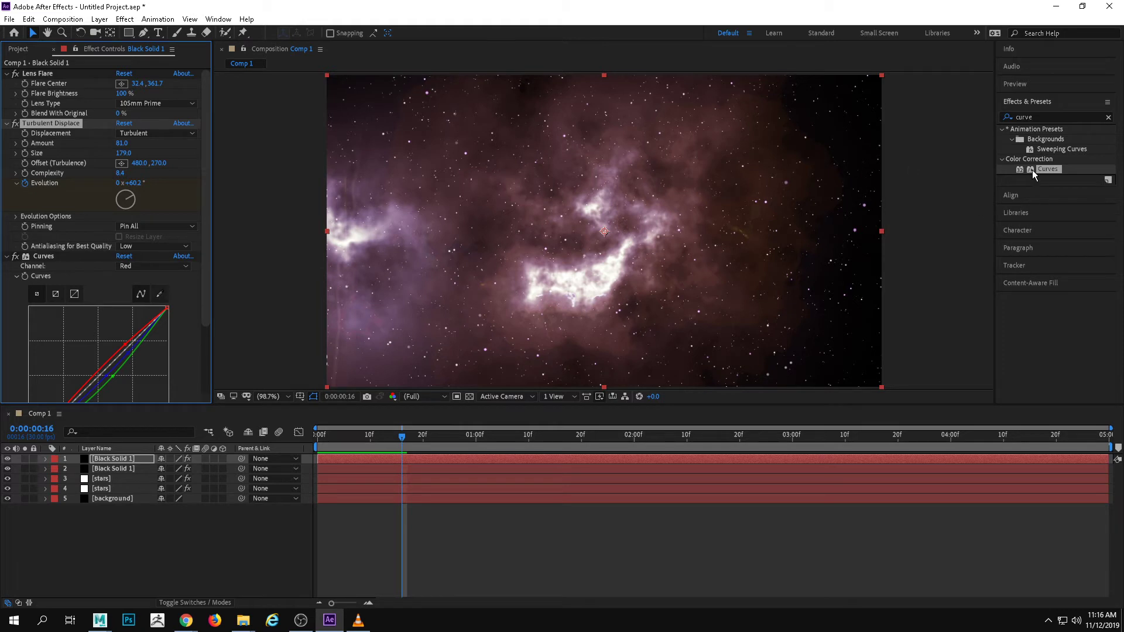
Search the effects and presets for "flare"
{"action": "left_click", "coordinate": [1071, 122]}
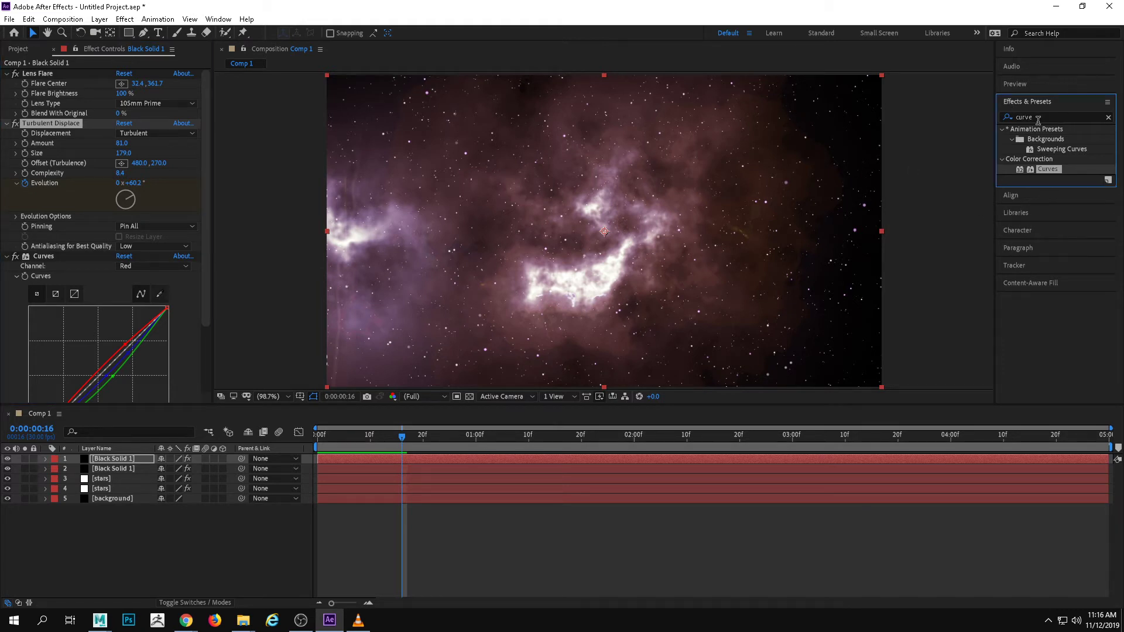
{"action": "type", "text": "flare"}
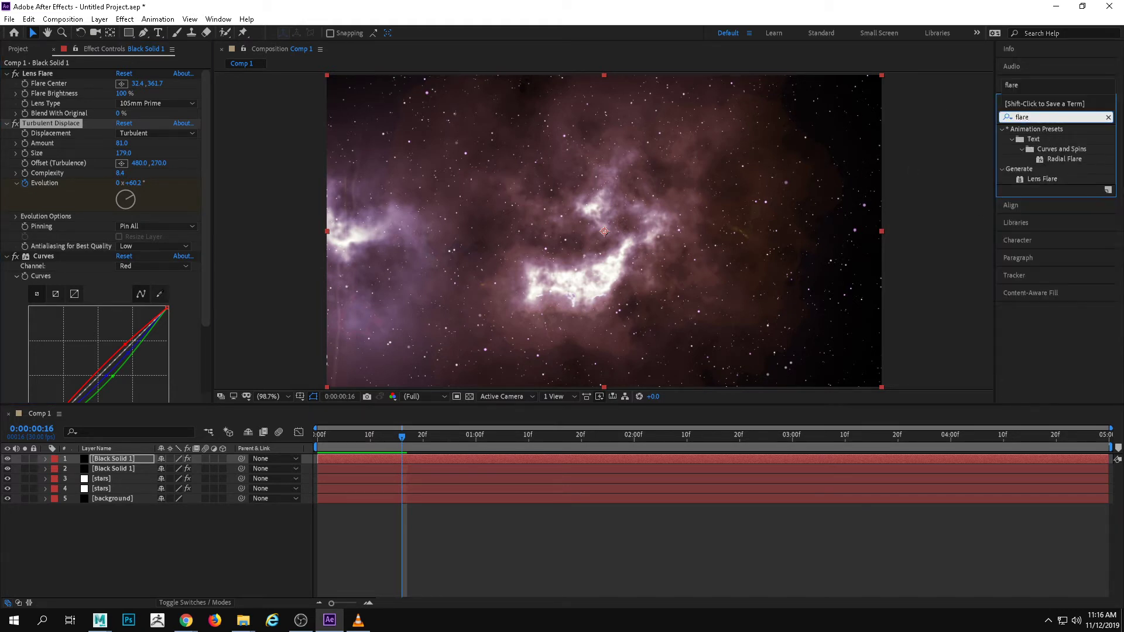
{"action": "key", "text": "Return"}
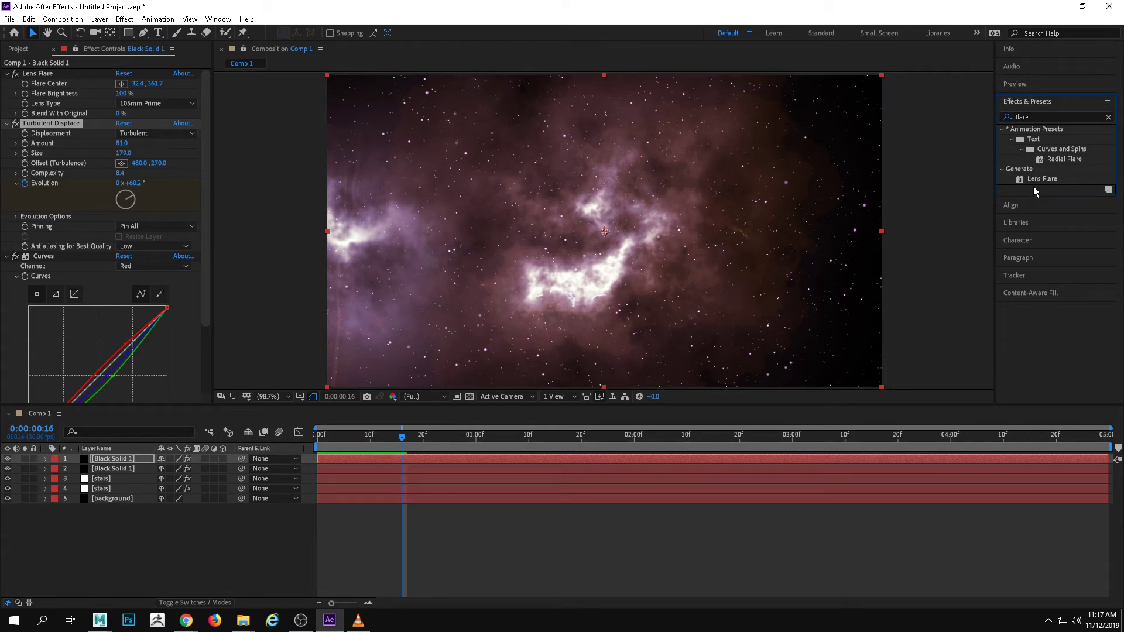
Try adding a second Lens Flare to the top nebula layer, centered in the composition's lower right area
{"action": "left_click_drag", "start_coordinate": [1040, 179], "coordinate": [852, 199]}
{"action": "scroll", "coordinate": [136, 114], "scroll_direction": "up", "scroll_amount": 5}
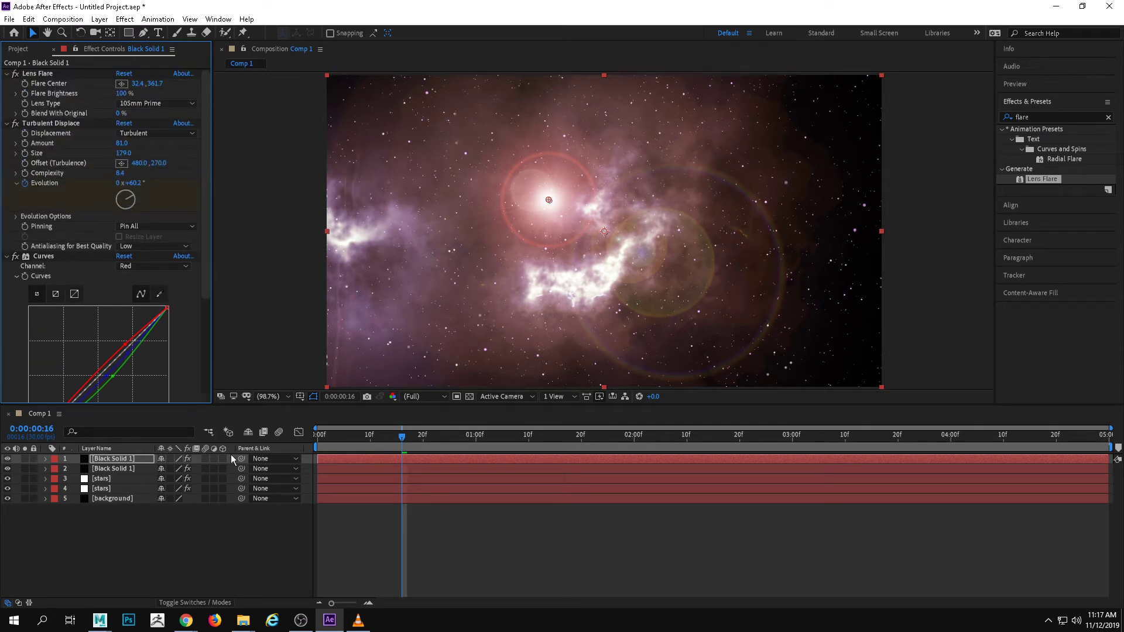
{"action": "left_click_drag", "start_coordinate": [550, 202], "coordinate": [782, 299]}
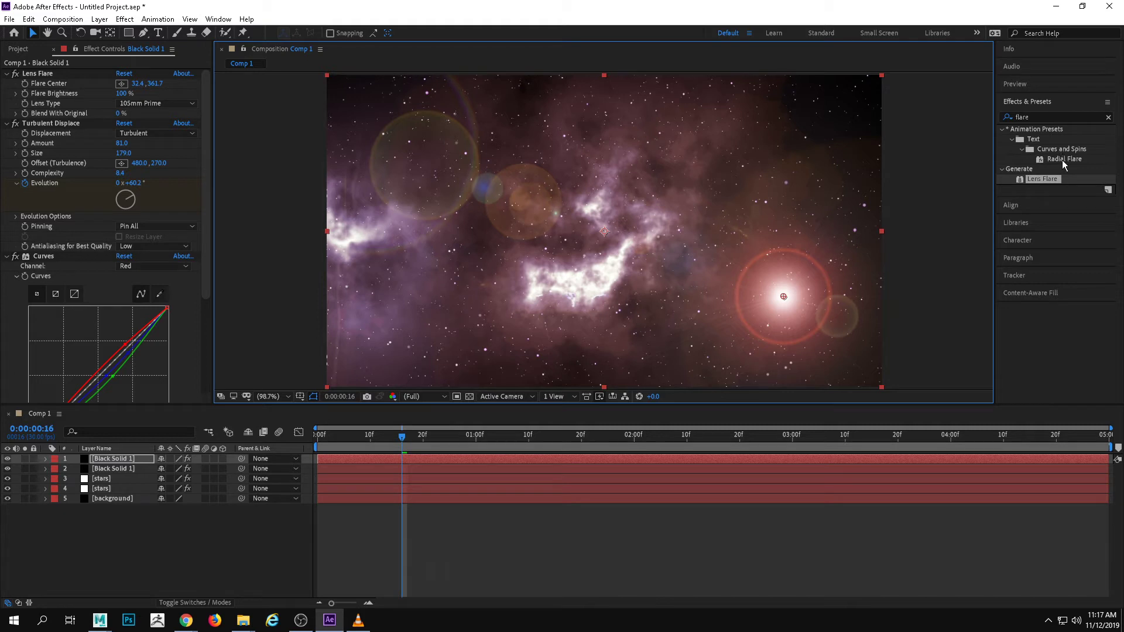
{"action": "left_click_drag", "start_coordinate": [595, 297], "coordinate": [749, 235]}
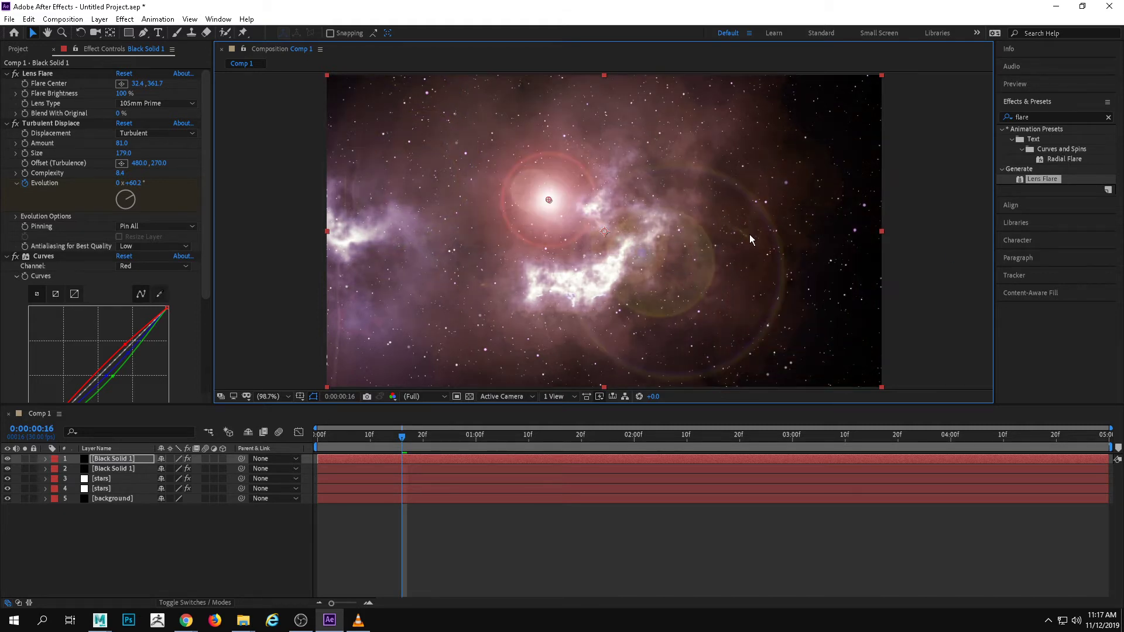
Create a 960 × 540 px black solid on top and apply a Lens Flare centered in its lower right area
{"action": "right_click", "coordinate": [119, 539]}
{"action": "mouse_move", "coordinate": [195, 412]}
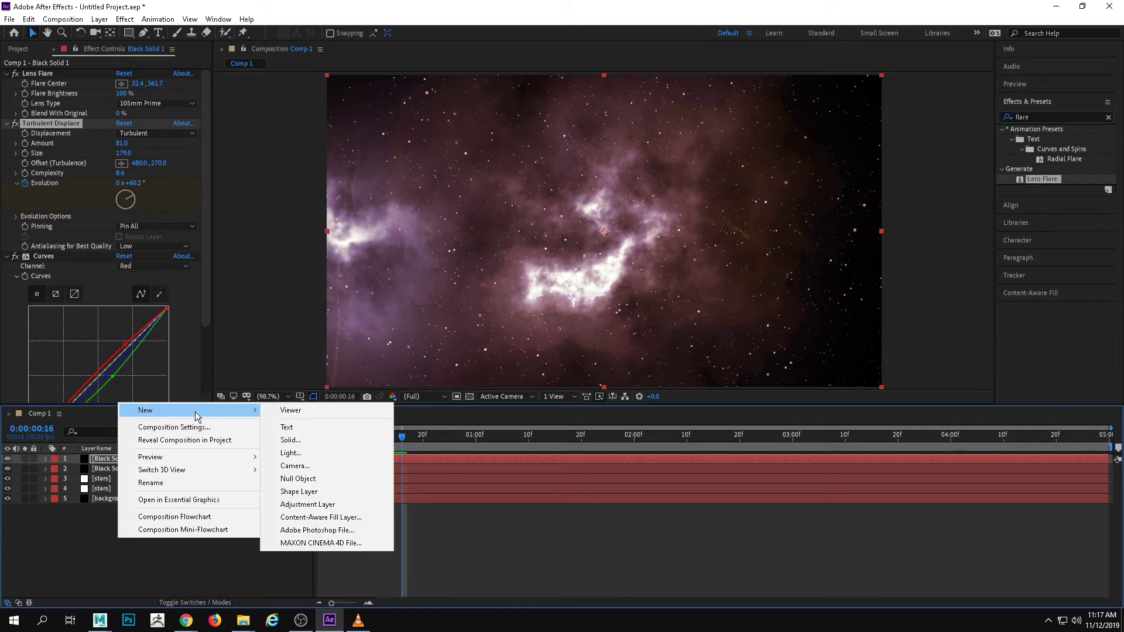
{"action": "left_click", "coordinate": [326, 440]}
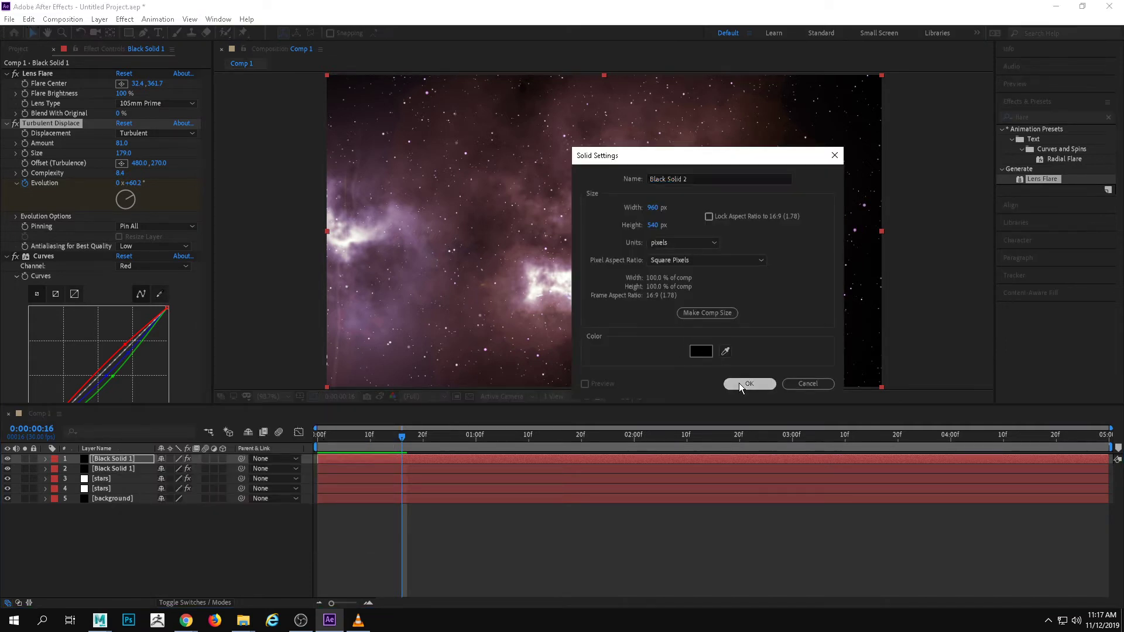
{"action": "left_click", "coordinate": [742, 384]}
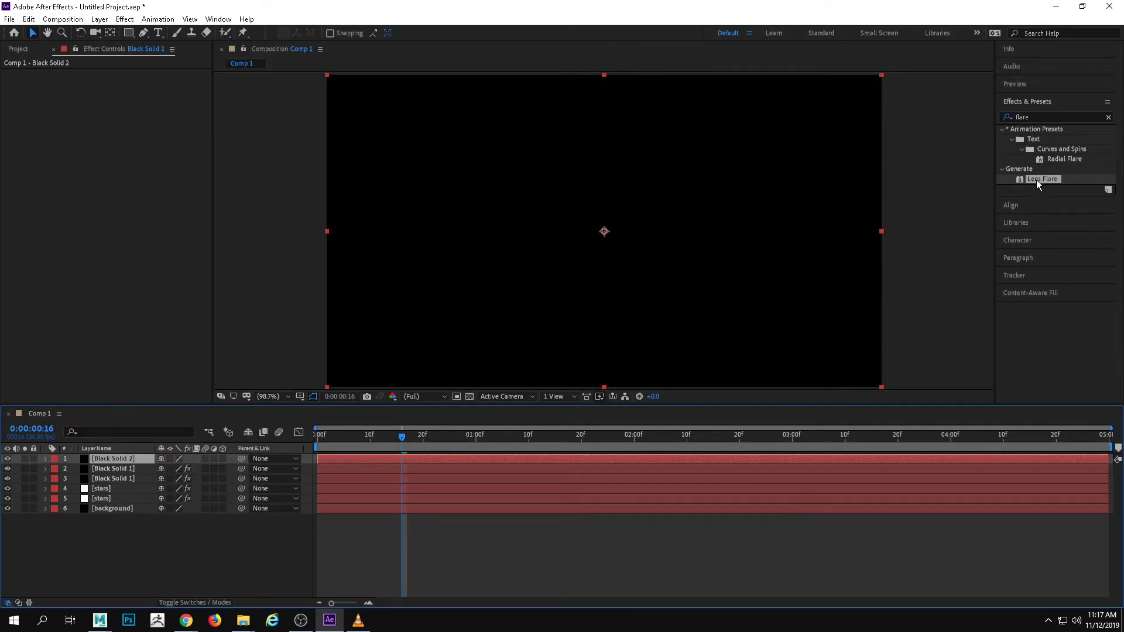
{"action": "left_click_drag", "start_coordinate": [1036, 180], "coordinate": [779, 297]}
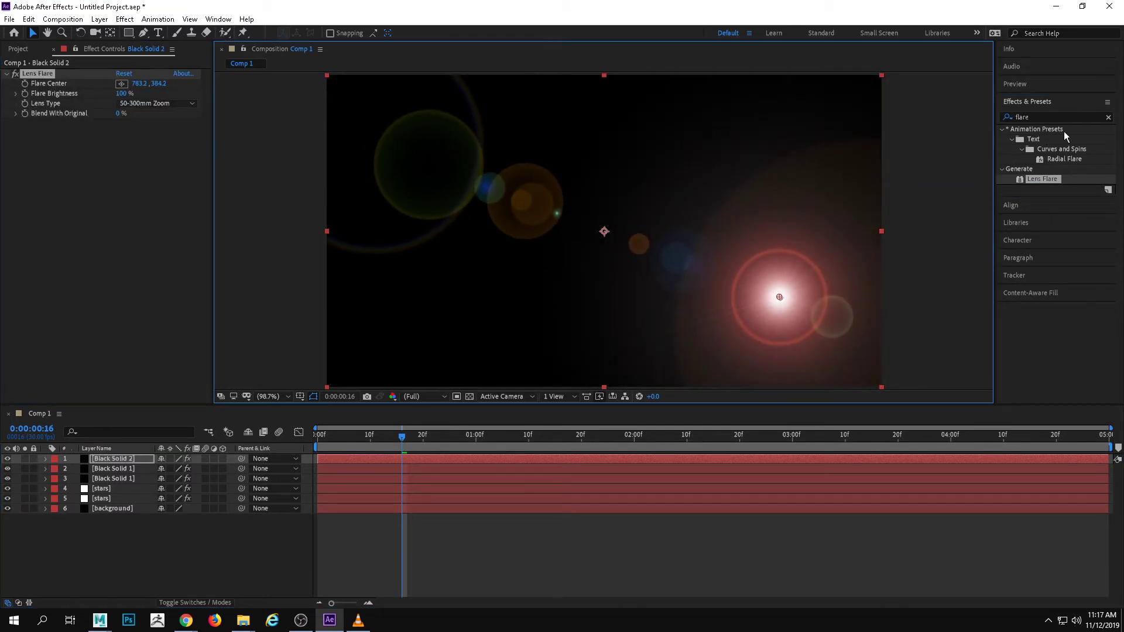
Search the effects for "curves" and apply Curves to the new lens flare solid
{"action": "double_click", "coordinate": [1056, 116]}
{"action": "type", "text": "curves"}
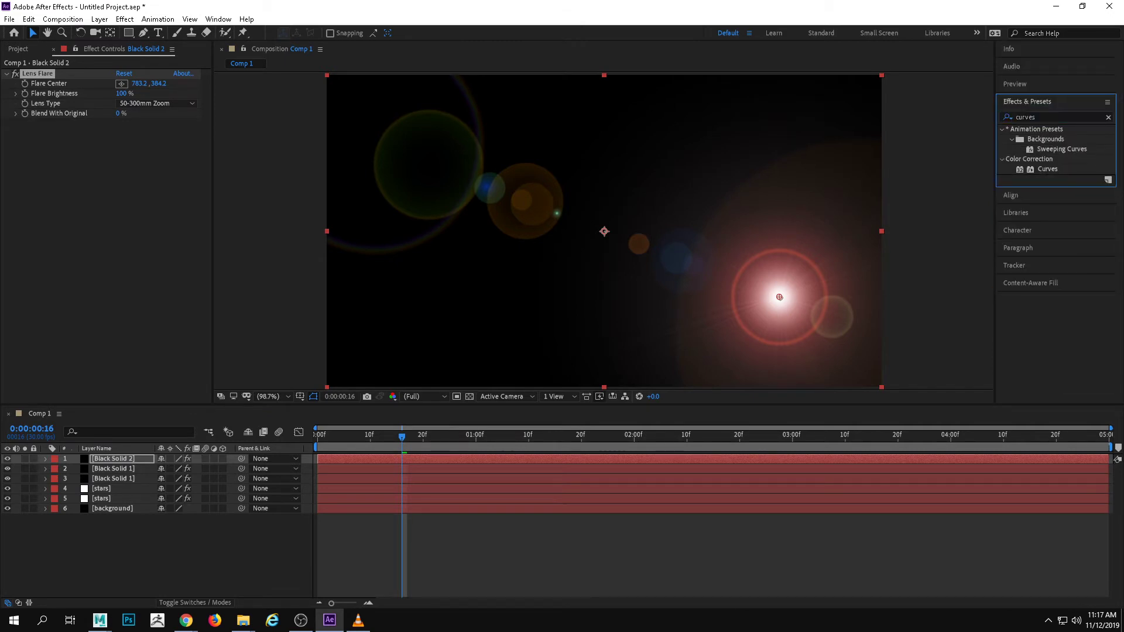
{"action": "left_click_drag", "start_coordinate": [1048, 169], "coordinate": [805, 279]}
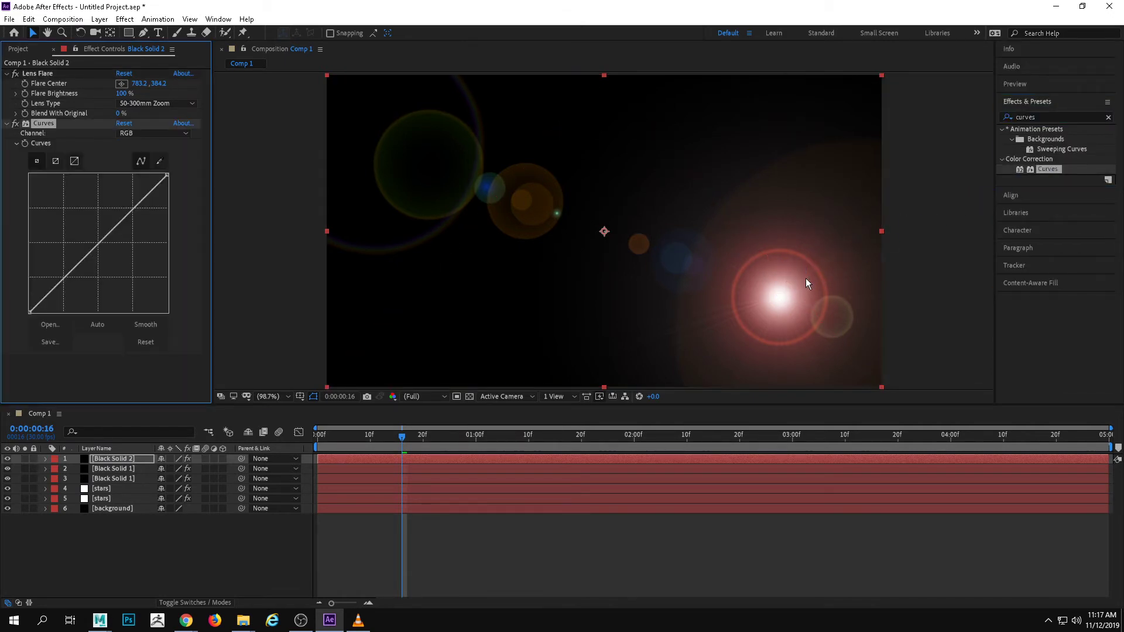
Raise the flare's Curves red channel through the lower midtones and add a point near the middle of the green channel
{"action": "left_click", "coordinate": [152, 133]}
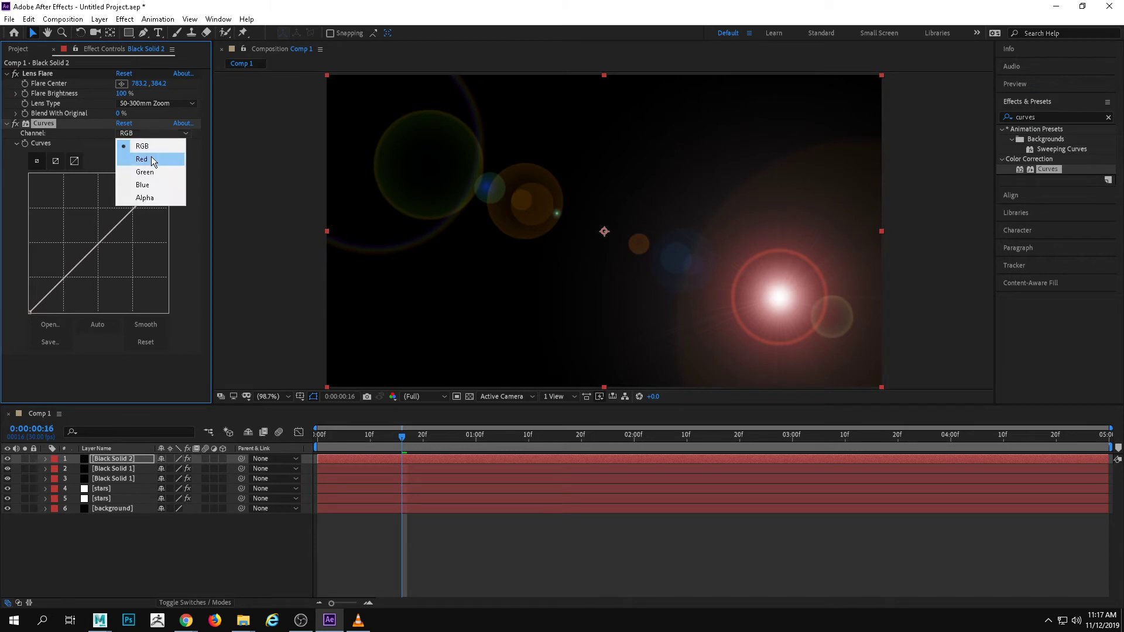
{"action": "left_click", "coordinate": [151, 157]}
{"action": "mouse_move", "coordinate": [97, 242]}
{"action": "left_mouse_down"}
{"action": "mouse_move", "coordinate": [86, 225]}
{"action": "mouse_move", "coordinate": [100, 244]}
{"action": "mouse_move", "coordinate": [143, 208]}
{"action": "mouse_move", "coordinate": [140, 192]}
{"action": "mouse_move", "coordinate": [74, 256]}
{"action": "mouse_move", "coordinate": [72, 278]}
{"action": "mouse_move", "coordinate": [66, 259]}
{"action": "left_mouse_up"}
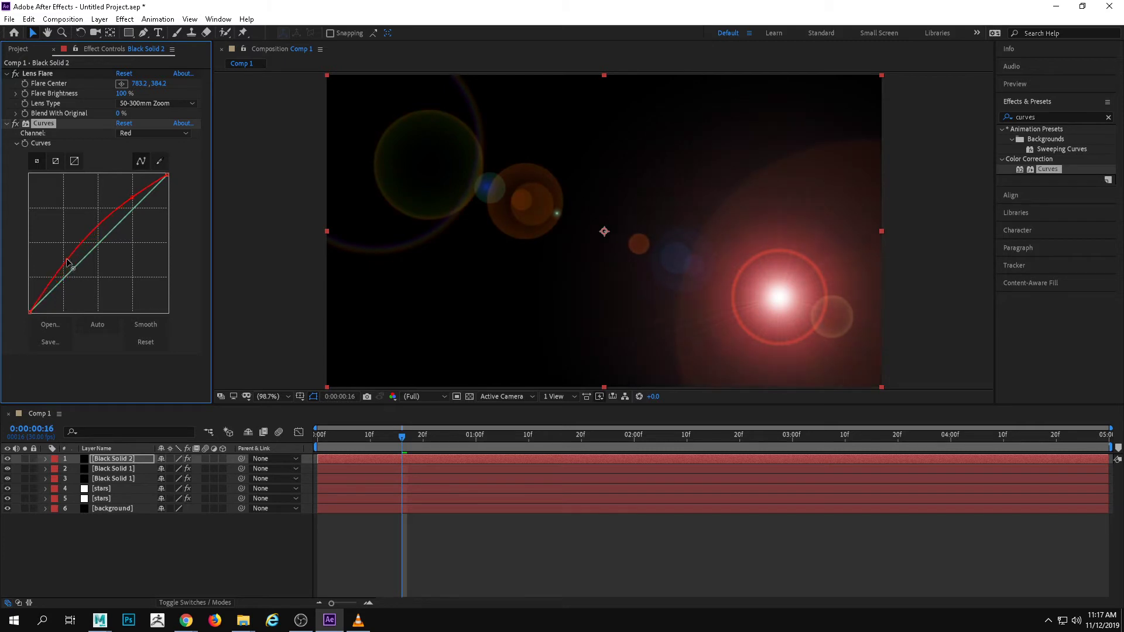
{"action": "left_click", "coordinate": [154, 134]}
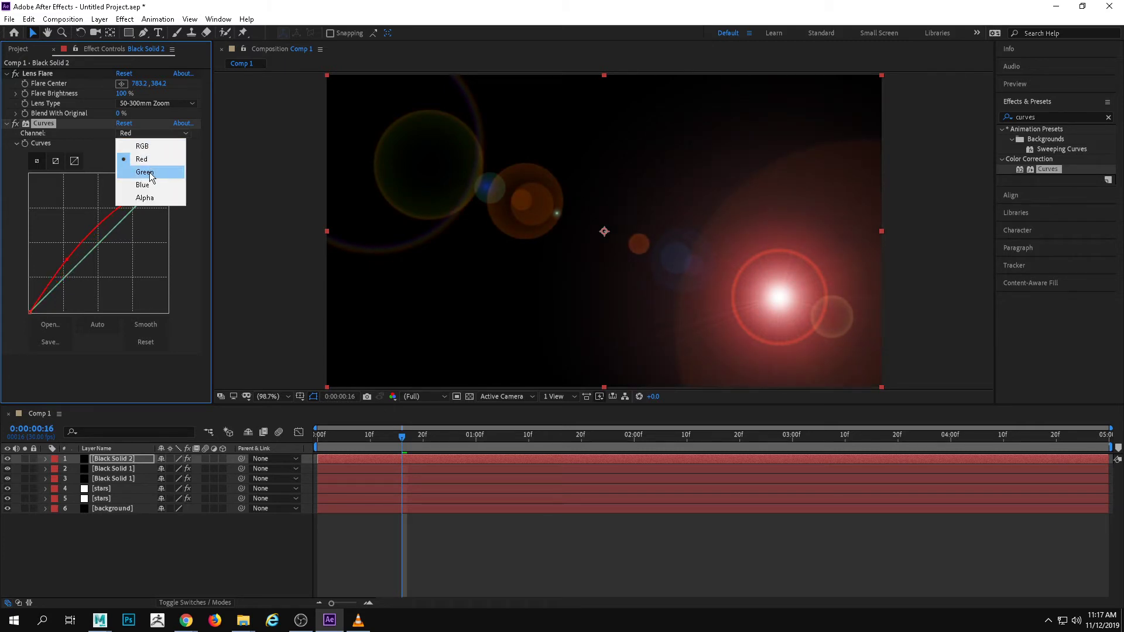
{"action": "left_click", "coordinate": [150, 176]}
{"action": "mouse_move", "coordinate": [111, 231]}
{"action": "left_mouse_down"}
{"action": "mouse_move", "coordinate": [110, 202]}
{"action": "mouse_move", "coordinate": [113, 232]}
{"action": "left_mouse_up"}
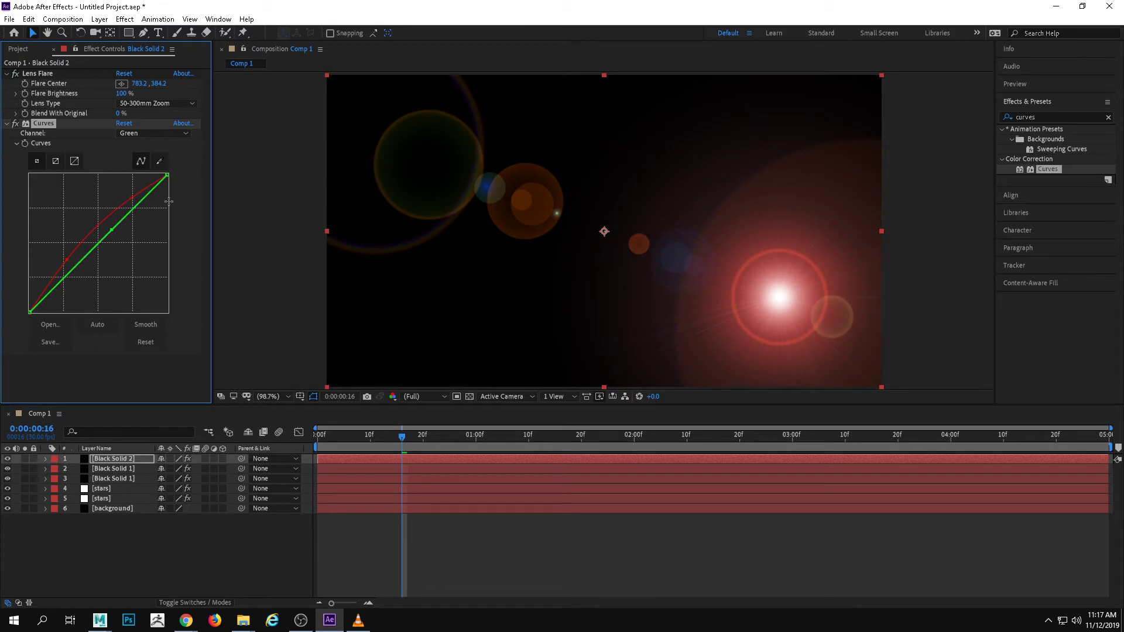
Set the lens flare solid's blending mode to Screen
{"action": "right_click", "coordinate": [133, 459]}
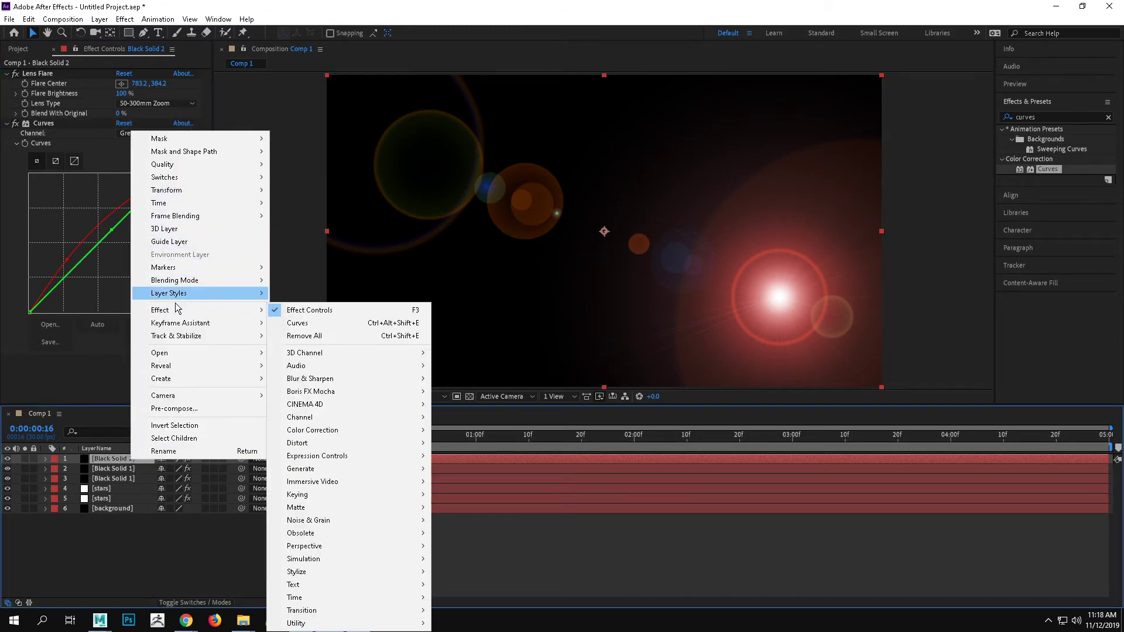
{"action": "left_click", "coordinate": [102, 463]}
{"action": "right_click", "coordinate": [102, 458]}
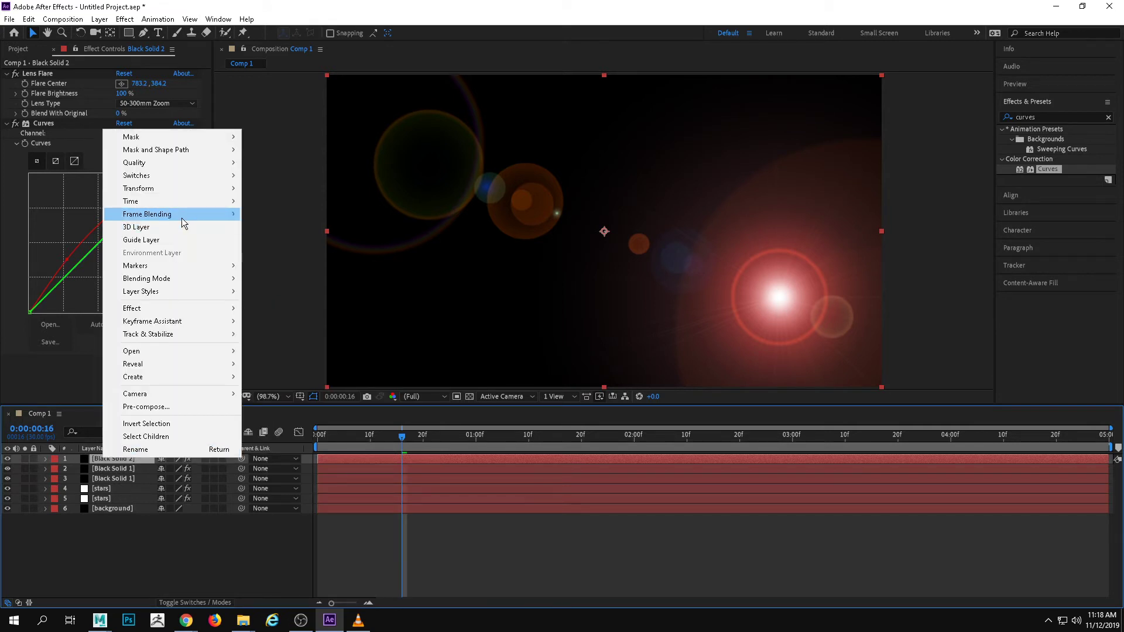
{"action": "mouse_move", "coordinate": [200, 278]}
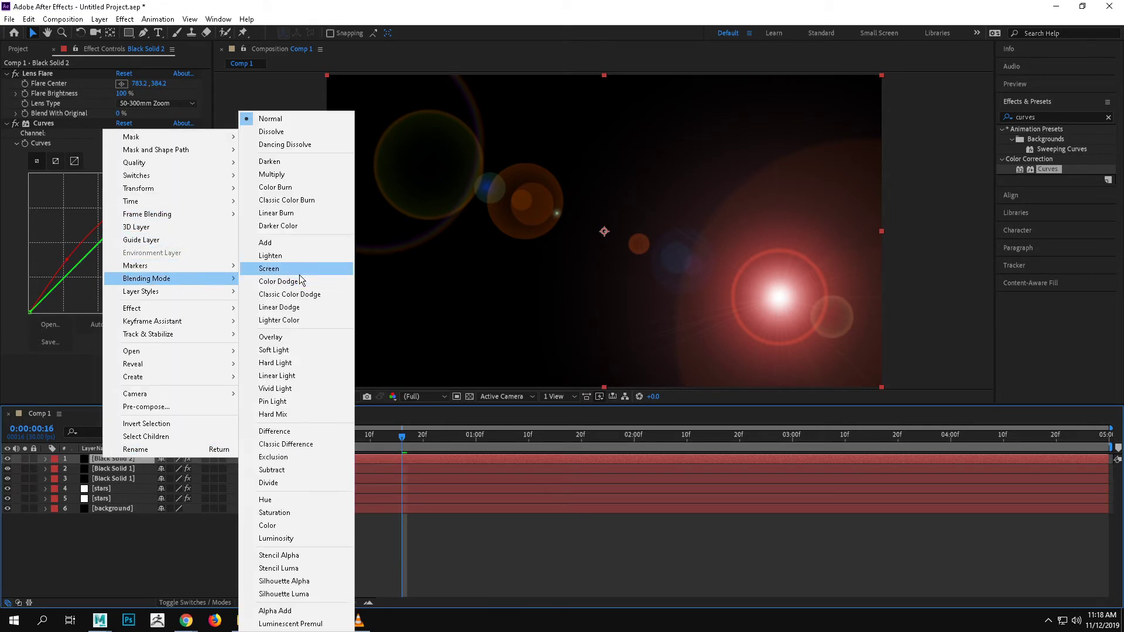
{"action": "left_click", "coordinate": [300, 270]}
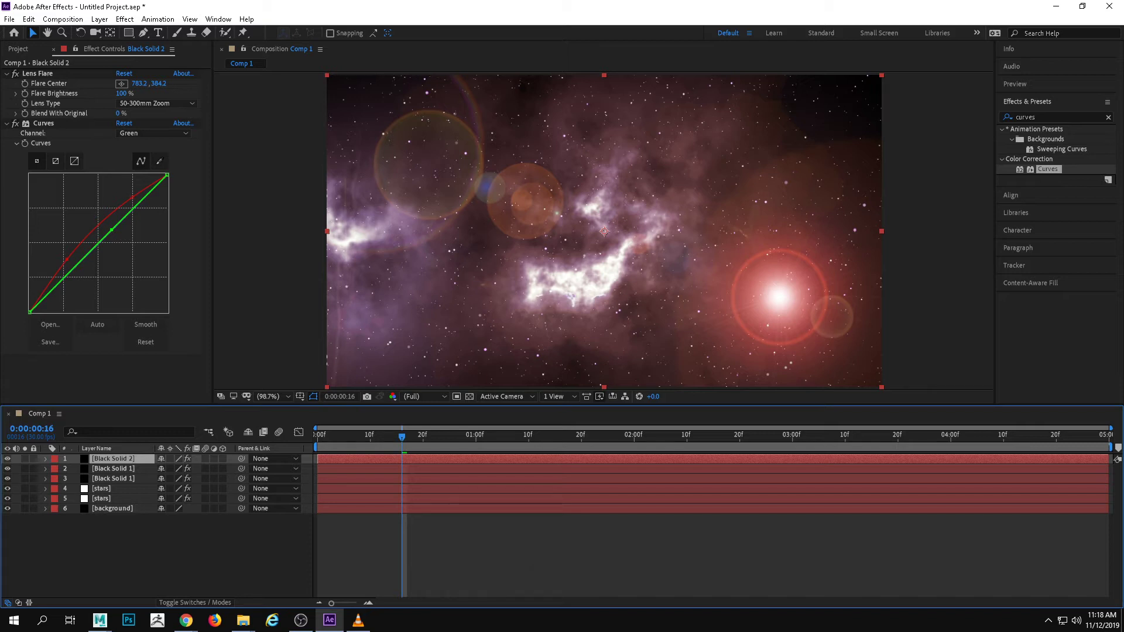
Switch to Maya and browse the rendered frames start_1_0001.exr to start_1_0060.exr through the Render Sequence output location
{"action": "key", "text": "alt+Tab"}
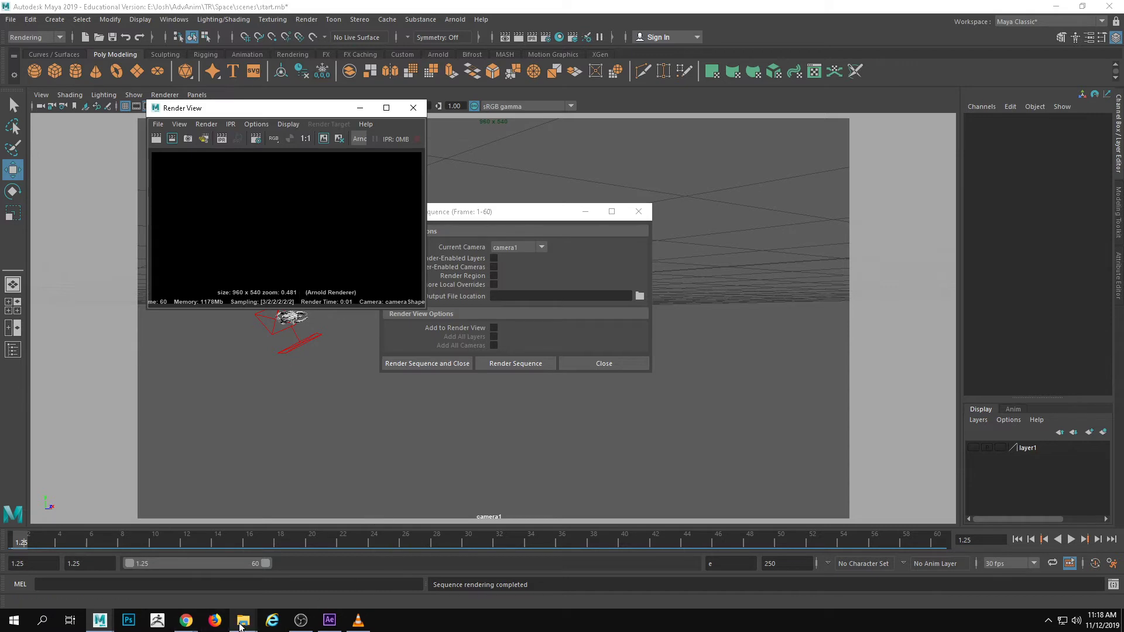
{"action": "left_click", "coordinate": [603, 292]}
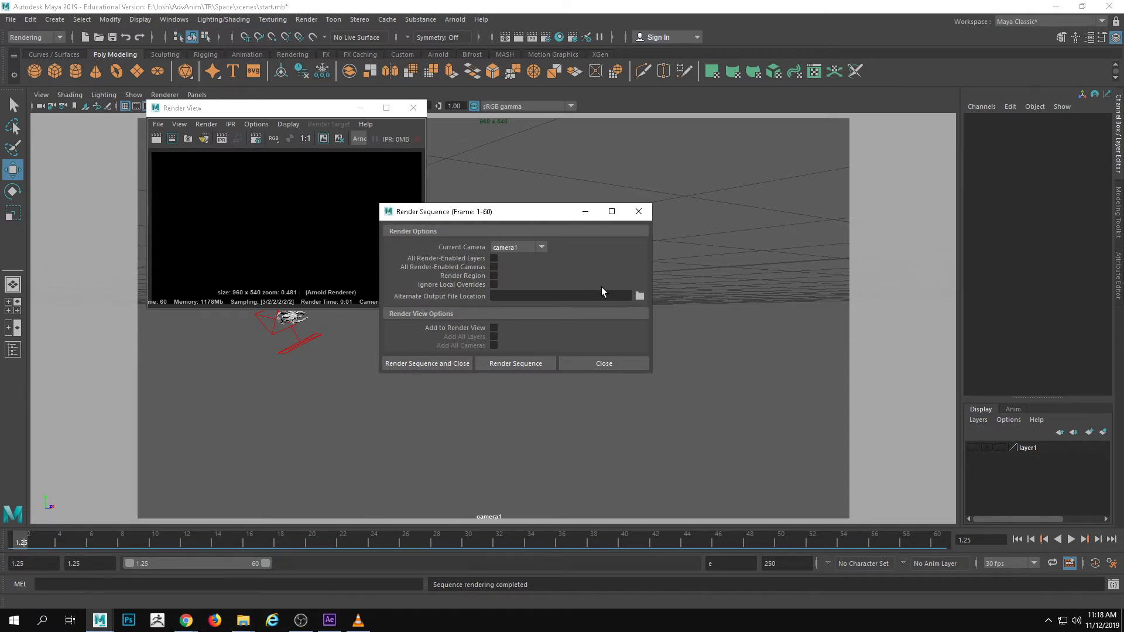
{"action": "left_click", "coordinate": [639, 296]}
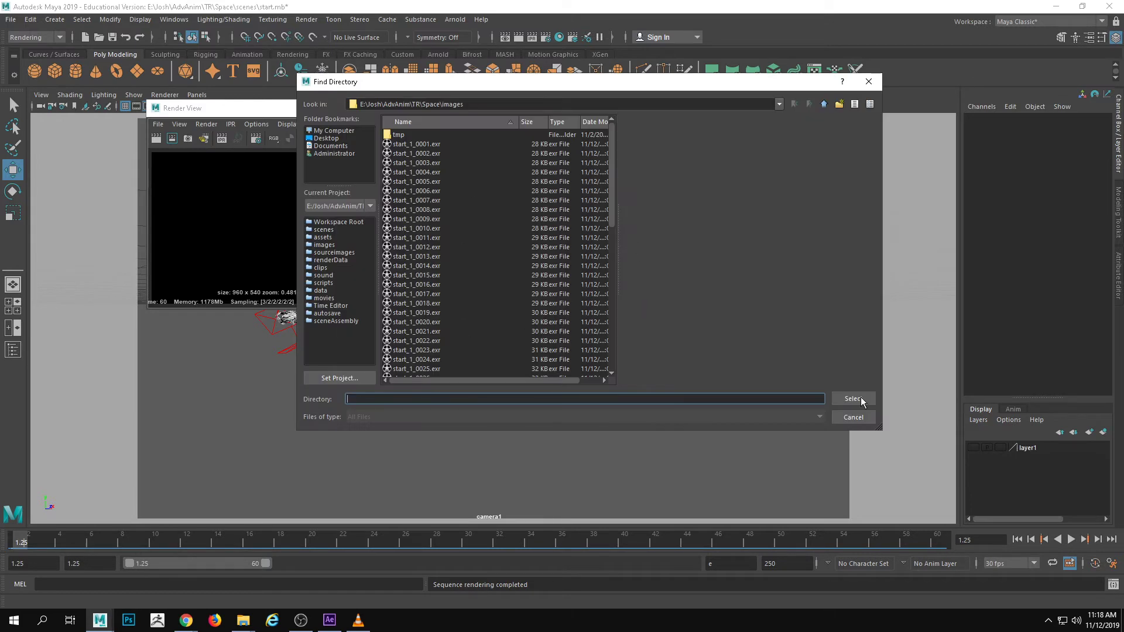
{"action": "left_click", "coordinate": [406, 147]}
{"action": "scroll", "coordinate": [436, 294], "scroll_direction": "down", "scroll_amount": 11}
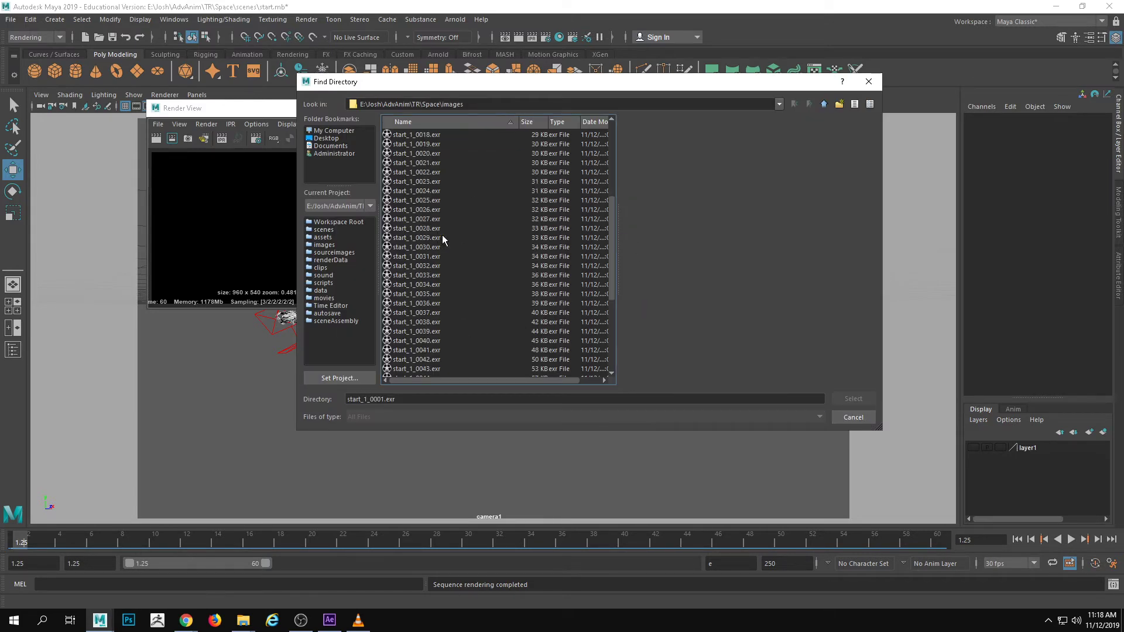
{"action": "left_click", "coordinate": [436, 369]}
{"action": "scroll", "coordinate": [439, 368], "scroll_direction": "up", "scroll_amount": 10}
In File Explorer, open the Space project's images folder and cut frames start_1_0001 through start_1_0060
{"action": "mouse_move", "coordinate": [252, 625]}
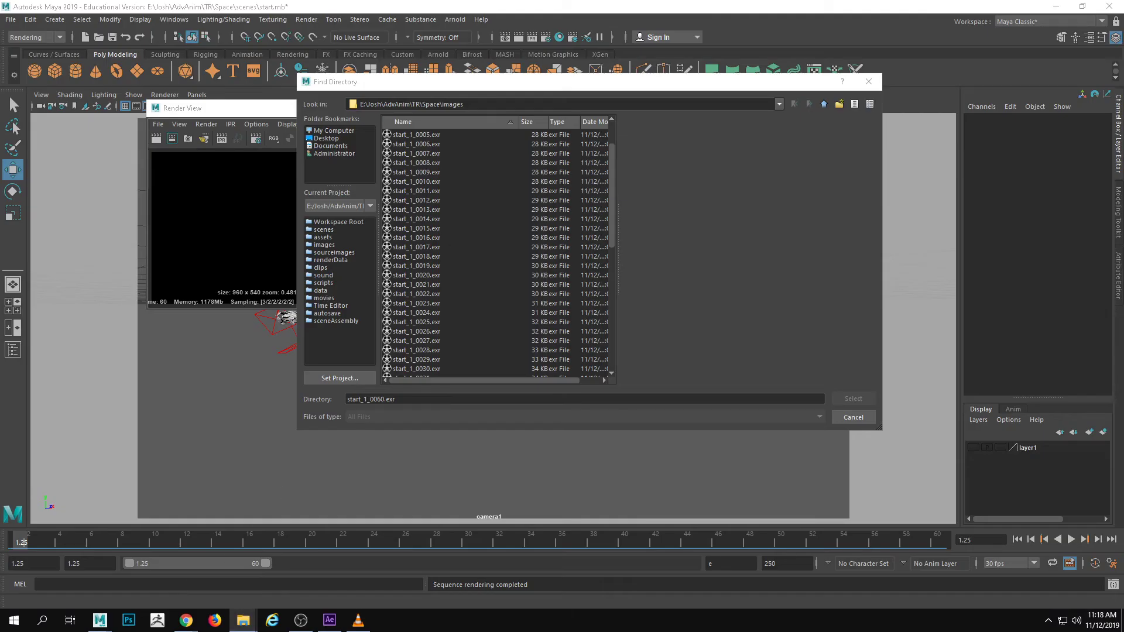
{"action": "double_click", "coordinate": [264, 197]}
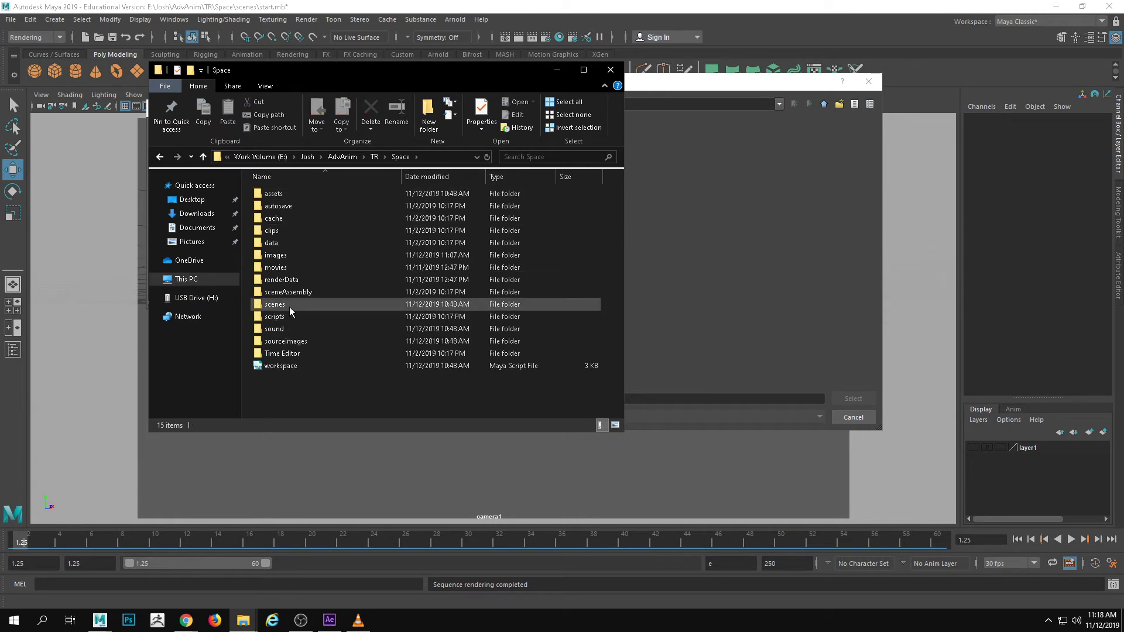
{"action": "double_click", "coordinate": [290, 257]}
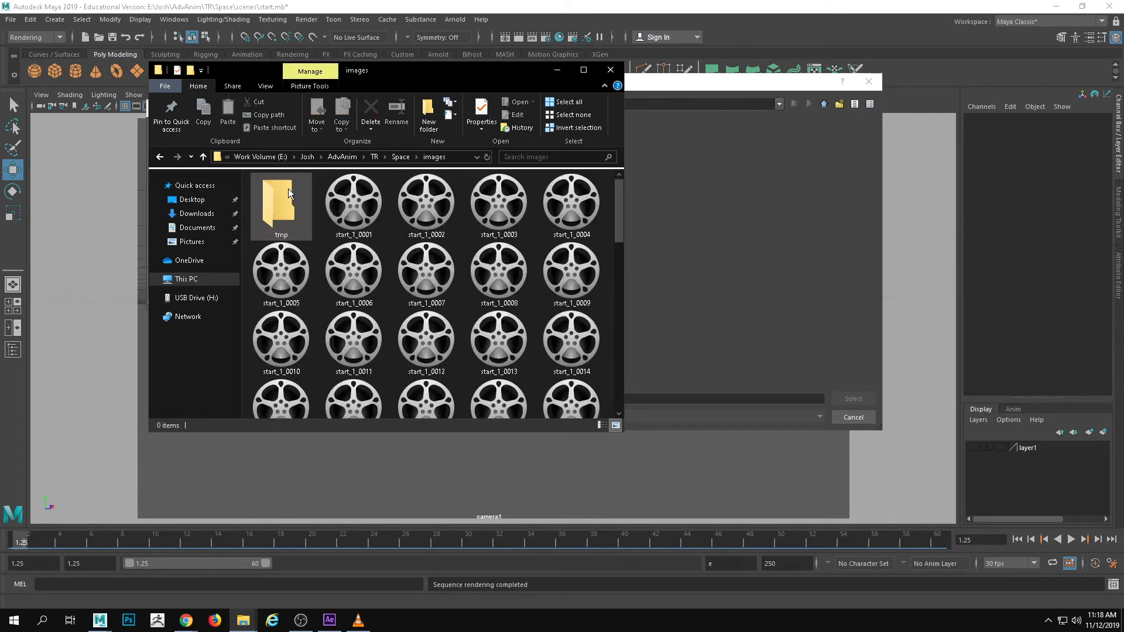
{"action": "left_click", "coordinate": [353, 202]}
{"action": "scroll", "coordinate": [351, 258], "scroll_direction": "down", "scroll_amount": 5}
{"action": "left_click", "coordinate": [300, 395], "text": "shift"}
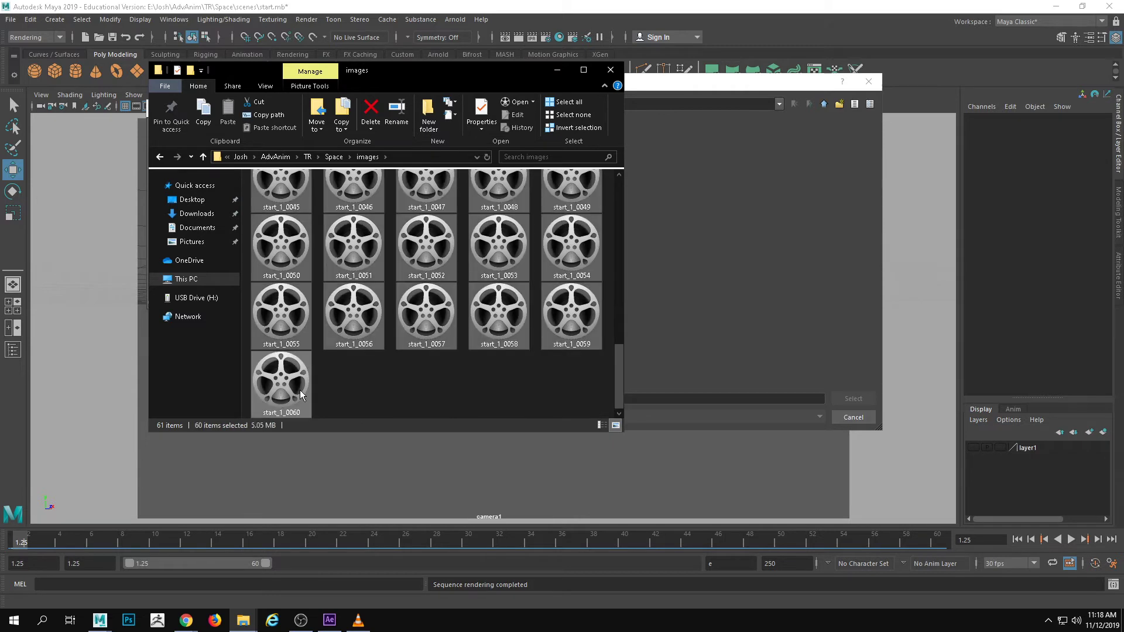
Create a folder named Spaceship inside images, paste the cut frames into it, and return to the images folder
{"action": "right_click", "coordinate": [395, 410]}
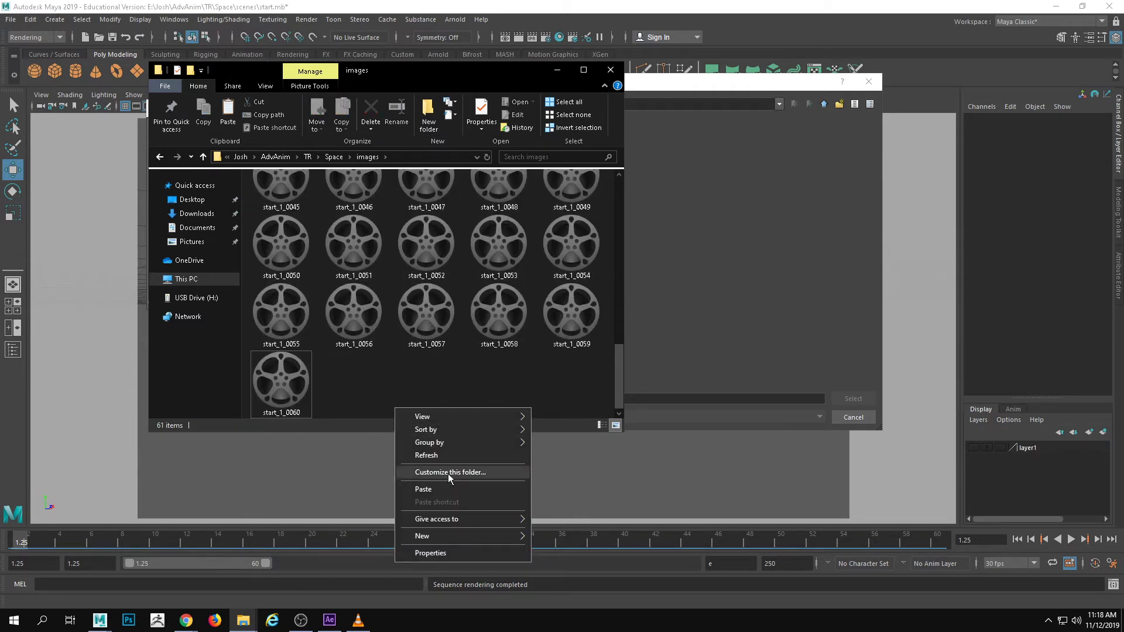
{"action": "left_click", "coordinate": [590, 396]}
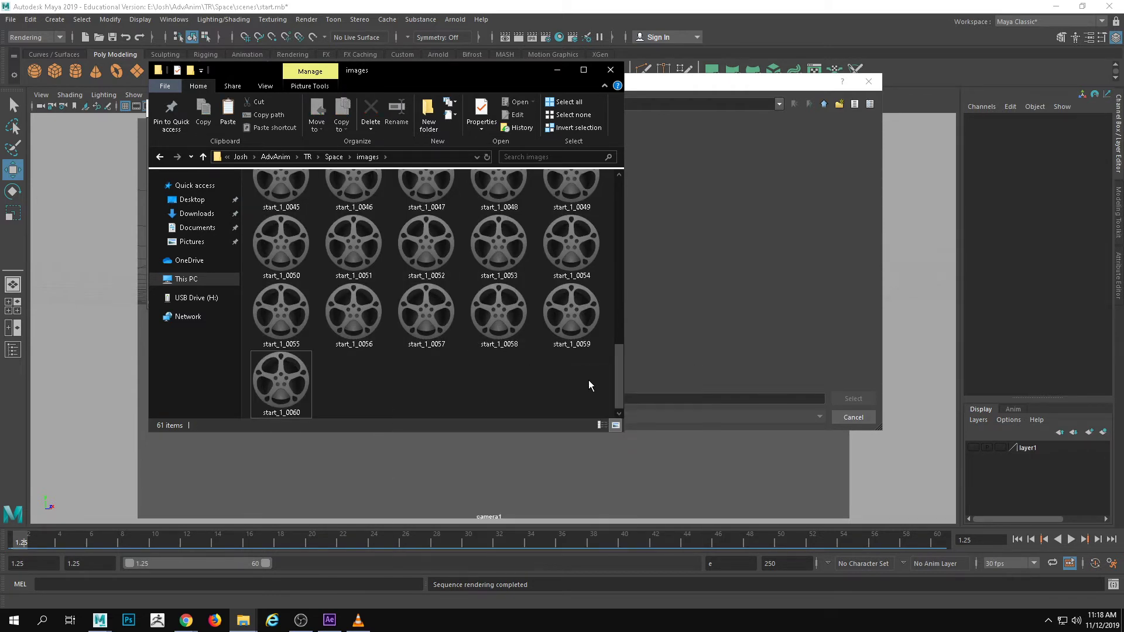
{"action": "type", "text": "Spaceshg"}
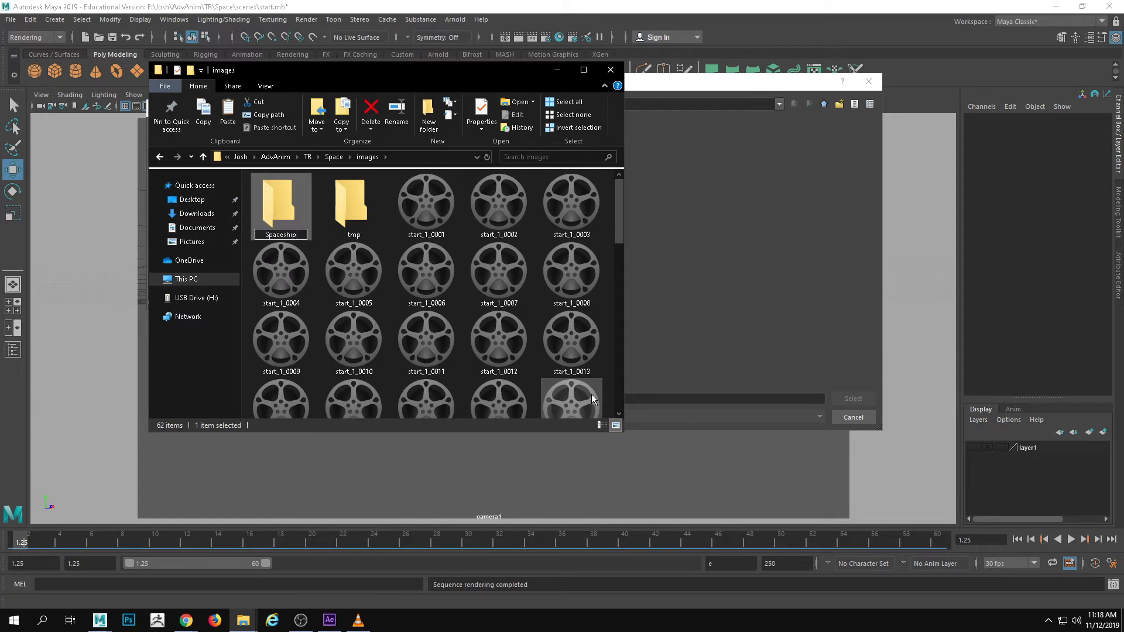
{"action": "key", "text": "Return"}
{"action": "key", "text": "Return"}
{"action": "key", "text": "ctrl+v"}
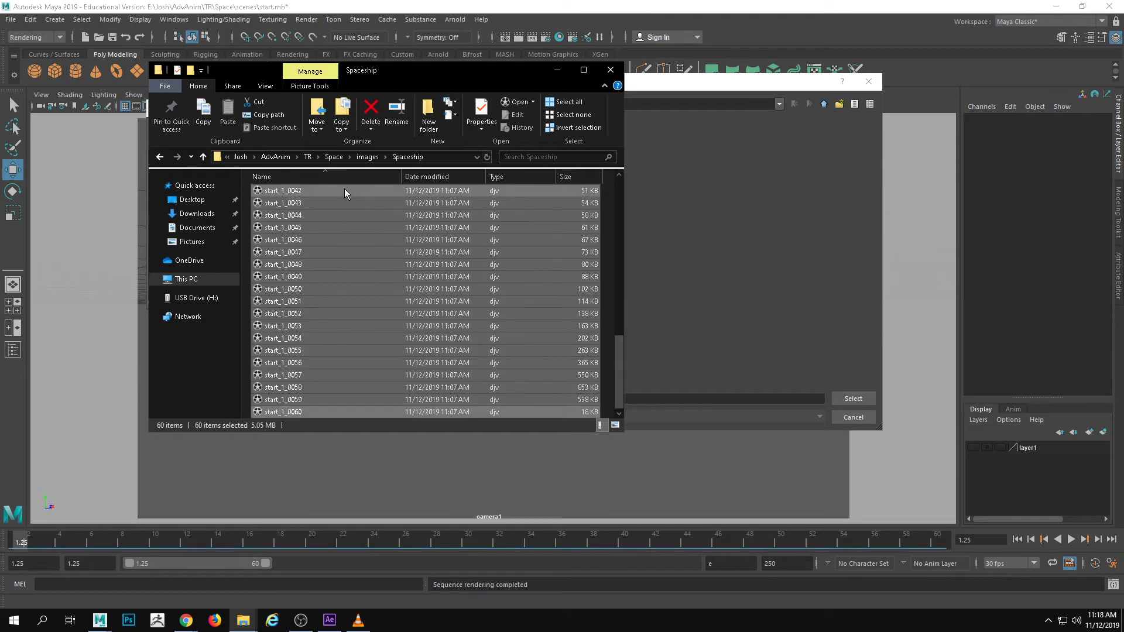
{"action": "left_click", "coordinate": [367, 160]}
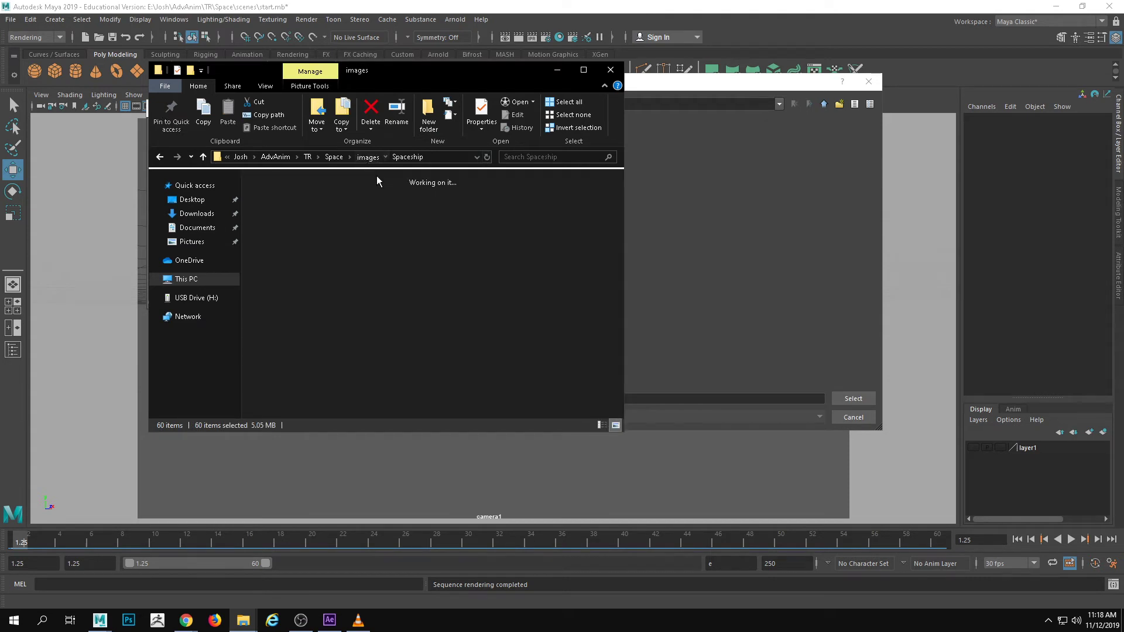
{"action": "left_click", "coordinate": [405, 290]}
{"action": "right_click", "coordinate": [344, 289]}
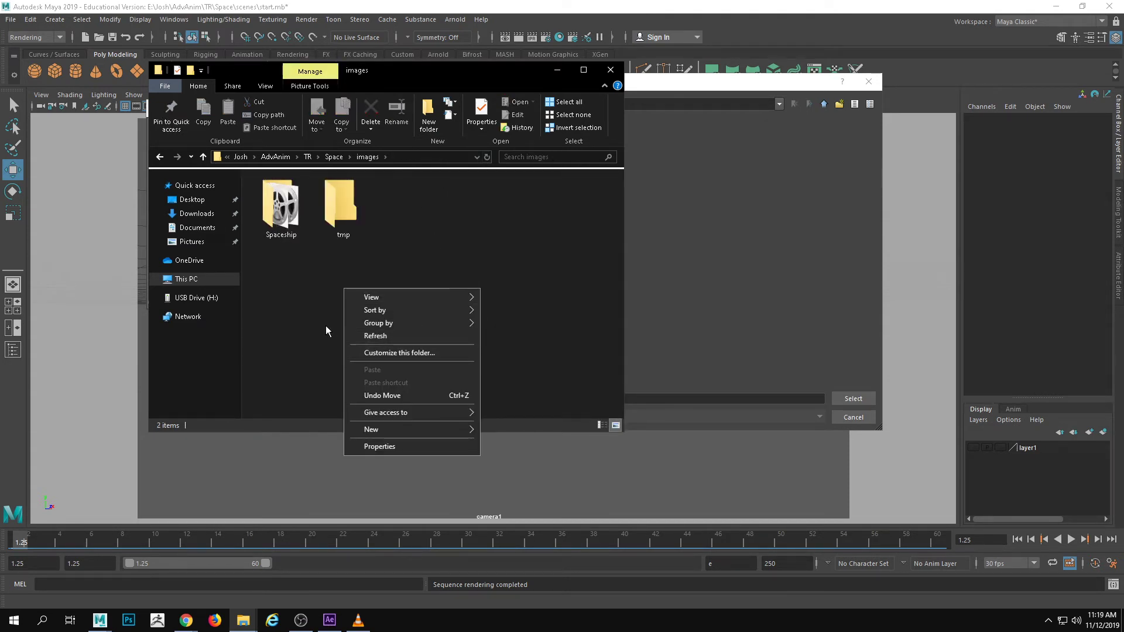
{"action": "mouse_move", "coordinate": [419, 426]}
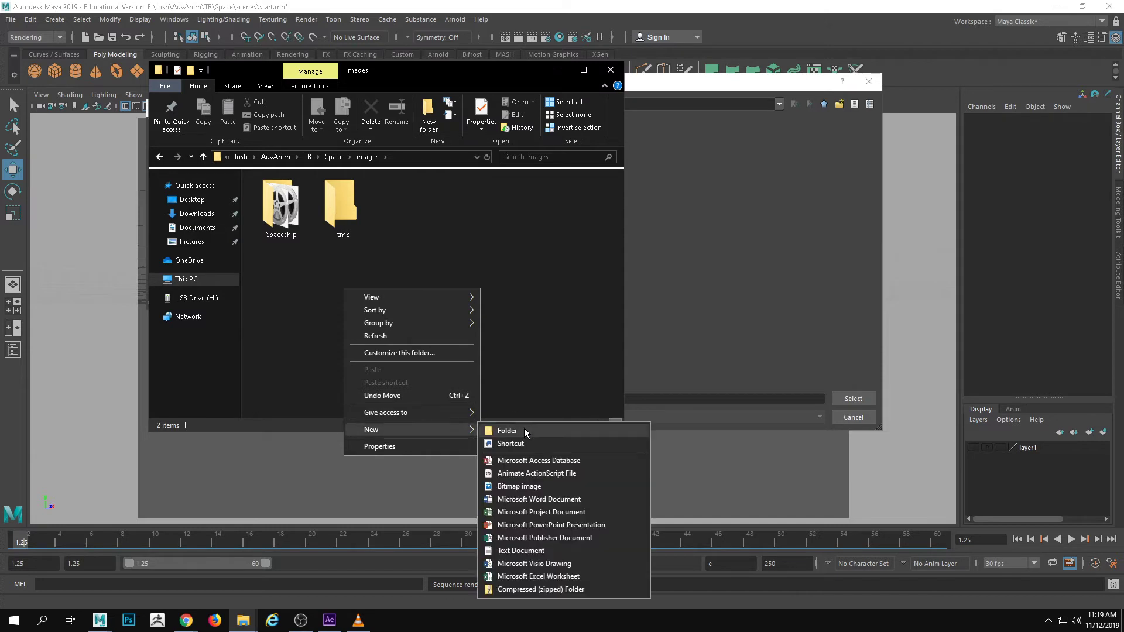
{"action": "left_click", "coordinate": [416, 261]}
Return to Maya, cancel the output directory selection, move the Render Sequence window aside and close the Render View
{"action": "left_click", "coordinate": [758, 21]}
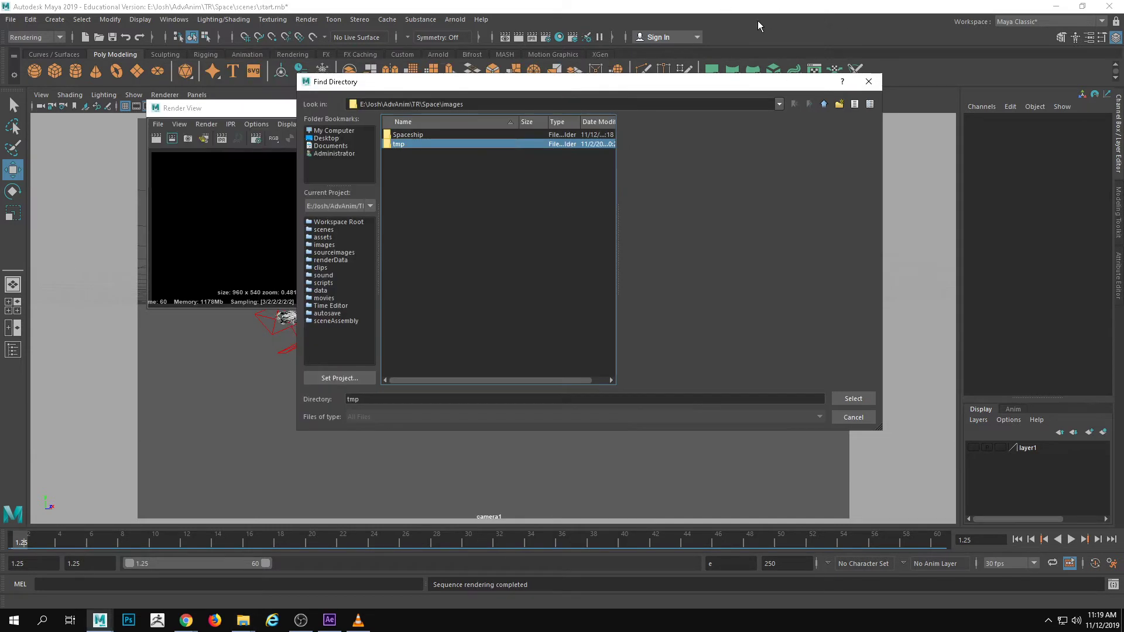
{"action": "left_click", "coordinate": [868, 81]}
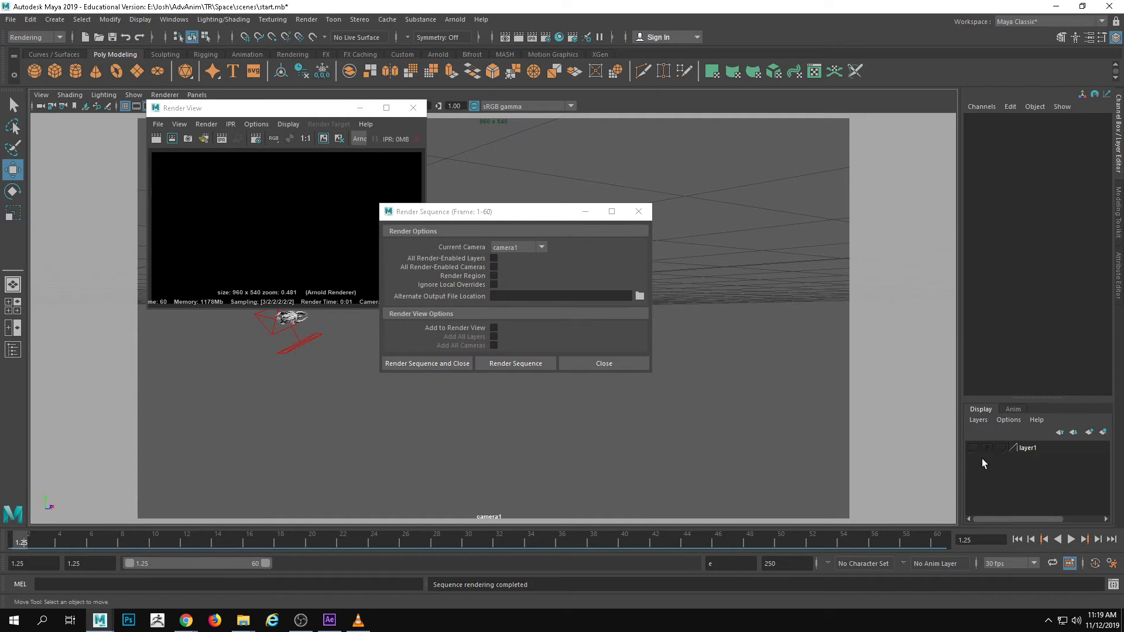
{"action": "left_click_drag", "start_coordinate": [490, 219], "coordinate": [252, 185]}
{"action": "left_click_drag", "start_coordinate": [351, 108], "coordinate": [714, 158]}
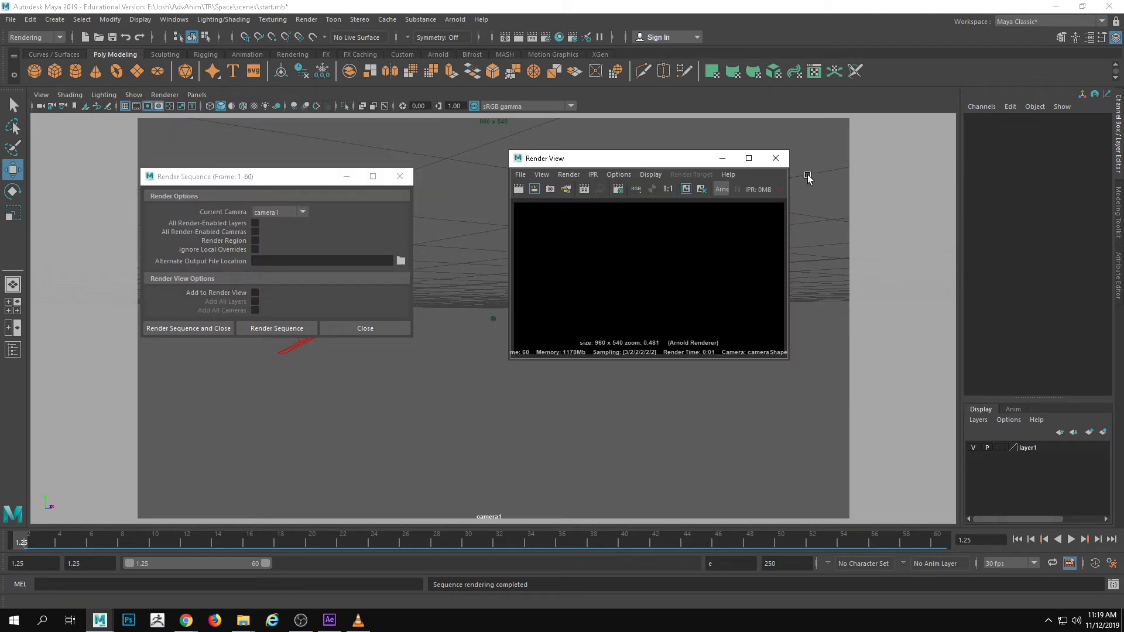
{"action": "left_click", "coordinate": [776, 158]}
Show the Outliner, move the Render Sequence window clear of it, and select engineExhaust inside the SciFi_Fighter group
{"action": "left_click", "coordinate": [13, 349]}
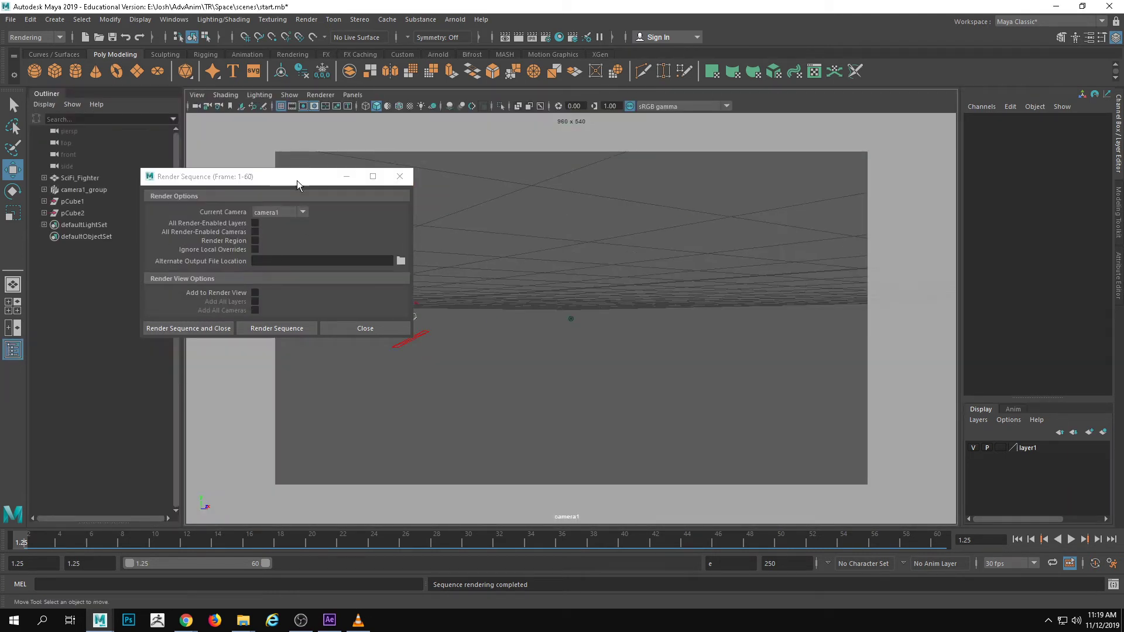
{"action": "left_click_drag", "start_coordinate": [296, 180], "coordinate": [465, 178]}
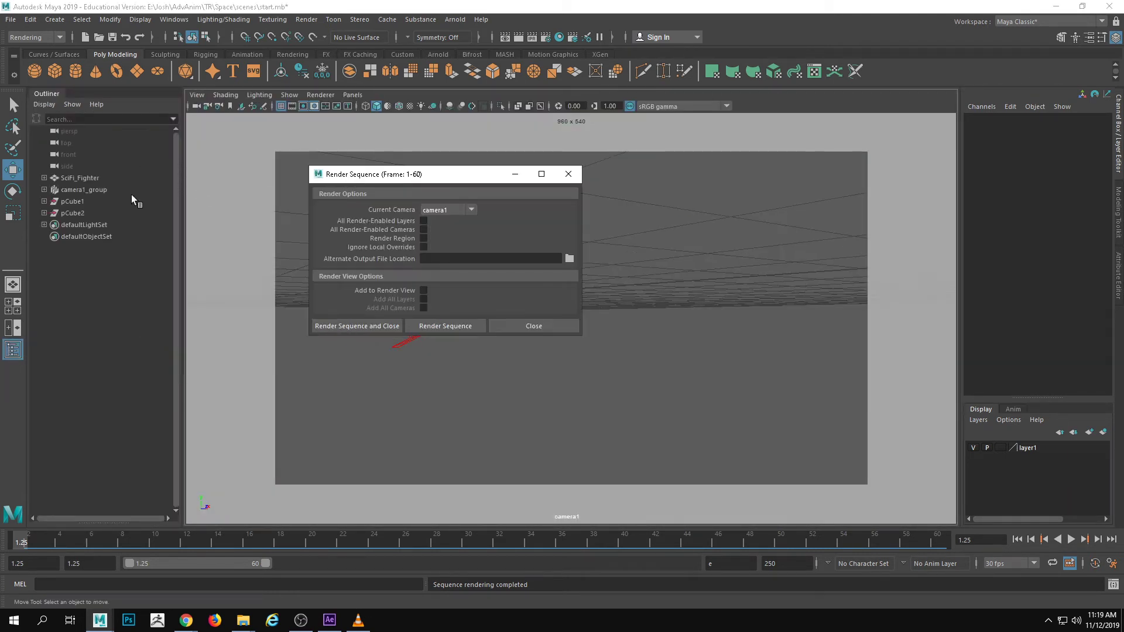
{"action": "left_click", "coordinate": [44, 213]}
{"action": "left_click", "coordinate": [44, 213]}
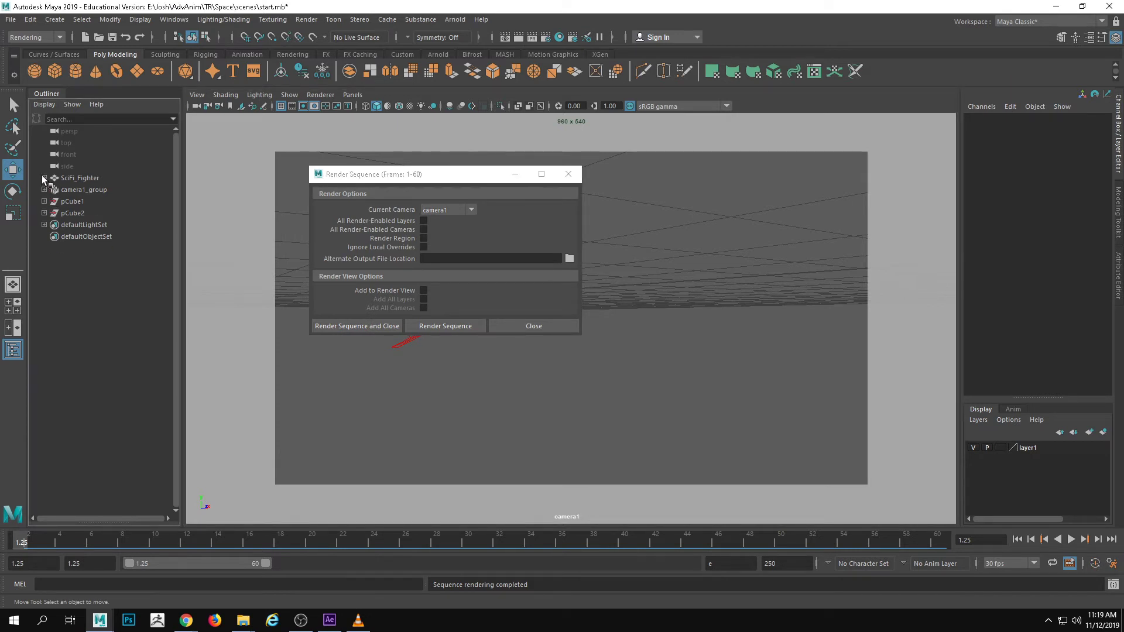
{"action": "left_click", "coordinate": [43, 178]}
{"action": "left_click", "coordinate": [88, 226]}
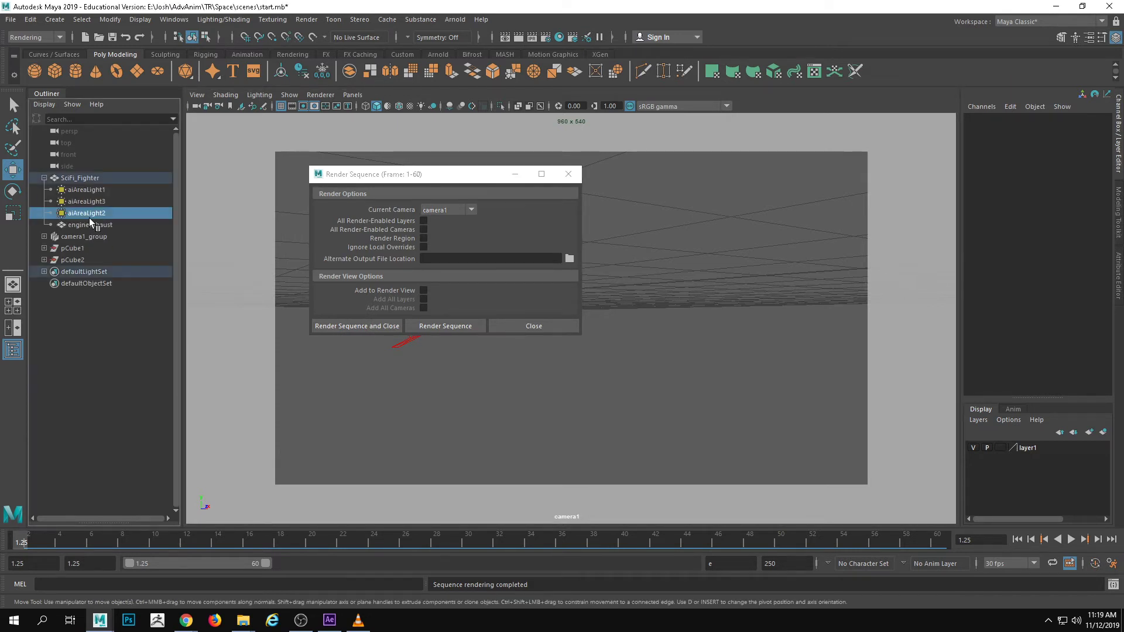
Open Render Setup and create a render layer named Engine
{"action": "left_click", "coordinate": [572, 38]}
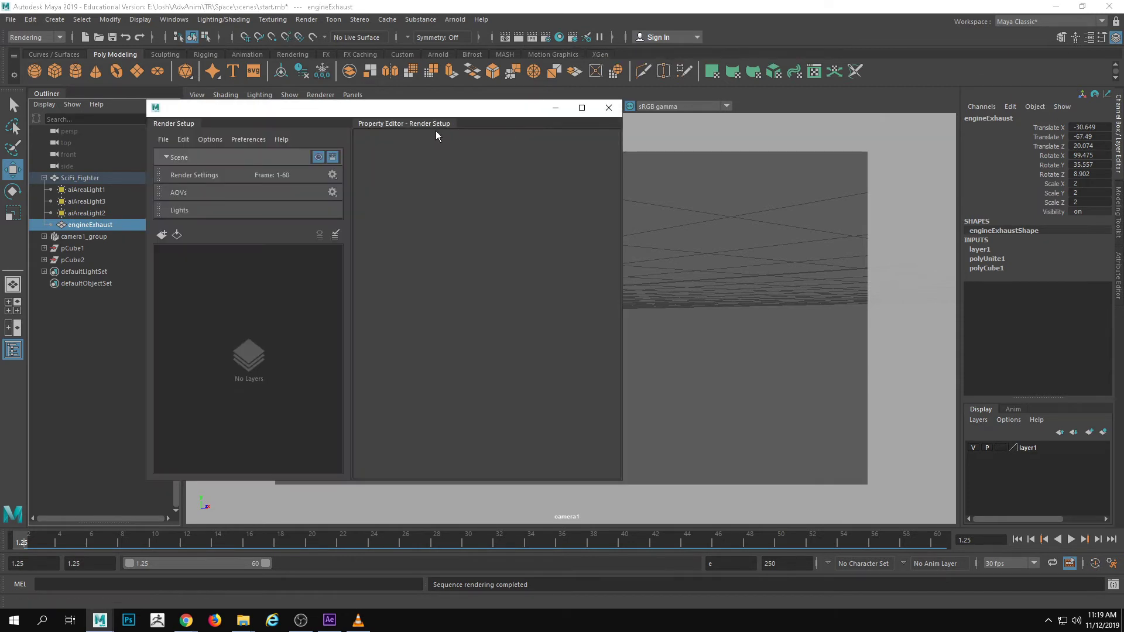
{"action": "left_click_drag", "start_coordinate": [331, 113], "coordinate": [422, 110]}
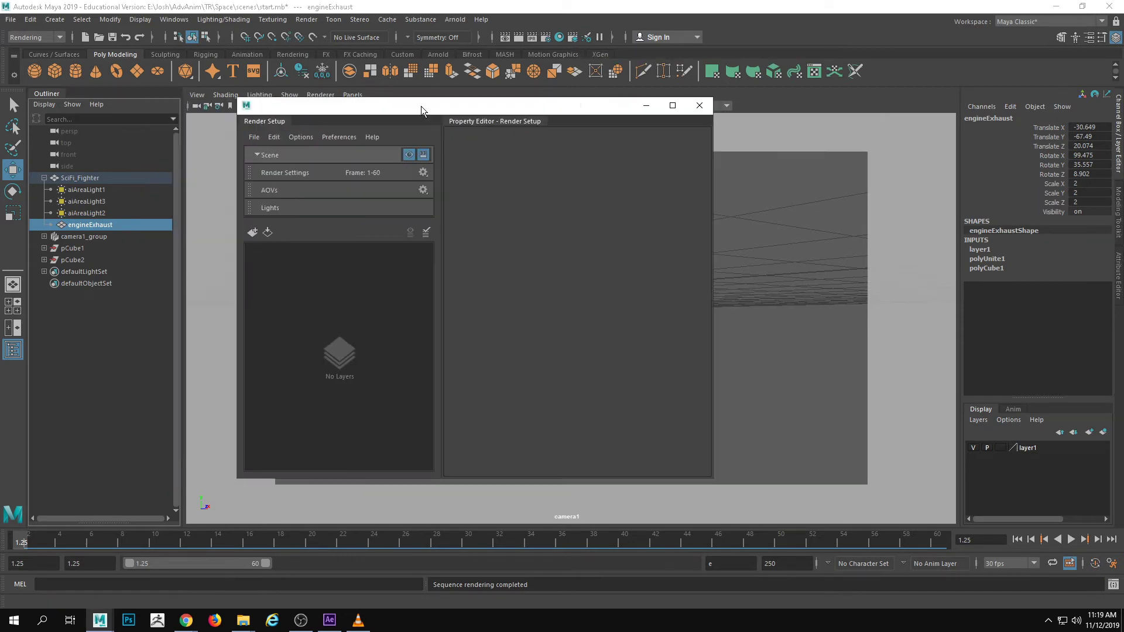
{"action": "left_click", "coordinate": [254, 233]}
{"action": "key", "text": "Return"}
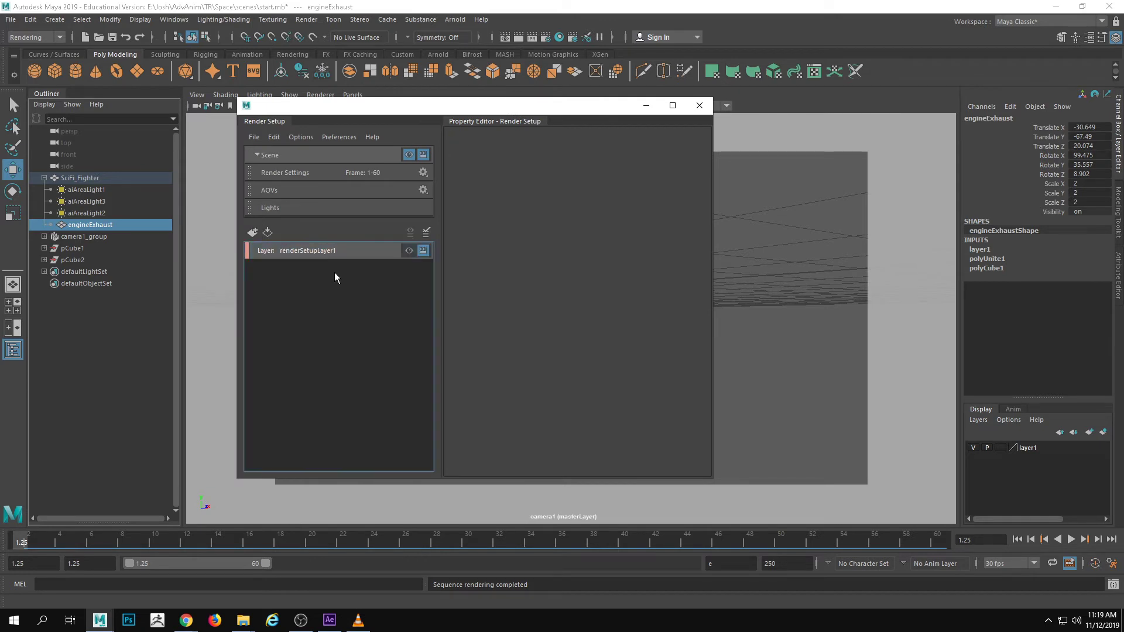
{"action": "double_click", "coordinate": [585, 140]}
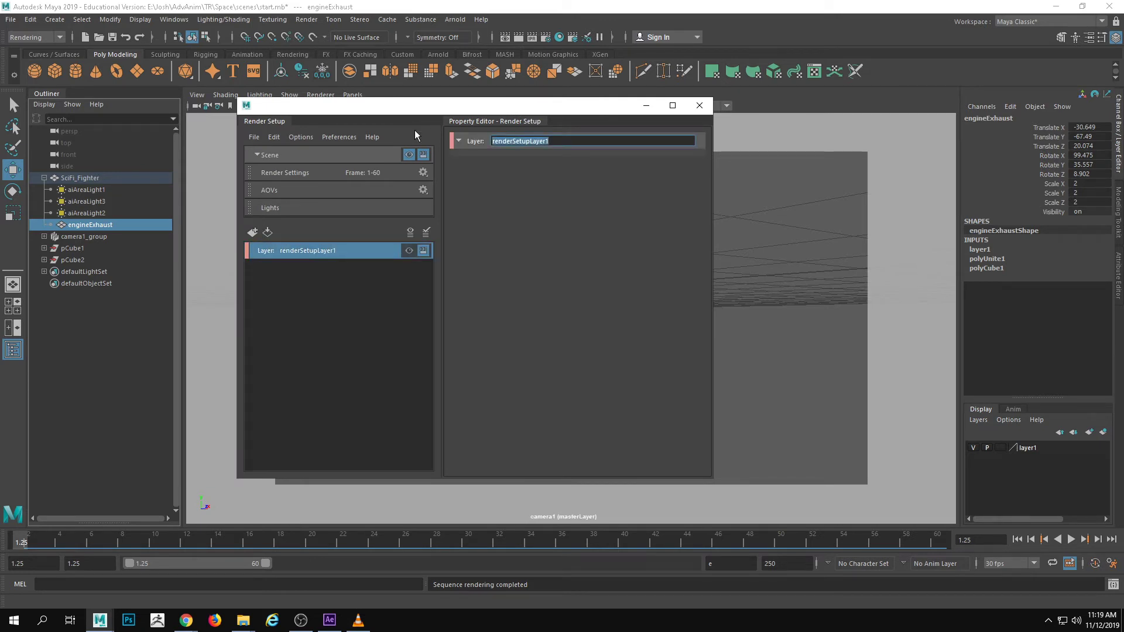
{"action": "type", "text": "Egine"}
{"action": "key", "text": "BackSpace"}
{"action": "key", "text": "BackSpace"}
{"action": "key", "text": "BackSpace"}
{"action": "key", "text": "BackSpace"}
{"action": "type", "text": "ngine"}
{"action": "key", "text": "Return"}
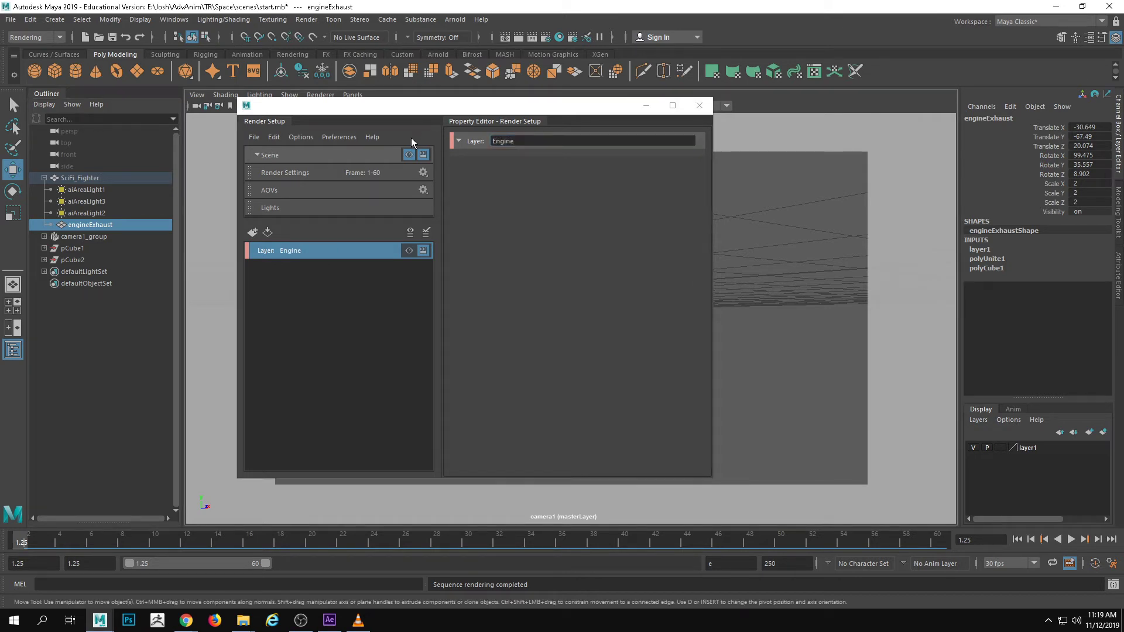
Create a collection in the Engine layer containing engineExhaust, and make Engine the visible layer
{"action": "right_click", "coordinate": [291, 252]}
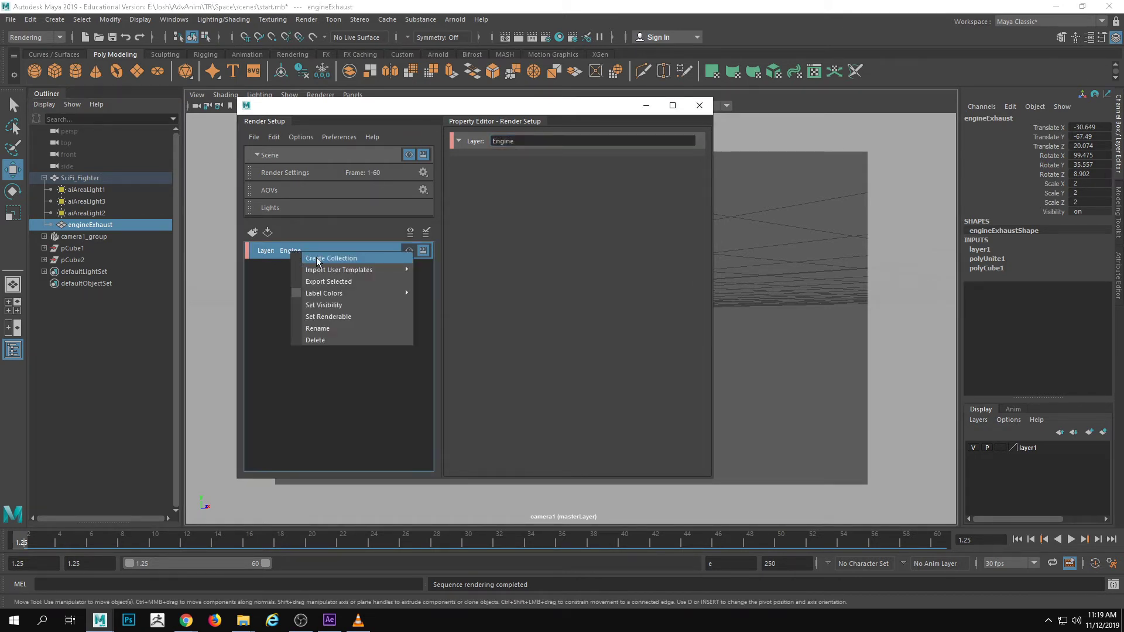
{"action": "left_click", "coordinate": [316, 259]}
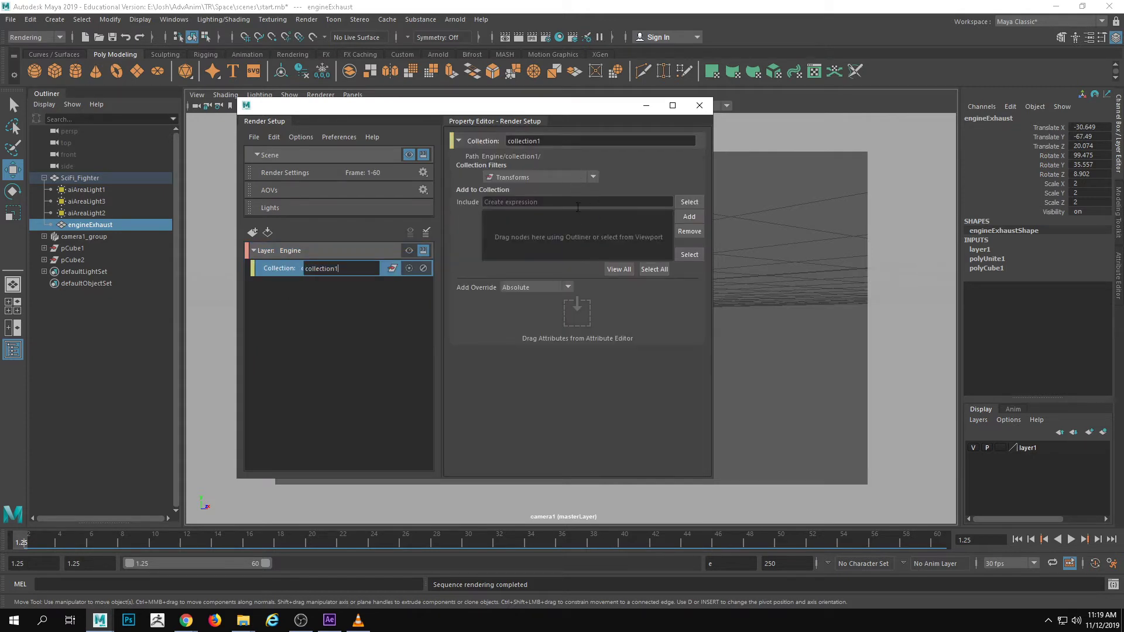
{"action": "left_click", "coordinate": [694, 216]}
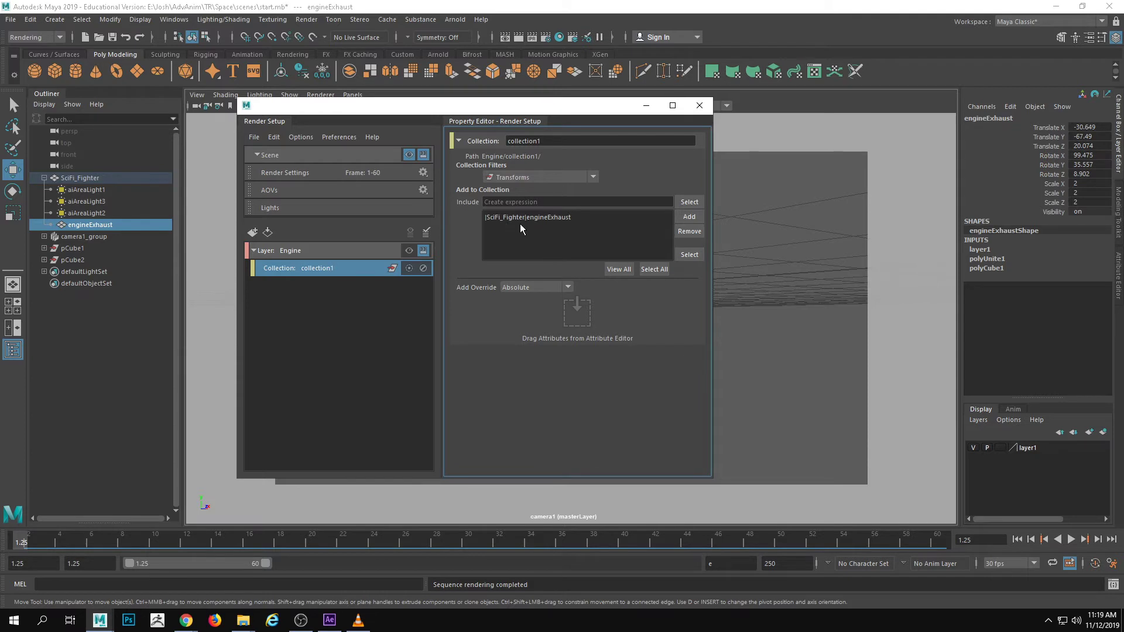
{"action": "left_click", "coordinate": [421, 252]}
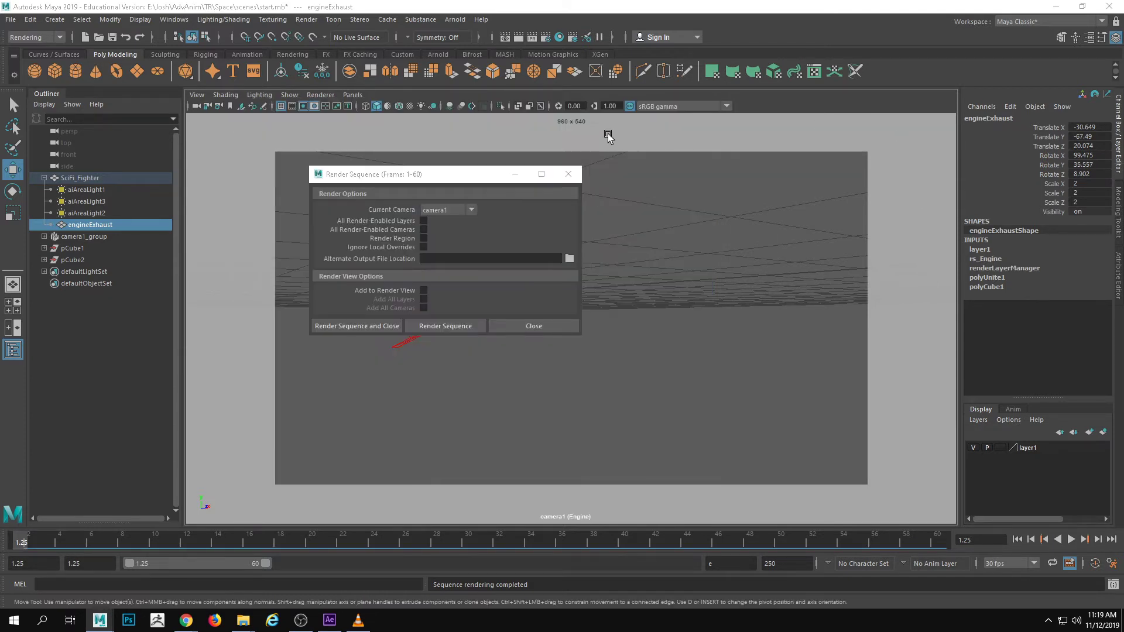
Scrub to frame 48, preview the engine exhaust in the Arnold RenderView, and close the preview
{"action": "left_click", "coordinate": [515, 174]}
{"action": "left_click_drag", "start_coordinate": [600, 538], "coordinate": [644, 532]}
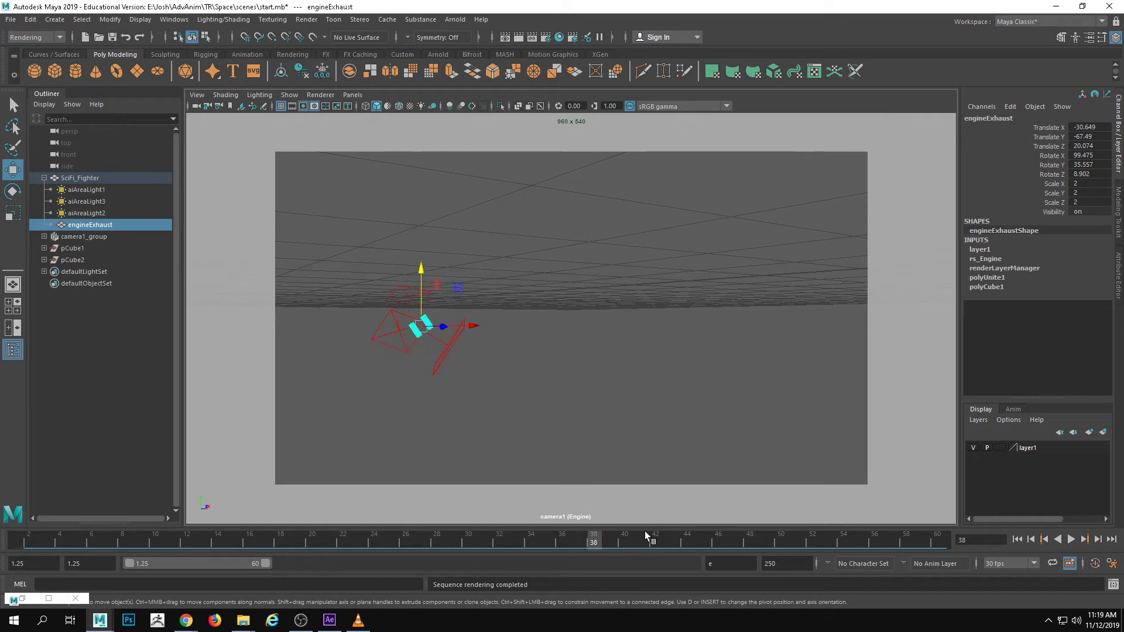
{"action": "left_click", "coordinate": [692, 520]}
{"action": "left_click_drag", "start_coordinate": [729, 535], "coordinate": [750, 534]}
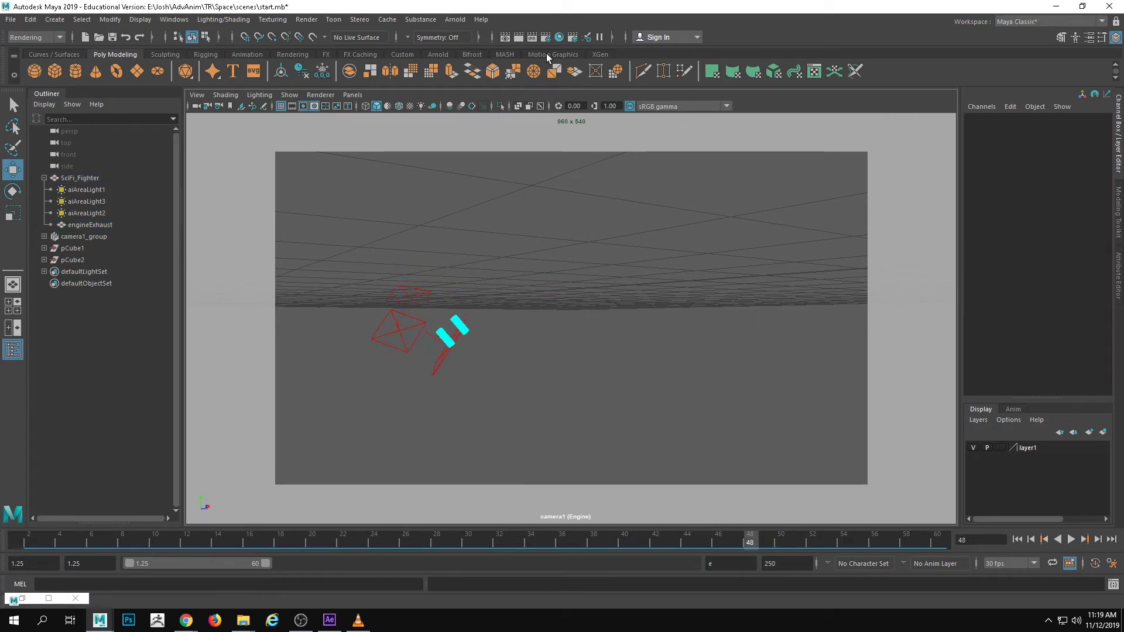
{"action": "left_click", "coordinate": [456, 20]}
{"action": "left_click", "coordinate": [494, 52]}
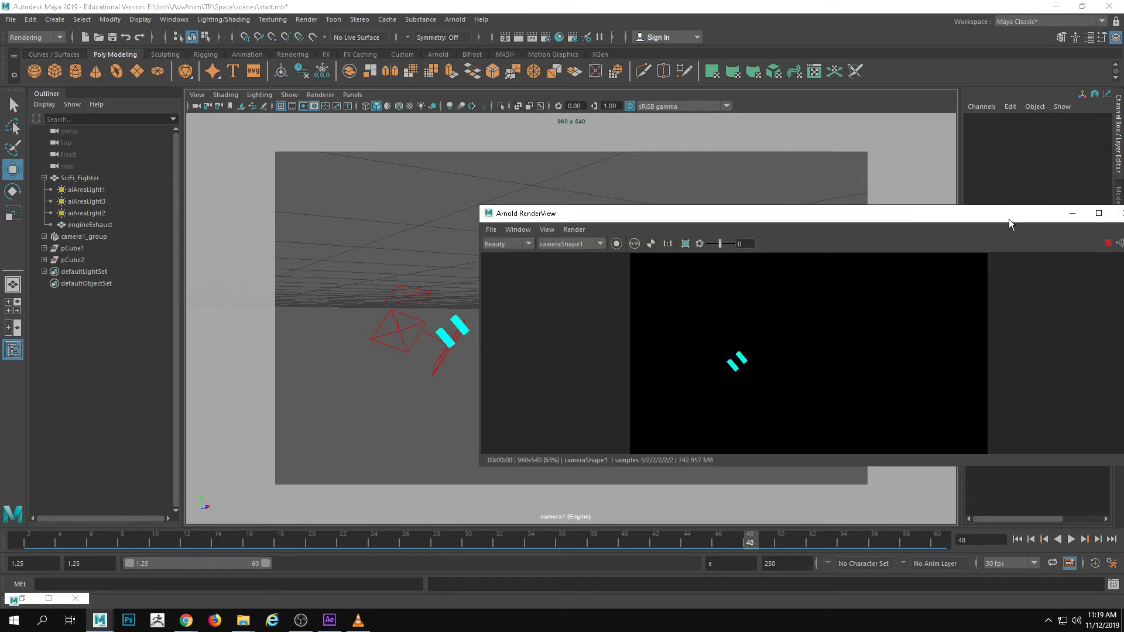
{"action": "left_click_drag", "start_coordinate": [1009, 220], "coordinate": [756, 219]}
{"action": "left_click", "coordinate": [871, 214]}
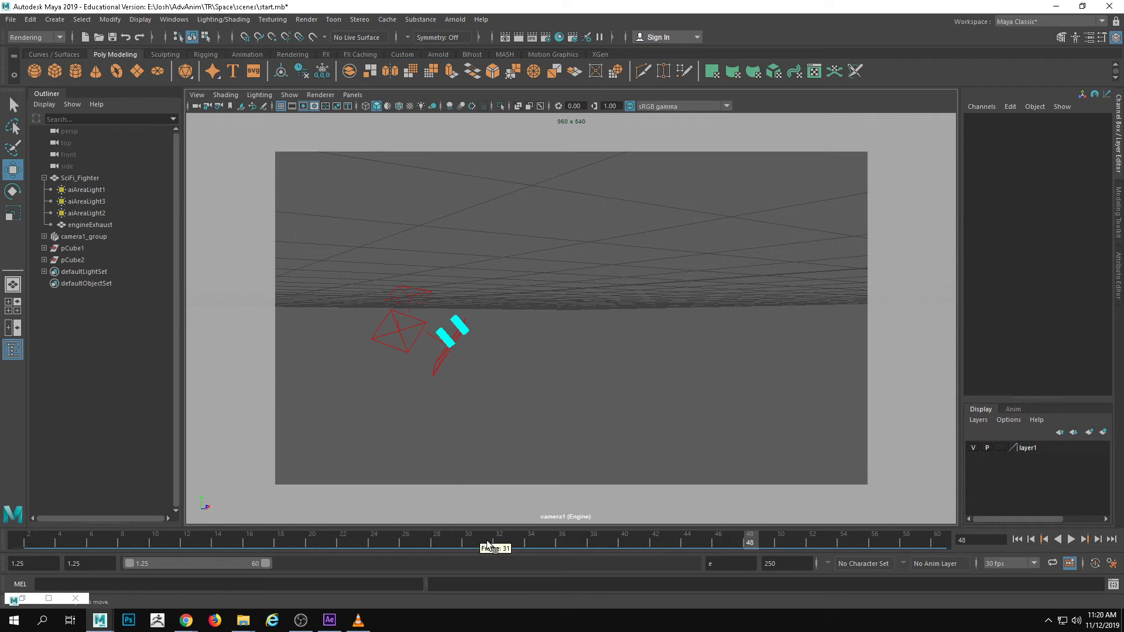
Return the timeline to the start and render the Engine layer's frame sequence from camera1
{"action": "left_click_drag", "start_coordinate": [500, 545], "coordinate": [24, 543]}
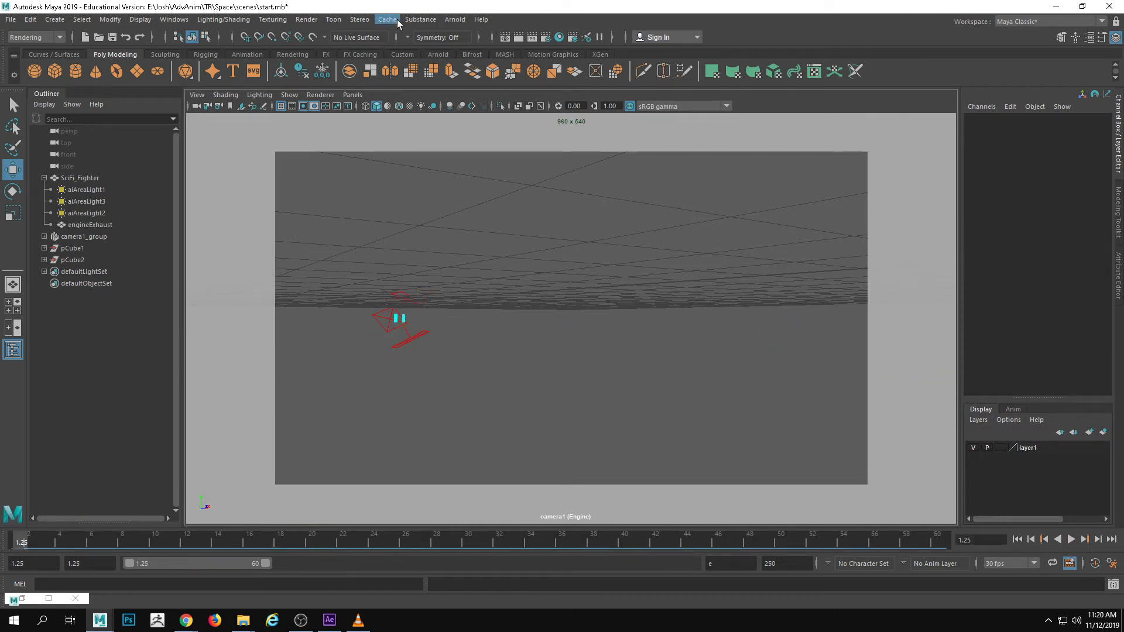
{"action": "left_click", "coordinate": [306, 19]}
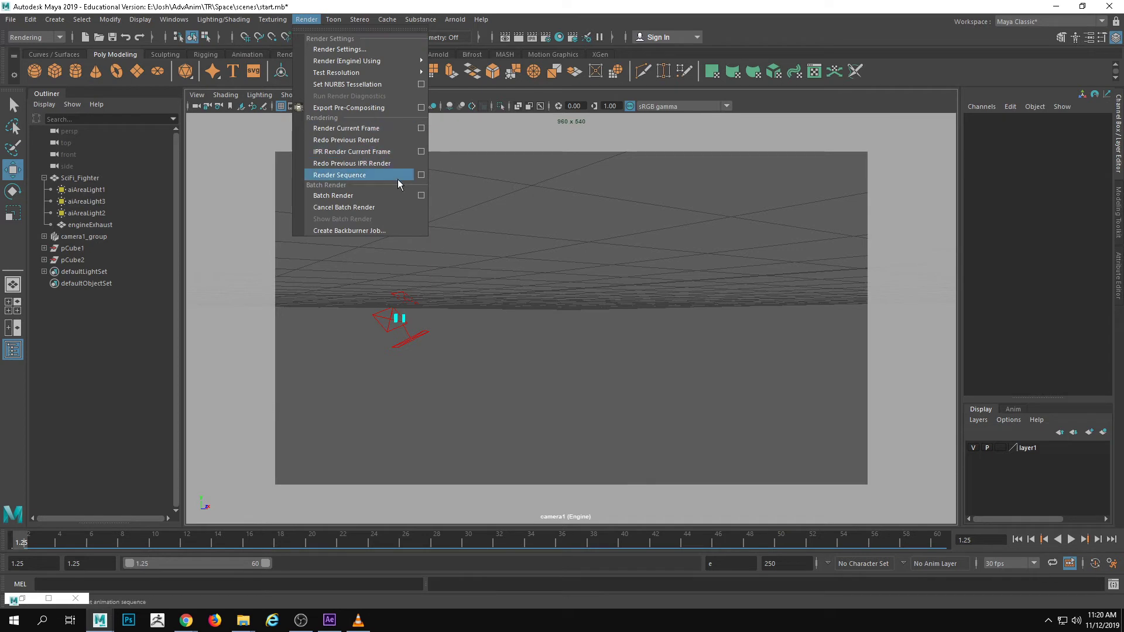
{"action": "left_click", "coordinate": [421, 175]}
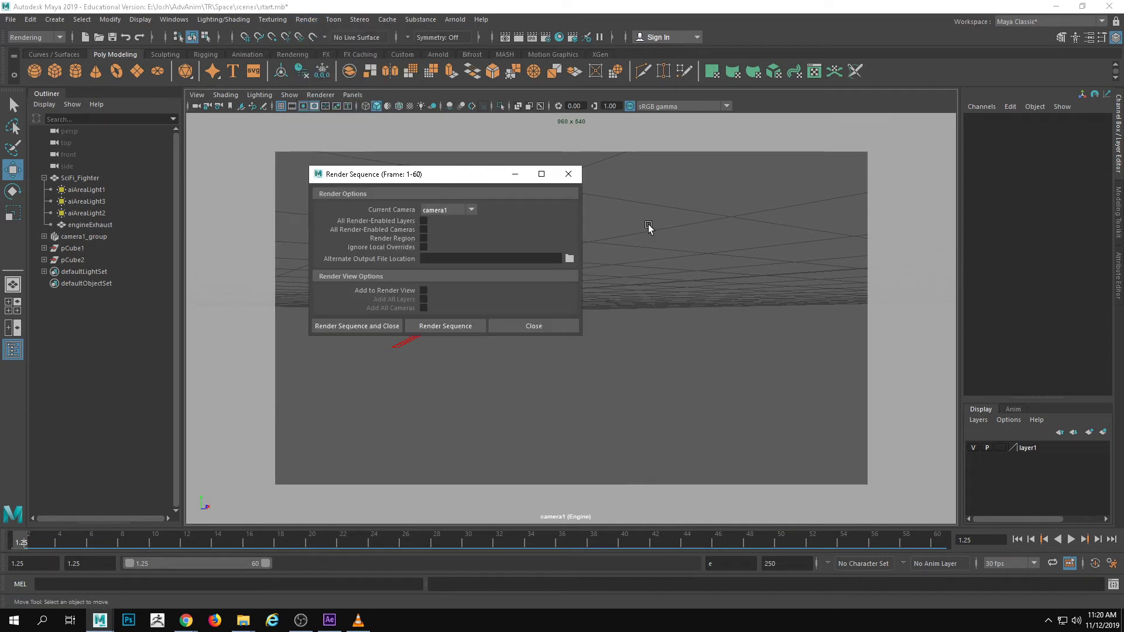
{"action": "left_click", "coordinate": [465, 328]}
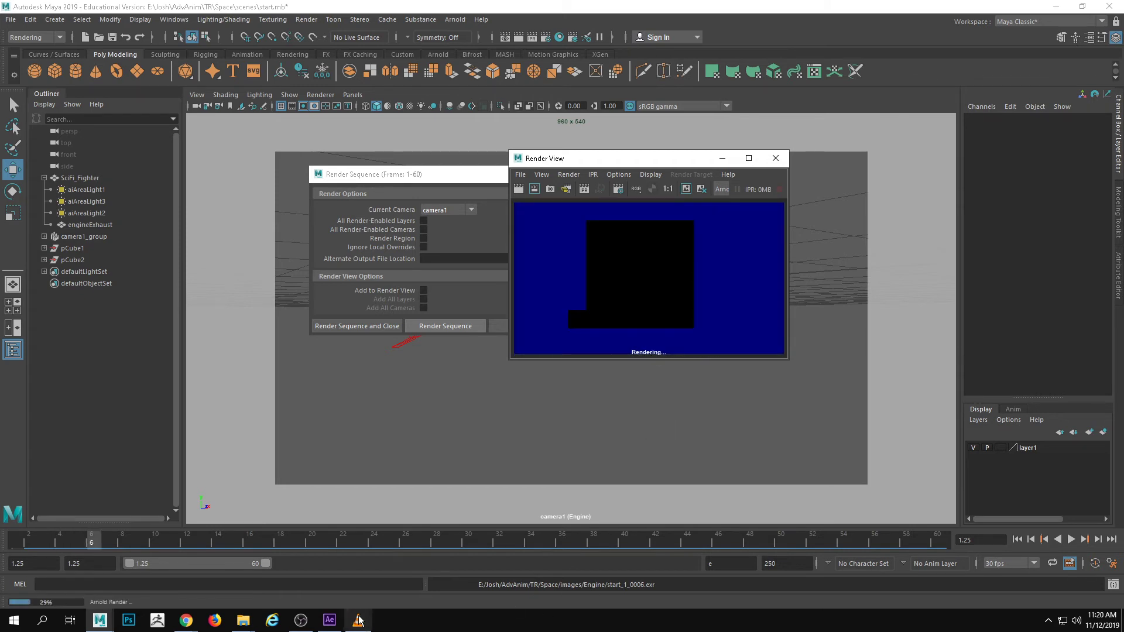
Switch to After Effects and examine the Comp 1 layers, their effect settings and the project items
{"action": "left_click", "coordinate": [331, 621]}
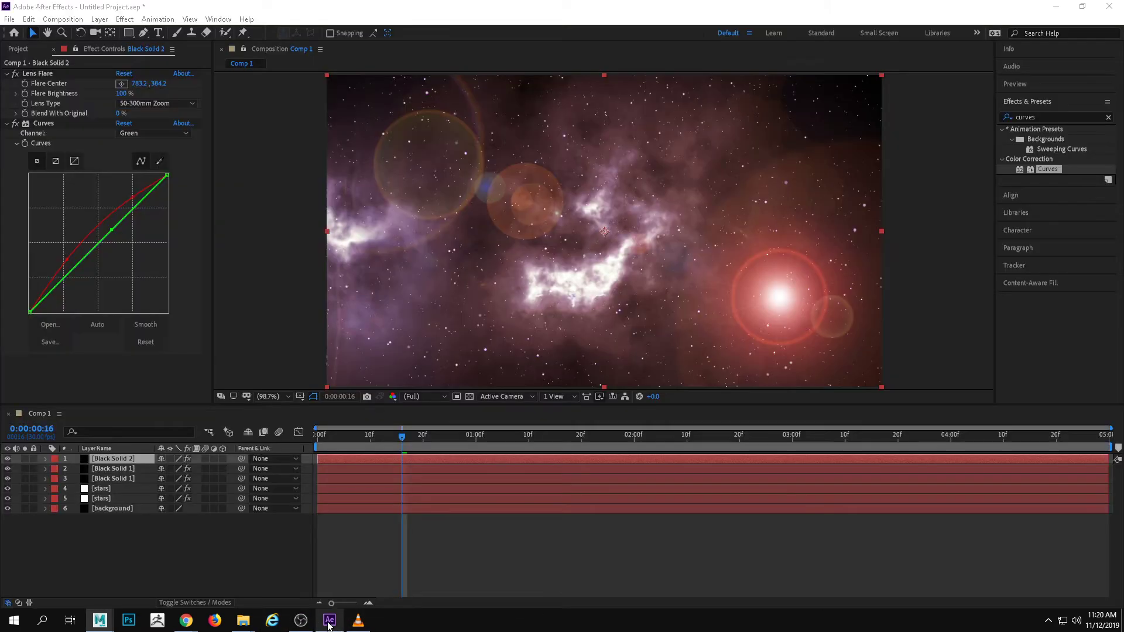
{"action": "left_click", "coordinate": [130, 536]}
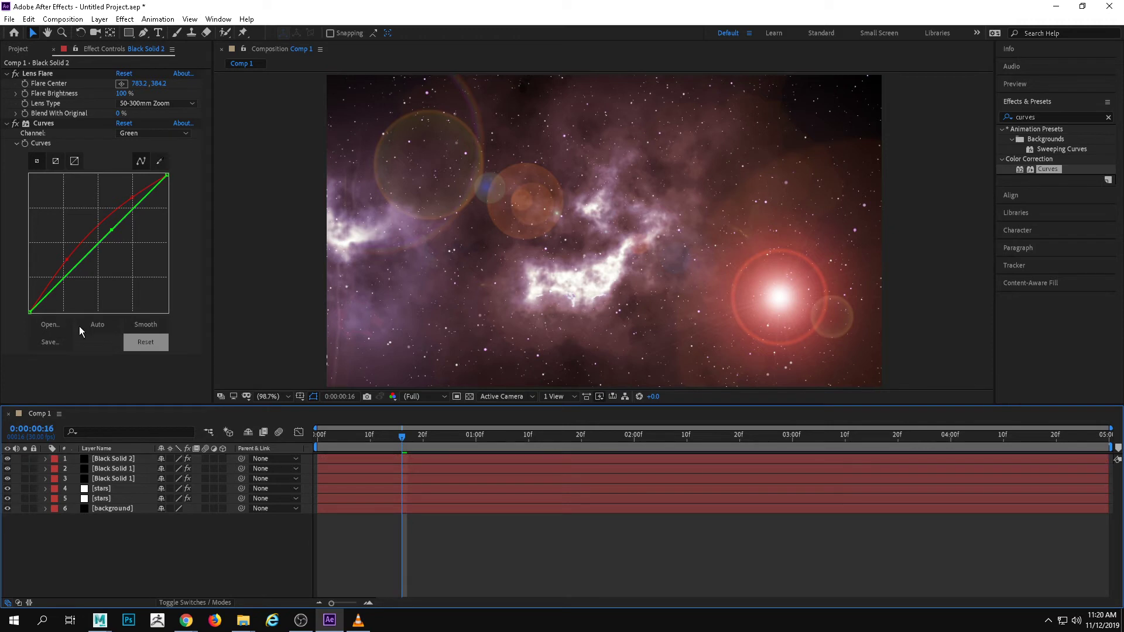
{"action": "left_click", "coordinate": [19, 49]}
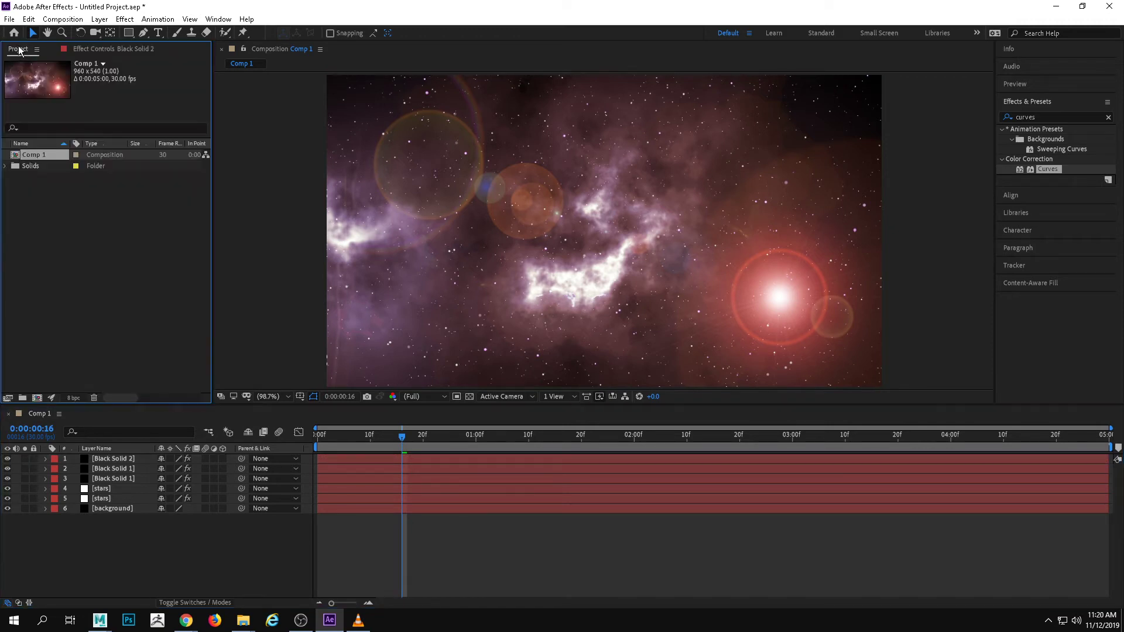
{"action": "left_click", "coordinate": [104, 48]}
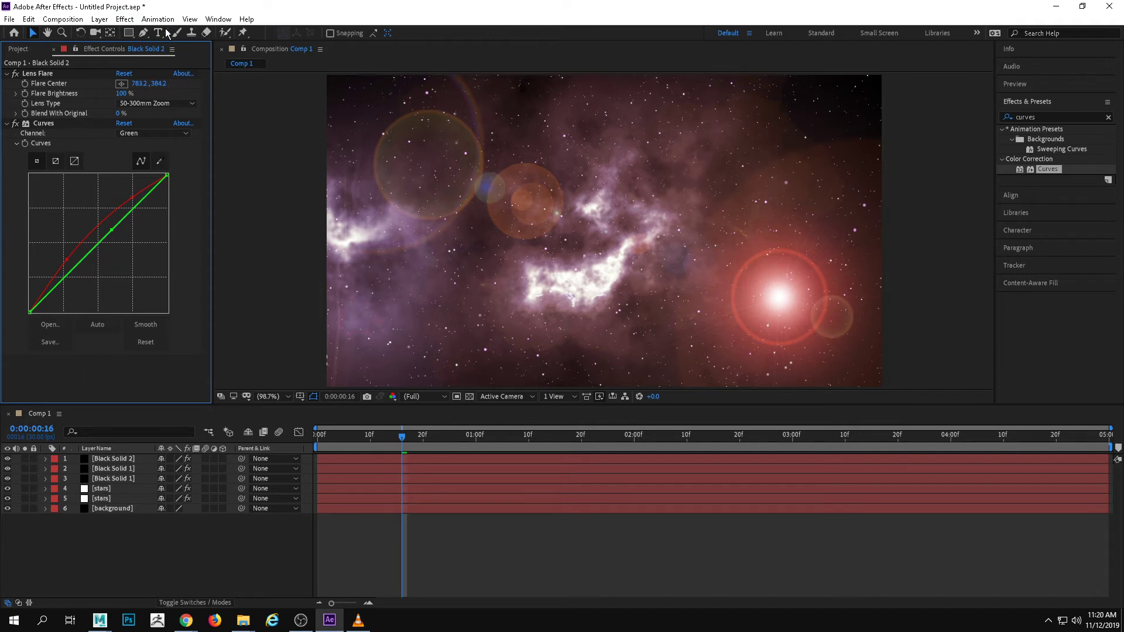
{"action": "left_click", "coordinate": [121, 469]}
{"action": "left_click", "coordinate": [120, 488]}
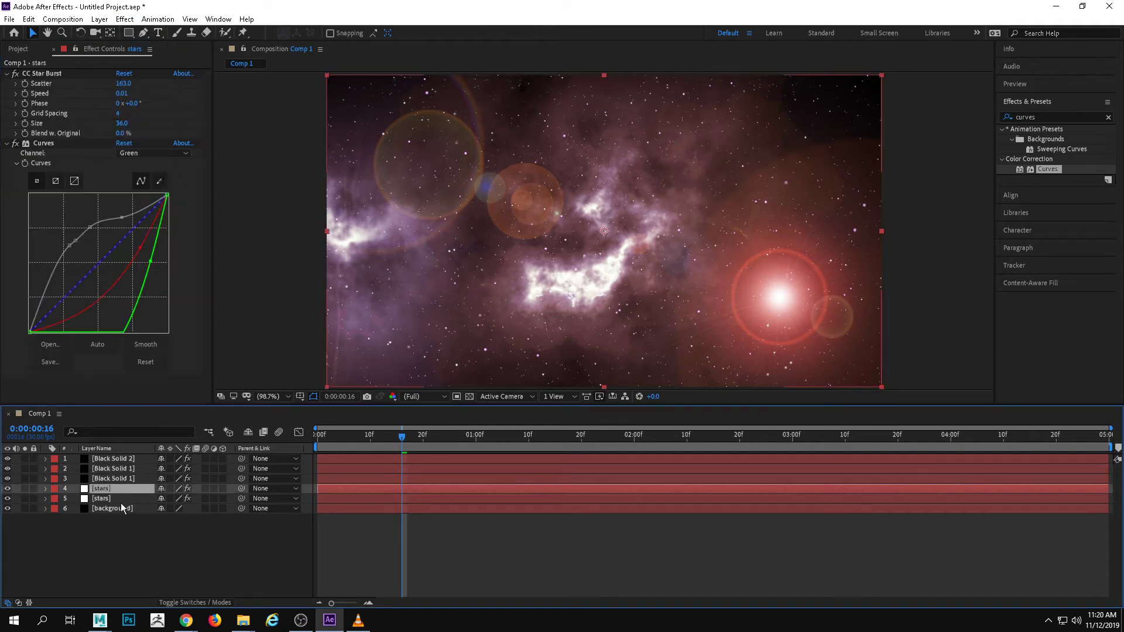
{"action": "left_click", "coordinate": [121, 508]}
{"action": "left_click", "coordinate": [111, 458]}
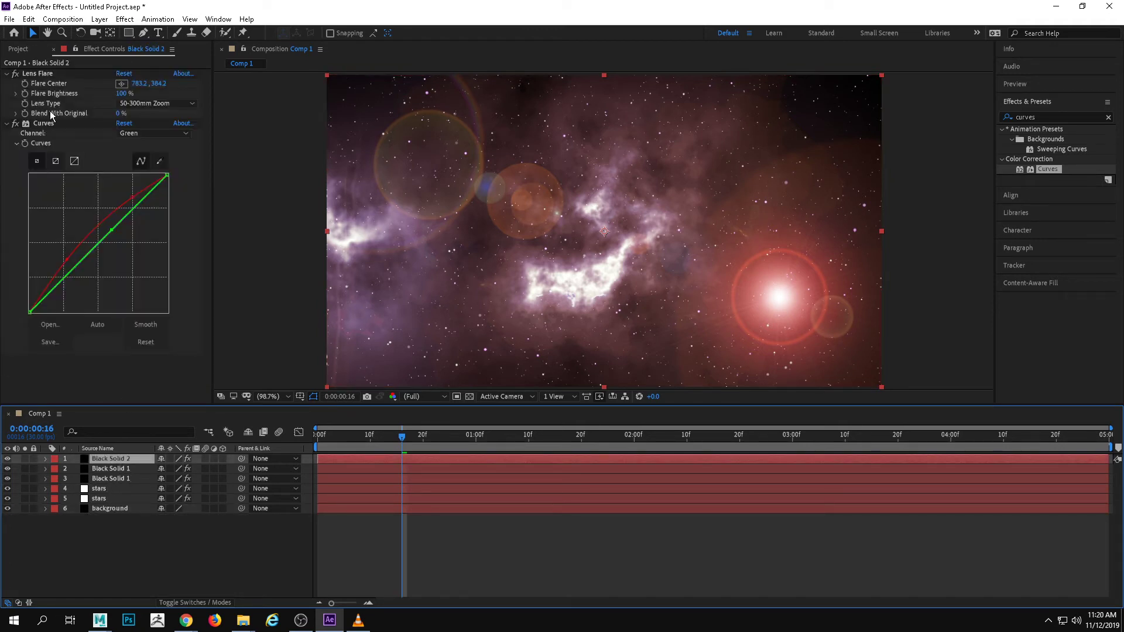
{"action": "left_click", "coordinate": [18, 50]}
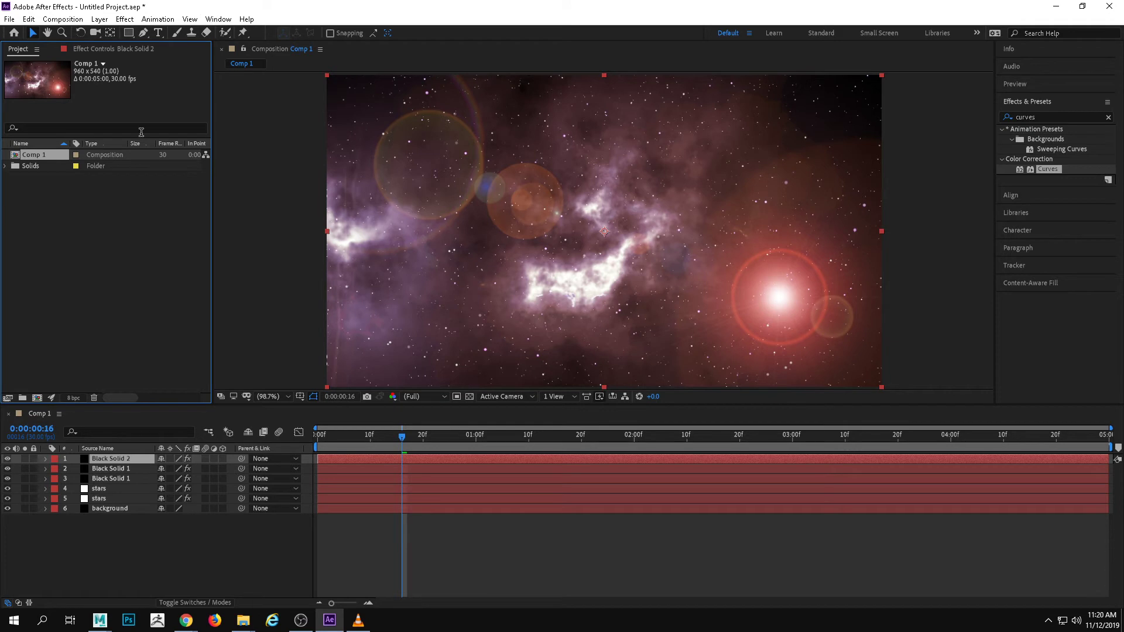
Save the project as Space in the scenes folder of the AdvAnim\TR\Space project on the Work Volume (E:) drive
{"action": "left_click", "coordinate": [9, 19]}
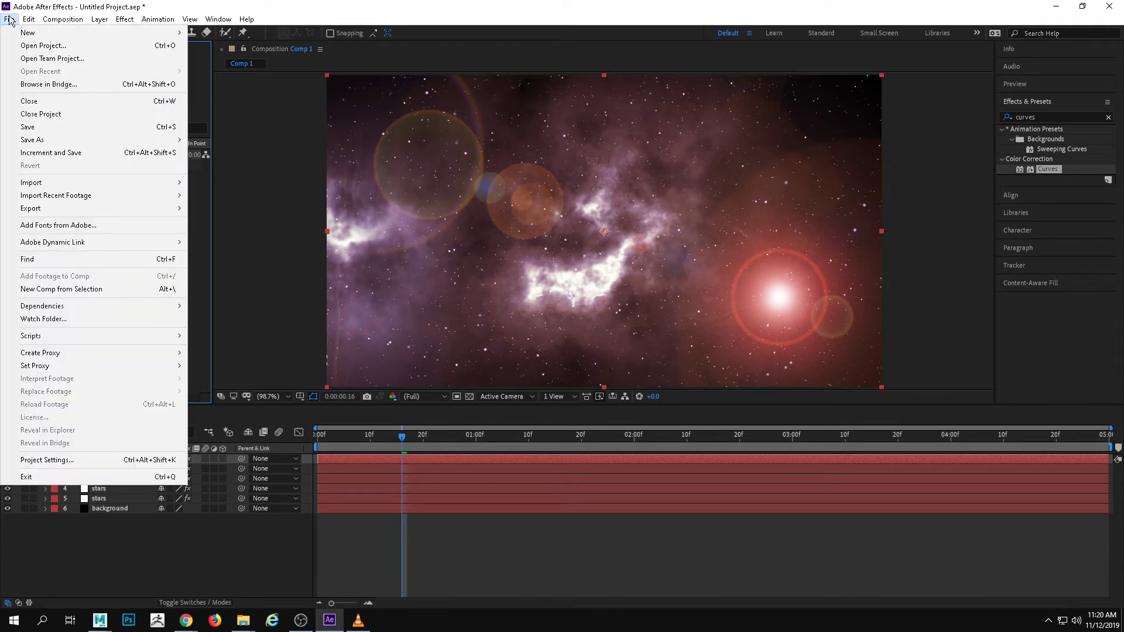
{"action": "mouse_move", "coordinate": [61, 141]}
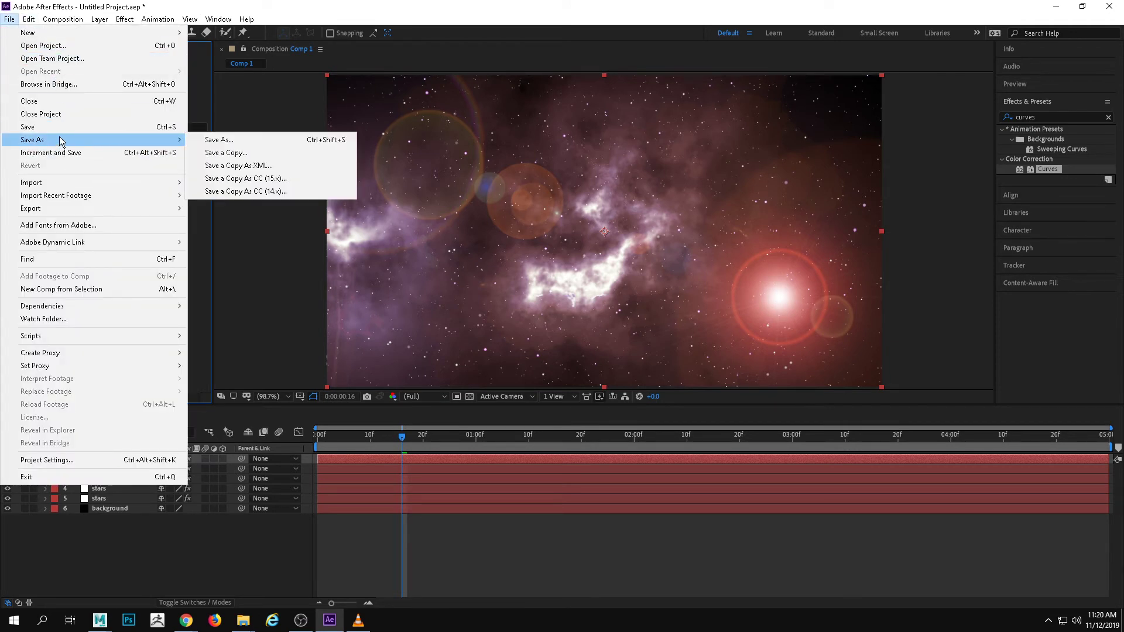
{"action": "left_click", "coordinate": [251, 139]}
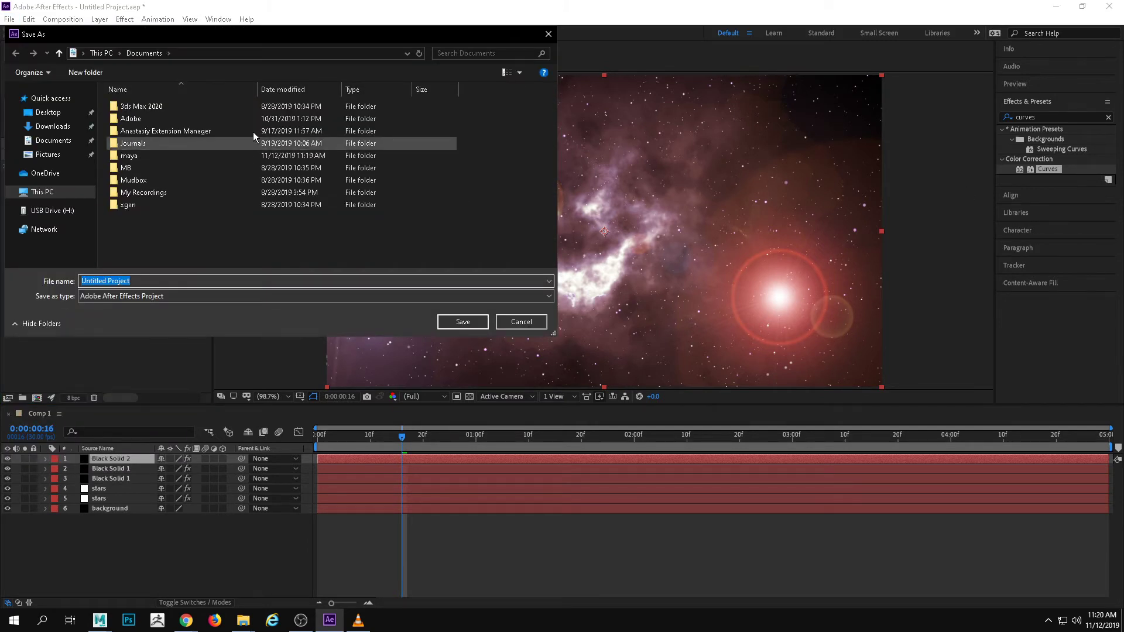
{"action": "left_click", "coordinate": [54, 191]}
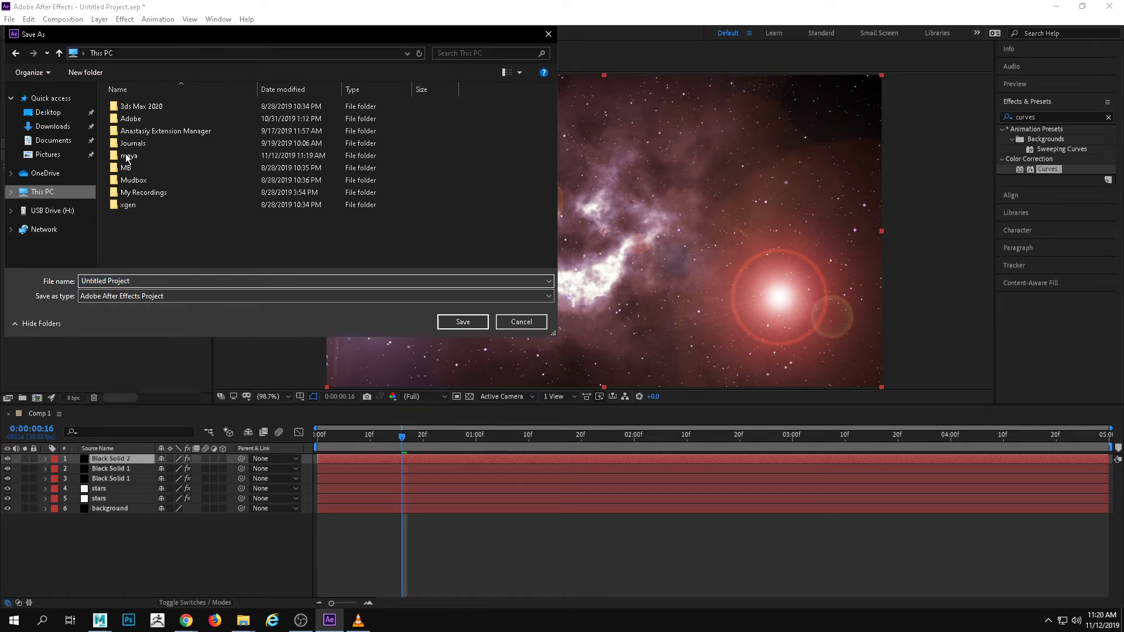
{"action": "scroll", "coordinate": [202, 159], "scroll_direction": "down", "scroll_amount": 2}
{"action": "double_click", "coordinate": [328, 216]}
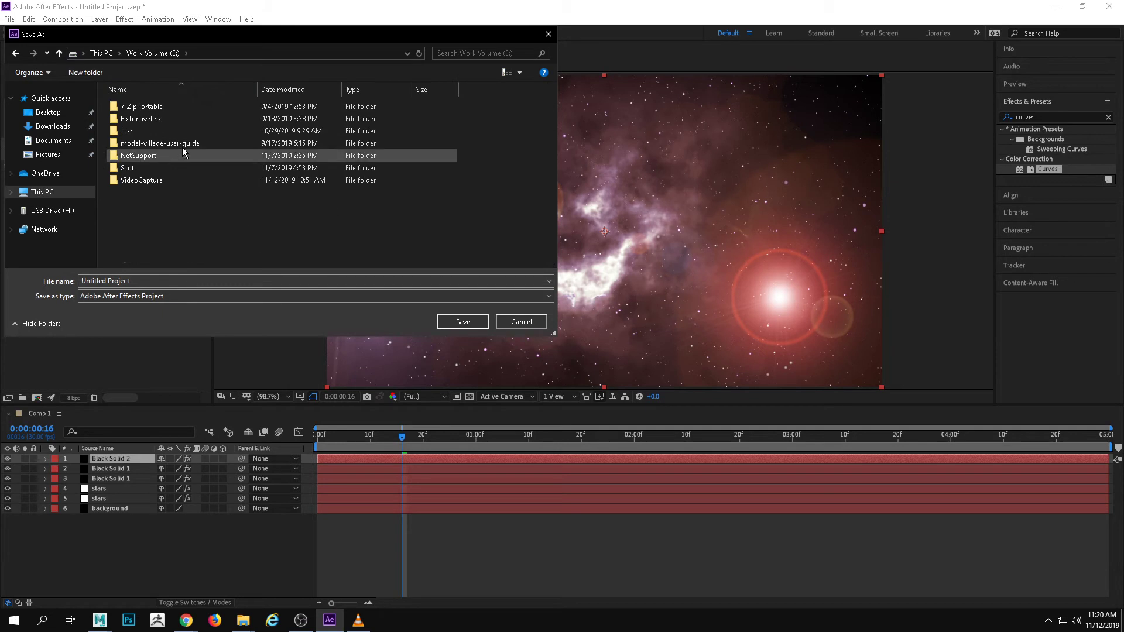
{"action": "double_click", "coordinate": [141, 131]}
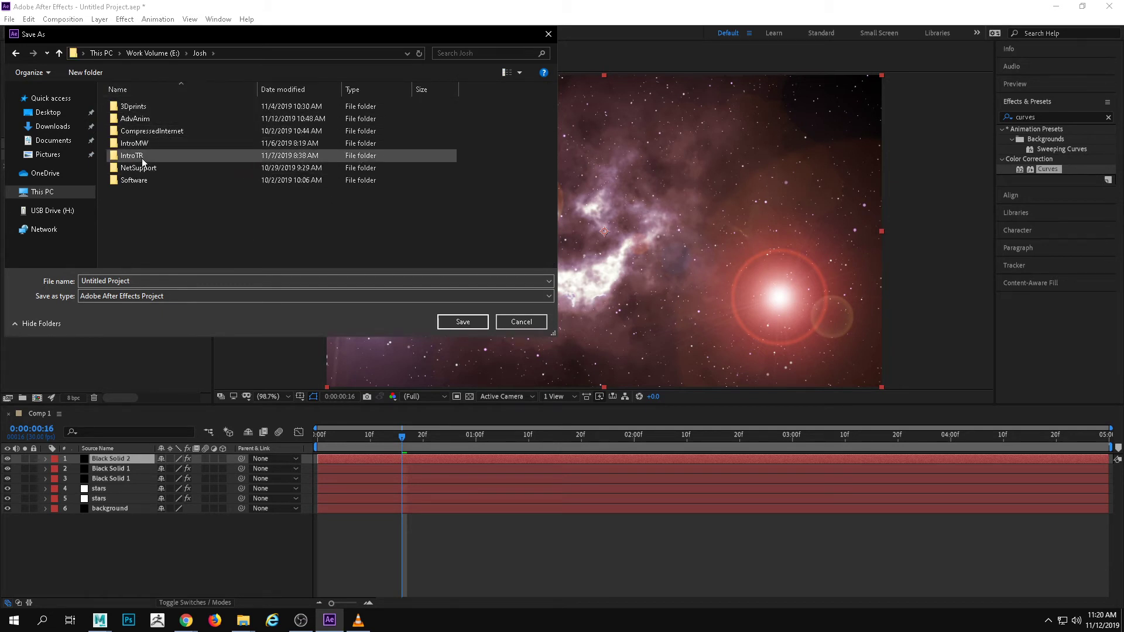
{"action": "double_click", "coordinate": [145, 119]}
{"action": "double_click", "coordinate": [135, 202]}
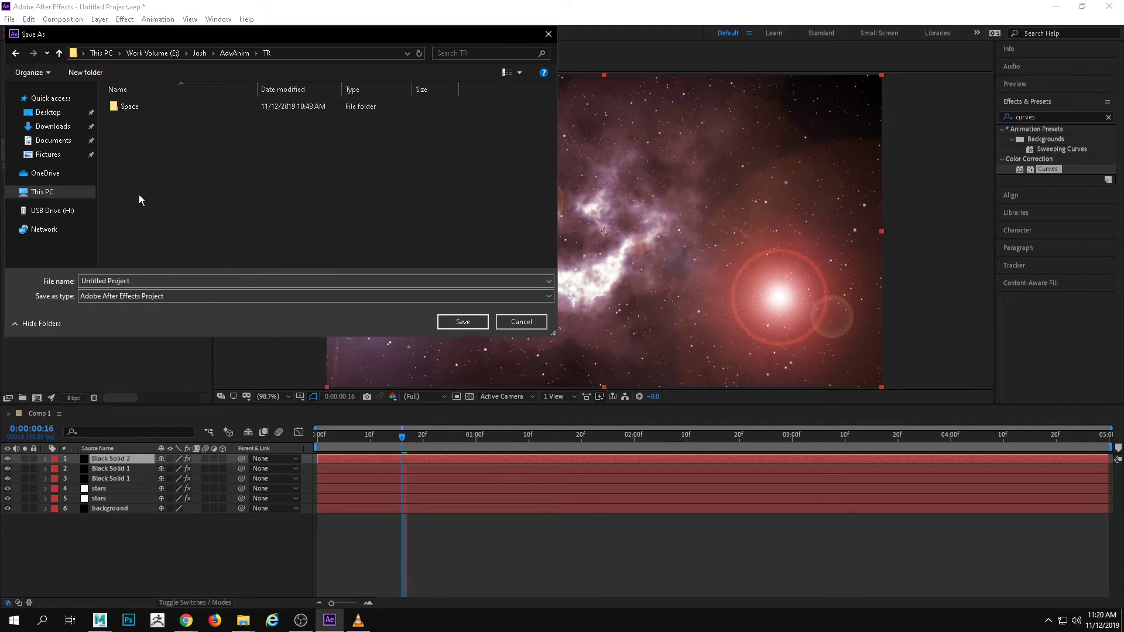
{"action": "double_click", "coordinate": [156, 110]}
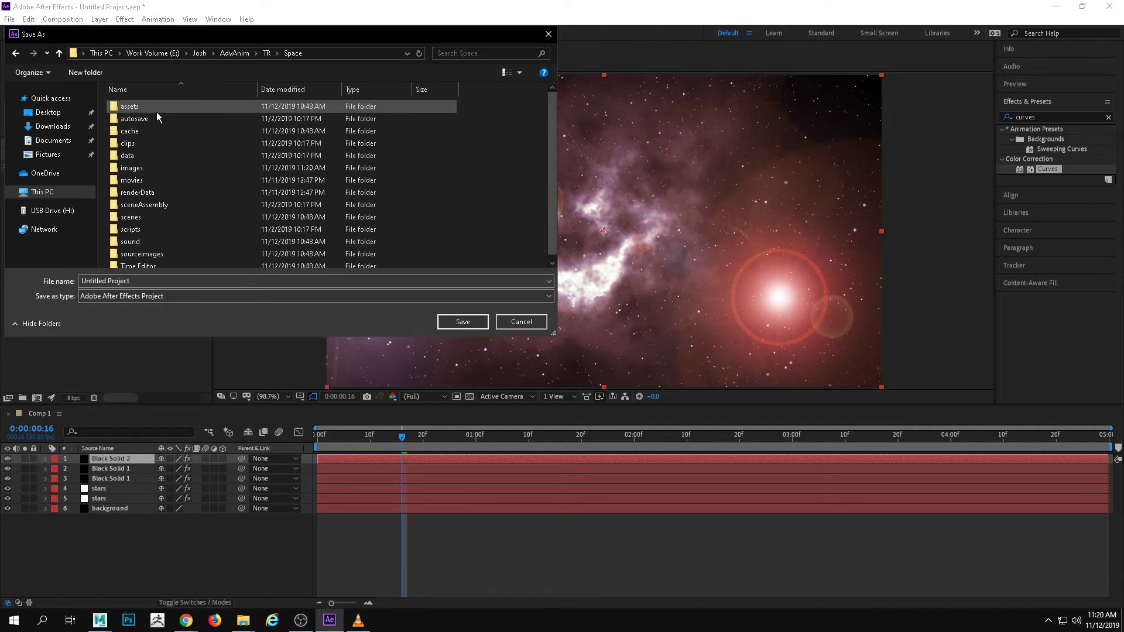
{"action": "double_click", "coordinate": [143, 221]}
{"action": "left_click", "coordinate": [165, 280]}
{"action": "type", "text": "Spaec"}
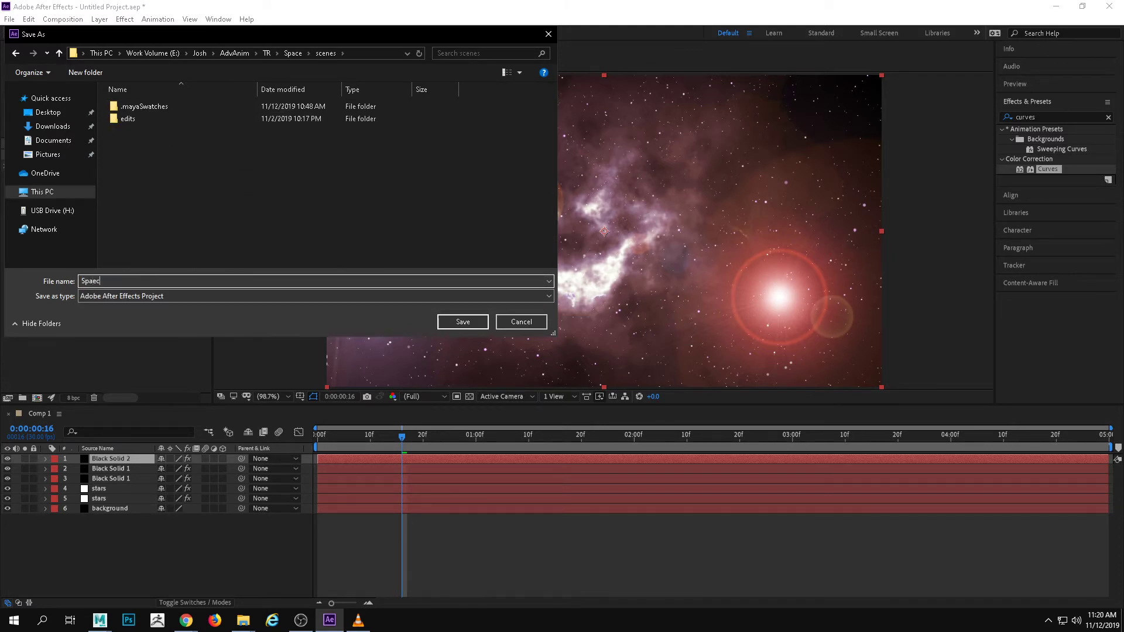
{"action": "key", "text": "Return"}
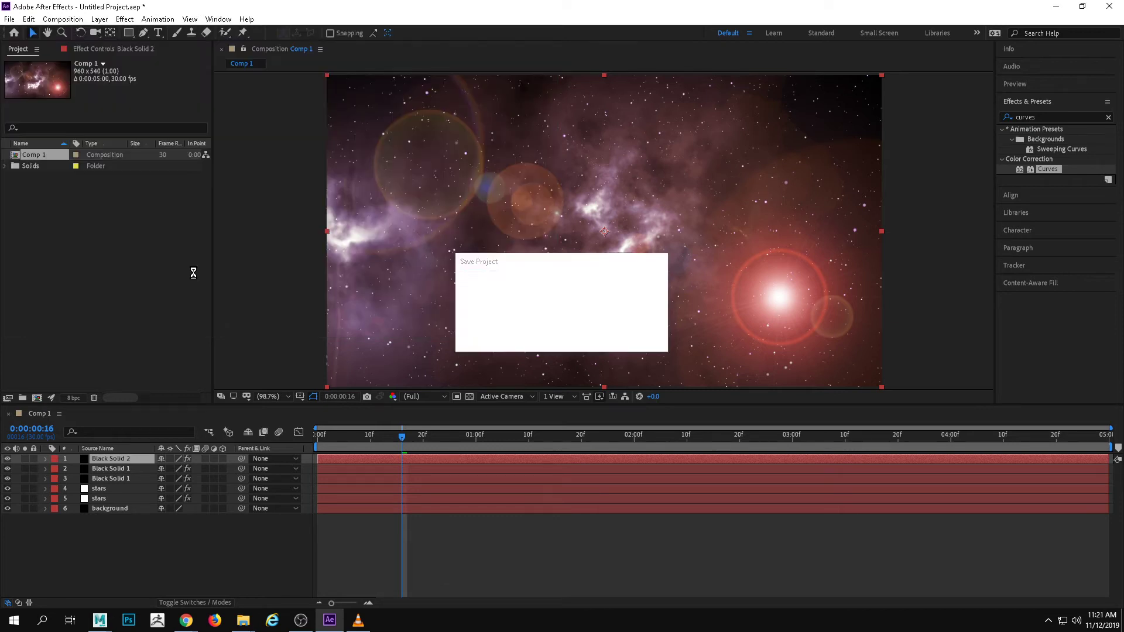
Check the sequence render in Maya, return to After Effects and import the start_1 OpenEXR sequence from the Space project's images\Spaceship folder
{"action": "key", "text": "alt+Tab"}
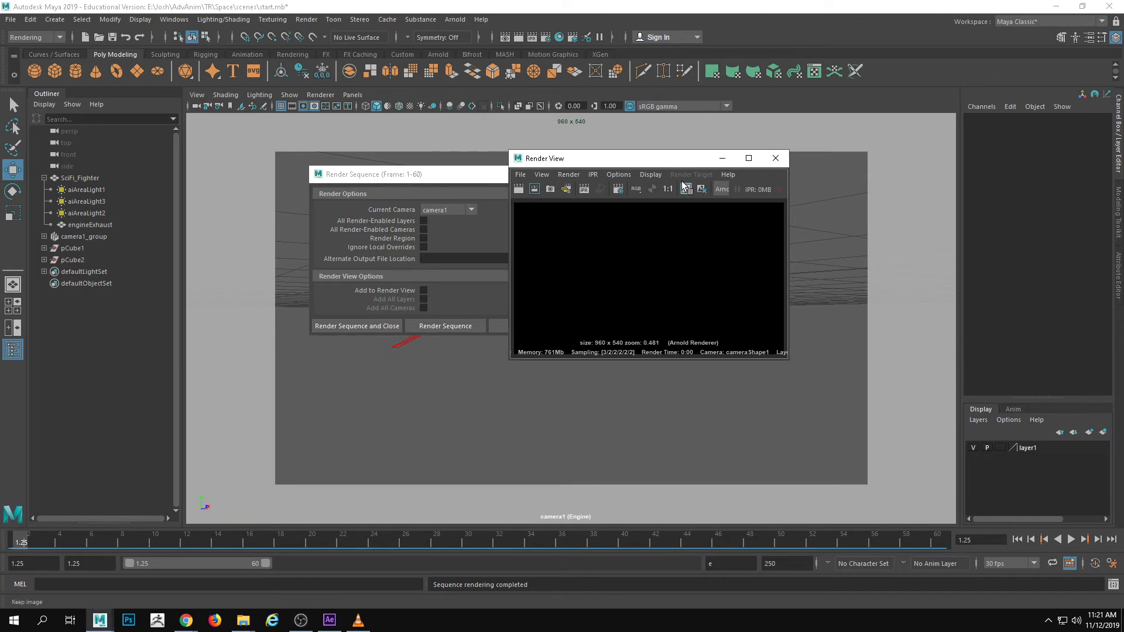
{"action": "left_click", "coordinate": [330, 619]}
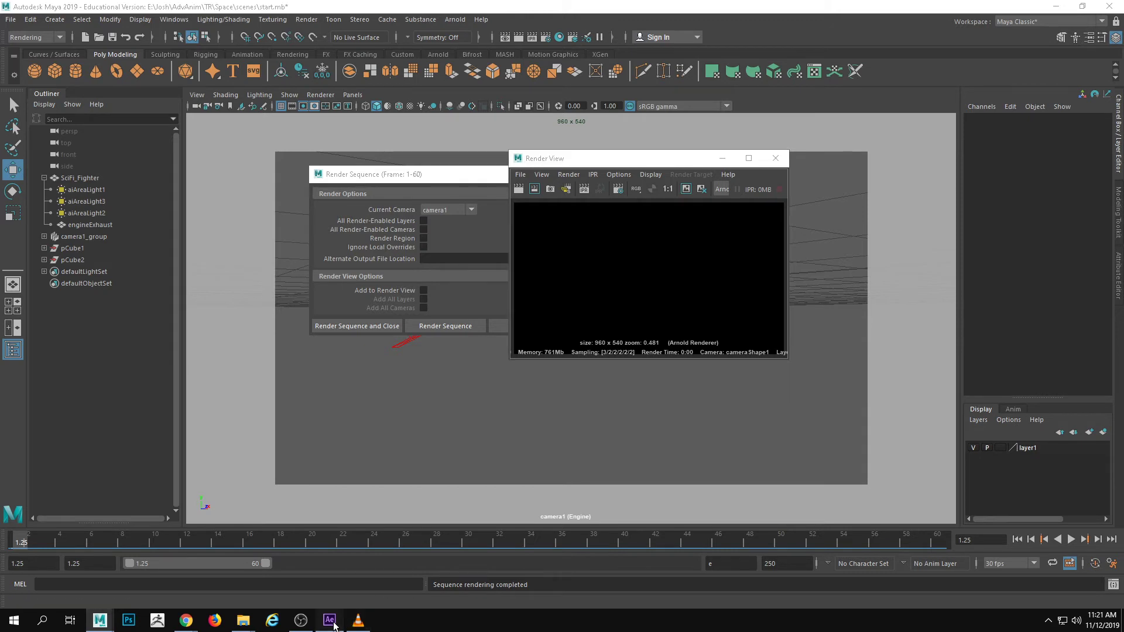
{"action": "right_click", "coordinate": [79, 195]}
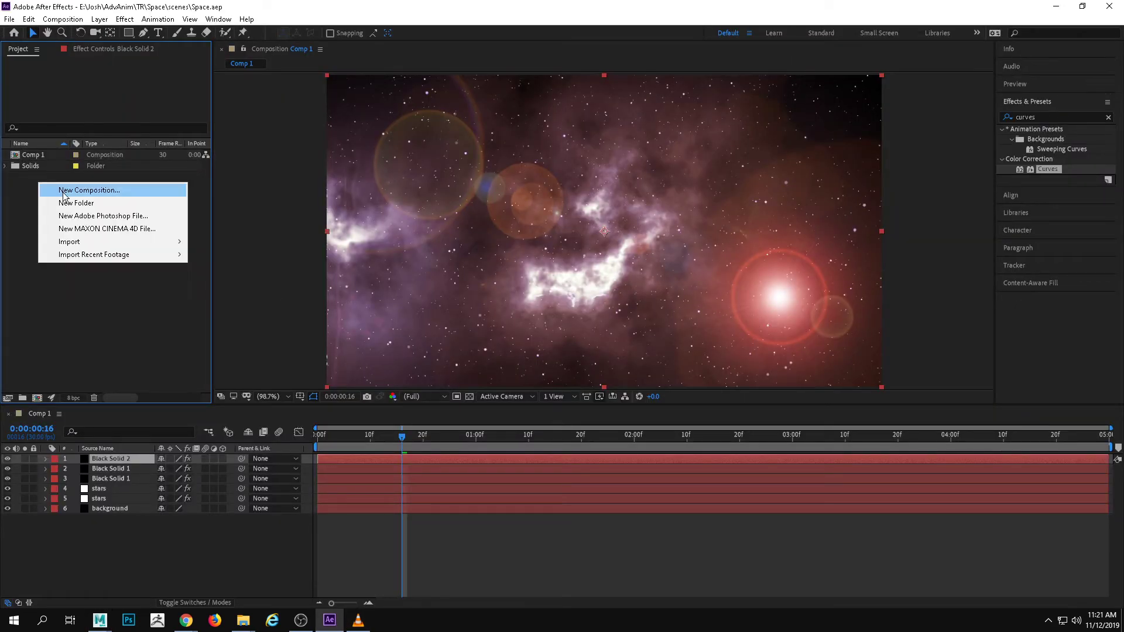
{"action": "mouse_move", "coordinate": [86, 243]}
{"action": "left_click", "coordinate": [235, 242]}
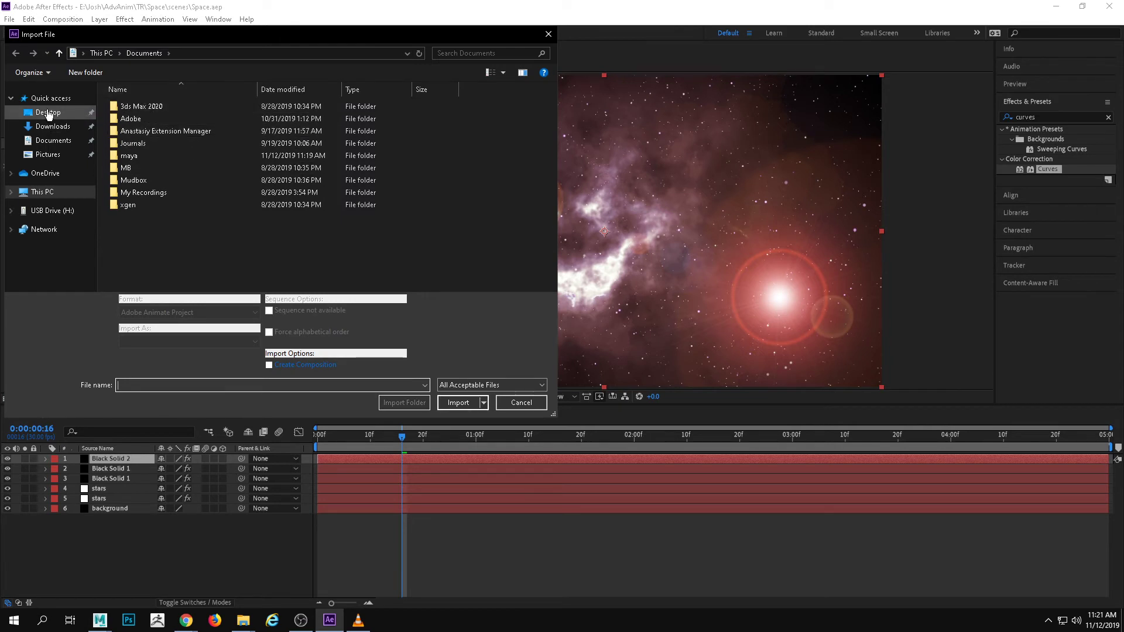
{"action": "left_click", "coordinate": [57, 193]}
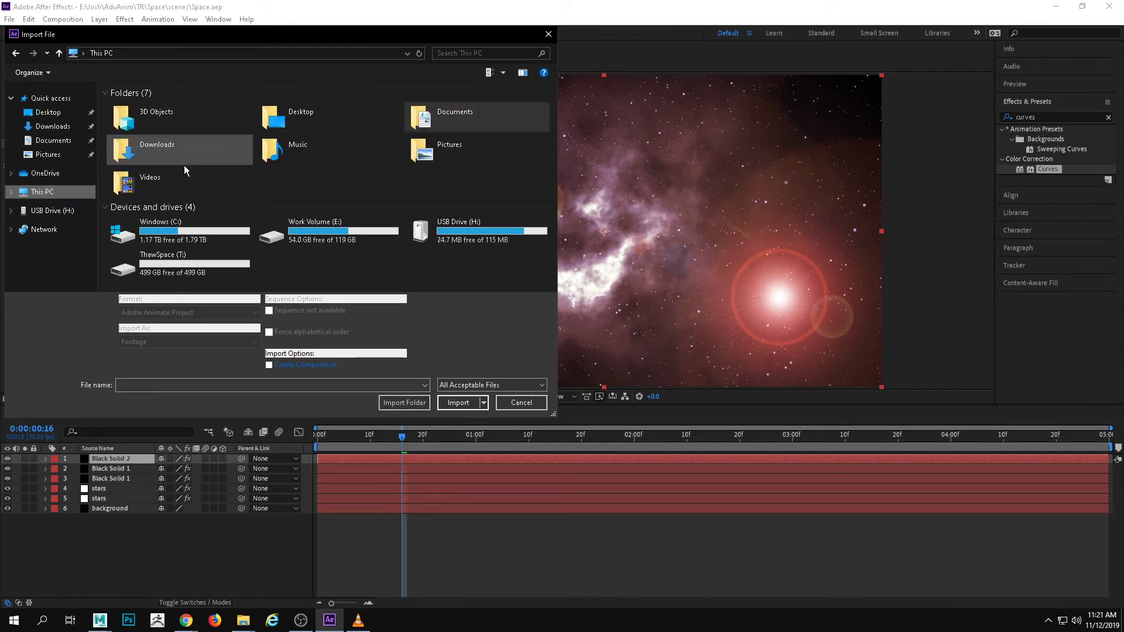
{"action": "double_click", "coordinate": [351, 231]}
{"action": "double_click", "coordinate": [145, 132]}
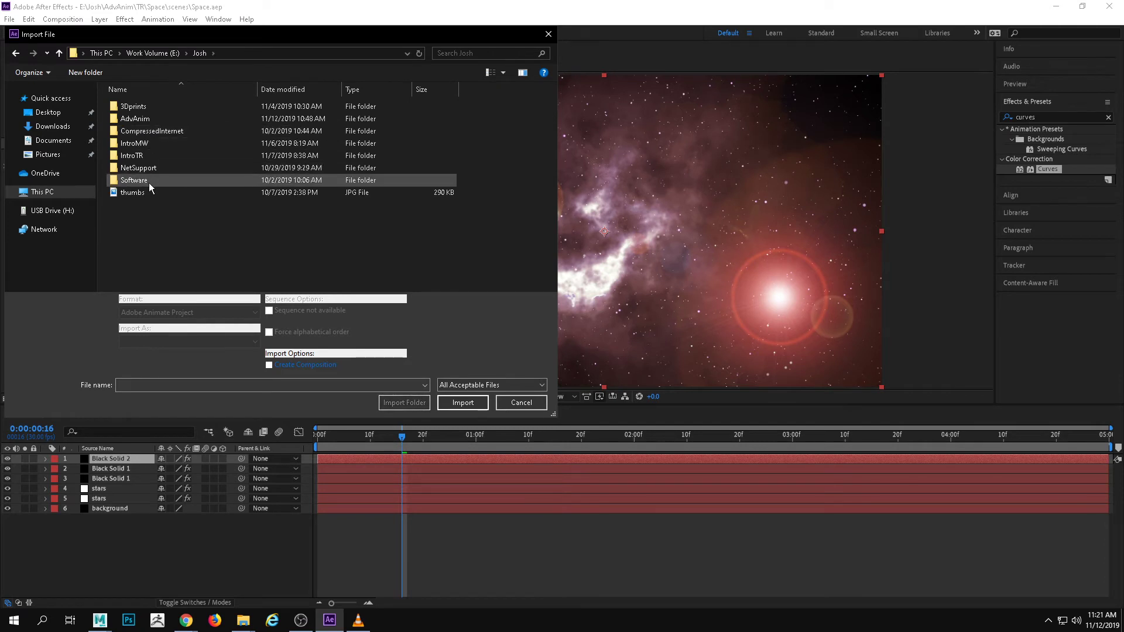
{"action": "double_click", "coordinate": [136, 118]}
{"action": "double_click", "coordinate": [125, 205]}
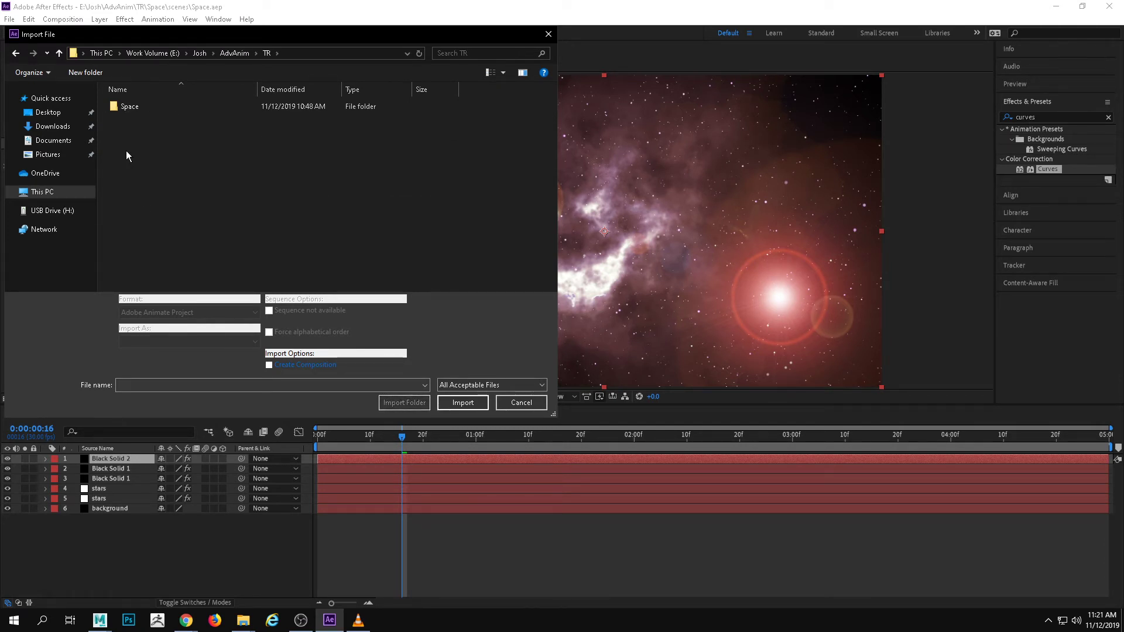
{"action": "double_click", "coordinate": [130, 107]}
{"action": "left_click", "coordinate": [147, 216]}
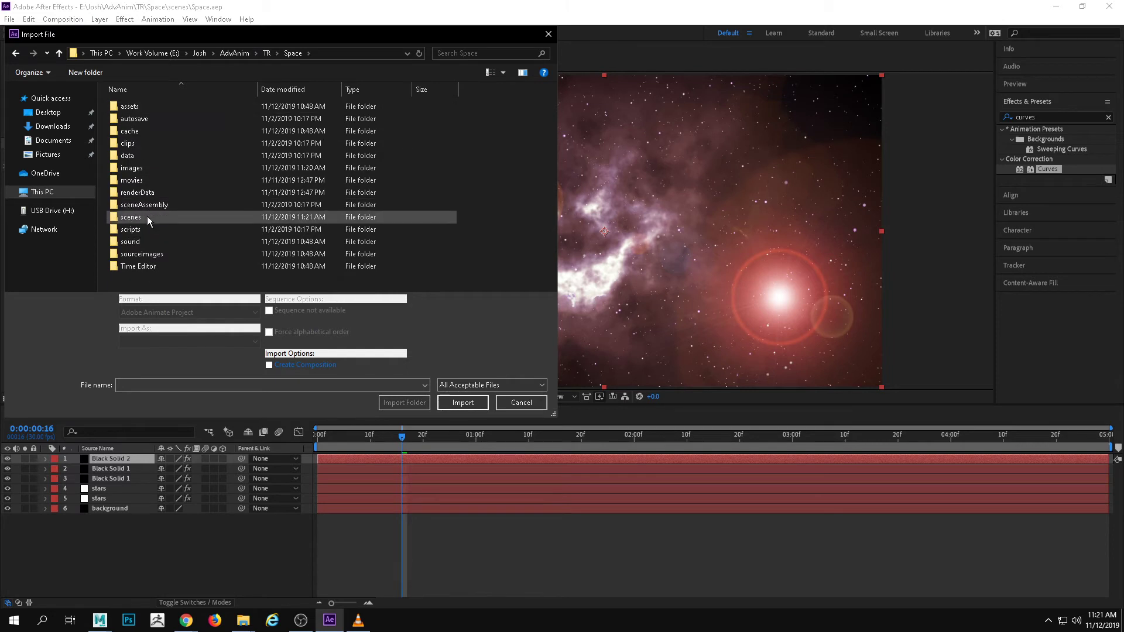
{"action": "double_click", "coordinate": [133, 168]}
{"action": "double_click", "coordinate": [188, 132]}
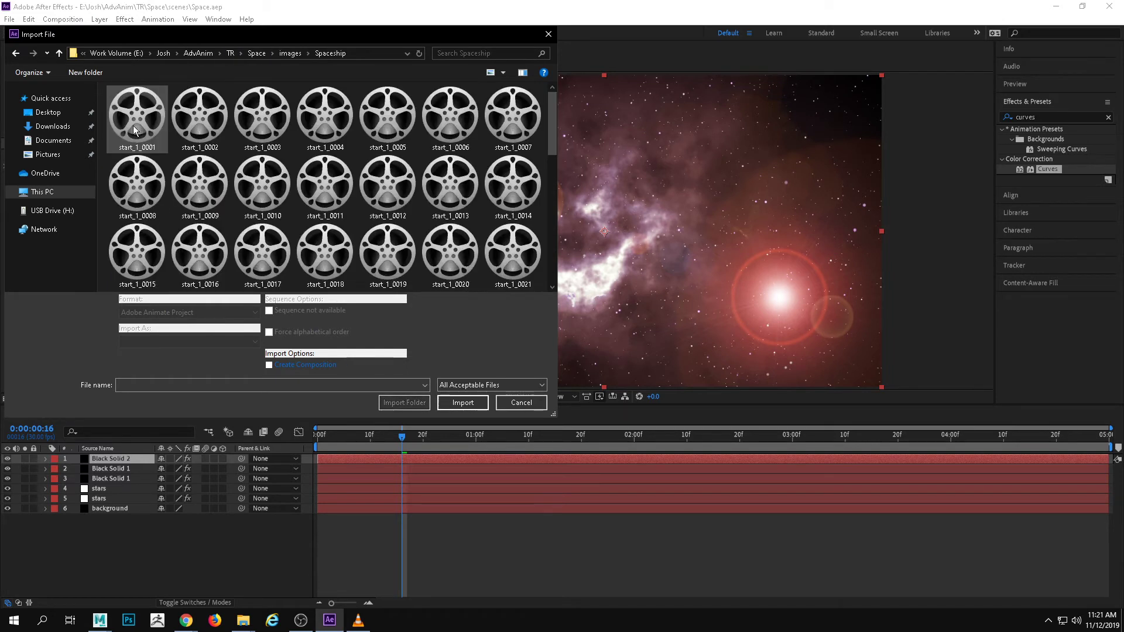
{"action": "left_click", "coordinate": [132, 125]}
{"action": "left_click", "coordinate": [463, 402]}
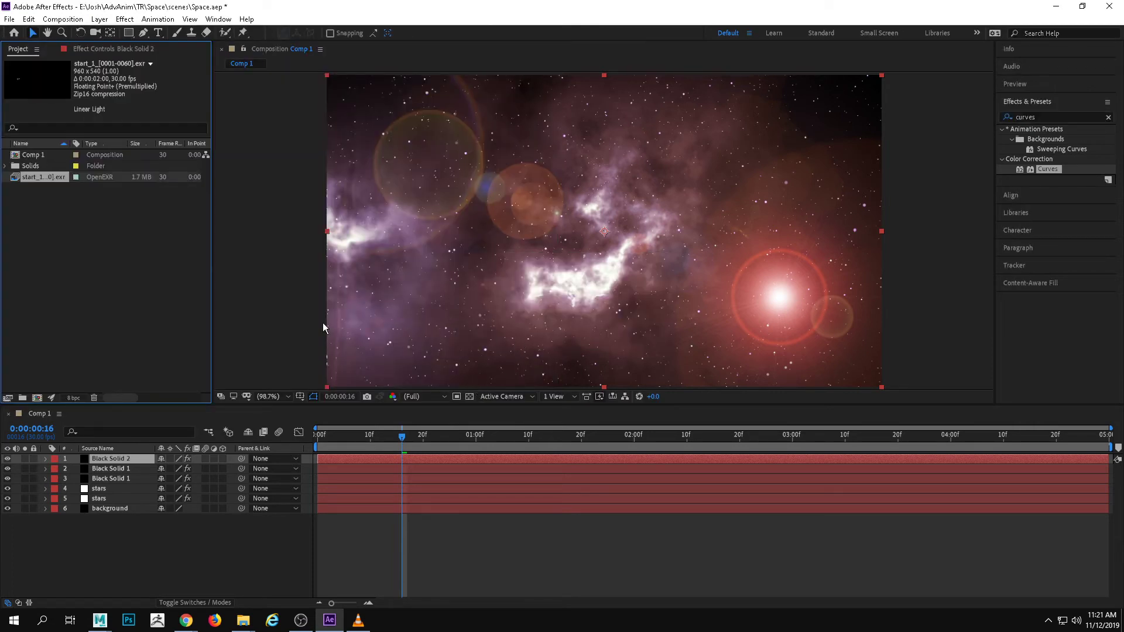
Import the start_1 OpenEXR sequence from the Space project's images\Engine folder as footage
{"action": "right_click", "coordinate": [25, 209]}
{"action": "mouse_move", "coordinate": [86, 269]}
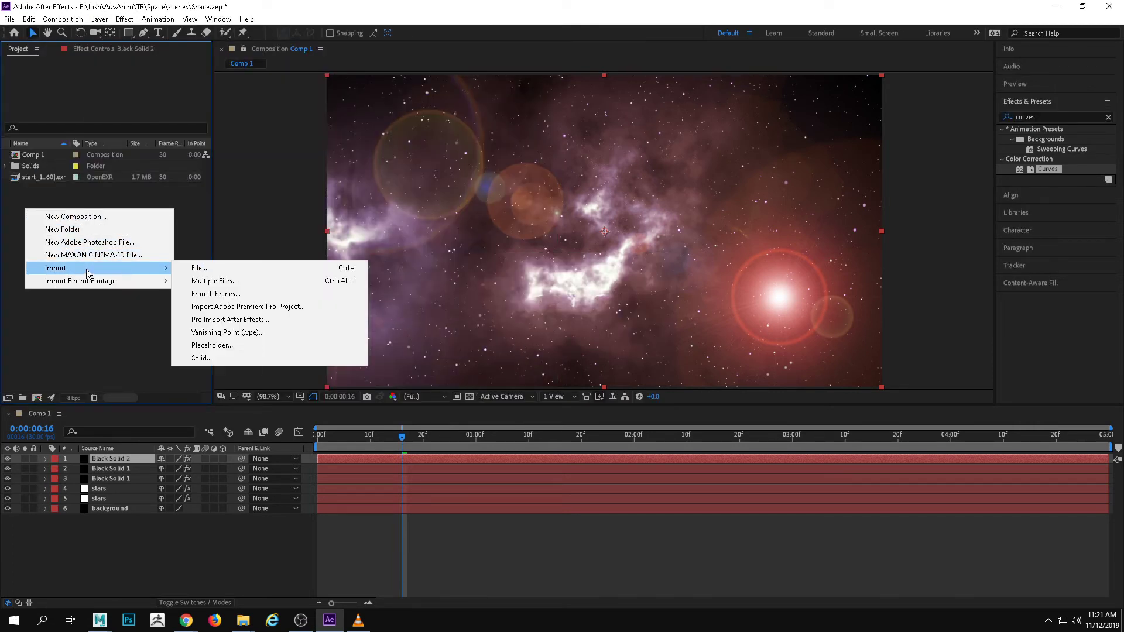
{"action": "left_click", "coordinate": [199, 268]}
{"action": "left_click", "coordinate": [290, 53]}
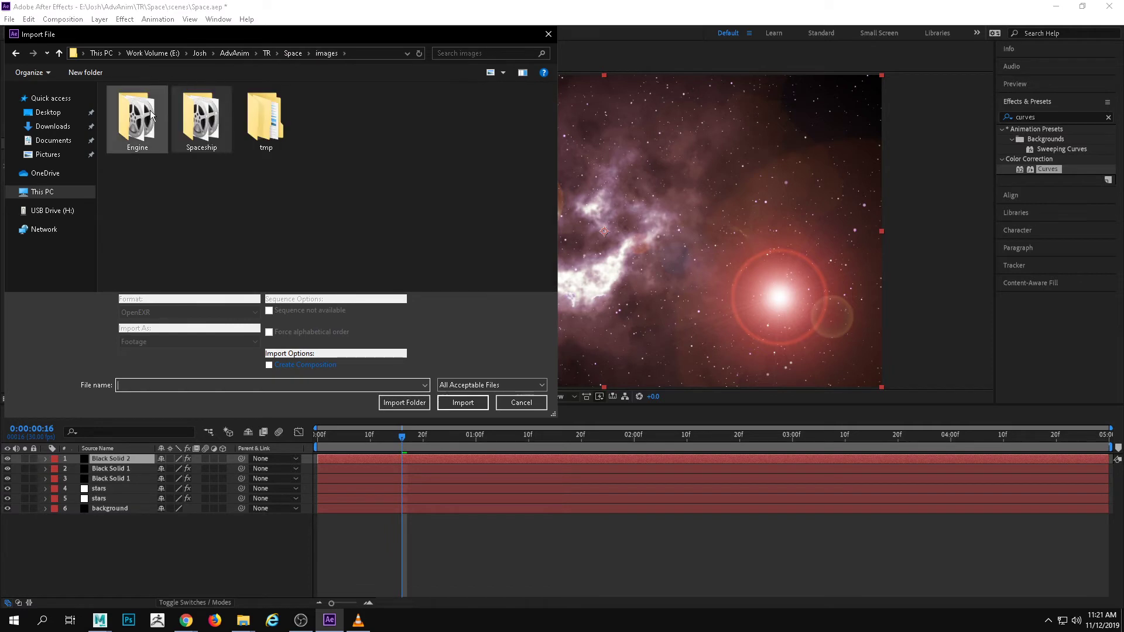
{"action": "double_click", "coordinate": [148, 112]}
{"action": "left_click", "coordinate": [149, 112]}
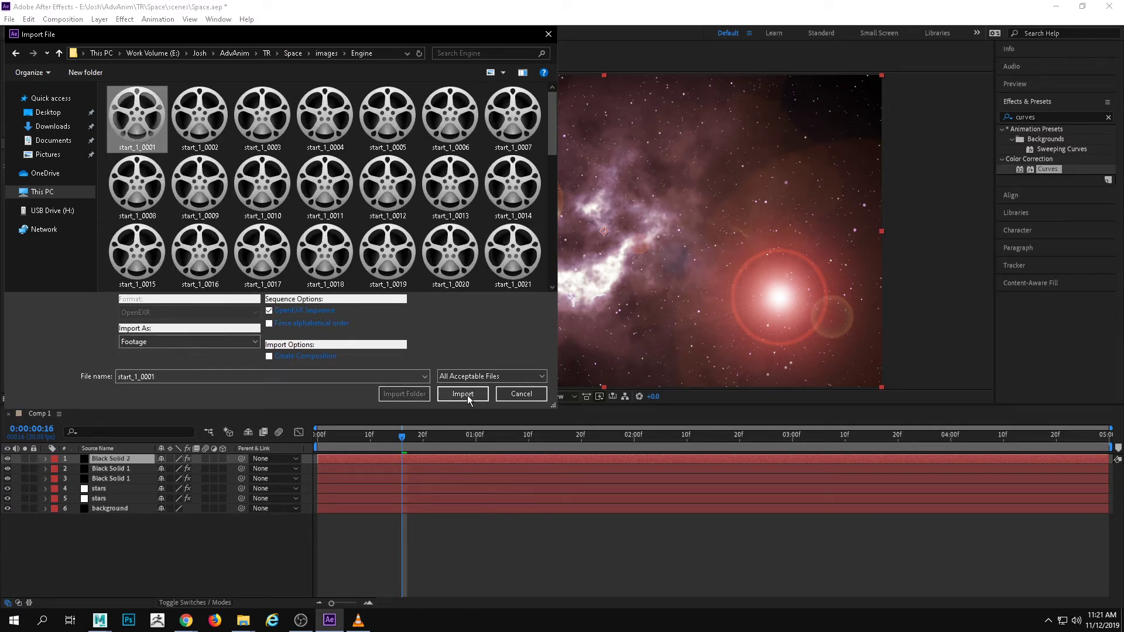
{"action": "left_click", "coordinate": [467, 395]}
{"action": "left_click", "coordinate": [86, 267]}
Add both imported OpenEXR sequences above all other layers in Comp 1 and preview the composition from the first frame
{"action": "left_click", "coordinate": [44, 177]}
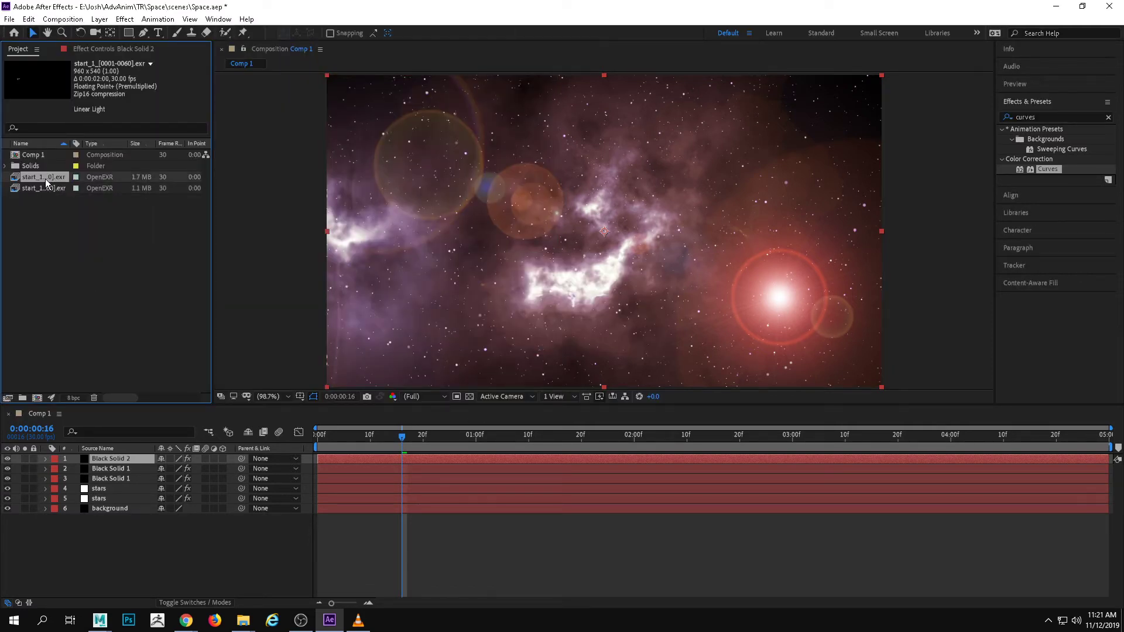
{"action": "left_click", "coordinate": [49, 188], "text": "shift"}
{"action": "left_click_drag", "start_coordinate": [153, 430], "coordinate": [138, 454]}
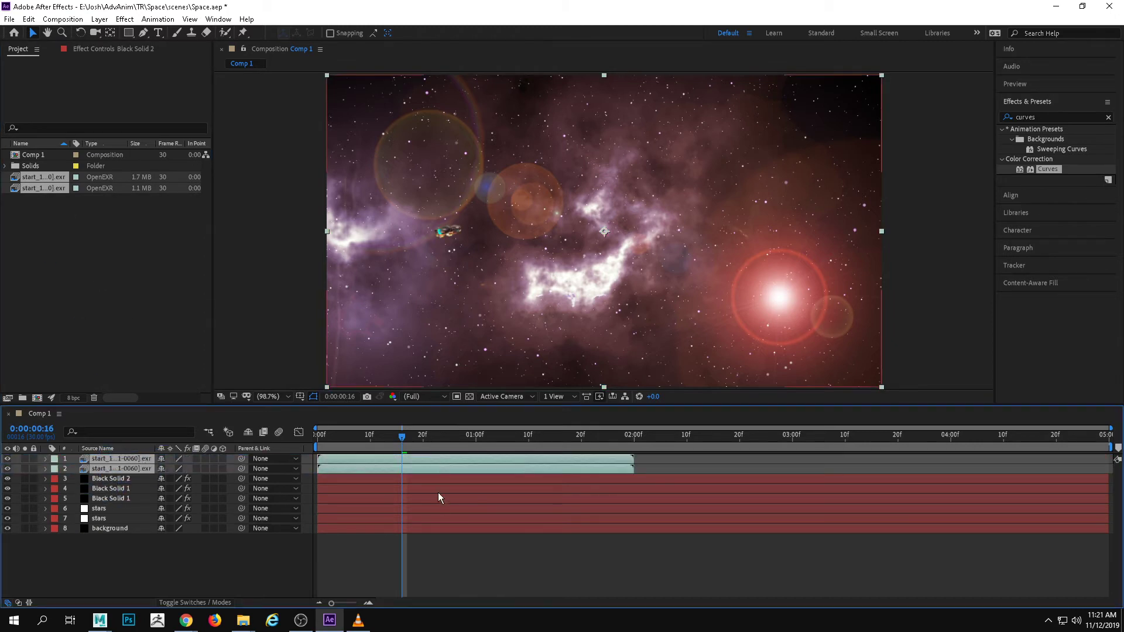
{"action": "left_click_drag", "start_coordinate": [400, 435], "coordinate": [317, 436]}
{"action": "key", "text": "space"}
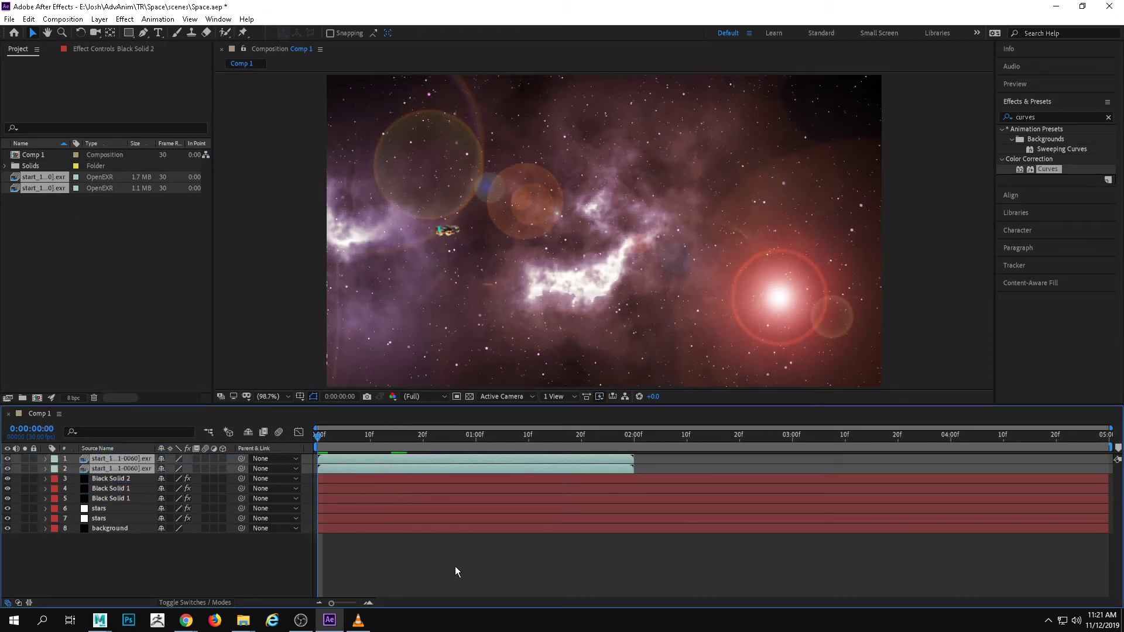
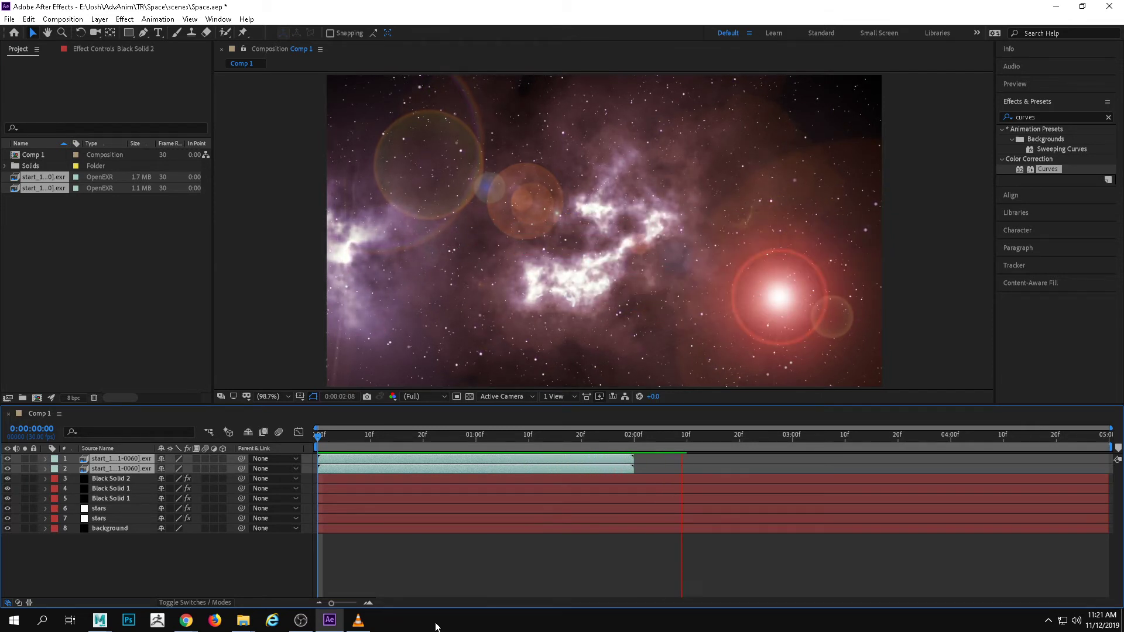
Play back the composited fighter animation, stop it and move the current time to 0:00:01:23
{"action": "key", "text": "space"}
{"action": "key", "text": "space"}
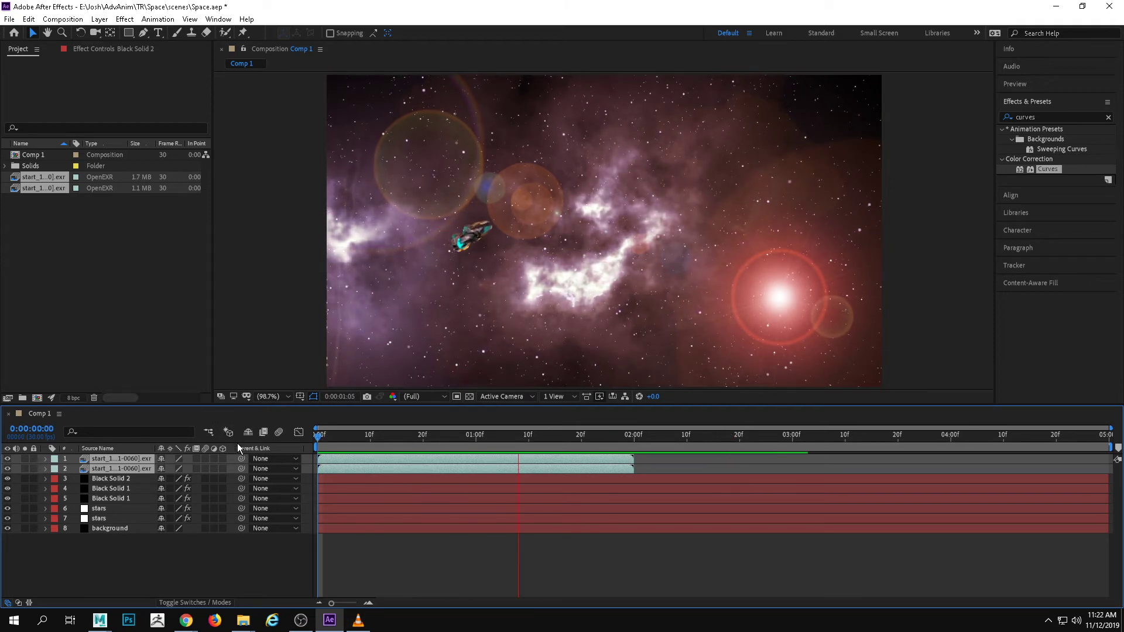
{"action": "key", "text": "space"}
{"action": "mouse_move", "coordinate": [579, 438]}
{"action": "left_mouse_down"}
{"action": "mouse_move", "coordinate": [541, 441]}
{"action": "mouse_move", "coordinate": [535, 455]}
{"action": "mouse_move", "coordinate": [633, 448]}
{"action": "mouse_move", "coordinate": [588, 446]}
{"action": "mouse_move", "coordinate": [598, 445]}
{"action": "left_mouse_up"}
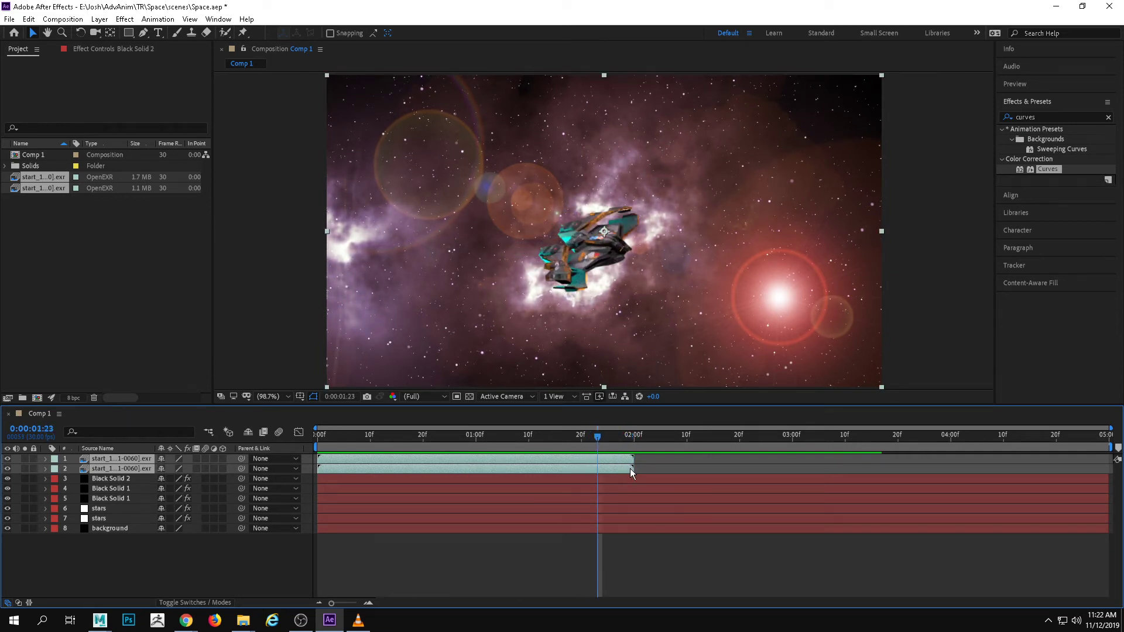
Apply Curves to the uppermost start_1 spaceship layer and pull the blue channel's curve below the diagonal
{"action": "left_click", "coordinate": [134, 567]}
{"action": "left_click", "coordinate": [123, 459]}
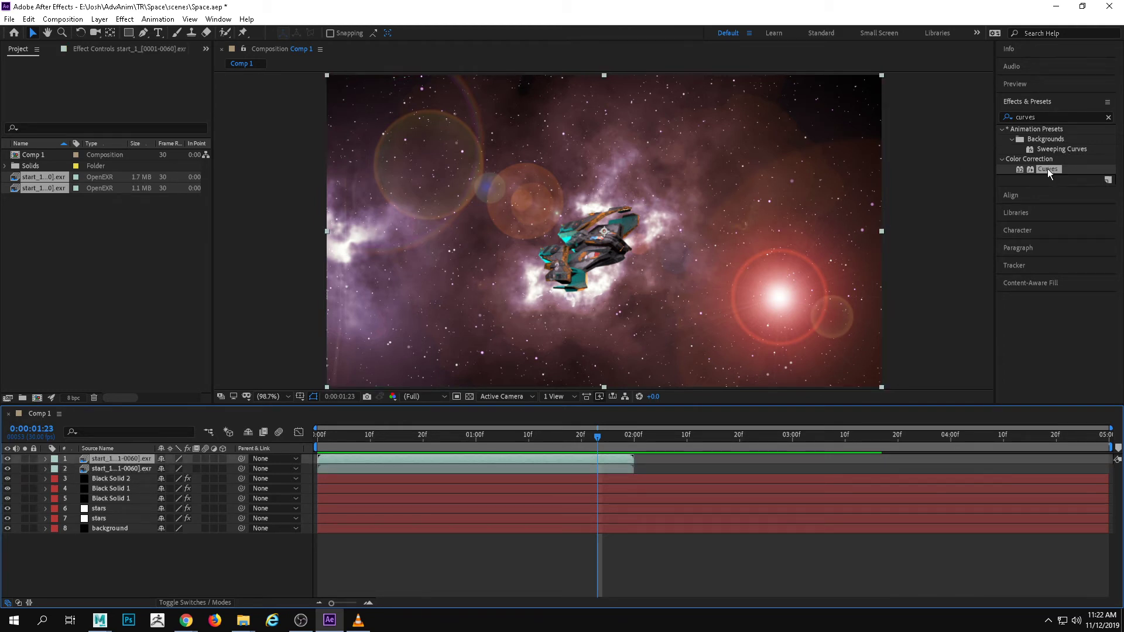
{"action": "left_click_drag", "start_coordinate": [1047, 169], "coordinate": [141, 458]}
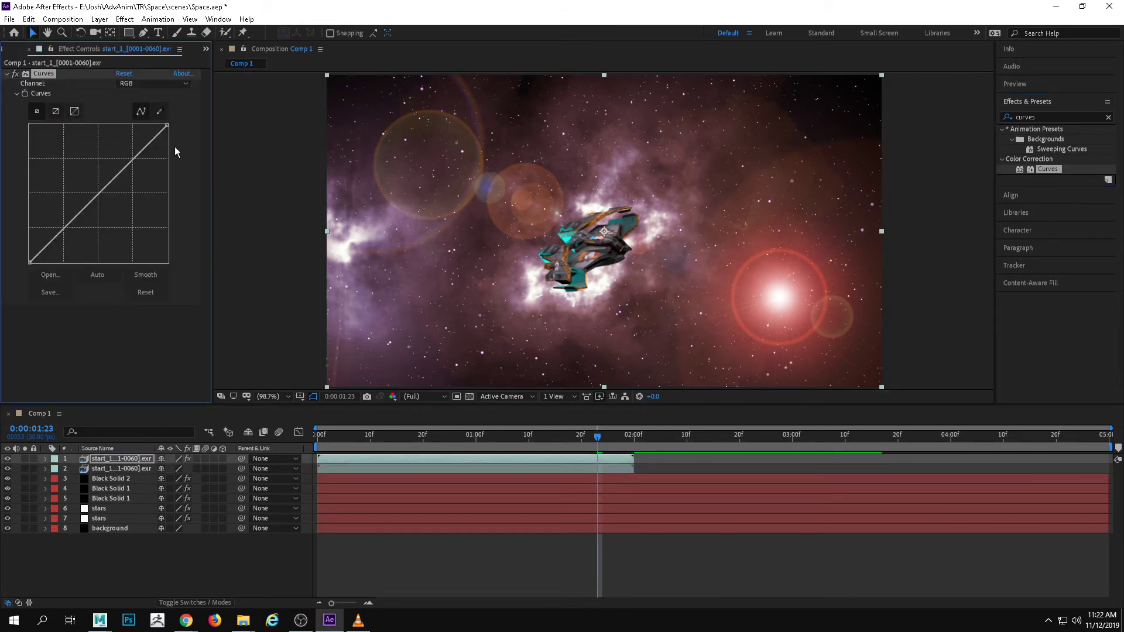
{"action": "left_click", "coordinate": [159, 86]}
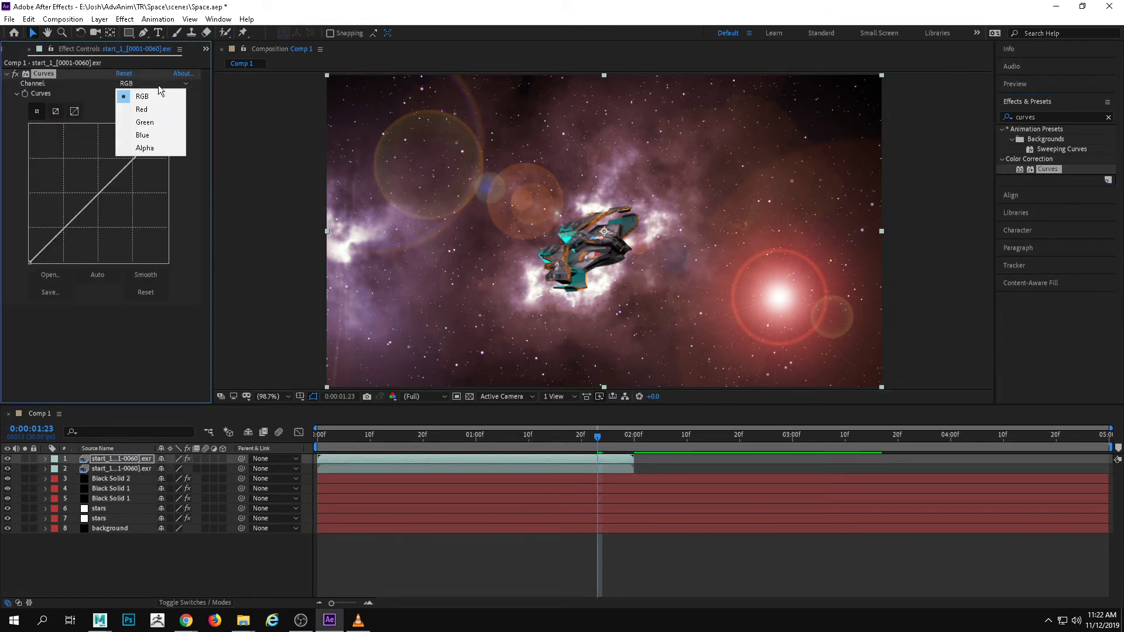
{"action": "left_click", "coordinate": [163, 137]}
{"action": "mouse_move", "coordinate": [114, 175]}
{"action": "left_mouse_down"}
{"action": "mouse_move", "coordinate": [131, 192]}
{"action": "mouse_move", "coordinate": [146, 151]}
{"action": "mouse_move", "coordinate": [127, 181]}
{"action": "left_mouse_up"}
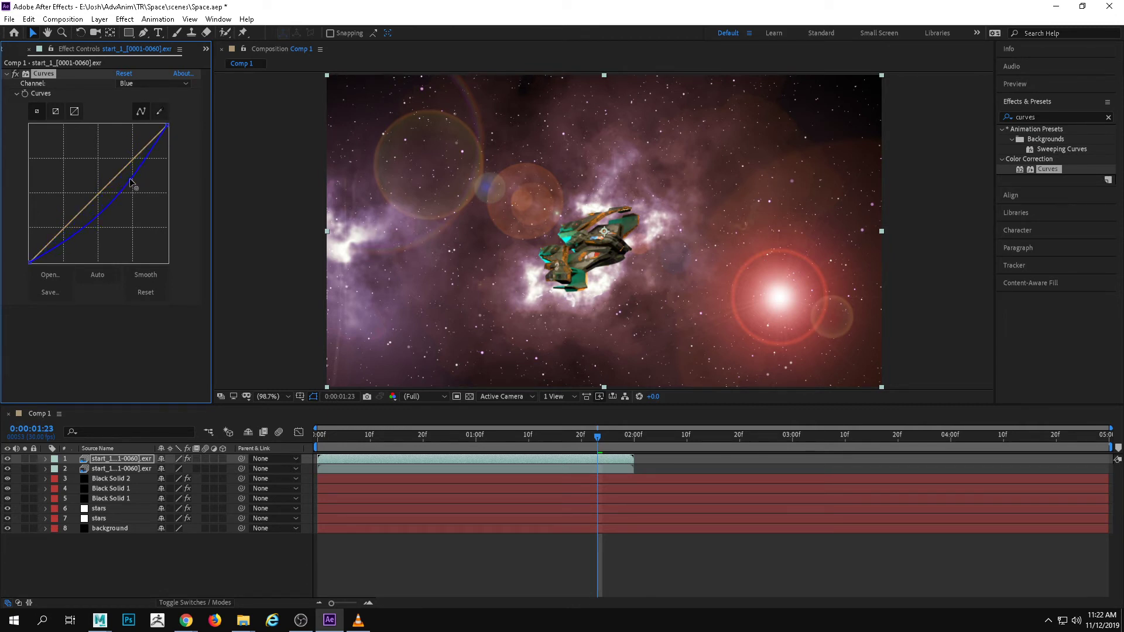
Try raising the midtones of the spaceship layer's red channel curve and undo the adjustment
{"action": "left_click", "coordinate": [143, 84]}
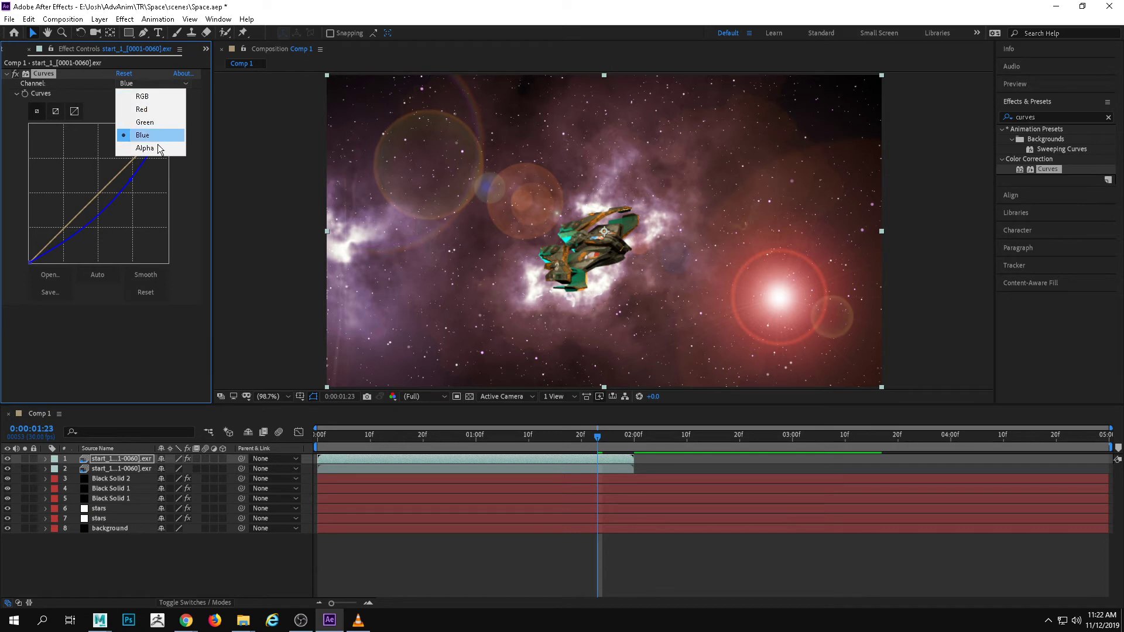
{"action": "left_click", "coordinate": [142, 109]}
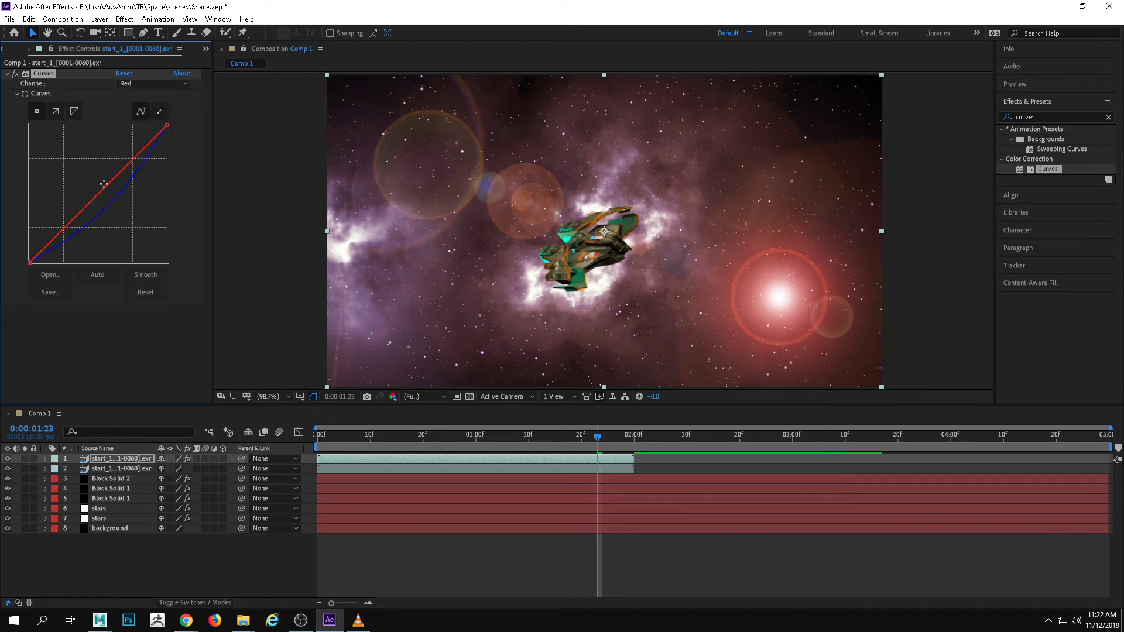
{"action": "left_click_drag", "start_coordinate": [104, 184], "coordinate": [110, 170]}
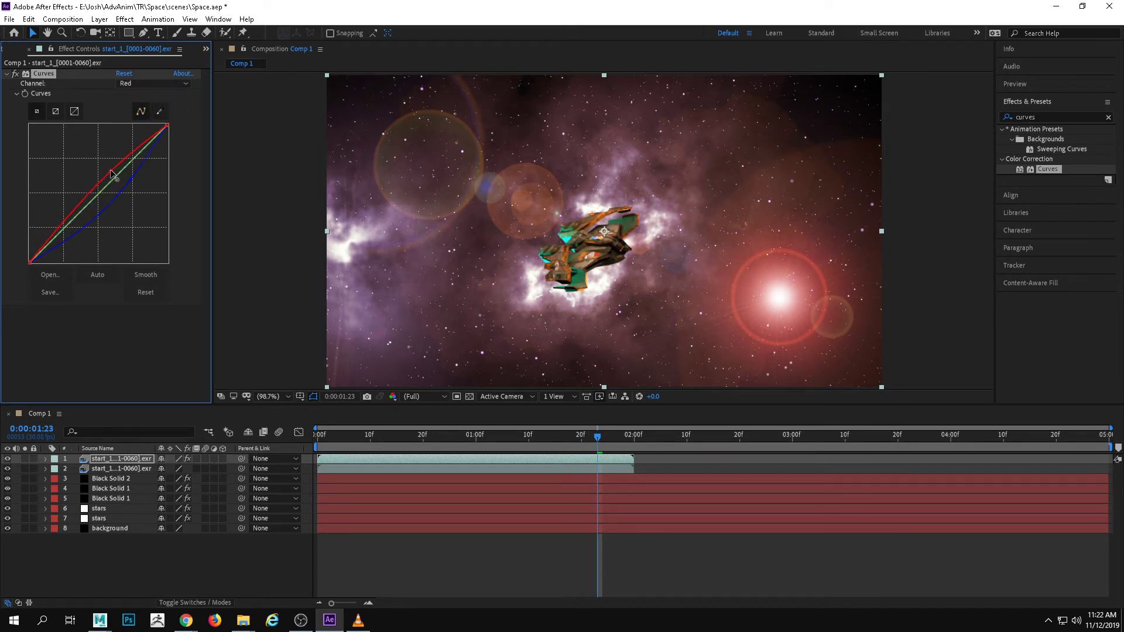
{"action": "key", "text": "ctrl+z"}
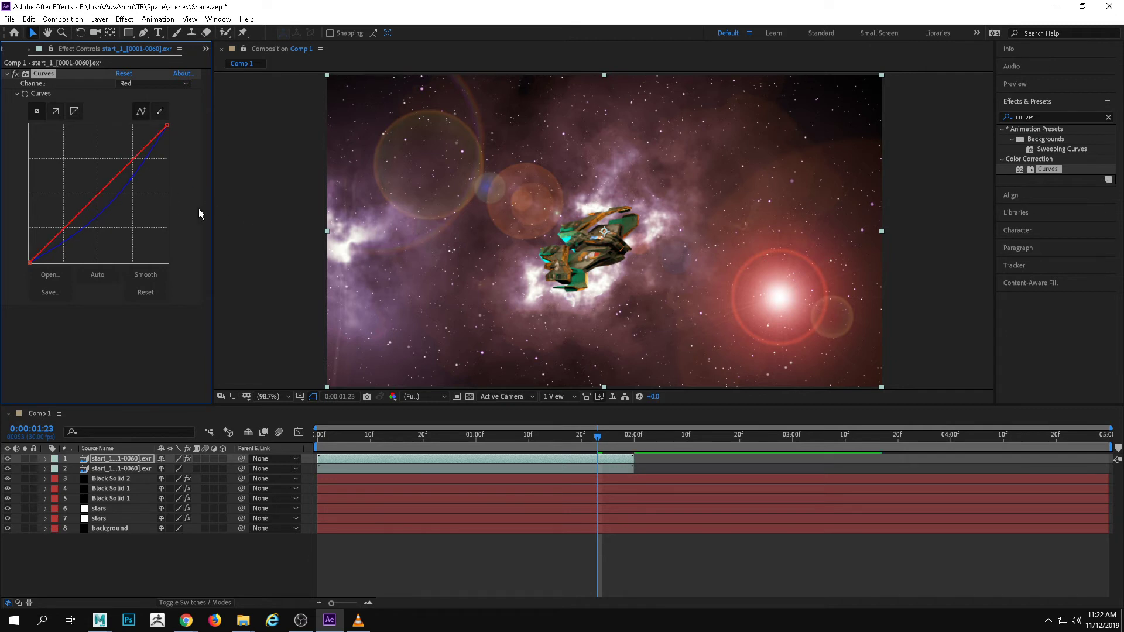
Raise the lower midtones of the spaceship layer's blue curve back towards the diagonal, keeping the upper part lowered
{"action": "left_click", "coordinate": [153, 83]}
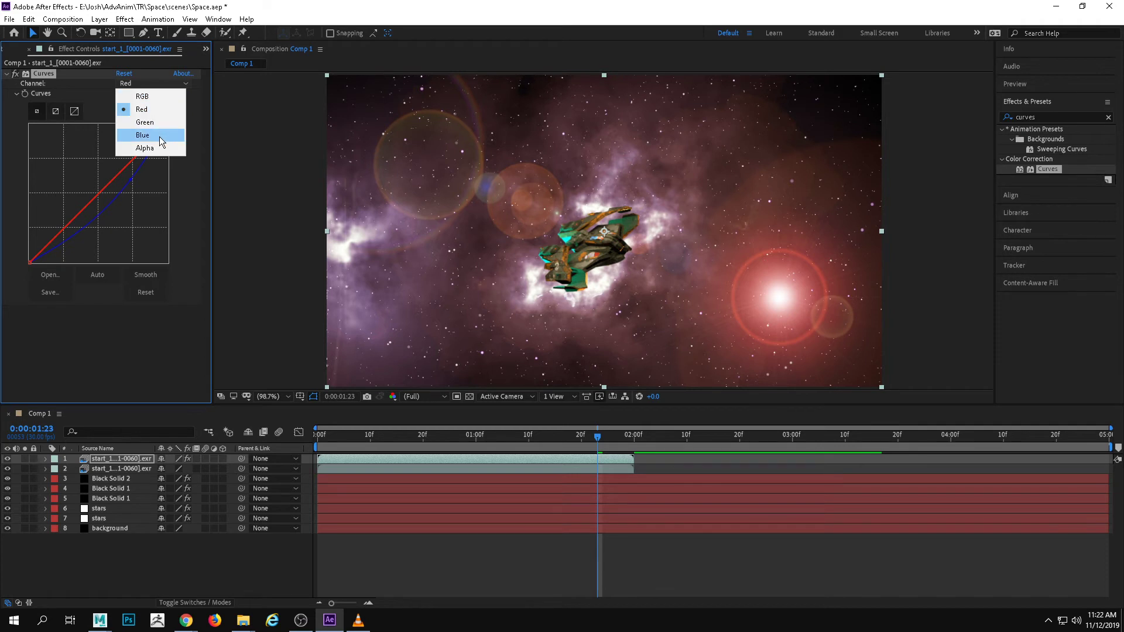
{"action": "left_click", "coordinate": [142, 135]}
{"action": "left_click_drag", "start_coordinate": [122, 200], "coordinate": [119, 189]}
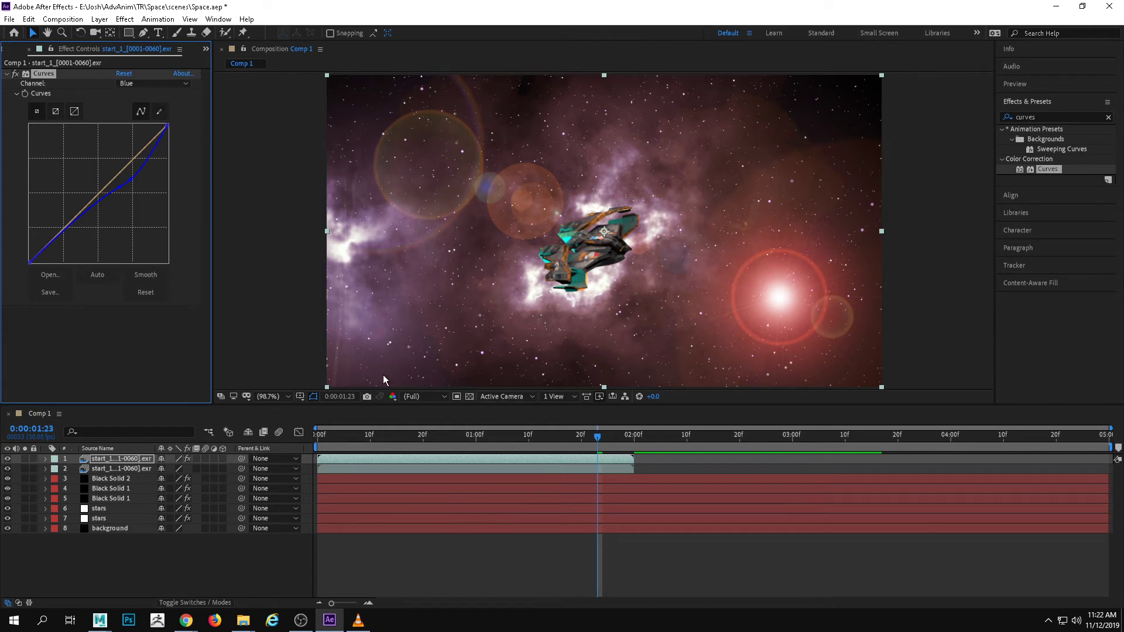
Hide the spaceship layer, apply Gaussian Blur to the engine start_1 layer and set its Blurriness to 25.6
{"action": "left_click", "coordinate": [7, 458]}
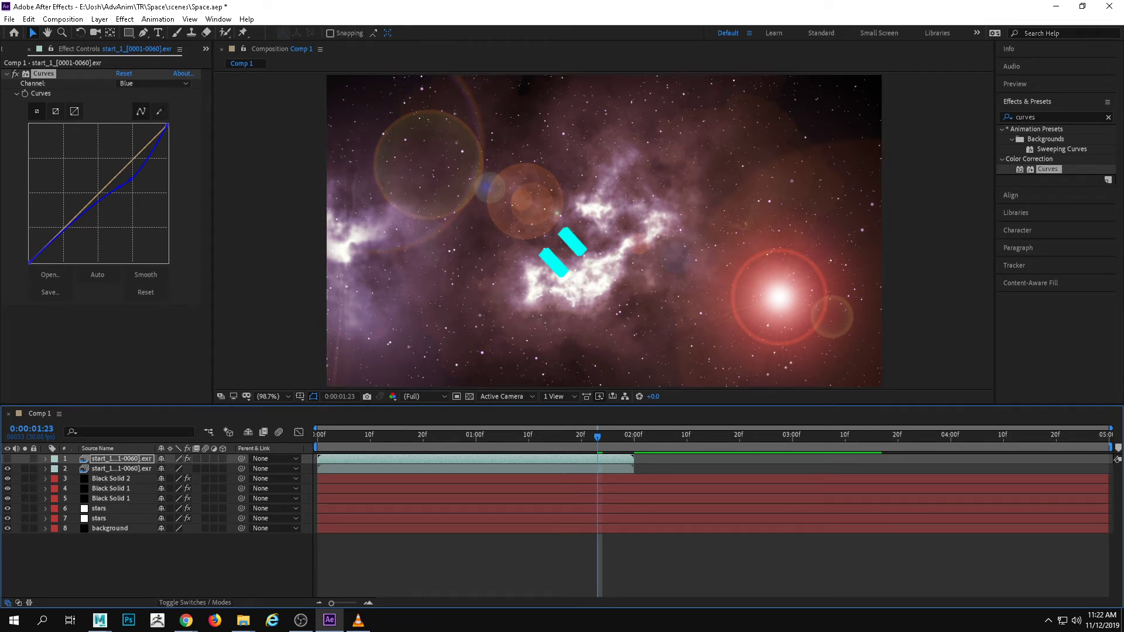
{"action": "left_click", "coordinate": [1095, 120]}
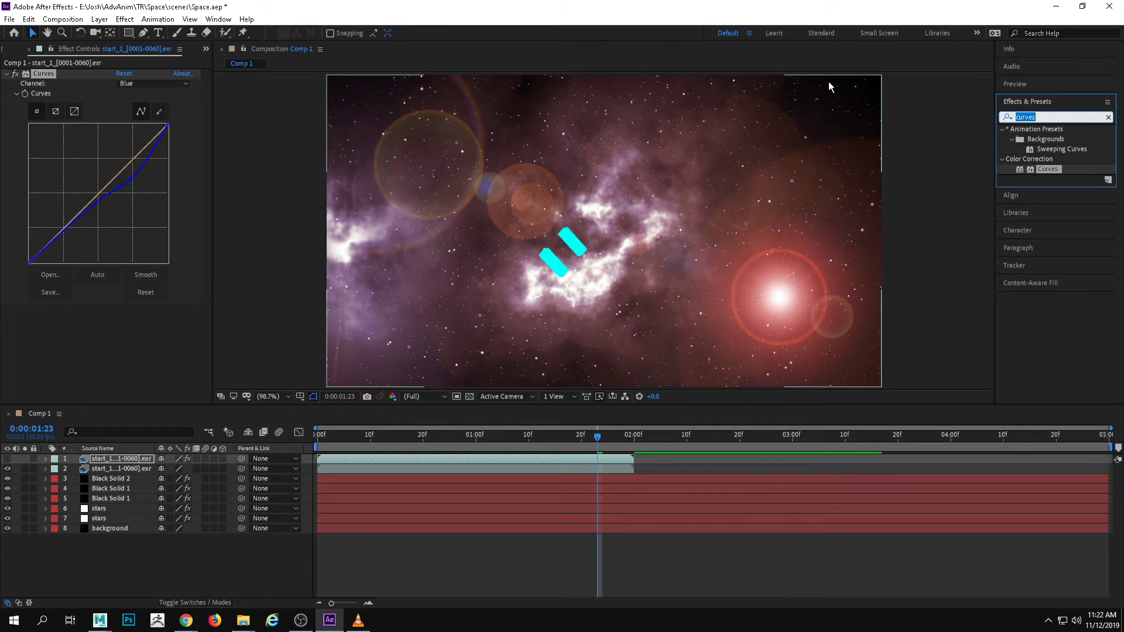
{"action": "type", "text": "gau"}
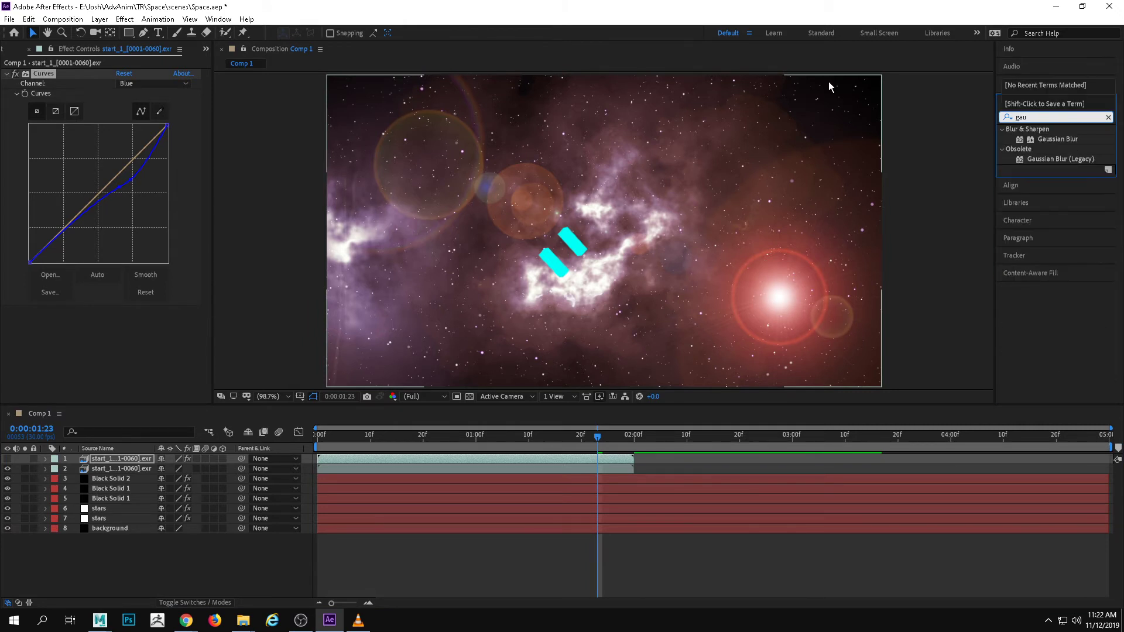
{"action": "left_click_drag", "start_coordinate": [1048, 139], "coordinate": [125, 465]}
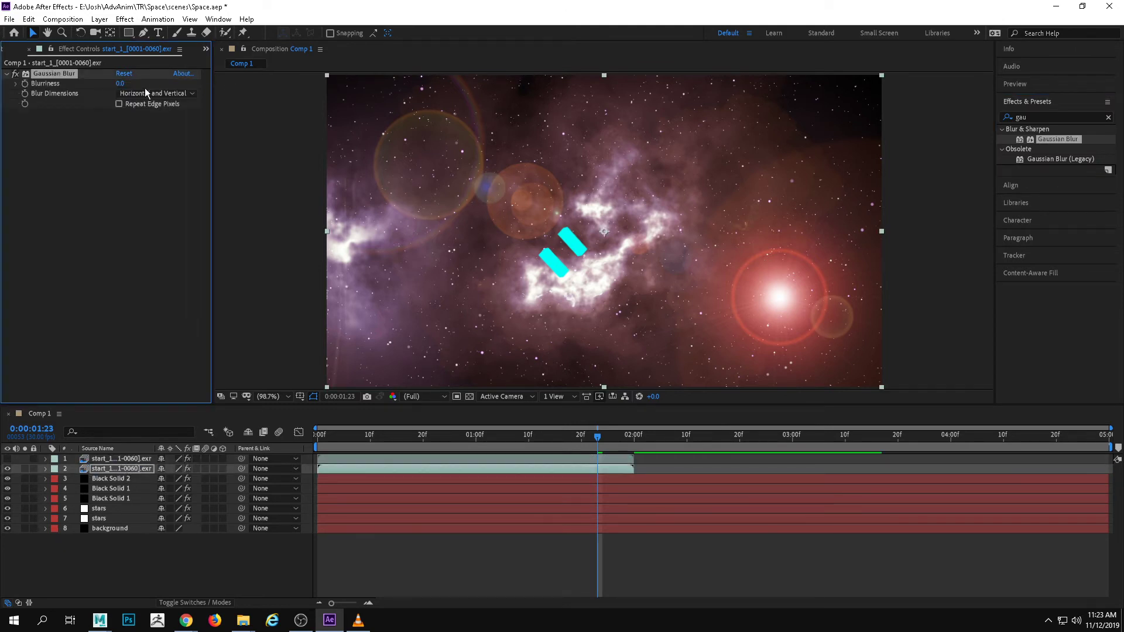
{"action": "mouse_move", "coordinate": [588, 446]}
{"action": "left_mouse_down"}
{"action": "mouse_move", "coordinate": [561, 438]}
{"action": "mouse_move", "coordinate": [593, 429]}
{"action": "left_mouse_up"}
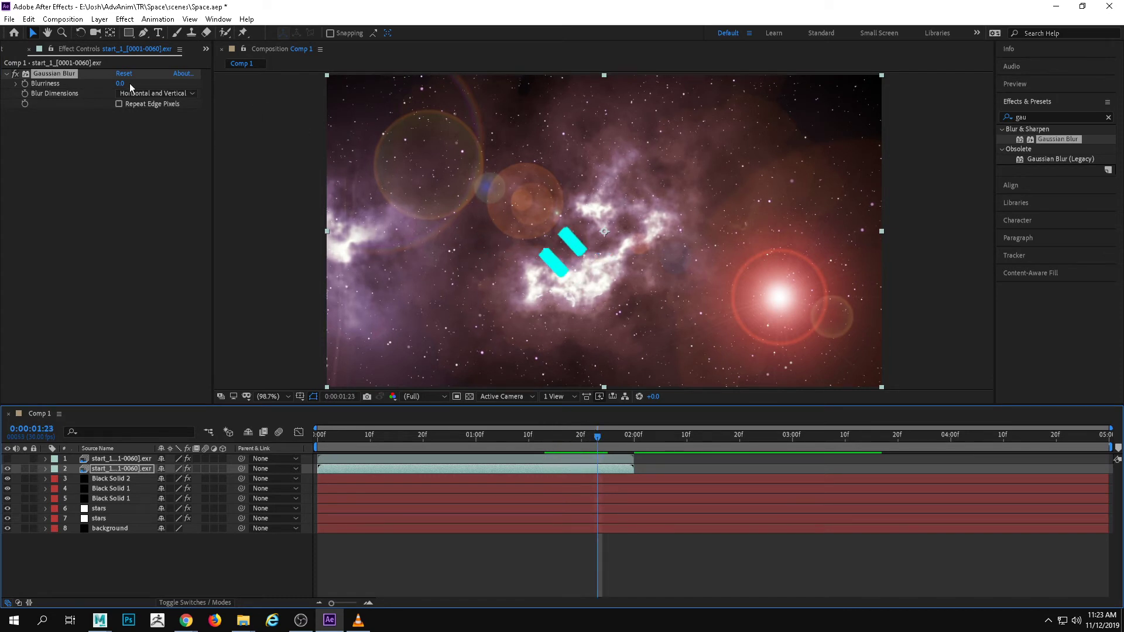
{"action": "left_click_drag", "start_coordinate": [128, 83], "coordinate": [275, 76]}
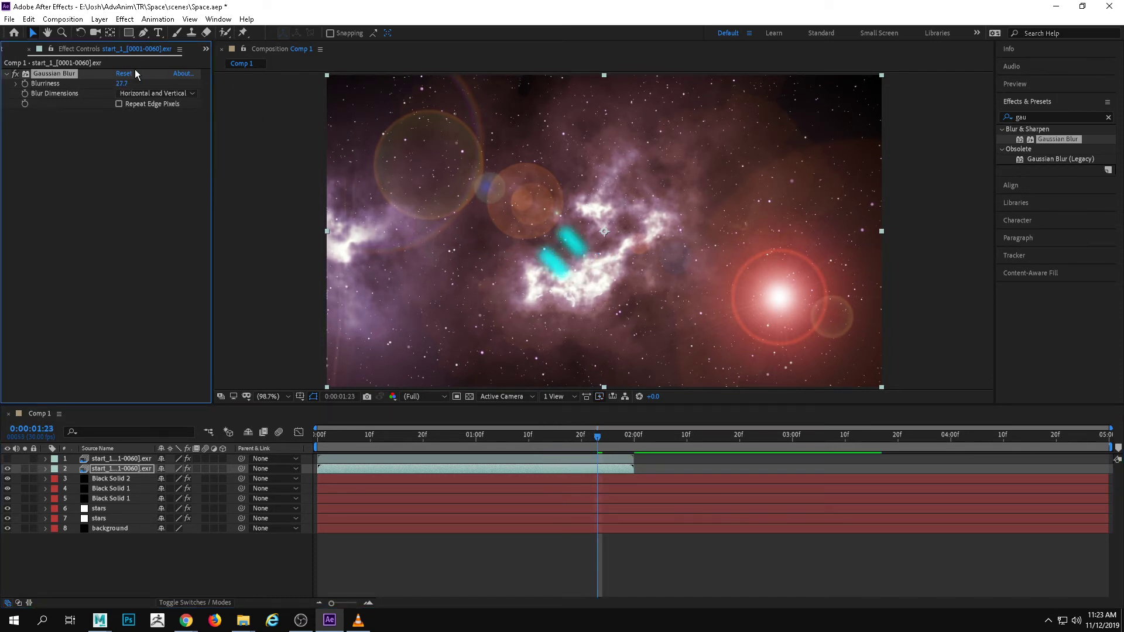
{"action": "mouse_move", "coordinate": [122, 83]}
{"action": "left_mouse_down"}
{"action": "mouse_move", "coordinate": [162, 79]}
{"action": "mouse_move", "coordinate": [116, 89]}
{"action": "left_mouse_up"}
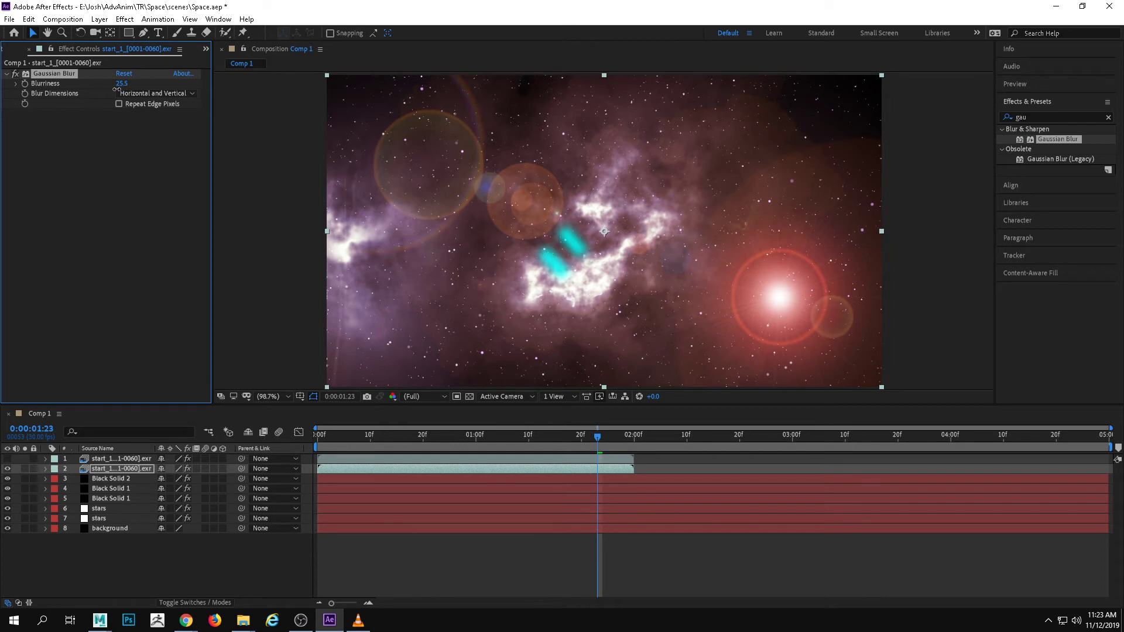
Add Glow to the engine layer with threshold 76.1%, radius 40 and intensity 1.8, and show the spaceship layer again
{"action": "left_click", "coordinate": [1049, 117]}
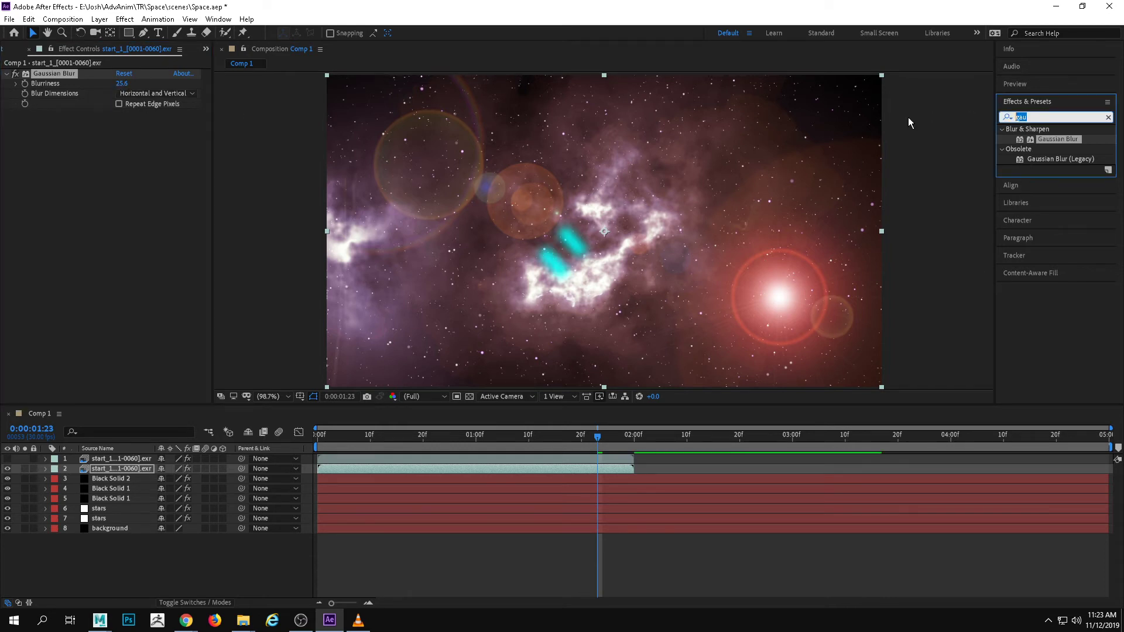
{"action": "type", "text": "glow"}
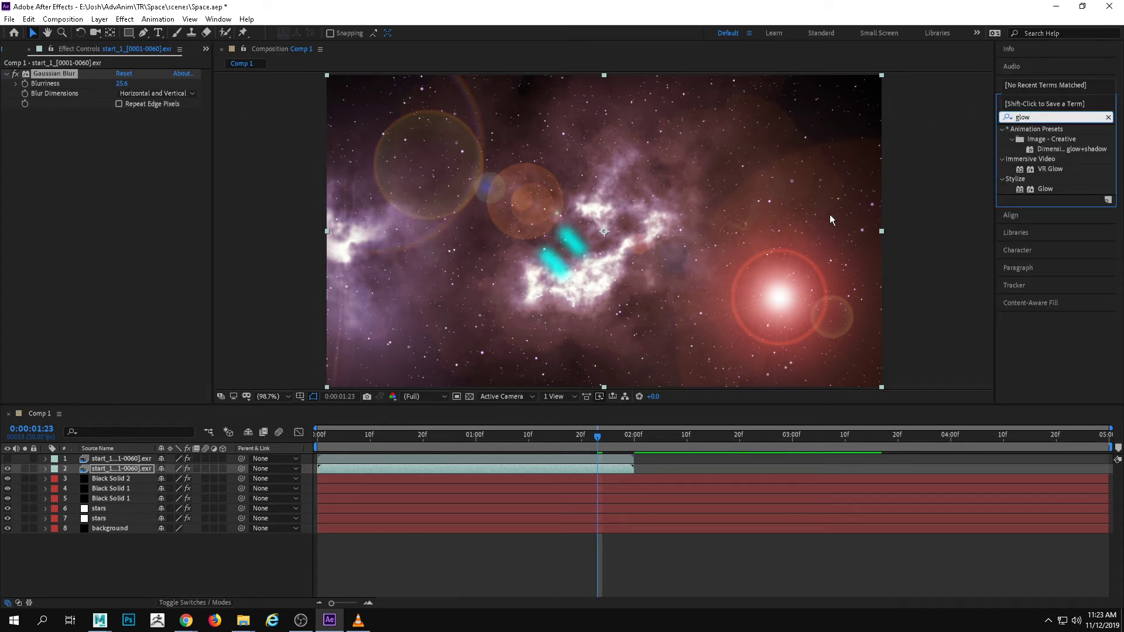
{"action": "left_click_drag", "start_coordinate": [1045, 189], "coordinate": [112, 465]}
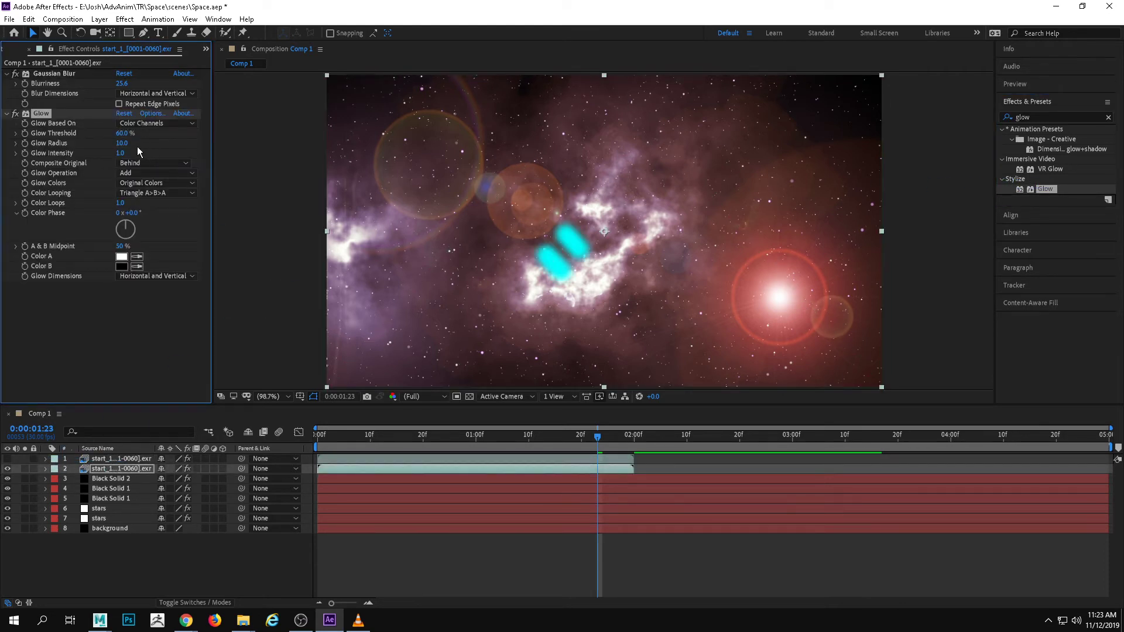
{"action": "left_click_drag", "start_coordinate": [121, 143], "coordinate": [139, 130]}
{"action": "left_click", "coordinate": [8, 458]}
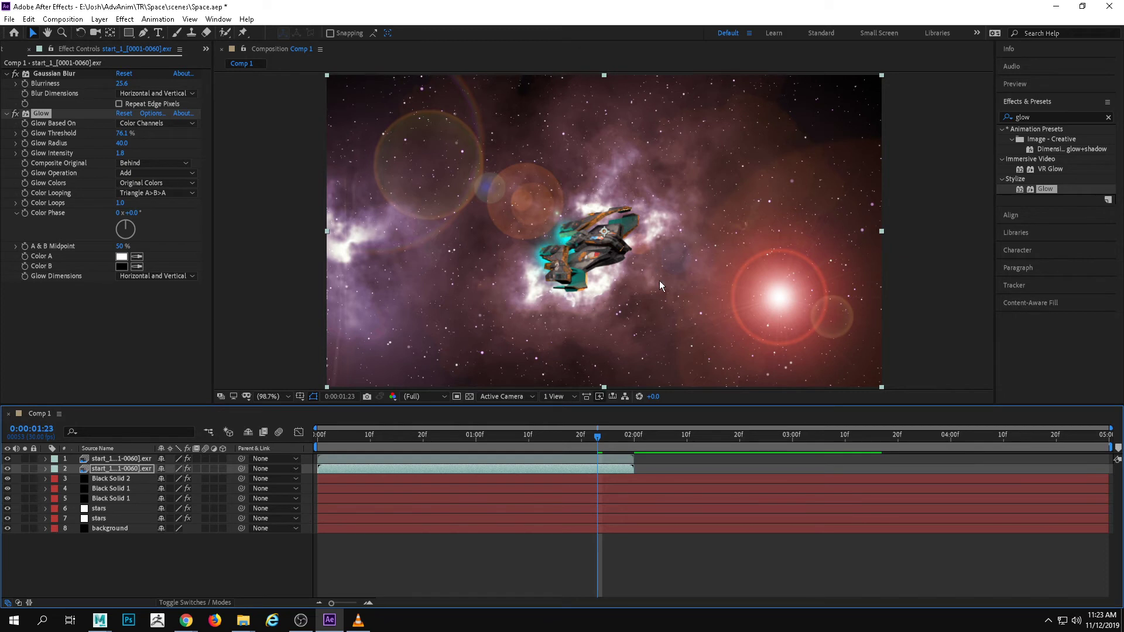
Preview and scrub through the shot to examine the engine glow on the fighter, ending at the first frame
{"action": "key", "text": "space"}
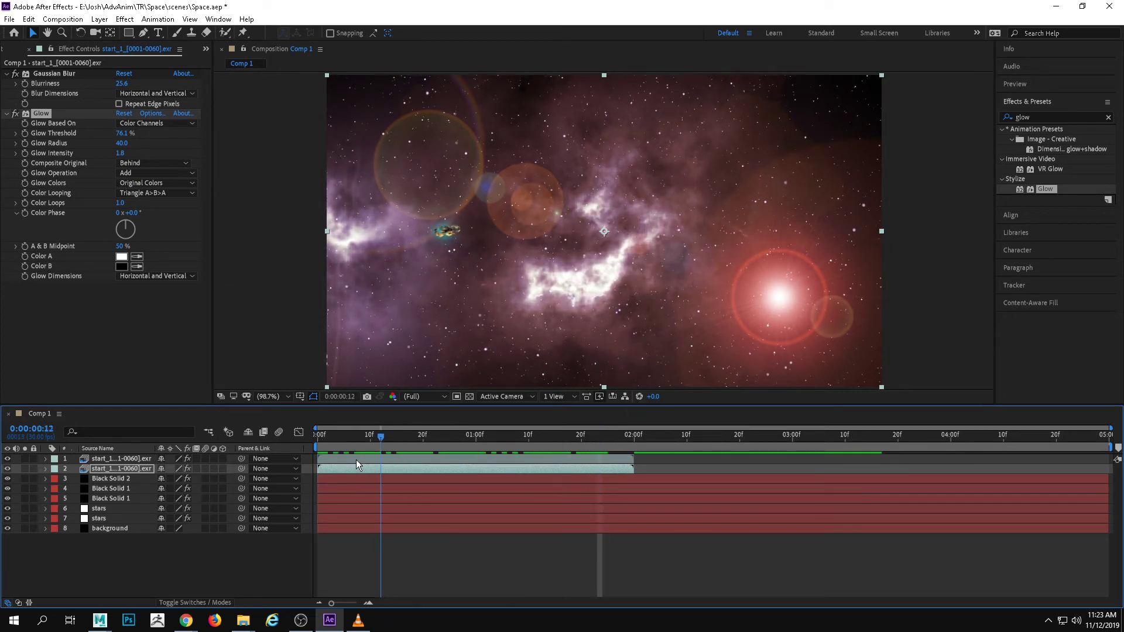
{"action": "left_click_drag", "start_coordinate": [490, 464], "coordinate": [621, 462]}
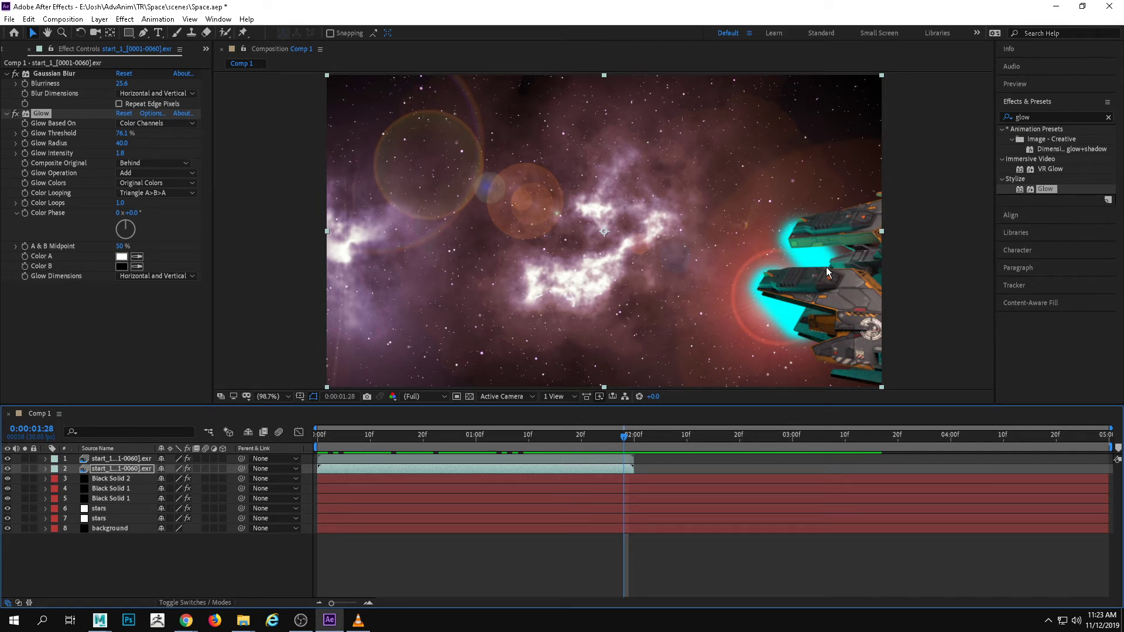
{"action": "mouse_move", "coordinate": [612, 440]}
{"action": "left_mouse_down"}
{"action": "mouse_move", "coordinate": [579, 441]}
{"action": "mouse_move", "coordinate": [619, 442]}
{"action": "left_mouse_up"}
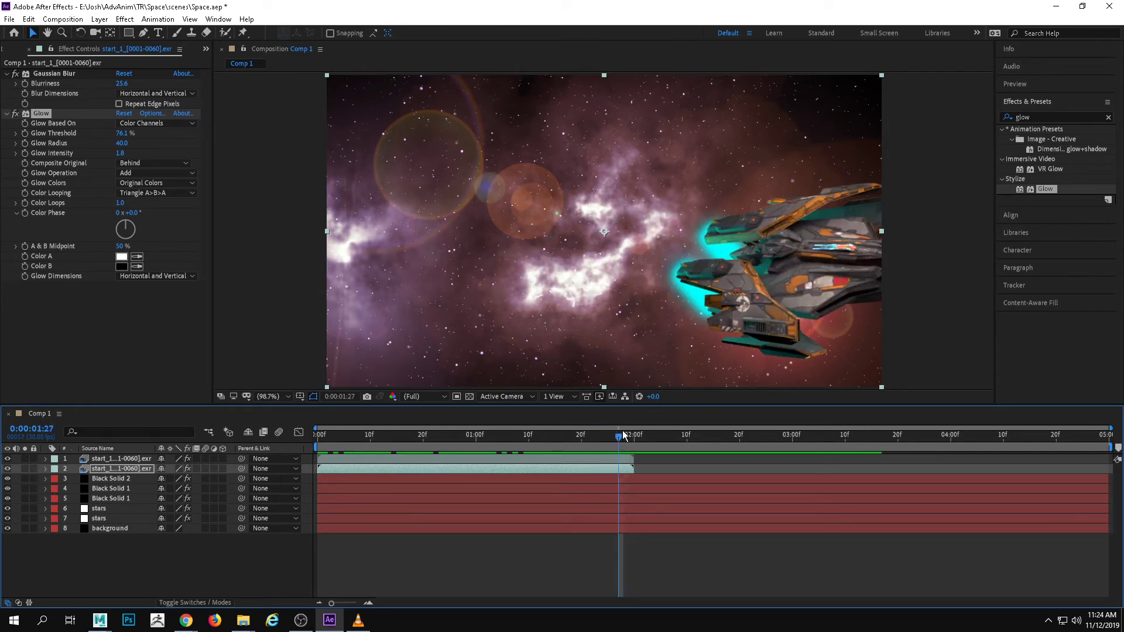
{"action": "left_click_drag", "start_coordinate": [624, 435], "coordinate": [328, 445]}
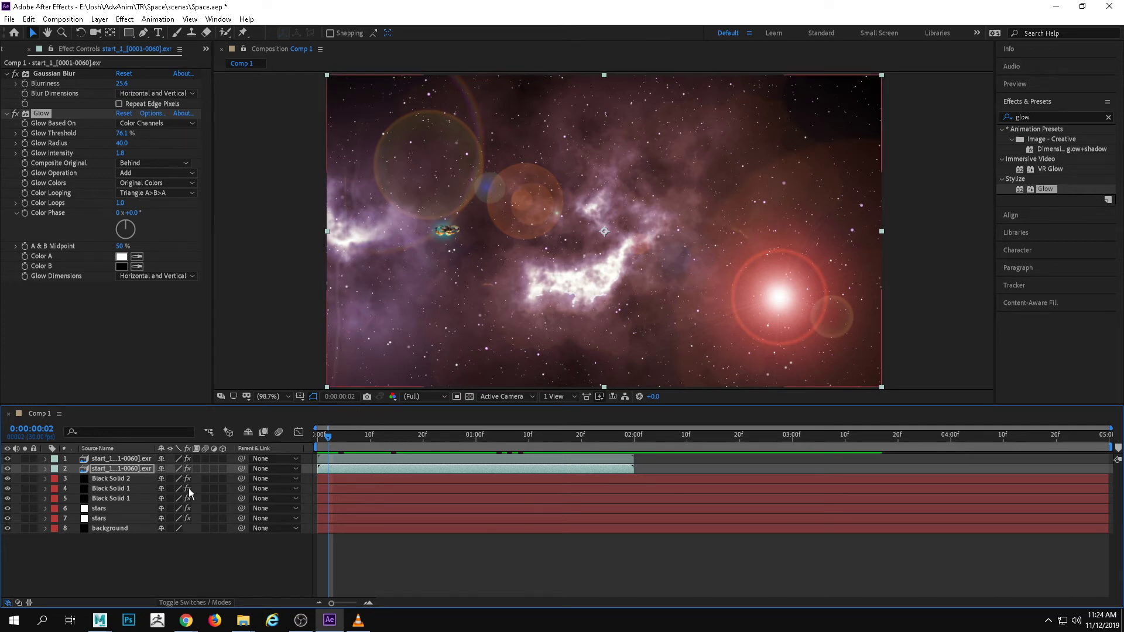
{"action": "left_click_drag", "start_coordinate": [328, 441], "coordinate": [312, 437]}
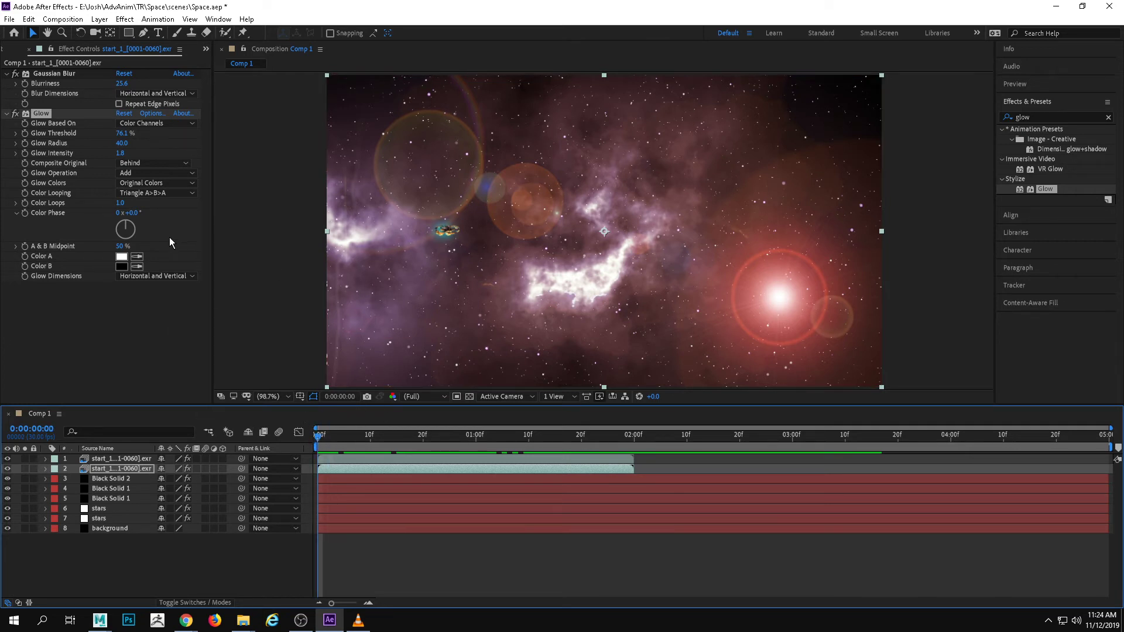
{"action": "left_click", "coordinate": [389, 458]}
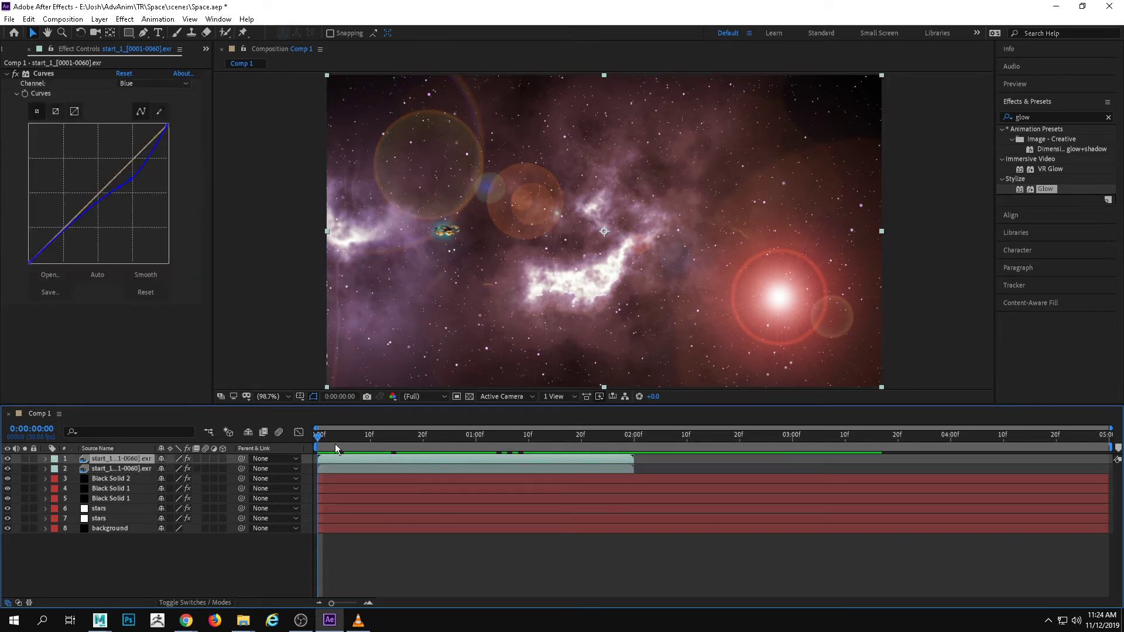
{"action": "left_click_drag", "start_coordinate": [320, 438], "coordinate": [236, 443]}
Create a new black solid layer in Comp 1 with the default solid settings
{"action": "right_click", "coordinate": [120, 560]}
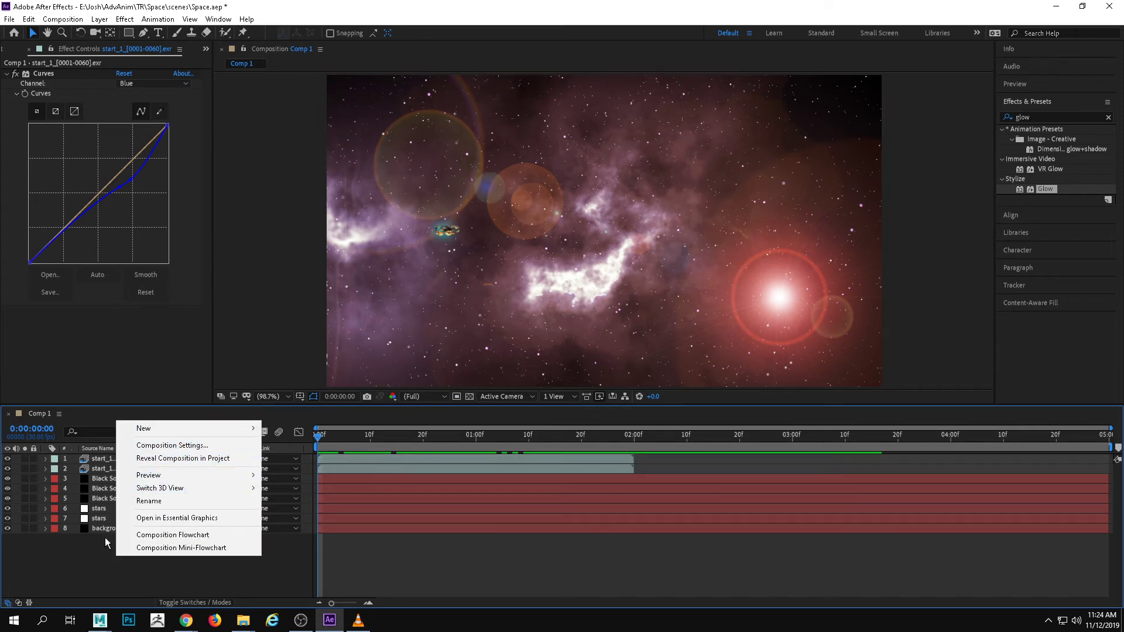
{"action": "right_click", "coordinate": [97, 553]}
{"action": "mouse_move", "coordinate": [157, 434]}
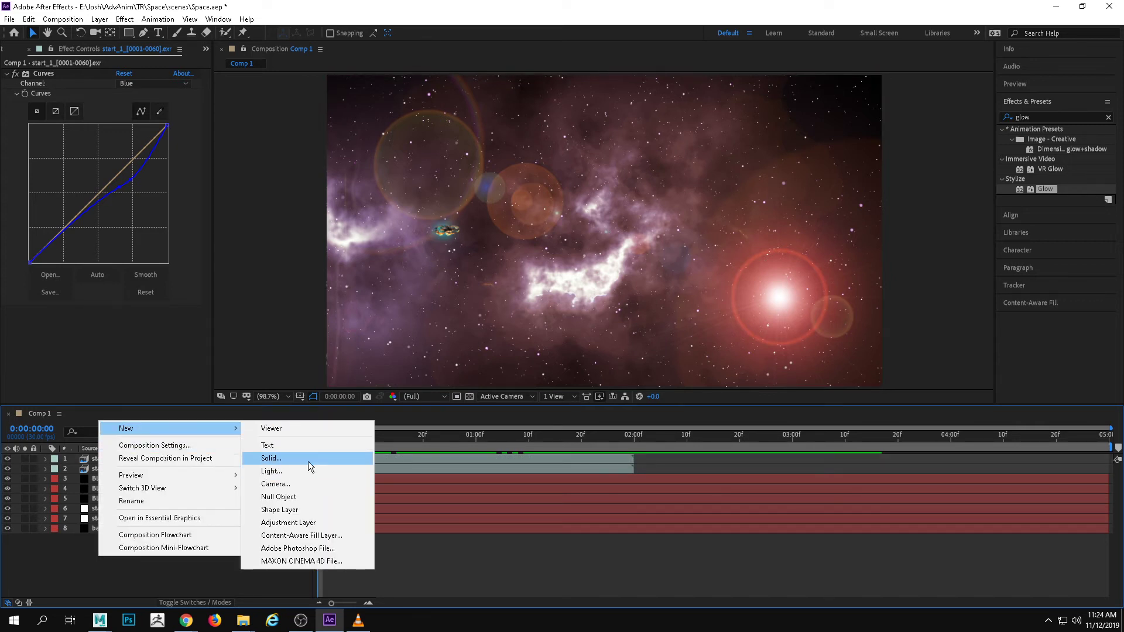
{"action": "left_click", "coordinate": [307, 460]}
{"action": "left_click", "coordinate": [748, 383]}
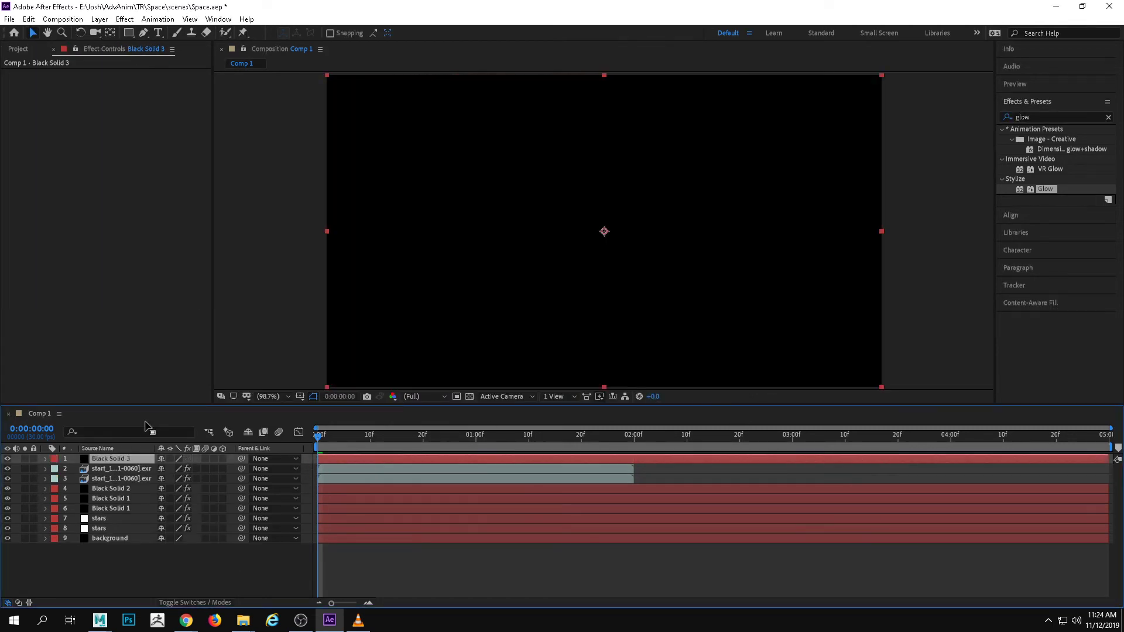
Try Black Solid 3 below both start_1 sequences and between them, and return it to the top of the layer stack
{"action": "left_click_drag", "start_coordinate": [135, 461], "coordinate": [149, 478]}
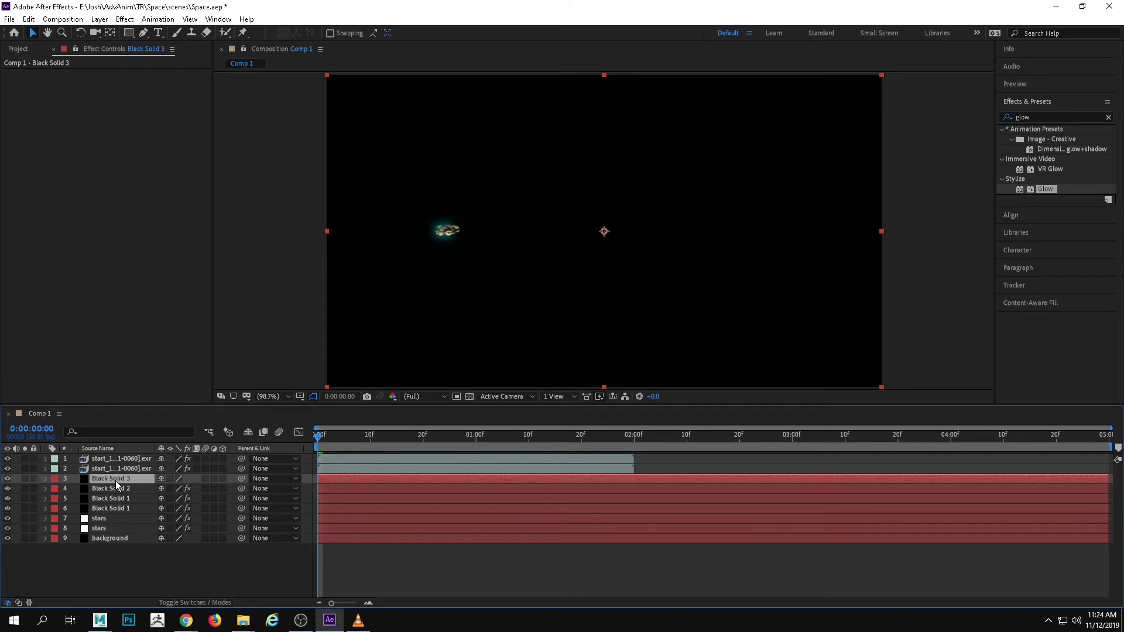
{"action": "left_click_drag", "start_coordinate": [116, 480], "coordinate": [130, 460]}
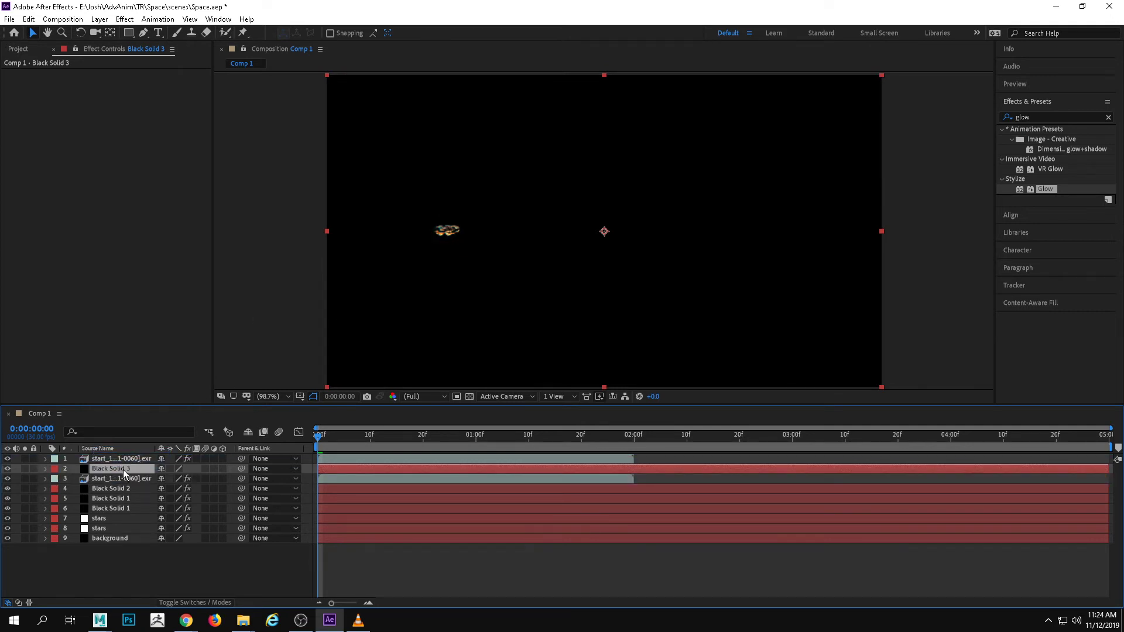
{"action": "left_click_drag", "start_coordinate": [124, 452], "coordinate": [124, 456]}
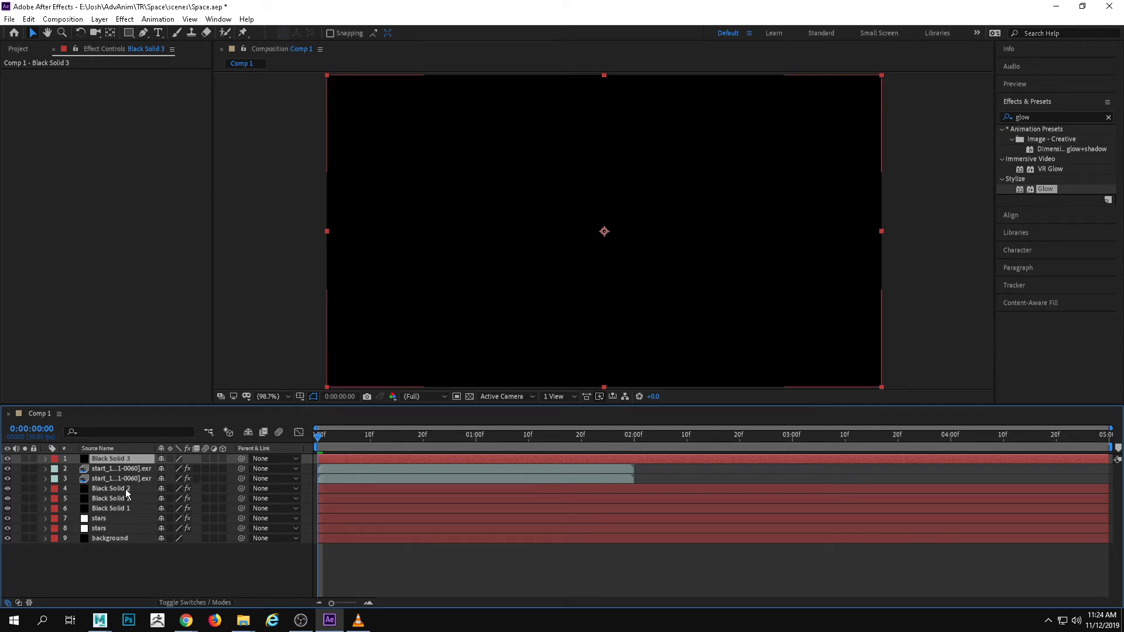
Find the Lens Flare effect by searching for "flare" and apply it to Black Solid 3
{"action": "left_click", "coordinate": [1021, 117]}
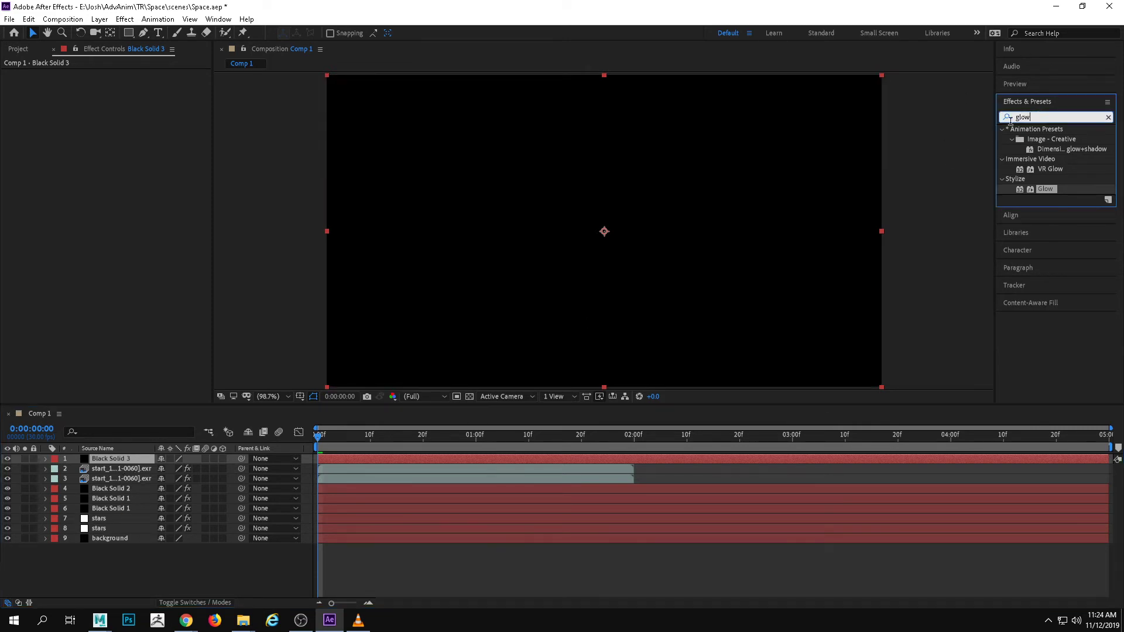
{"action": "type", "text": "flare"}
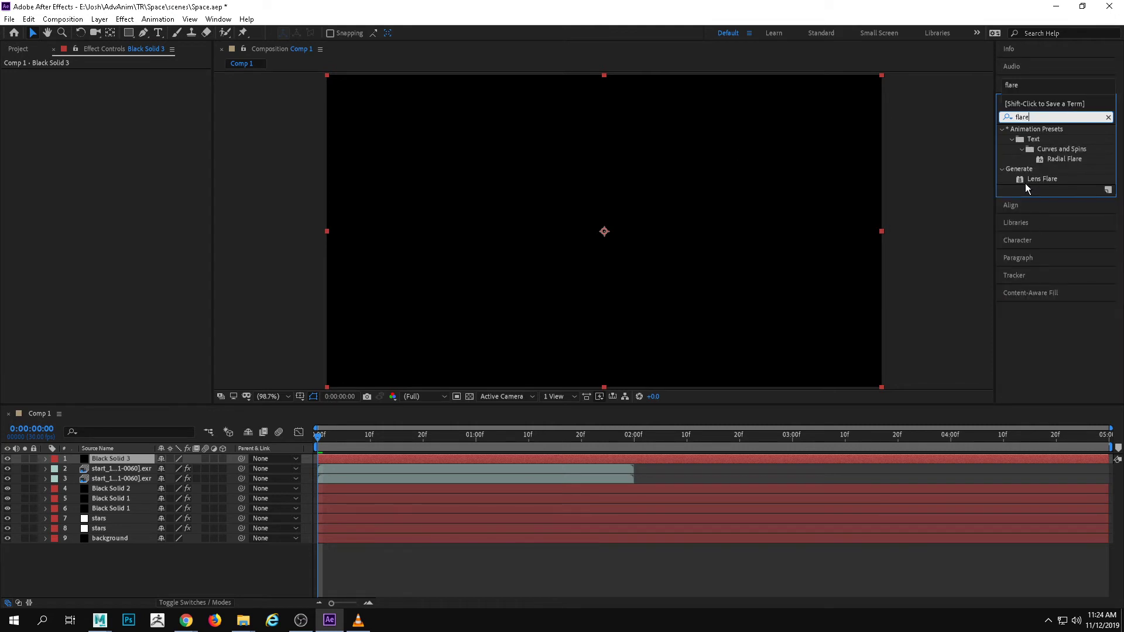
{"action": "left_click_drag", "start_coordinate": [1028, 180], "coordinate": [486, 224]}
Position the flare center over the spaceship at about 201.6, 273.7, checking against the ship by toggling Black Solid 3's visibility
{"action": "left_click", "coordinate": [7, 459]}
{"action": "left_click", "coordinate": [8, 459]}
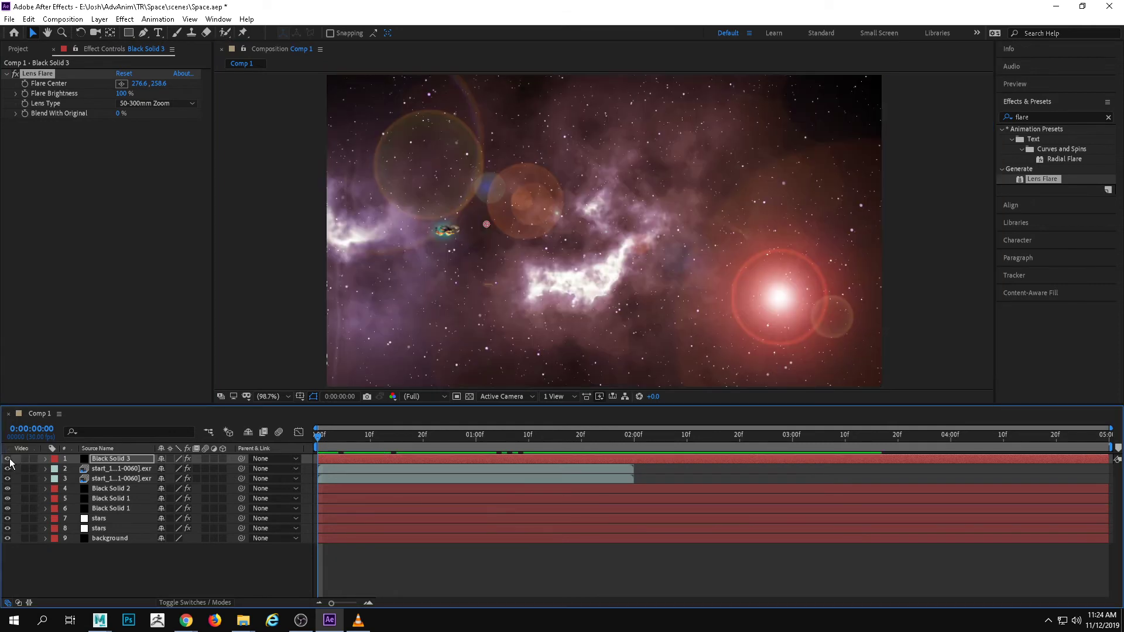
{"action": "left_click_drag", "start_coordinate": [478, 221], "coordinate": [459, 231]}
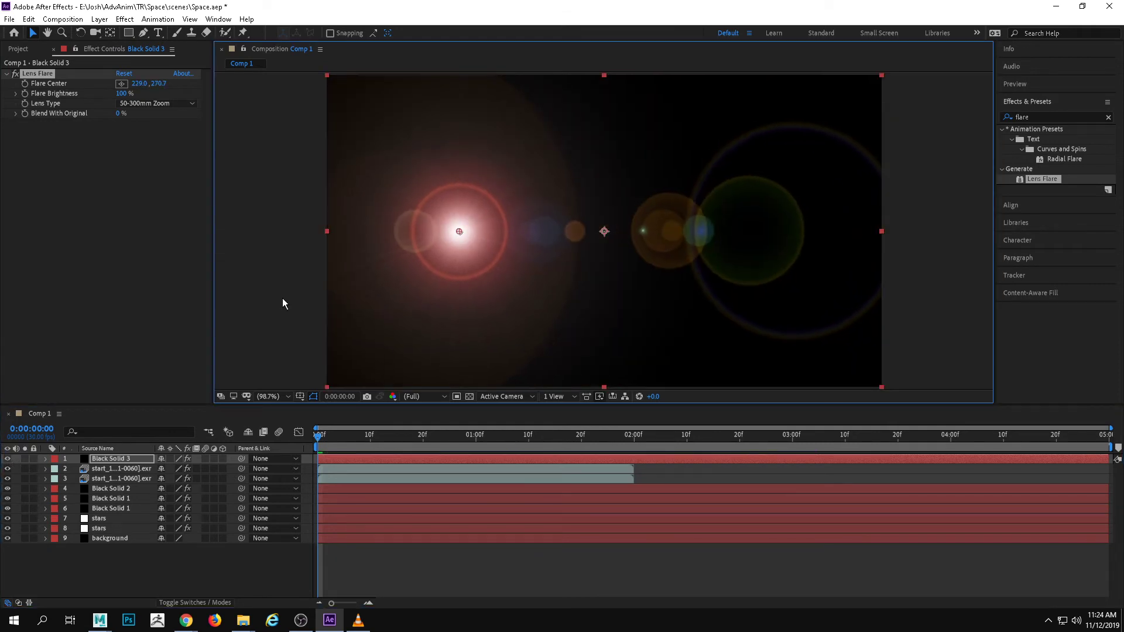
{"action": "left_click", "coordinate": [8, 459]}
{"action": "left_click", "coordinate": [8, 459]}
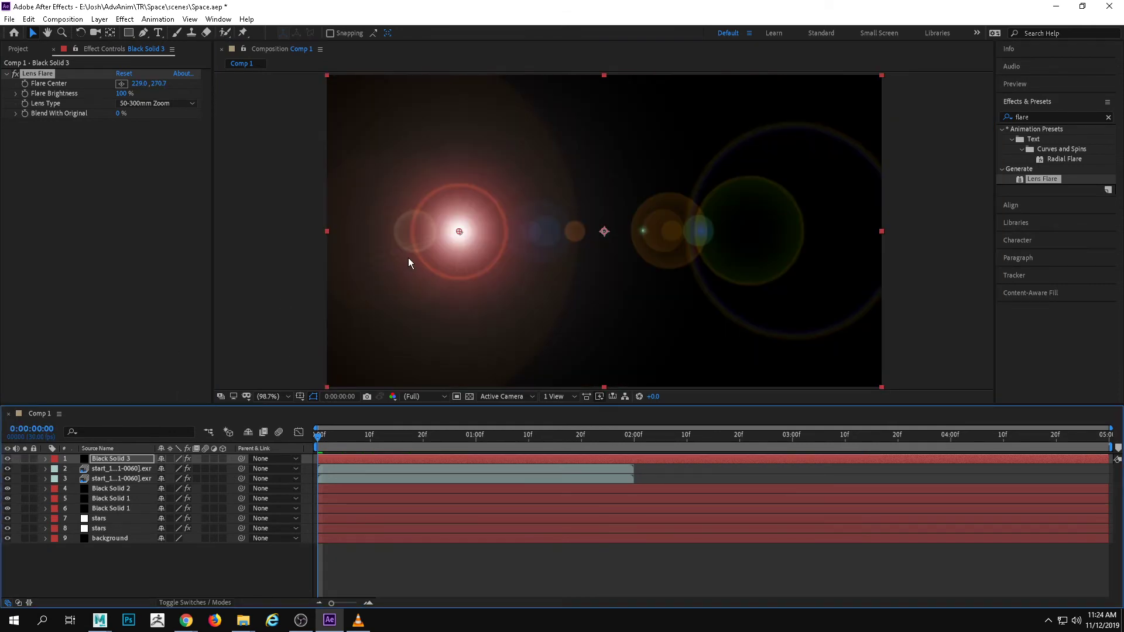
{"action": "left_click_drag", "start_coordinate": [459, 233], "coordinate": [442, 234]}
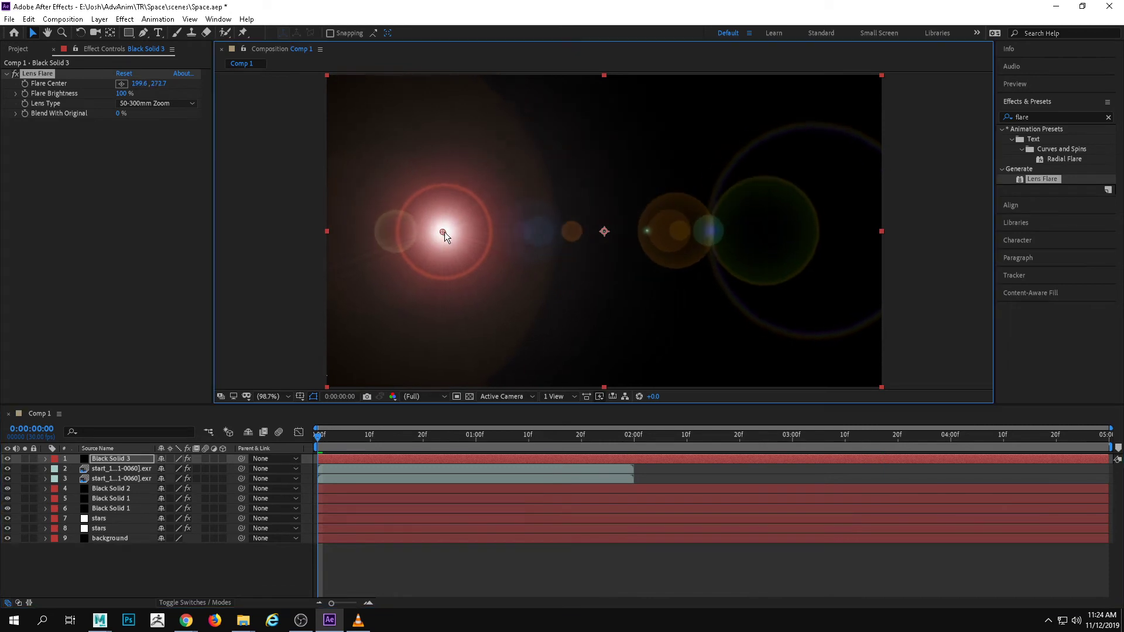
{"action": "left_click", "coordinate": [8, 459]}
{"action": "left_click", "coordinate": [8, 459]}
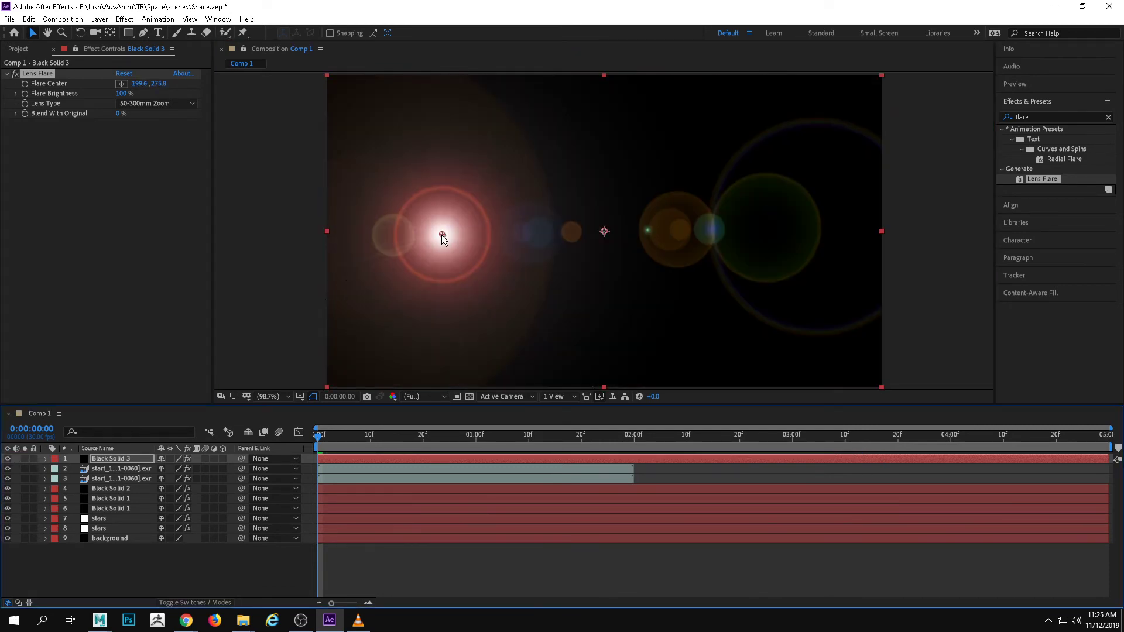
{"action": "left_click", "coordinate": [443, 232]}
Try the 35mm Prime lens type, settle on 105mm Prime, and set the flare brightness to 109%
{"action": "left_click", "coordinate": [135, 103]}
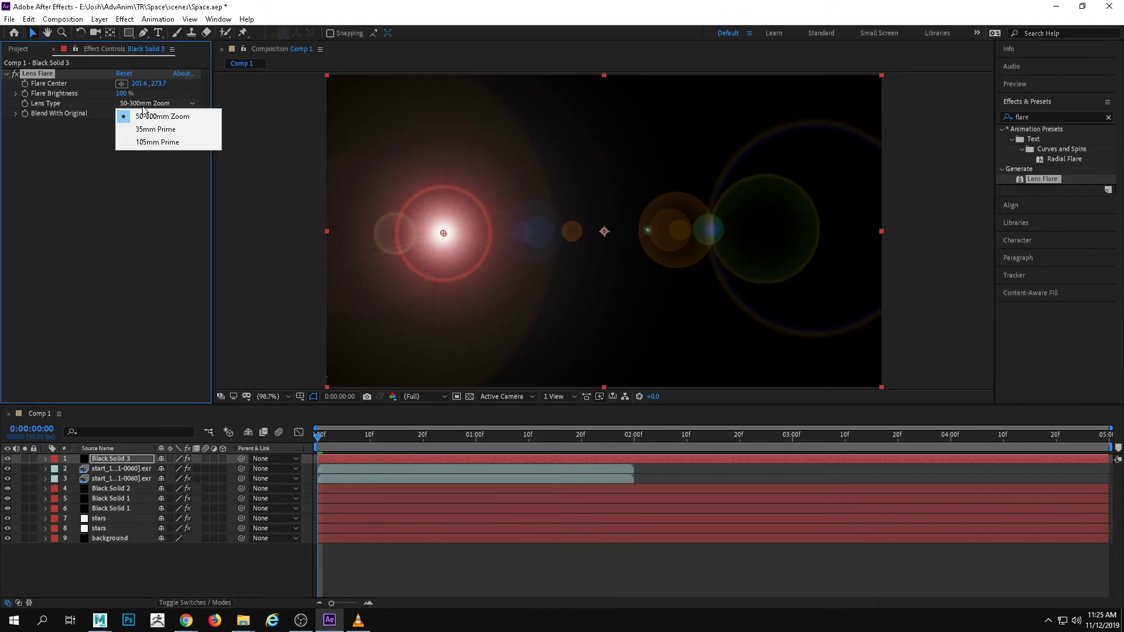
{"action": "left_click", "coordinate": [147, 125]}
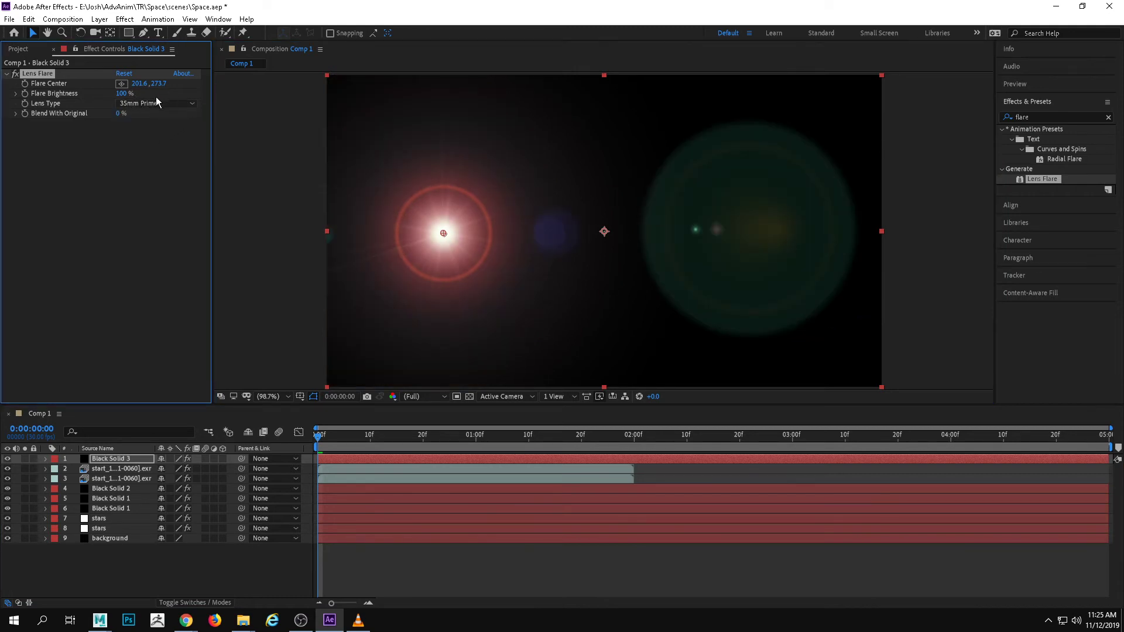
{"action": "left_click", "coordinate": [155, 103]}
{"action": "left_click", "coordinate": [157, 135]}
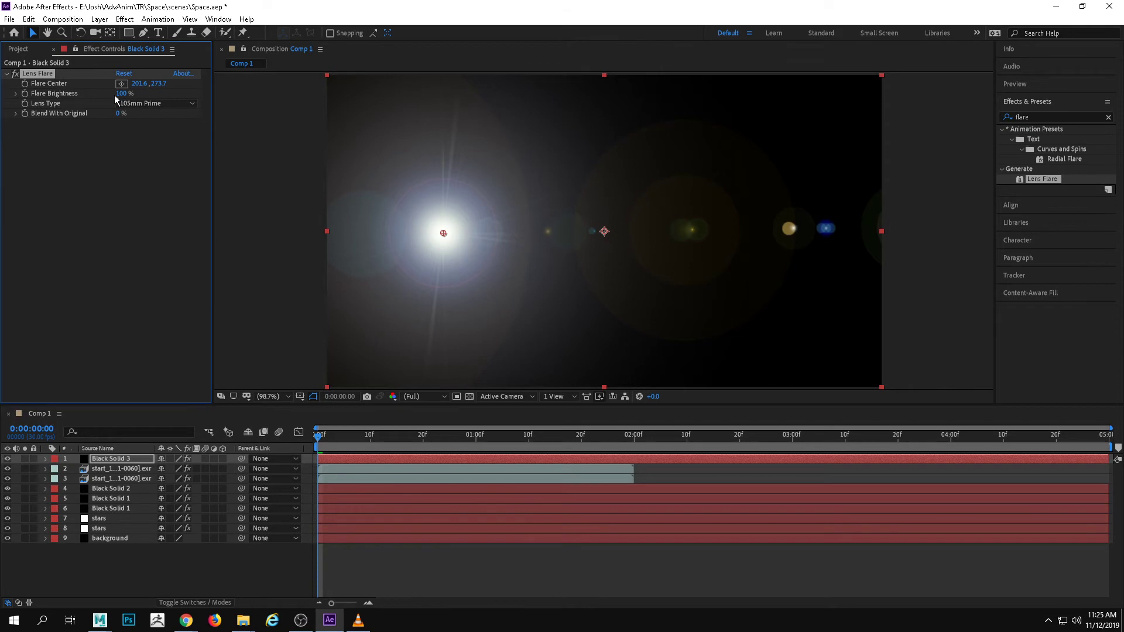
{"action": "left_click_drag", "start_coordinate": [121, 94], "coordinate": [131, 98]}
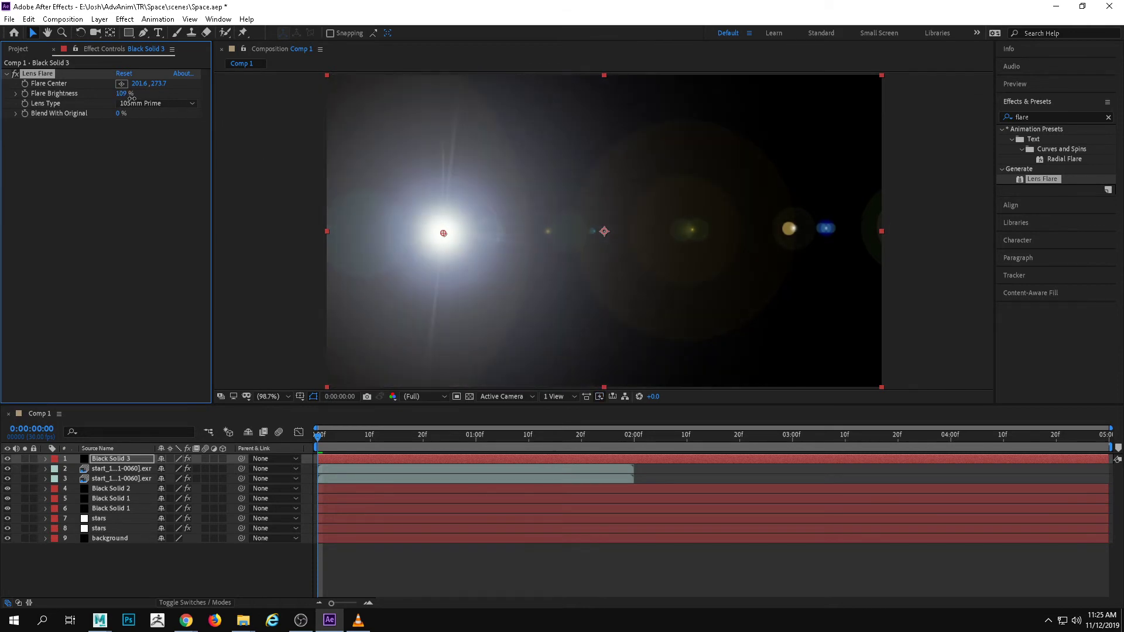
Set the blending mode of the Black Solid 3 layer to Screen
{"action": "right_click", "coordinate": [122, 462]}
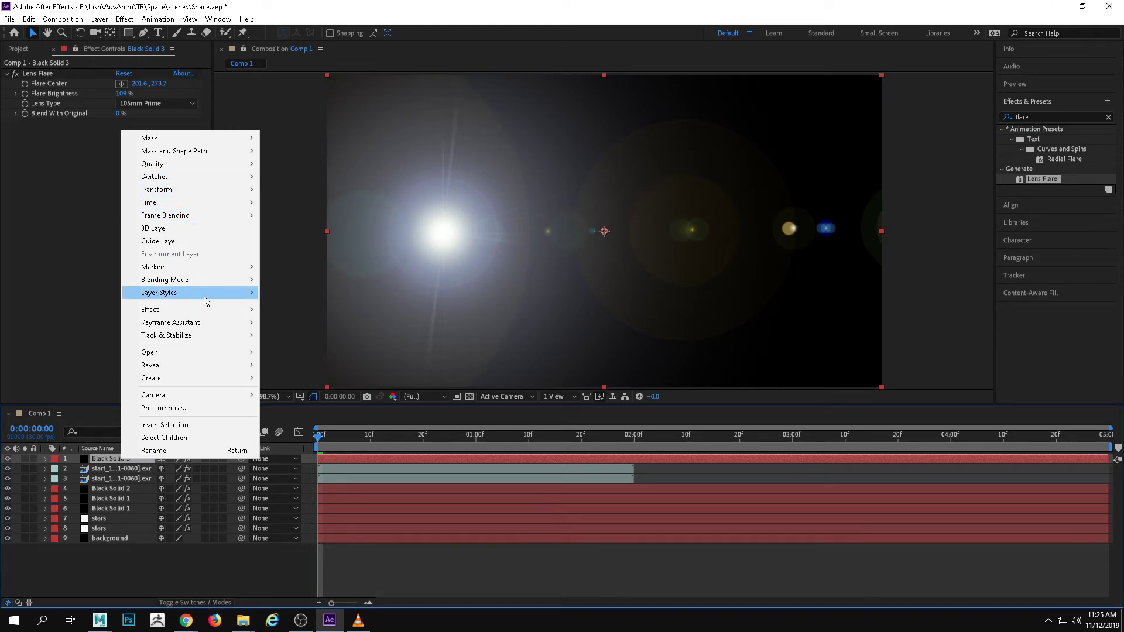
{"action": "mouse_move", "coordinate": [220, 281]}
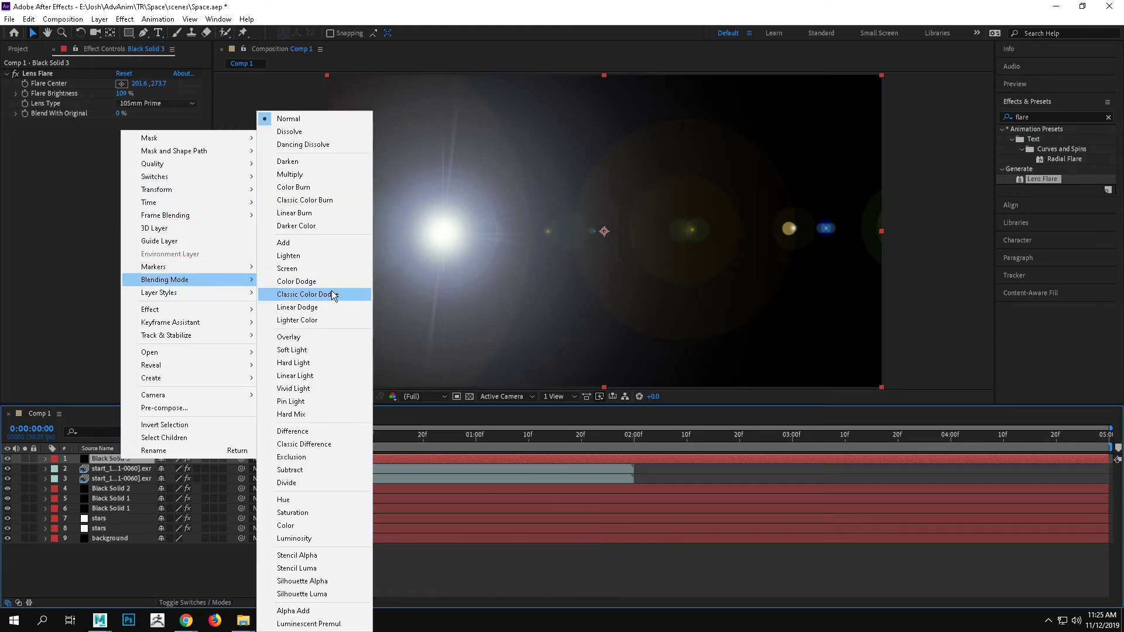
{"action": "left_click", "coordinate": [302, 268]}
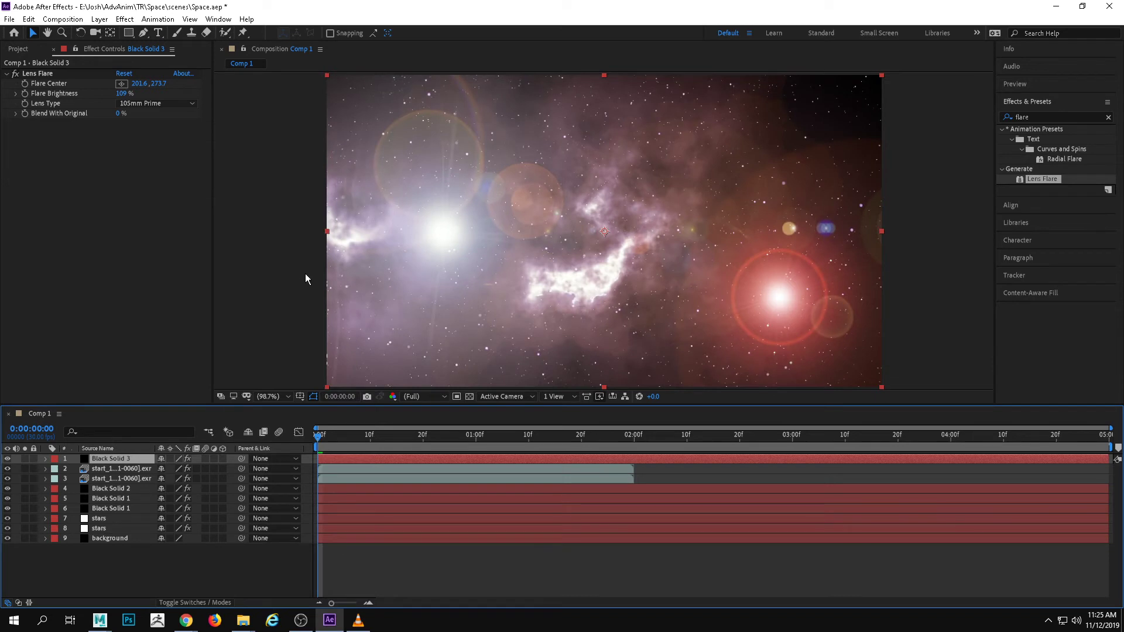
Shift both start_1 sequence layers together to start at 0:00:01:03, preview the timing, and return to their first frame
{"action": "left_click", "coordinate": [370, 467]}
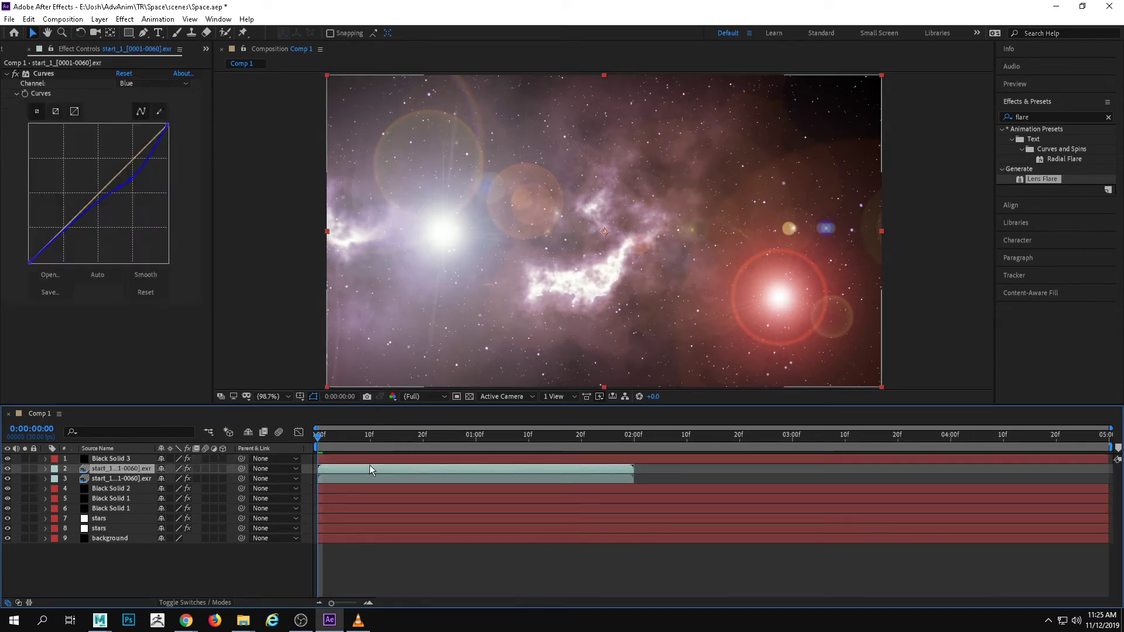
{"action": "left_click", "coordinate": [374, 479], "text": "shift"}
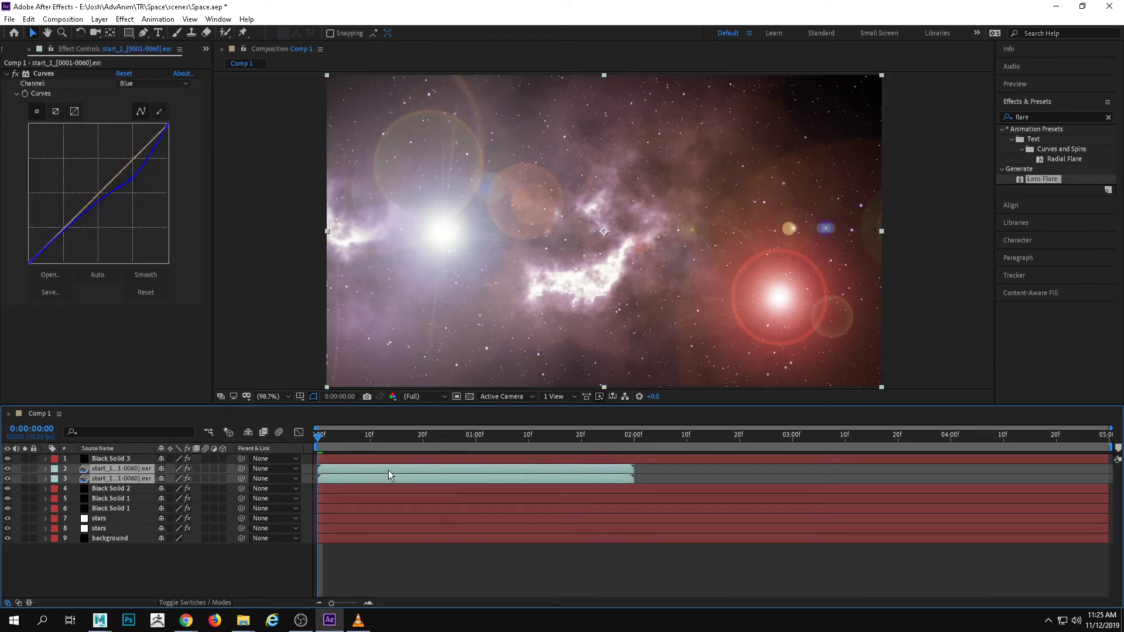
{"action": "left_click_drag", "start_coordinate": [388, 469], "coordinate": [475, 443]}
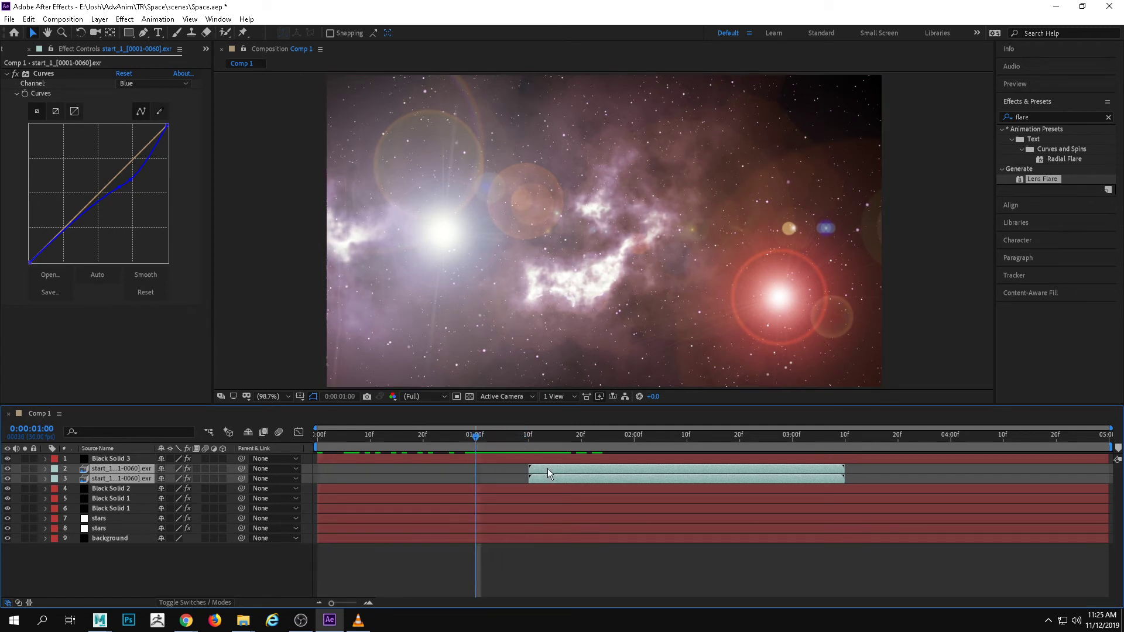
{"action": "left_click_drag", "start_coordinate": [549, 468], "coordinate": [510, 468]}
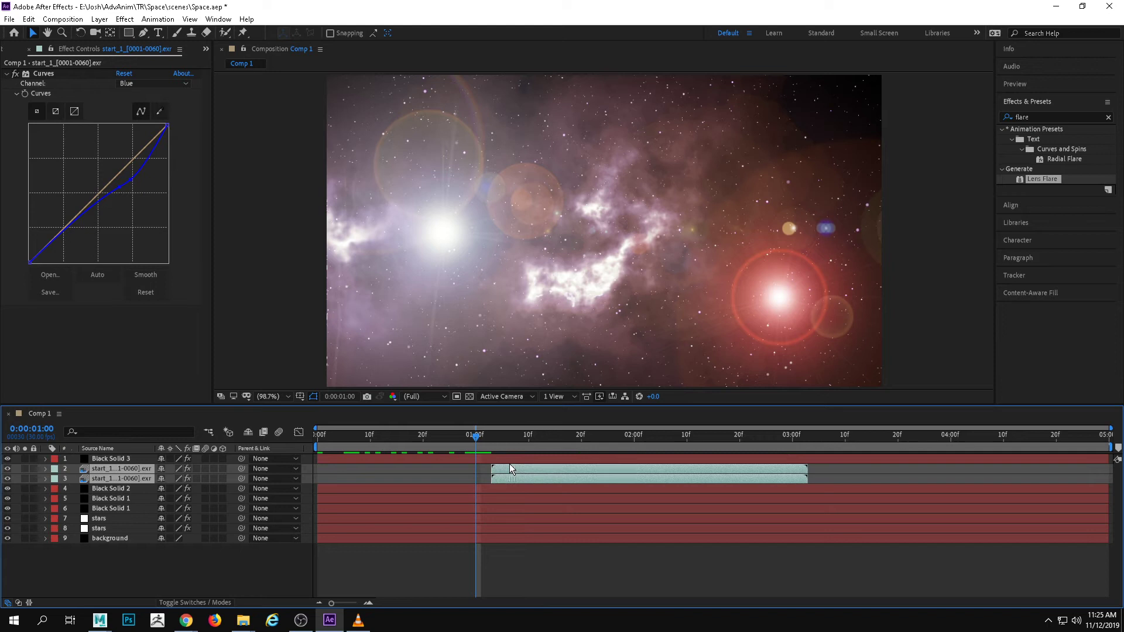
{"action": "left_click", "coordinate": [483, 436]}
{"action": "key", "text": "space"}
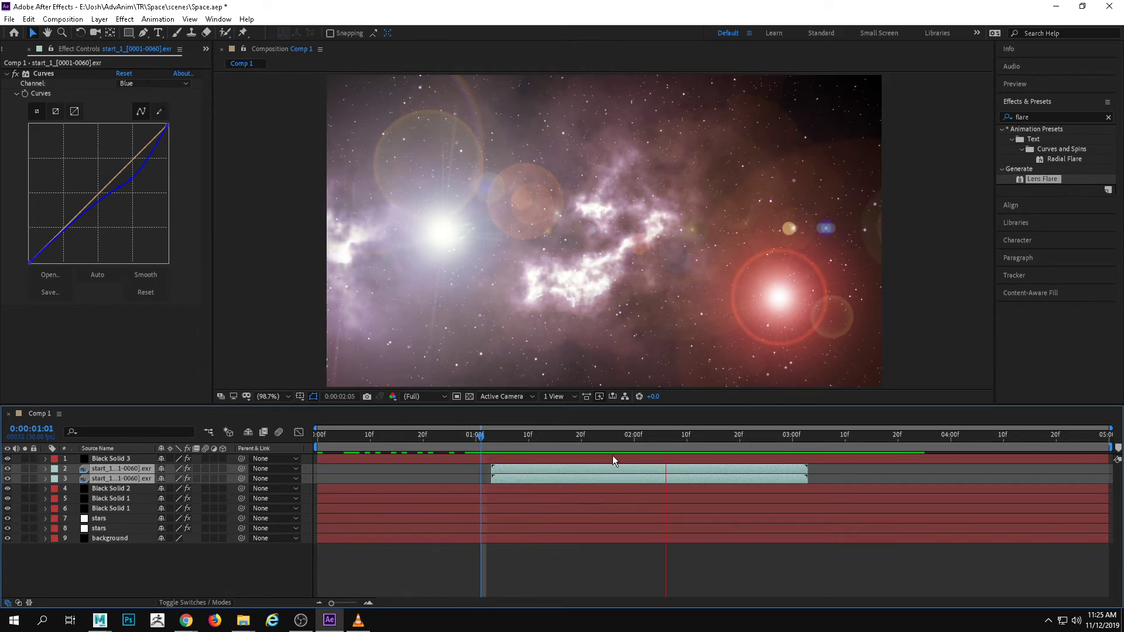
{"action": "left_click_drag", "start_coordinate": [688, 440], "coordinate": [492, 440]}
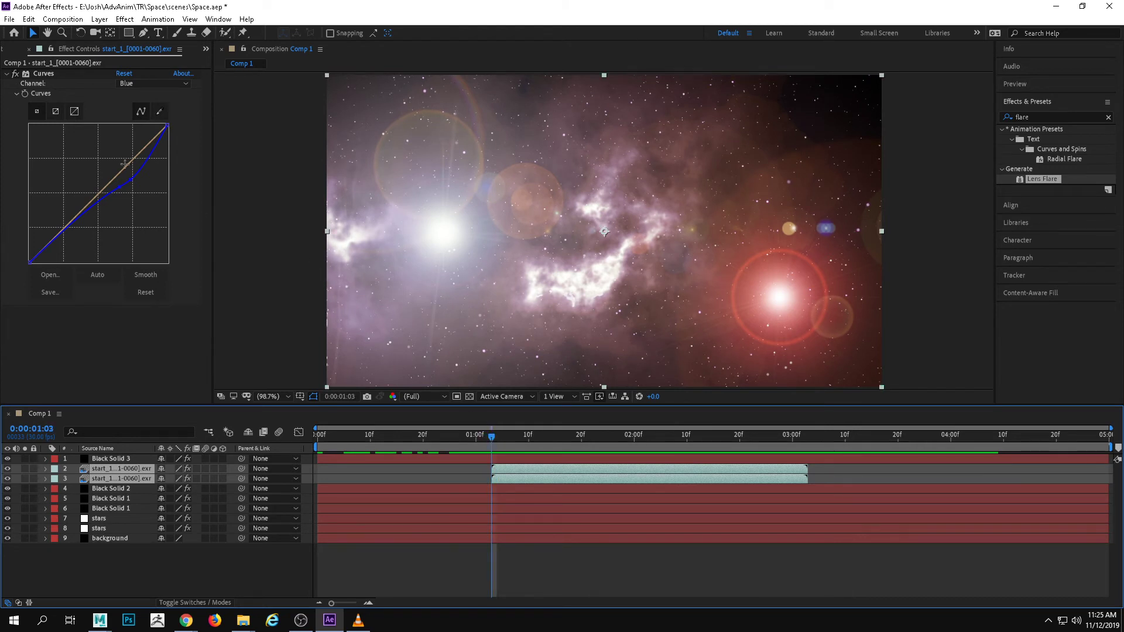
Keyframe Black Solid 3's Flare Brightness at 109% on 0:00:01:03 and 0% on 0:00:01:01
{"action": "left_click", "coordinate": [142, 459]}
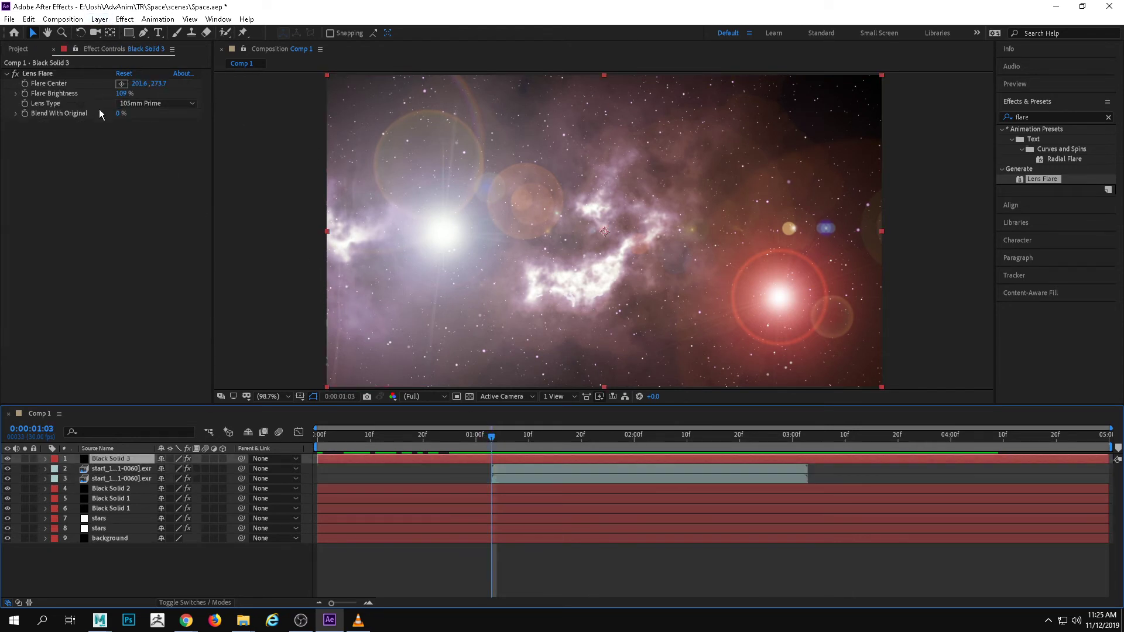
{"action": "left_click", "coordinate": [36, 73]}
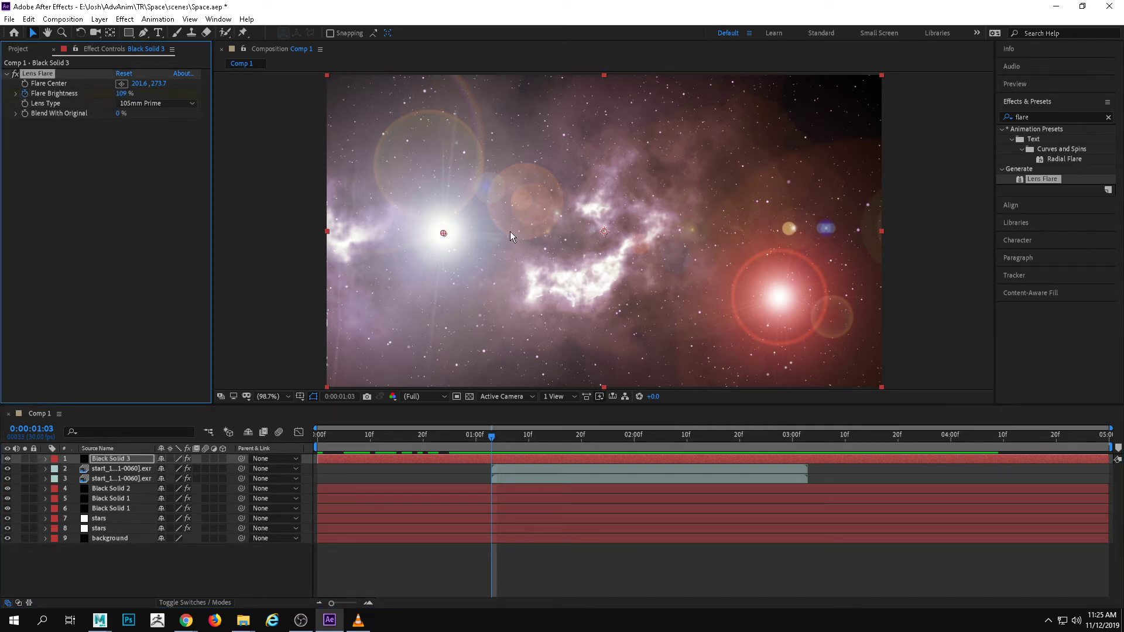
{"action": "mouse_move", "coordinate": [491, 440]}
{"action": "left_mouse_down"}
{"action": "mouse_move", "coordinate": [525, 441]}
{"action": "mouse_move", "coordinate": [481, 440]}
{"action": "left_mouse_up"}
{"action": "left_click_drag", "start_coordinate": [120, 98], "coordinate": [9, 93]}
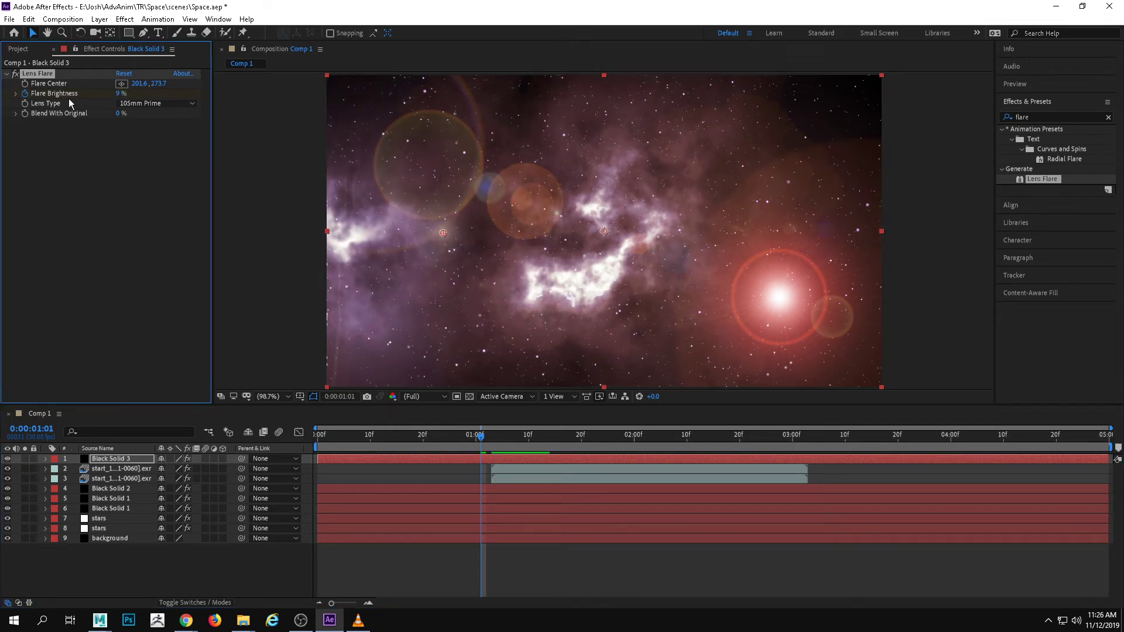
Preview the flare from the first frame, return to 0:00:01:03, and reveal Black Solid 3's Lens Flare keyframes in the timeline
{"action": "key", "text": "space"}
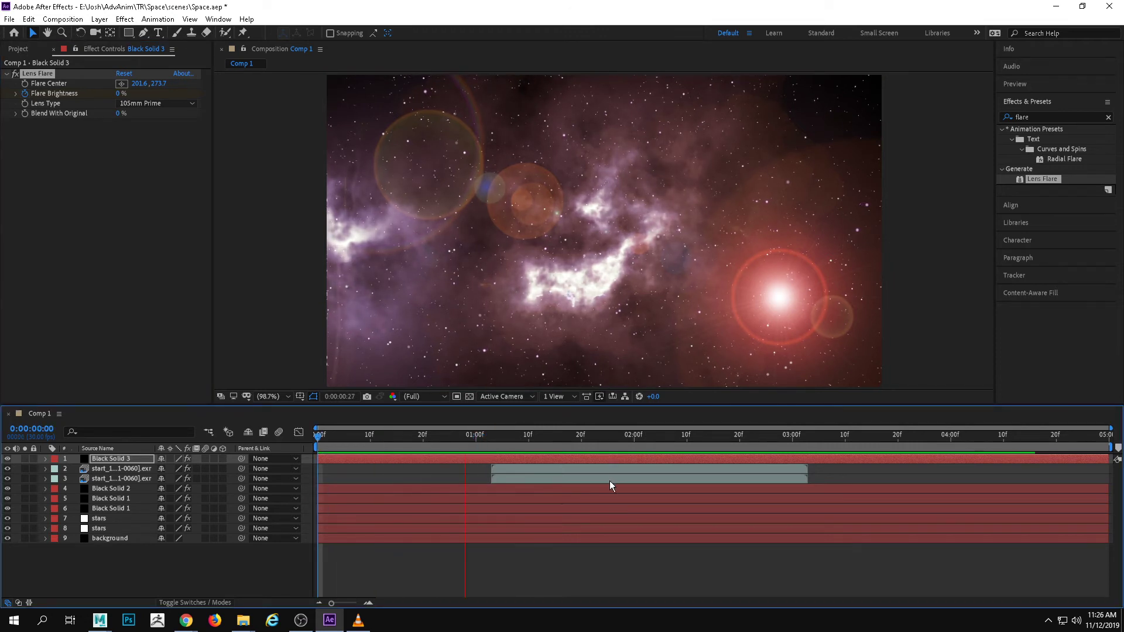
{"action": "left_click", "coordinate": [518, 435]}
{"action": "left_click_drag", "start_coordinate": [507, 434], "coordinate": [490, 433]}
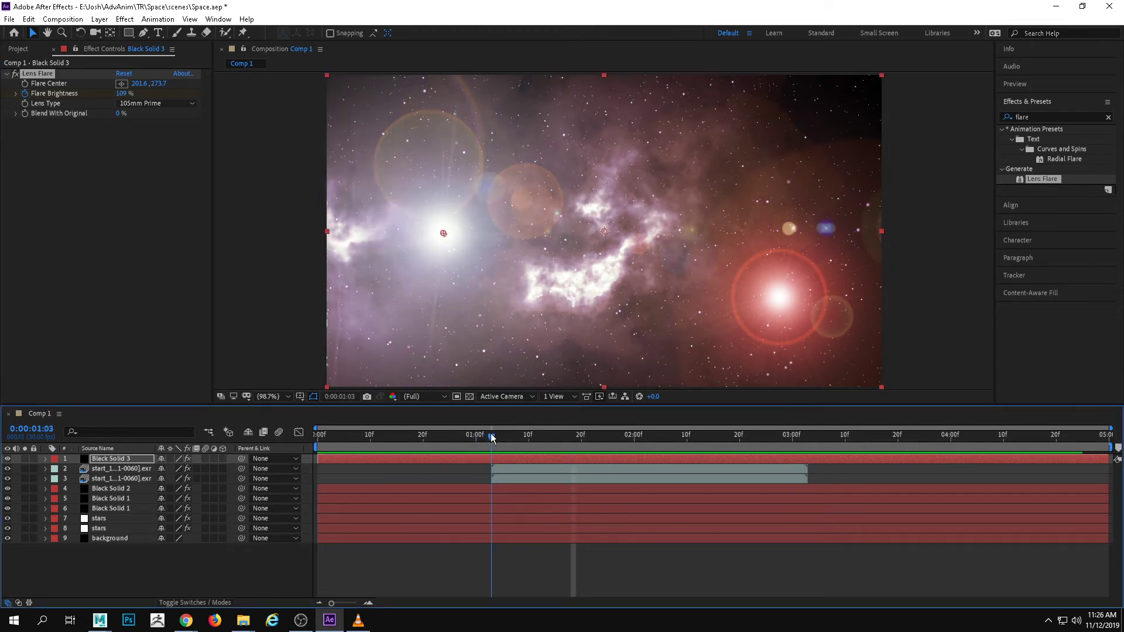
{"action": "left_click", "coordinate": [46, 459]}
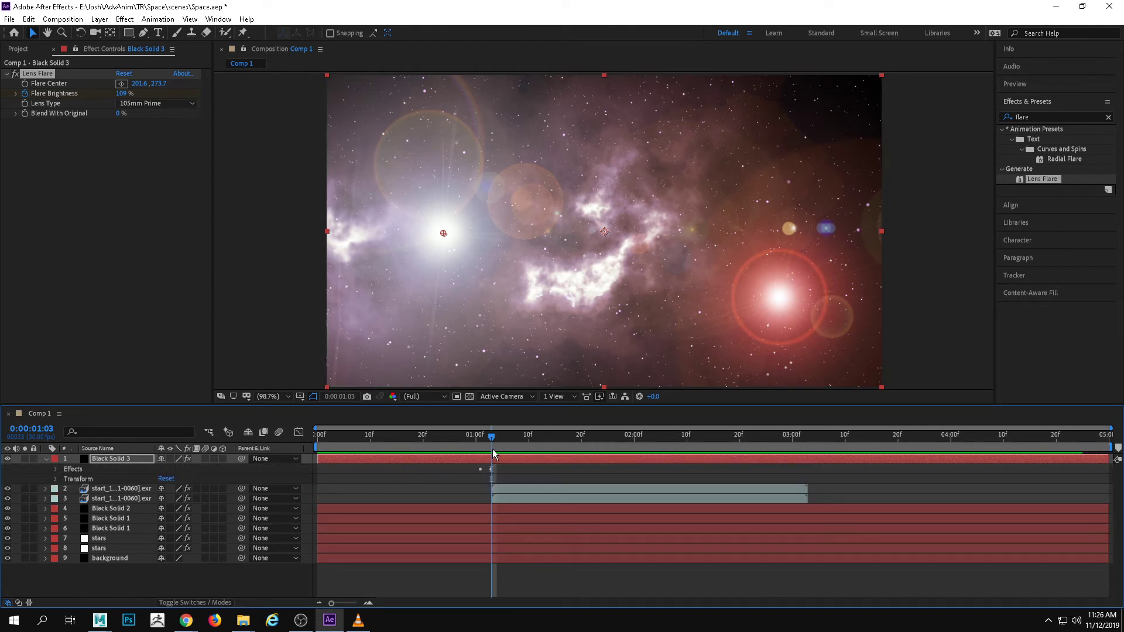
{"action": "left_click", "coordinate": [55, 470]}
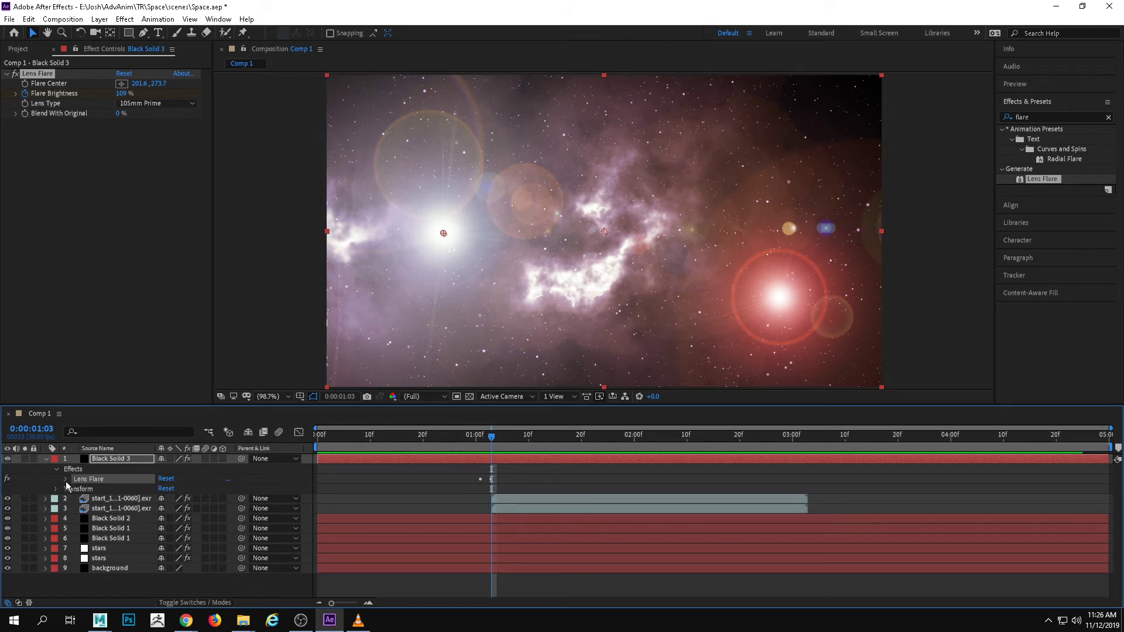
{"action": "left_click", "coordinate": [66, 479]}
Rename the Black Solid 3 layer to "wormhole", keeping the Comp 1 view displayed
{"action": "double_click", "coordinate": [133, 459]}
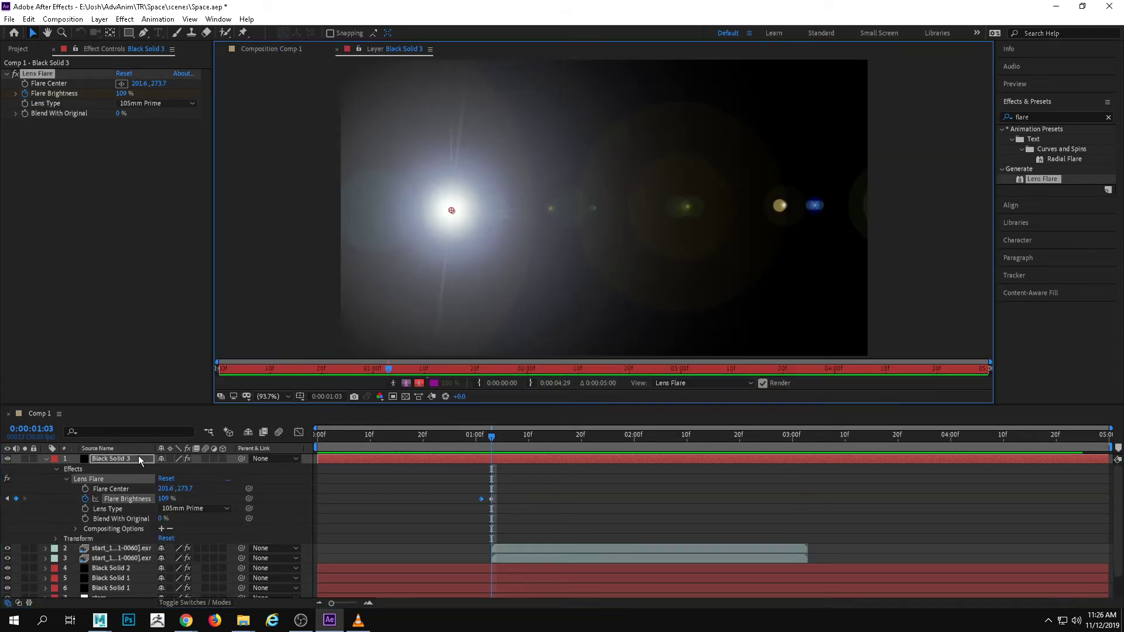
{"action": "left_click", "coordinate": [275, 49]}
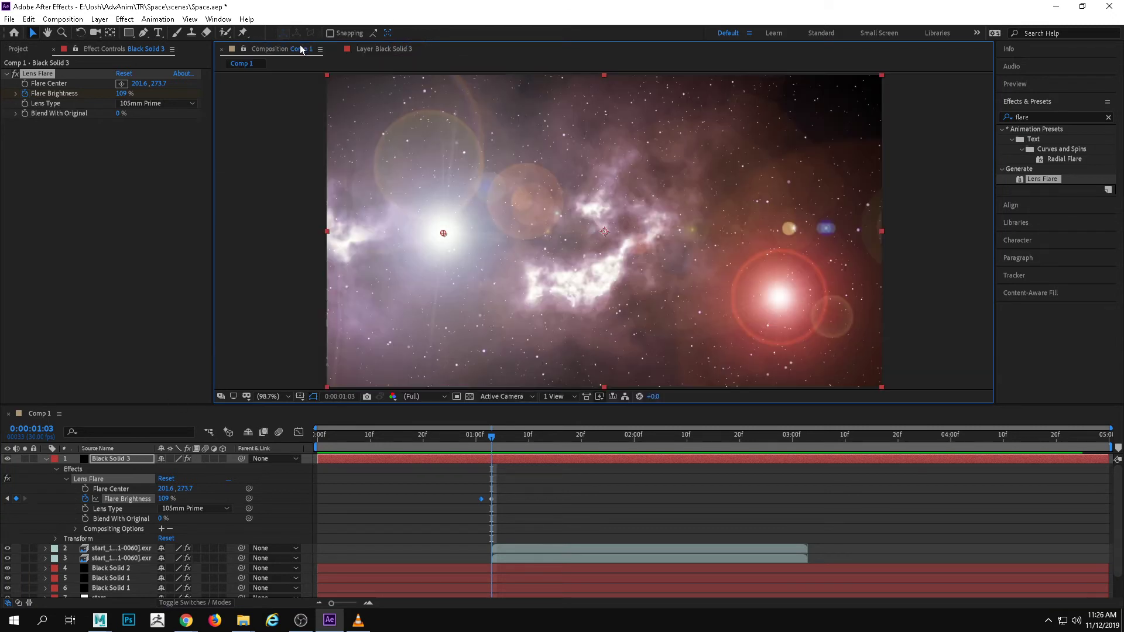
{"action": "right_click", "coordinate": [118, 452]}
{"action": "left_click", "coordinate": [107, 460]}
{"action": "right_click", "coordinate": [109, 460]}
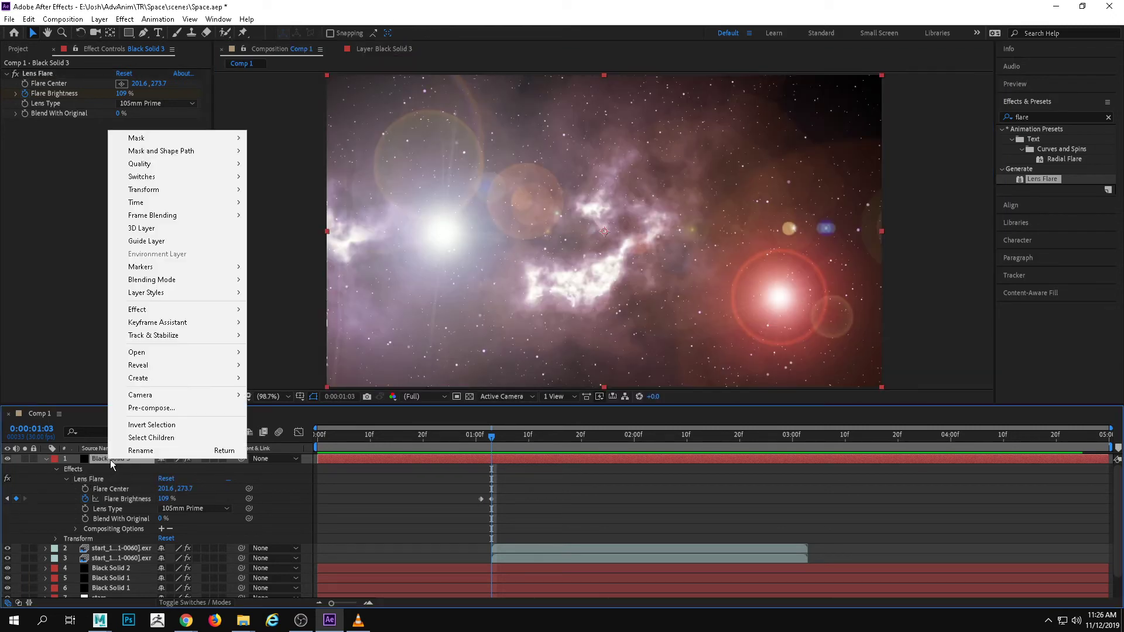
{"action": "left_click", "coordinate": [136, 450]}
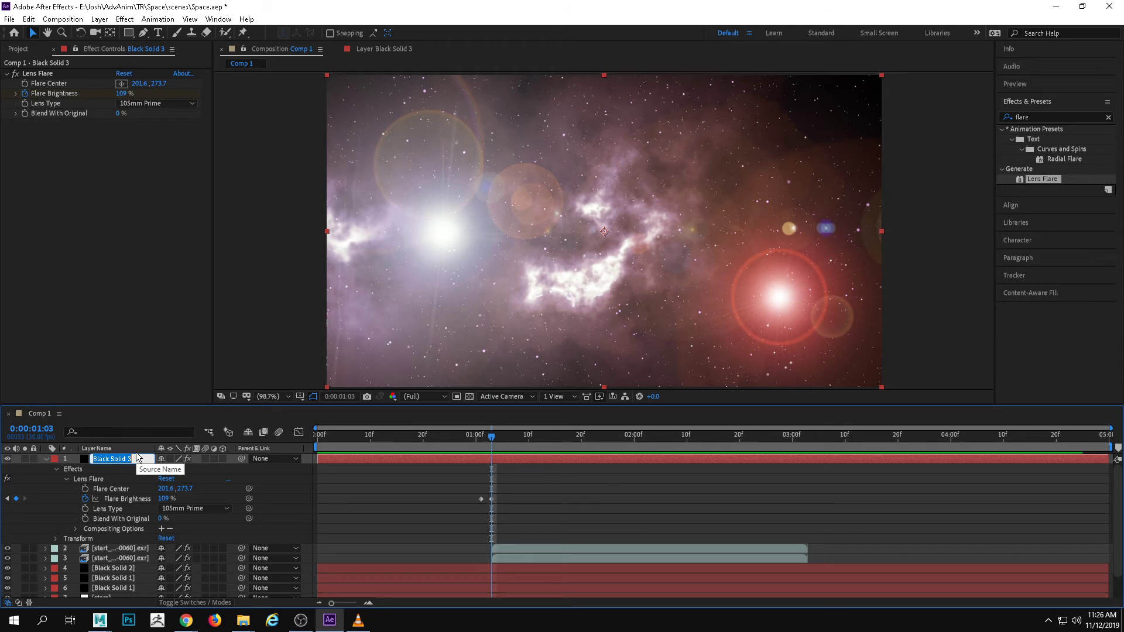
{"action": "type", "text": "wormhole"}
{"action": "key", "text": "Return"}
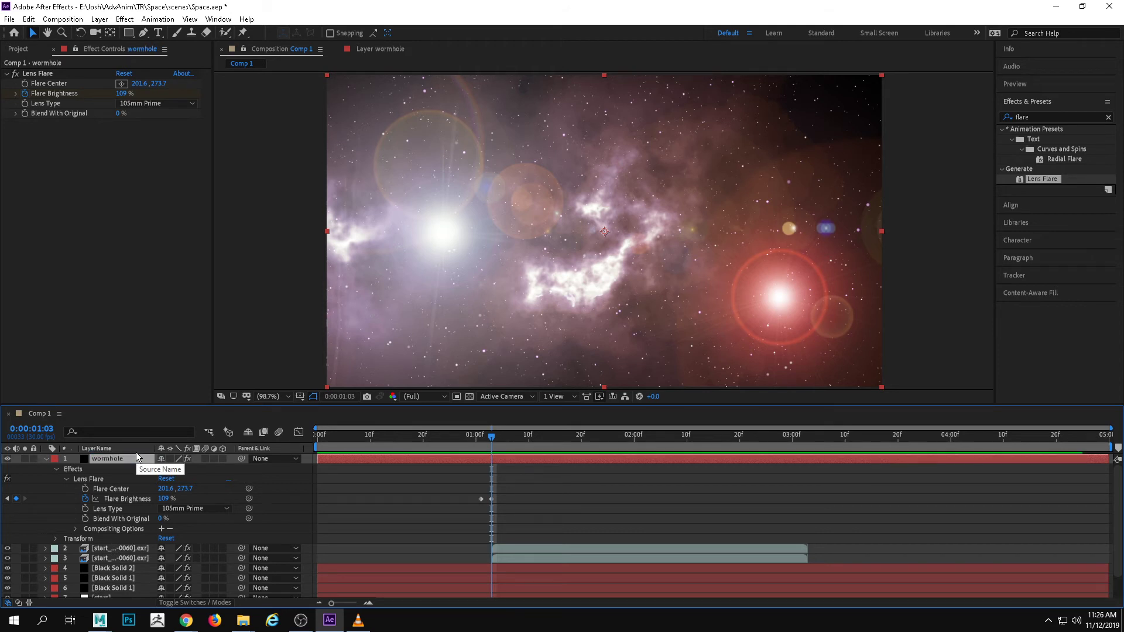
Move the wormhole layer's 0% Flare Brightness keyframe earlier, to about 0:00:00:26, and preview from the first frame
{"action": "key", "text": "Page_Up"}
{"action": "key", "text": "Page_Up"}
{"action": "key", "text": "Page_Up"}
{"action": "key", "text": "Page_Up"}
{"action": "key", "text": "Page_Up"}
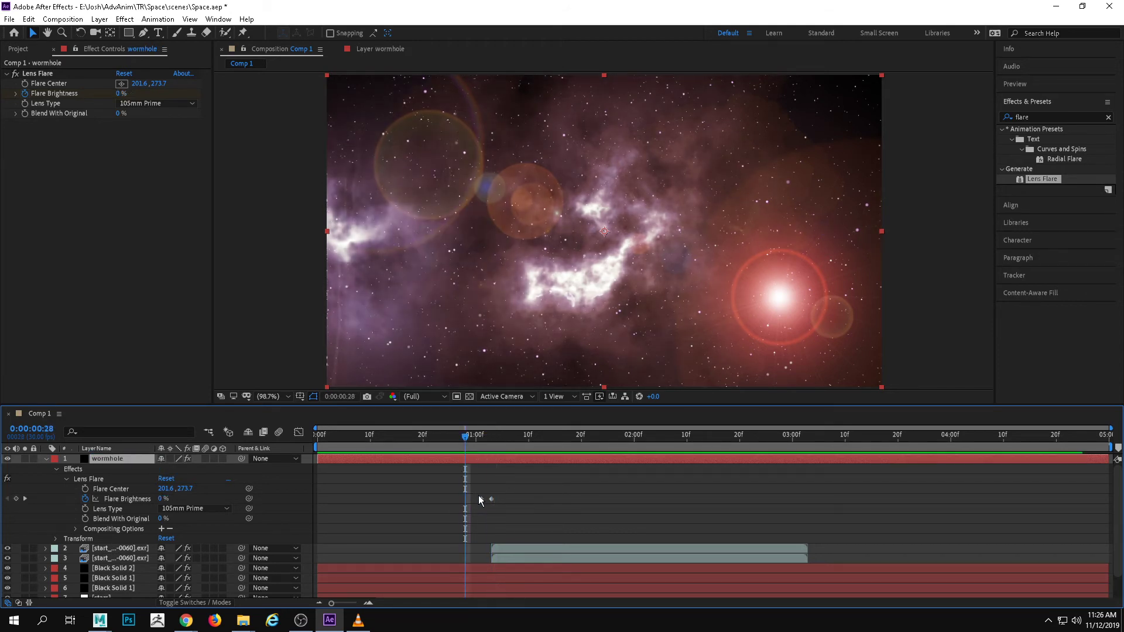
{"action": "left_click_drag", "start_coordinate": [480, 498], "coordinate": [465, 481]}
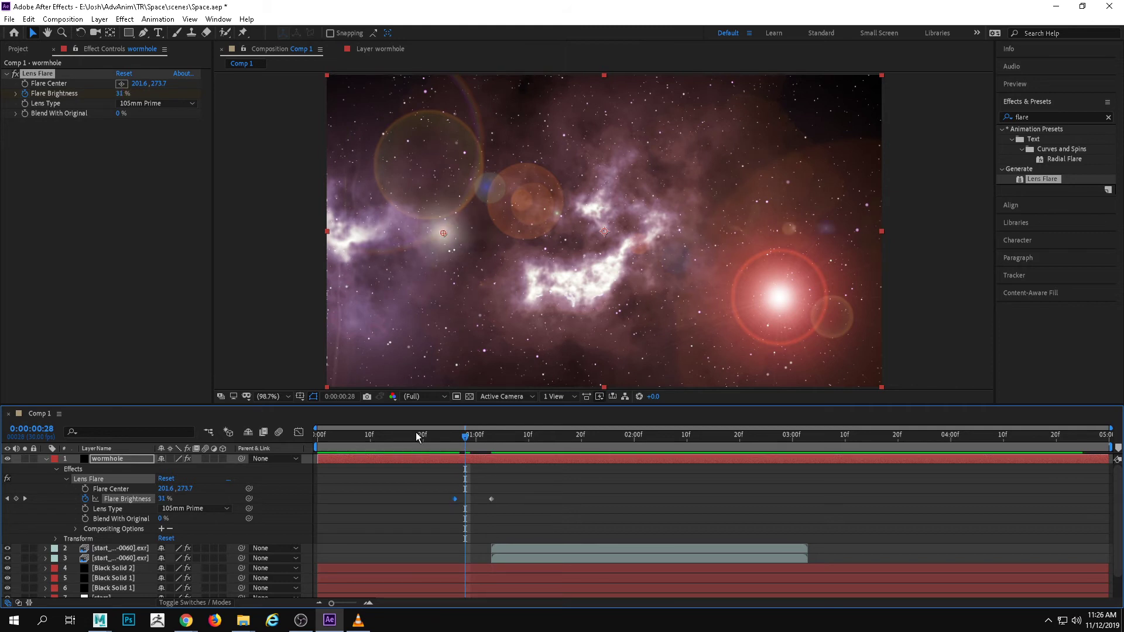
{"action": "key", "text": "Home"}
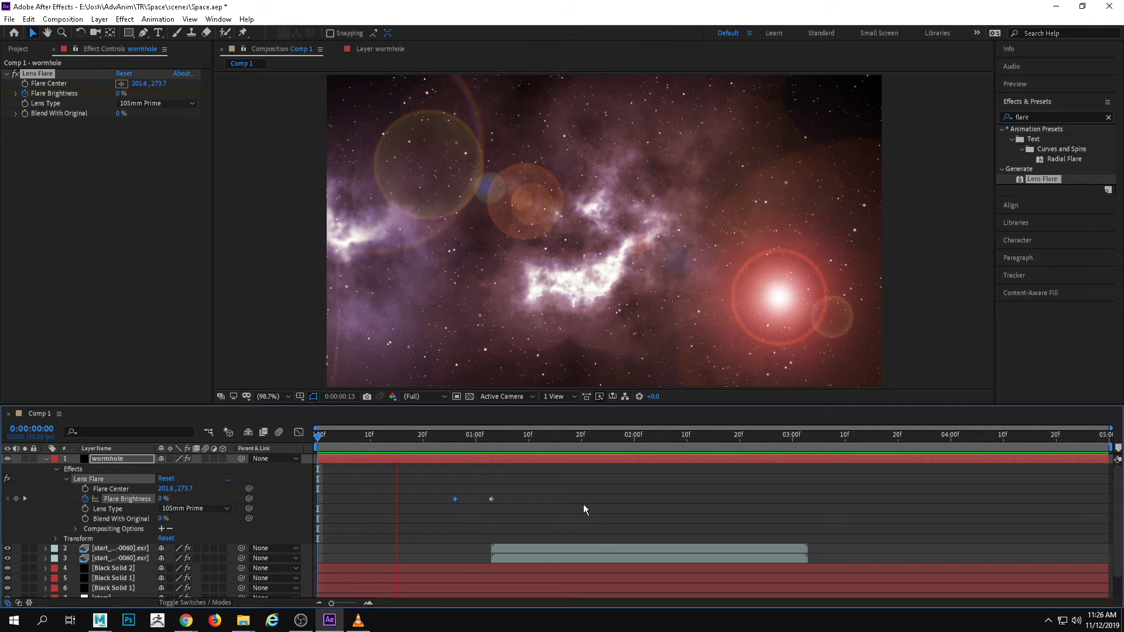
Keyframe the wormhole layer's Flare Brightness at 170% on 0:00:01:05 and 125% on 0:00:01:07
{"action": "key", "text": "space"}
{"action": "left_click_drag", "start_coordinate": [588, 451], "coordinate": [498, 458]}
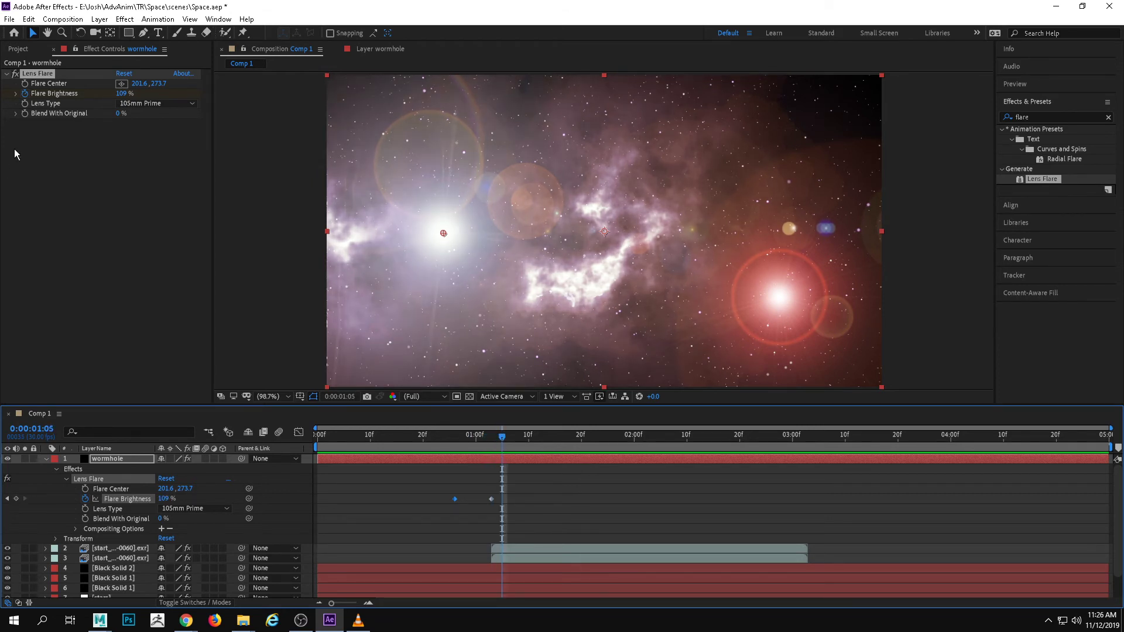
{"action": "left_click_drag", "start_coordinate": [121, 93], "coordinate": [158, 94]}
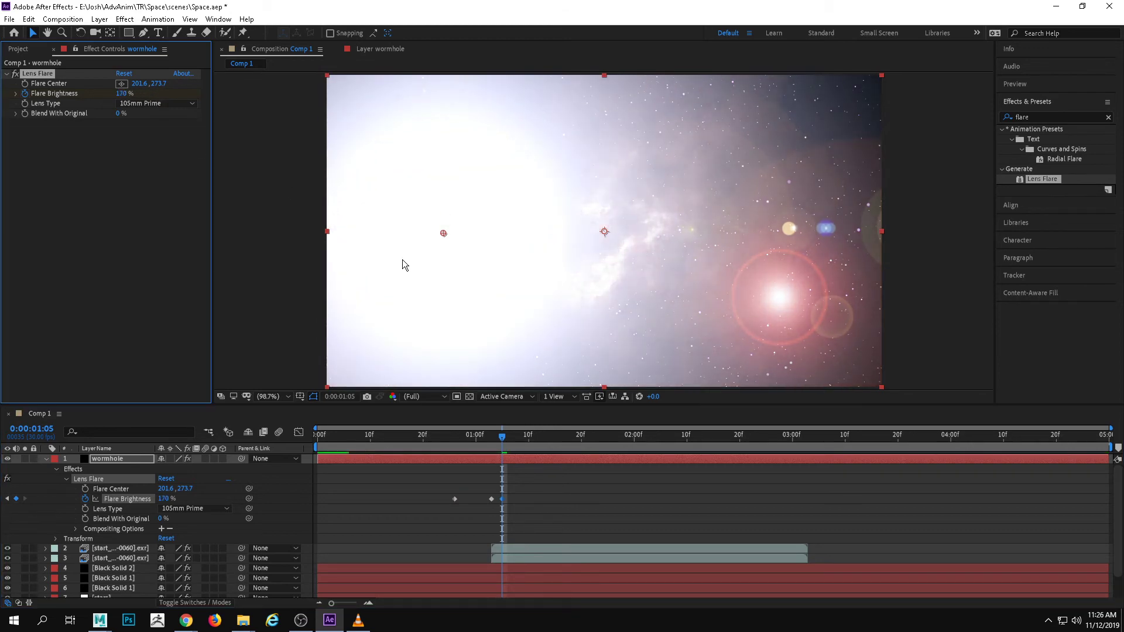
{"action": "mouse_move", "coordinate": [526, 435]}
{"action": "left_mouse_down"}
{"action": "mouse_move", "coordinate": [437, 437]}
{"action": "mouse_move", "coordinate": [510, 432]}
{"action": "left_mouse_up"}
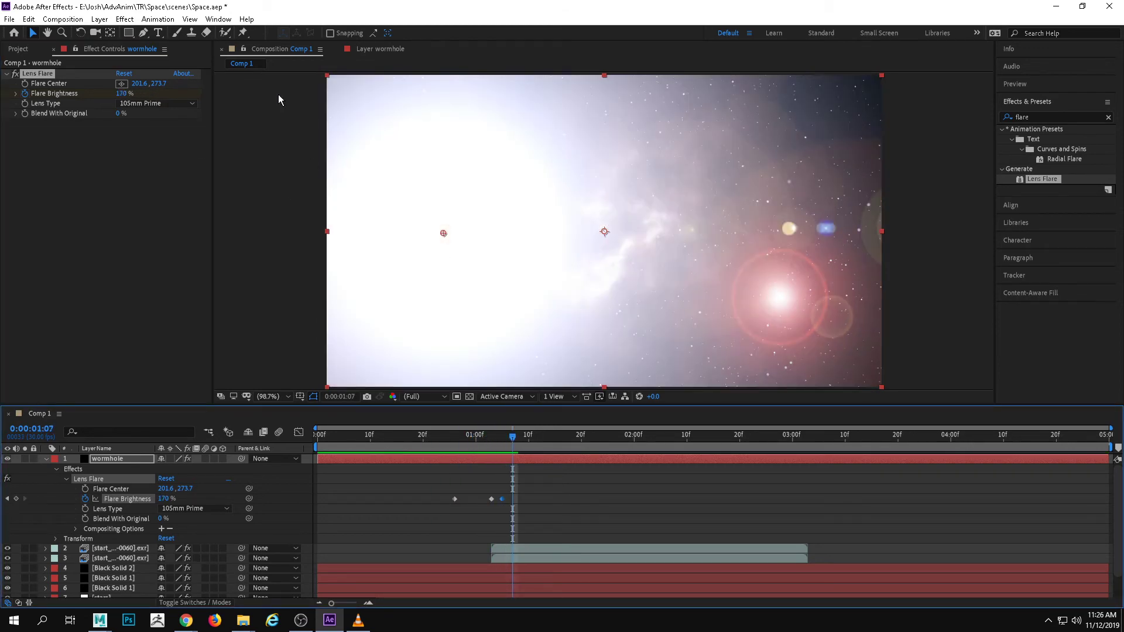
{"action": "left_click_drag", "start_coordinate": [123, 92], "coordinate": [97, 92]}
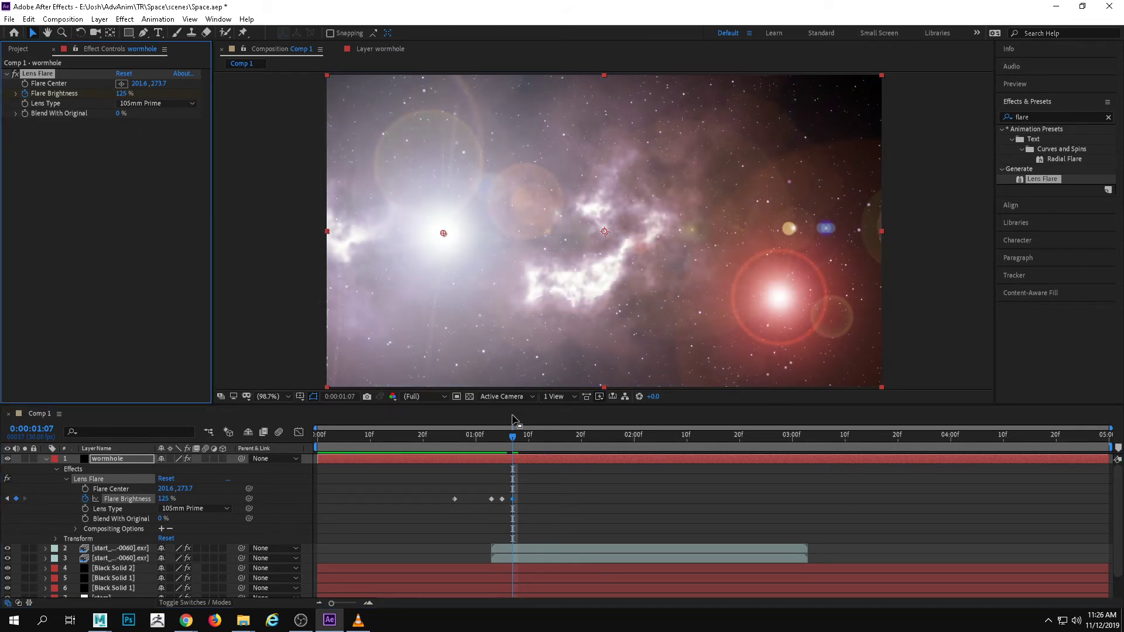
Add a 0% Flare Brightness keyframe to the wormhole layer at 0:00:01:14
{"action": "left_click_drag", "start_coordinate": [512, 438], "coordinate": [550, 437]}
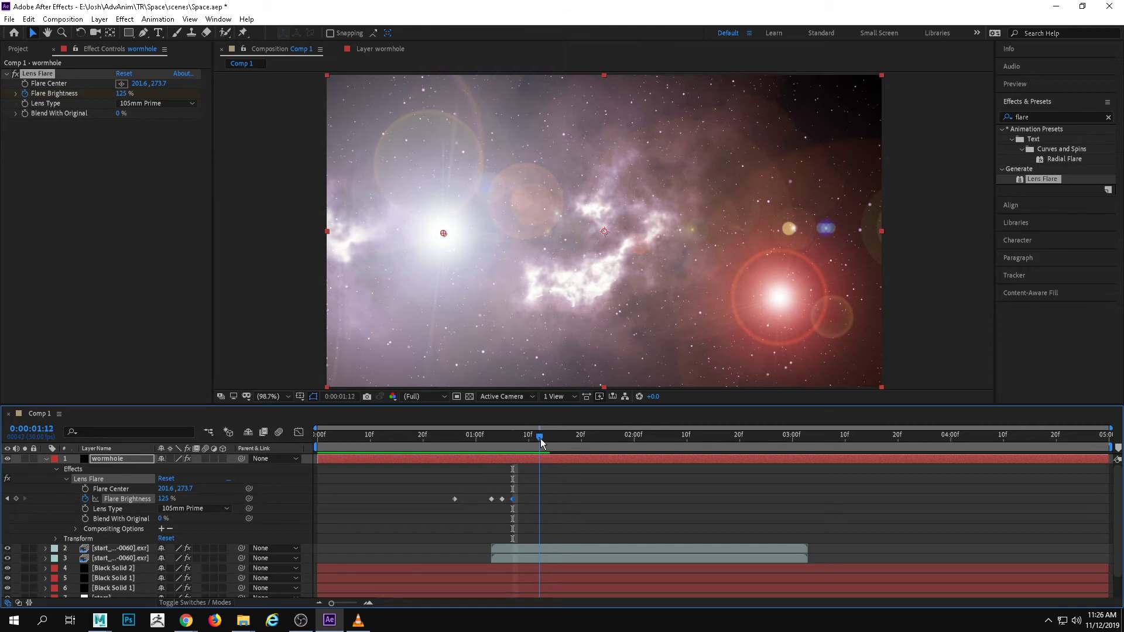
{"action": "left_click", "coordinate": [121, 93]}
{"action": "type", "text": "34"}
{"action": "key", "text": "Return"}
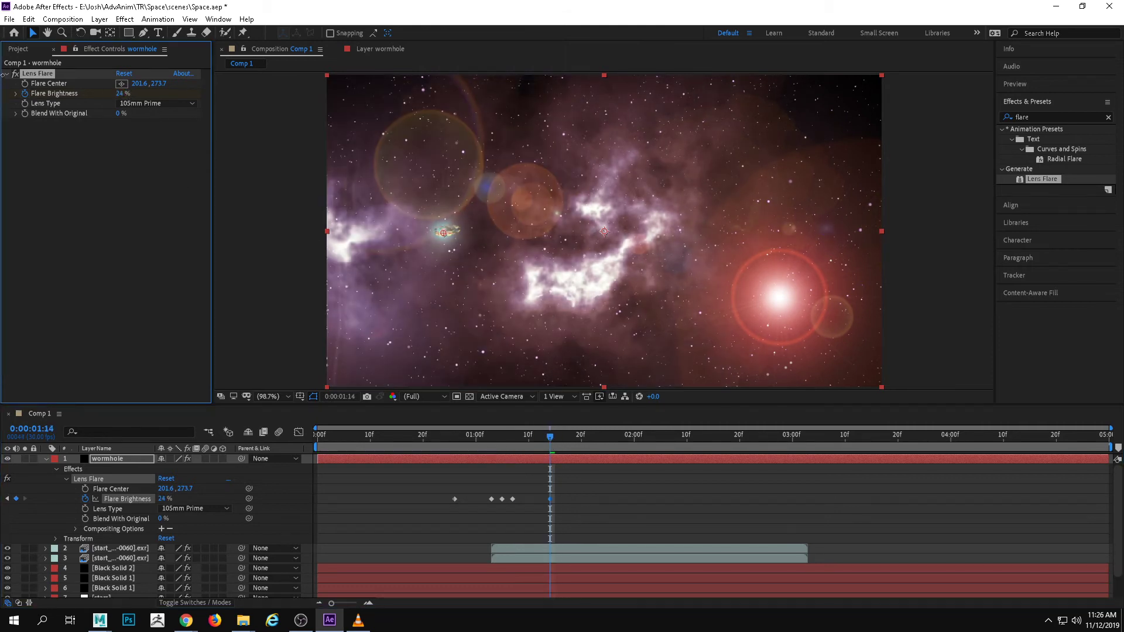
{"action": "left_click_drag", "start_coordinate": [120, 94], "coordinate": [24, 93]}
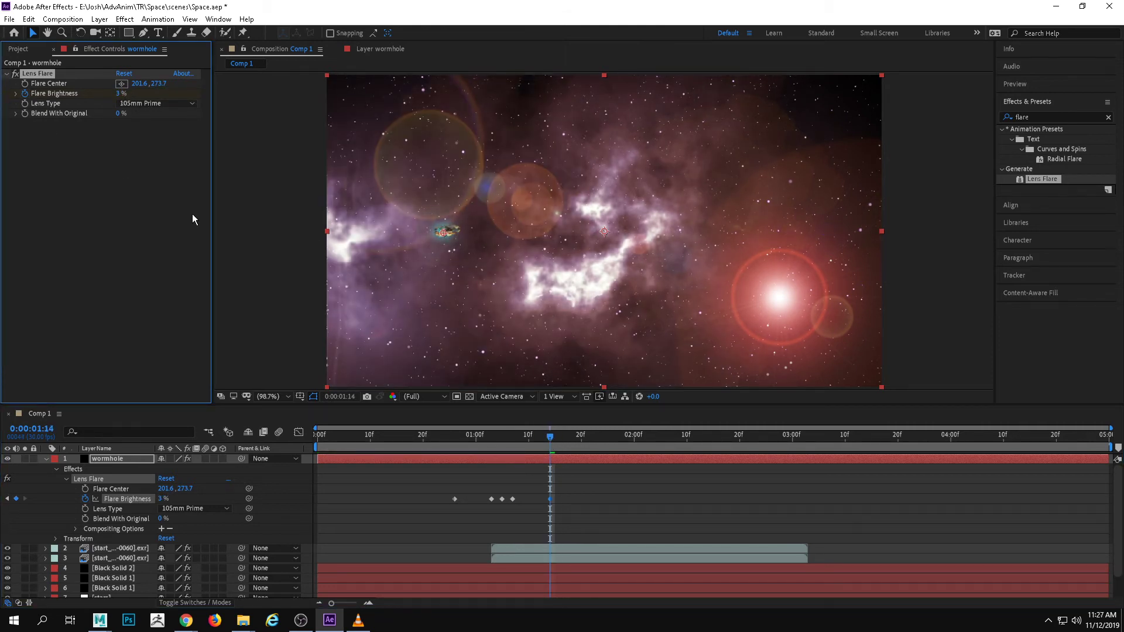
{"action": "left_click_drag", "start_coordinate": [120, 97], "coordinate": [69, 89]}
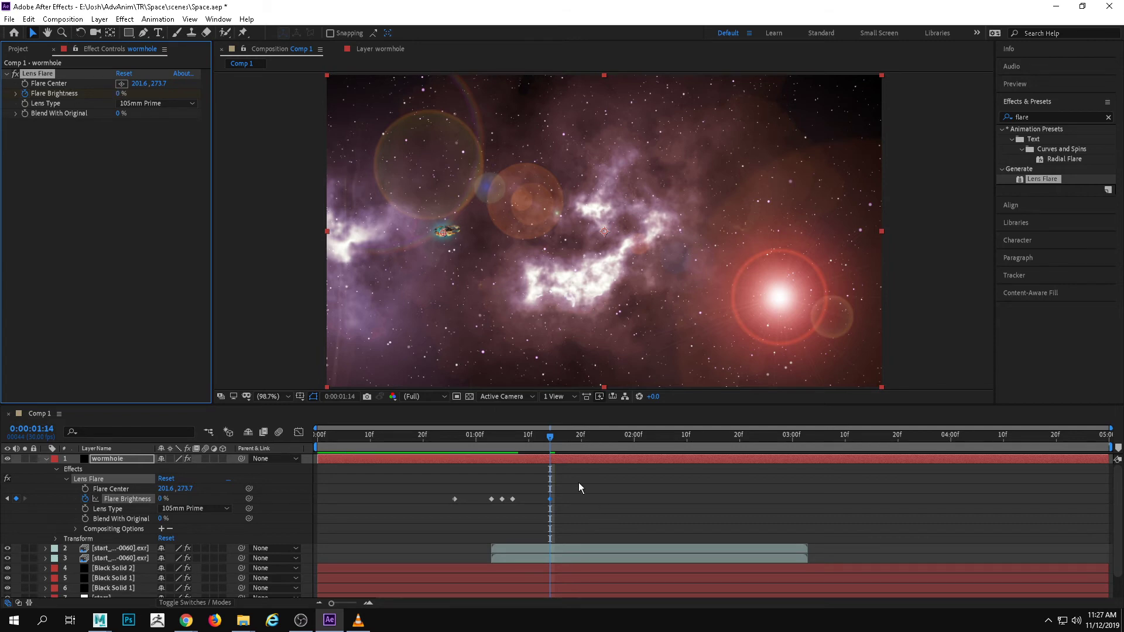
Preview the wormhole flare from the first frame and check how it peaks around 0:00:01:04
{"action": "left_click", "coordinate": [468, 431]}
{"action": "left_click_drag", "start_coordinate": [549, 439], "coordinate": [316, 442]}
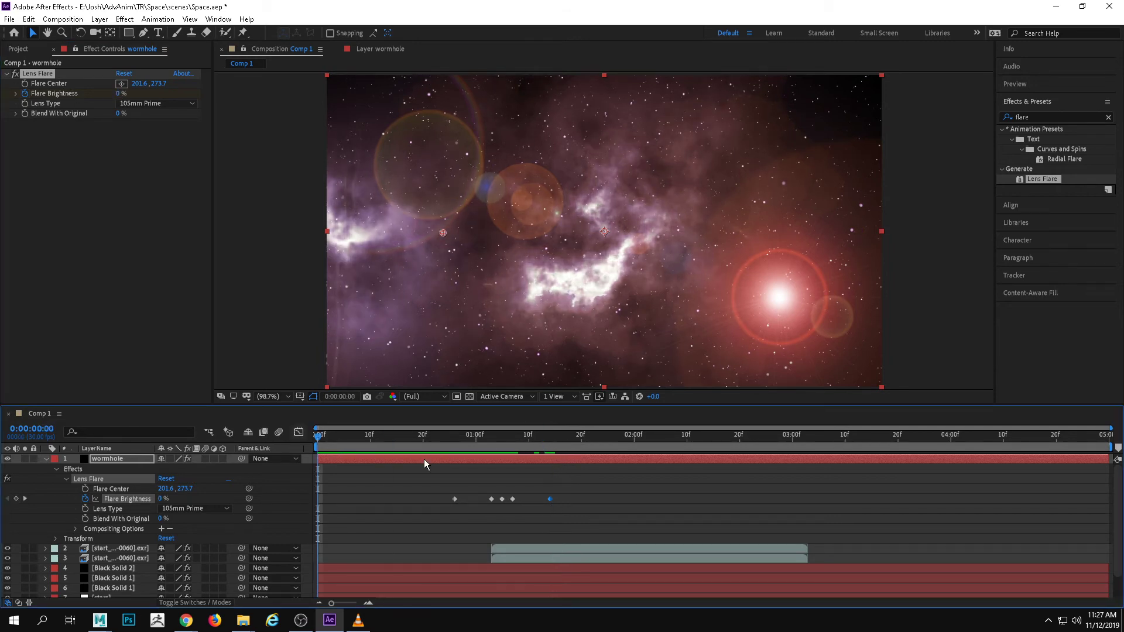
{"action": "key", "text": "space"}
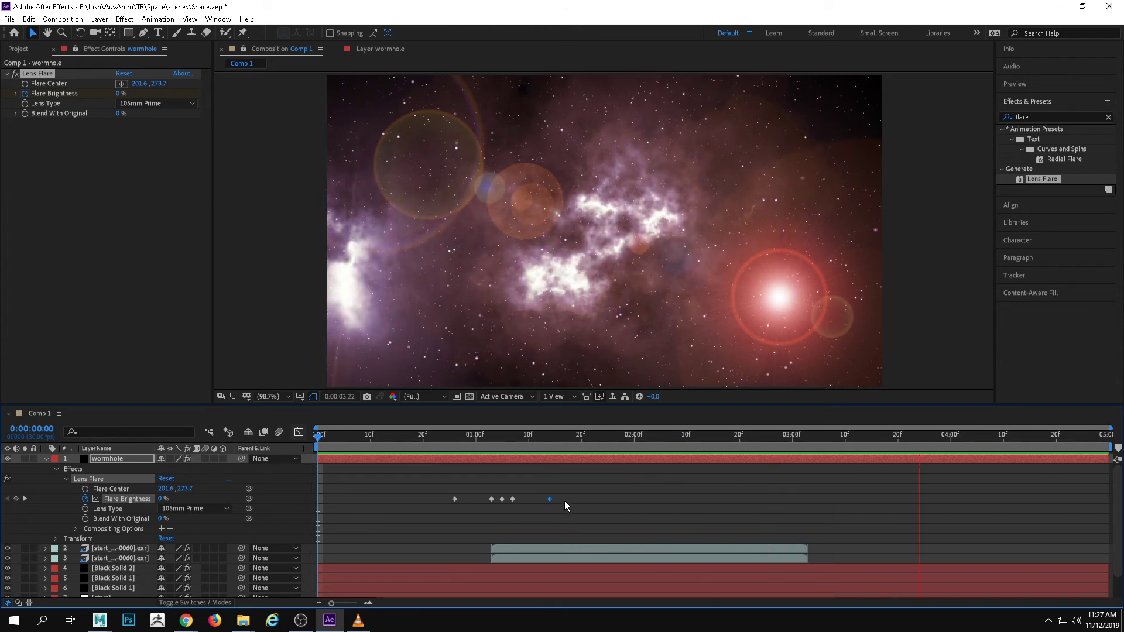
{"action": "key", "text": "Page_Up"}
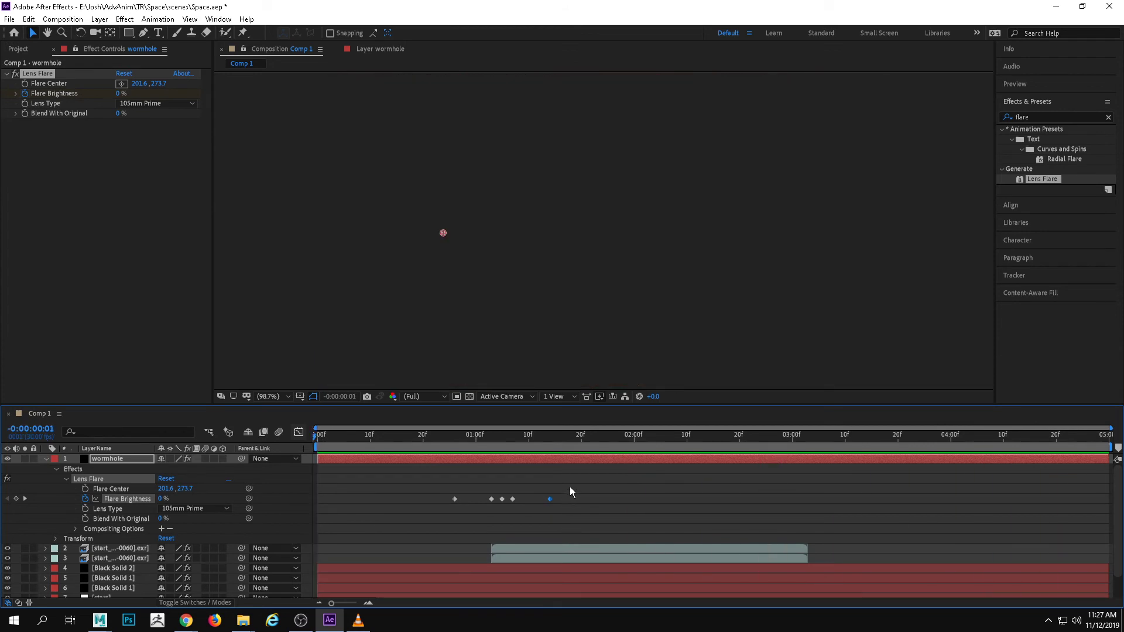
{"action": "left_click_drag", "start_coordinate": [507, 460], "coordinate": [497, 432]}
{"action": "left_click", "coordinate": [560, 436]}
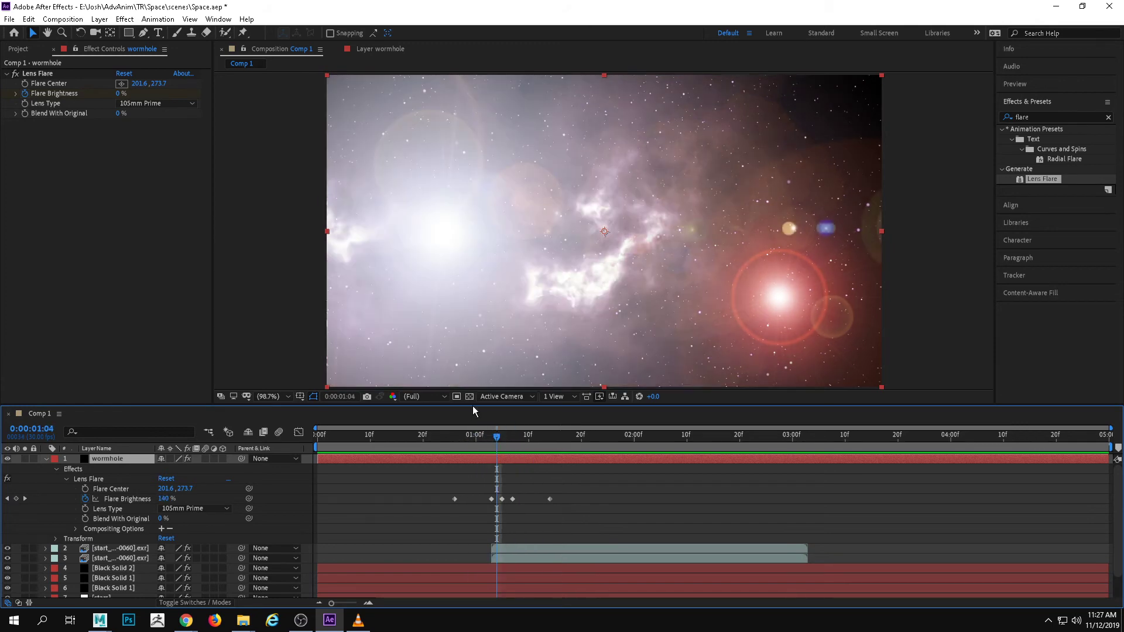
Expand the wormhole's Flare Brightness and Blend With Original sliders and return to 0:00:01:03
{"action": "left_click", "coordinate": [16, 94]}
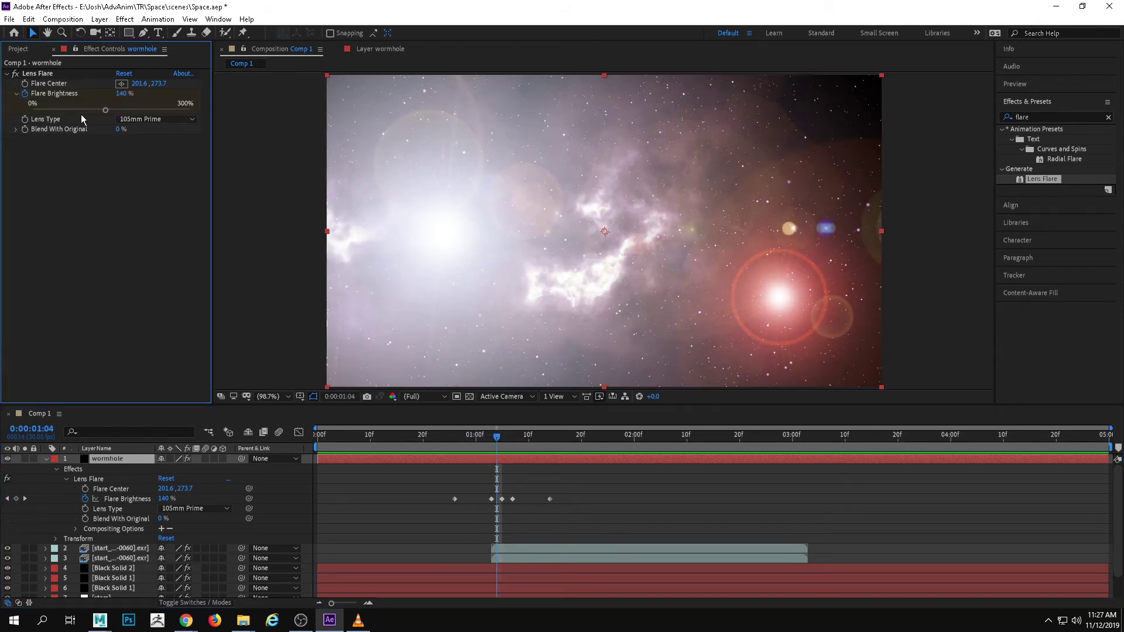
{"action": "left_click", "coordinate": [15, 130]}
{"action": "mouse_move", "coordinate": [500, 446]}
{"action": "left_mouse_down"}
{"action": "mouse_move", "coordinate": [489, 450]}
{"action": "mouse_move", "coordinate": [563, 444]}
{"action": "mouse_move", "coordinate": [494, 451]}
{"action": "left_mouse_up"}
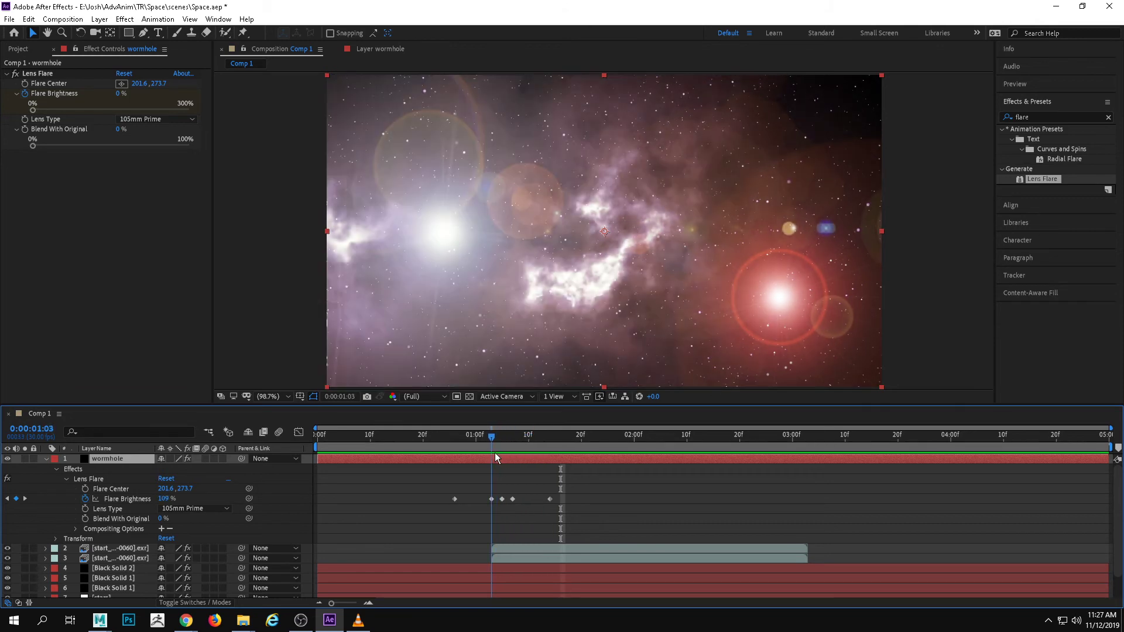
Collapse the wormhole layer and rename layer 3, the start_1 sequence with the blur and glow, to "shipglow"
{"action": "left_click", "coordinate": [46, 459]}
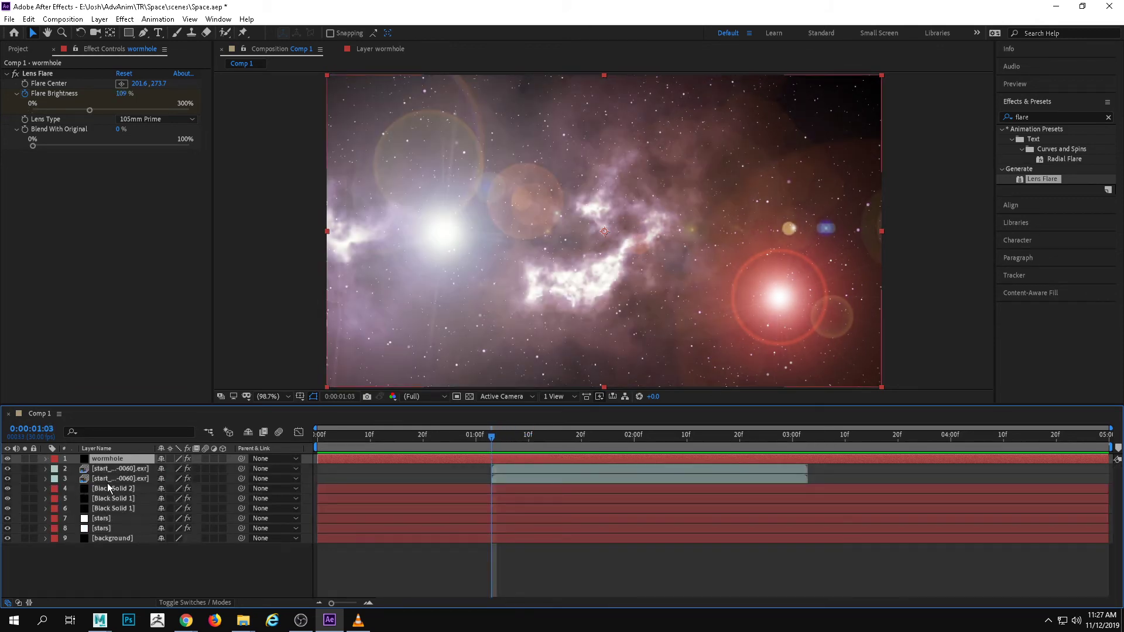
{"action": "right_click", "coordinate": [108, 478]}
{"action": "left_click", "coordinate": [146, 468]}
{"action": "type", "text": "shipglow"}
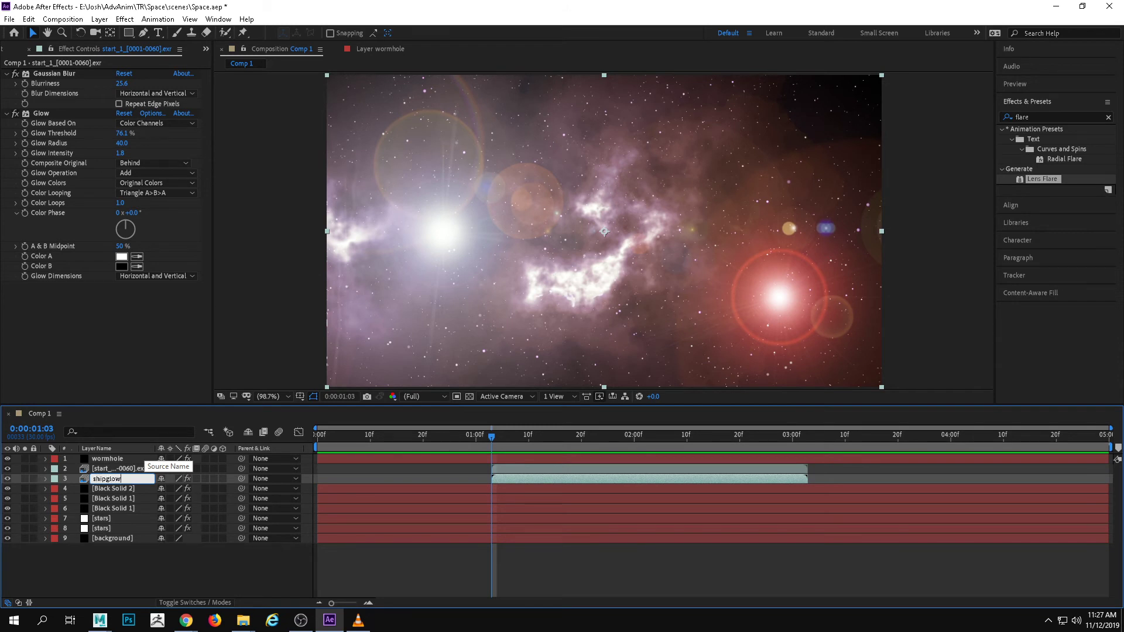
Rename layer 2, the start_1 sequence with the Curves effect, to "ship"
{"action": "right_click", "coordinate": [122, 467]}
{"action": "left_click", "coordinate": [157, 457]}
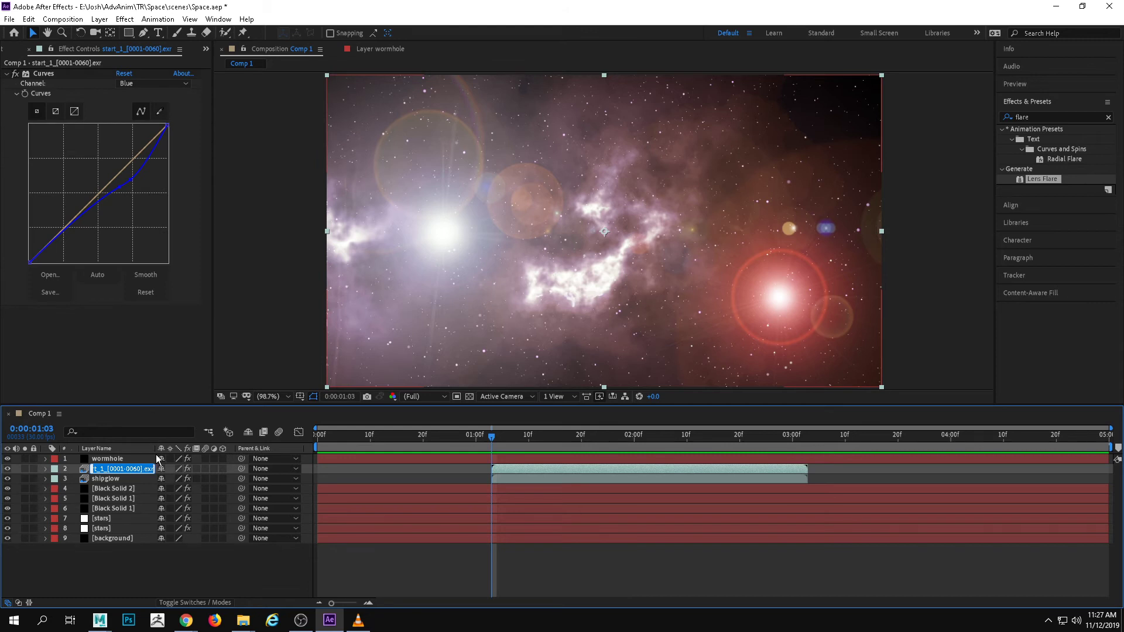
{"action": "type", "text": "ship"}
{"action": "key", "text": "Return"}
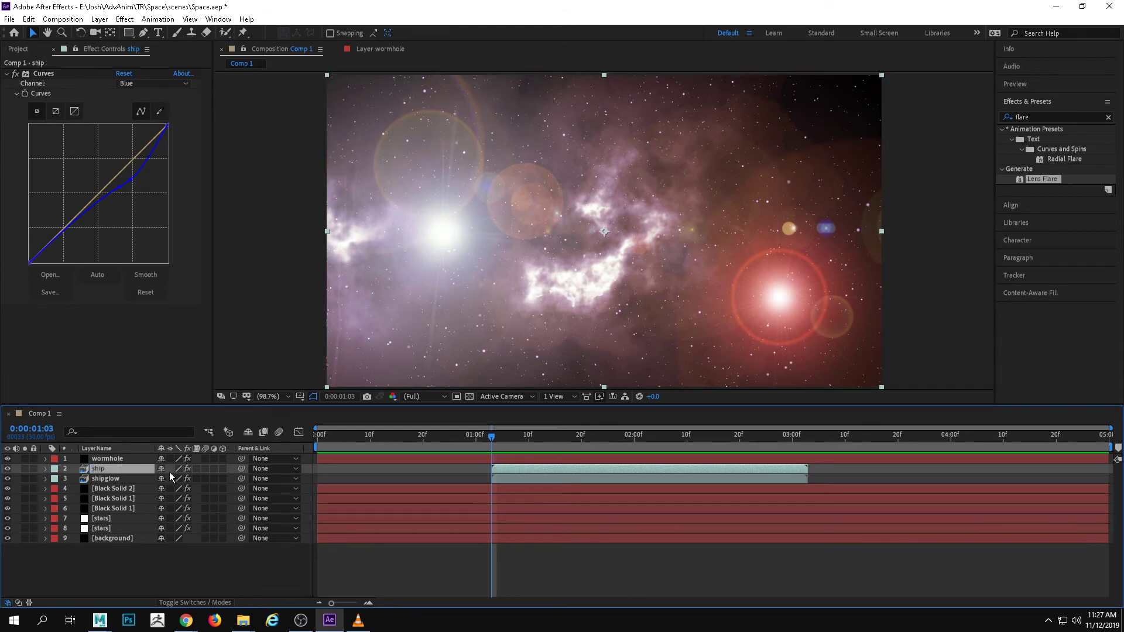
Enable keyframing for the shipglow layer's Glow Threshold, Glow Radius and Glow Intensity at 0:00:01:25, keeping their values
{"action": "left_click", "coordinate": [126, 478]}
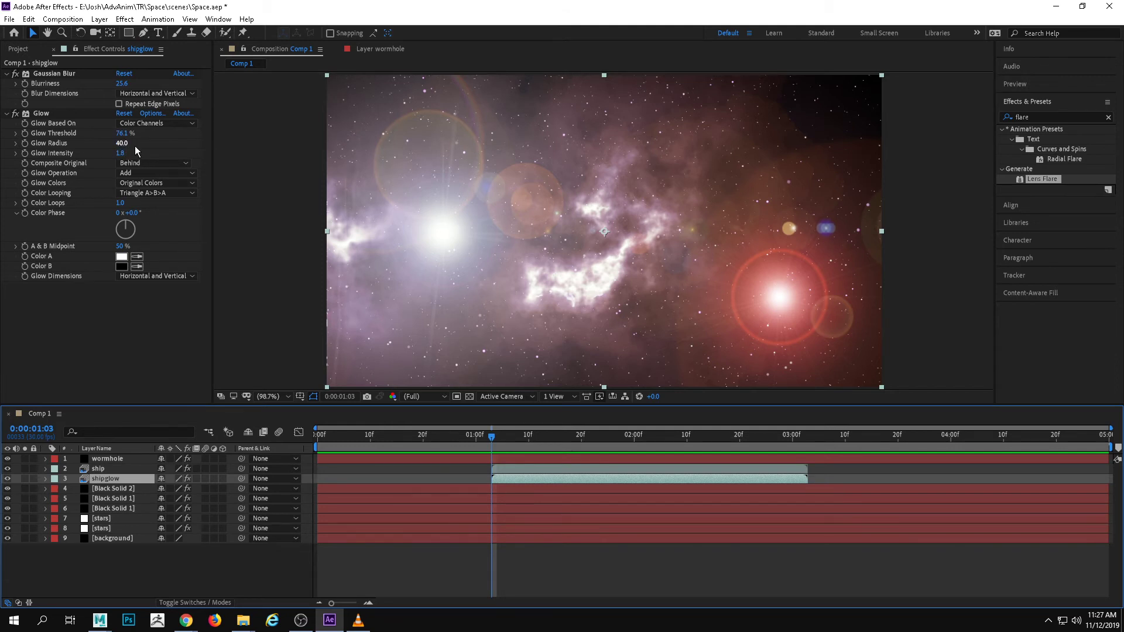
{"action": "key", "text": "space"}
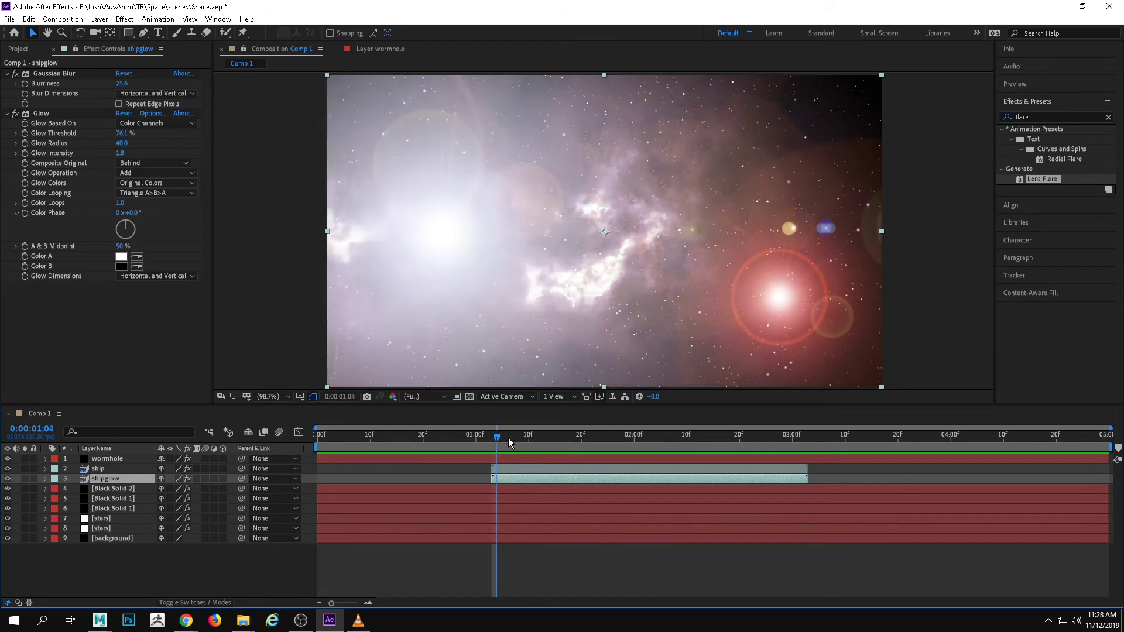
{"action": "left_click_drag", "start_coordinate": [718, 429], "coordinate": [607, 438]}
{"action": "left_click", "coordinate": [28, 142]}
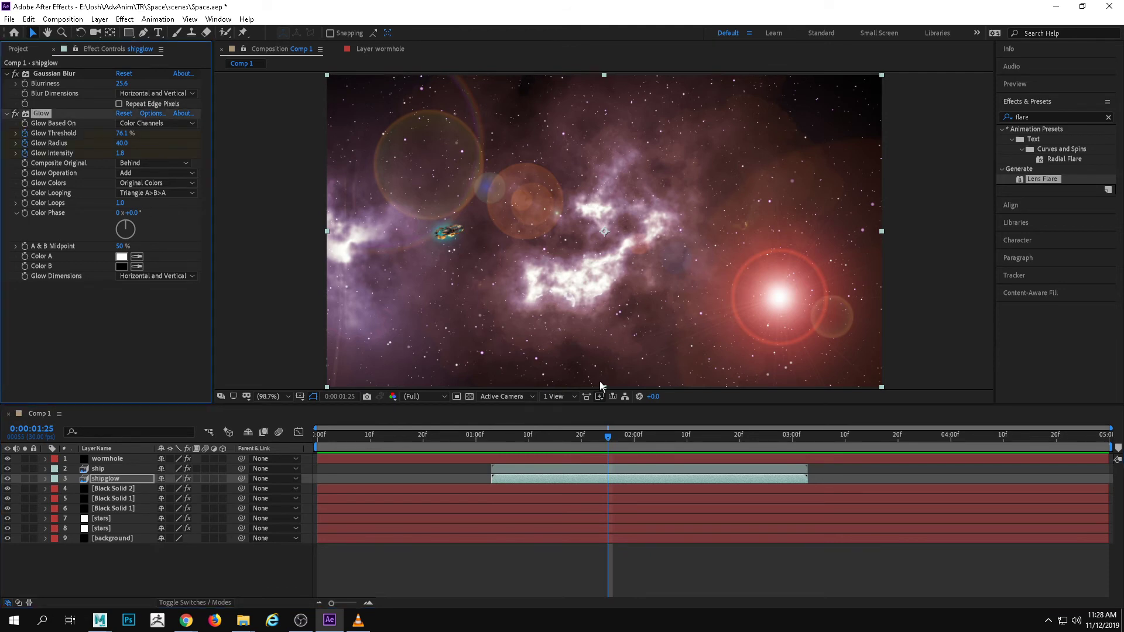
Keyframe shipglow's Glow at 0:00:01:03 with Threshold 0%, Radius 0 and Intensity 1.5
{"action": "left_click_drag", "start_coordinate": [603, 433], "coordinate": [492, 437]}
{"action": "left_click_drag", "start_coordinate": [125, 134], "coordinate": [48, 146]}
{"action": "left_click_drag", "start_coordinate": [121, 153], "coordinate": [100, 151]}
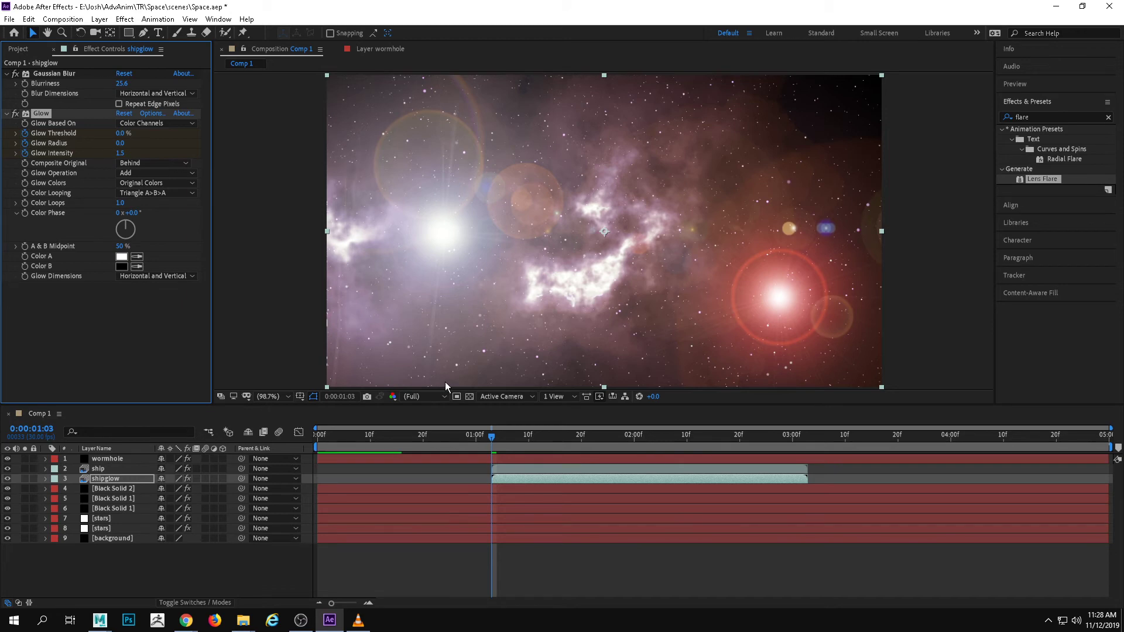
Preview the ship's glow build-up, scrub through it, and reveal shipglow's effect keyframes in the timeline
{"action": "key", "text": "space"}
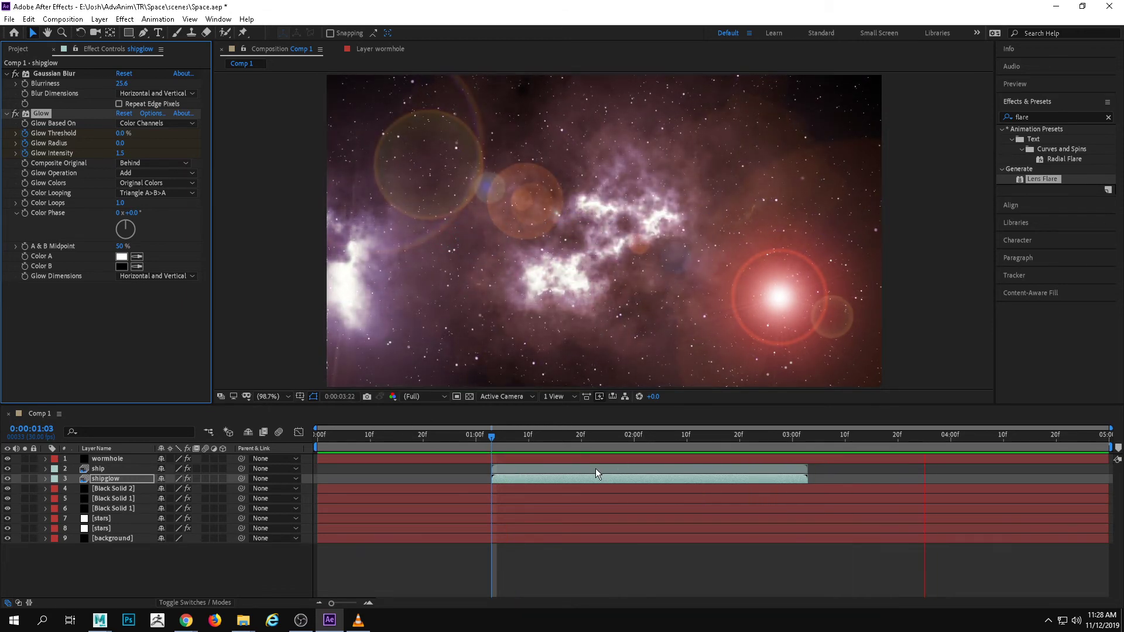
{"action": "left_click", "coordinate": [546, 434]}
{"action": "mouse_move", "coordinate": [548, 437]}
{"action": "left_mouse_down"}
{"action": "mouse_move", "coordinate": [501, 442]}
{"action": "mouse_move", "coordinate": [559, 444]}
{"action": "left_mouse_up"}
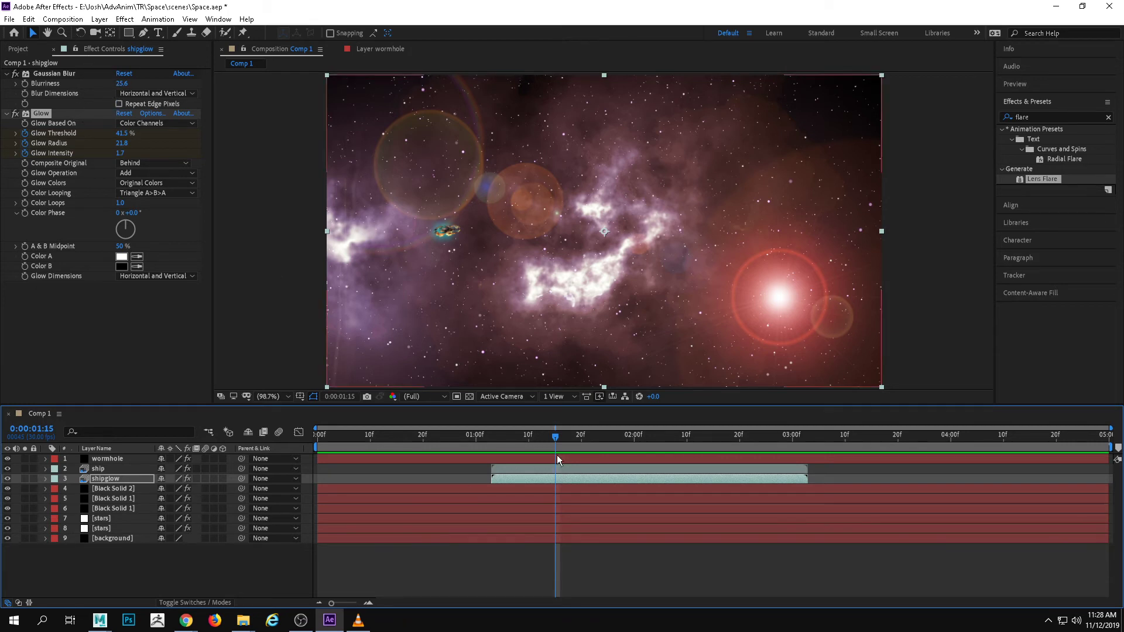
{"action": "left_click_drag", "start_coordinate": [553, 442], "coordinate": [639, 438]}
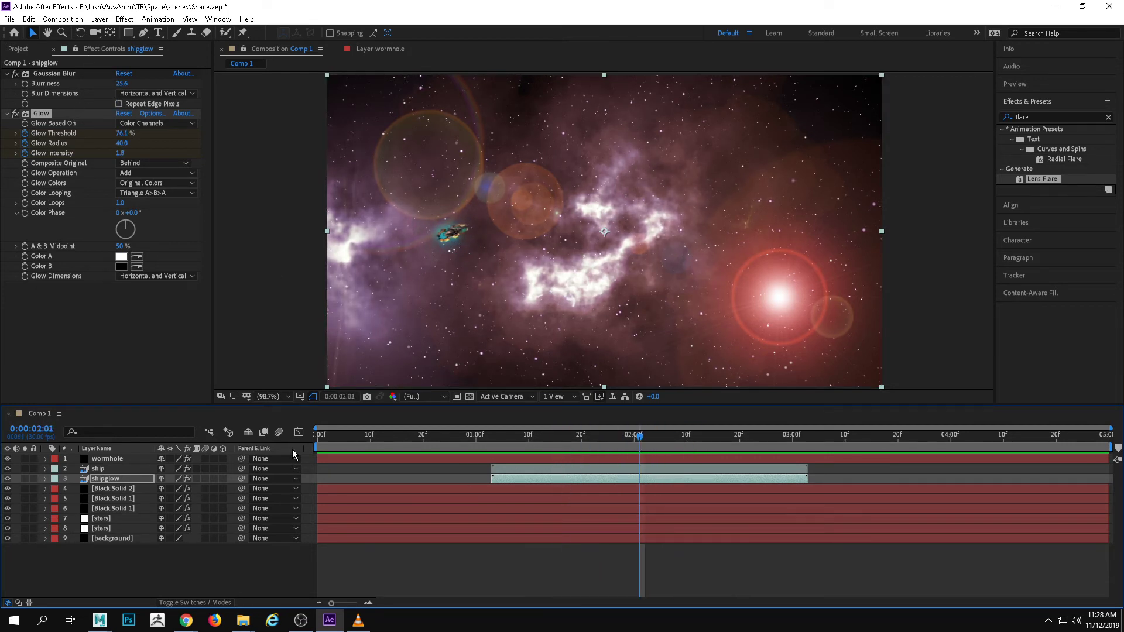
{"action": "left_click", "coordinate": [44, 478]}
{"action": "left_click", "coordinate": [56, 489]}
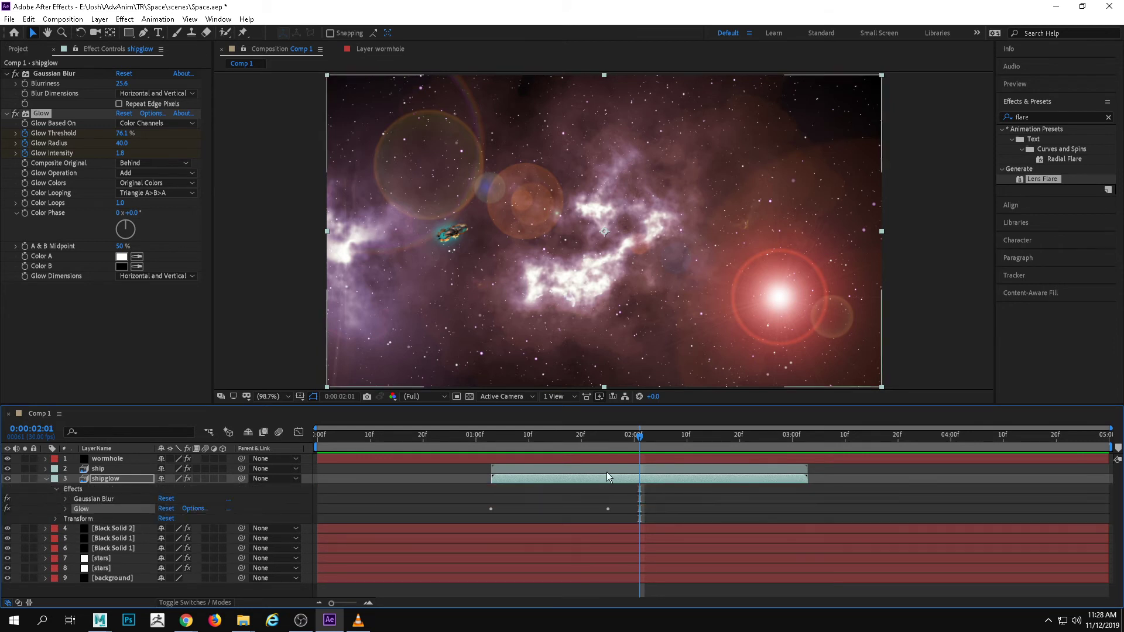
Animate shipglow's Gaussian Blur Blurriness by keyframing its existing value at 0:00:01:25 and 0 at 0:00:01:03
{"action": "left_click_drag", "start_coordinate": [640, 439], "coordinate": [608, 446]}
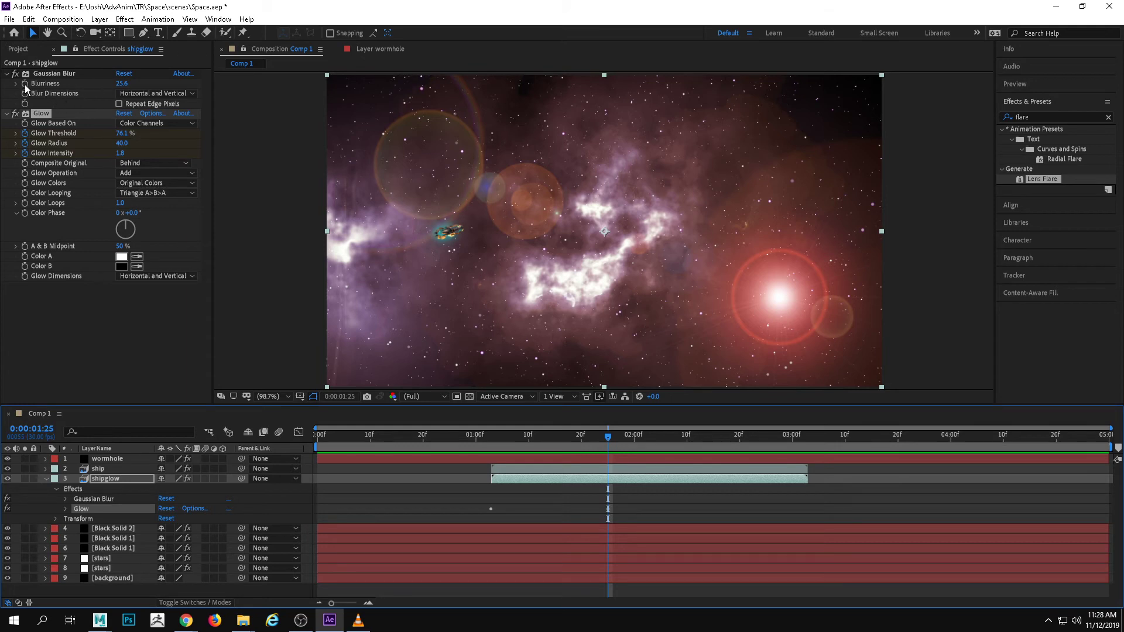
{"action": "left_click", "coordinate": [54, 73]}
{"action": "left_click_drag", "start_coordinate": [599, 441], "coordinate": [493, 452]}
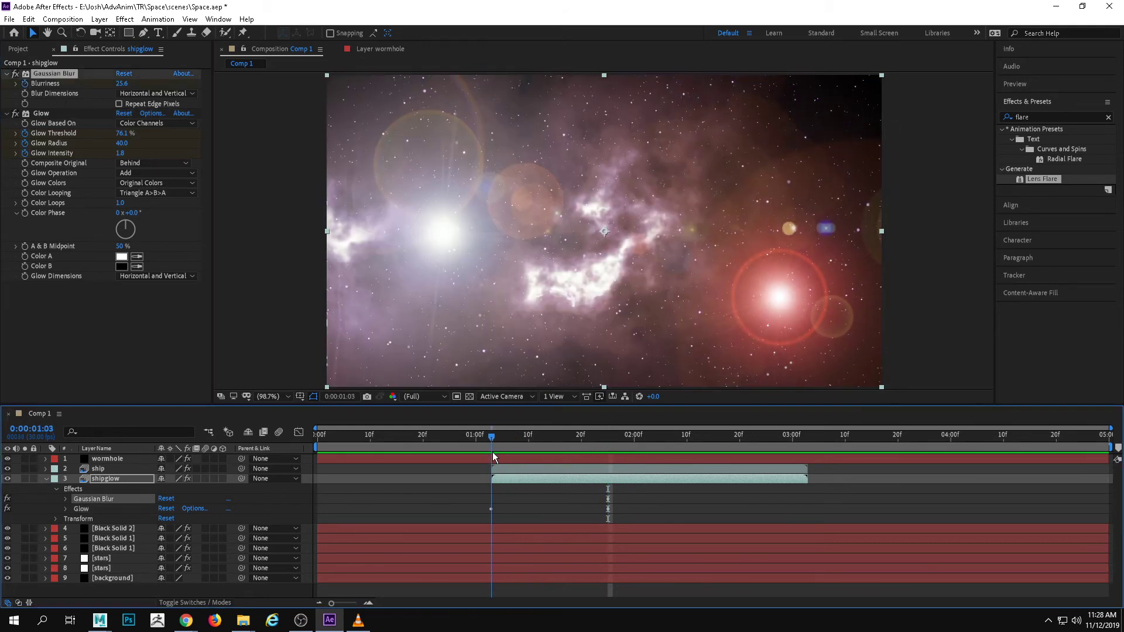
{"action": "left_click_drag", "start_coordinate": [124, 86], "coordinate": [2, 92]}
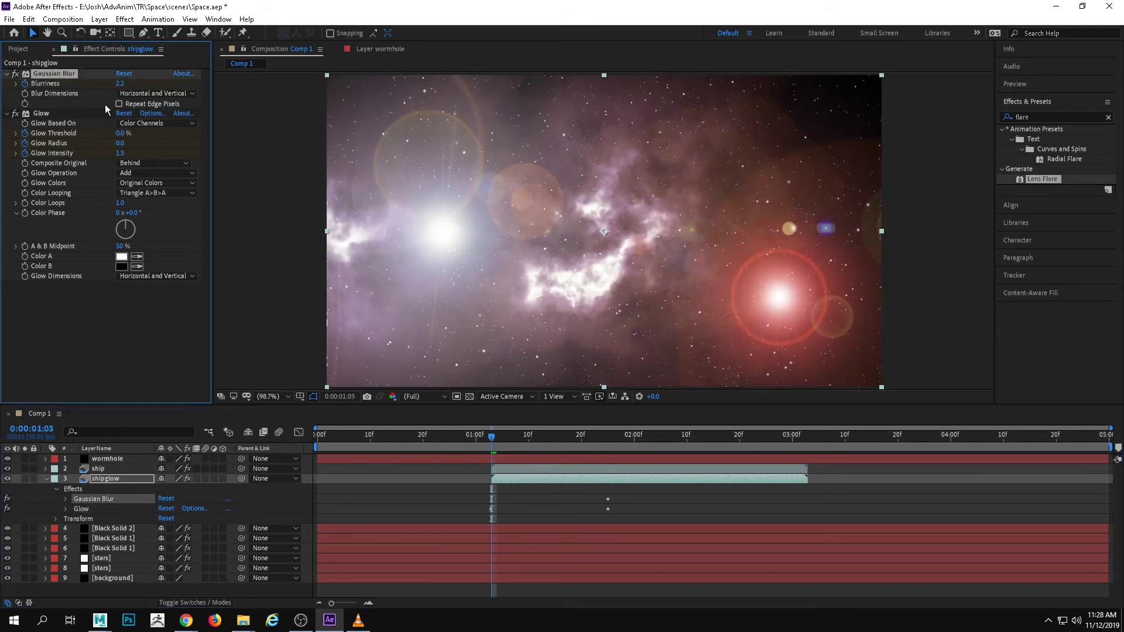
{"action": "left_click_drag", "start_coordinate": [120, 83], "coordinate": [65, 89]}
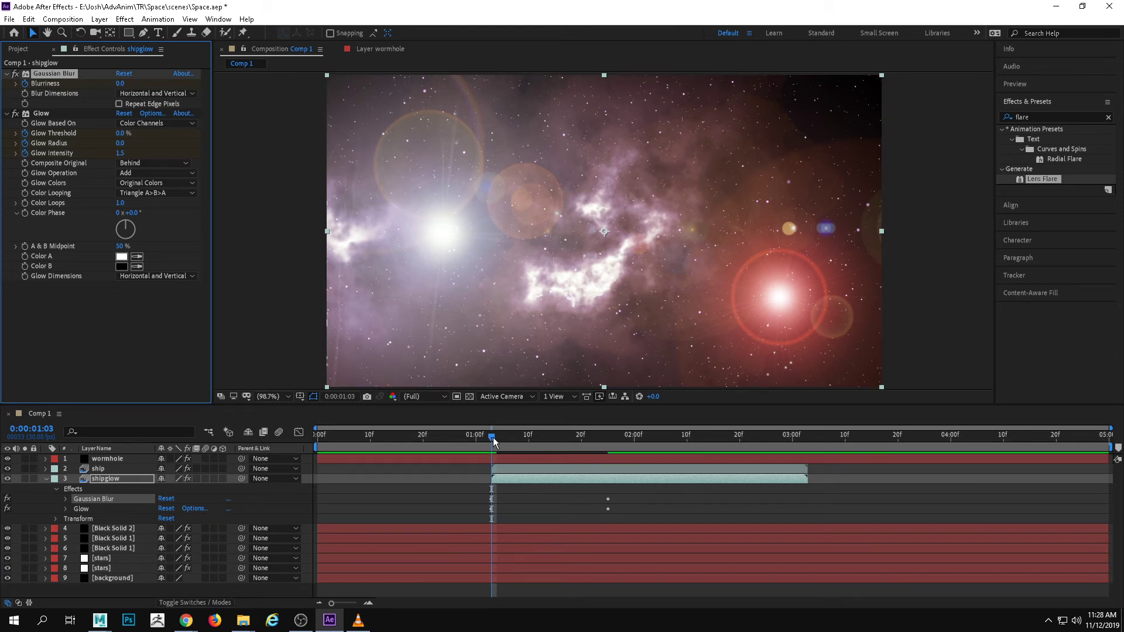
Keyframe shipglow's Opacity at 100% at 0:00:01:25 and 73% at 0:00:01:03
{"action": "mouse_move", "coordinate": [493, 437]}
{"action": "left_mouse_down"}
{"action": "mouse_move", "coordinate": [719, 439]}
{"action": "mouse_move", "coordinate": [544, 440]}
{"action": "mouse_move", "coordinate": [575, 461]}
{"action": "mouse_move", "coordinate": [685, 448]}
{"action": "mouse_move", "coordinate": [609, 451]}
{"action": "left_mouse_up"}
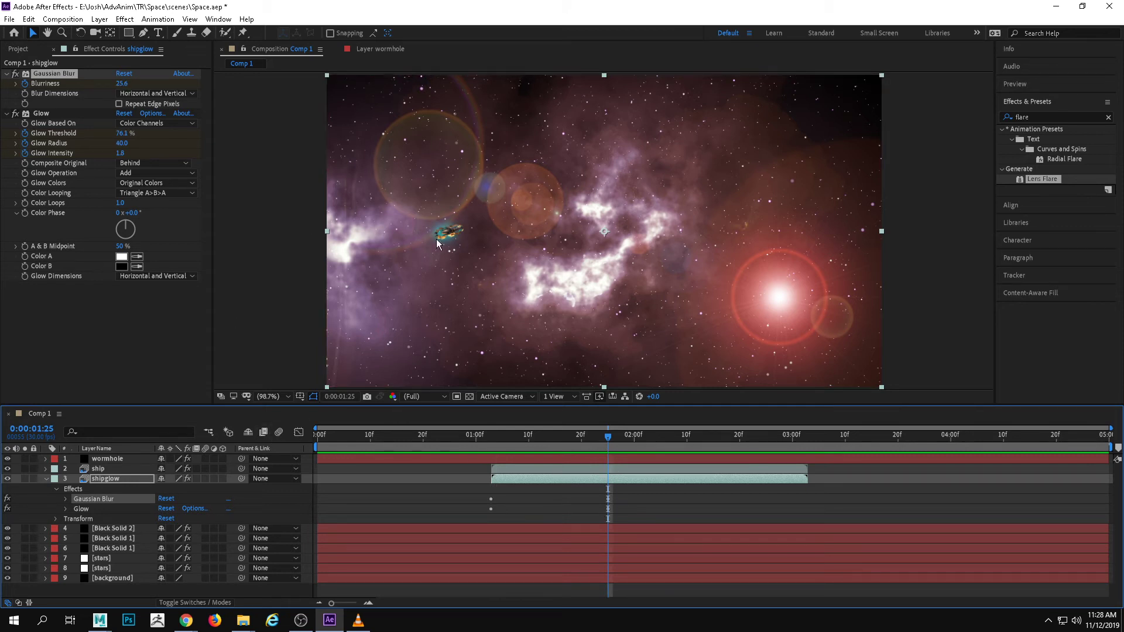
{"action": "left_click", "coordinate": [57, 517]}
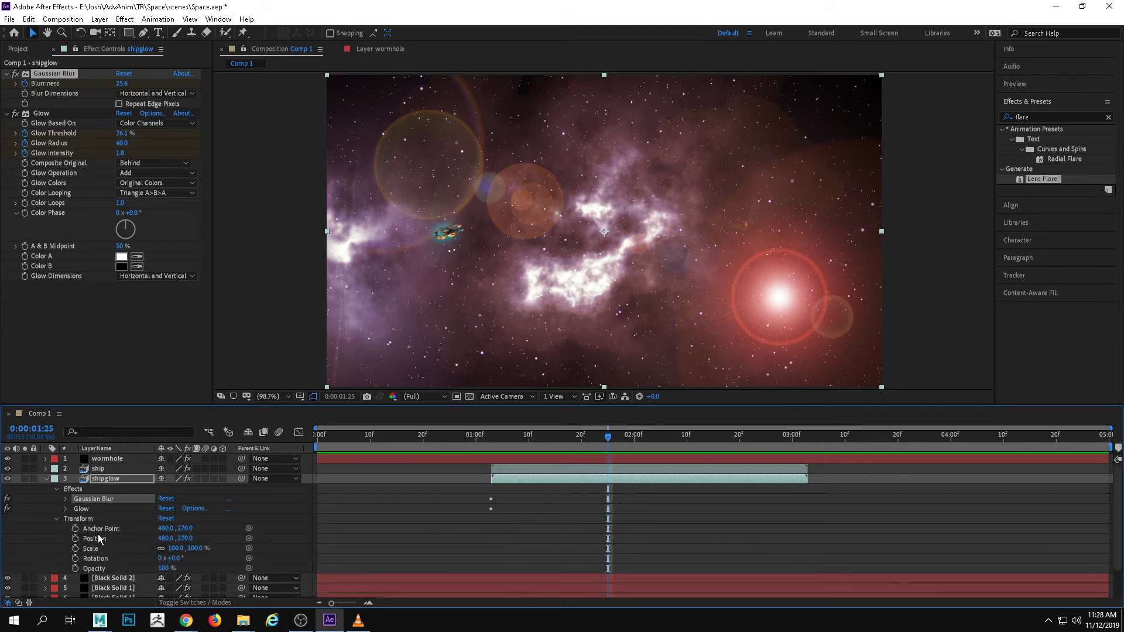
{"action": "left_click", "coordinate": [75, 568]}
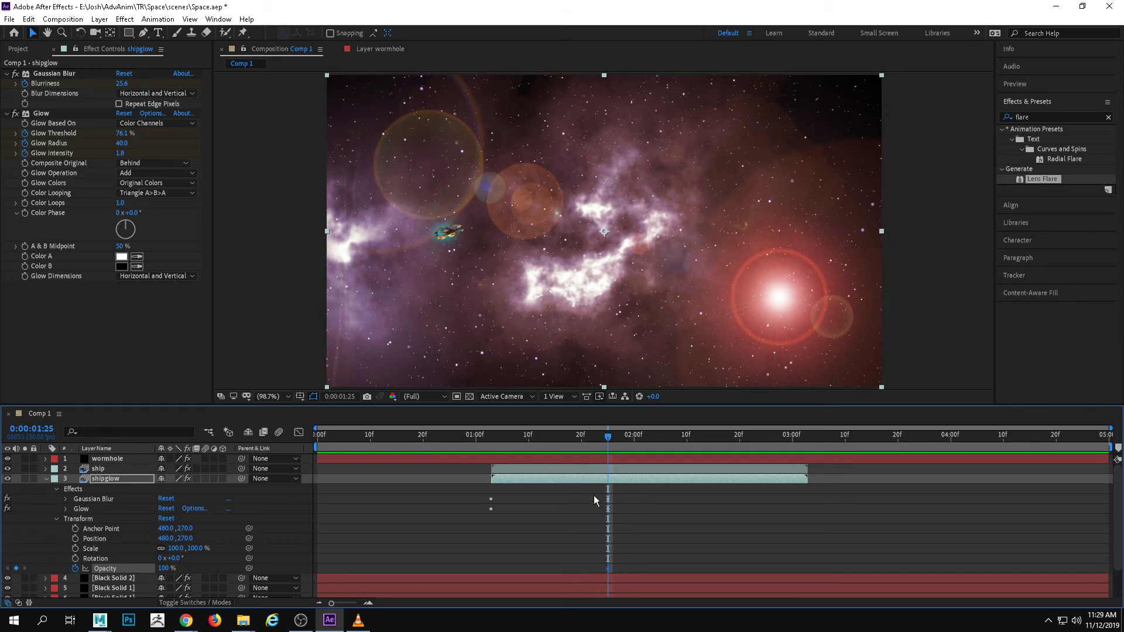
{"action": "left_click_drag", "start_coordinate": [606, 439], "coordinate": [491, 454]}
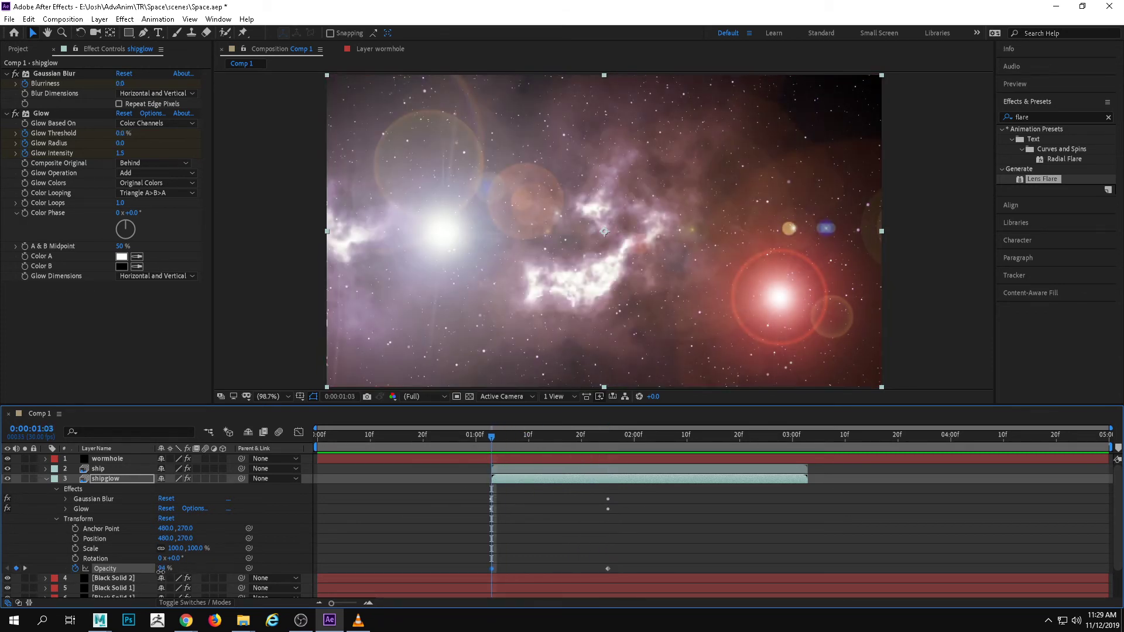
{"action": "left_click_drag", "start_coordinate": [160, 570], "coordinate": [152, 571]}
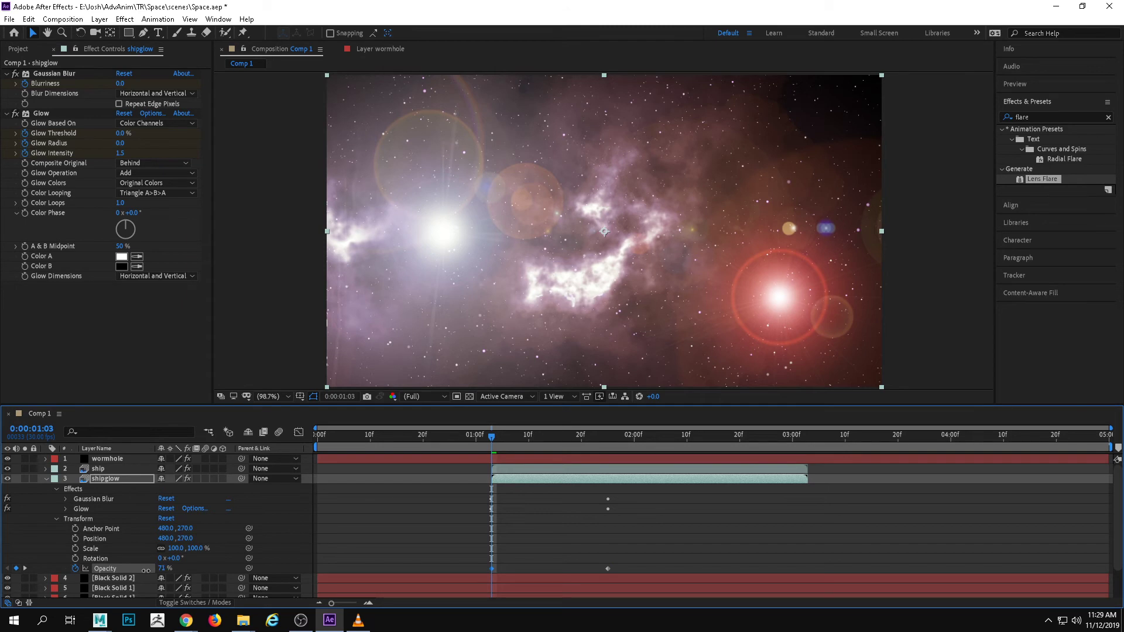
Set shipglow's Opacity to 99% at 0:00:01:25 and add a much lower Opacity keyframe at 0:00:01:14
{"action": "left_click_drag", "start_coordinate": [502, 437], "coordinate": [606, 423]}
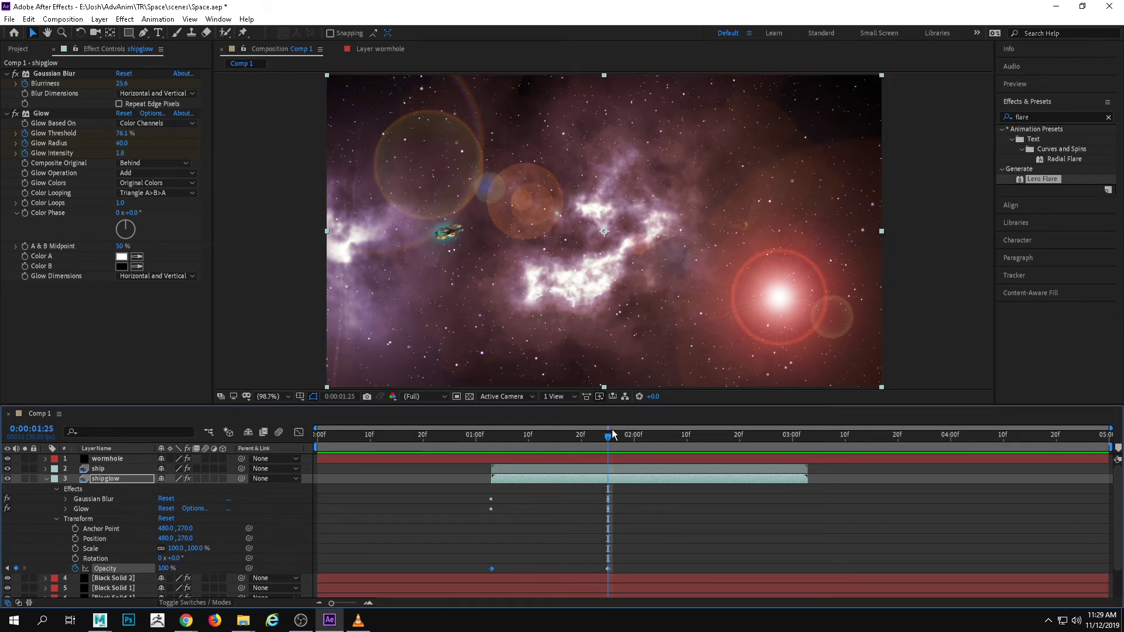
{"action": "mouse_move", "coordinate": [164, 568]}
{"action": "left_mouse_down"}
{"action": "mouse_move", "coordinate": [121, 569]}
{"action": "mouse_move", "coordinate": [177, 559]}
{"action": "left_mouse_up"}
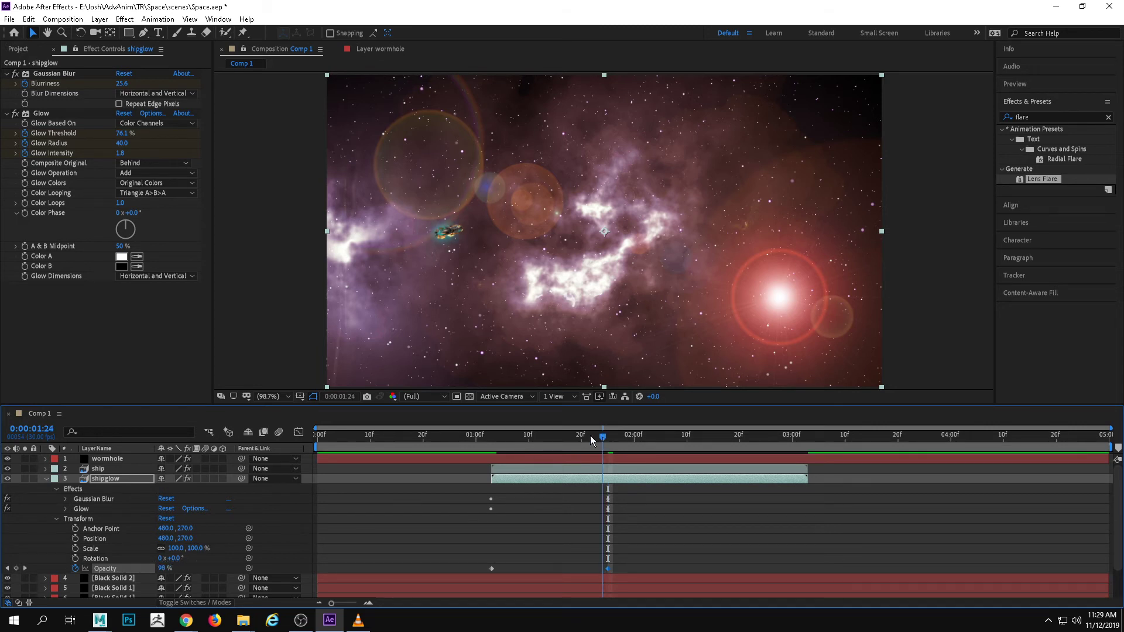
{"action": "left_click_drag", "start_coordinate": [590, 435], "coordinate": [553, 441]}
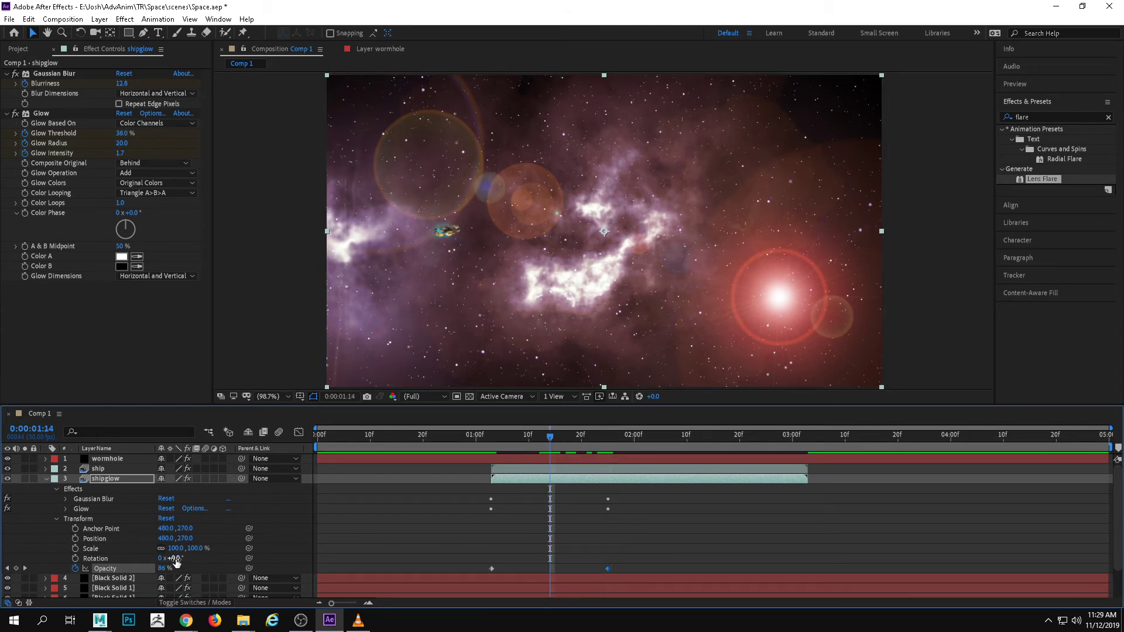
{"action": "left_click_drag", "start_coordinate": [158, 569], "coordinate": [132, 567]}
Preview and scrub through shipglow's opacity animation, including from the start of the composition, and collapse the layer's properties
{"action": "key", "text": "space"}
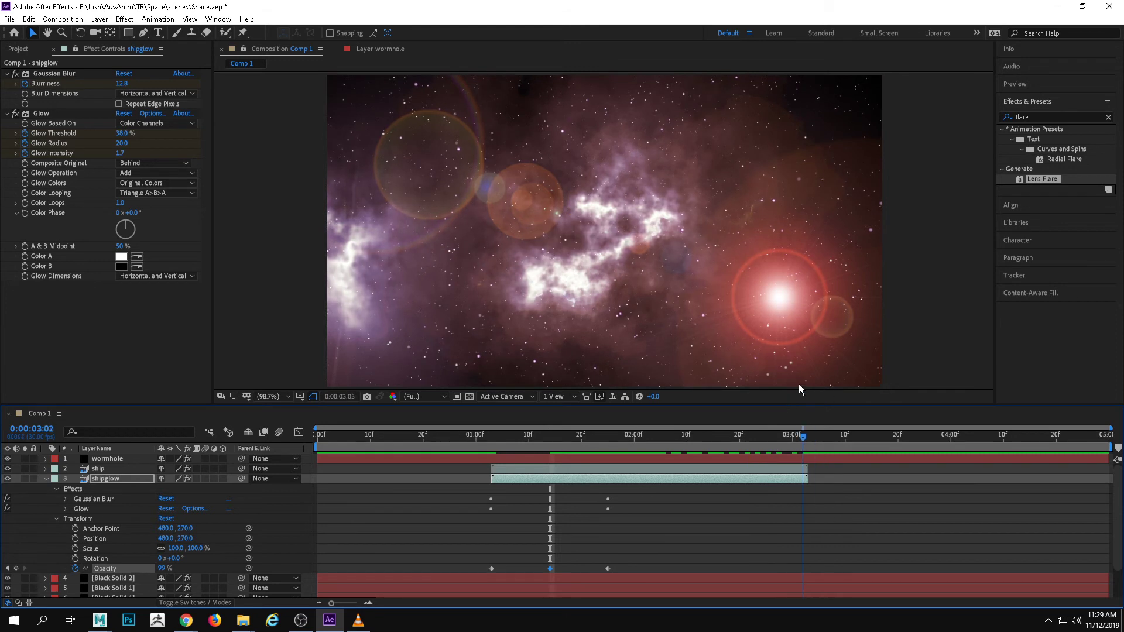
{"action": "key", "text": "space"}
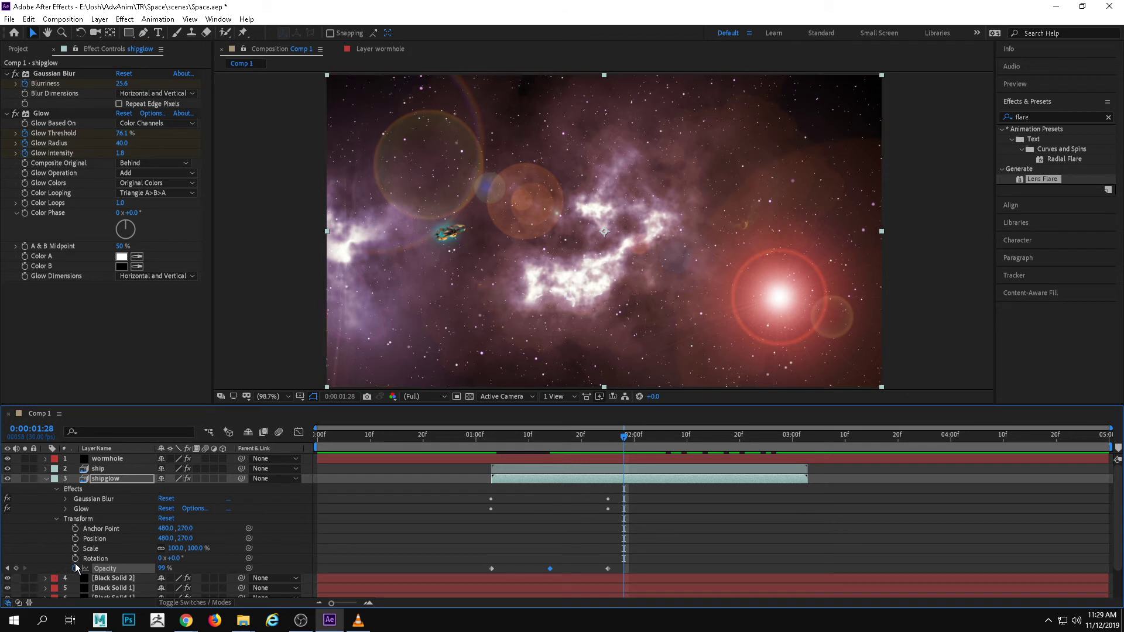
{"action": "left_click_drag", "start_coordinate": [623, 434], "coordinate": [554, 436]}
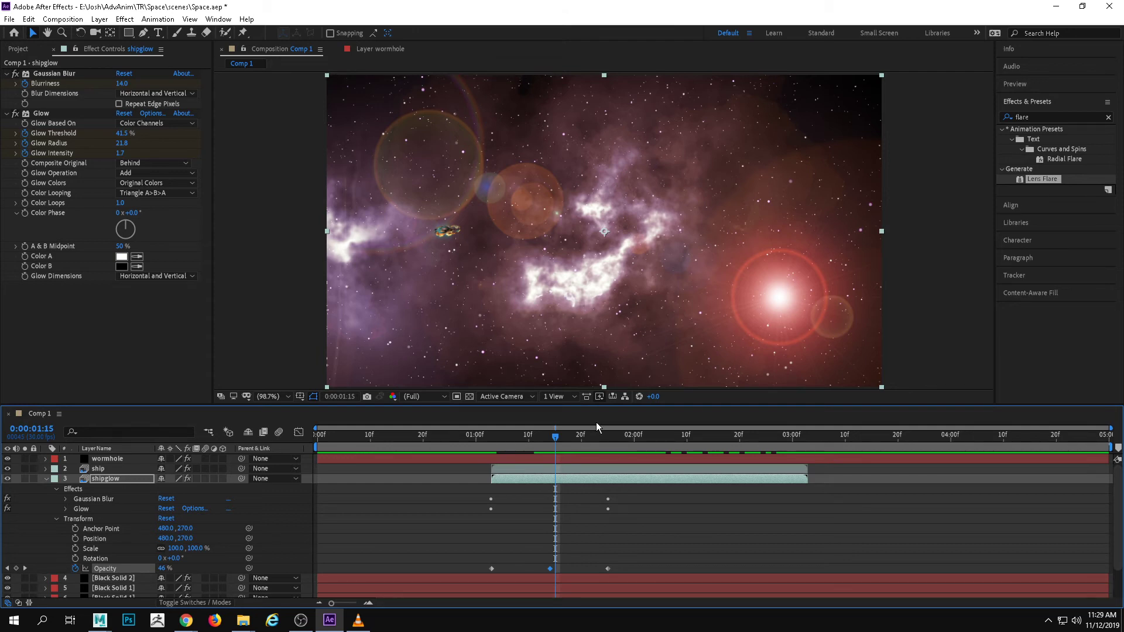
{"action": "left_click_drag", "start_coordinate": [557, 450], "coordinate": [314, 454]}
{"action": "key", "text": "space"}
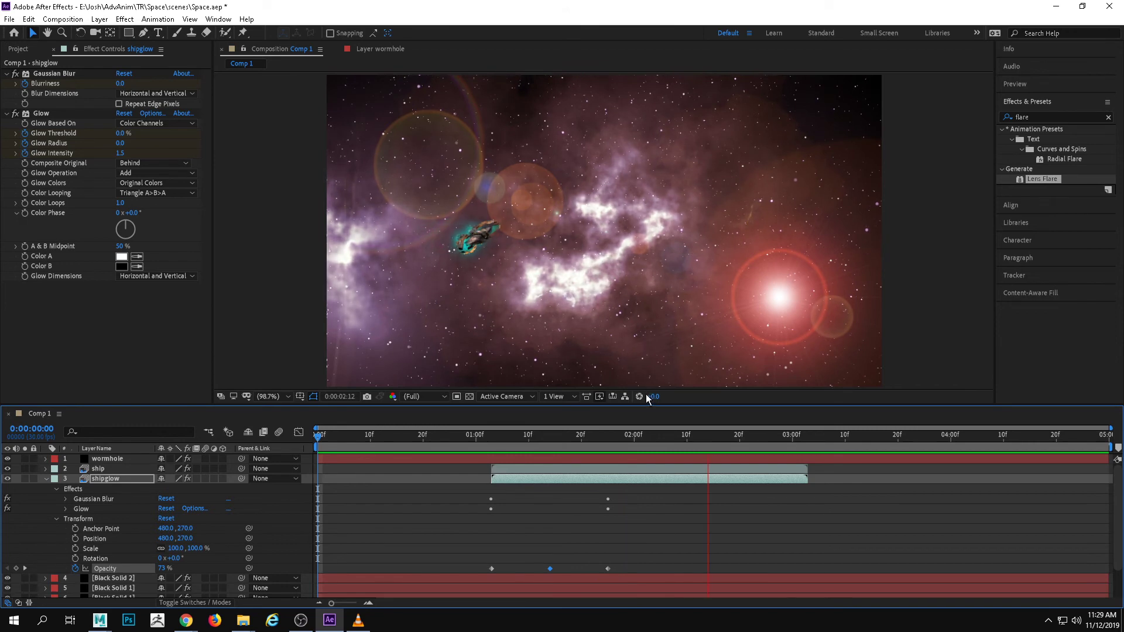
{"action": "key", "text": "space"}
{"action": "left_click_drag", "start_coordinate": [715, 437], "coordinate": [499, 455]}
{"action": "left_click", "coordinate": [46, 478]}
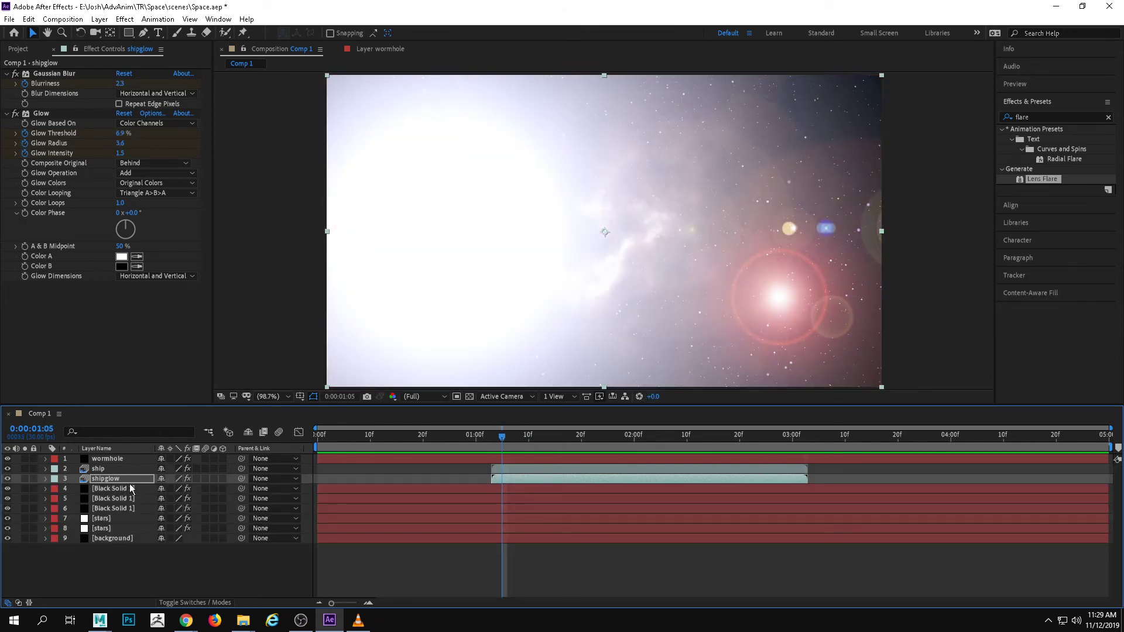
Find the Pixel Motion Blur effect by searching for "motion" and apply it to the ship layer
{"action": "left_click", "coordinate": [491, 436]}
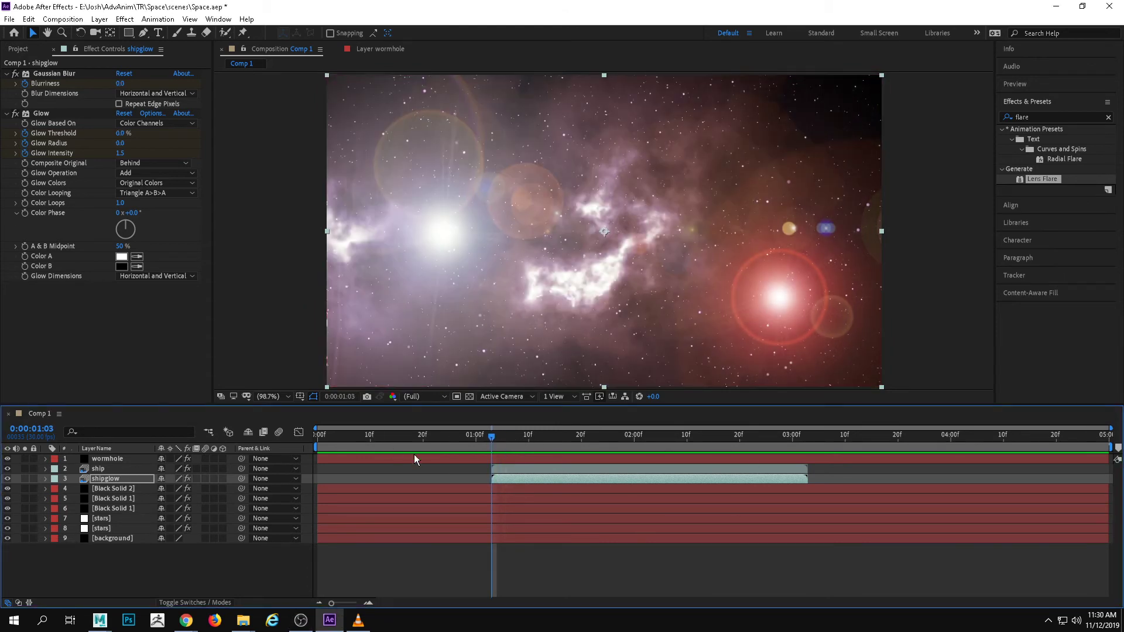
{"action": "left_click", "coordinate": [124, 468]}
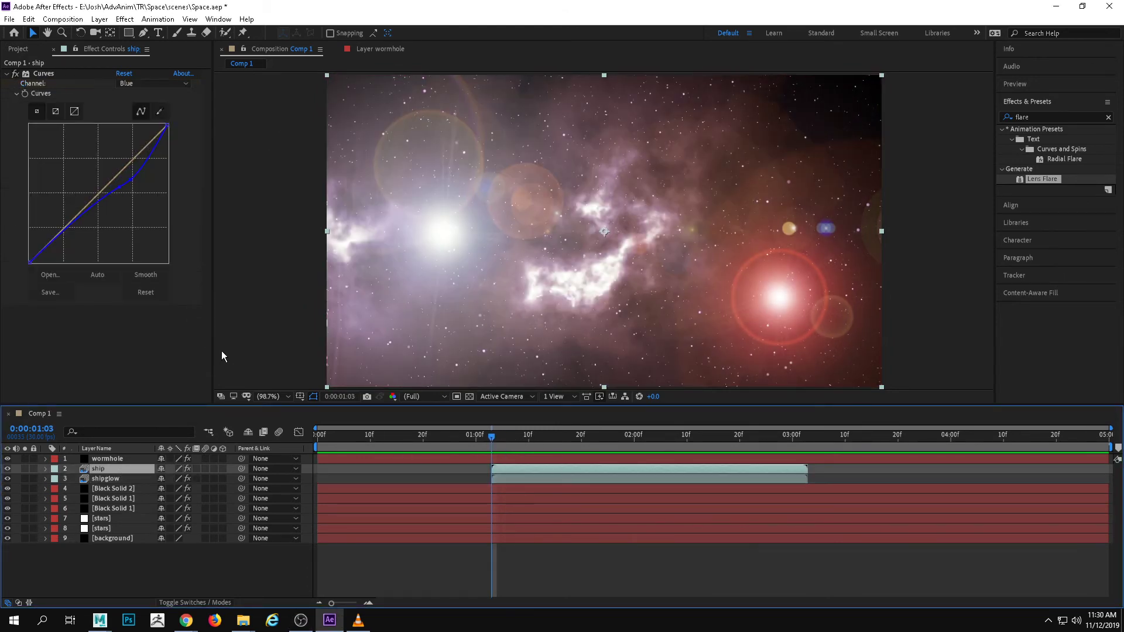
{"action": "key", "text": "ctrl+5"}
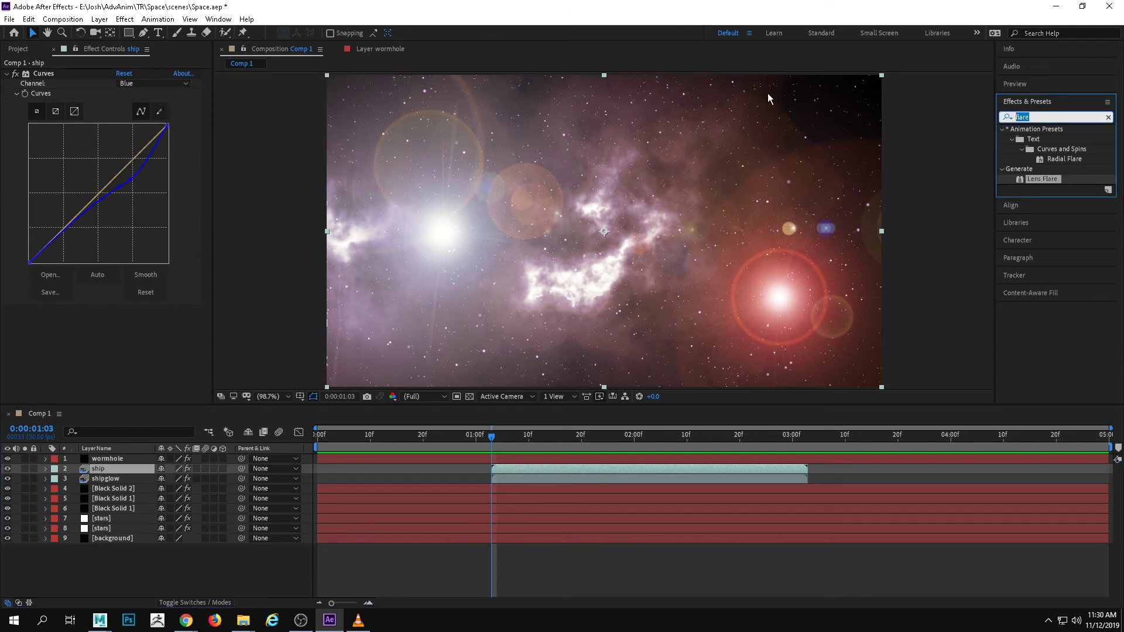
{"action": "type", "text": "blur"}
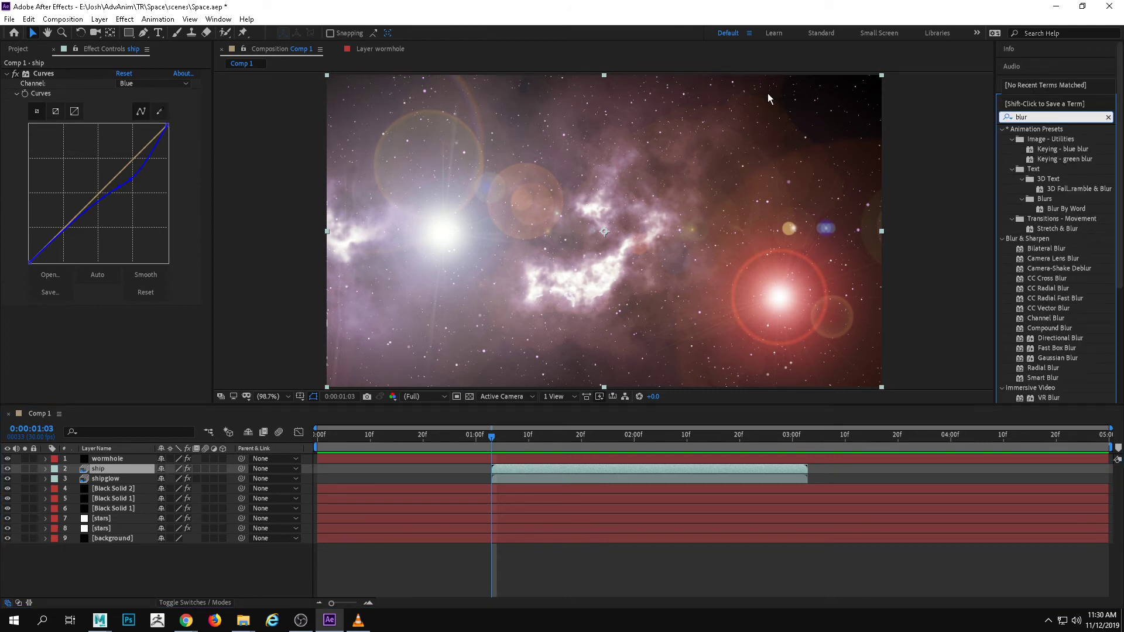
{"action": "key", "text": "BackSpace"}
{"action": "key", "text": "BackSpace"}
{"action": "key", "text": "BackSpace"}
{"action": "key", "text": "BackSpace"}
{"action": "type", "text": "motion"}
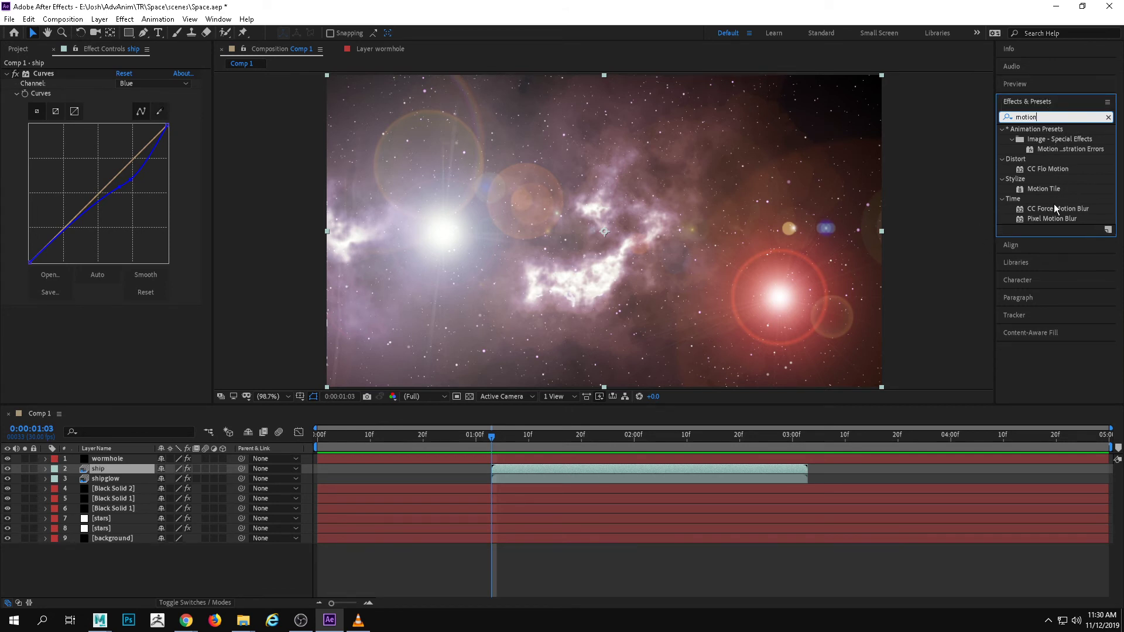
{"action": "left_click", "coordinate": [1052, 218]}
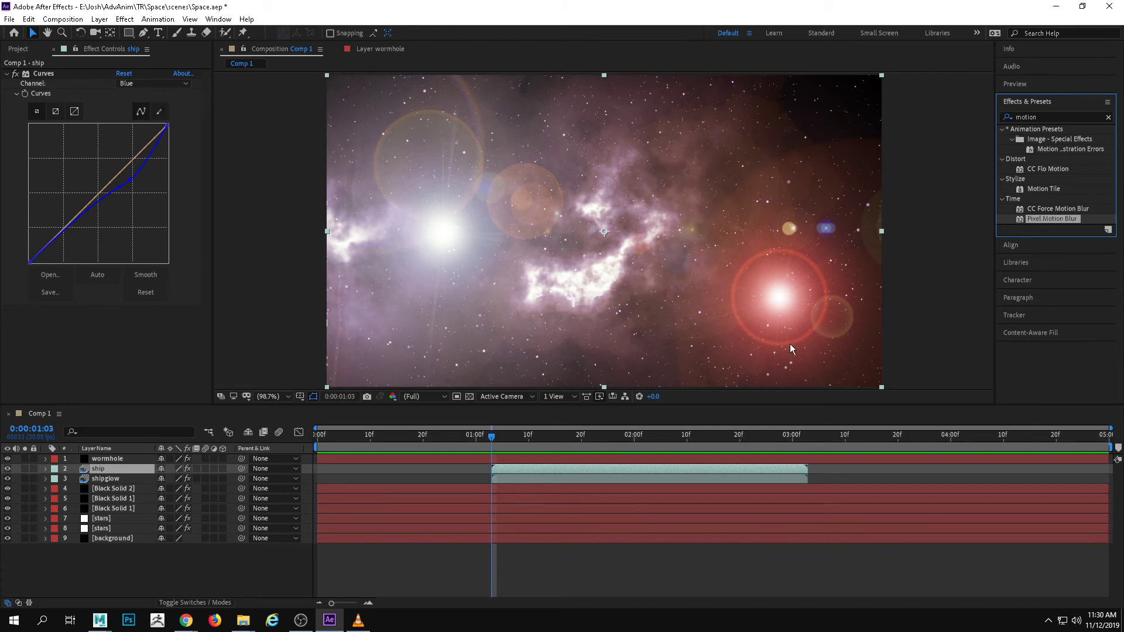
{"action": "left_click_drag", "start_coordinate": [1047, 220], "coordinate": [121, 469]}
Preview the ship's motion blur from 0:00:01:01 and again from 0:00:02:05
{"action": "left_click_drag", "start_coordinate": [495, 434], "coordinate": [472, 444]}
{"action": "key", "text": "space"}
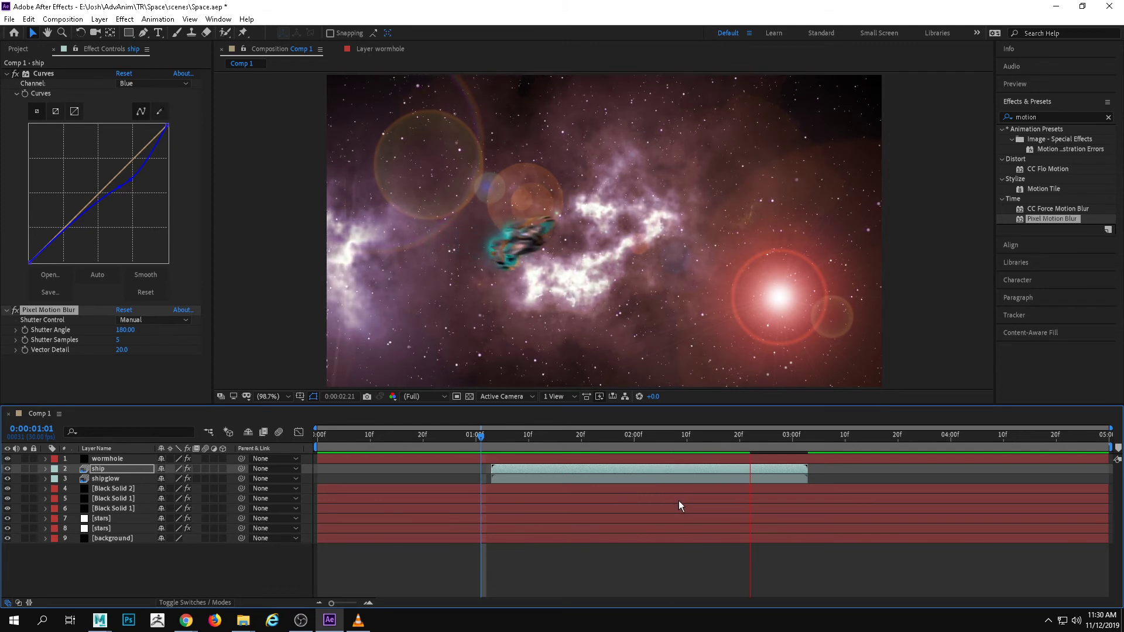
{"action": "left_click", "coordinate": [661, 435]}
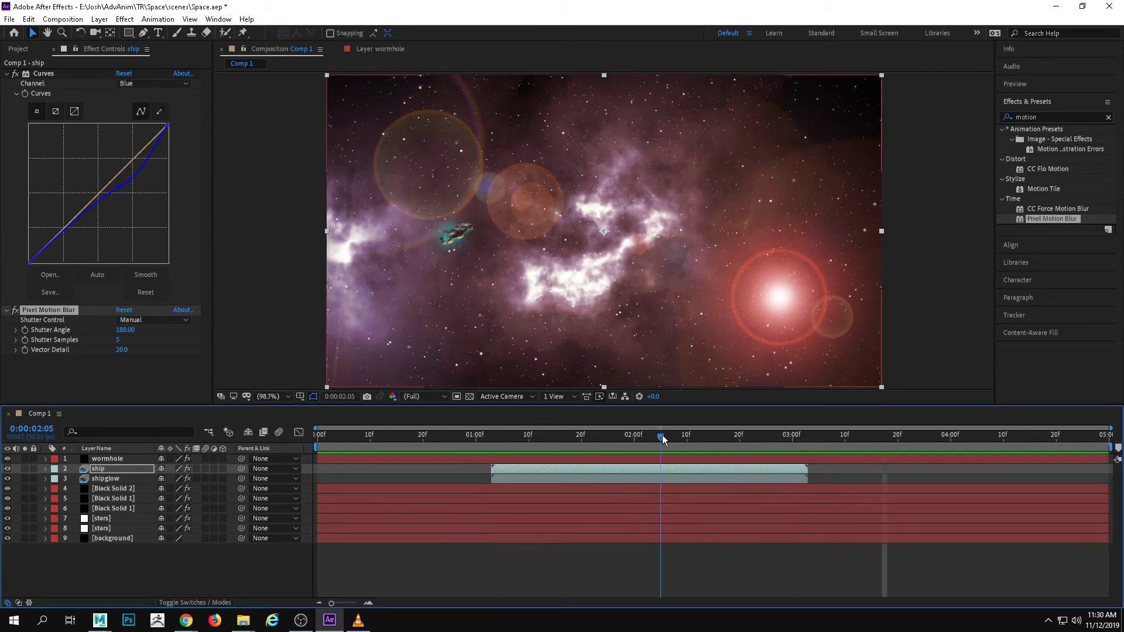
{"action": "key", "text": "space"}
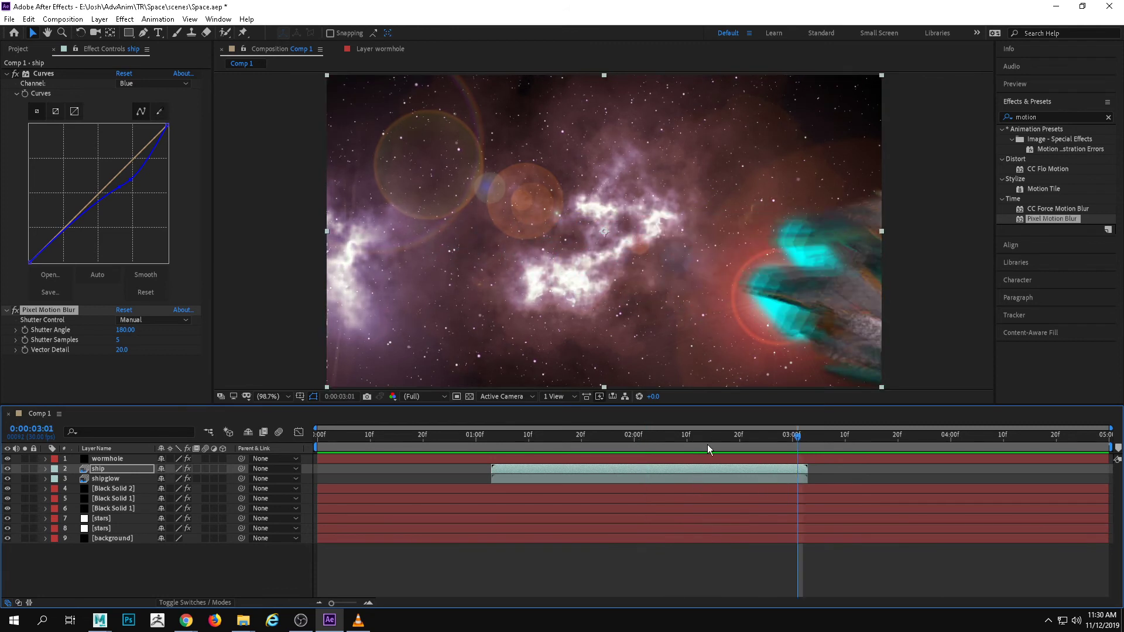
Animate the ship's Pixel Motion Blur Shutter Samples by keyframing its existing value at 0:00:03:03 and 0 at 0:00:02:00
{"action": "left_click_drag", "start_coordinate": [767, 434], "coordinate": [805, 420]}
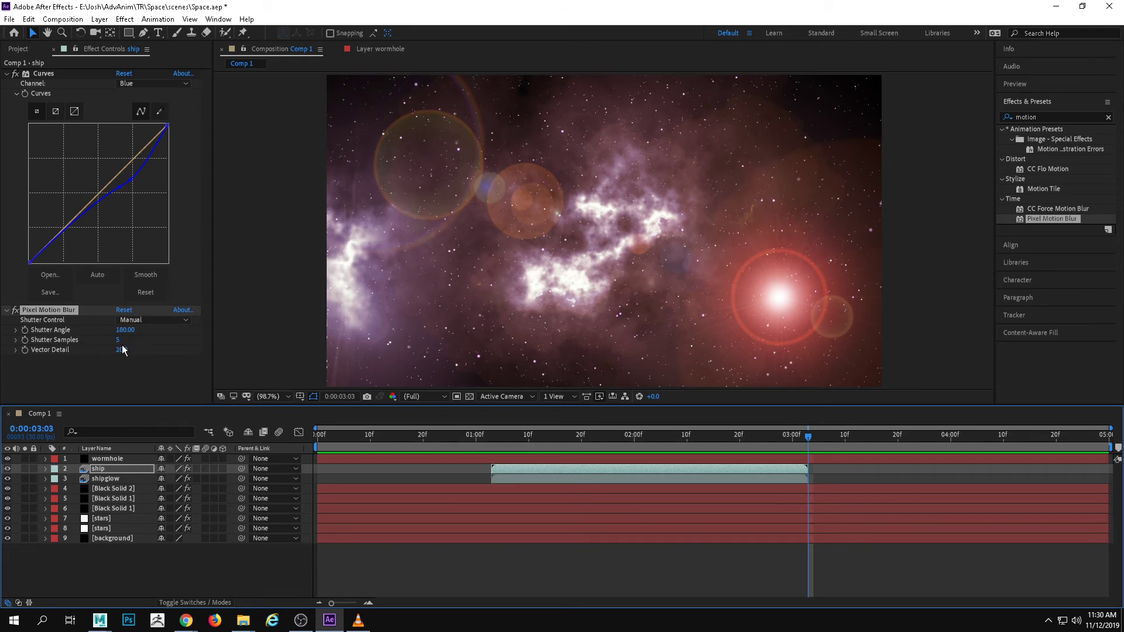
{"action": "left_click", "coordinate": [25, 339]}
{"action": "left_click_drag", "start_coordinate": [806, 436], "coordinate": [635, 436]}
{"action": "left_click_drag", "start_coordinate": [120, 341], "coordinate": [111, 341]}
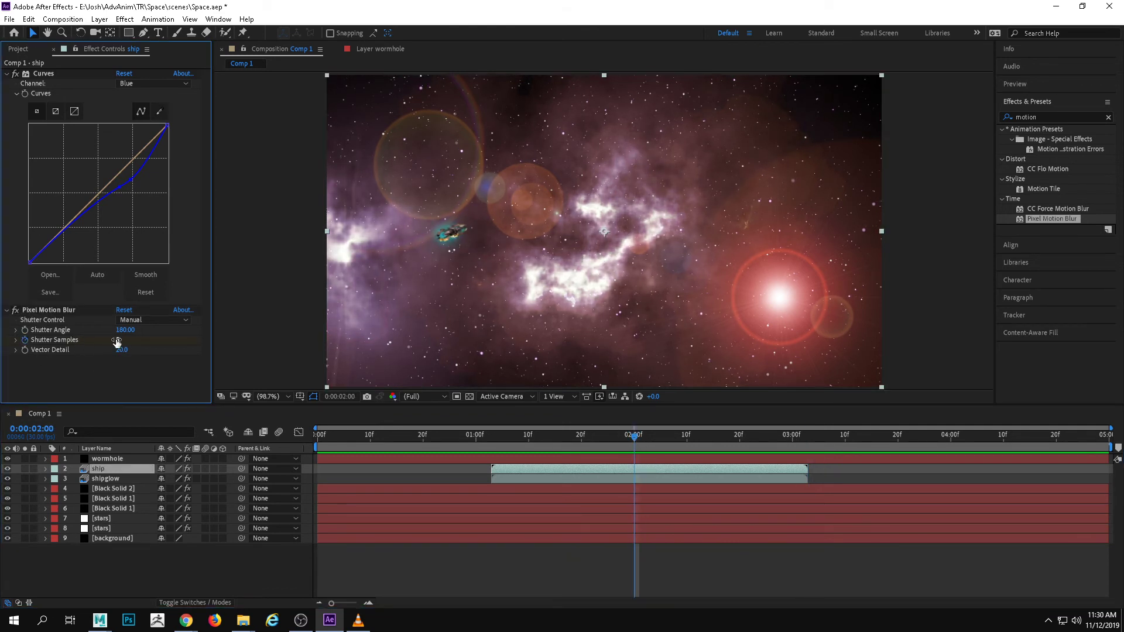
{"action": "left_click", "coordinate": [105, 340]}
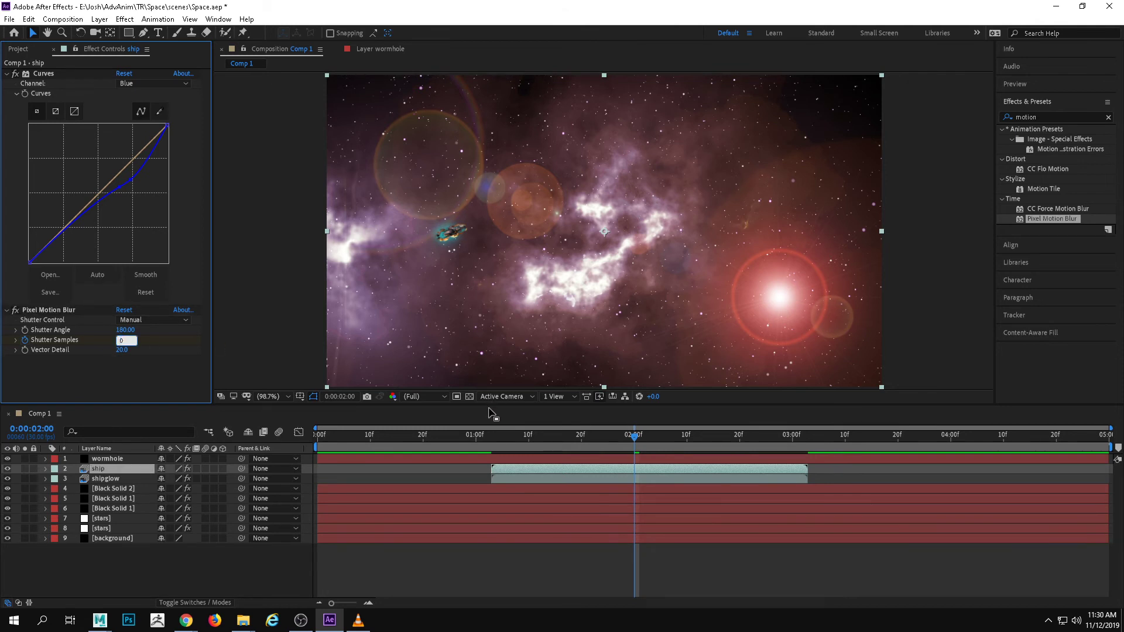
{"action": "key", "text": "Return"}
Scrub through the ship's animated motion blur, preview the whole shot from the start, and return to 0:00:00:00
{"action": "left_click_drag", "start_coordinate": [624, 439], "coordinate": [680, 443]}
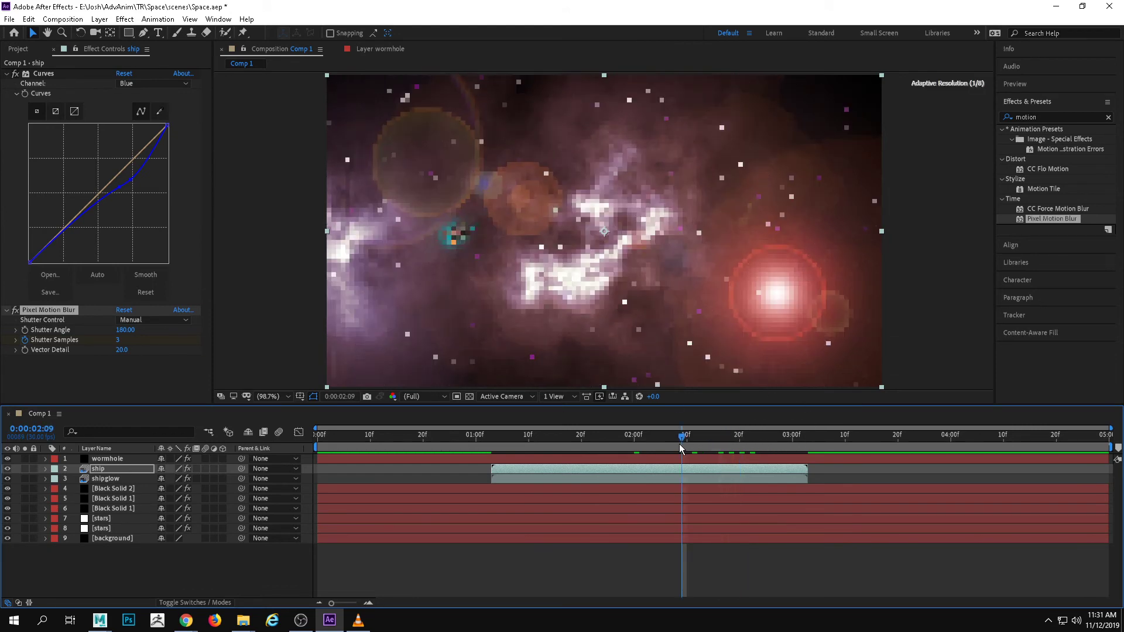
{"action": "left_click", "coordinate": [650, 446]}
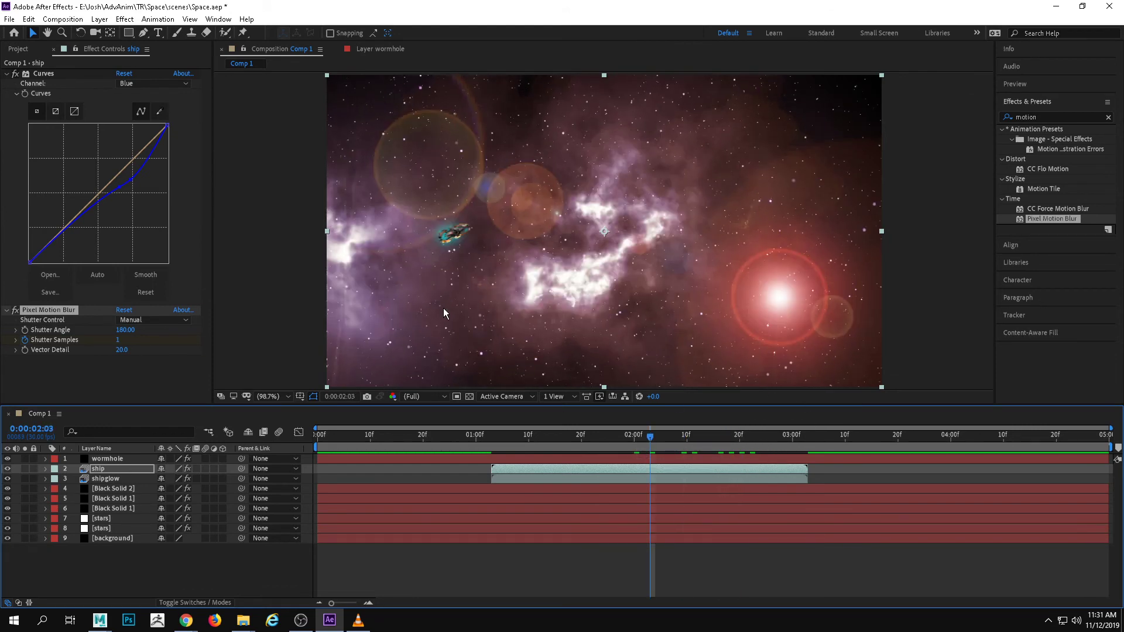
{"action": "left_click_drag", "start_coordinate": [671, 437], "coordinate": [266, 459]}
{"action": "key", "text": "space"}
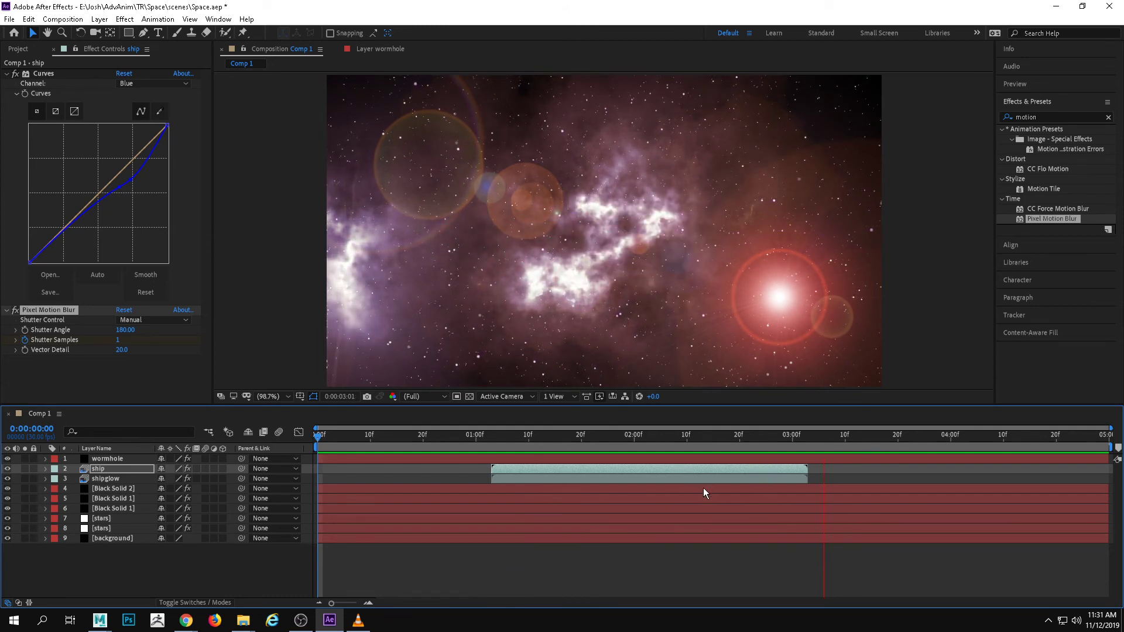
{"action": "key", "text": "space"}
{"action": "left_click", "coordinate": [597, 434]}
{"action": "left_click_drag", "start_coordinate": [516, 430], "coordinate": [646, 417]}
{"action": "left_click_drag", "start_coordinate": [738, 423], "coordinate": [223, 420]}
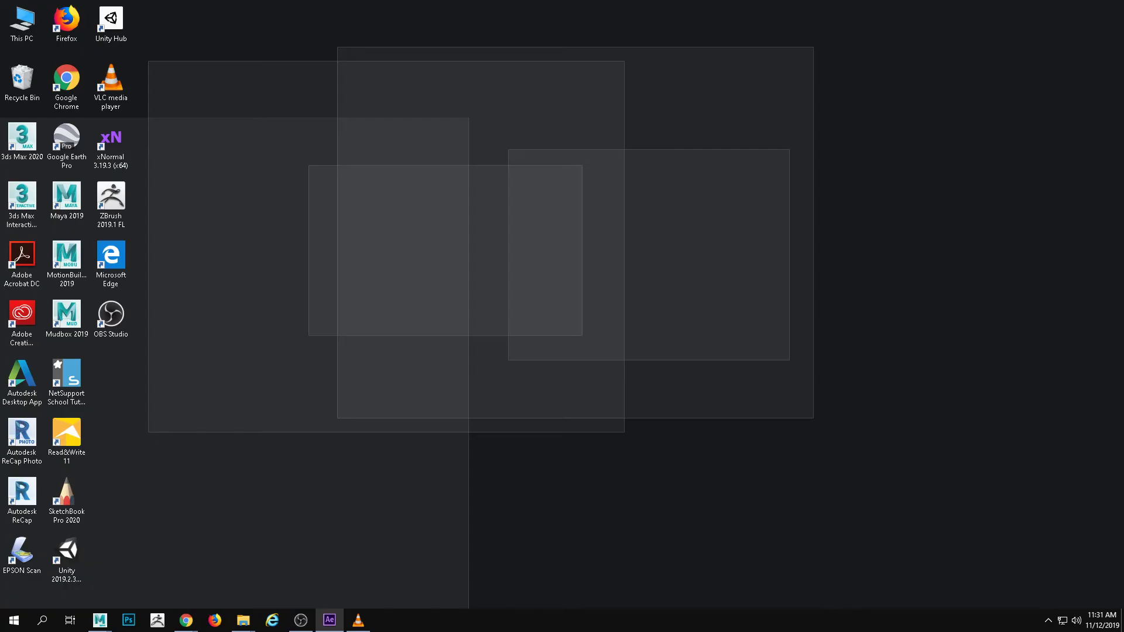
Switch to File Explorer and browse on the E: drive to the project's AdvAnim\TR\Space\sound folder
{"action": "key", "text": "alt+Tab"}
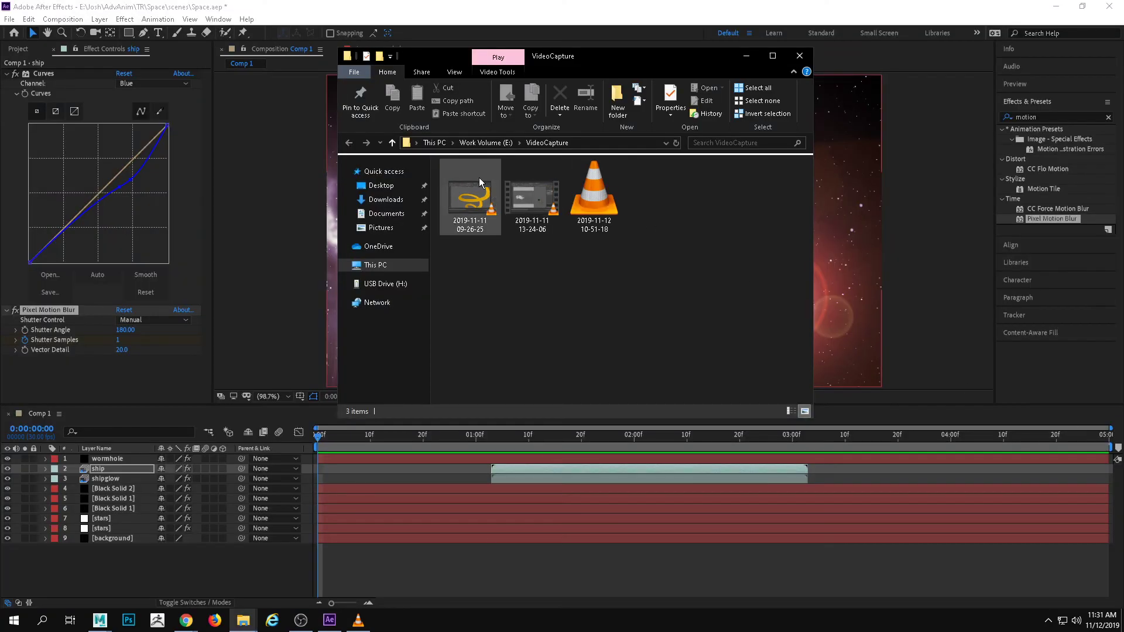
{"action": "left_click", "coordinate": [484, 143]}
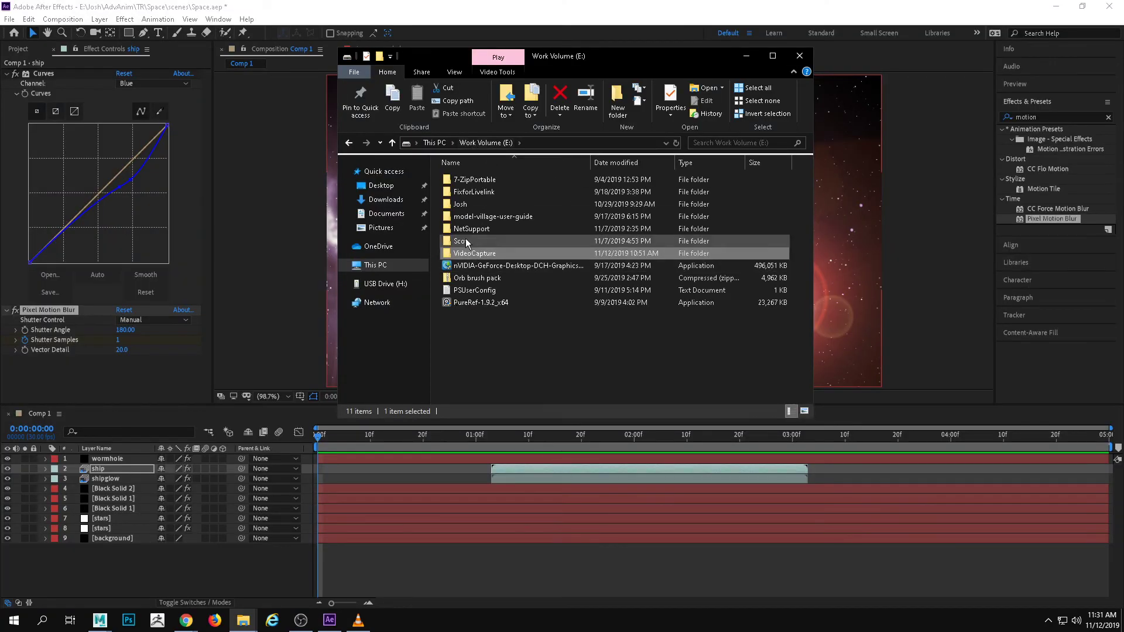
{"action": "double_click", "coordinate": [468, 205]}
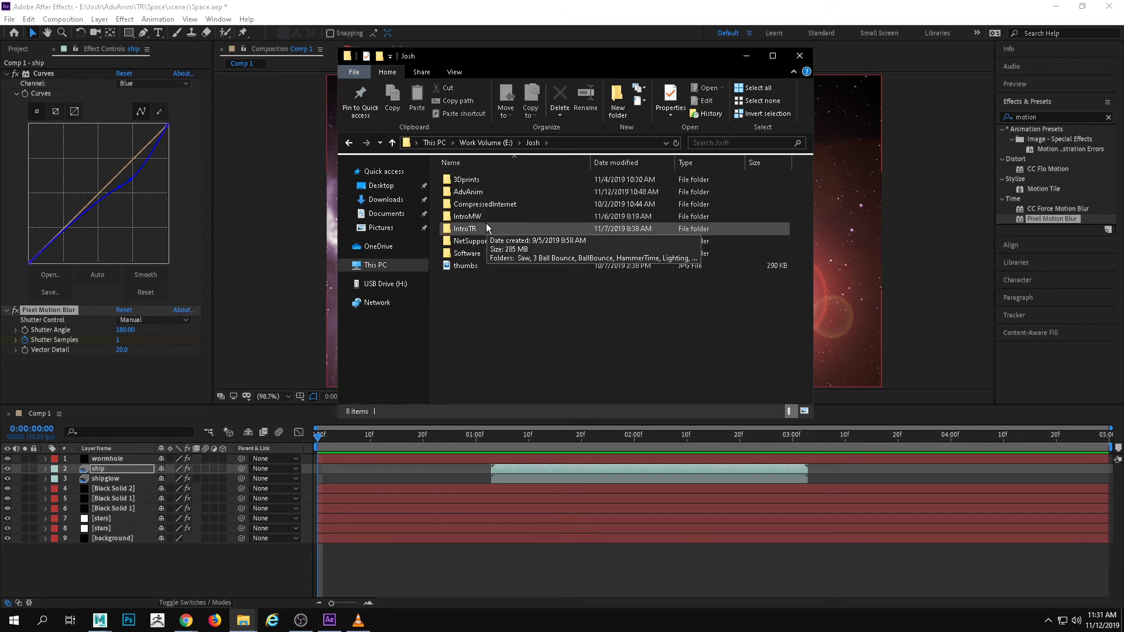
{"action": "left_click", "coordinate": [471, 192]}
{"action": "double_click", "coordinate": [471, 193]}
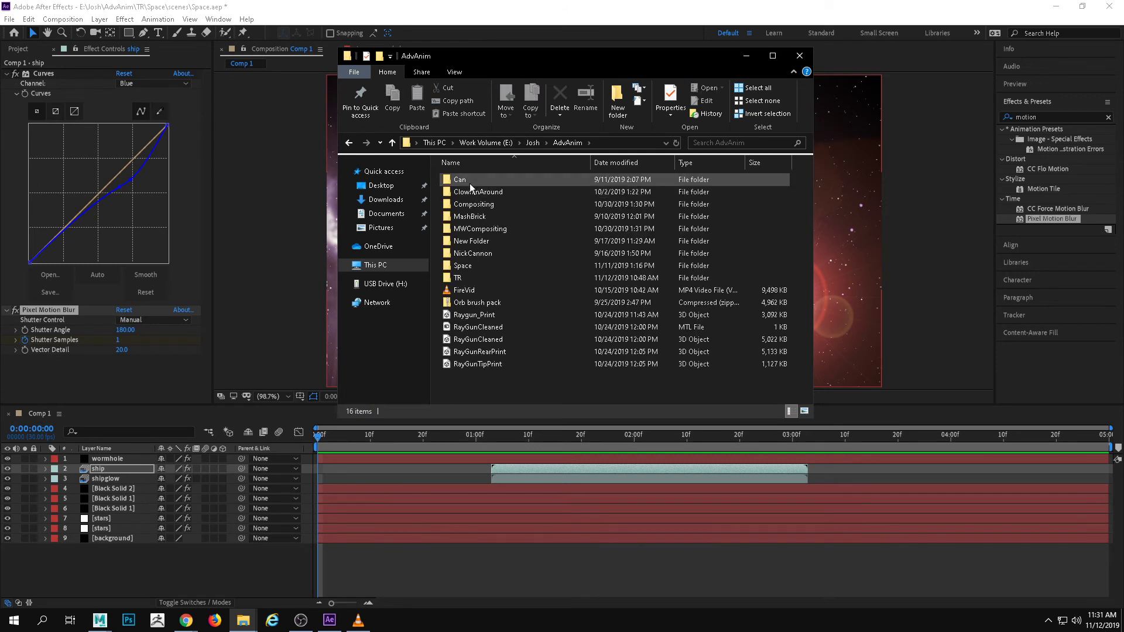
{"action": "left_click", "coordinate": [470, 289]}
{"action": "double_click", "coordinate": [462, 268]}
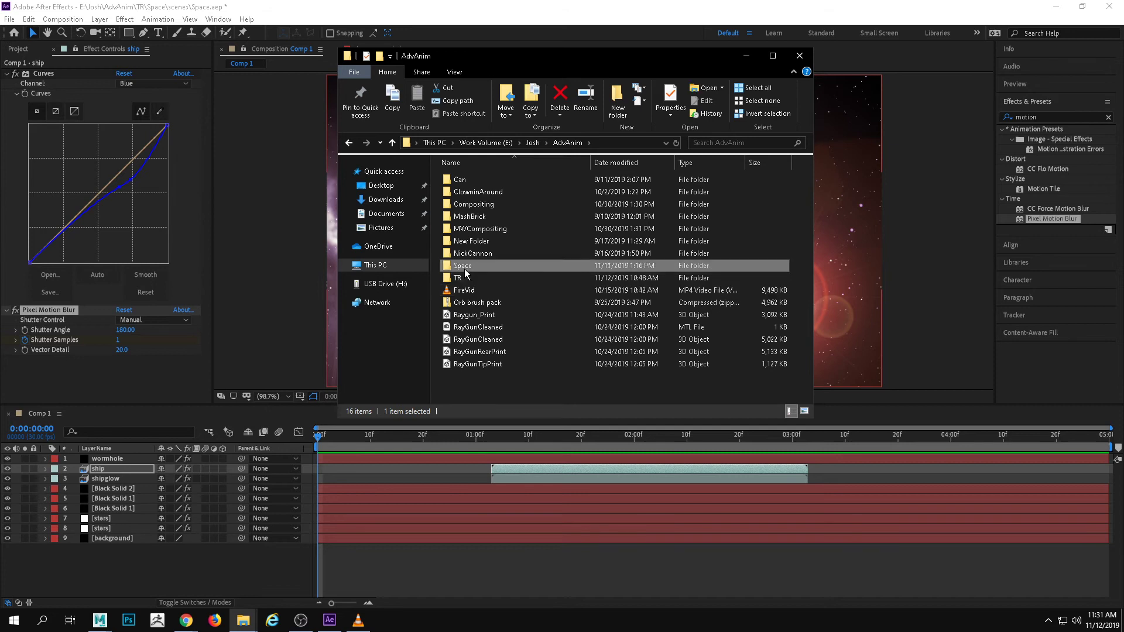
{"action": "key", "text": "alt+Left"}
{"action": "double_click", "coordinate": [462, 279]}
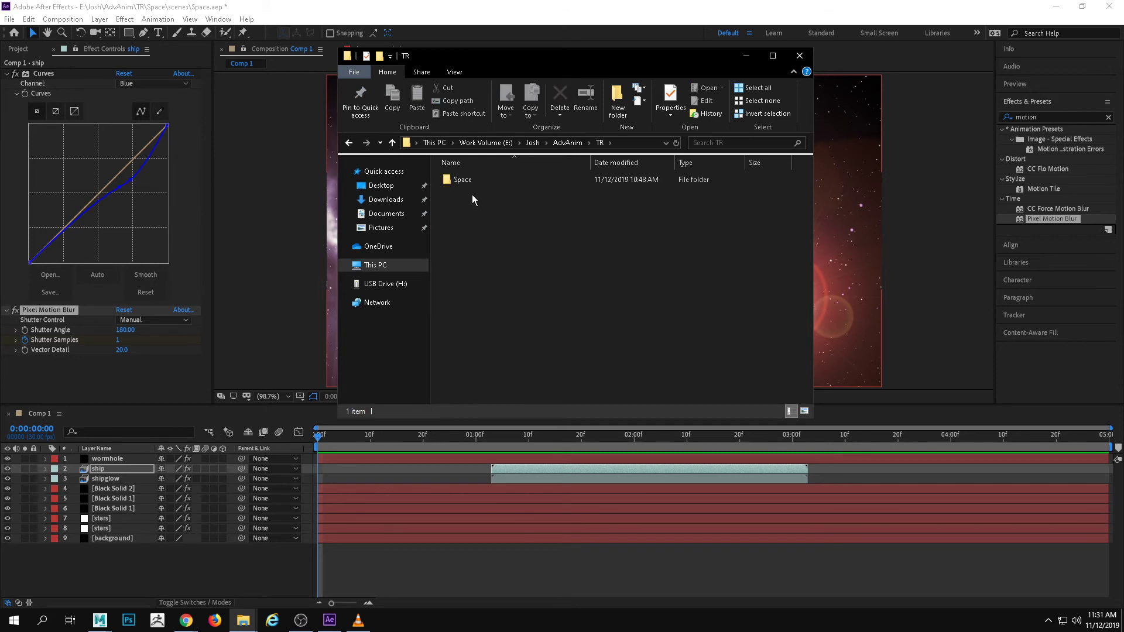
{"action": "double_click", "coordinate": [465, 181]}
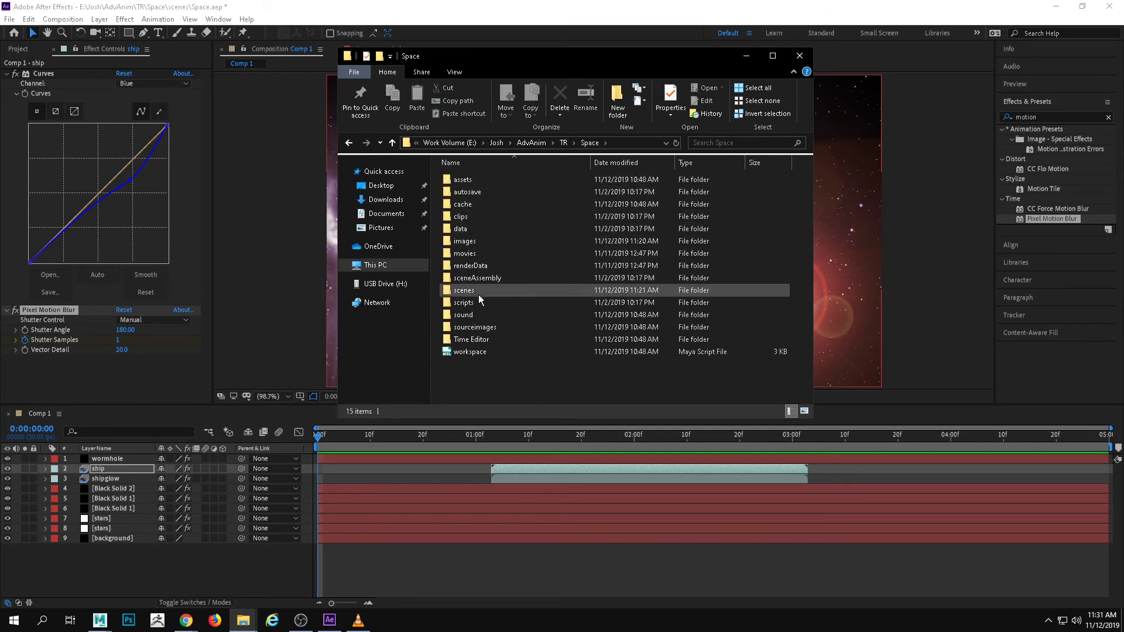
{"action": "double_click", "coordinate": [479, 318]}
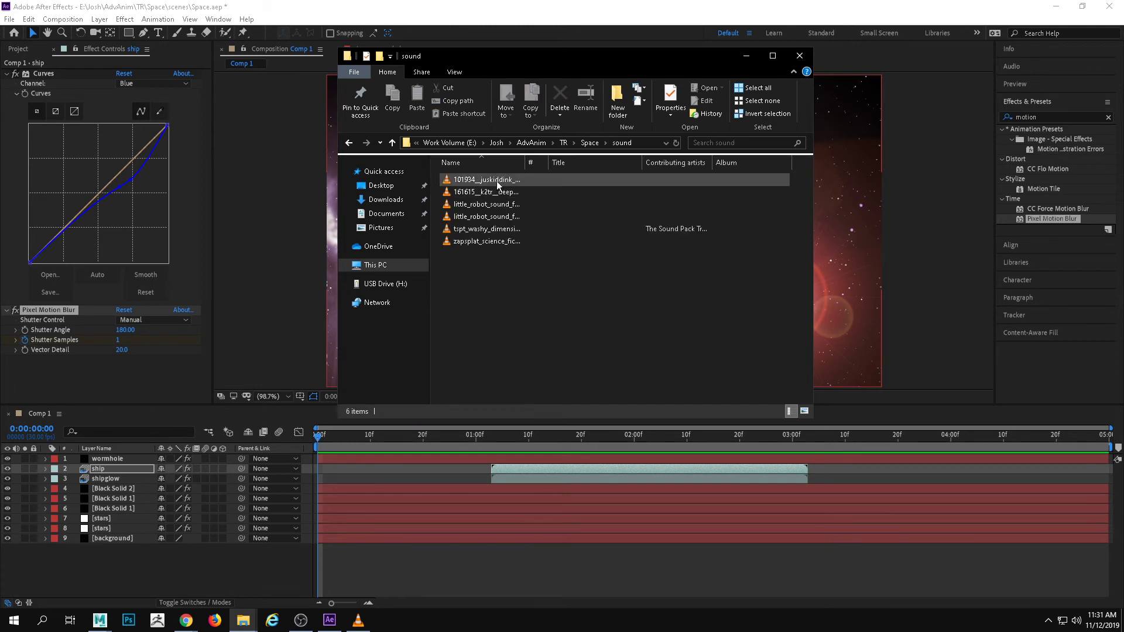
Audition the deep-space, Ambience_BlackHole_00 and tspt_washy_dimension_ambience_loop_097 sound files in VLC media player
{"action": "left_click", "coordinate": [474, 180]}
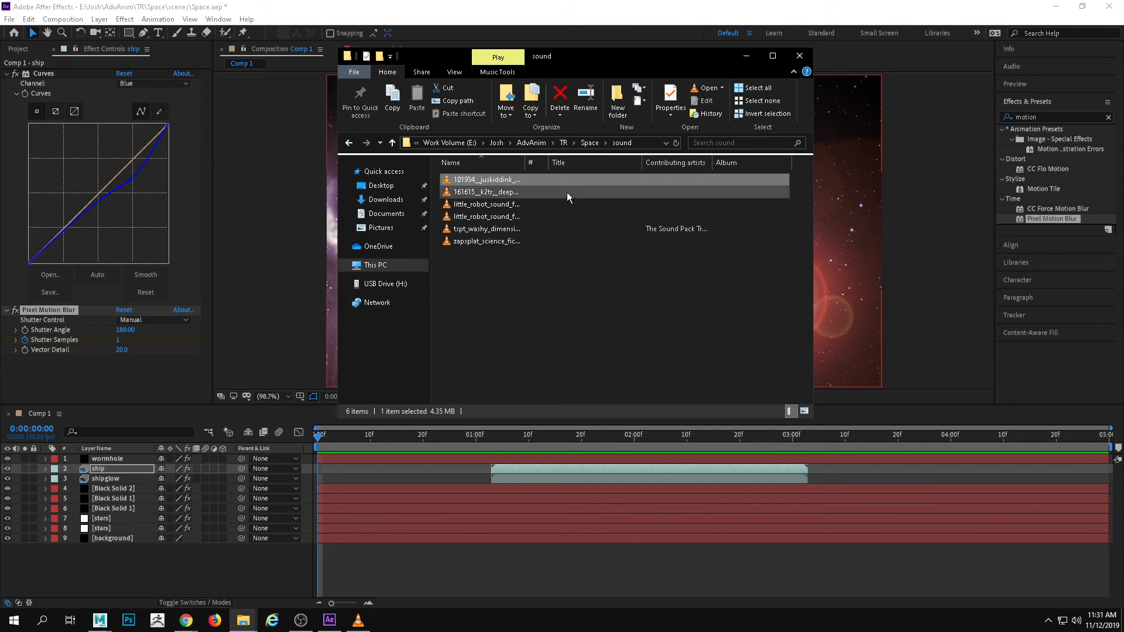
{"action": "left_click", "coordinate": [505, 193]}
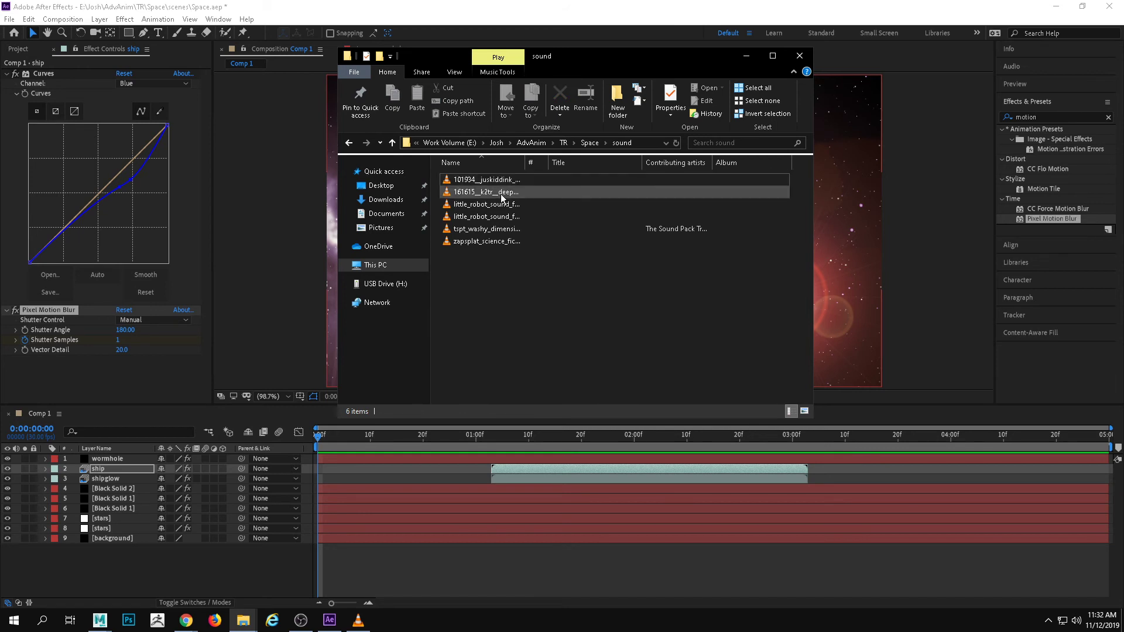
{"action": "left_click", "coordinate": [501, 196]}
{"action": "left_click", "coordinate": [367, 618]}
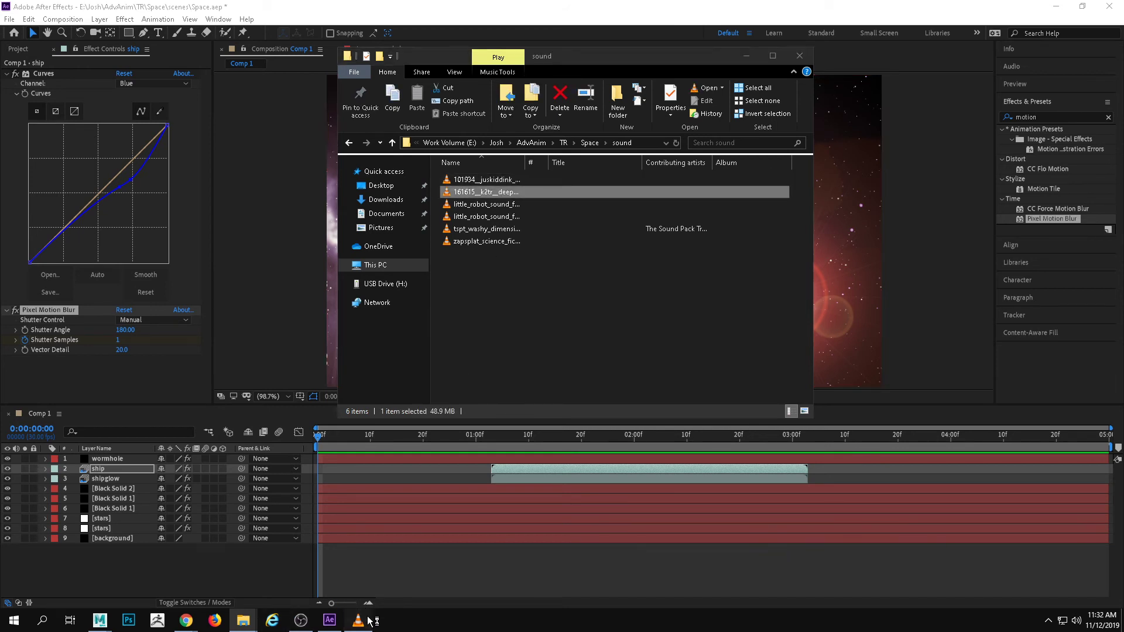
{"action": "left_click", "coordinate": [1109, 7]}
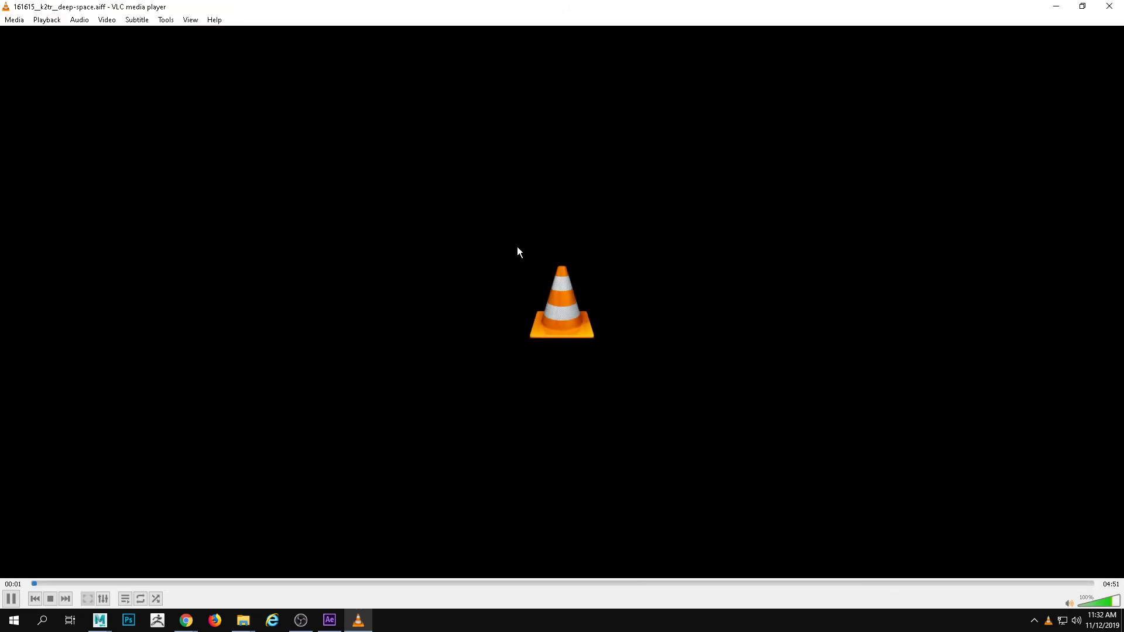
{"action": "left_click", "coordinate": [1109, 7]}
{"action": "double_click", "coordinate": [509, 205]}
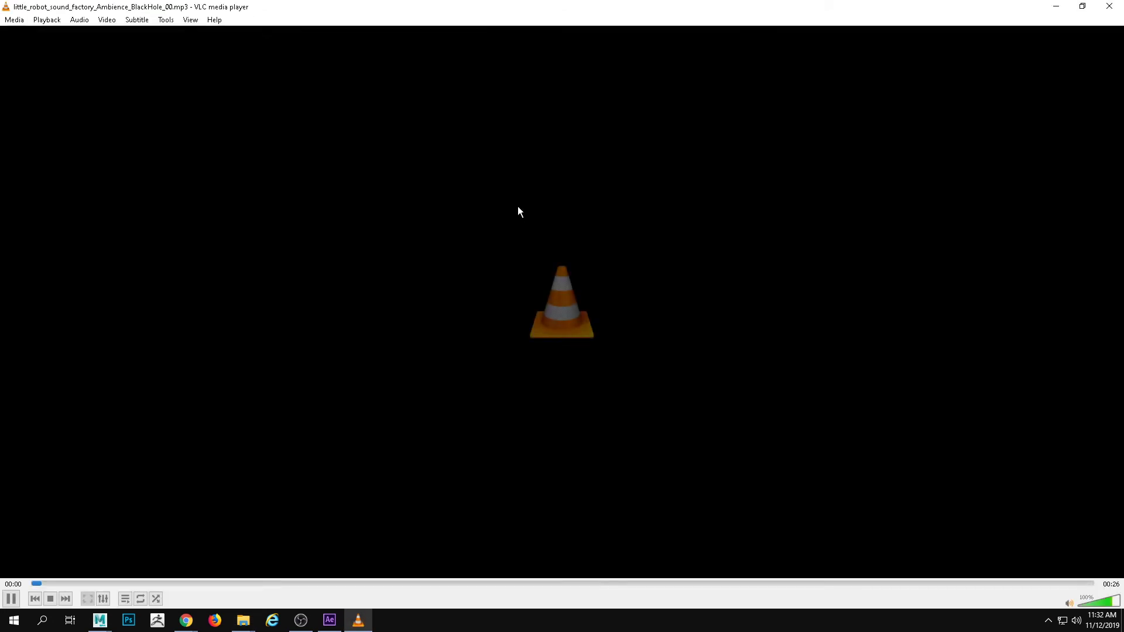
{"action": "left_click", "coordinate": [1117, 6]}
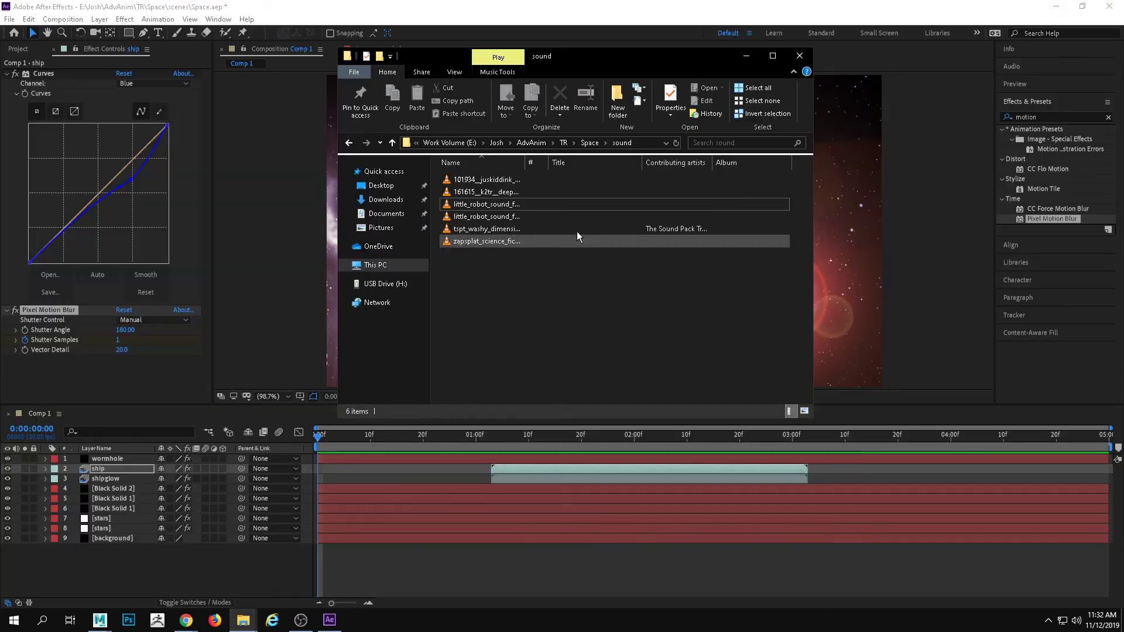
{"action": "double_click", "coordinate": [525, 228]}
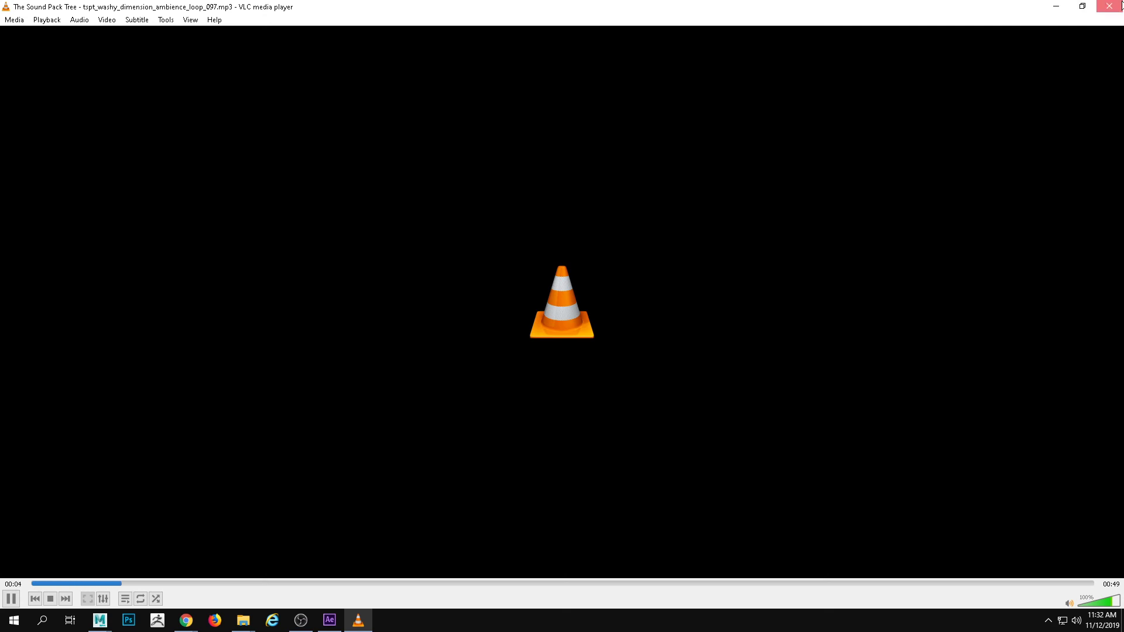
{"action": "left_click", "coordinate": [1120, 5]}
Reveal the full sound file names and audition Ambience_BlackHole_00 again, followed by the comet_planet_space_rock_pass_by_21080 sound
{"action": "left_click_drag", "start_coordinate": [526, 162], "coordinate": [652, 153]}
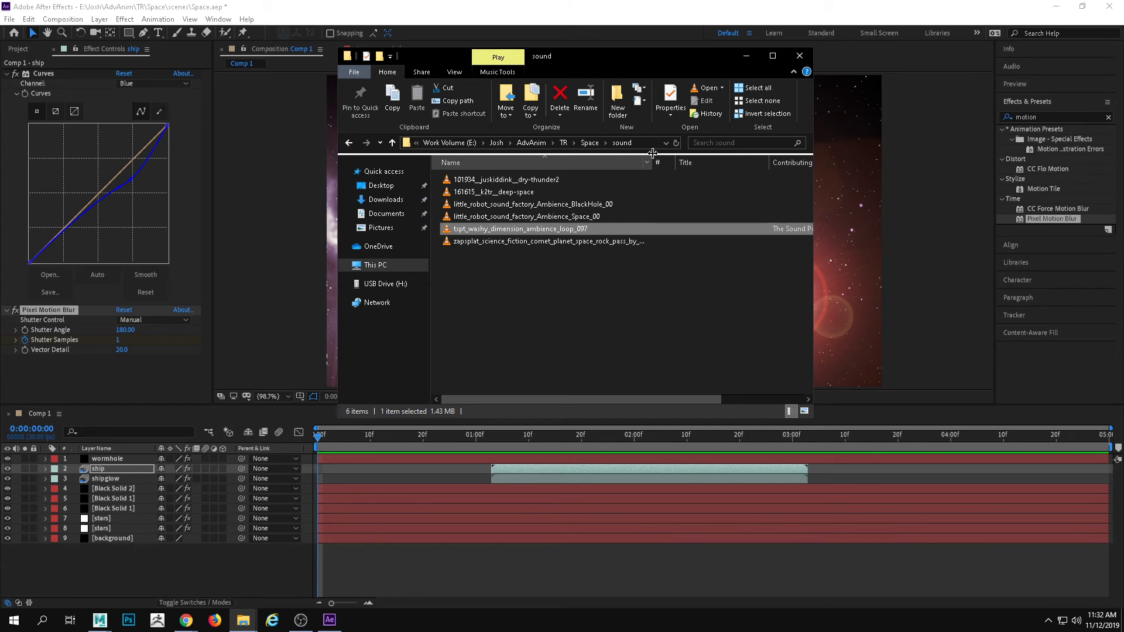
{"action": "left_click", "coordinate": [547, 204]}
{"action": "key", "text": "Return"}
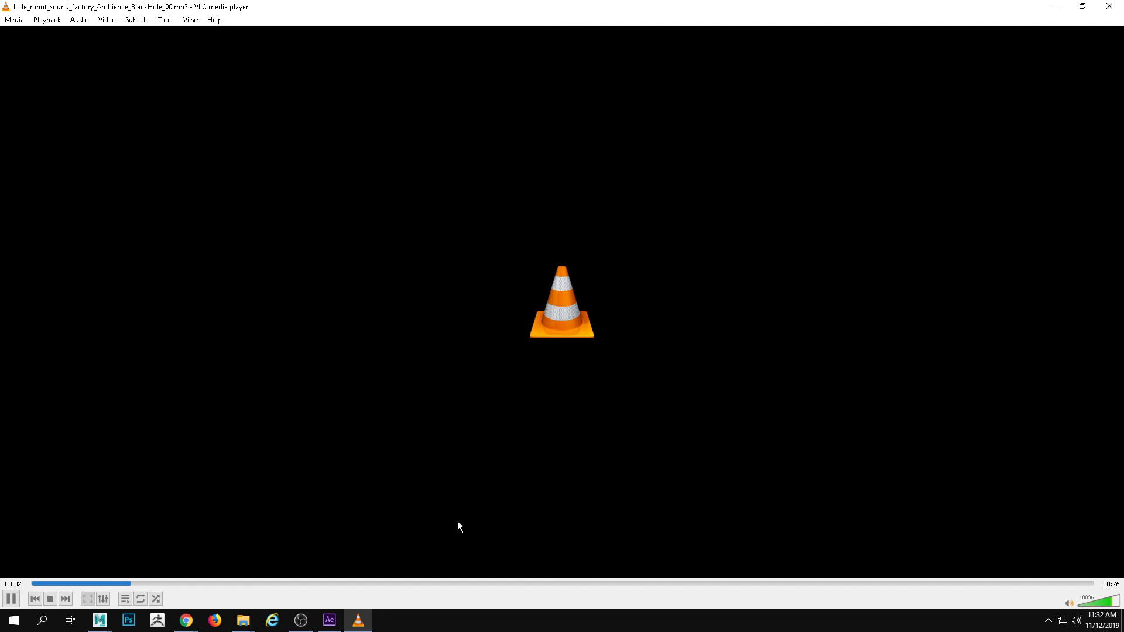
{"action": "left_click", "coordinate": [1108, 6]}
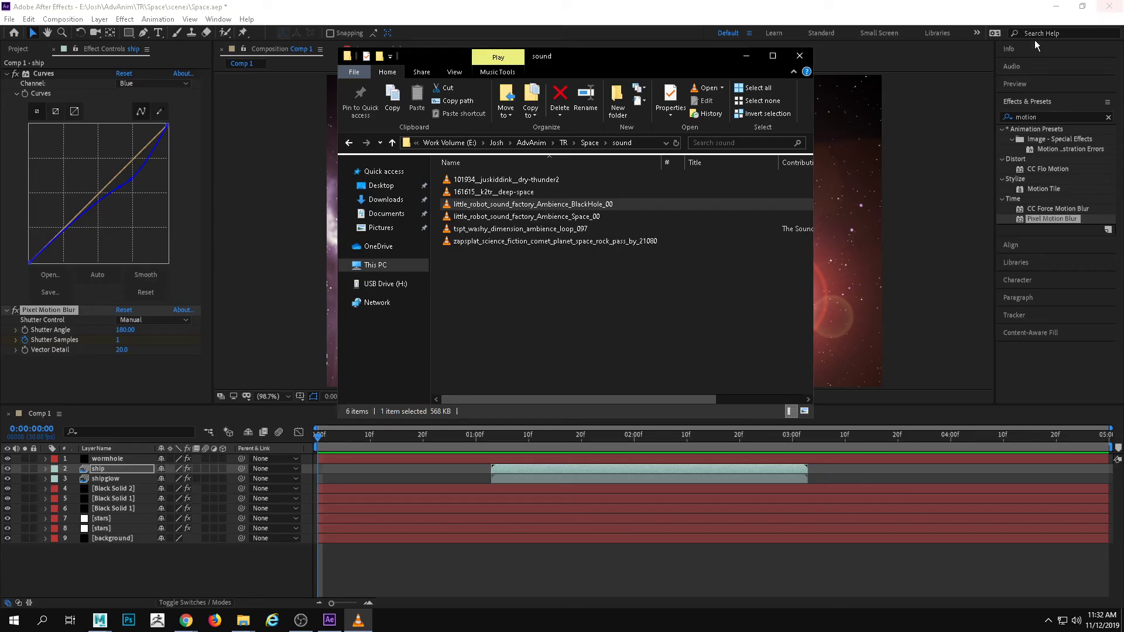
{"action": "left_click", "coordinate": [550, 240]}
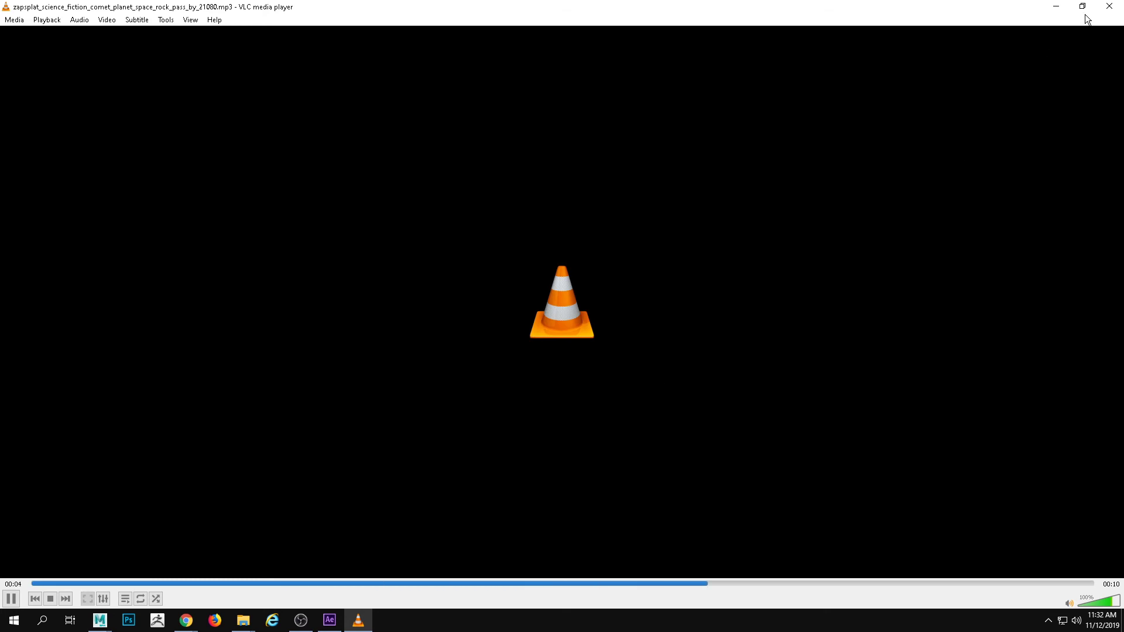
{"action": "left_click", "coordinate": [1109, 7]}
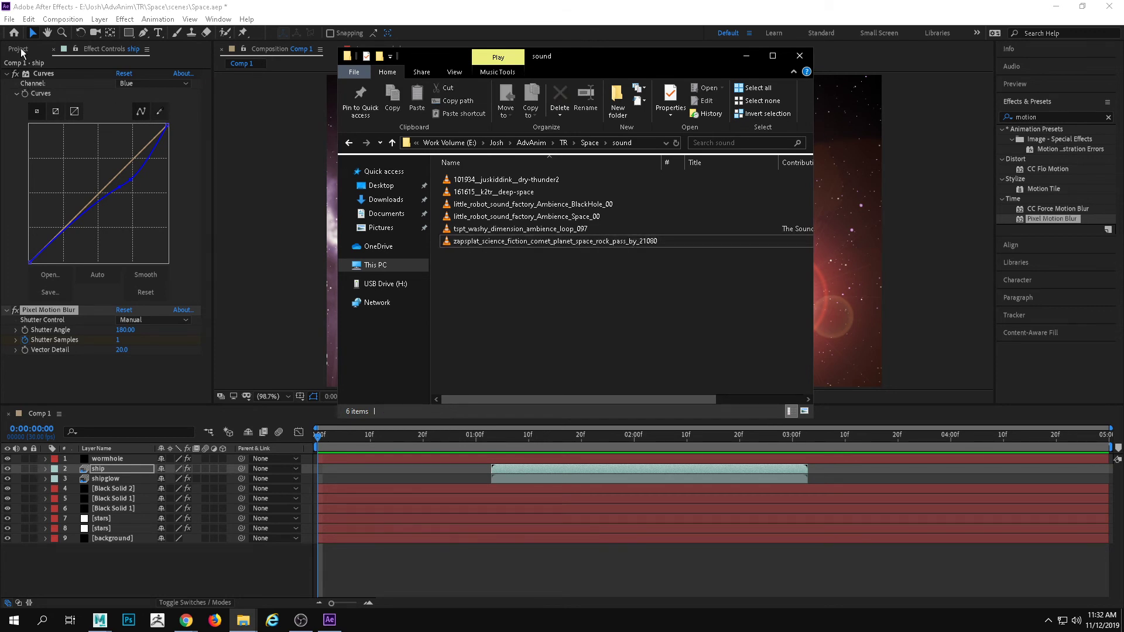
Import zapsplat_science_fiction_comet_planet_space_rock_pass_by_21080.mp3 into the After Effects project and add it to Comp 1 below the background layer
{"action": "left_click", "coordinate": [20, 51]}
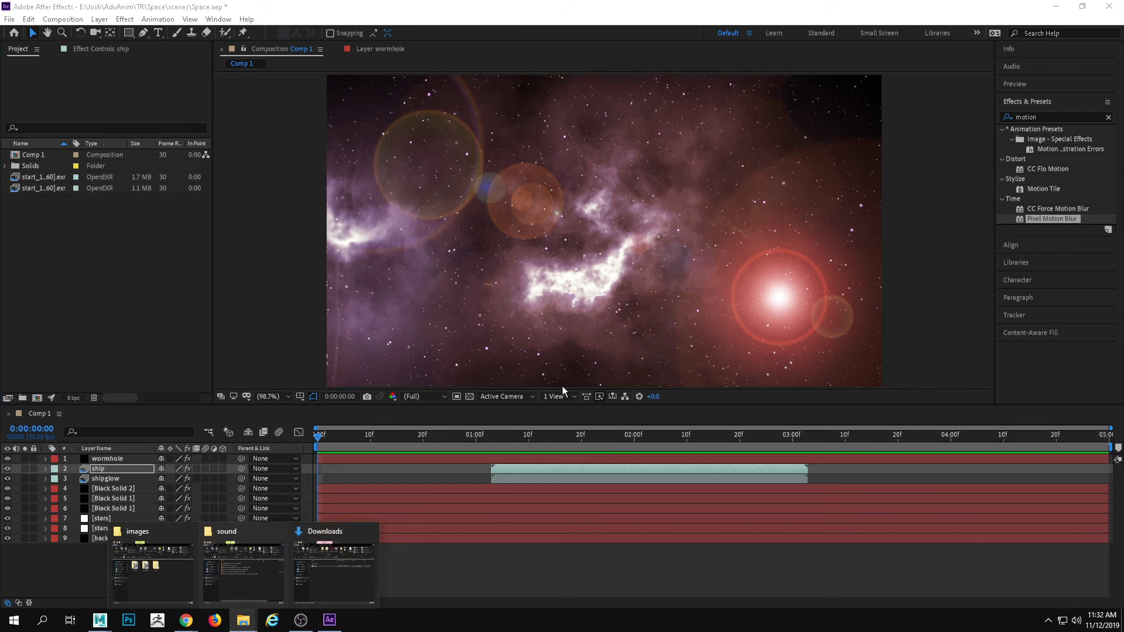
{"action": "mouse_move", "coordinate": [365, 535]}
{"action": "left_click", "coordinate": [281, 582]}
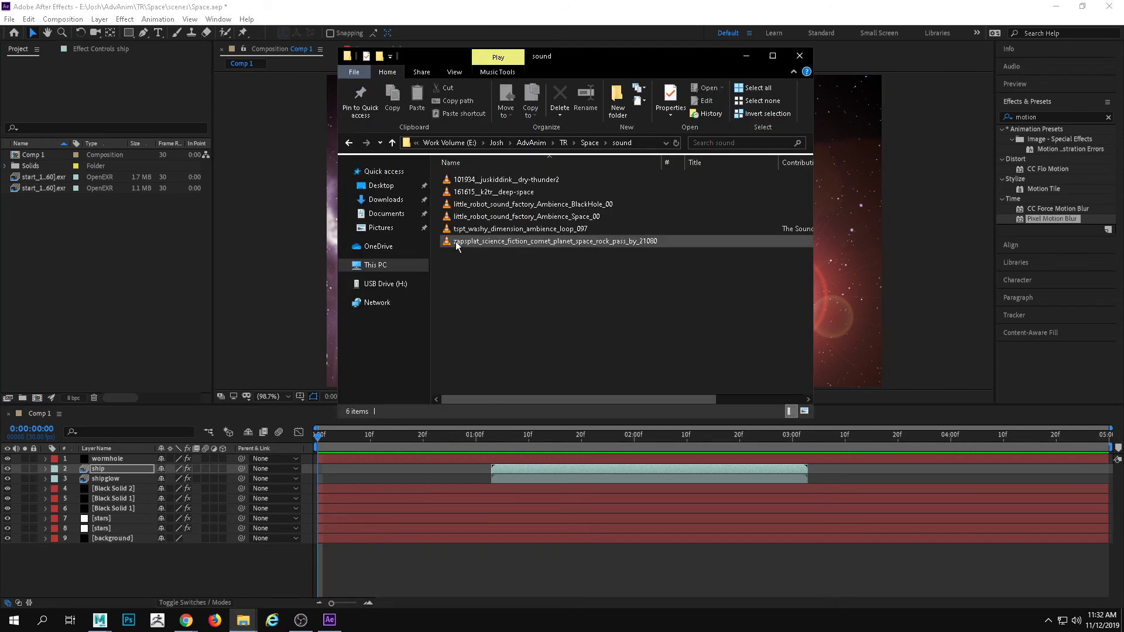
{"action": "left_click_drag", "start_coordinate": [503, 240], "coordinate": [171, 459]}
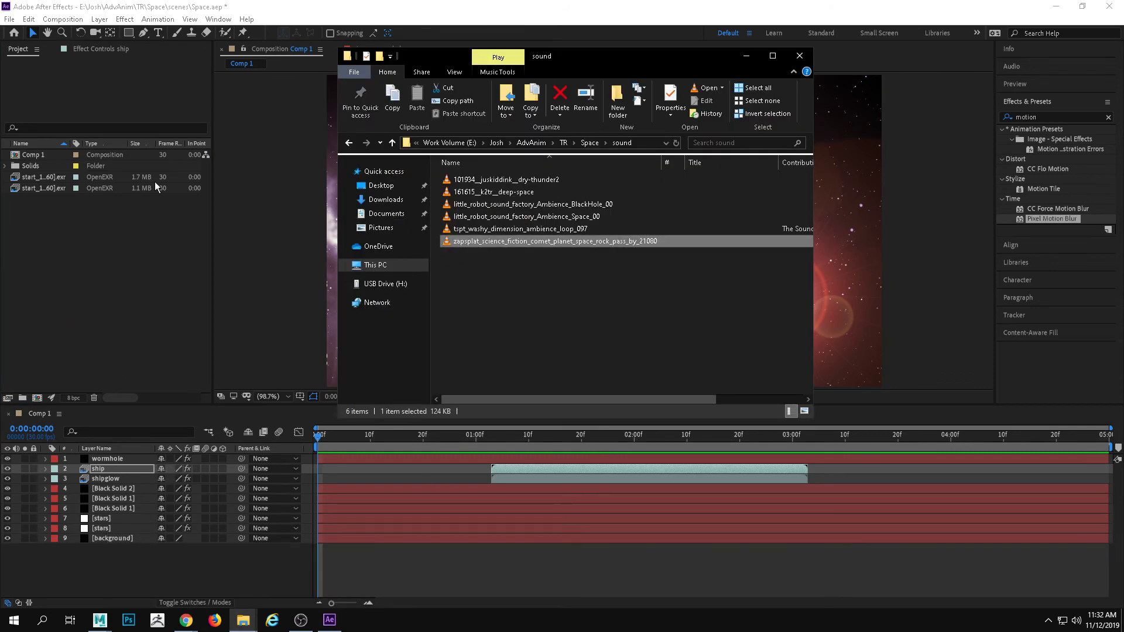
{"action": "left_click", "coordinate": [243, 155]}
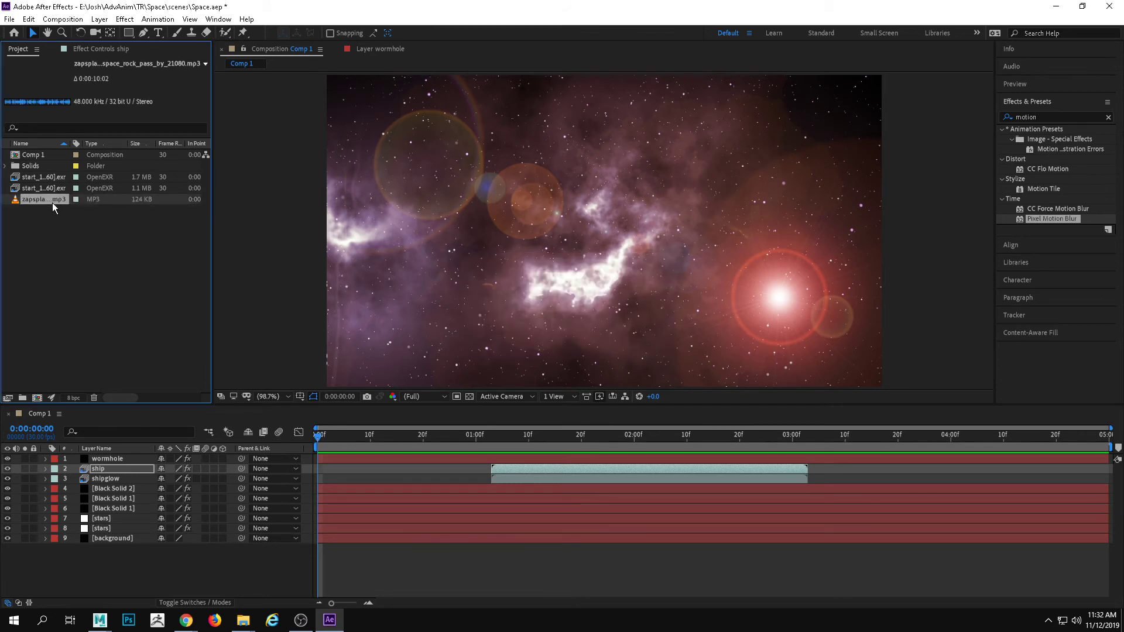
{"action": "left_click_drag", "start_coordinate": [51, 203], "coordinate": [180, 559]}
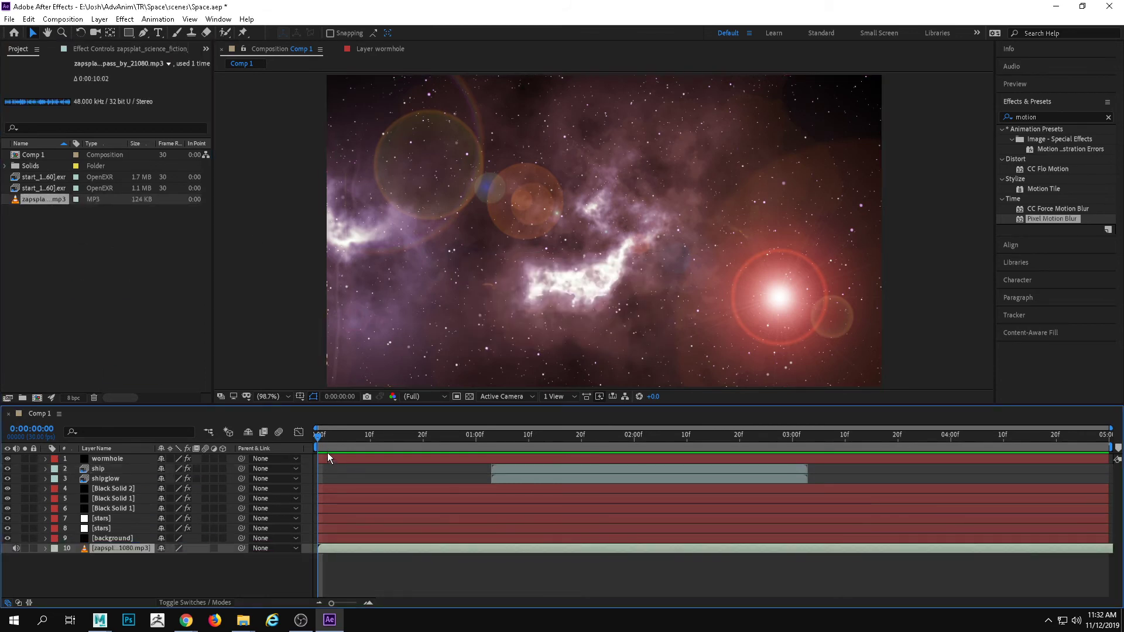
Preview the shot with the pass-by sound from the start and again from 0:00:02:13
{"action": "key", "text": "space"}
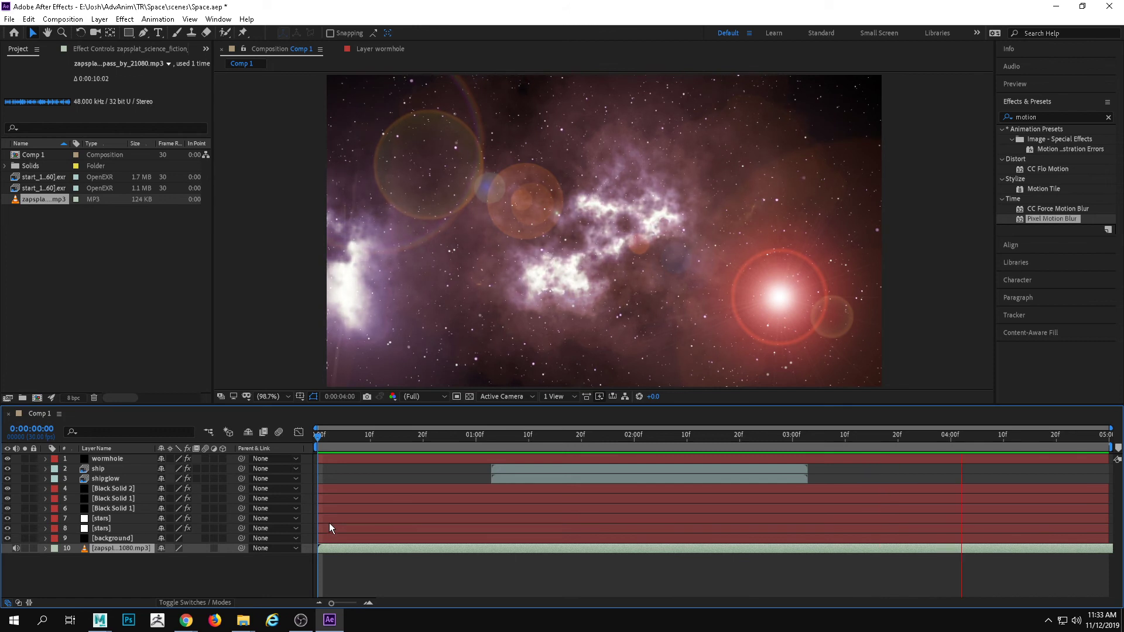
{"action": "key", "text": "space"}
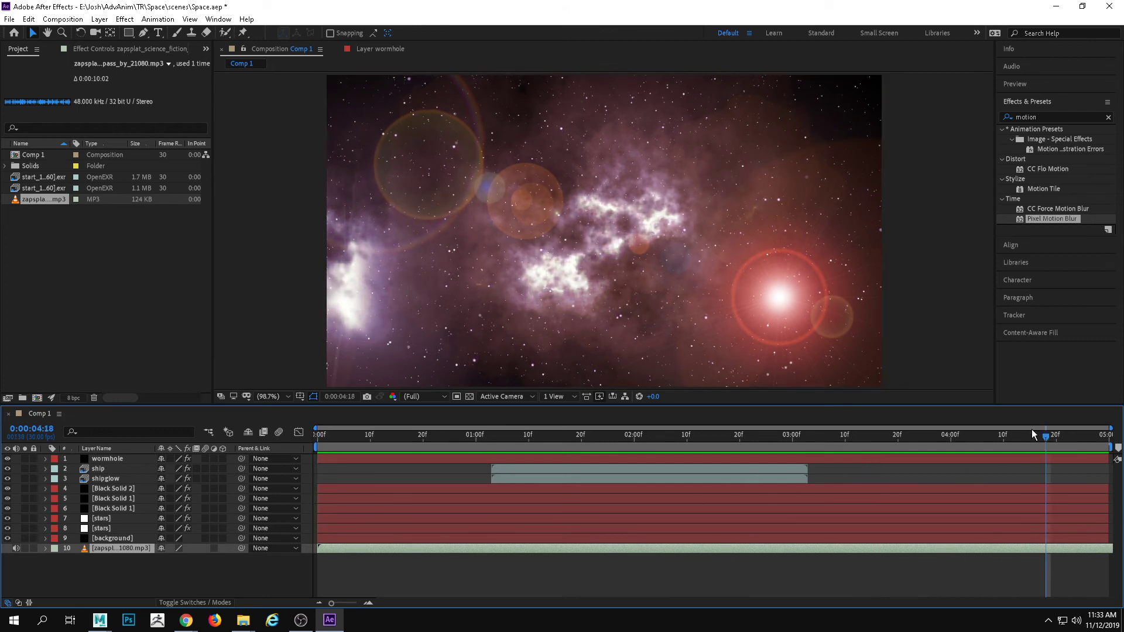
{"action": "left_click_drag", "start_coordinate": [1045, 435], "coordinate": [612, 438]}
{"action": "key", "text": "space"}
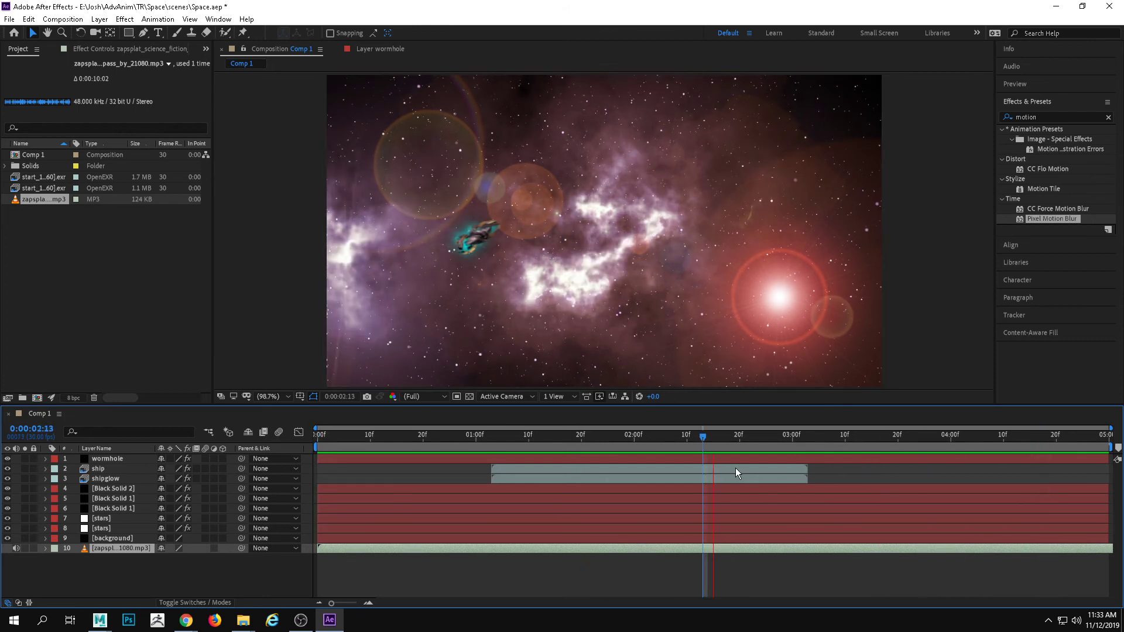
{"action": "key", "text": "space"}
Mark 0:00:03:07 with the playhead, slide the pass-by sound layer earlier in time, and preview the shot from 0:00:00:00
{"action": "left_click_drag", "start_coordinate": [895, 450], "coordinate": [830, 440]}
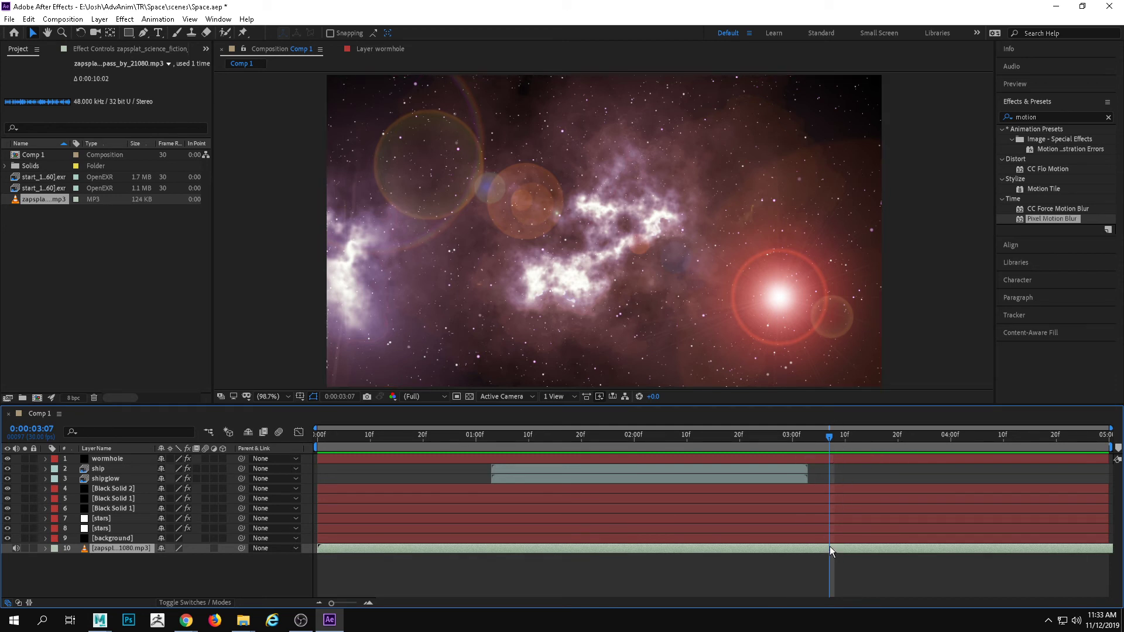
{"action": "left_click_drag", "start_coordinate": [829, 549], "coordinate": [623, 548]}
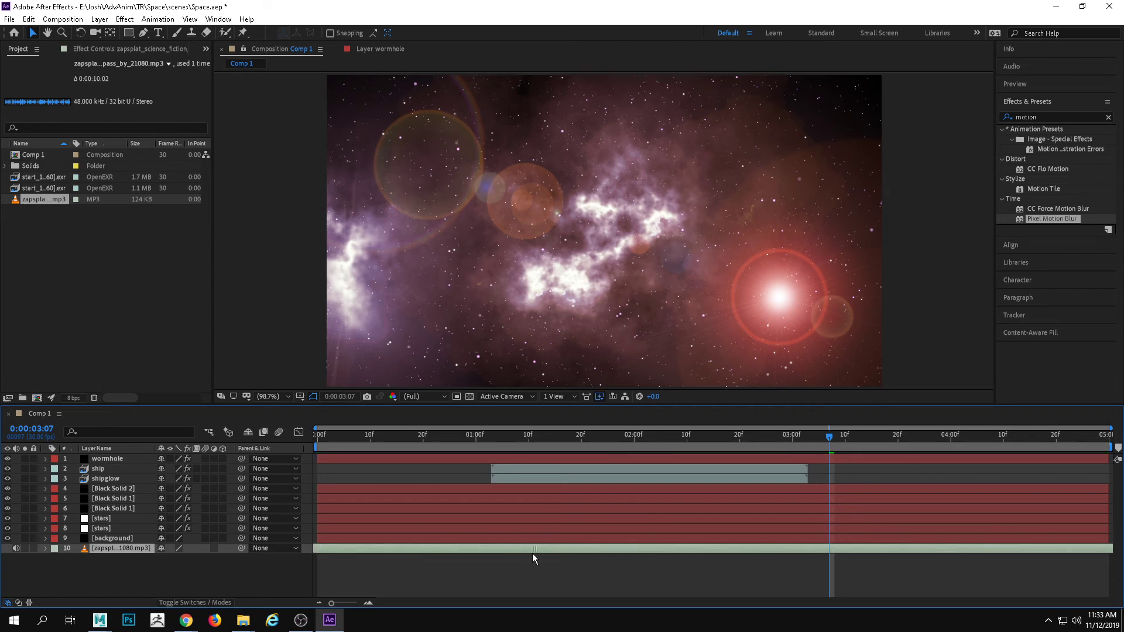
{"action": "left_click_drag", "start_coordinate": [582, 439], "coordinate": [279, 399]}
{"action": "key", "text": "space"}
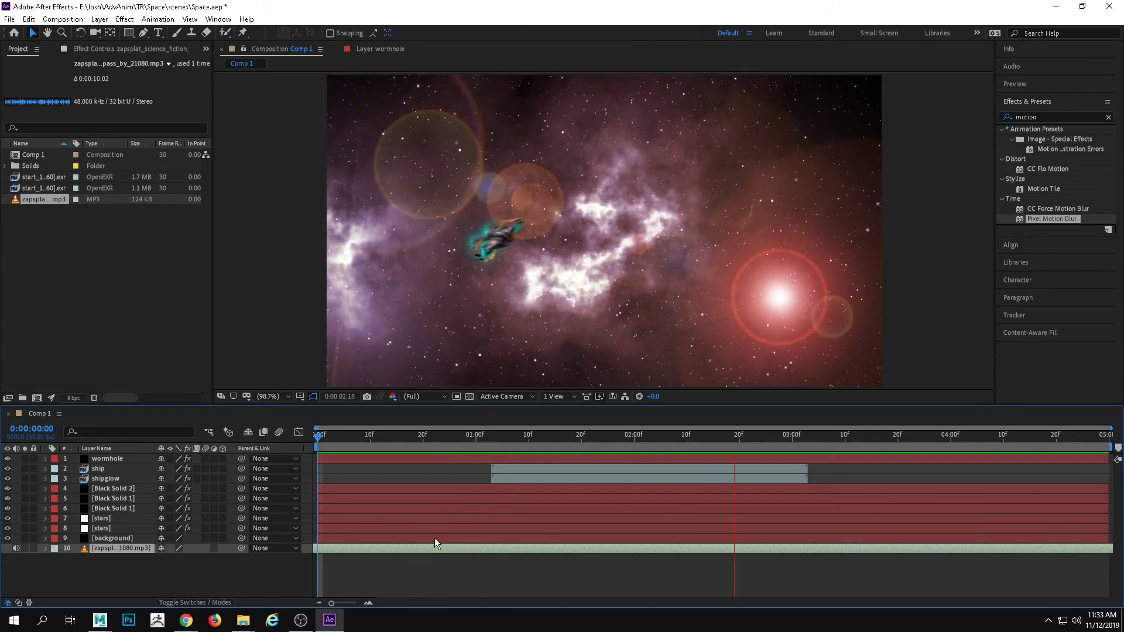
{"action": "key", "text": "space"}
Slide the pass-by sound layer somewhat later and preview its sync with the ship twice from 0:00:01:01
{"action": "left_click_drag", "start_coordinate": [511, 549], "coordinate": [622, 553]}
{"action": "left_click_drag", "start_coordinate": [736, 436], "coordinate": [480, 452]}
{"action": "key", "text": "space"}
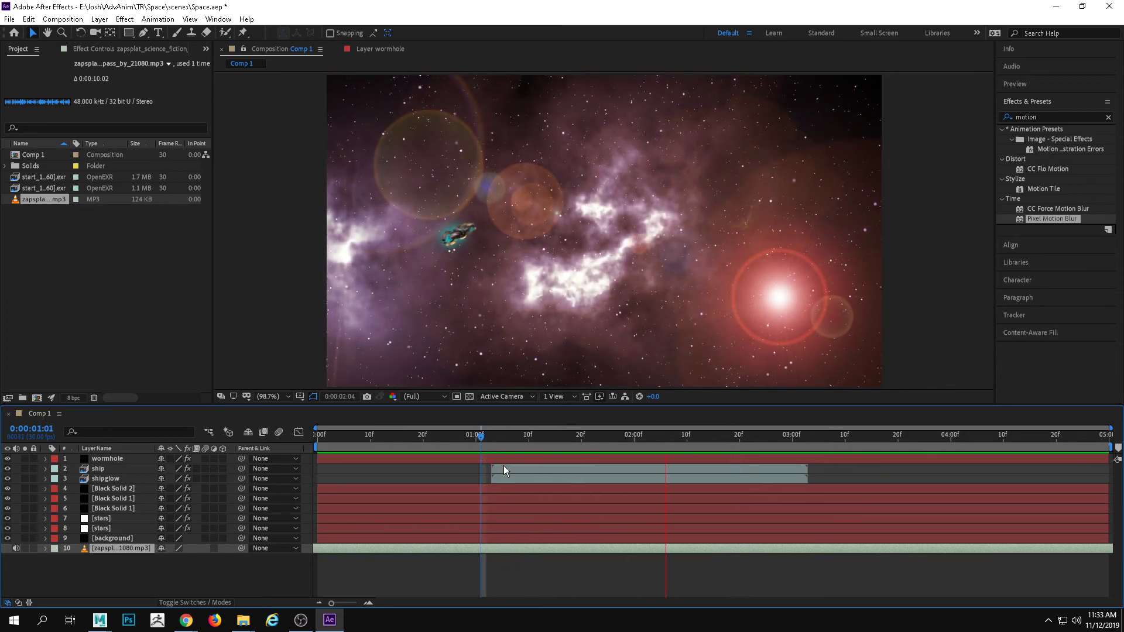
{"action": "key", "text": "space"}
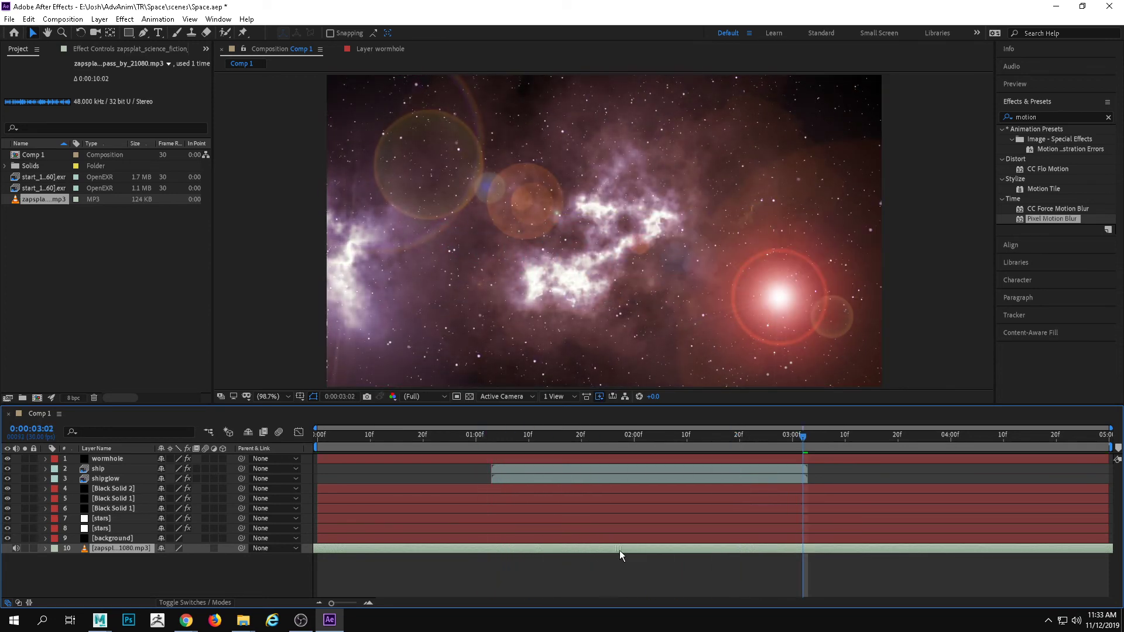
{"action": "left_click", "coordinate": [483, 438]}
{"action": "key", "text": "space"}
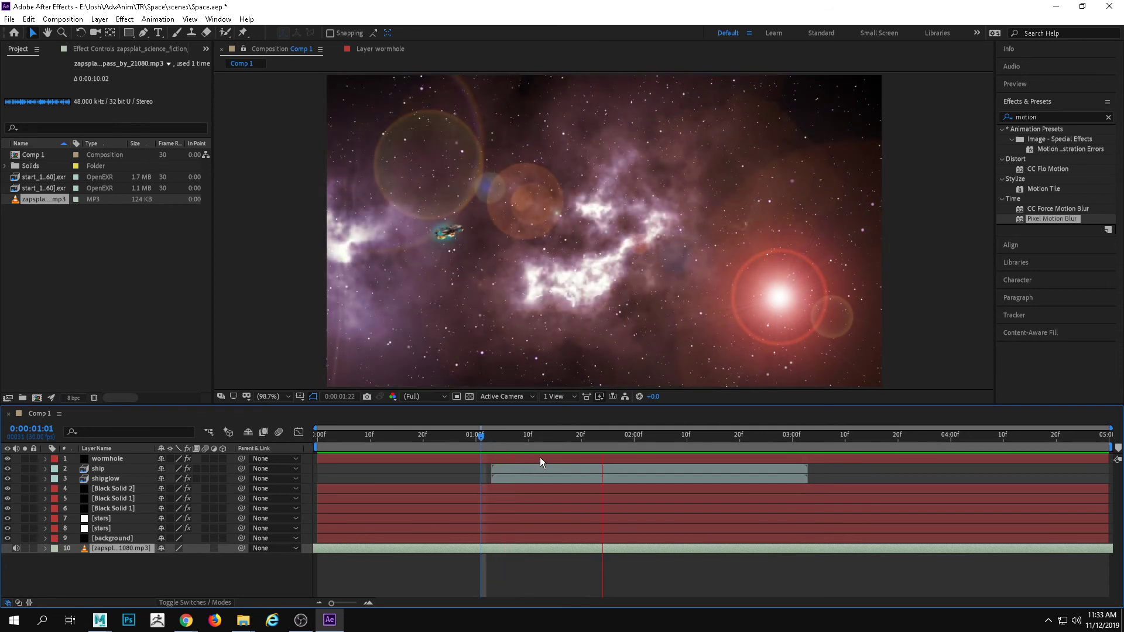
{"action": "key", "text": "space"}
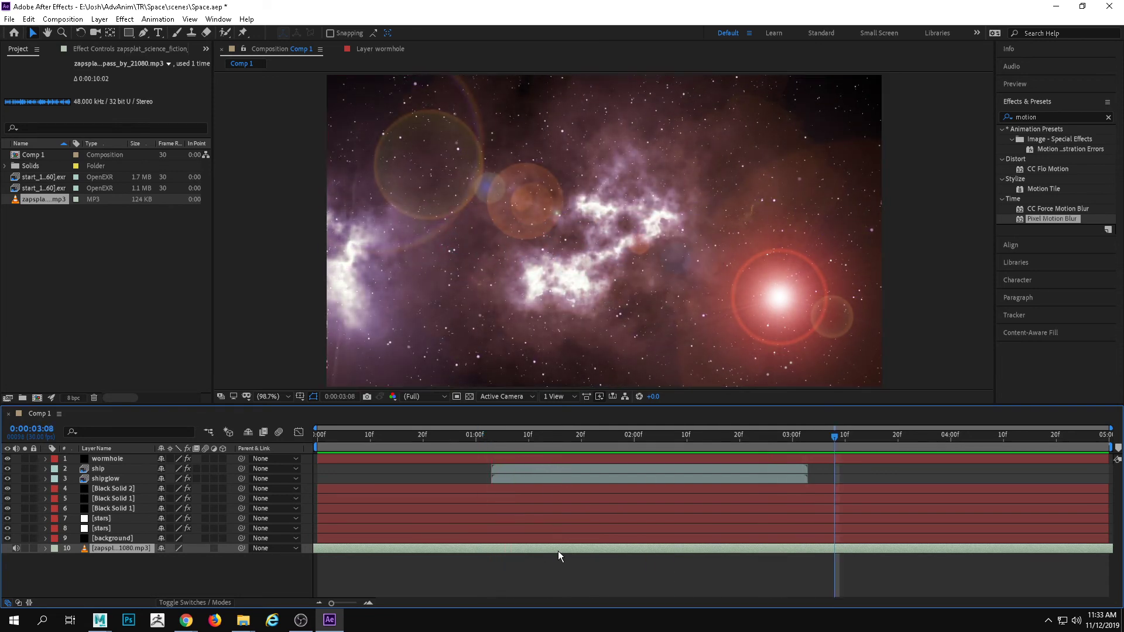
Preview the pass-by sound's sync with the ship from 0:00:01:02 and again from 0:00:01:03
{"action": "left_click_drag", "start_coordinate": [548, 438], "coordinate": [529, 437]}
{"action": "key", "text": "space"}
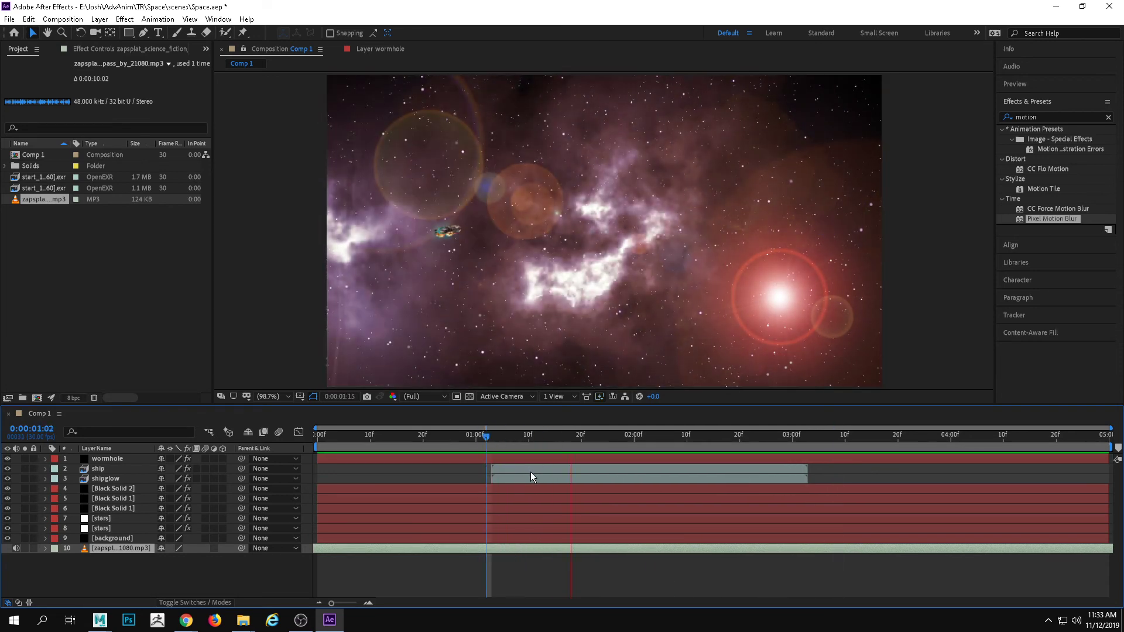
{"action": "key", "text": "space"}
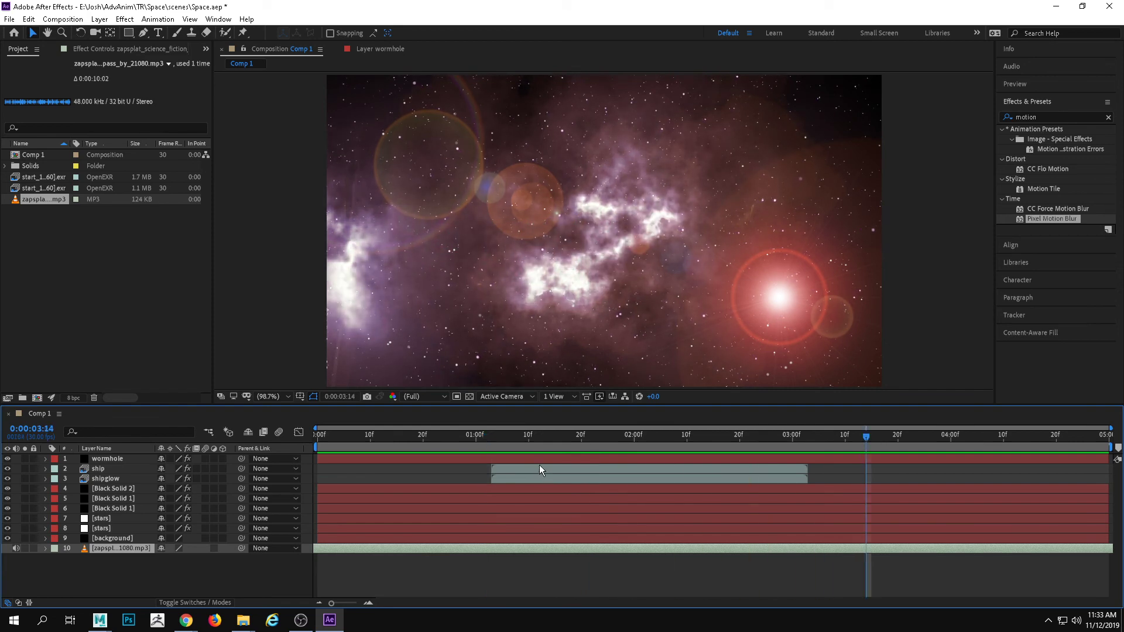
{"action": "left_click_drag", "start_coordinate": [515, 437], "coordinate": [491, 434]}
{"action": "key", "text": "space"}
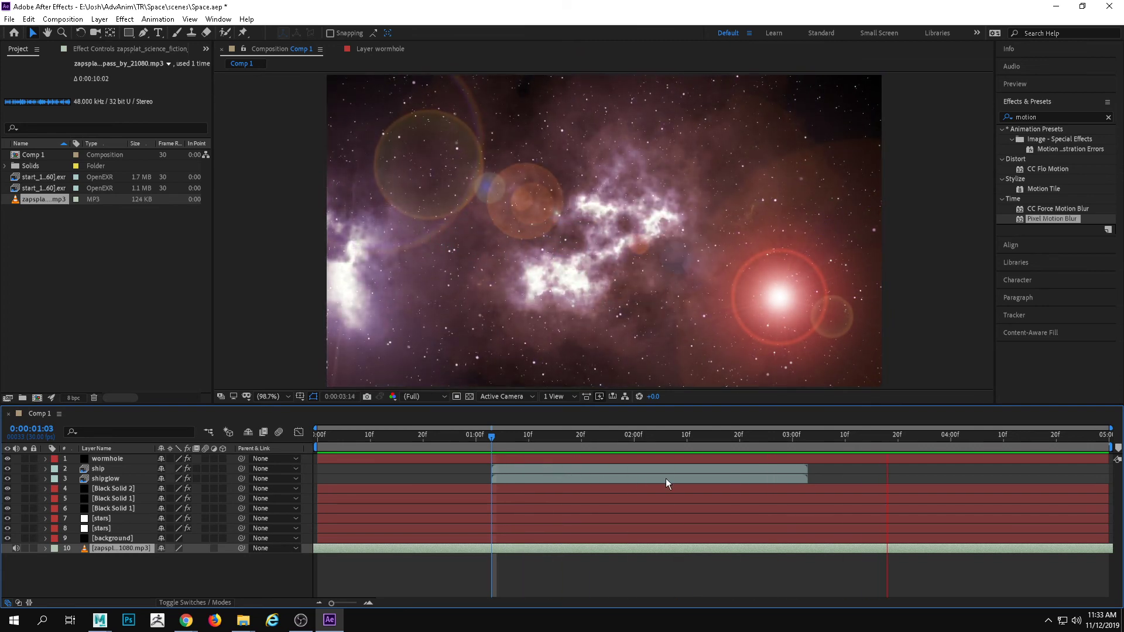
{"action": "key", "text": "space"}
Play the shot with the pass-by sound twice from 0:00:00:00 to judge its timing
{"action": "left_click_drag", "start_coordinate": [783, 436], "coordinate": [528, 436]}
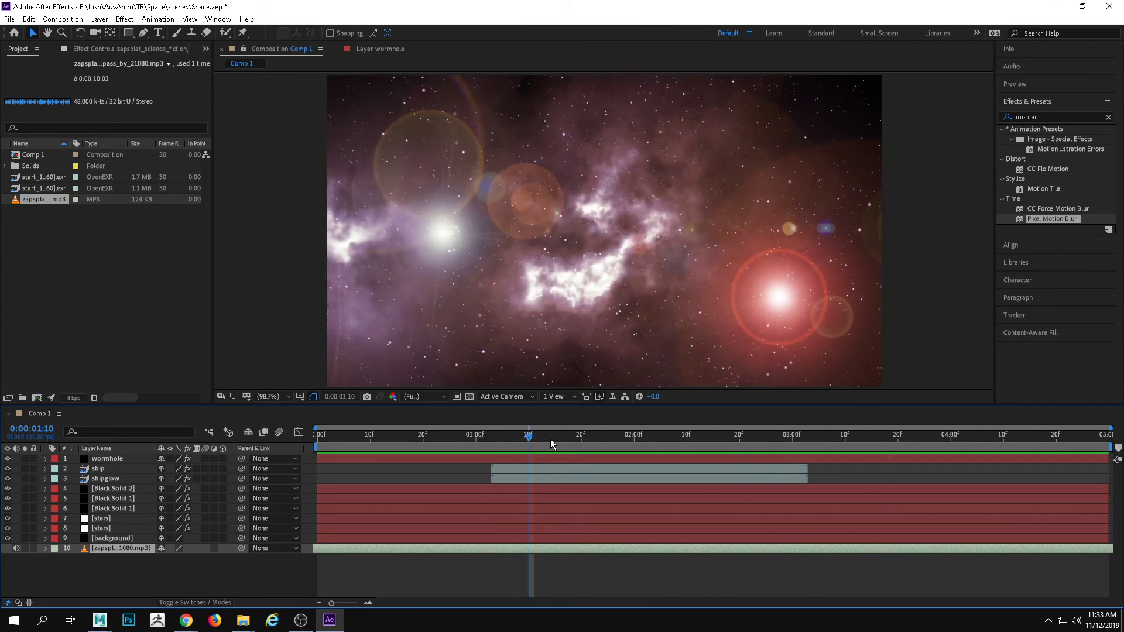
{"action": "key", "text": "Home"}
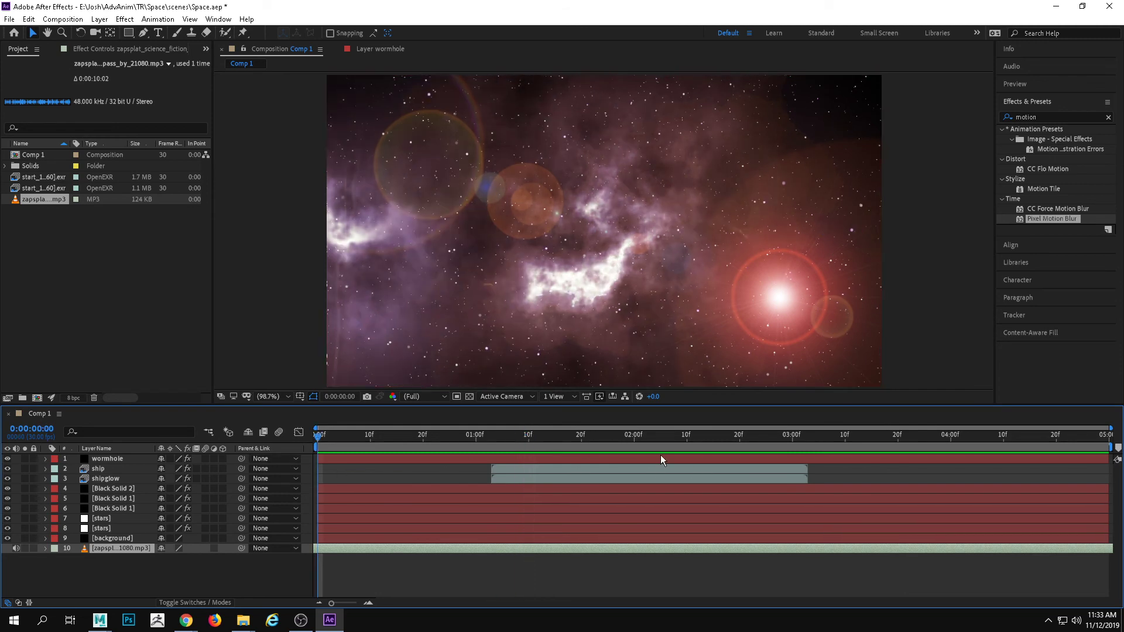
{"action": "key", "text": "space"}
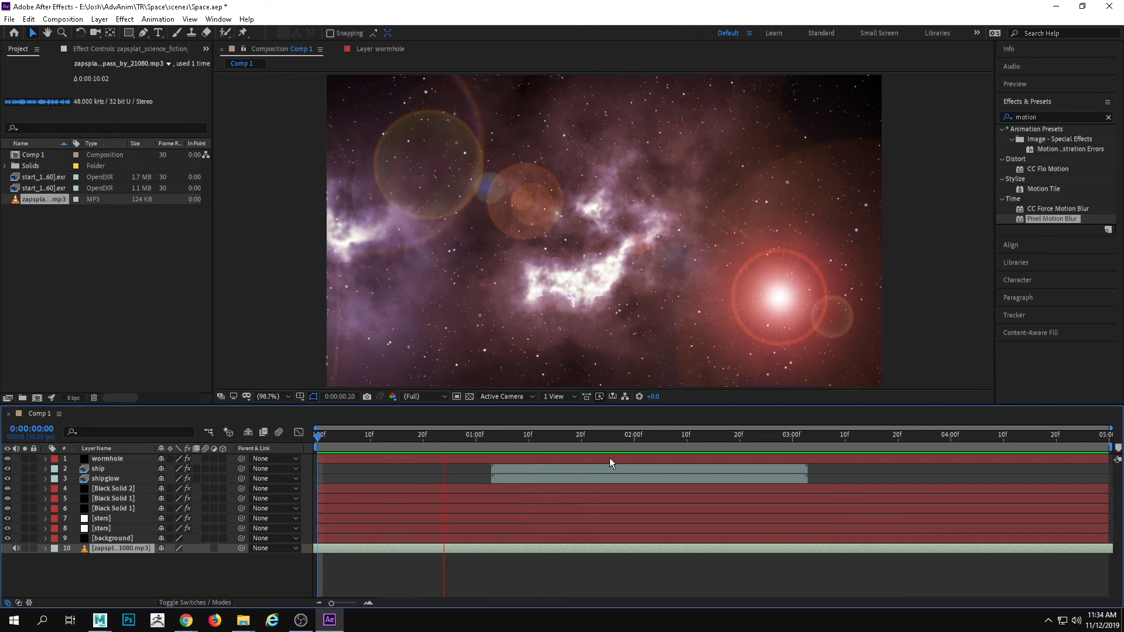
{"action": "key", "text": "space"}
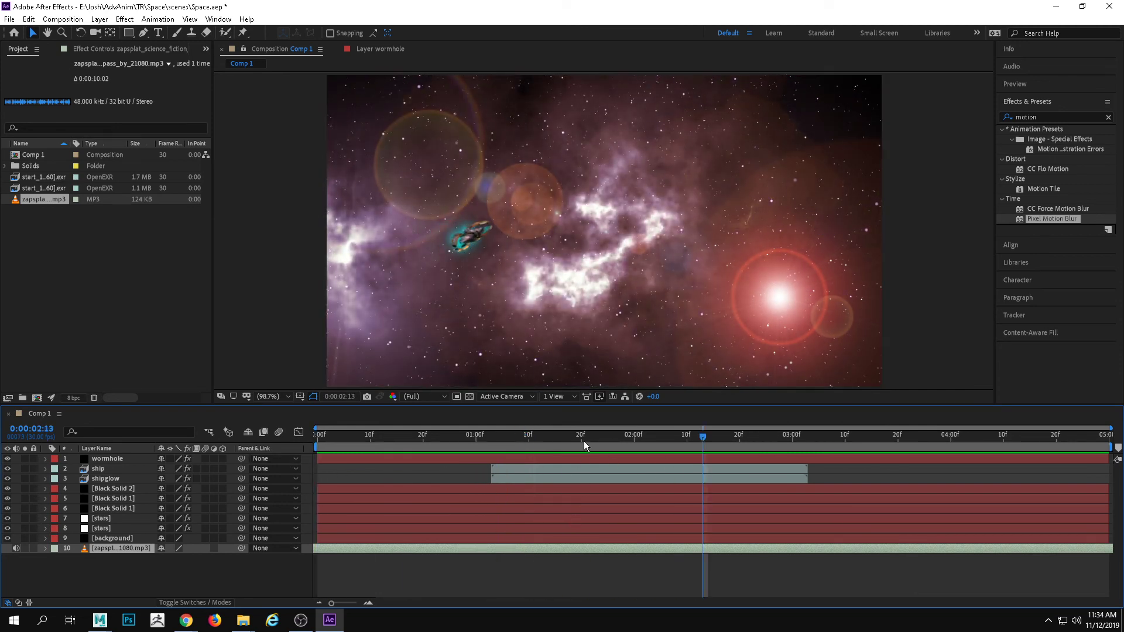
{"action": "left_click_drag", "start_coordinate": [576, 438], "coordinate": [376, 451]}
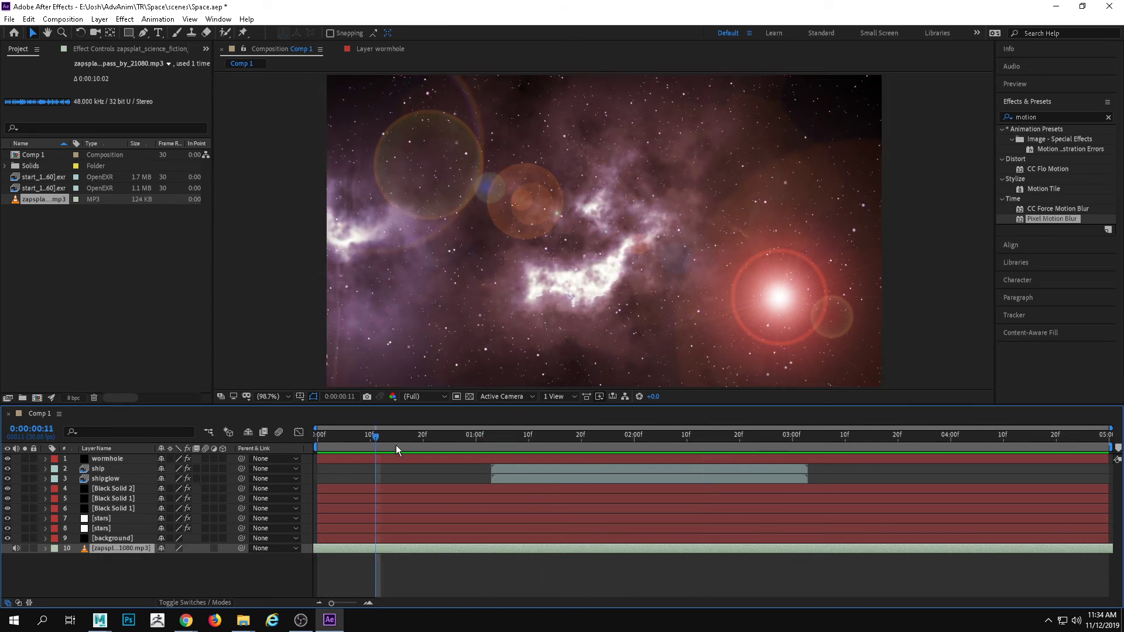
{"action": "key", "text": "space"}
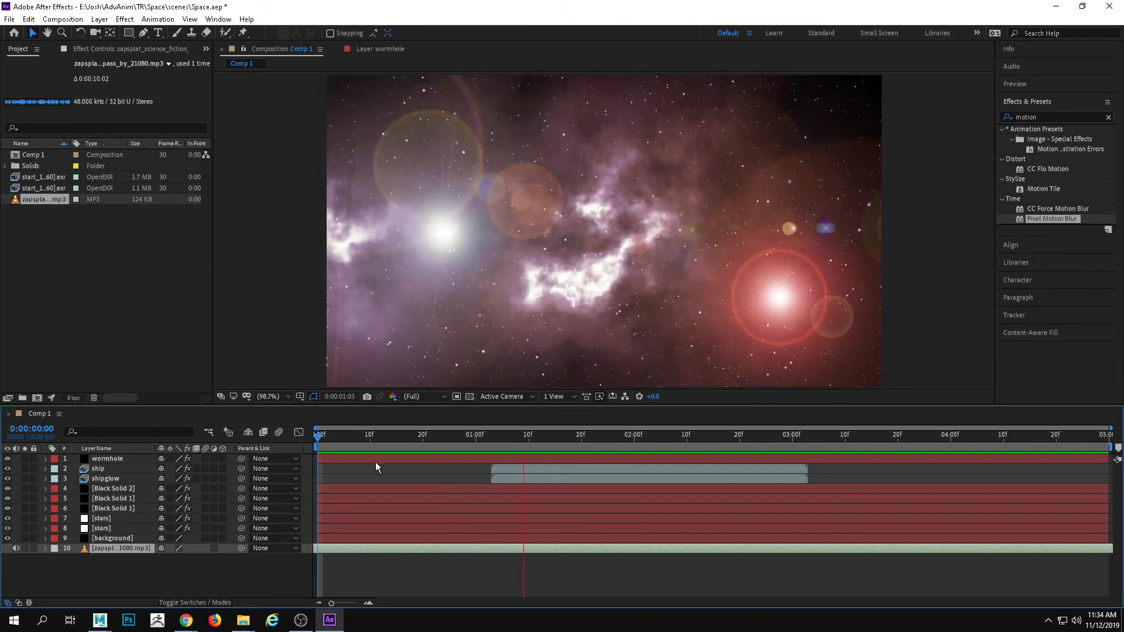
Keyframe the pass-by sound's Audio Levels at -191 dB on 0:00:01:03 and +0.00 dB on 0:00:01:06
{"action": "left_click_drag", "start_coordinate": [526, 436], "coordinate": [491, 434]}
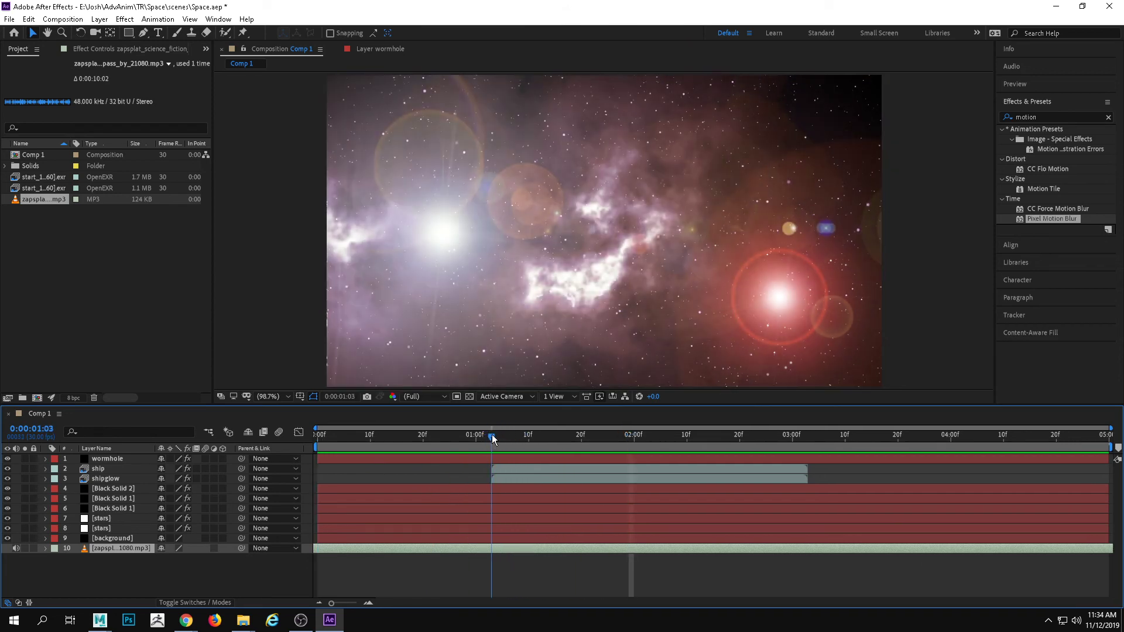
{"action": "left_click", "coordinate": [57, 559]}
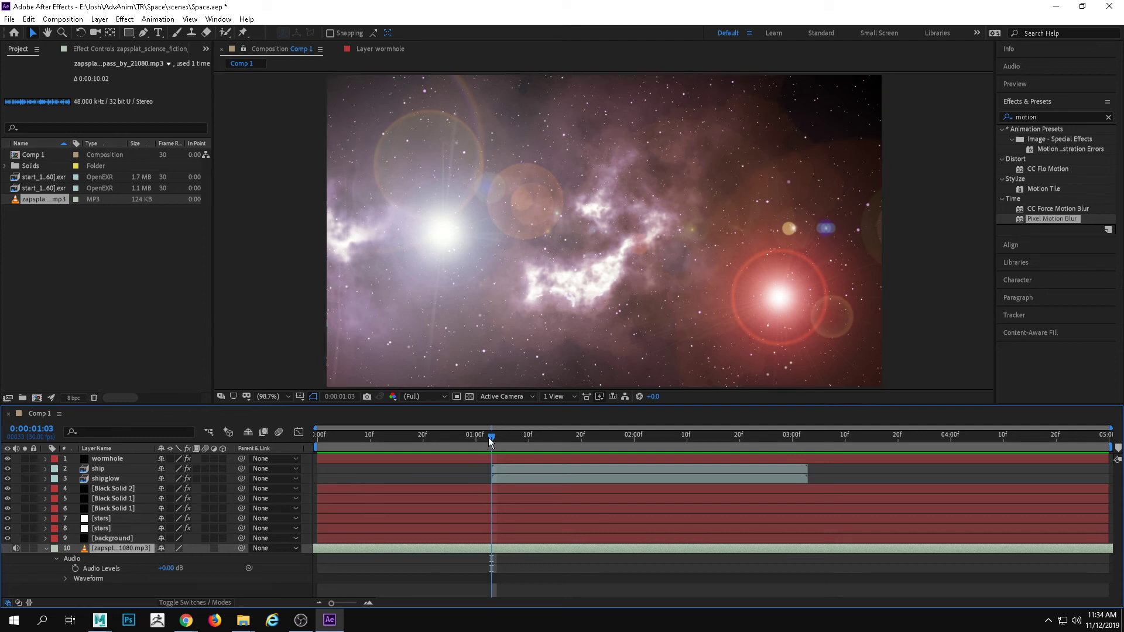
{"action": "left_click_drag", "start_coordinate": [491, 434], "coordinate": [506, 434]}
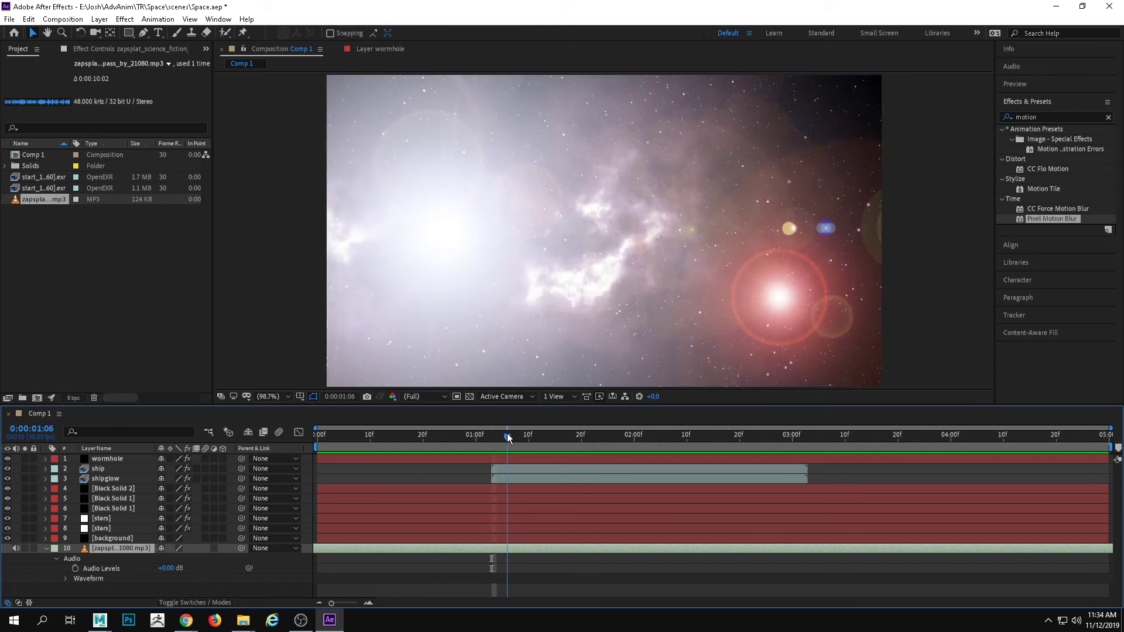
{"action": "left_click", "coordinate": [76, 569]}
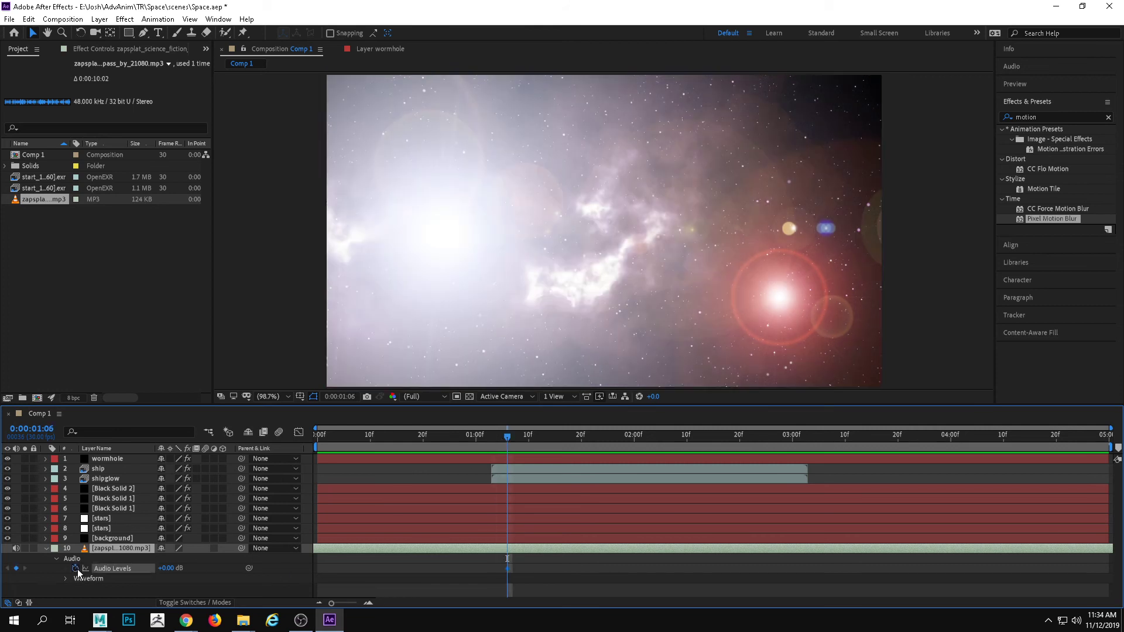
{"action": "left_click", "coordinate": [501, 439]}
{"action": "left_click_drag", "start_coordinate": [498, 437], "coordinate": [491, 438]}
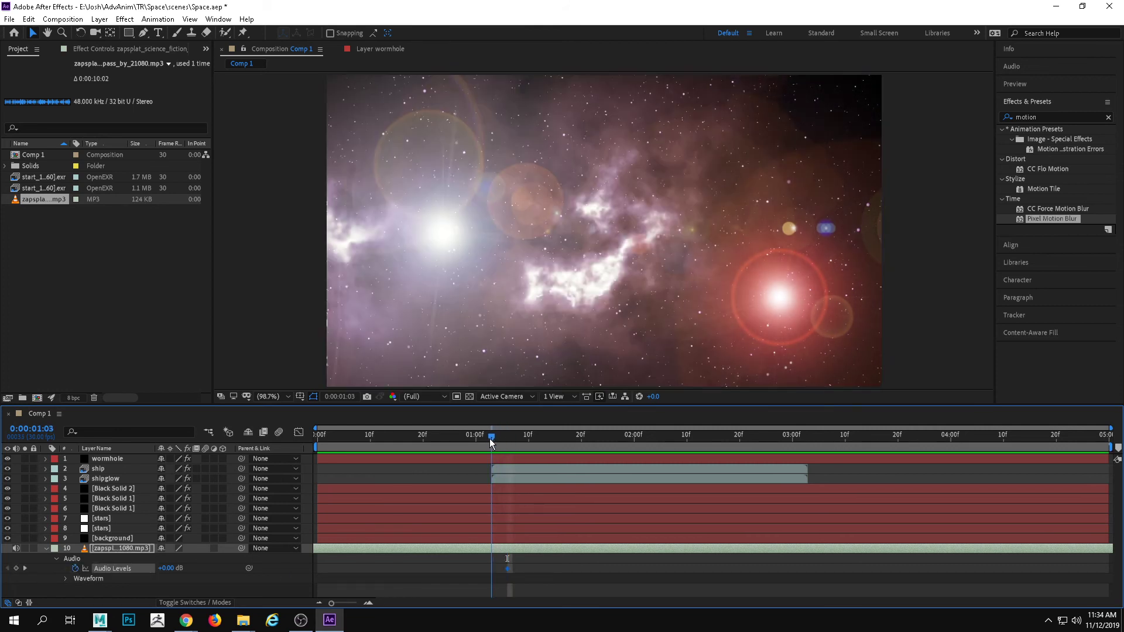
{"action": "left_click_drag", "start_coordinate": [166, 570], "coordinate": [5, 579]}
{"action": "left_click_drag", "start_coordinate": [169, 571], "coordinate": [6, 580]}
Preview the pass-by sound's fade-in from 0:00:00:00, and return the playhead to 0:00:01:01
{"action": "left_click_drag", "start_coordinate": [490, 439], "coordinate": [258, 433]}
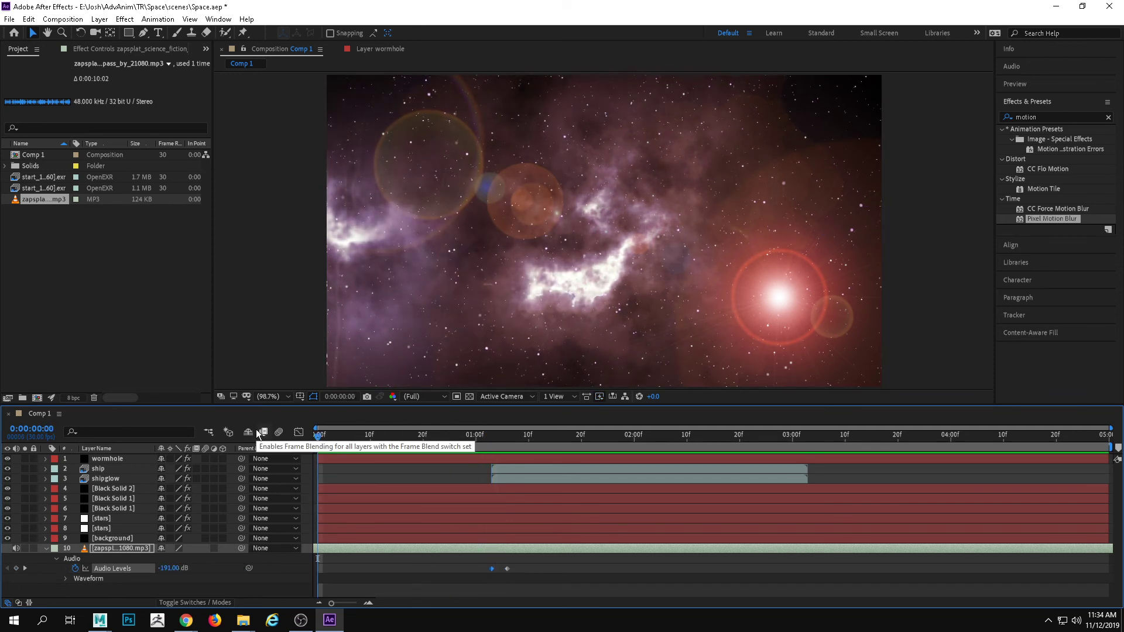
{"action": "key", "text": "space"}
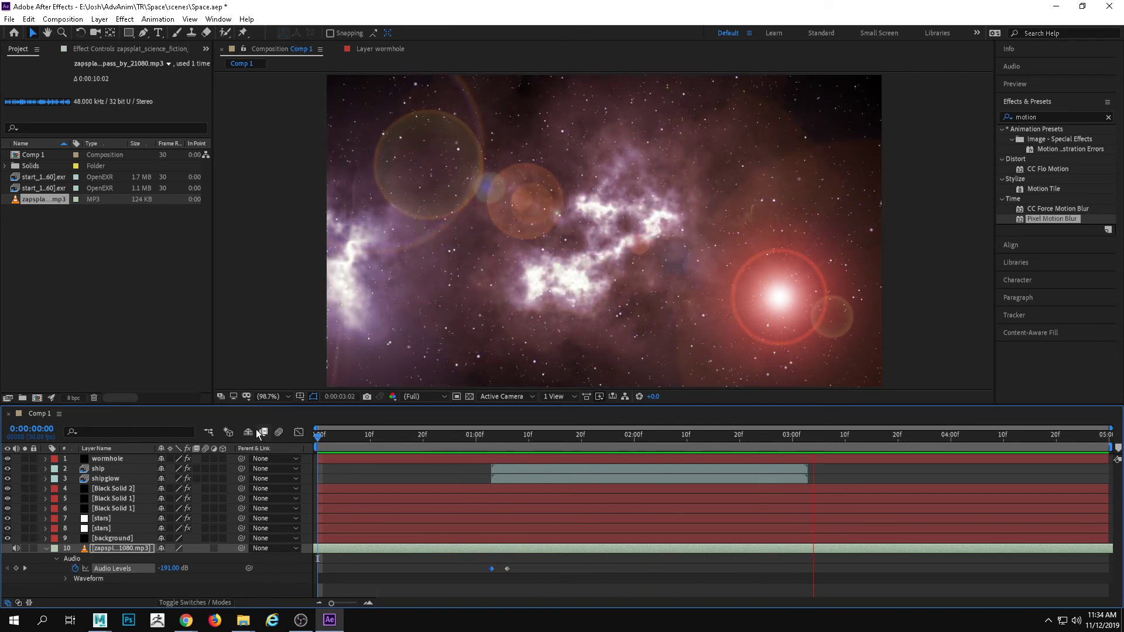
{"action": "key", "text": "space"}
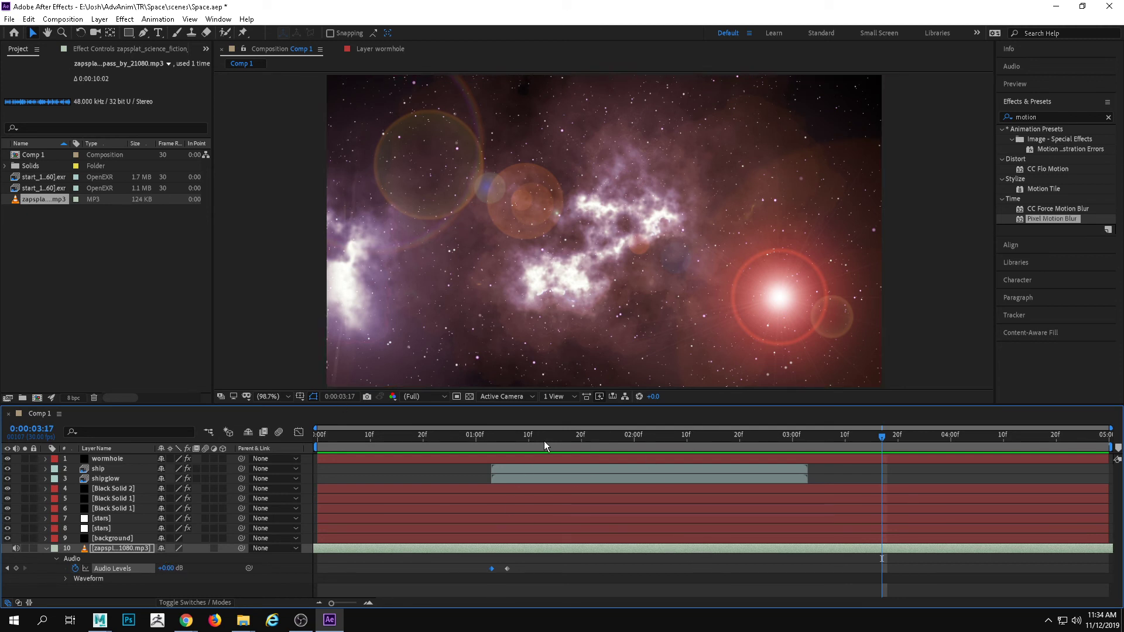
{"action": "left_click_drag", "start_coordinate": [515, 443], "coordinate": [489, 448]}
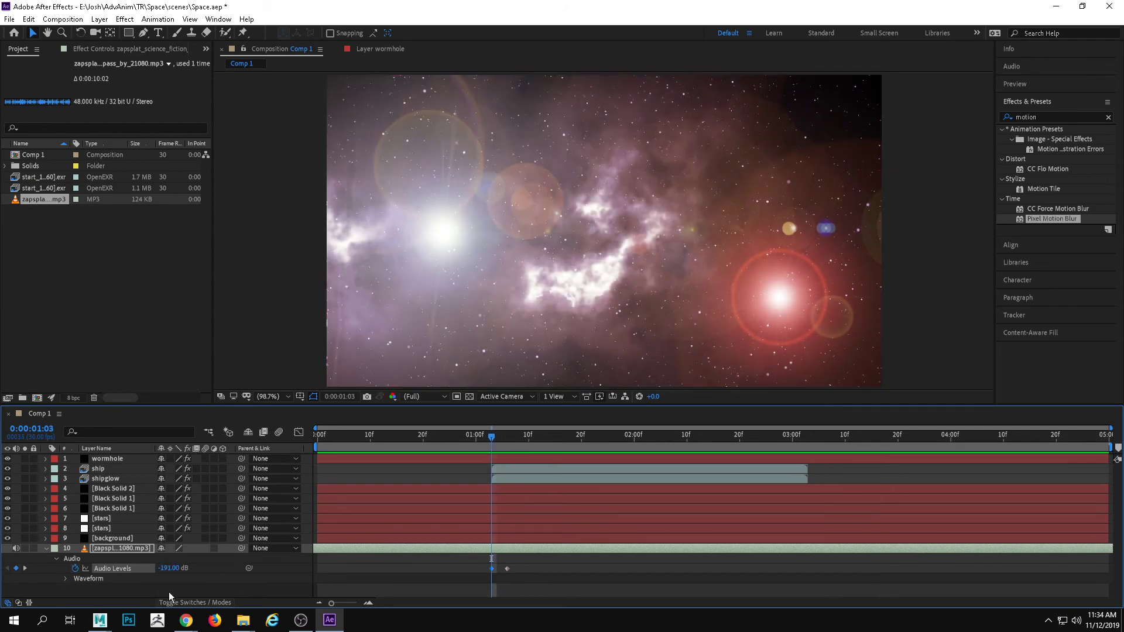
{"action": "mouse_move", "coordinate": [497, 451]}
{"action": "left_mouse_down"}
{"action": "mouse_move", "coordinate": [382, 448]}
{"action": "mouse_move", "coordinate": [553, 456]}
{"action": "mouse_move", "coordinate": [370, 460]}
{"action": "mouse_move", "coordinate": [608, 455]}
{"action": "mouse_move", "coordinate": [459, 453]}
{"action": "mouse_move", "coordinate": [481, 451]}
{"action": "left_mouse_up"}
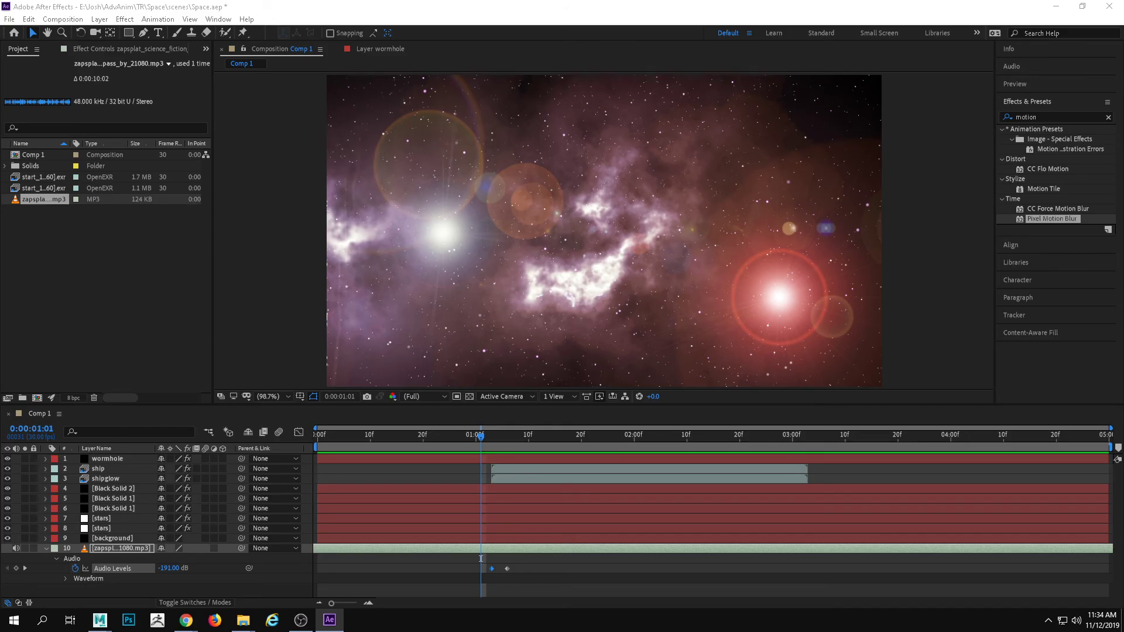
Switch to the sound folder in File Explorer, listen to 101934__juskiddink__dry-thunder2 in VLC, and close the player
{"action": "key", "text": "alt+Tab"}
{"action": "left_click", "coordinate": [600, 308]}
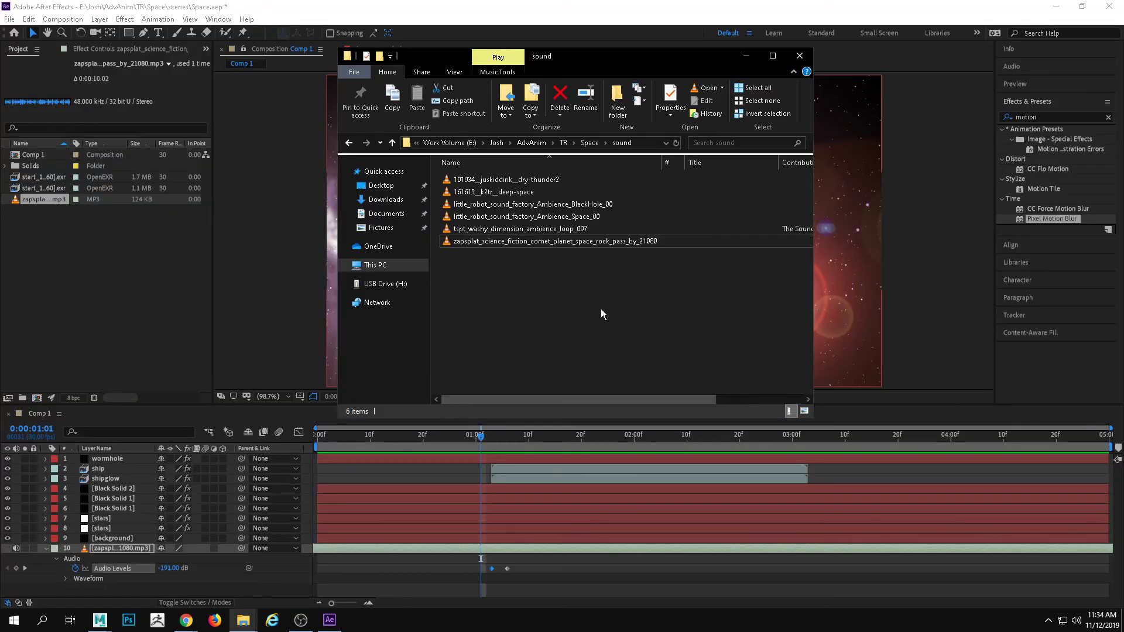
{"action": "double_click", "coordinate": [513, 181]}
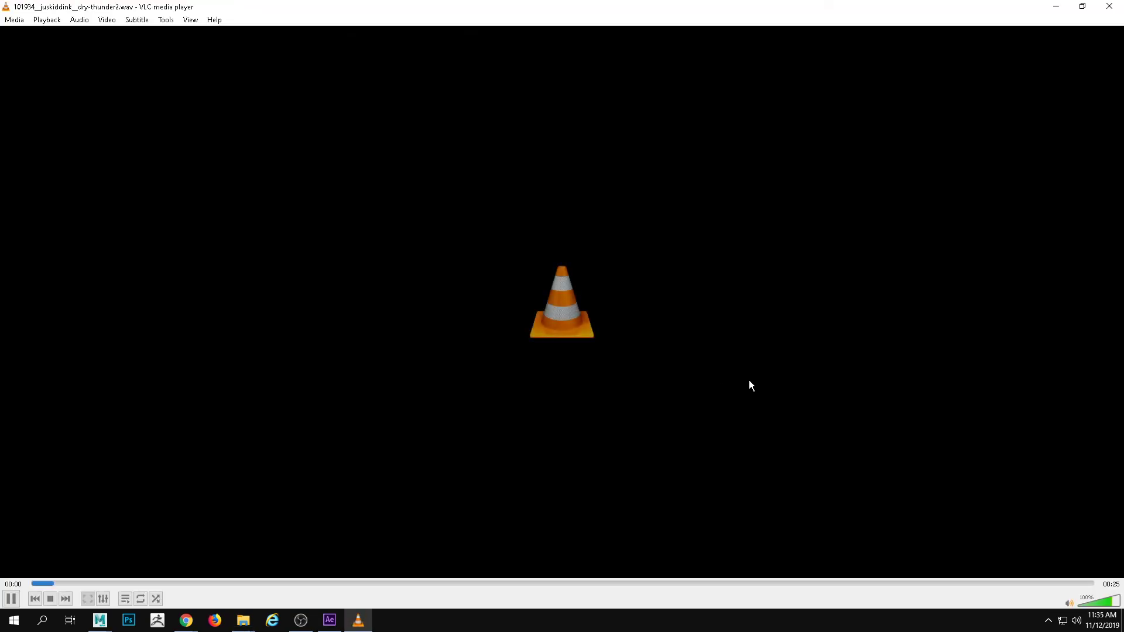
{"action": "left_click", "coordinate": [1112, 11]}
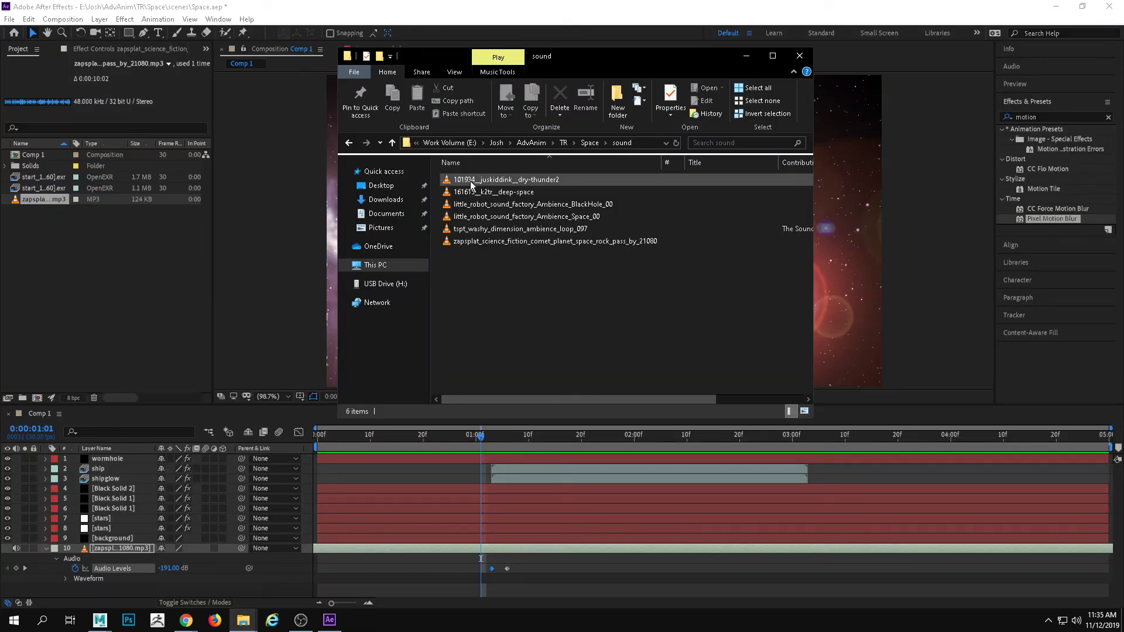
Import 101934__juskiddink__dry-thunder2.wav into the After Effects project and add it to Comp 1 above the pass-by sound layer
{"action": "left_click_drag", "start_coordinate": [471, 180], "coordinate": [265, 372]}
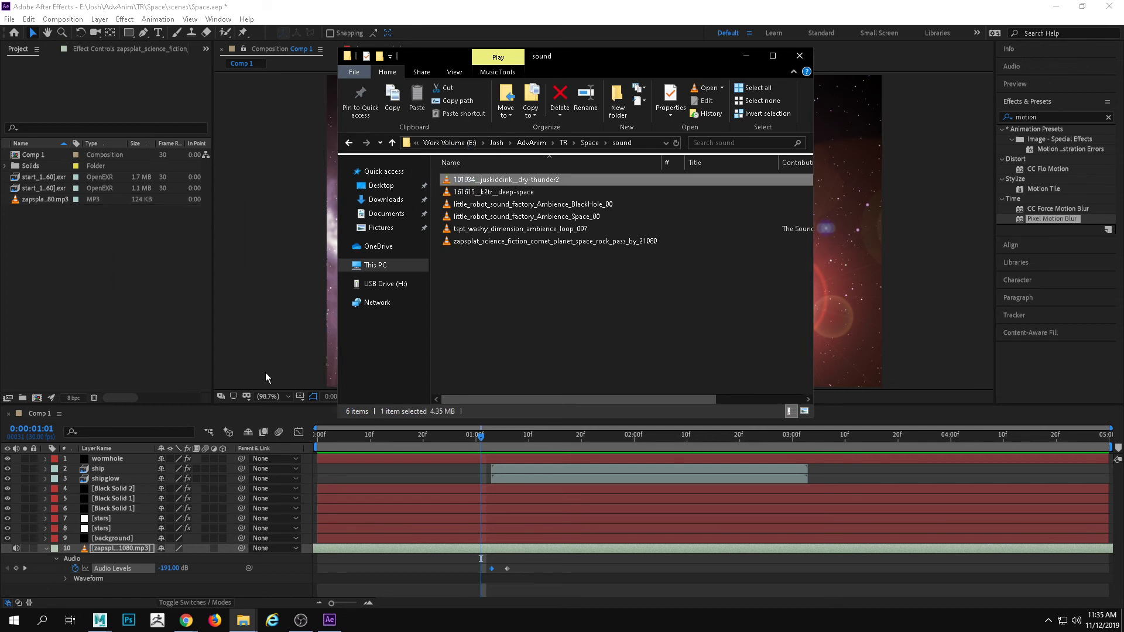
{"action": "left_click", "coordinate": [556, 441]}
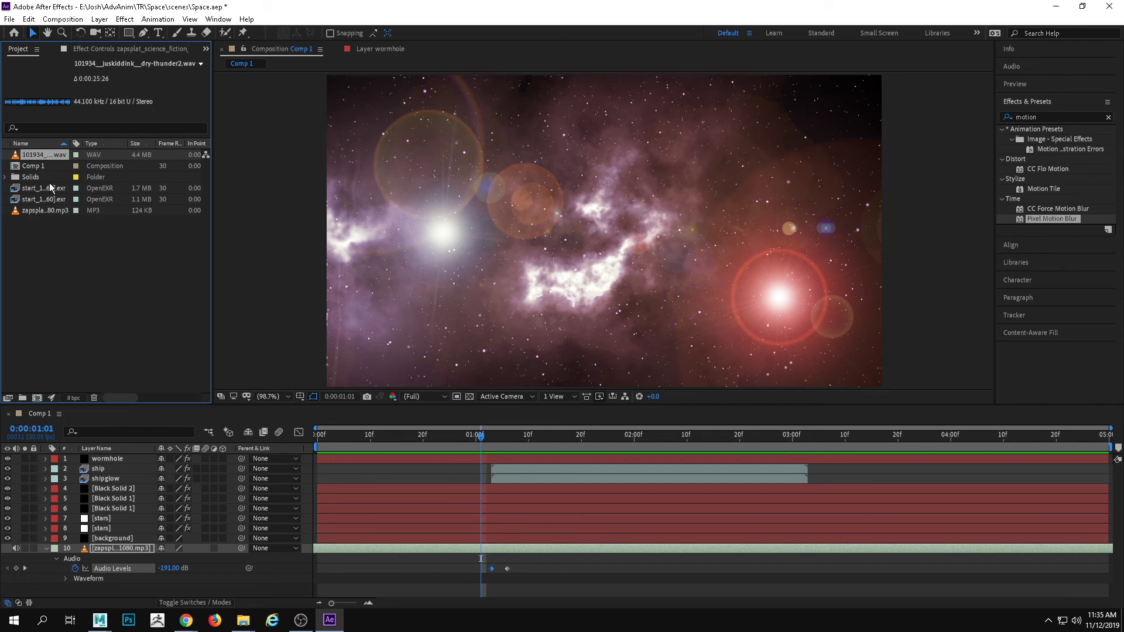
{"action": "left_click", "coordinate": [42, 214]}
{"action": "left_click_drag", "start_coordinate": [54, 159], "coordinate": [123, 547]}
Rename the dry-thunder2.wav layer in Comp 1 as thunder
{"action": "right_click", "coordinate": [136, 545]}
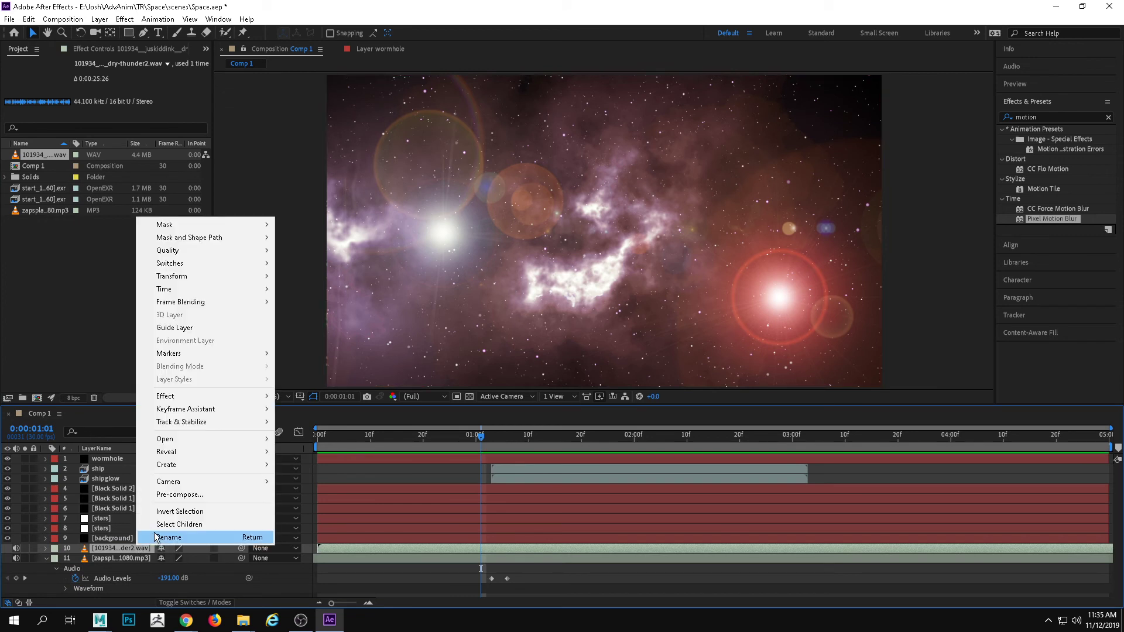
{"action": "left_click", "coordinate": [157, 535]}
{"action": "type", "text": "thunder"}
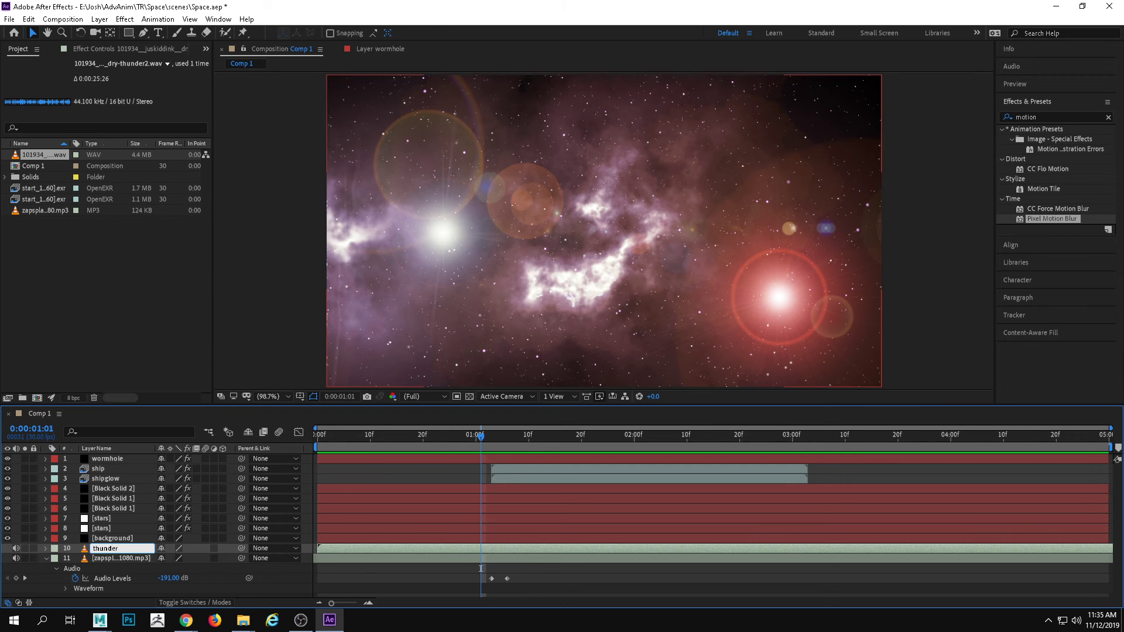
{"action": "key", "text": "Return"}
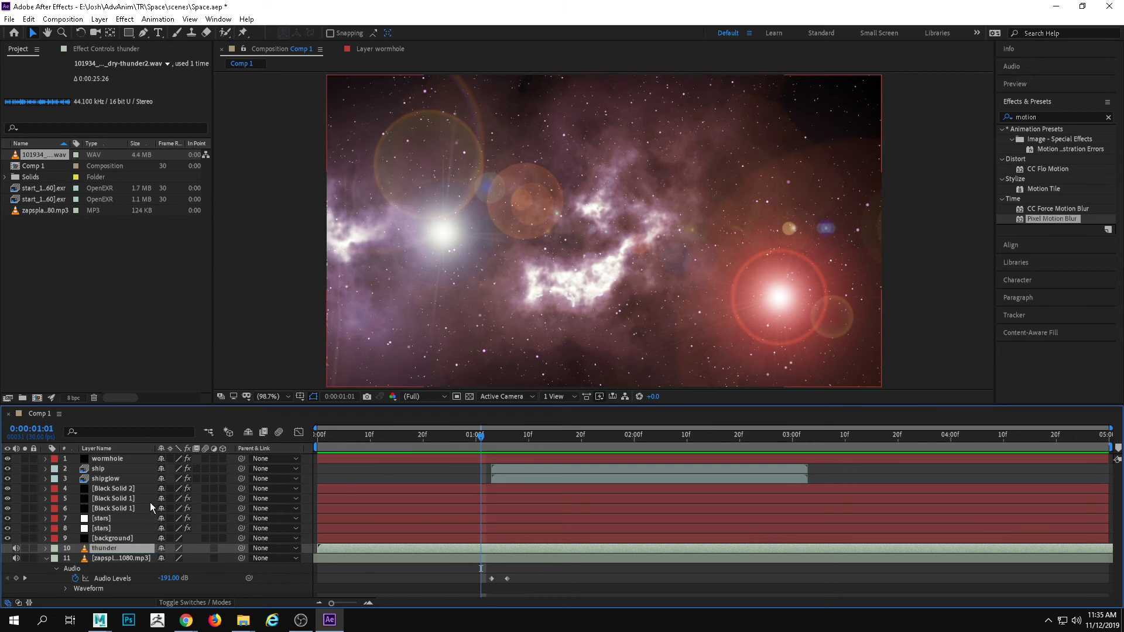
Expand the thunder layer, mute the pass-by sound layer, and preview the thunder from 0:00:00:05 and 0:00:01:06
{"action": "left_click", "coordinate": [45, 548]}
{"action": "left_click_drag", "start_coordinate": [480, 437], "coordinate": [343, 447]}
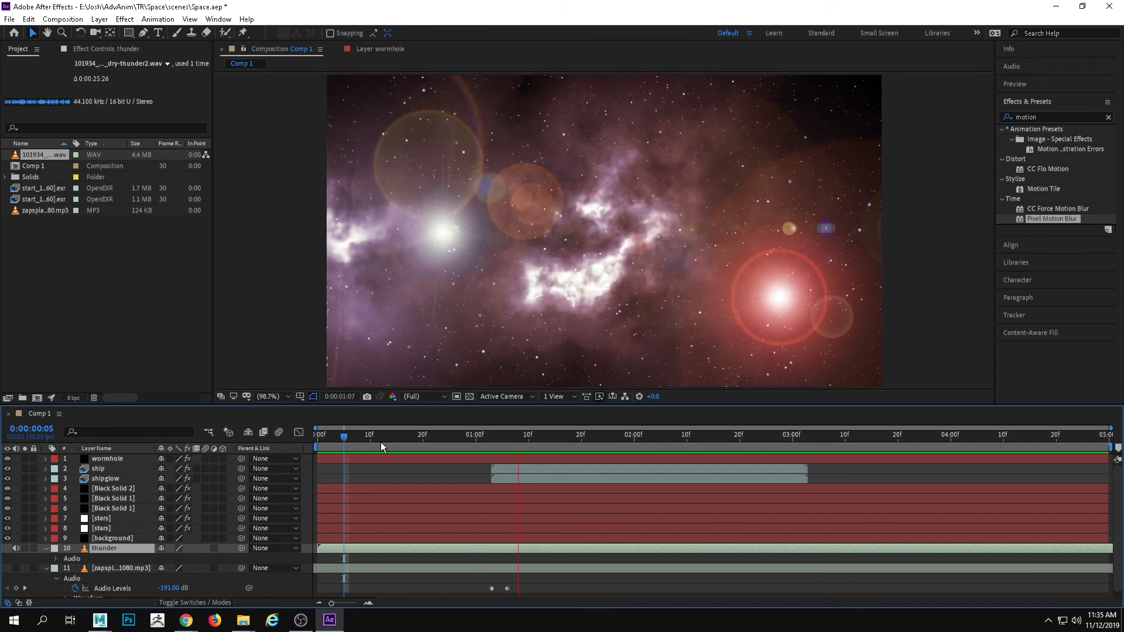
{"action": "key", "text": "space"}
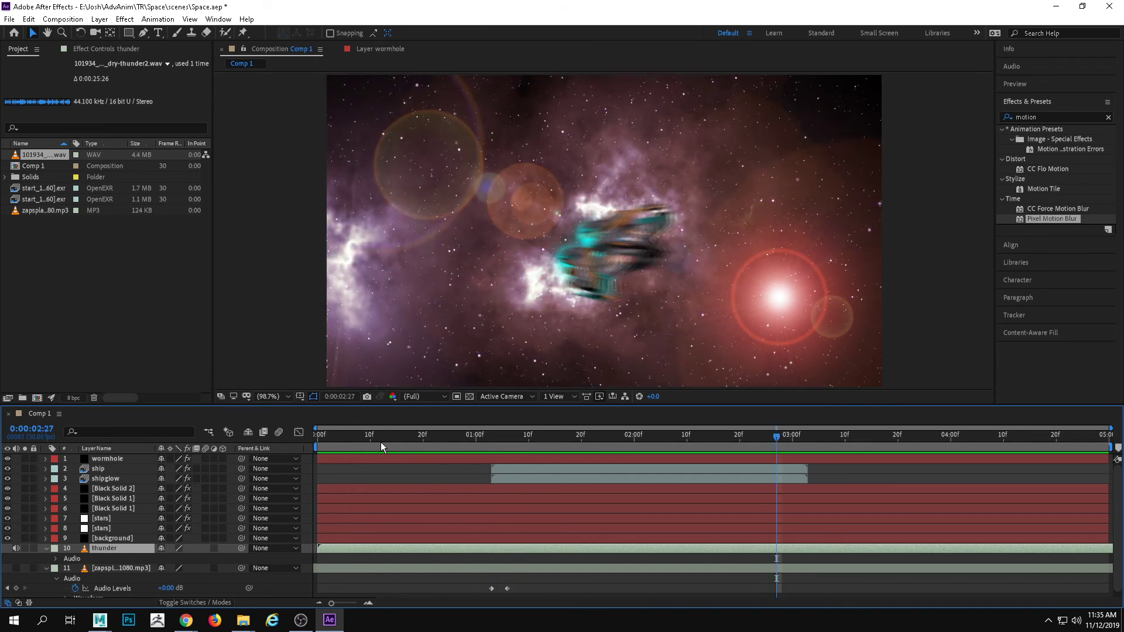
{"action": "left_click_drag", "start_coordinate": [778, 438], "coordinate": [503, 467]}
{"action": "key", "text": "space"}
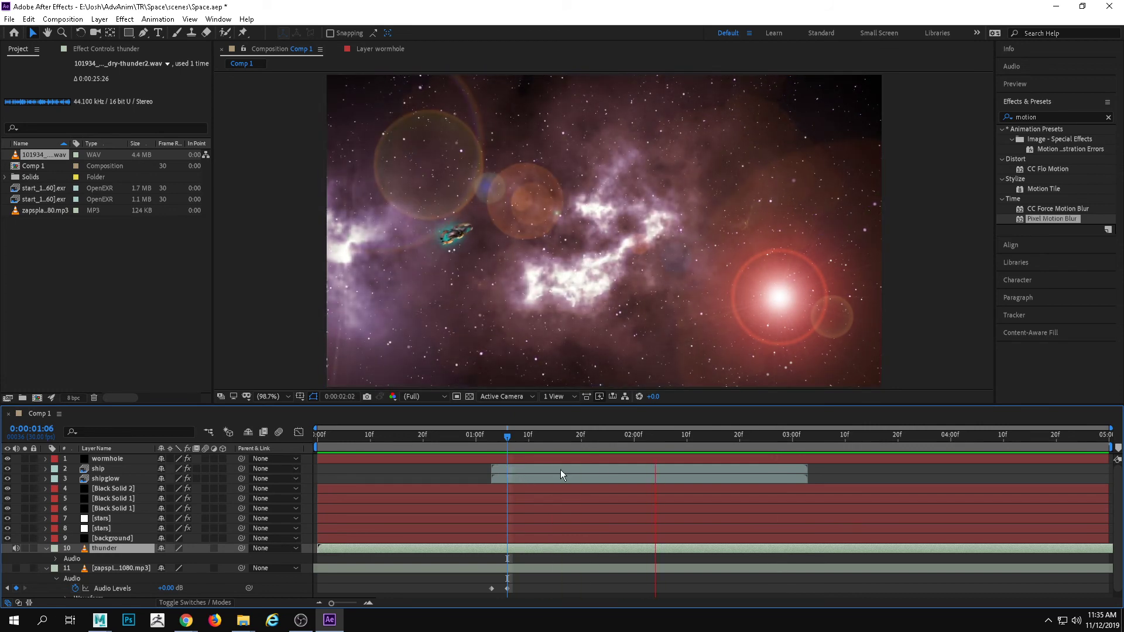
{"action": "key", "text": "space"}
Preview the thunder against the wormhole flash from 0:00:00:22 and again from 0:00:01:04
{"action": "left_click_drag", "start_coordinate": [725, 436], "coordinate": [439, 445]}
{"action": "key", "text": "space"}
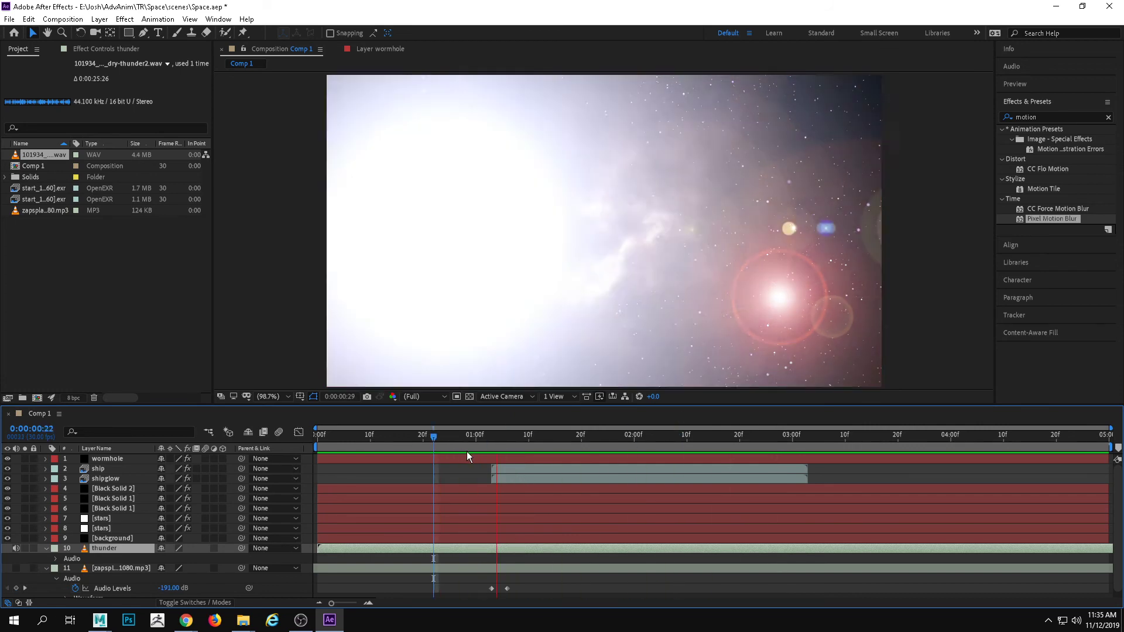
{"action": "key", "text": "space"}
{"action": "left_click_drag", "start_coordinate": [605, 433], "coordinate": [496, 437]}
{"action": "key", "text": "space"}
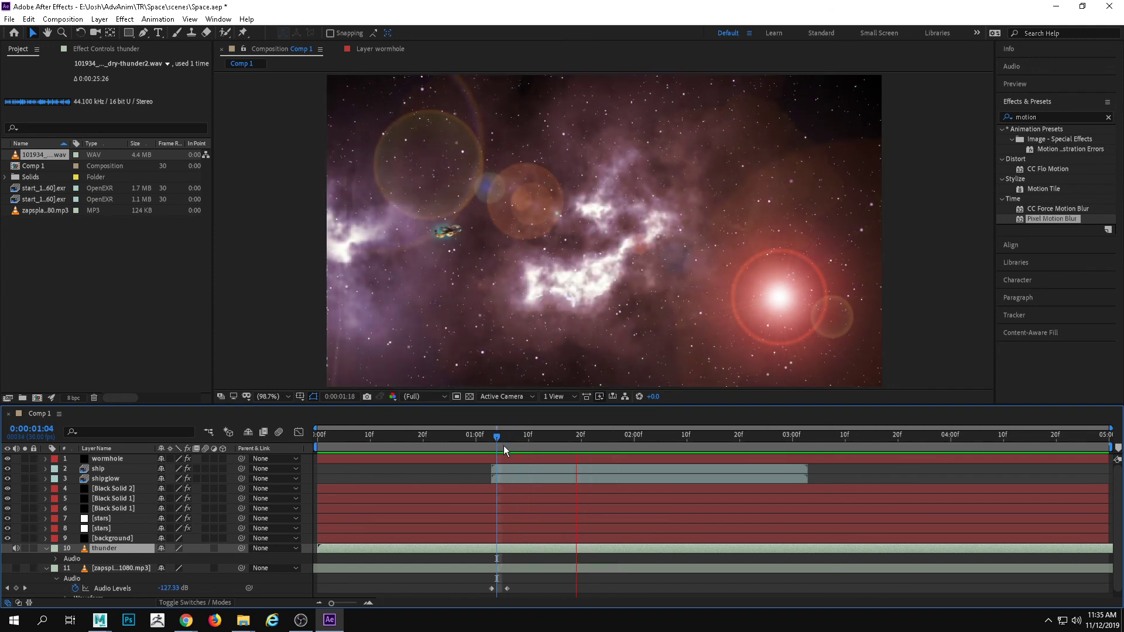
Slide the thunder layer earlier so its sound at 0:00:02:15 falls at about 0:00:01:03, and preview from 0:00:00:26
{"action": "left_click", "coordinate": [634, 437]}
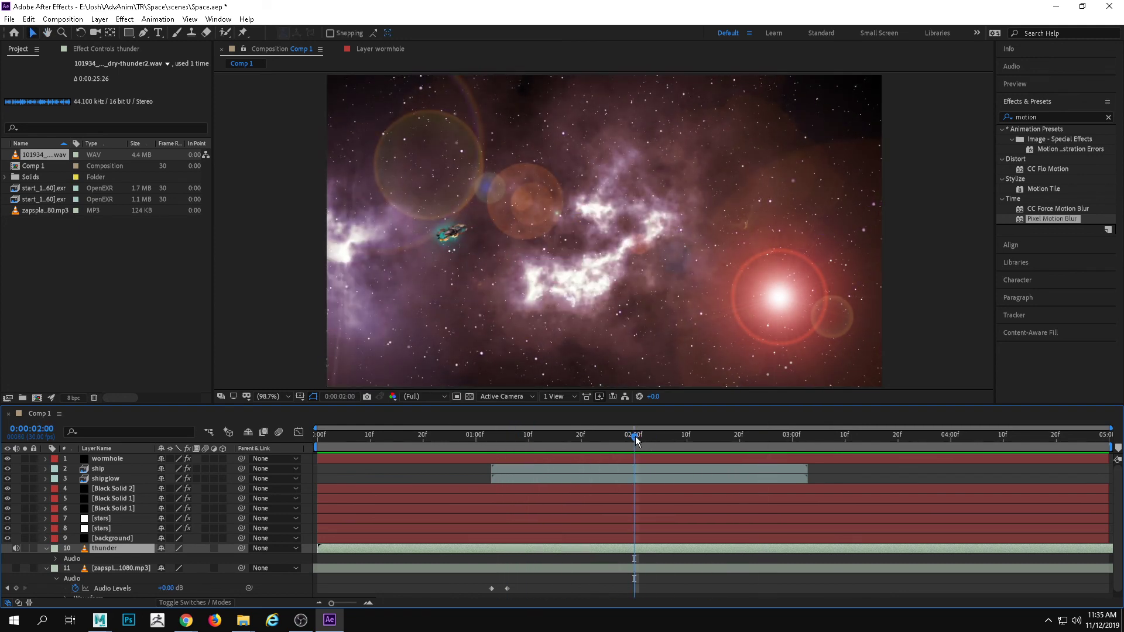
{"action": "left_click", "coordinate": [713, 435]}
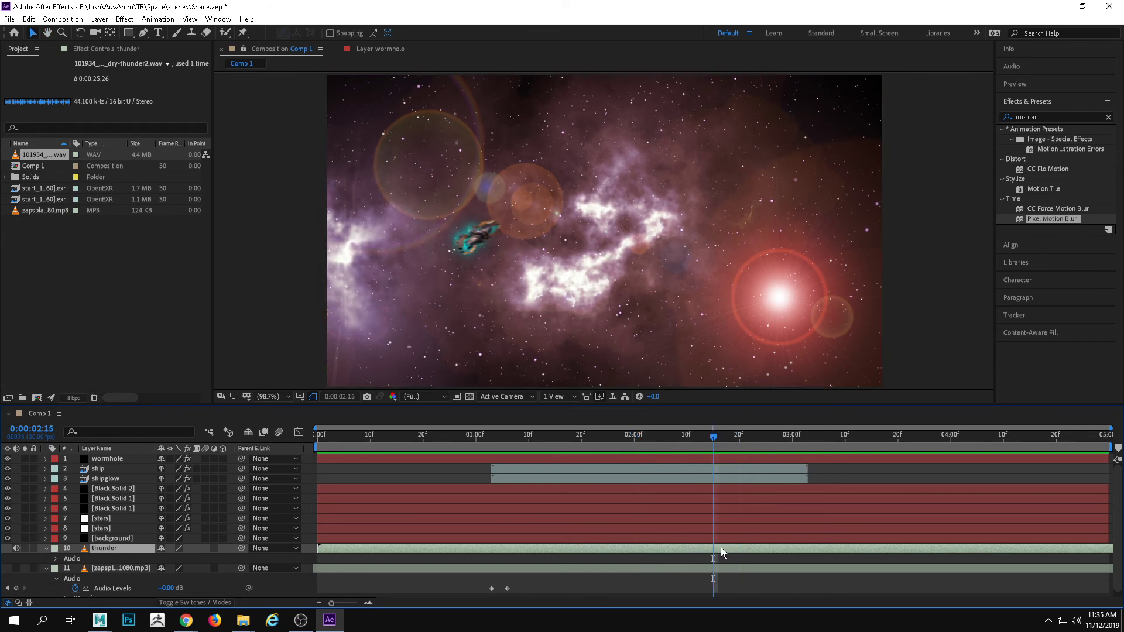
{"action": "left_click_drag", "start_coordinate": [715, 550], "coordinate": [493, 548]}
{"action": "left_click", "coordinate": [447, 444]}
{"action": "key", "text": "space"}
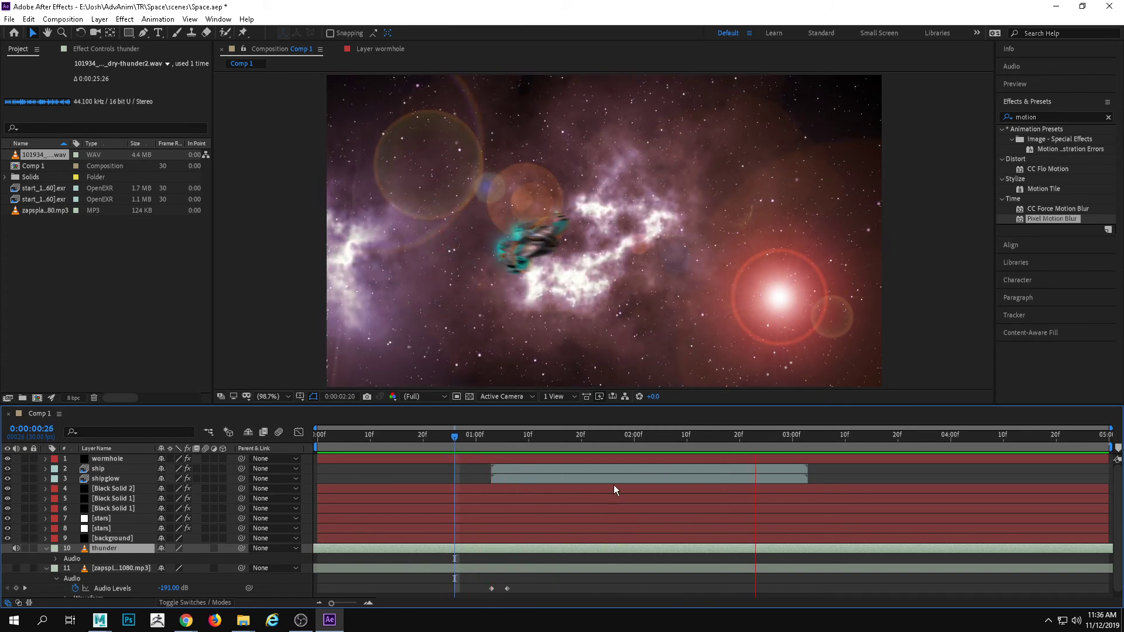
Preview the thunder from 0:00:00:11, and with the pass-by sound layer unmuted, preview both sounds from 0:00:00:00
{"action": "left_click", "coordinate": [376, 439]}
{"action": "key", "text": "space"}
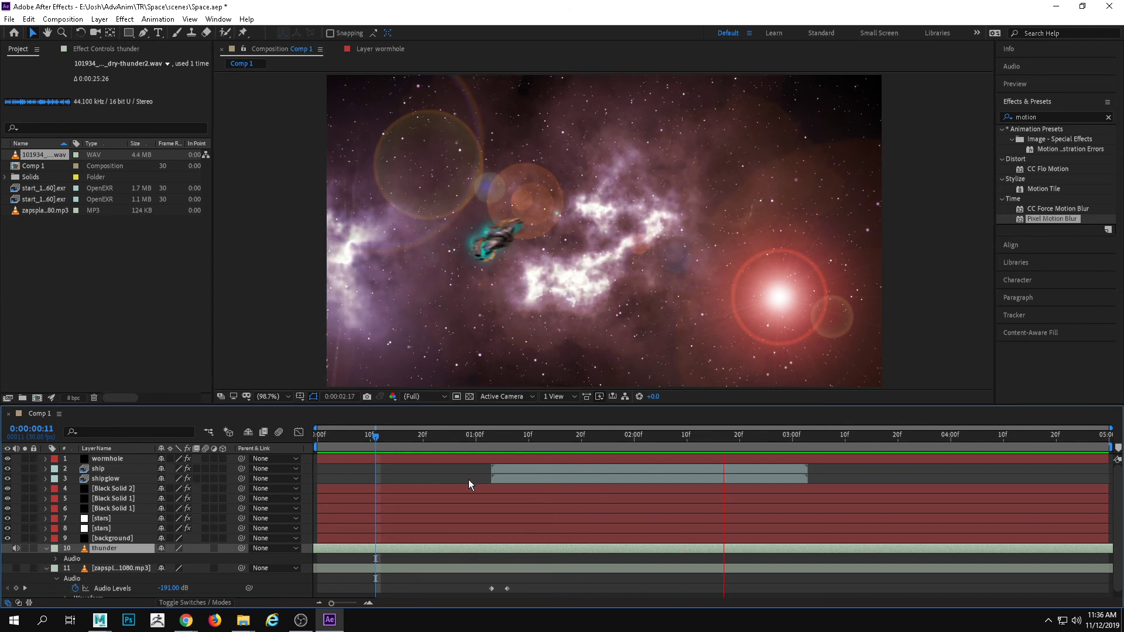
{"action": "key", "text": "space"}
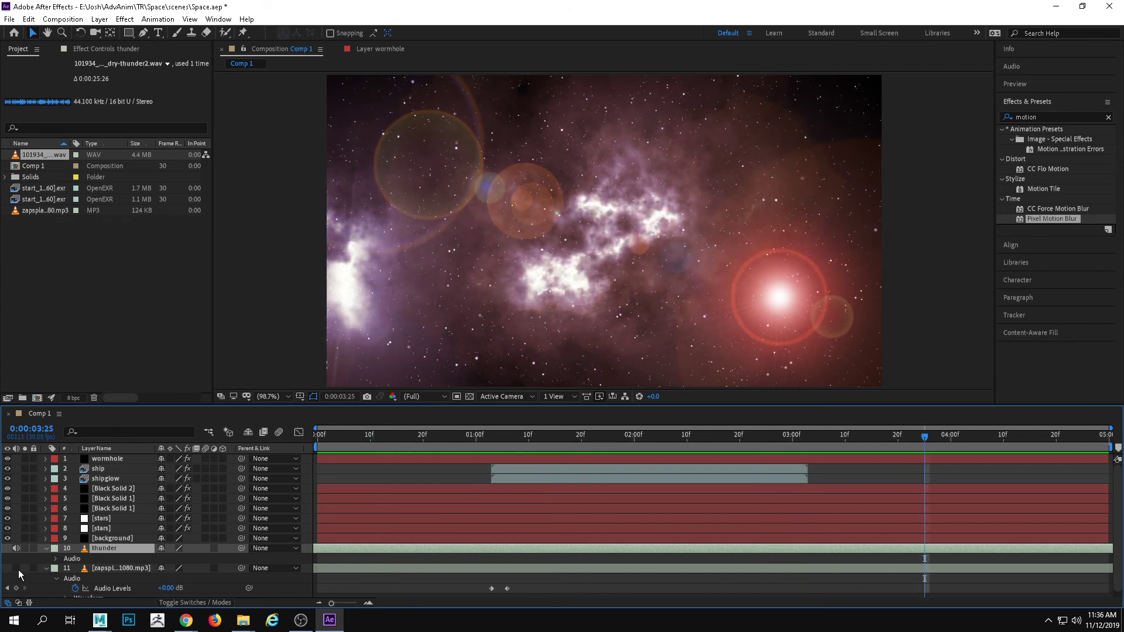
{"action": "left_click_drag", "start_coordinate": [517, 437], "coordinate": [316, 440]}
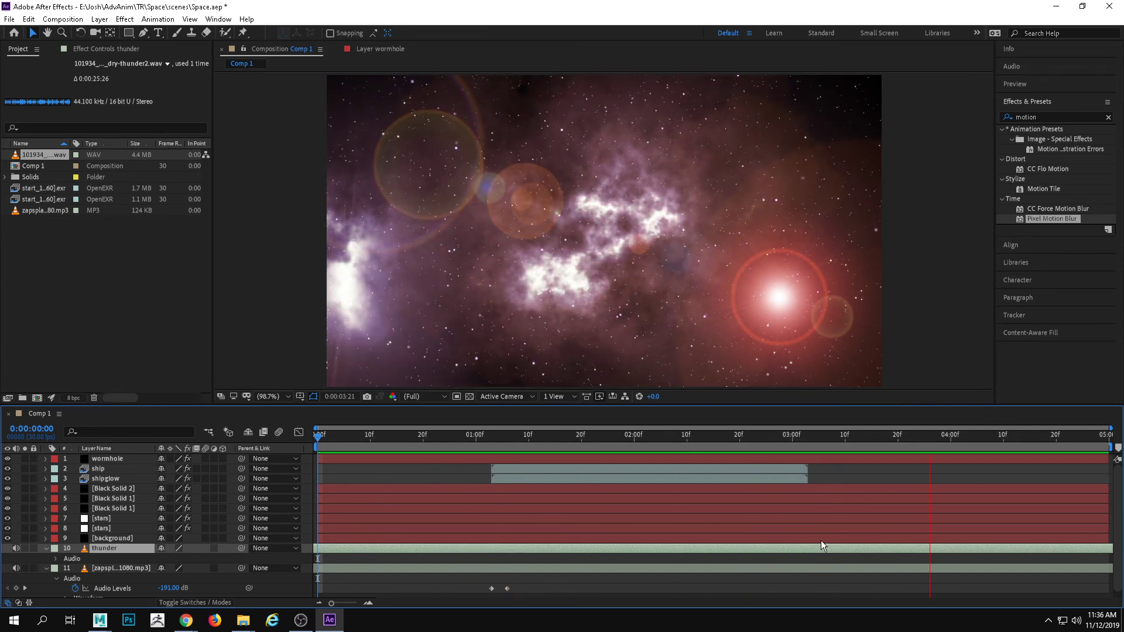
{"action": "key", "text": "space"}
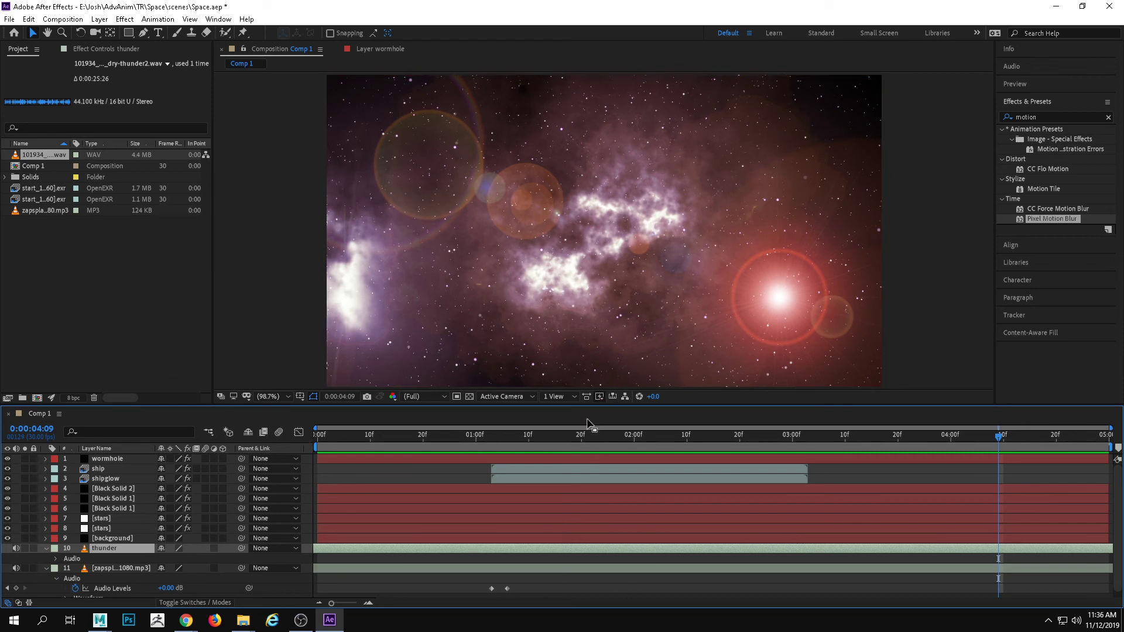
Reveal the thunder layer's Audio Levels and set a +0.00 dB keyframe at 0:00:01:03
{"action": "left_click_drag", "start_coordinate": [465, 441], "coordinate": [489, 426]}
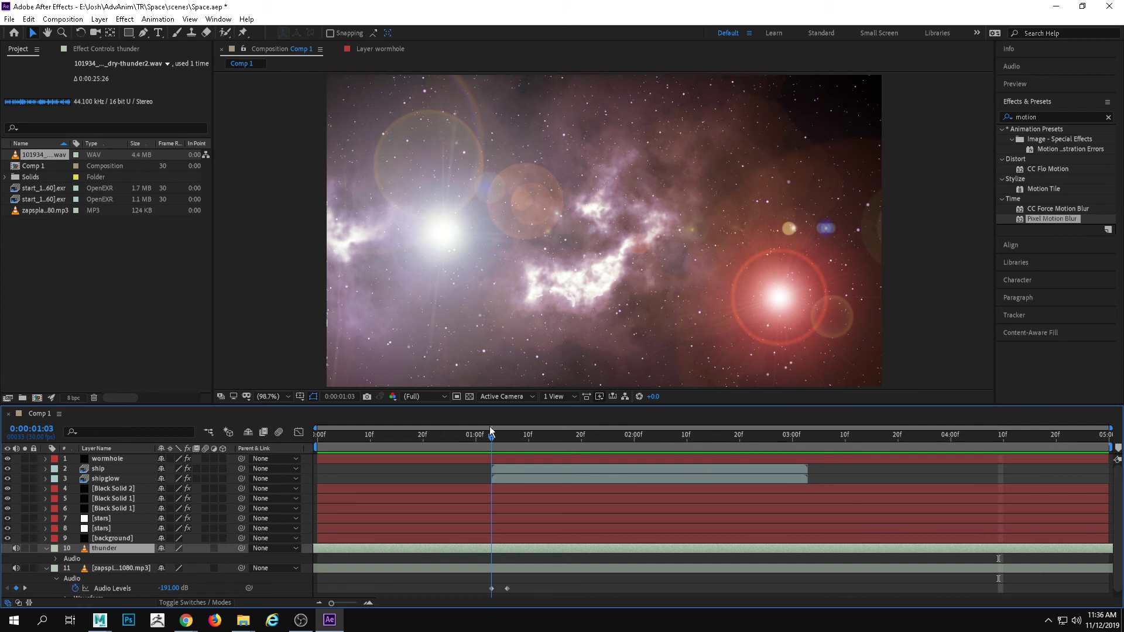
{"action": "left_click", "coordinate": [60, 559]}
{"action": "left_click", "coordinate": [56, 558]}
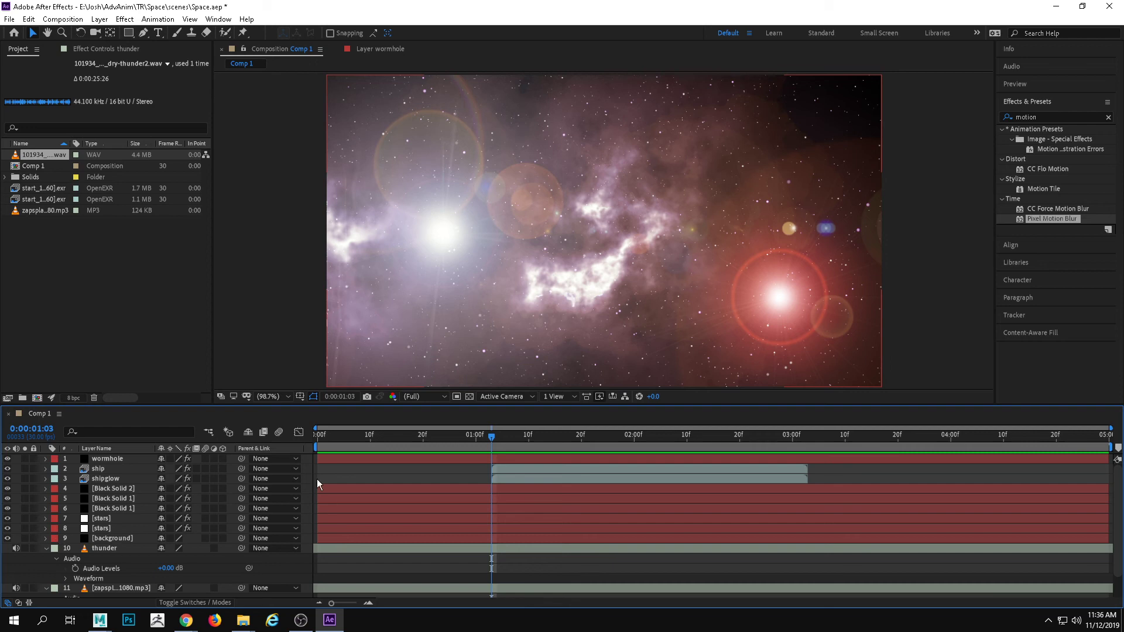
{"action": "mouse_move", "coordinate": [489, 437]}
{"action": "left_mouse_down"}
{"action": "mouse_move", "coordinate": [469, 433]}
{"action": "mouse_move", "coordinate": [518, 446]}
{"action": "mouse_move", "coordinate": [494, 444]}
{"action": "left_mouse_up"}
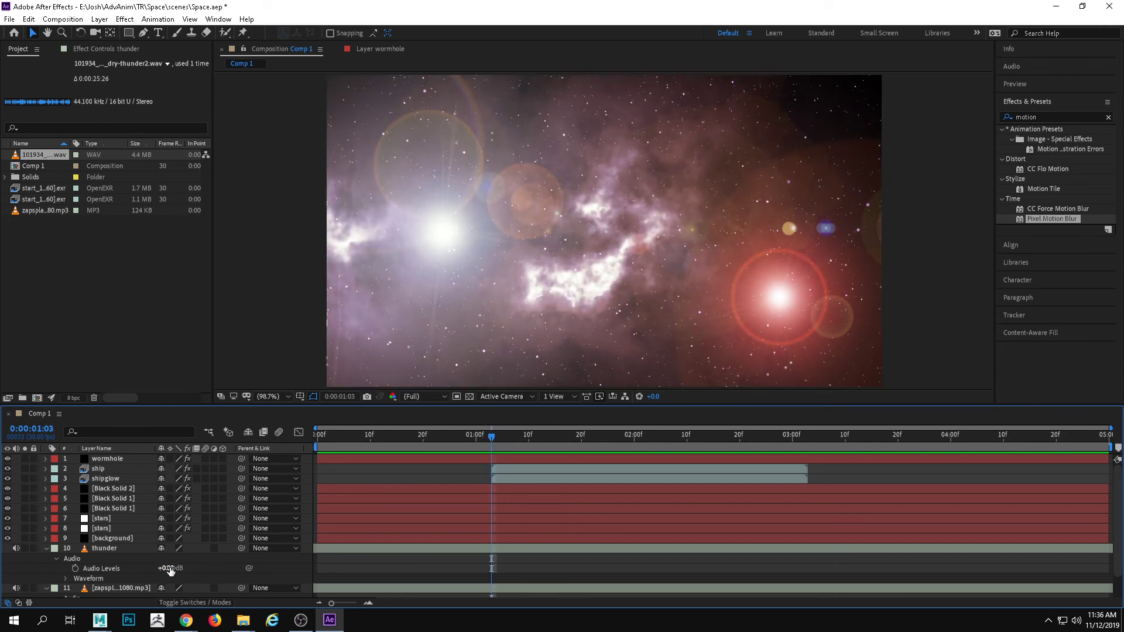
{"action": "left_click", "coordinate": [75, 569]}
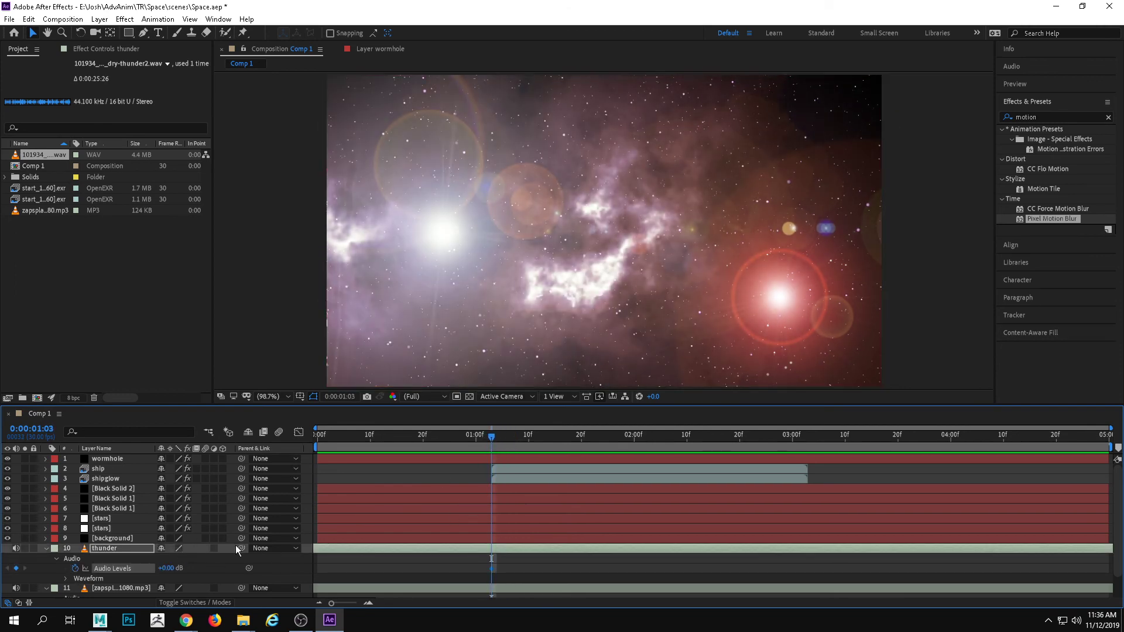
Fade the thunder out with a -192 dB Audio Levels keyframe at about 0:00:01:20, and preview from the start
{"action": "left_click_drag", "start_coordinate": [513, 442], "coordinate": [581, 438]}
{"action": "left_click_drag", "start_coordinate": [167, 567], "coordinate": [174, 567]}
{"action": "left_click_drag", "start_coordinate": [579, 438], "coordinate": [222, 414]}
{"action": "key", "text": "space"}
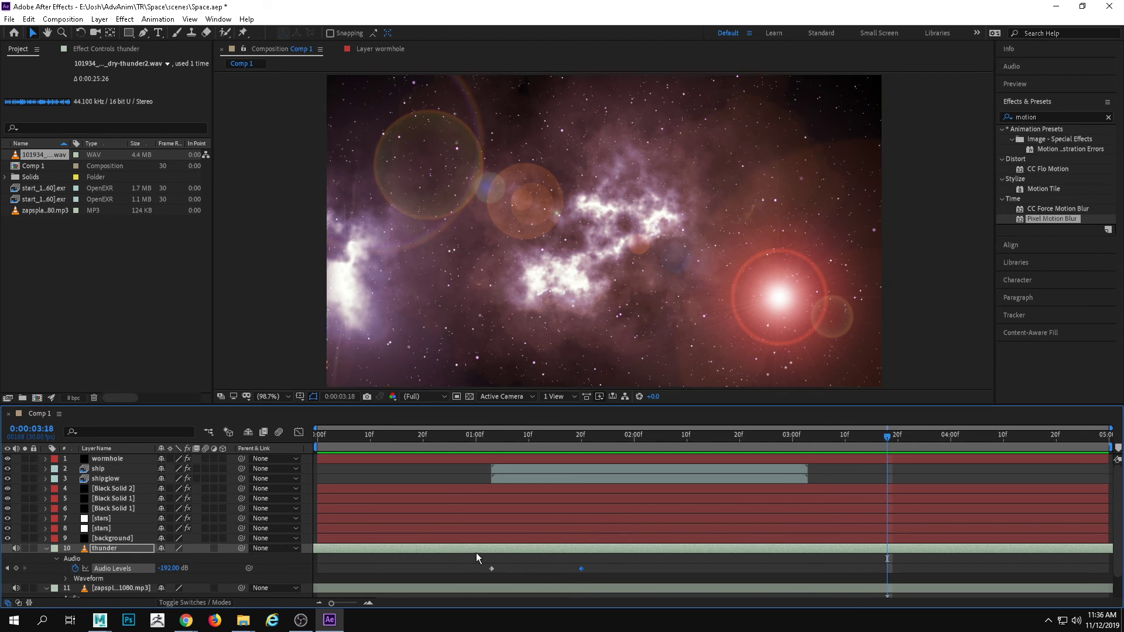
Shift both thunder Audio Levels keyframes later so the first sits at 0:00:01:12, and preview from 0:00:00:28
{"action": "left_click_drag", "start_coordinate": [477, 553], "coordinate": [522, 571]}
{"action": "left_click_drag", "start_coordinate": [605, 575], "coordinate": [605, 575]}
{"action": "left_click_drag", "start_coordinate": [692, 443], "coordinate": [540, 449]}
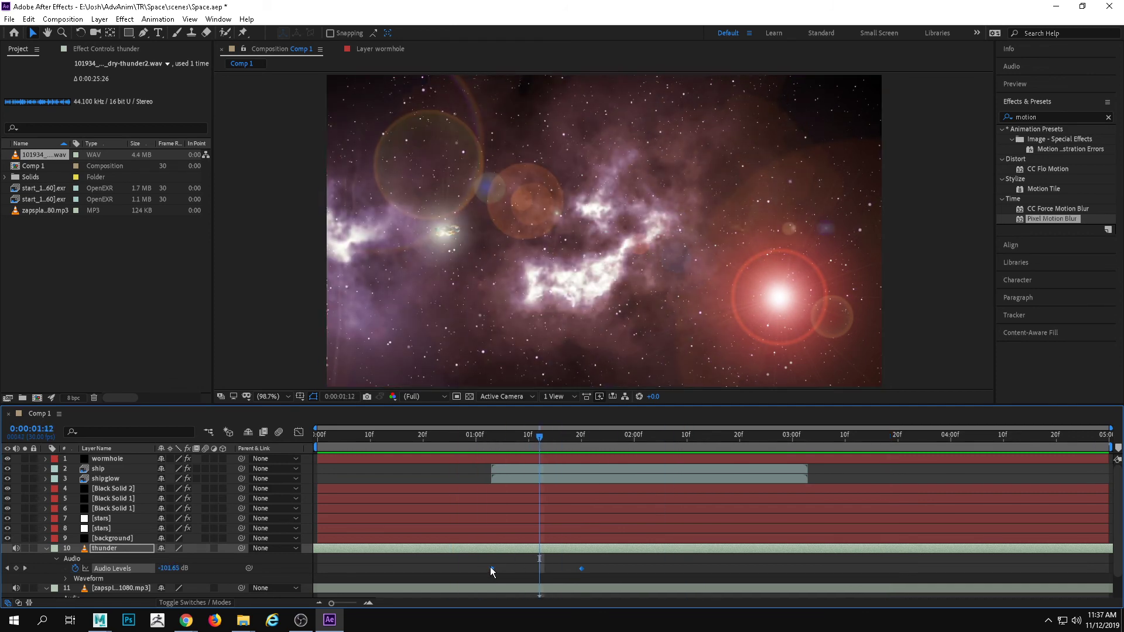
{"action": "left_click_drag", "start_coordinate": [490, 568], "coordinate": [539, 567]}
{"action": "left_click_drag", "start_coordinate": [539, 434], "coordinate": [466, 434]}
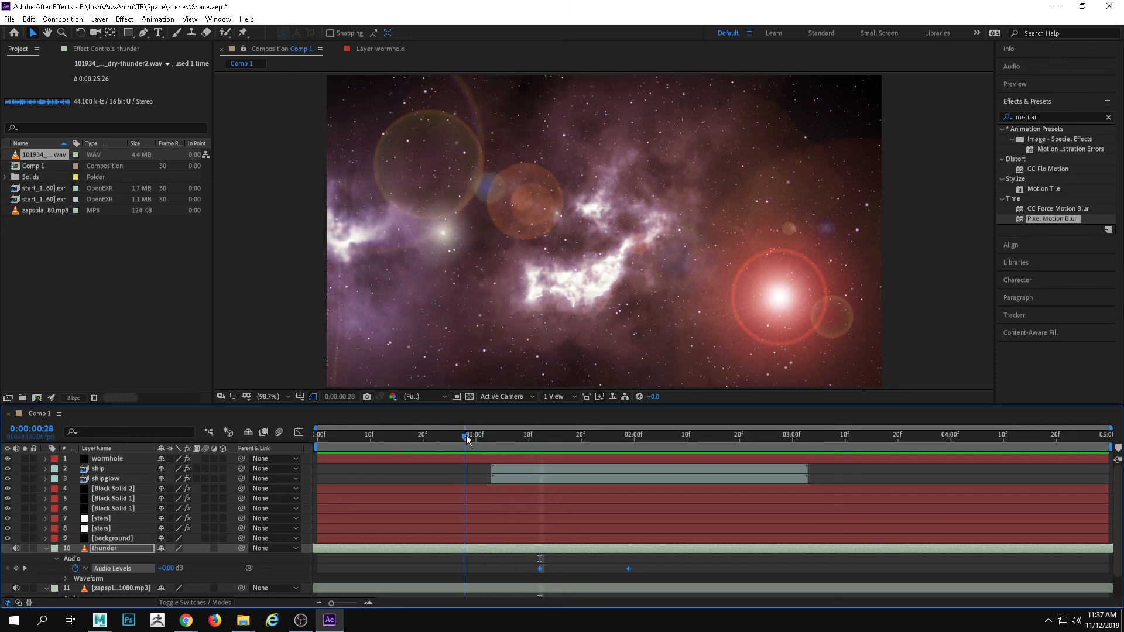
{"action": "key", "text": "space"}
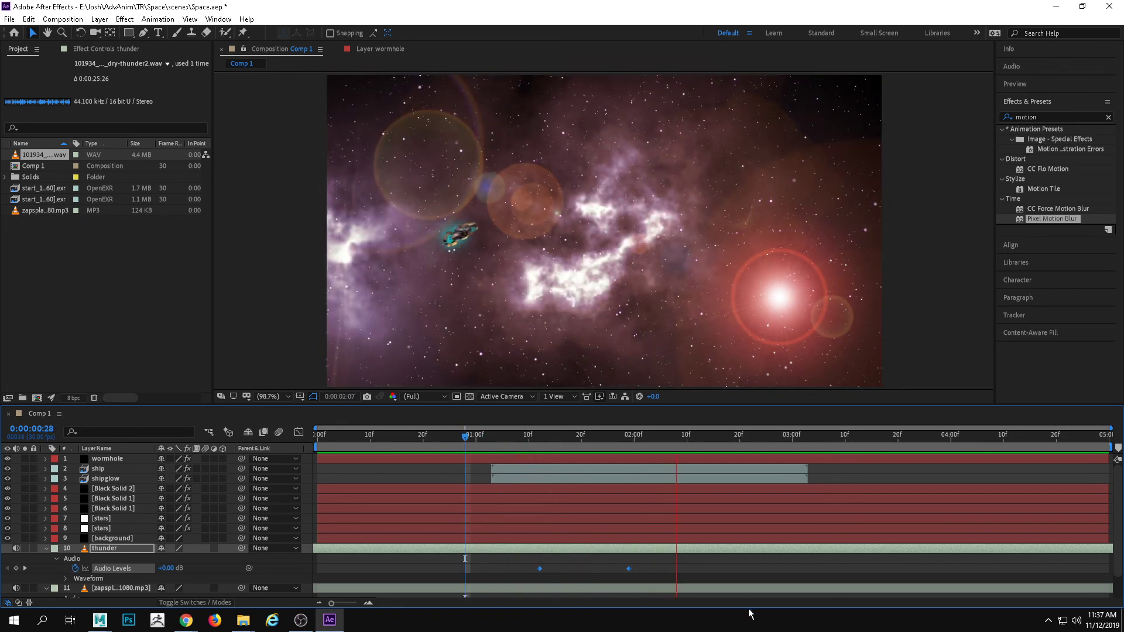
{"action": "key", "text": "space"}
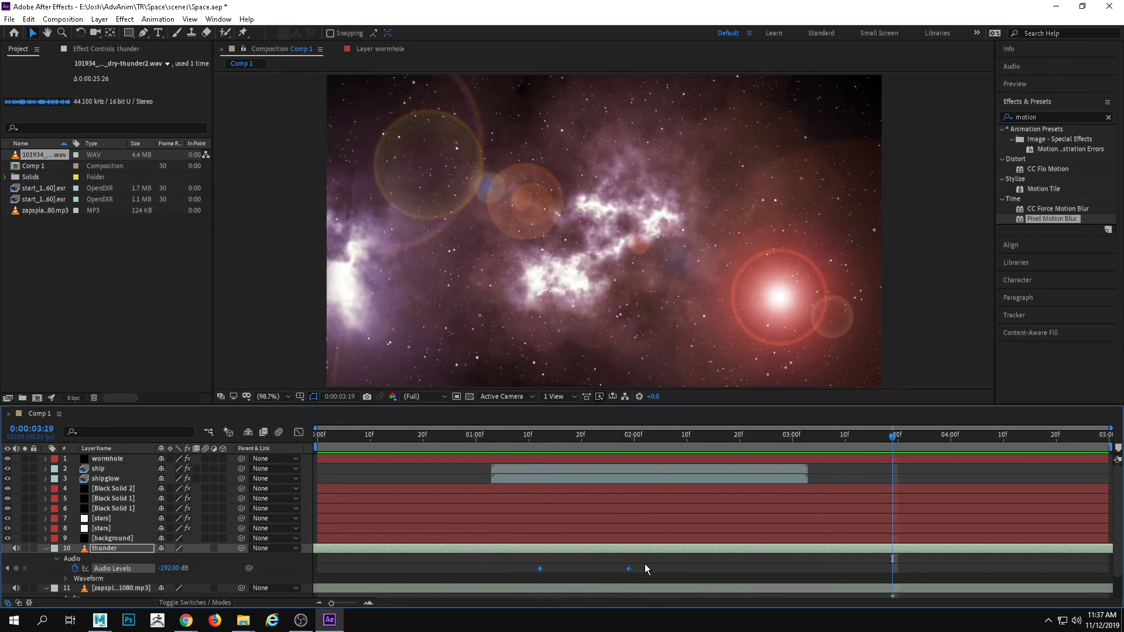
Move the thunder's -192 dB keyframe to about 0:00:02:07, and preview from 0:00:01:05 and from the start
{"action": "left_click_drag", "start_coordinate": [629, 569], "coordinate": [671, 570]}
{"action": "left_click", "coordinate": [502, 436]}
{"action": "key", "text": "space"}
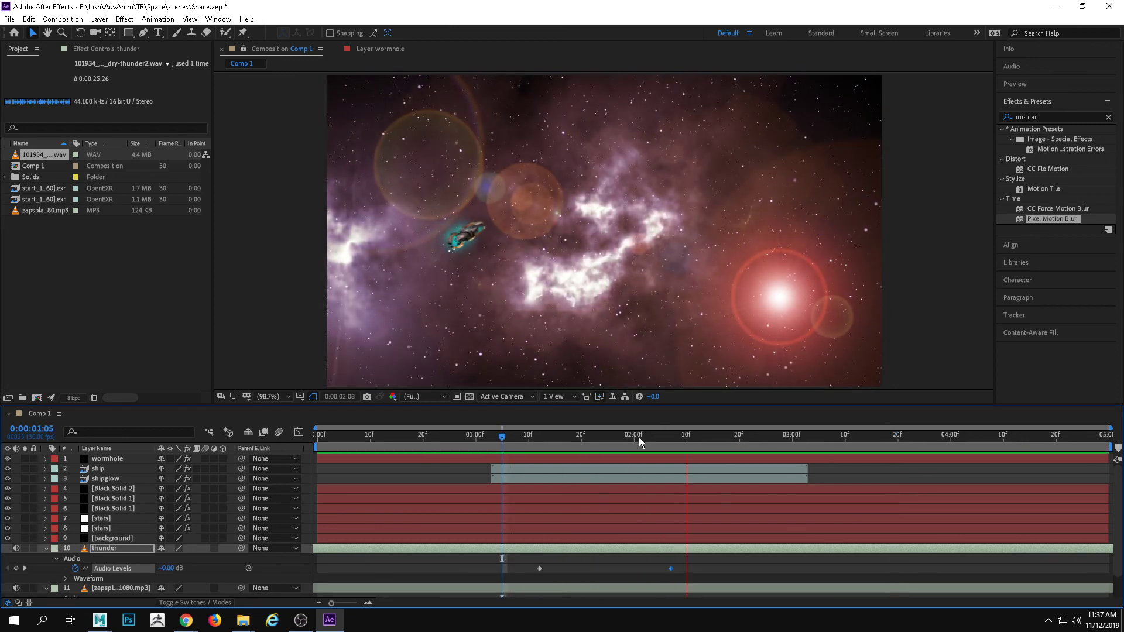
{"action": "left_click_drag", "start_coordinate": [639, 438], "coordinate": [237, 419]}
{"action": "key", "text": "space"}
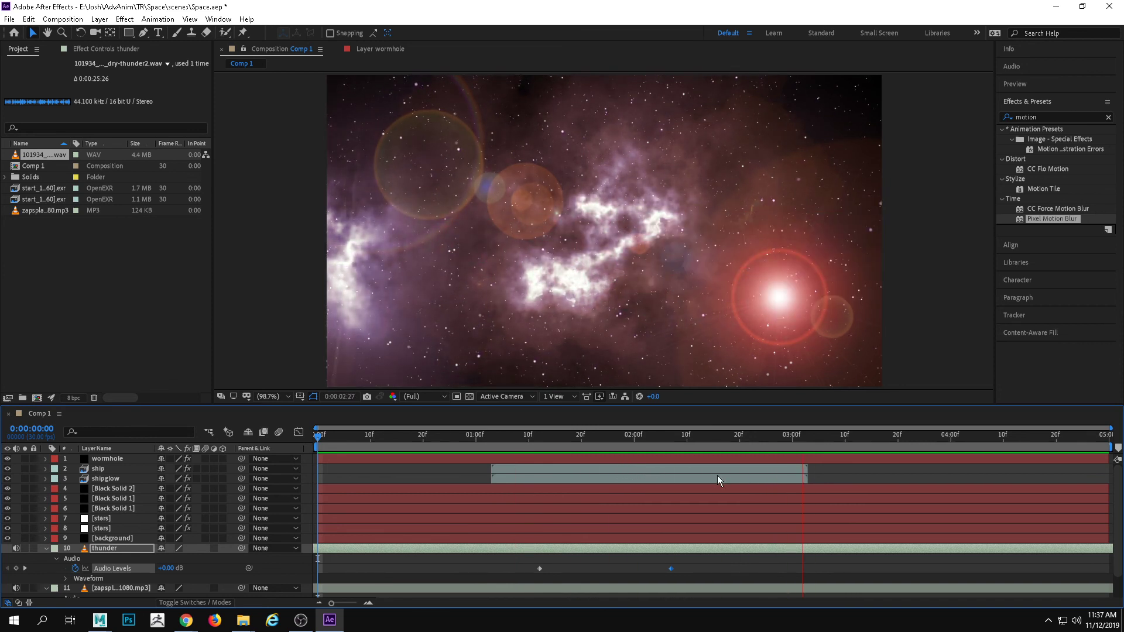
{"action": "key", "text": "space"}
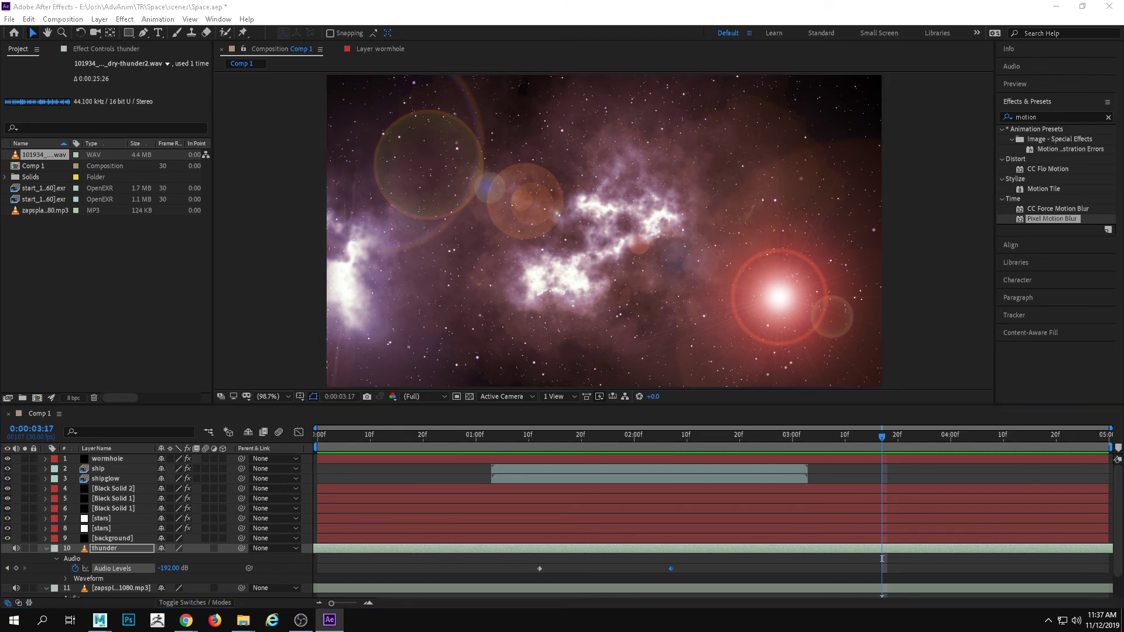
Switch to the sound folder in File Explorer and audition 161615__k2tr__deep-space.aiff in VLC
{"action": "key", "text": "alt+Tab"}
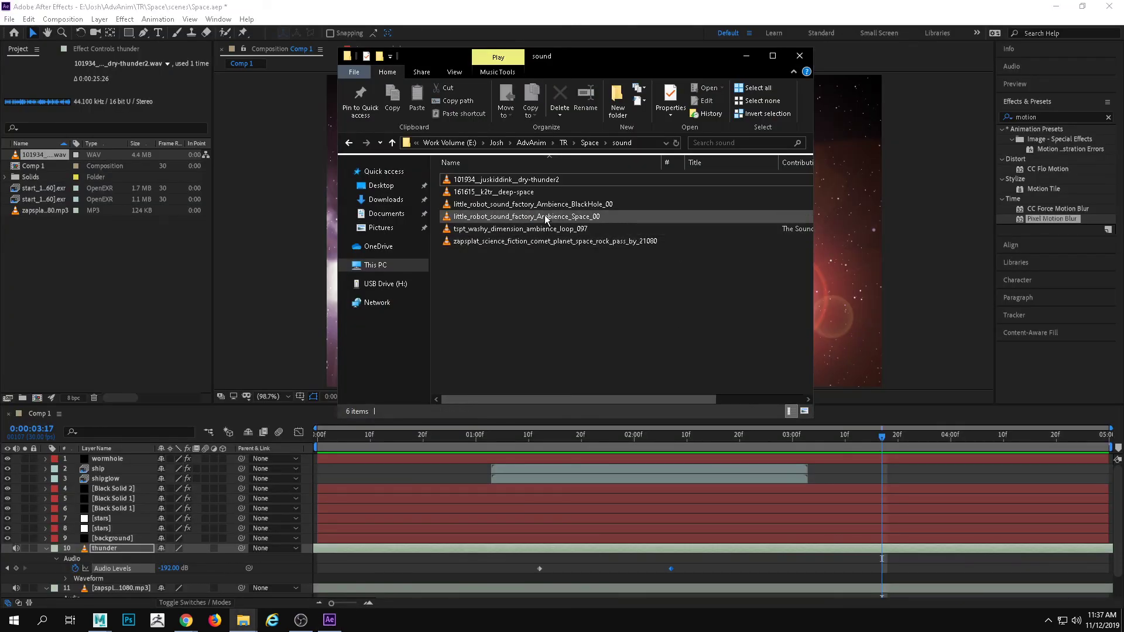
{"action": "left_click", "coordinate": [531, 194]}
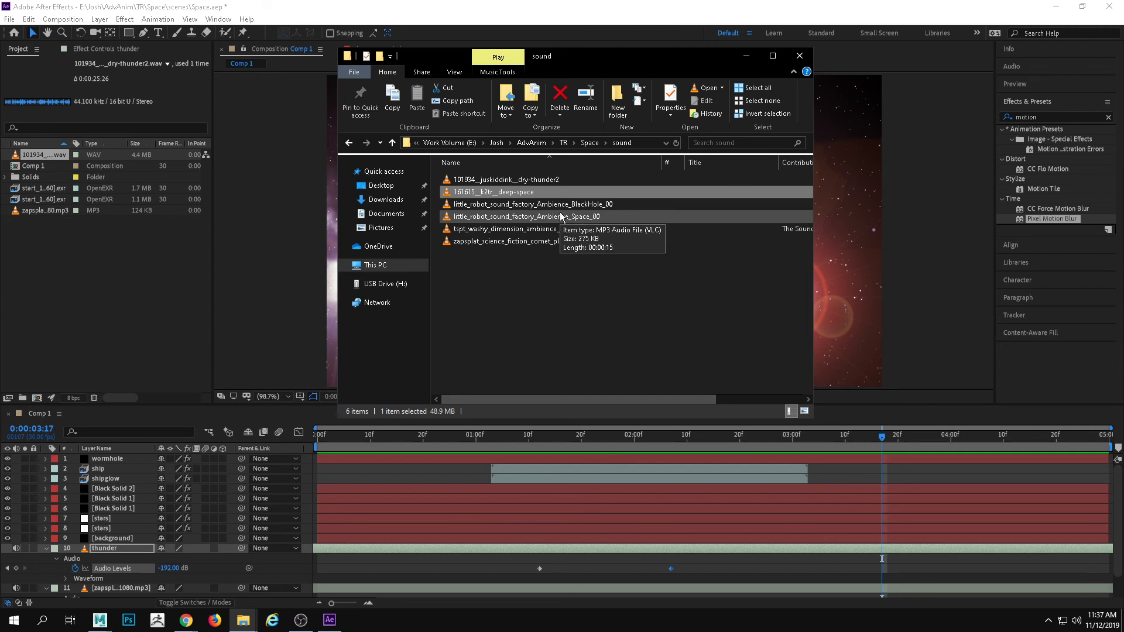
{"action": "double_click", "coordinate": [508, 194]}
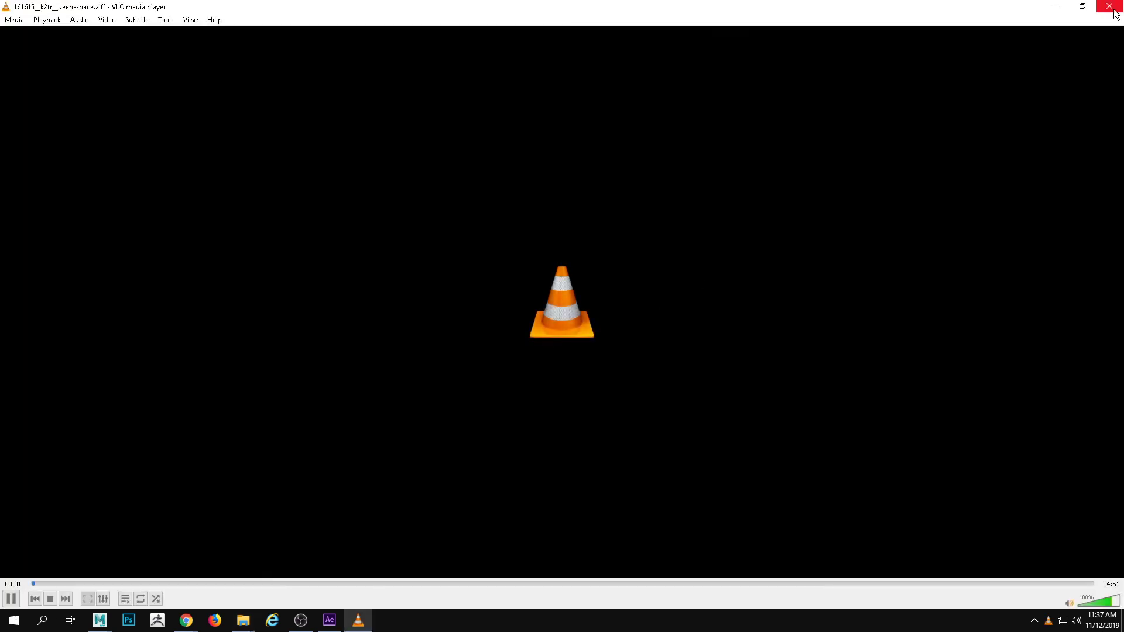
{"action": "left_click", "coordinate": [1113, 11]}
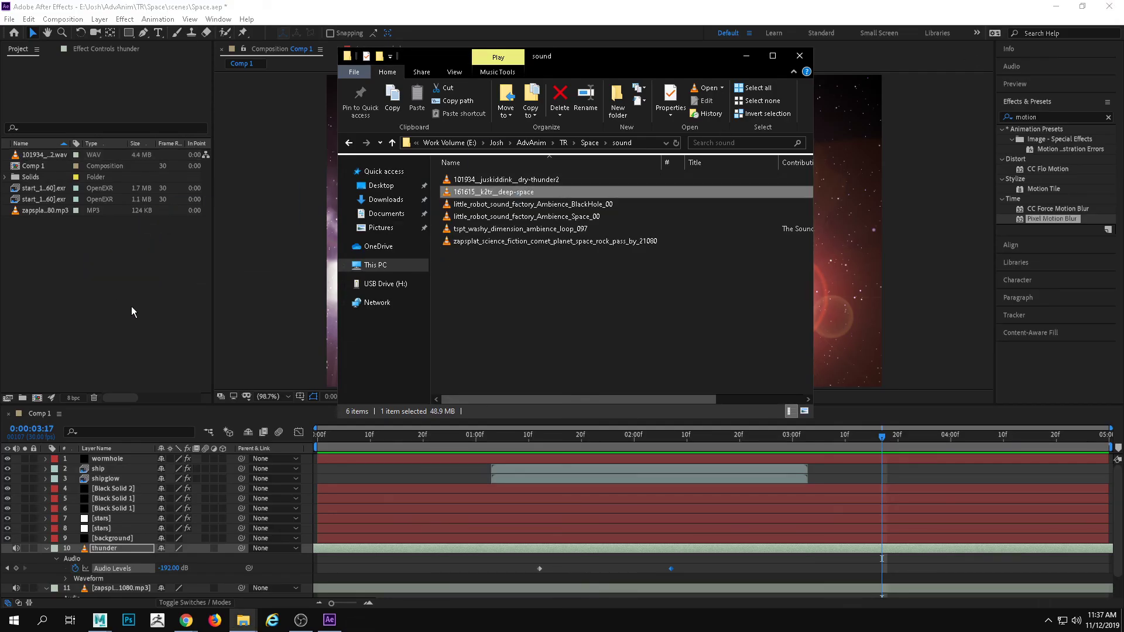
Import 161615__k2tr__deep-space.aiff into the After Effects project, add it as the lowest layer of Comp 1, and preview from 0:00:00:00
{"action": "left_click", "coordinate": [153, 317]}
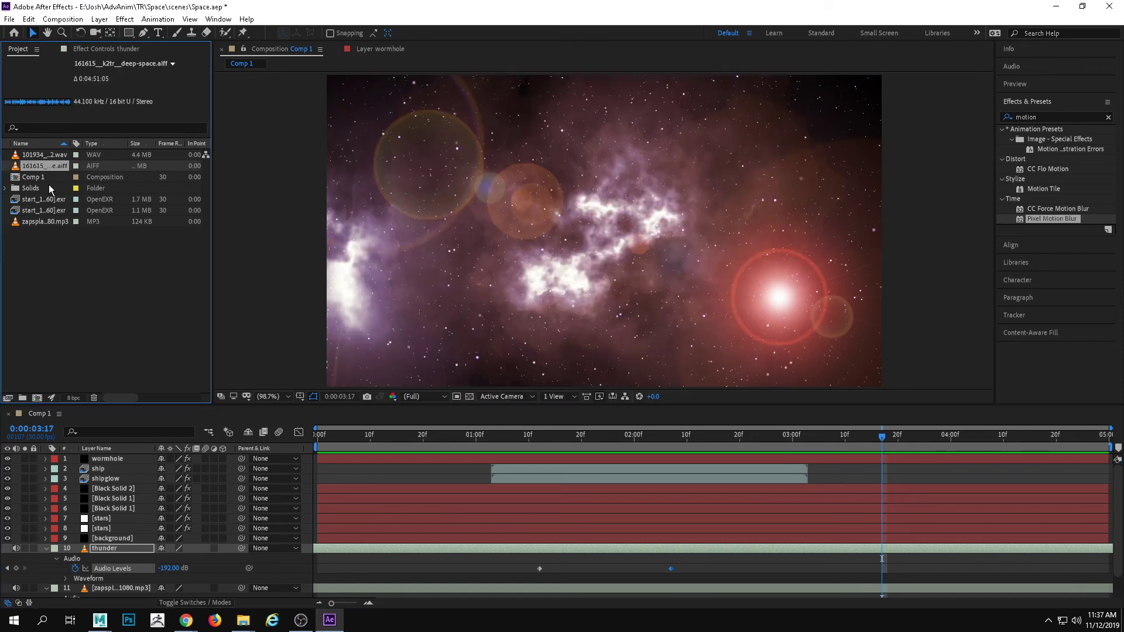
{"action": "left_click_drag", "start_coordinate": [47, 169], "coordinate": [117, 597]}
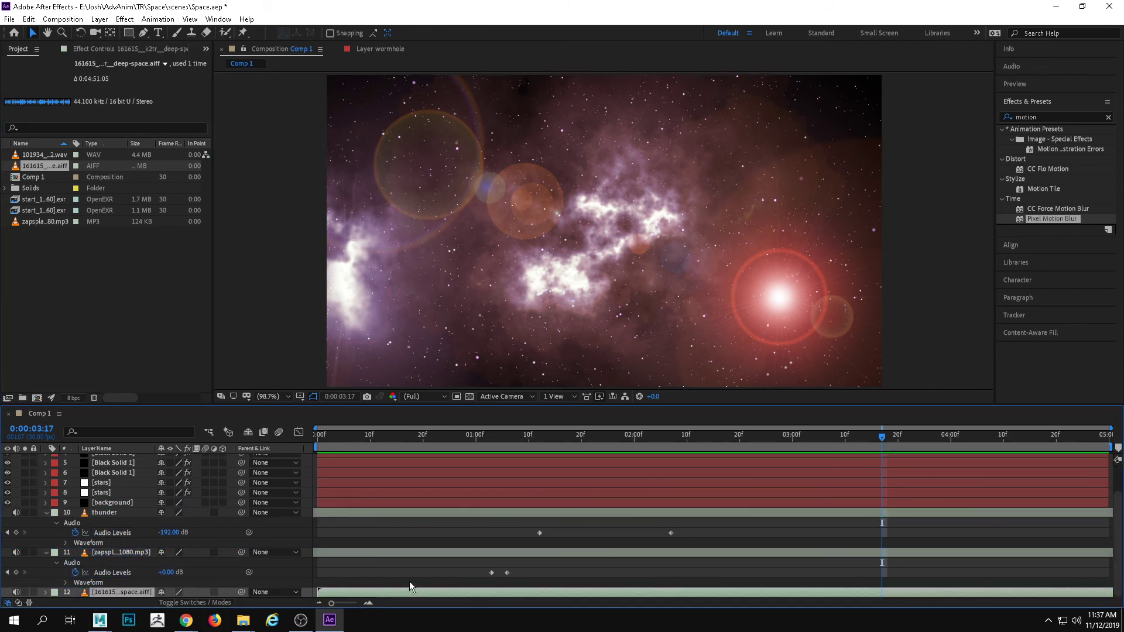
{"action": "left_click_drag", "start_coordinate": [466, 444], "coordinate": [305, 439]}
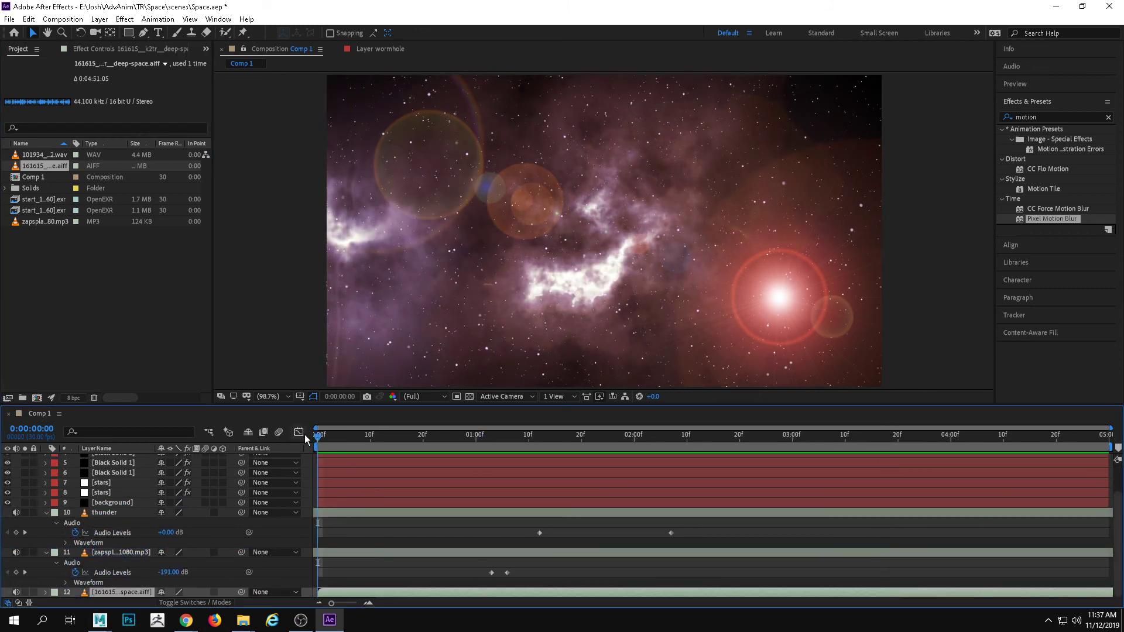
{"action": "key", "text": "space"}
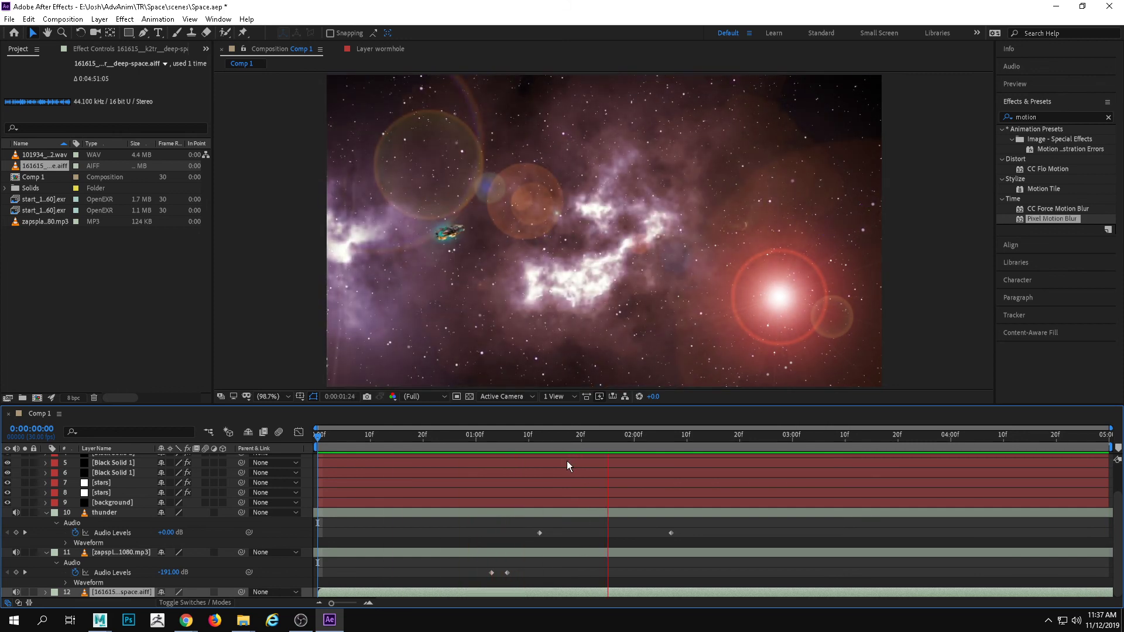
{"action": "key", "text": "space"}
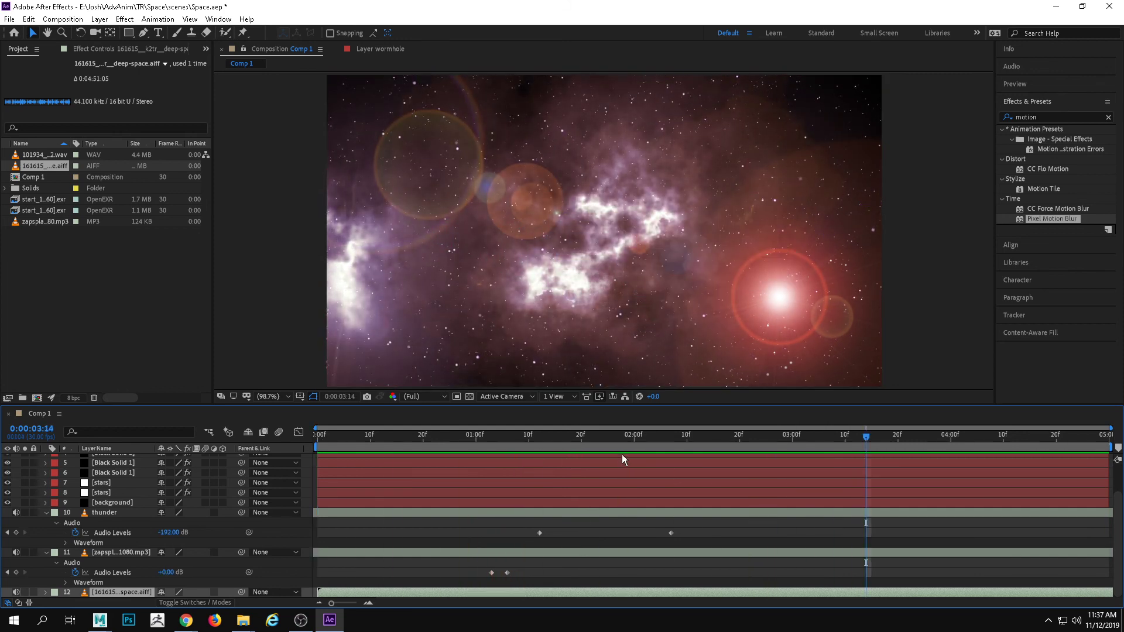
Lengthen the thunder's fade-out by moving its last Audio Levels keyframe to about 0:00:02:16, and preview from 0:00:01:03
{"action": "left_click_drag", "start_coordinate": [672, 532], "coordinate": [722, 532]}
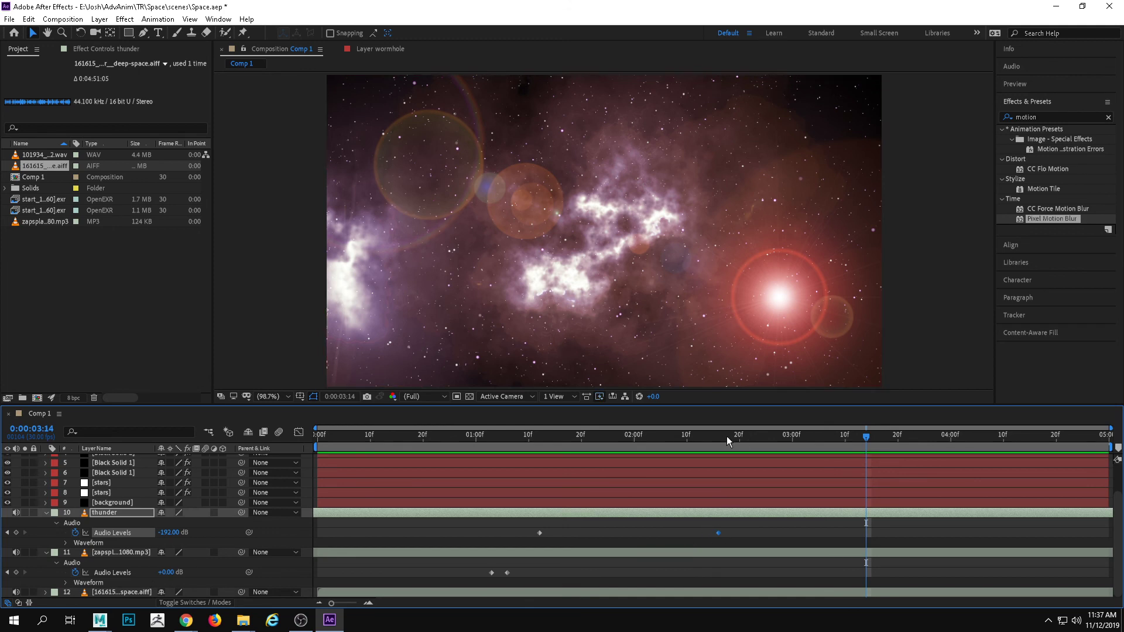
{"action": "left_click_drag", "start_coordinate": [725, 436], "coordinate": [495, 439]}
{"action": "key", "text": "space"}
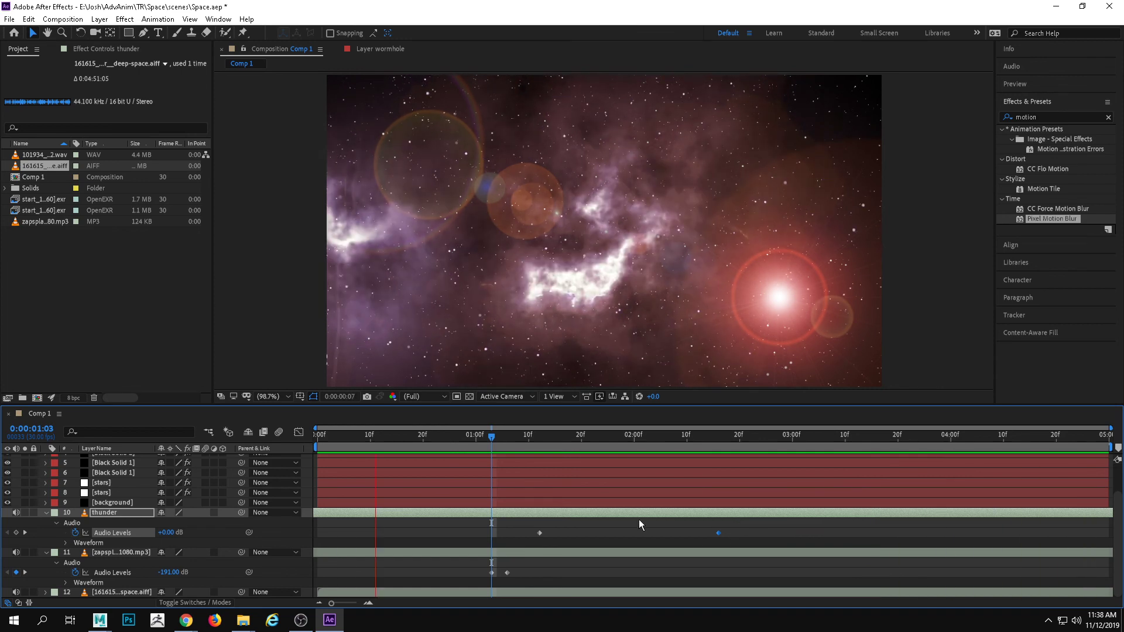
Silence the thunder before the flash with a -192 dB Audio Levels keyframe at 0:00:01:02, and preview from the start
{"action": "mouse_move", "coordinate": [498, 449]}
{"action": "left_mouse_down"}
{"action": "mouse_move", "coordinate": [584, 451]}
{"action": "mouse_move", "coordinate": [426, 455]}
{"action": "mouse_move", "coordinate": [497, 452]}
{"action": "left_mouse_up"}
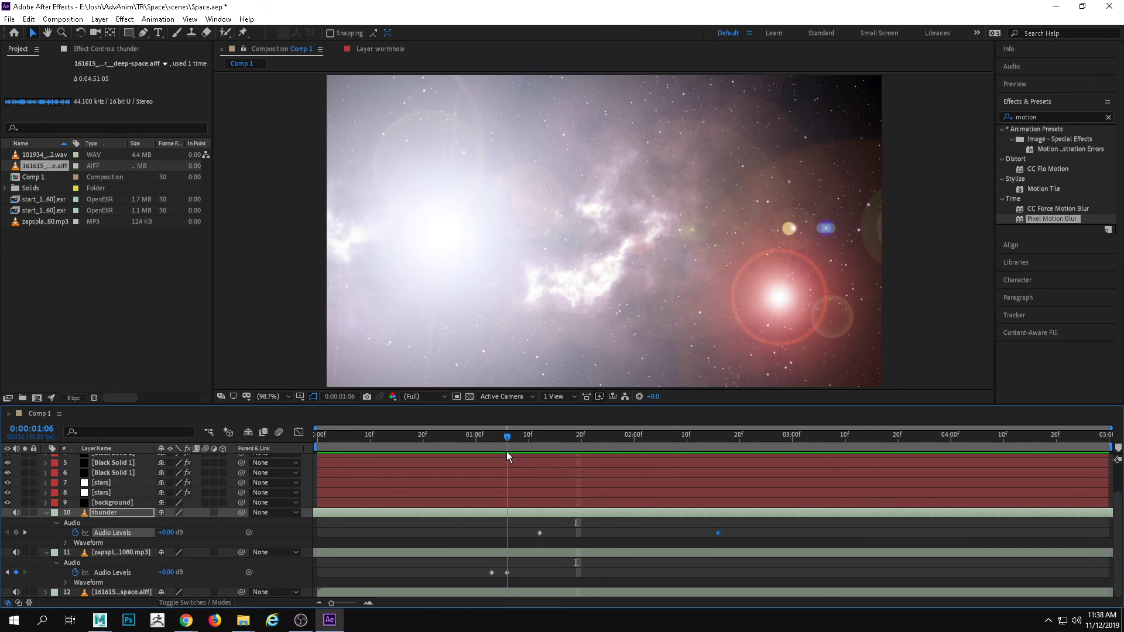
{"action": "left_click_drag", "start_coordinate": [508, 449], "coordinate": [486, 449]}
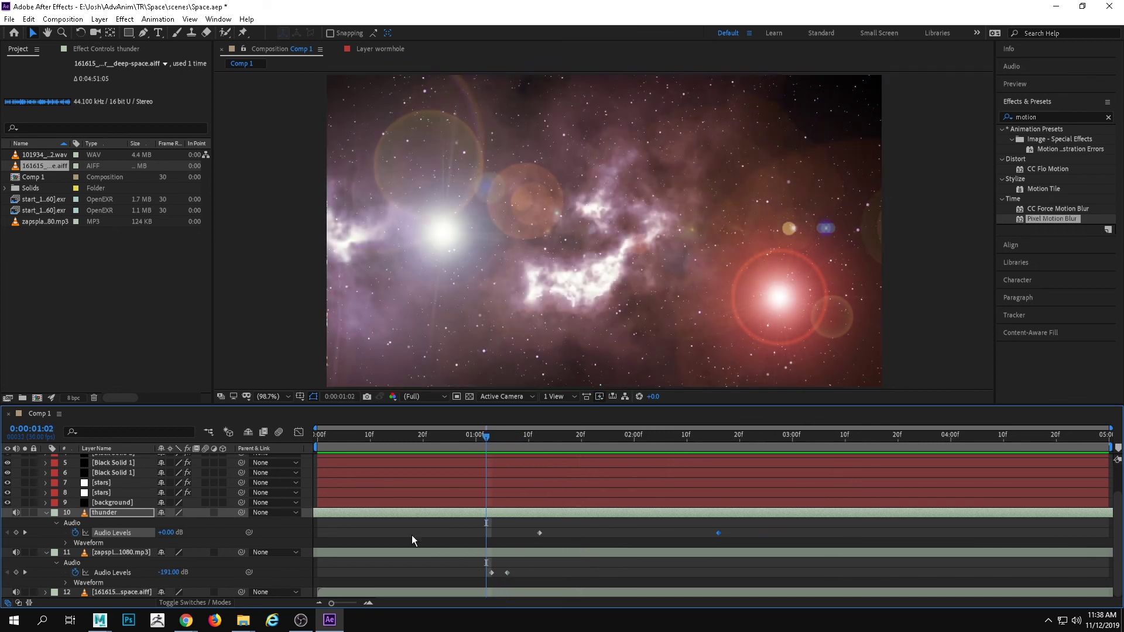
{"action": "left_click_drag", "start_coordinate": [166, 533], "coordinate": [3, 545]}
{"action": "left_click_drag", "start_coordinate": [448, 438], "coordinate": [314, 445]}
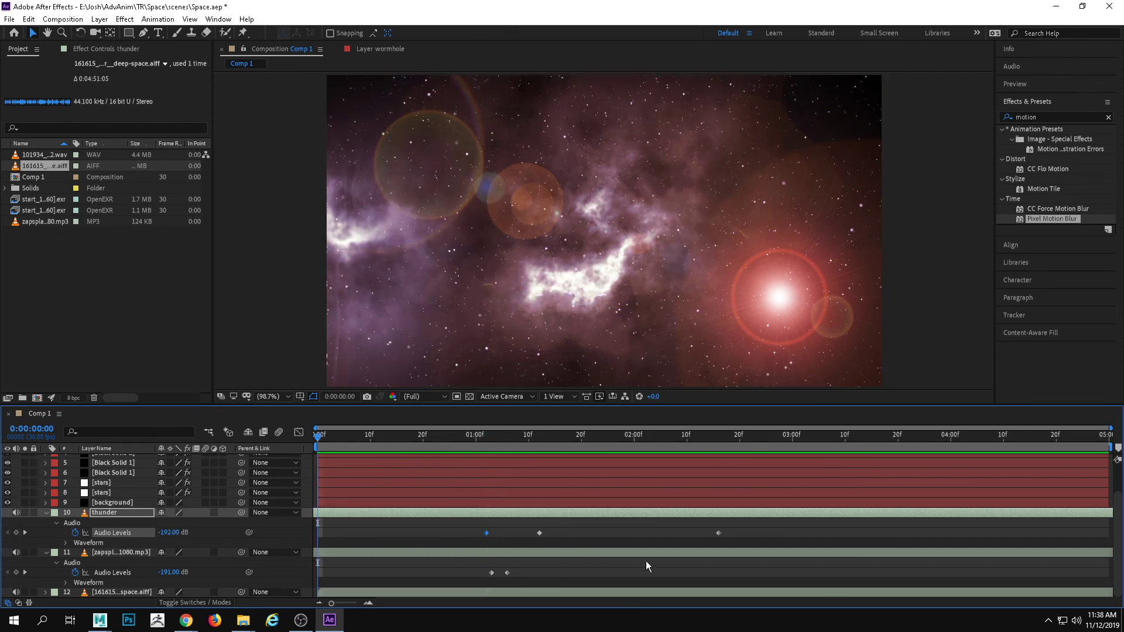
{"action": "key", "text": "space"}
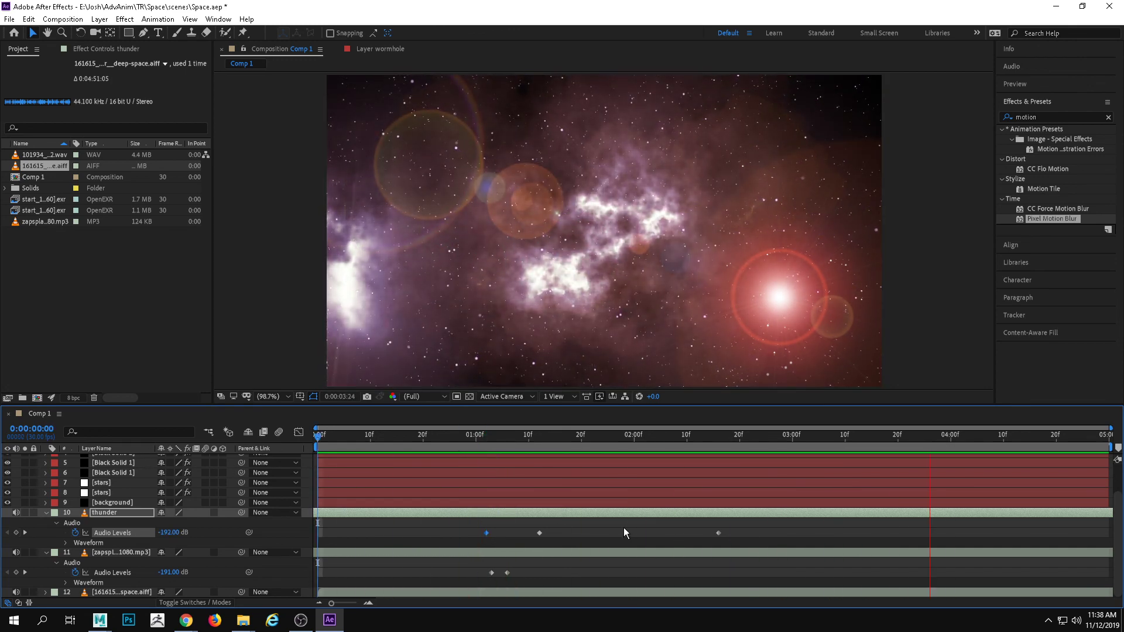
{"action": "key", "text": "space"}
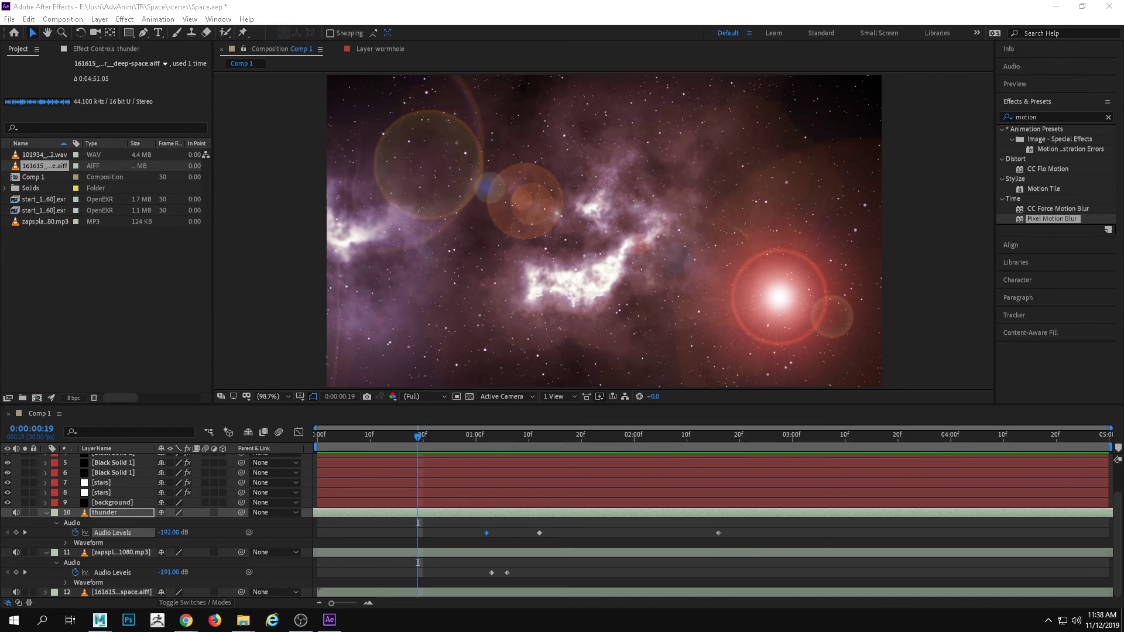
Switch to the sound folder in File Explorer and audition little_robot_sound_factory_Ambience_BlackHole_00.mp3 in VLC, then close the player
{"action": "key", "text": "alt+Tab"}
{"action": "left_click", "coordinate": [685, 310]}
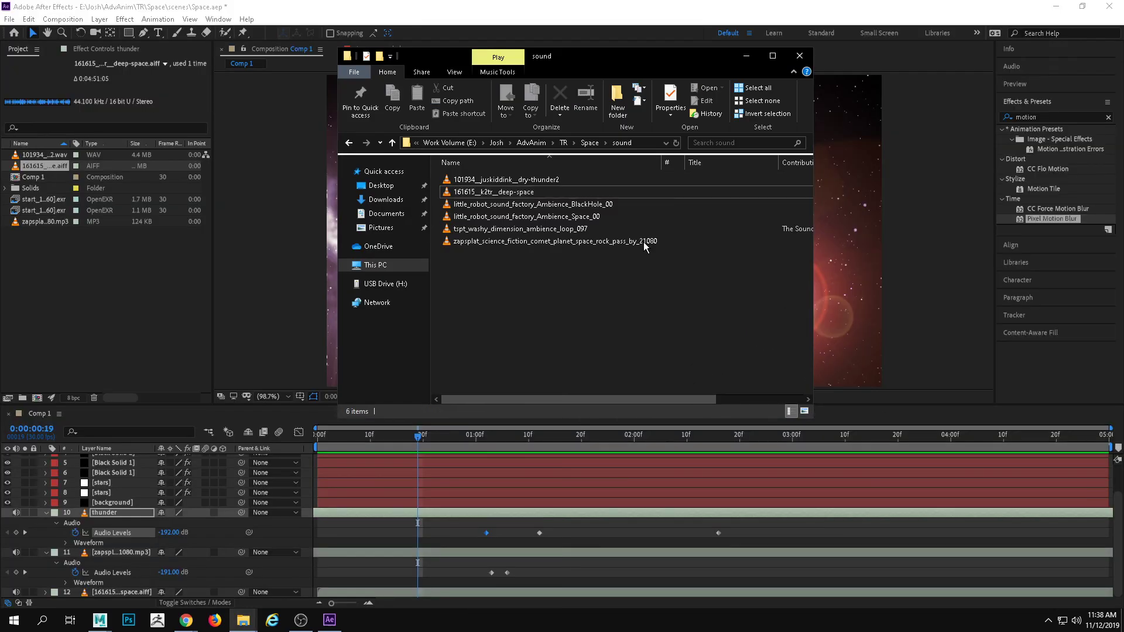
{"action": "left_click", "coordinate": [571, 231]}
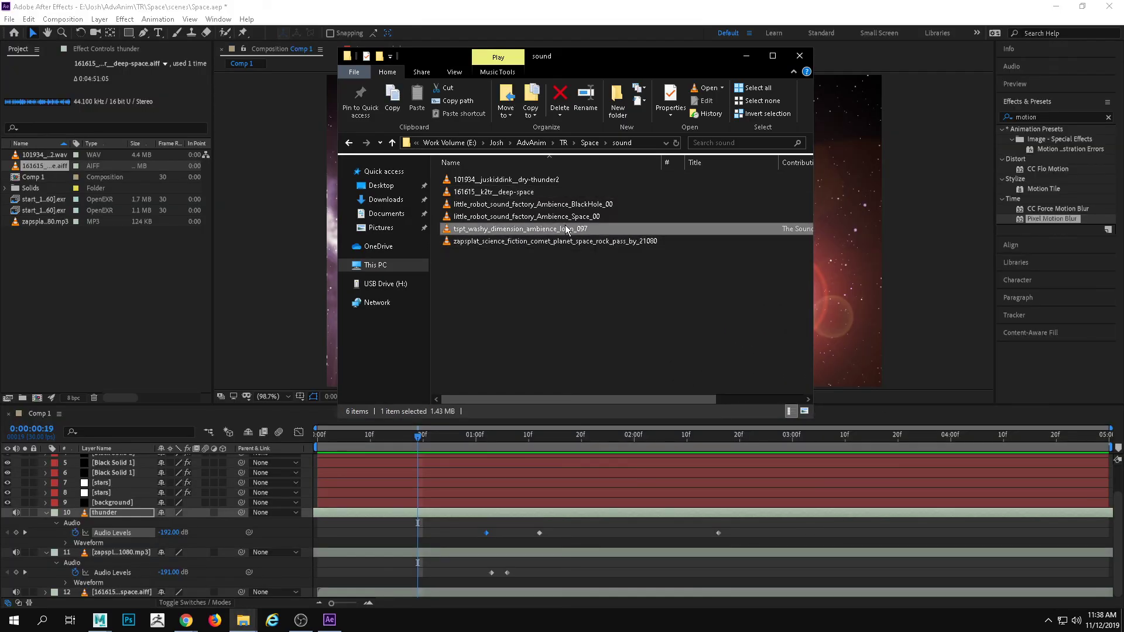
{"action": "double_click", "coordinate": [536, 205]}
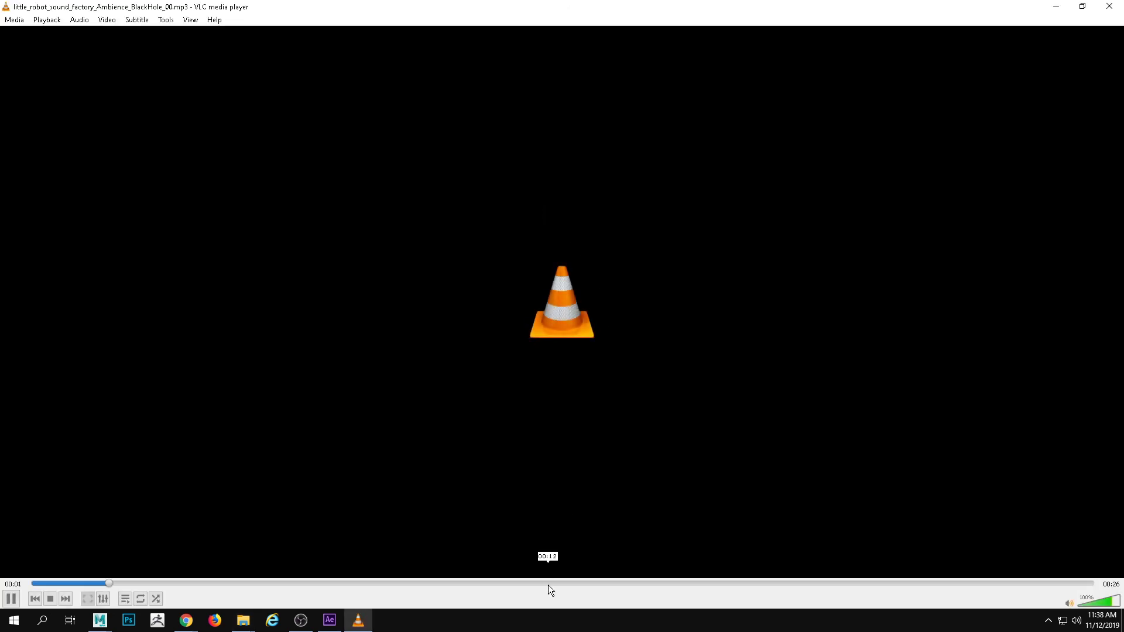
{"action": "left_click_drag", "start_coordinate": [558, 588], "coordinate": [1007, 585]}
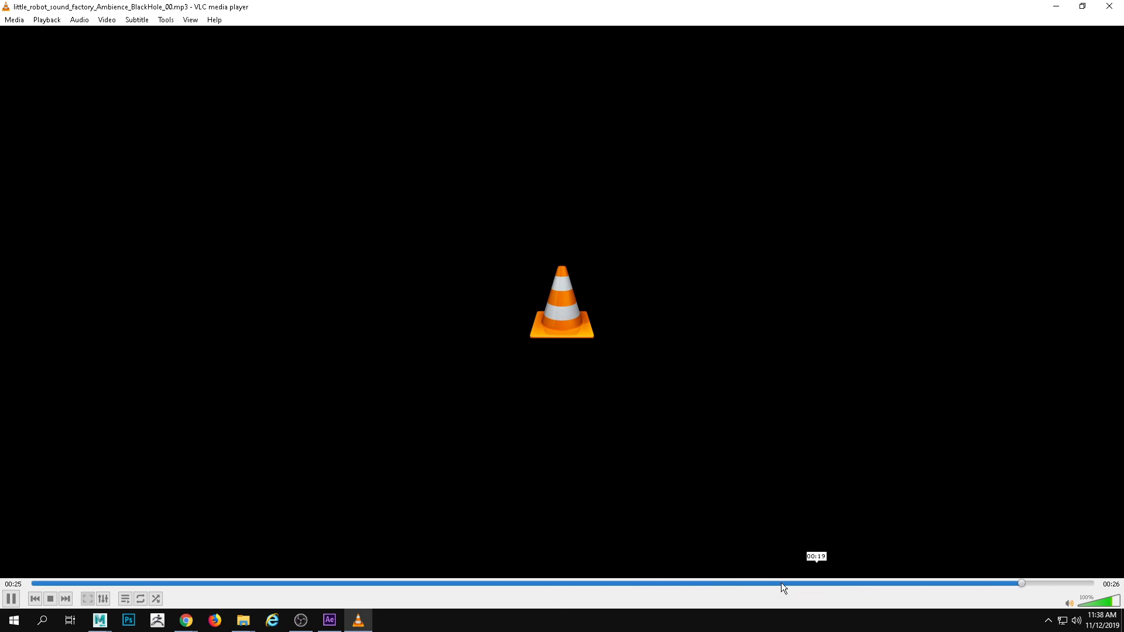
{"action": "left_click", "coordinate": [244, 583]}
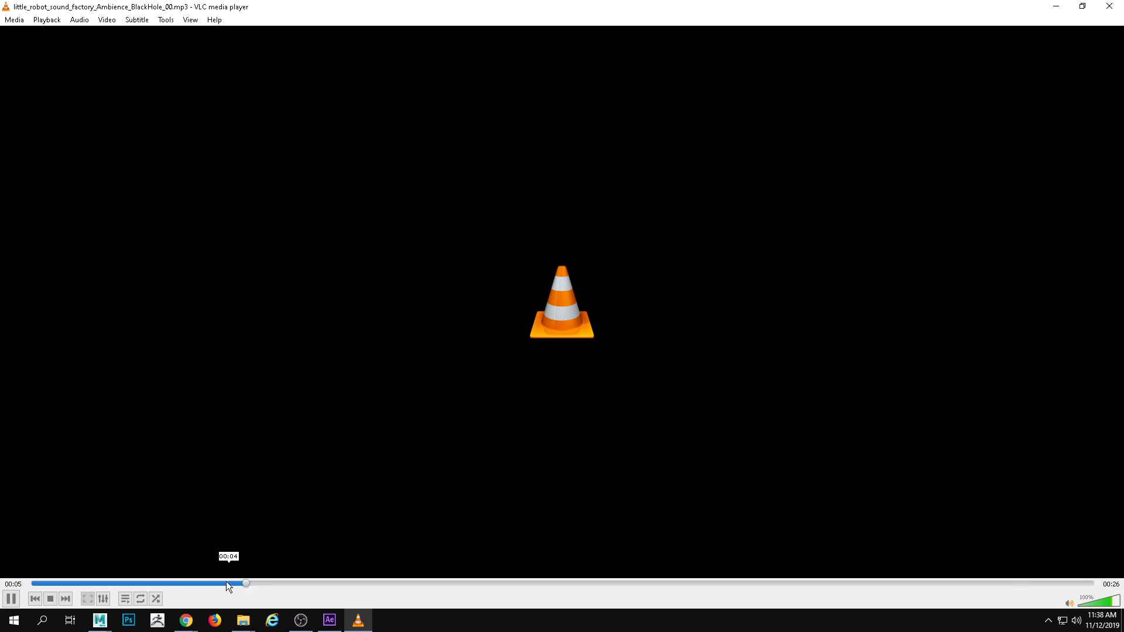
{"action": "left_click", "coordinate": [66, 583]}
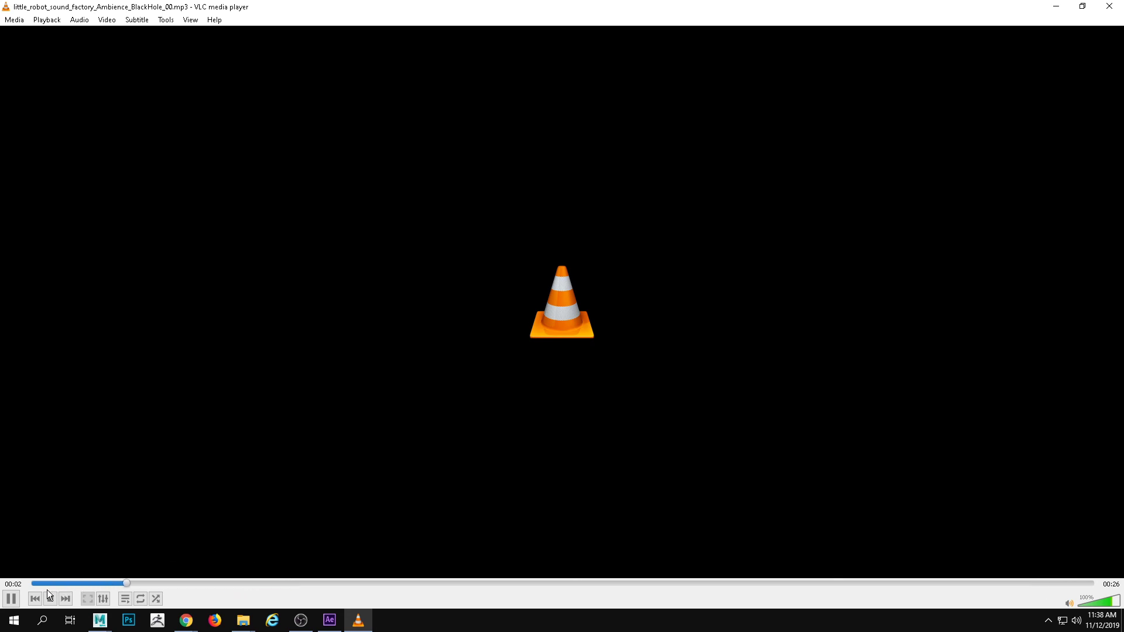
{"action": "left_click", "coordinate": [12, 599]}
{"action": "left_click", "coordinate": [1109, 7]}
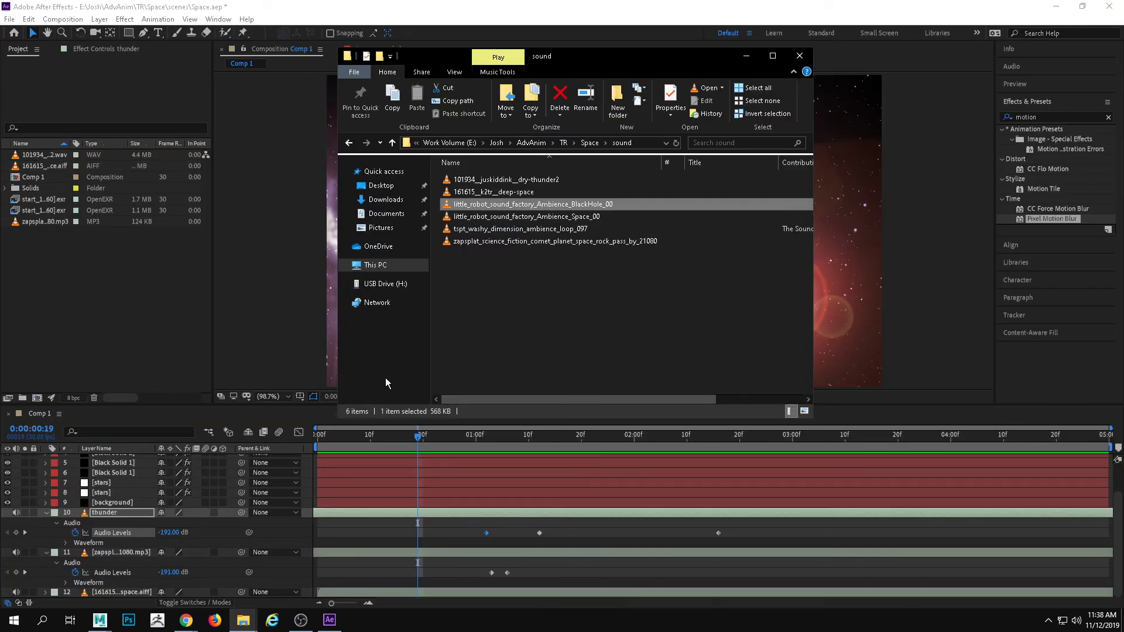
Import the BlackHole ambience MP3 into the After Effects project, add it to Comp 1 directly below the thunder layer, and preview from 0:00:00:01
{"action": "left_click", "coordinate": [321, 382]}
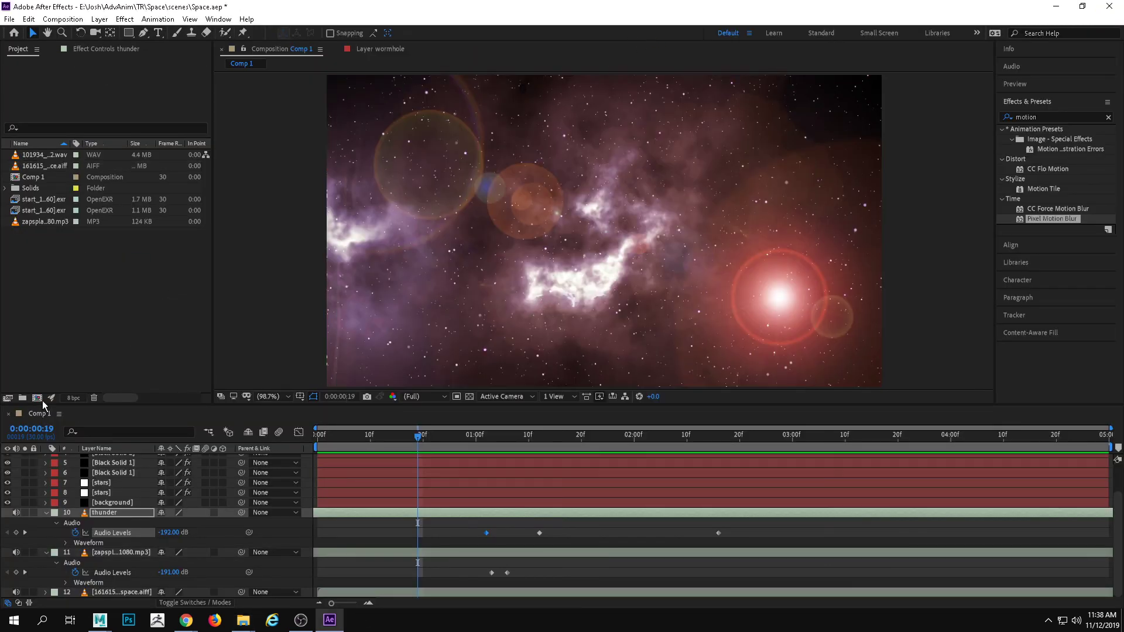
{"action": "left_click_drag", "start_coordinate": [43, 400], "coordinate": [24, 382]}
{"action": "left_click_drag", "start_coordinate": [36, 189], "coordinate": [153, 543]}
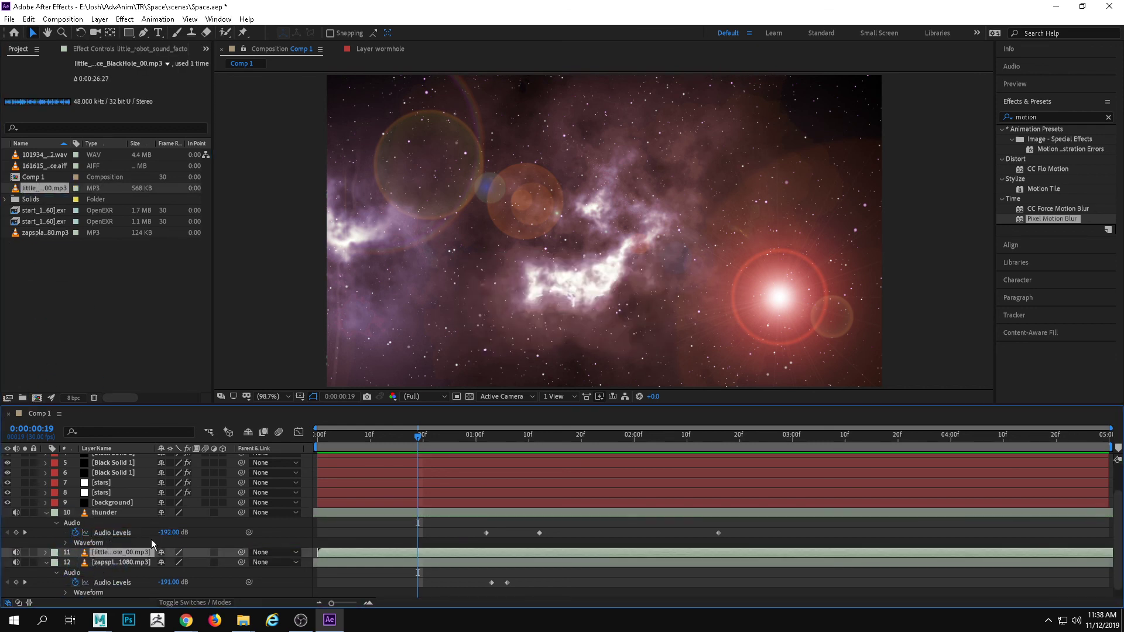
{"action": "left_click_drag", "start_coordinate": [418, 435], "coordinate": [322, 436]}
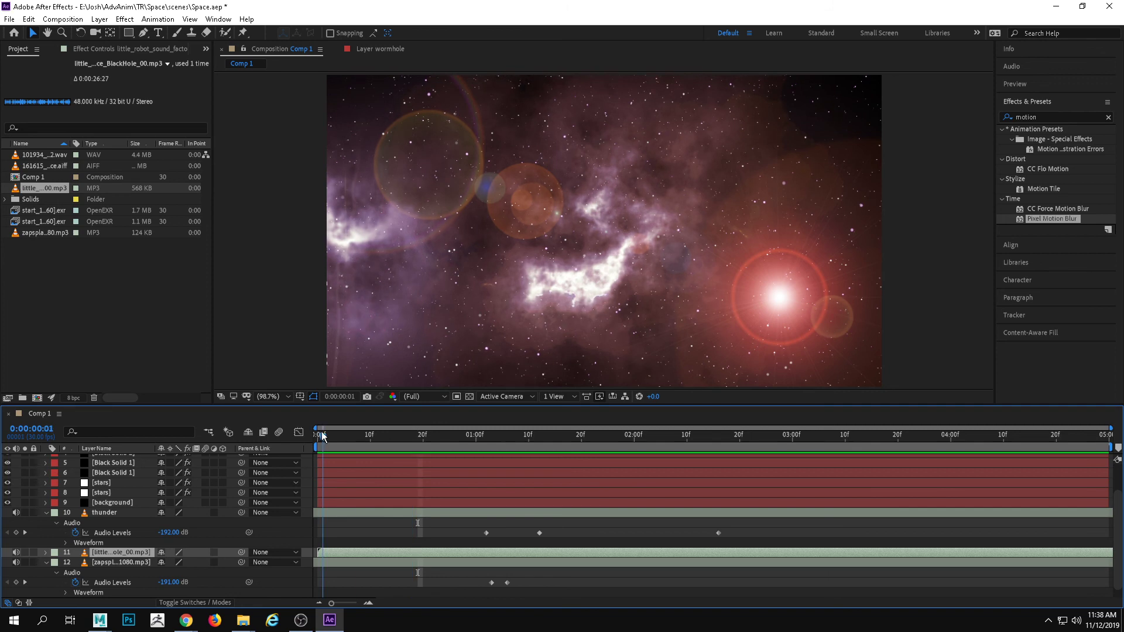
{"action": "key", "text": "space"}
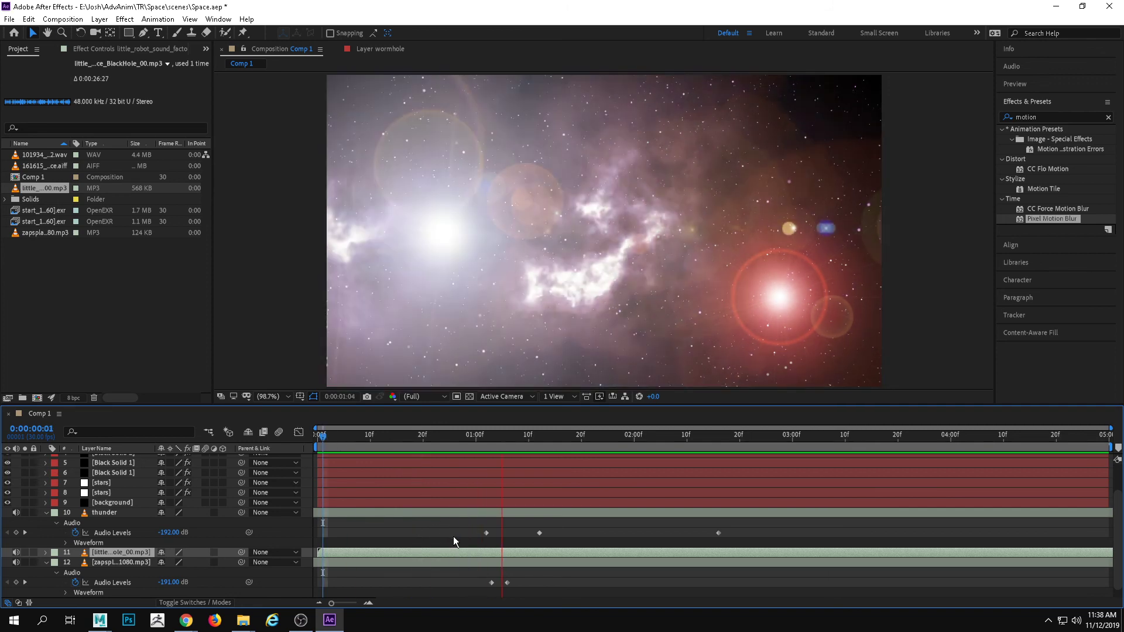
{"action": "key", "text": "space"}
{"action": "mouse_move", "coordinate": [578, 446]}
{"action": "left_mouse_down"}
{"action": "mouse_move", "coordinate": [506, 446]}
{"action": "mouse_move", "coordinate": [566, 442]}
{"action": "left_mouse_up"}
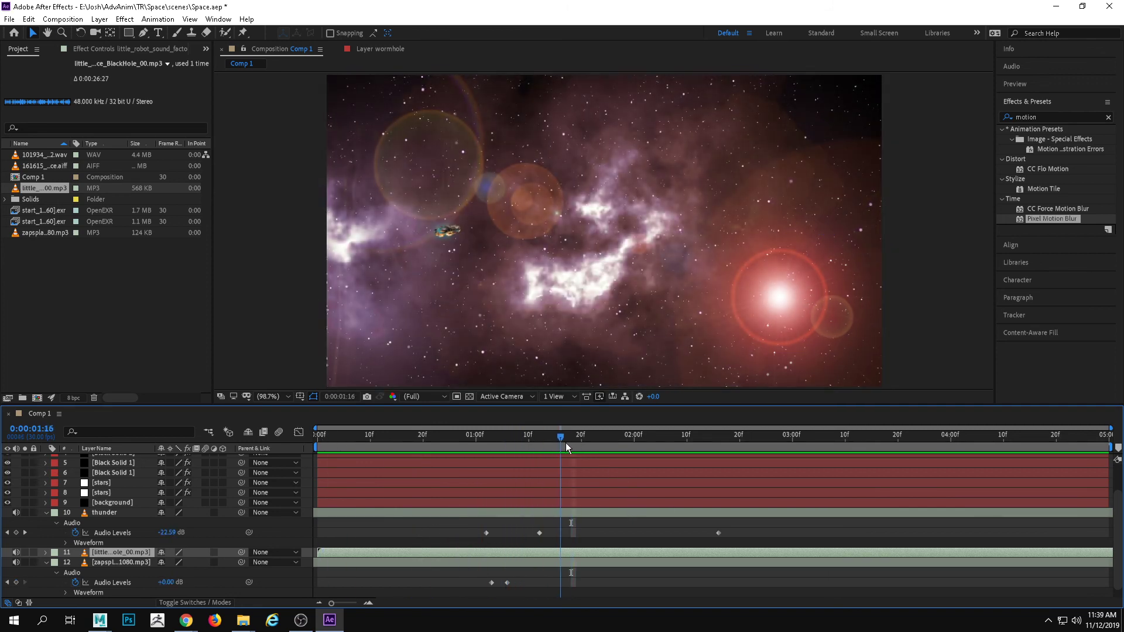
{"action": "key", "text": "space"}
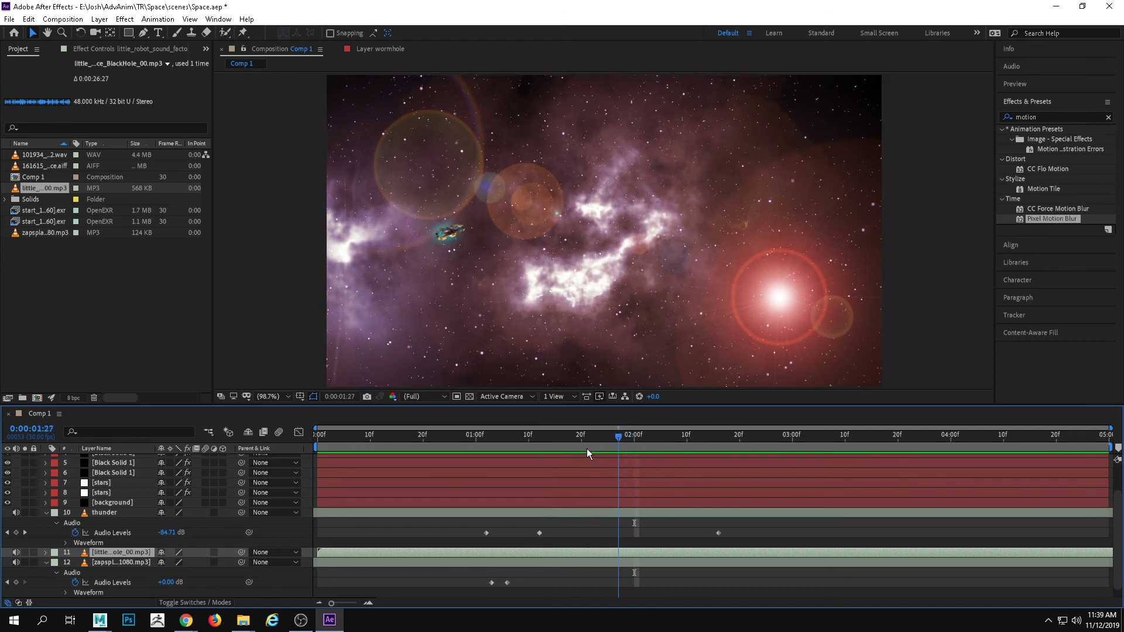
{"action": "left_click", "coordinate": [582, 447]}
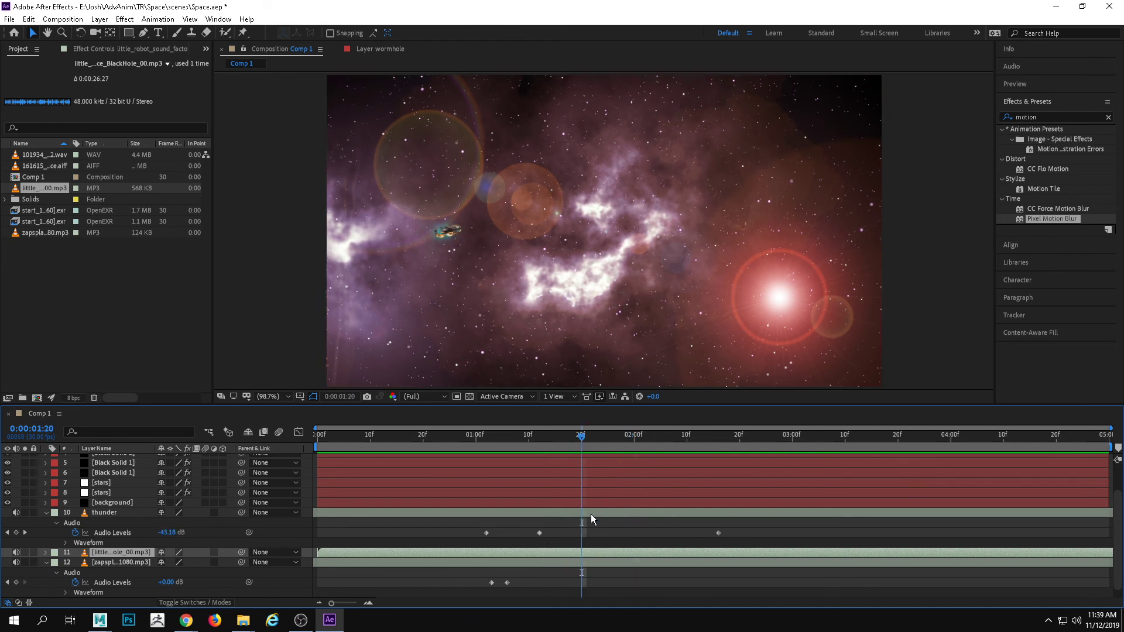
Try a longer thunder fade-out by moving its last Audio Levels keyframe to about 0:00:03:12, and preview from 0:00:01:02
{"action": "left_click_drag", "start_coordinate": [719, 532], "coordinate": [855, 532]}
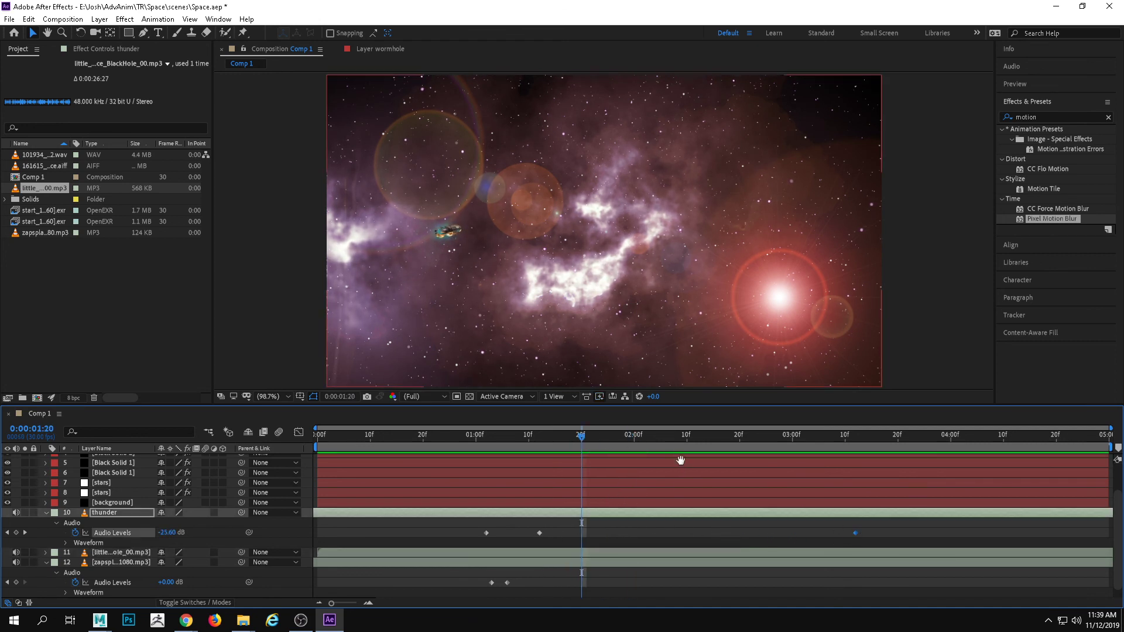
{"action": "left_click", "coordinate": [719, 444]}
{"action": "left_click", "coordinate": [483, 448]}
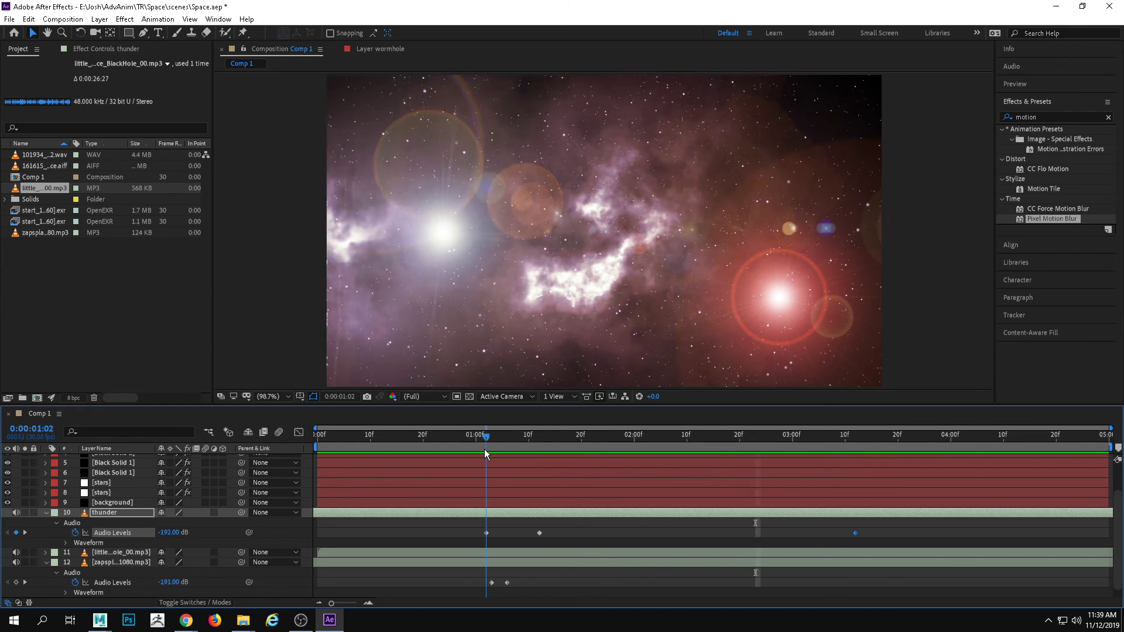
{"action": "key", "text": "space"}
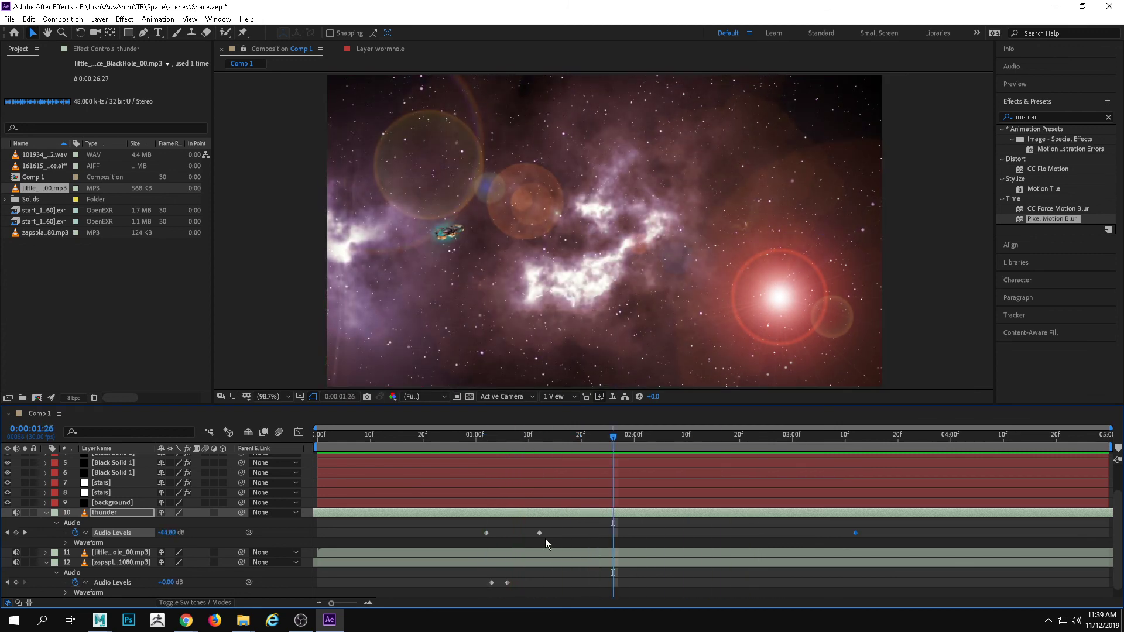
Delete all Audio Levels keyframes from the thunder layer, and preview the mix from 0:00:00:23 and from the start
{"action": "left_click_drag", "start_coordinate": [471, 519], "coordinate": [882, 538]}
{"action": "key", "text": "Delete"}
{"action": "left_click_drag", "start_coordinate": [616, 445], "coordinate": [508, 450]}
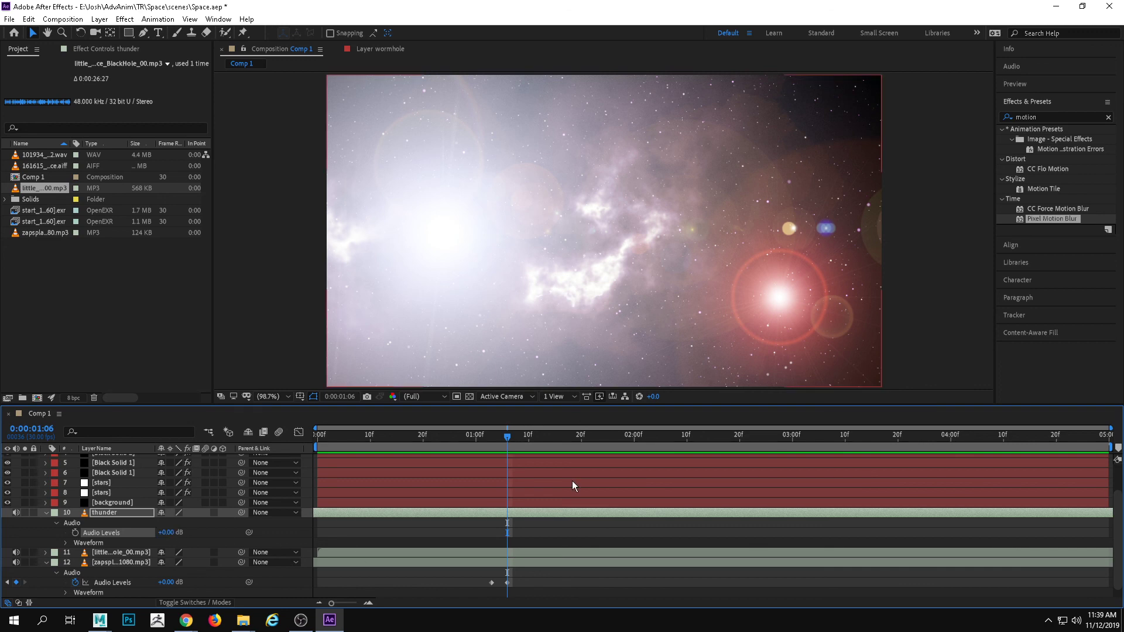
{"action": "left_click_drag", "start_coordinate": [509, 435], "coordinate": [439, 442]}
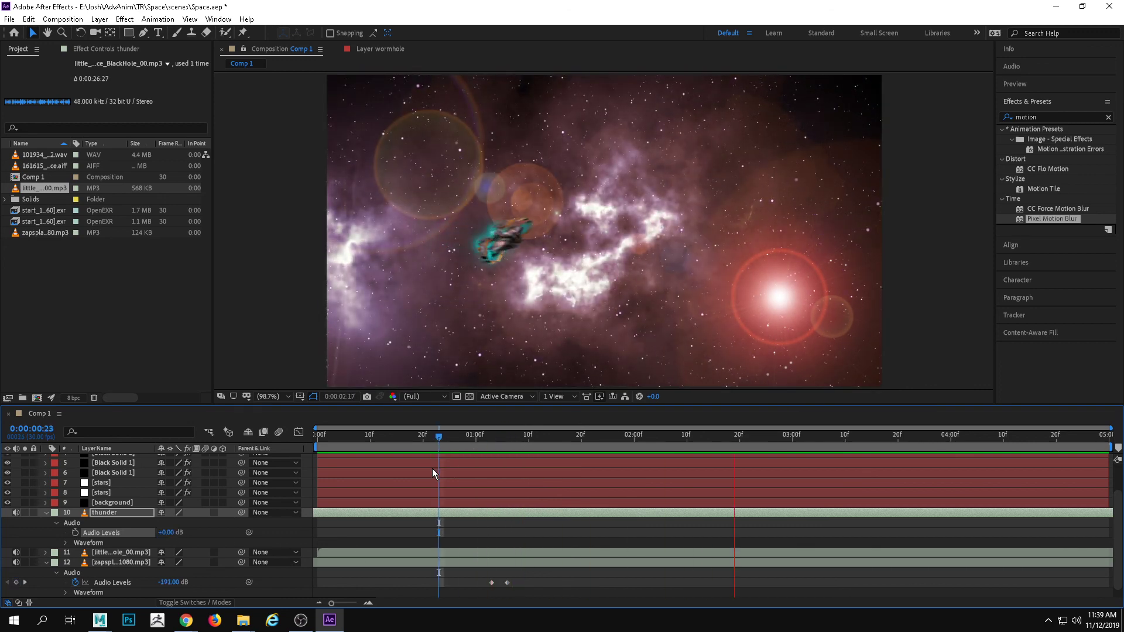
{"action": "key", "text": "space"}
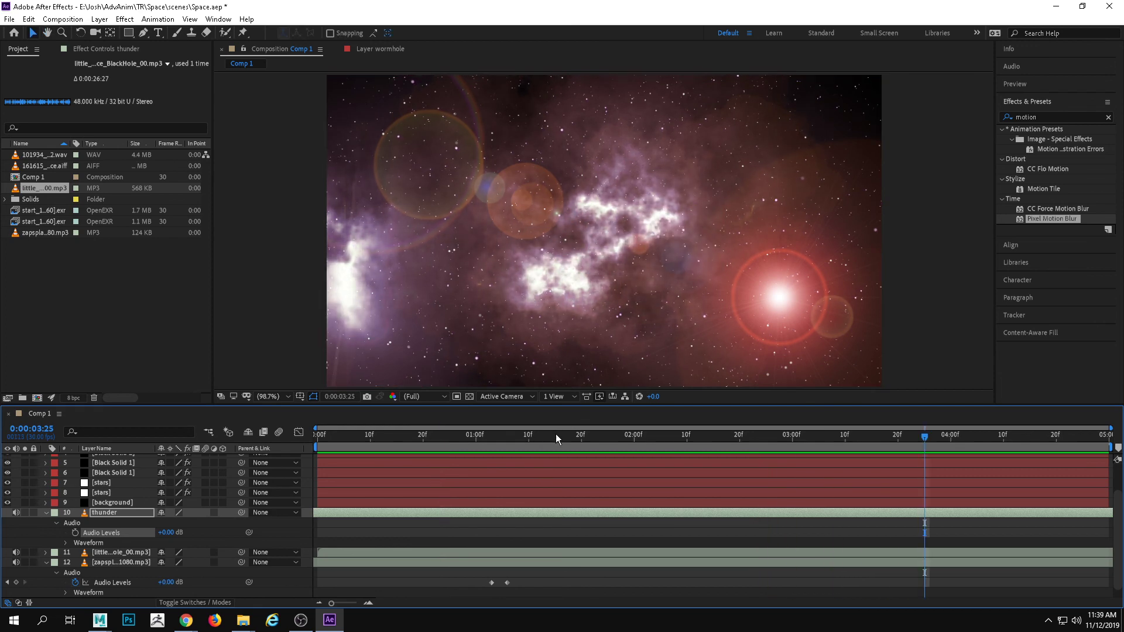
{"action": "key", "text": "Home"}
{"action": "key", "text": "space"}
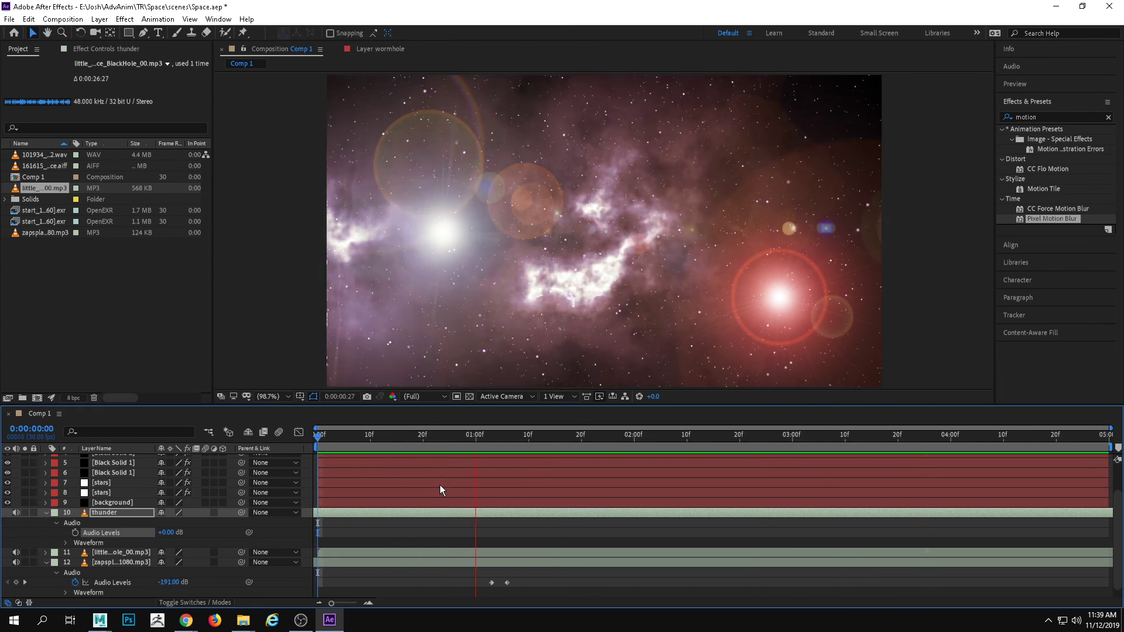
{"action": "left_click", "coordinate": [465, 436]}
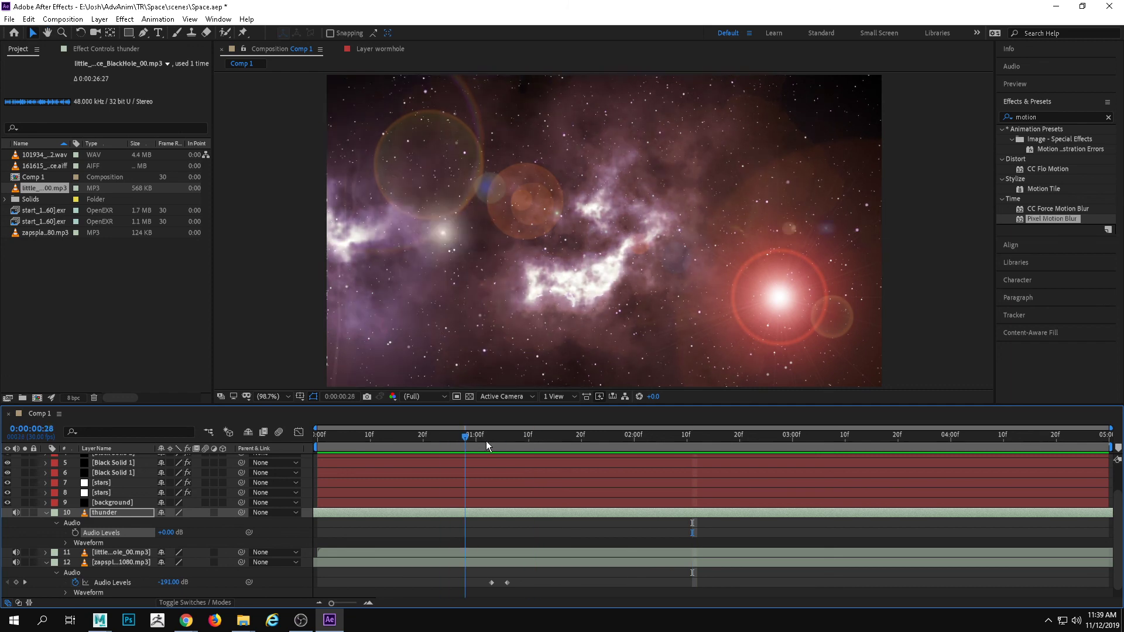
{"action": "left_click_drag", "start_coordinate": [485, 440], "coordinate": [512, 440]}
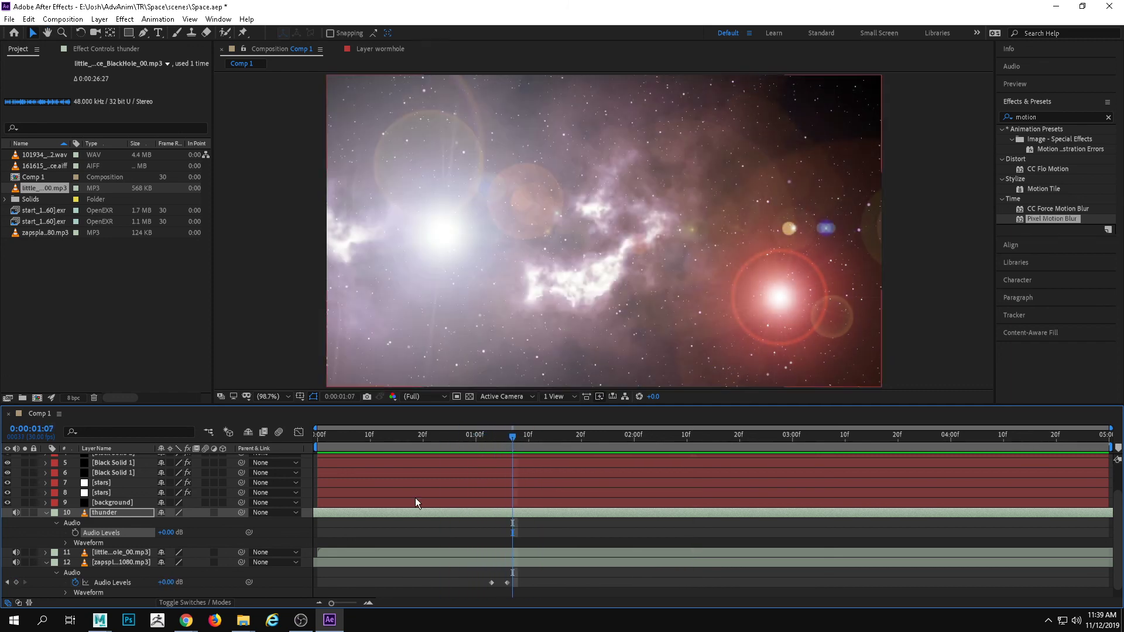
Fade out the BlackHole ambience with Audio Levels keyframes of 0 dB at 0:00:01:05 and -176 dB at 0:00:02:00
{"action": "left_click", "coordinate": [122, 552]}
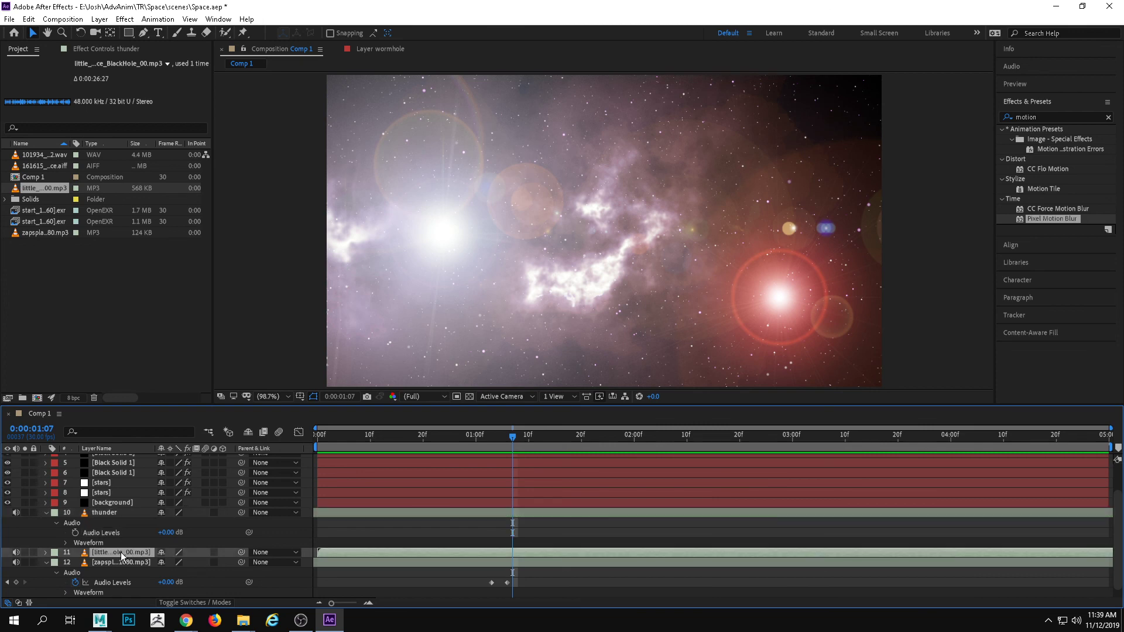
{"action": "left_click", "coordinate": [45, 553]}
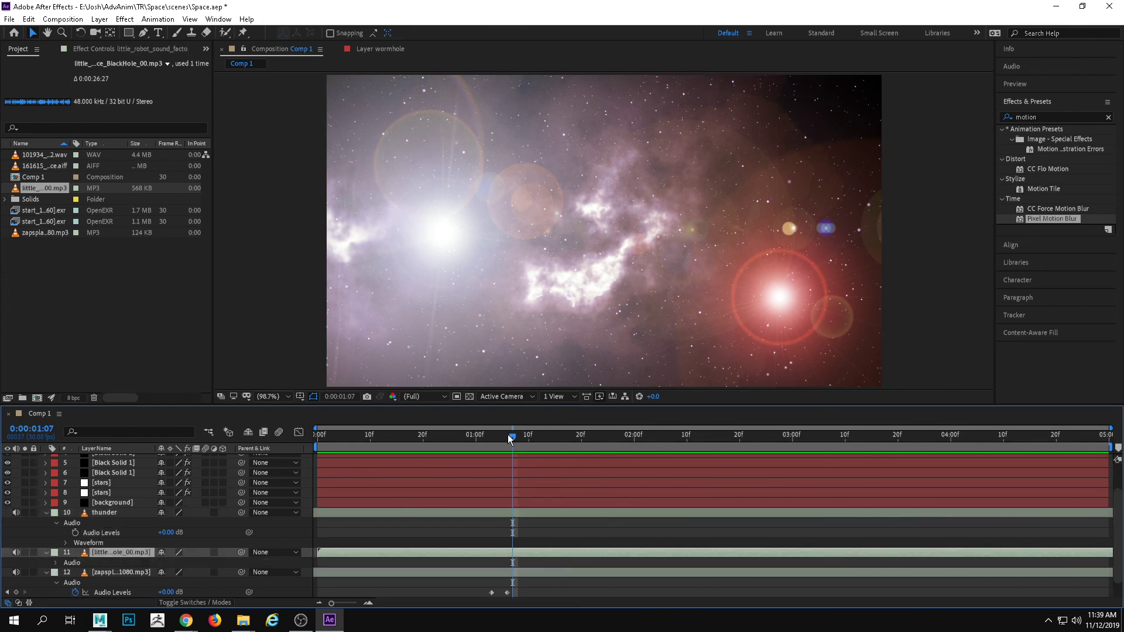
{"action": "mouse_move", "coordinate": [509, 438]}
{"action": "left_mouse_down"}
{"action": "mouse_move", "coordinate": [492, 440]}
{"action": "mouse_move", "coordinate": [501, 441]}
{"action": "left_mouse_up"}
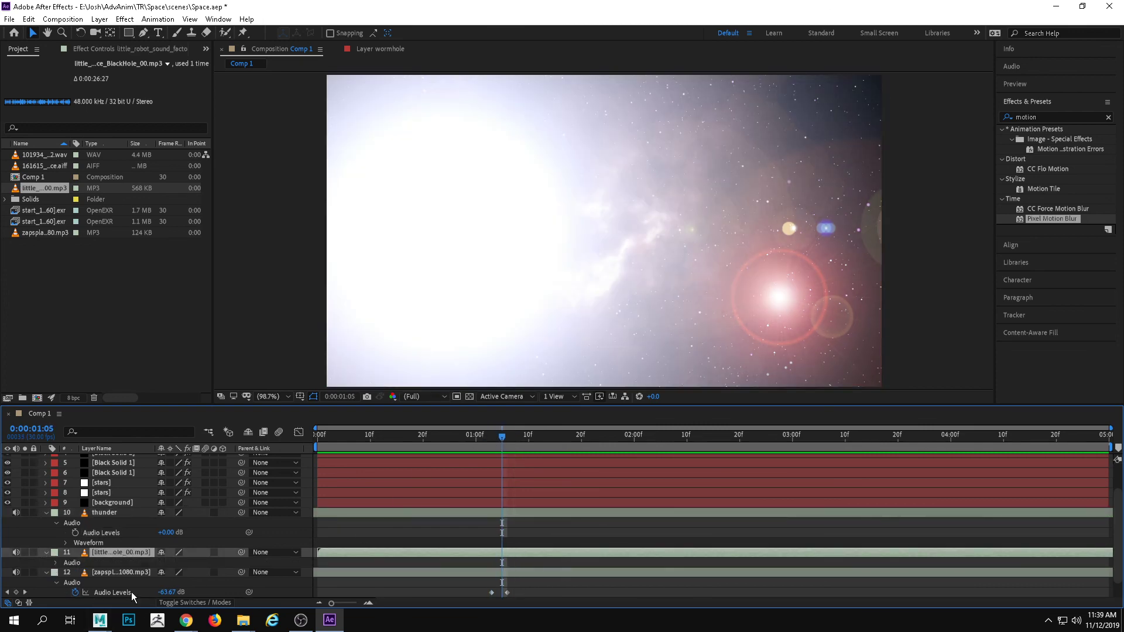
{"action": "left_click", "coordinate": [56, 563]}
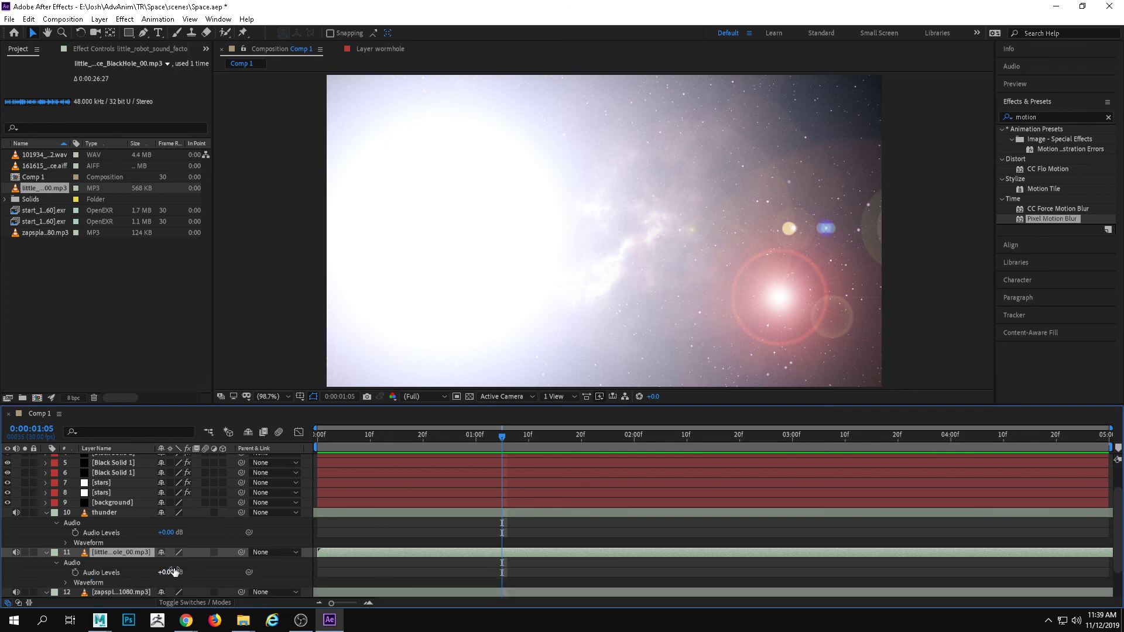
{"action": "left_click", "coordinate": [75, 572]}
{"action": "left_click_drag", "start_coordinate": [504, 444], "coordinate": [633, 451]}
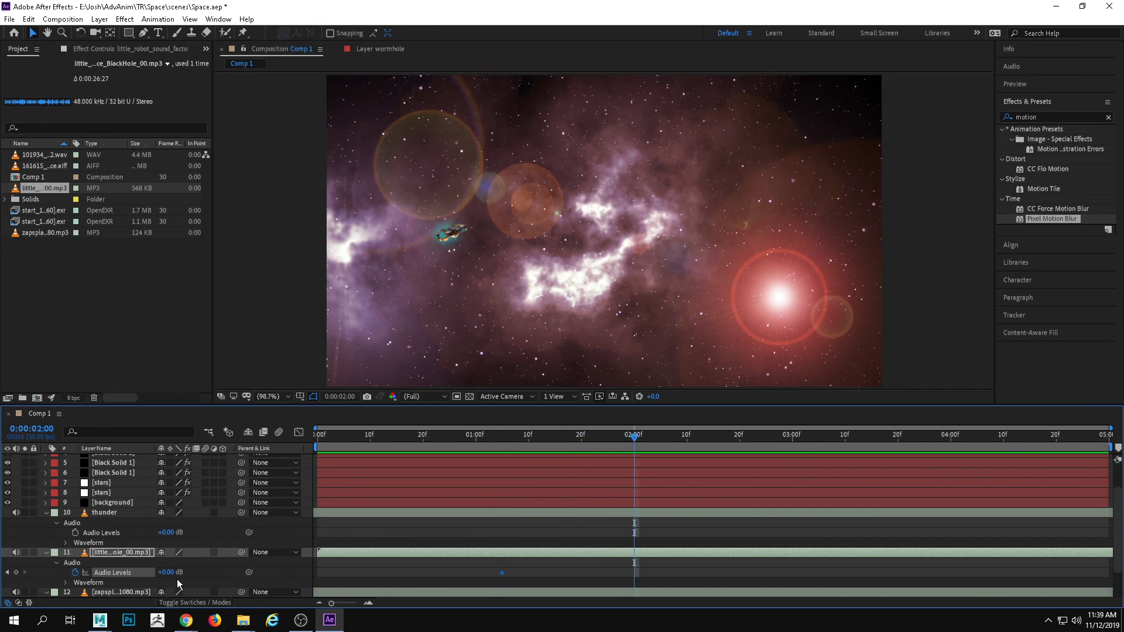
{"action": "left_click_drag", "start_coordinate": [167, 572], "coordinate": [237, 592]}
{"action": "mouse_move", "coordinate": [174, 578]}
{"action": "left_mouse_down"}
{"action": "mouse_move", "coordinate": [172, 618]}
{"action": "mouse_move", "coordinate": [161, 574]}
{"action": "left_mouse_up"}
Start the BlackHole ambience's fade-out earlier by moving its first Audio Levels keyframe to about 0:00:00:27, and preview from the start
{"action": "left_click_drag", "start_coordinate": [502, 573], "coordinate": [460, 572]}
{"action": "key", "text": "Home"}
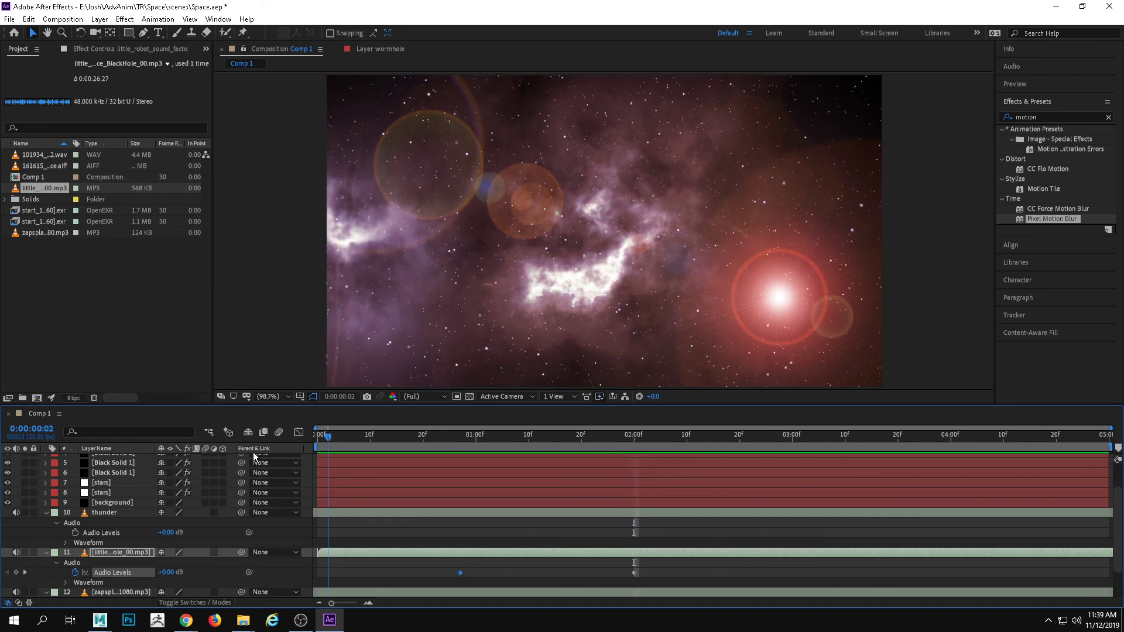
{"action": "key", "text": "space"}
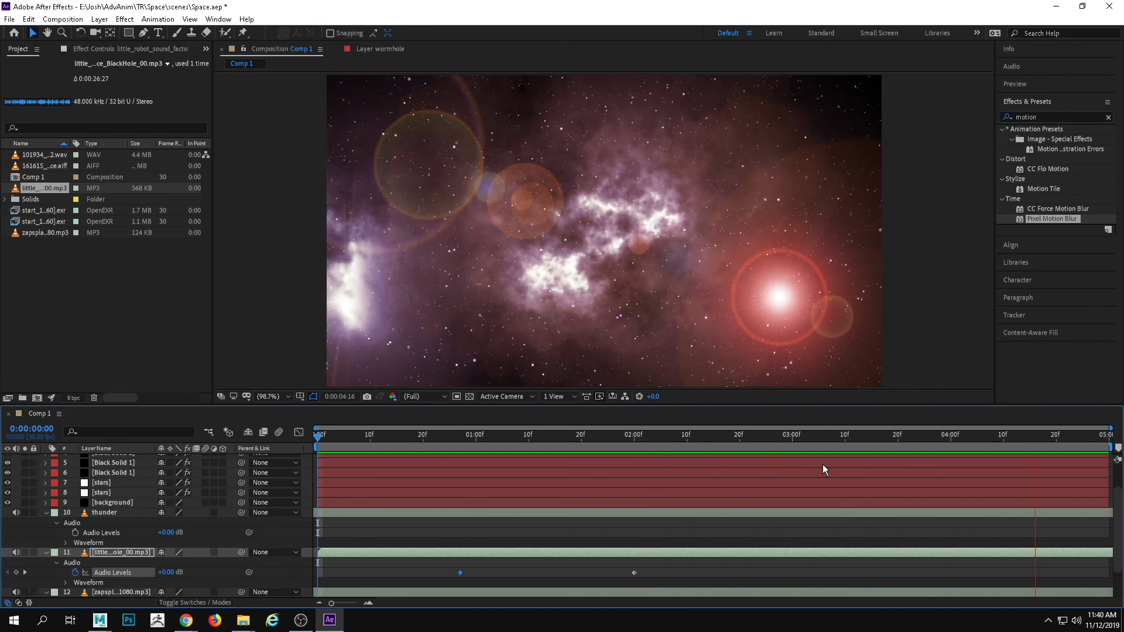
{"action": "key", "text": "space"}
{"action": "key", "text": "space"}
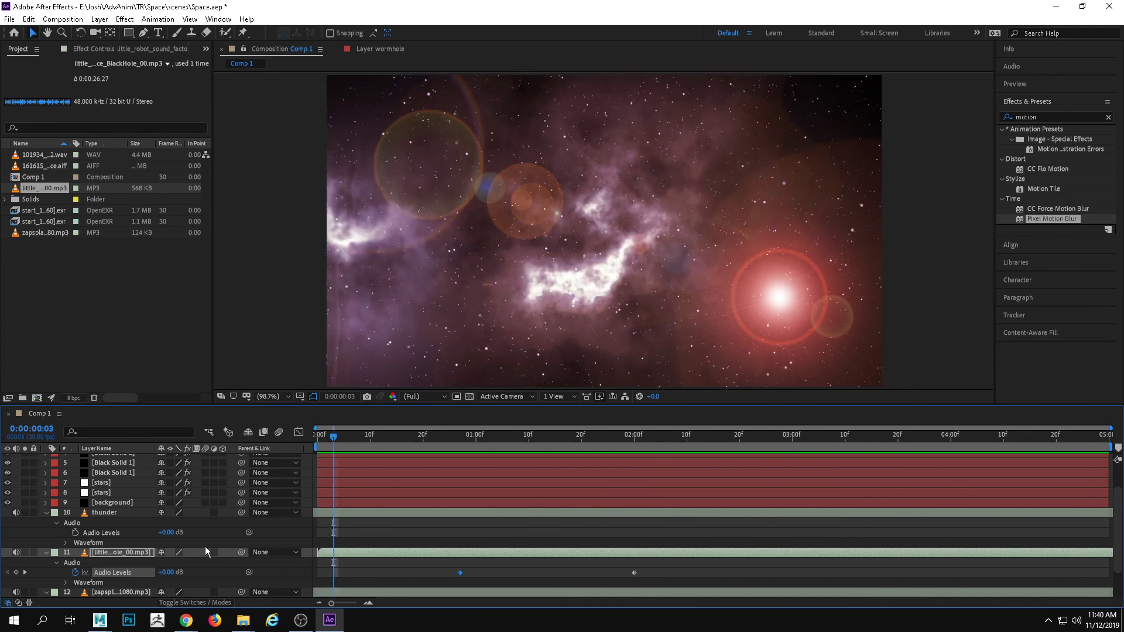
Fade the thunder from an Audio Levels keyframe of 0 dB at 0:00:02:25 down to silence at 0:00:03:21
{"action": "left_click", "coordinate": [414, 514]}
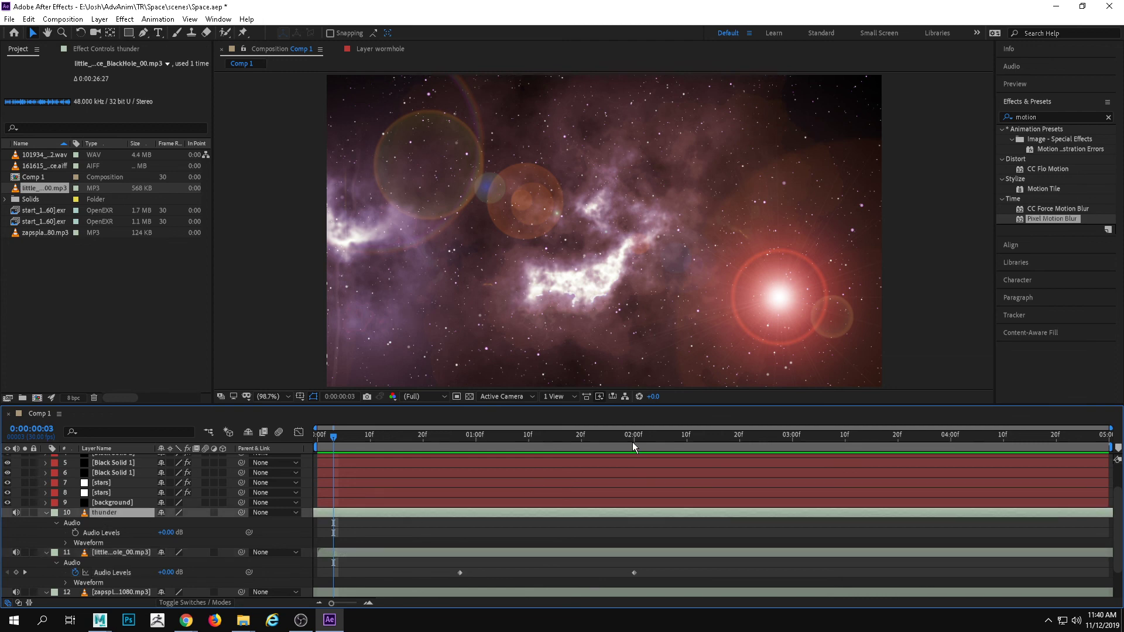
{"action": "left_click_drag", "start_coordinate": [632, 446], "coordinate": [767, 416]}
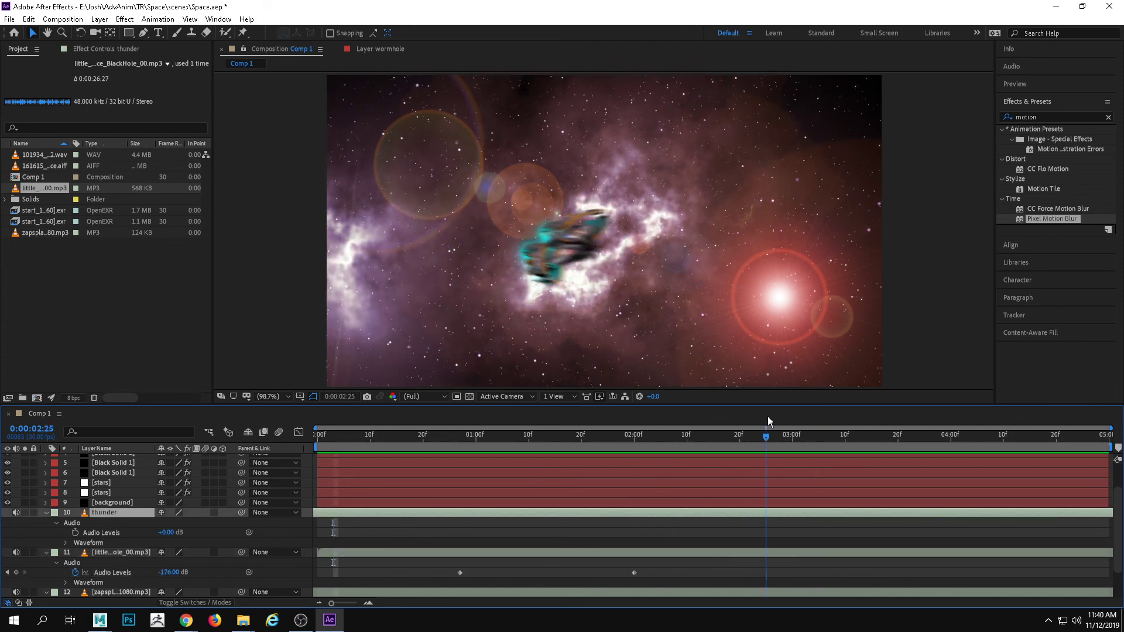
{"action": "left_click", "coordinate": [75, 531]}
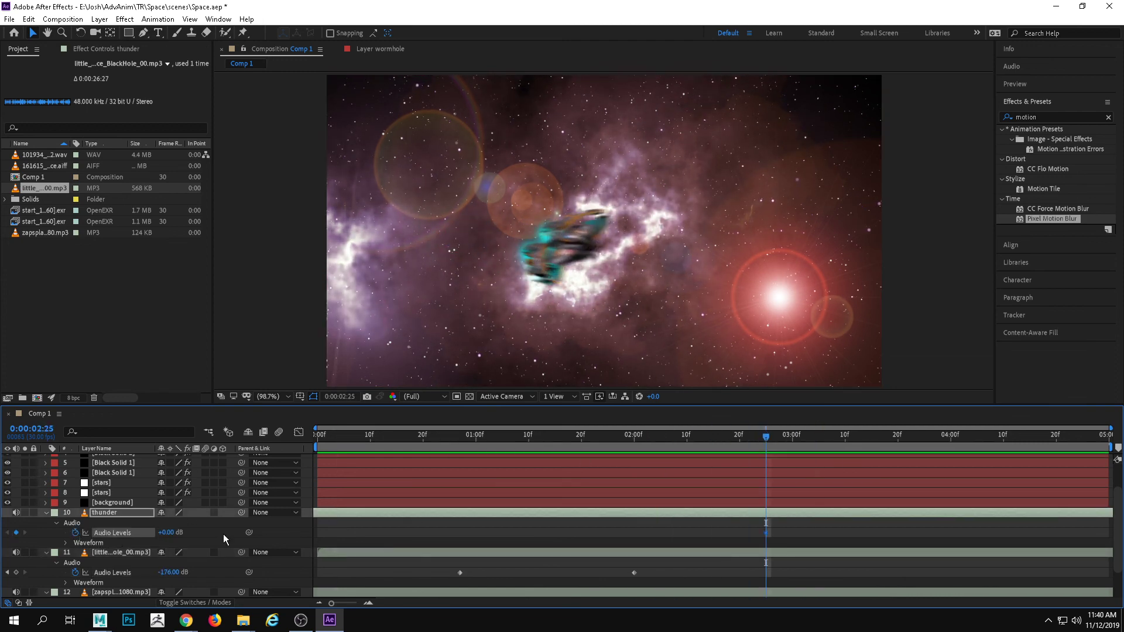
{"action": "left_click_drag", "start_coordinate": [785, 435], "coordinate": [903, 436]}
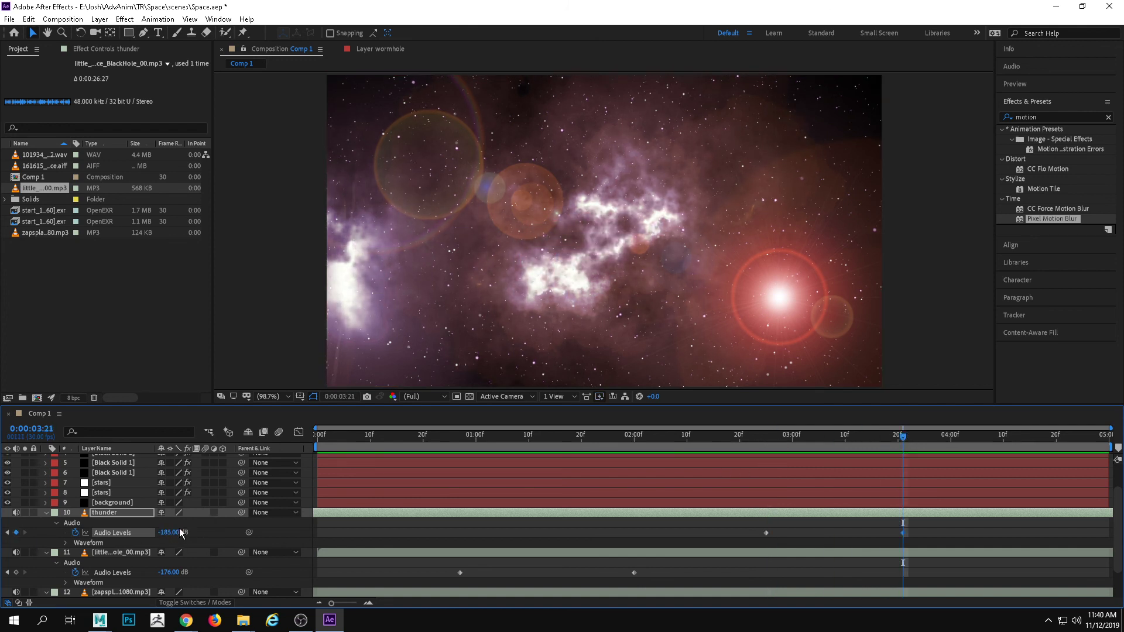
Lower the thunder's end Audio Levels keyframe to -191 dB, move its fade-out start keyframe to about 0:00:01:29, and review the shot
{"action": "left_click_drag", "start_coordinate": [171, 533], "coordinate": [77, 529]}
{"action": "left_click_drag", "start_coordinate": [766, 533], "coordinate": [629, 533]}
{"action": "key", "text": "space"}
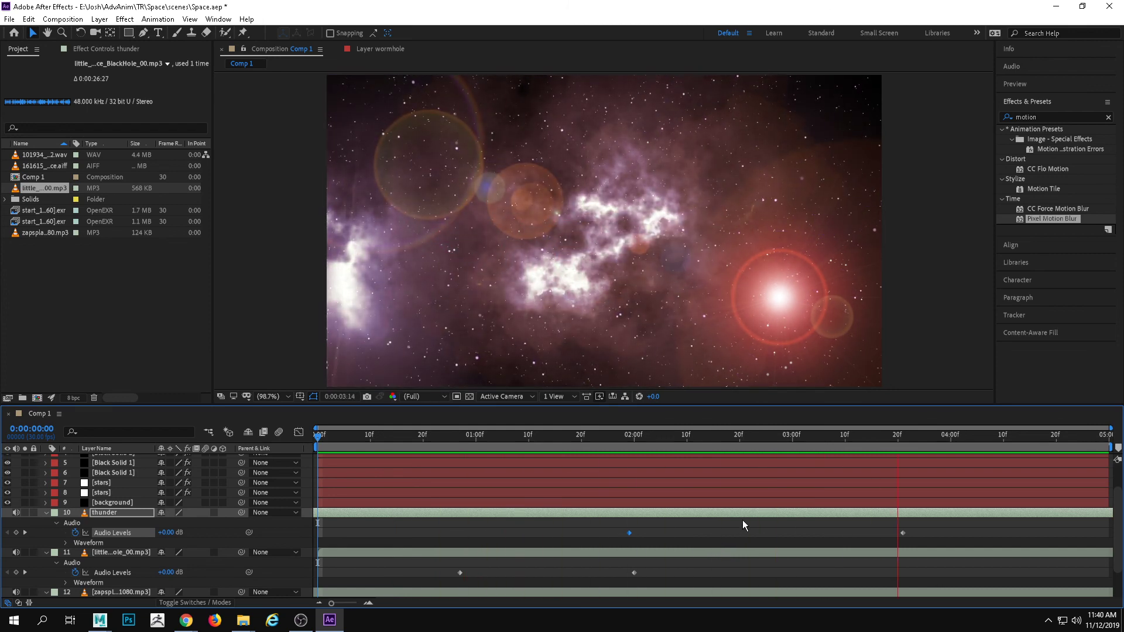
{"action": "key", "text": "space"}
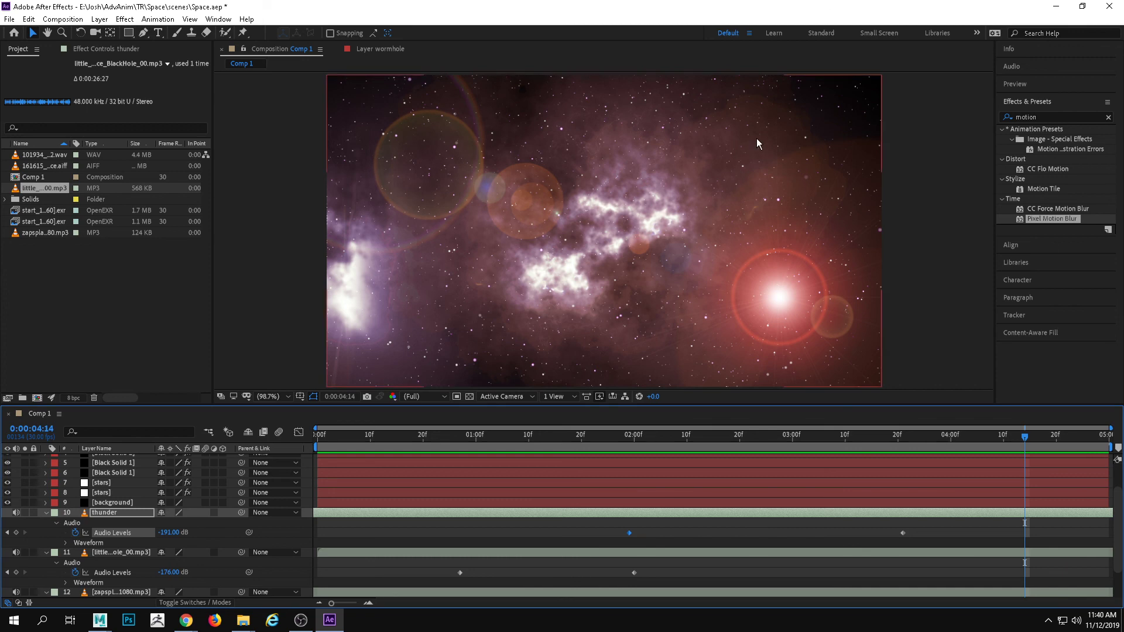
{"action": "left_click", "coordinate": [522, 436]}
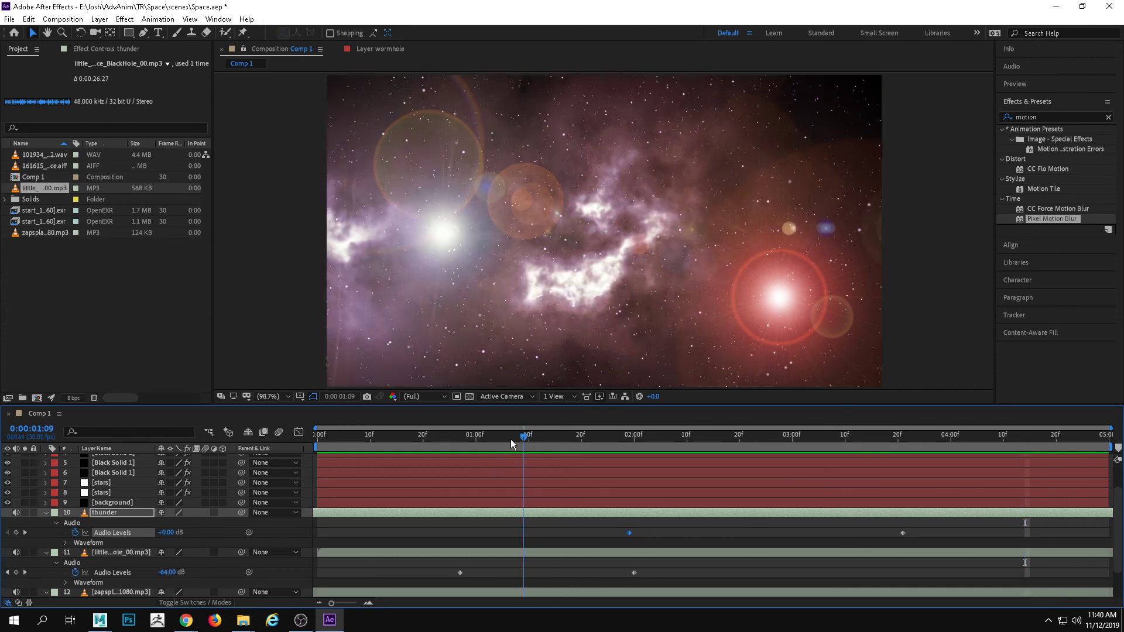
{"action": "left_click_drag", "start_coordinate": [510, 443], "coordinate": [739, 434]}
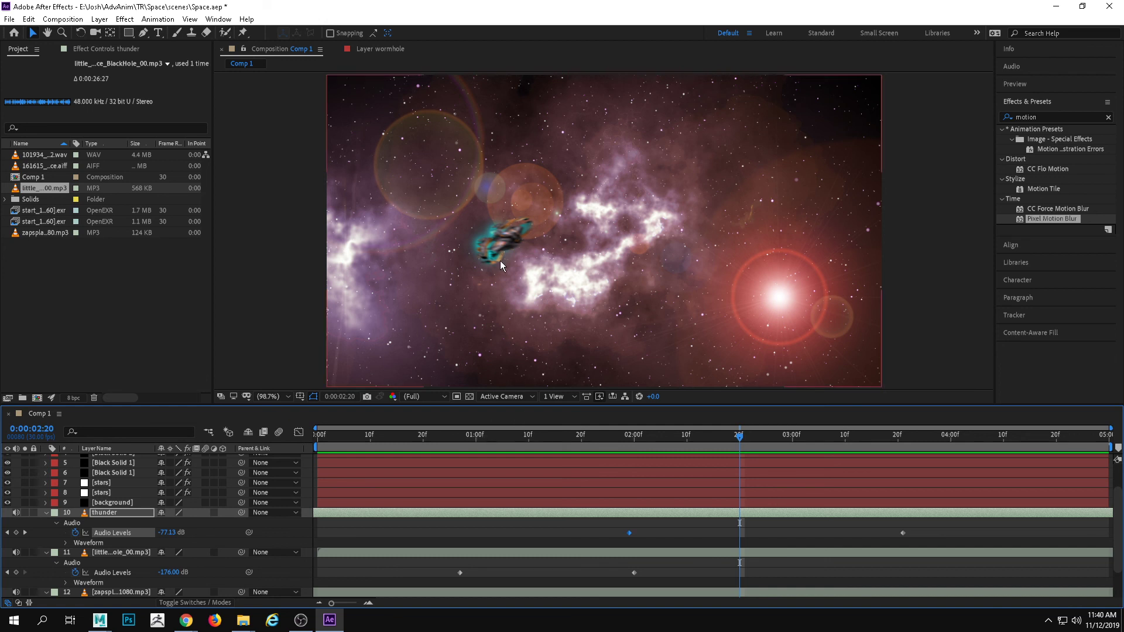
{"action": "left_click_drag", "start_coordinate": [739, 436], "coordinate": [777, 435]}
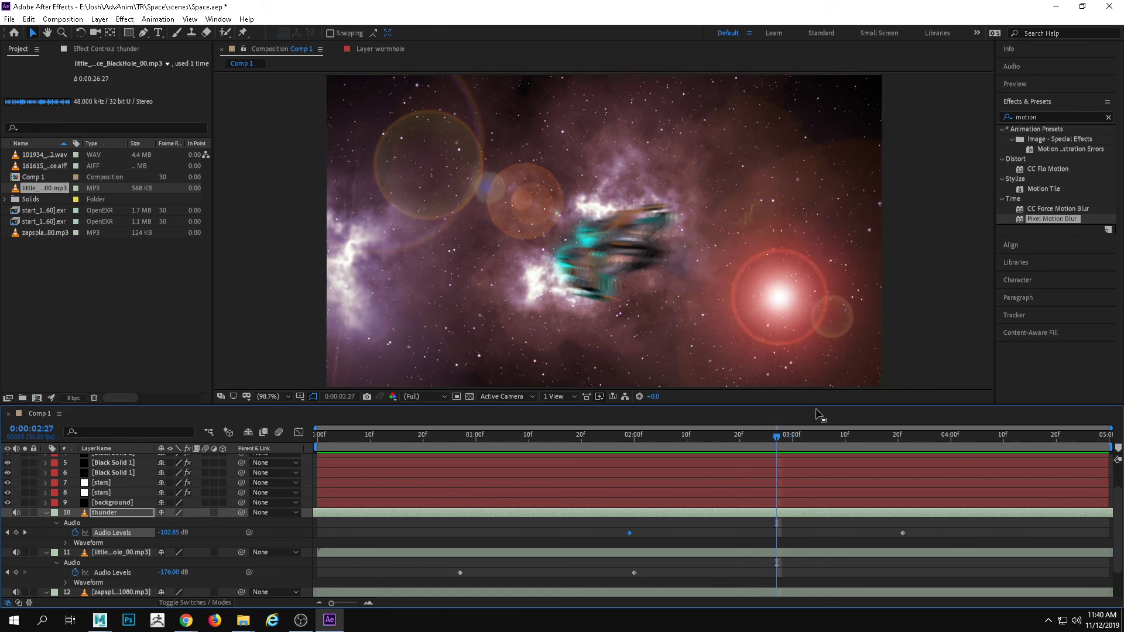
{"action": "left_click", "coordinate": [734, 436]}
{"action": "left_click_drag", "start_coordinate": [664, 454], "coordinate": [339, 487]}
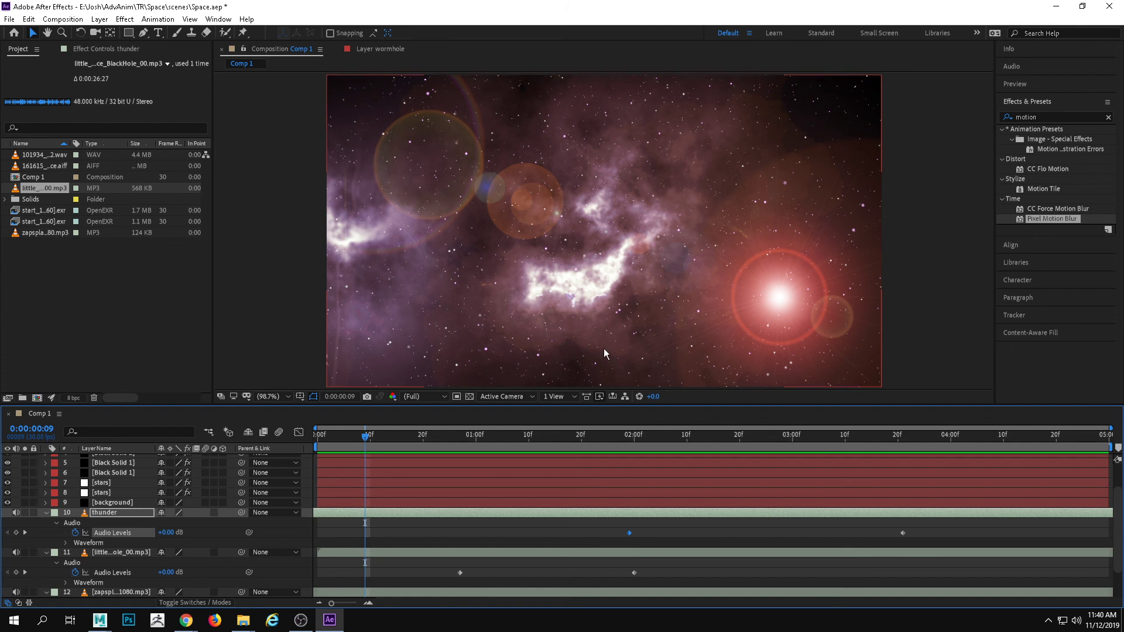
Send Comp 1 to the Adobe Media Encoder queue, and minimize the sound folder window while the encoder loads
{"action": "left_click", "coordinate": [80, 18]}
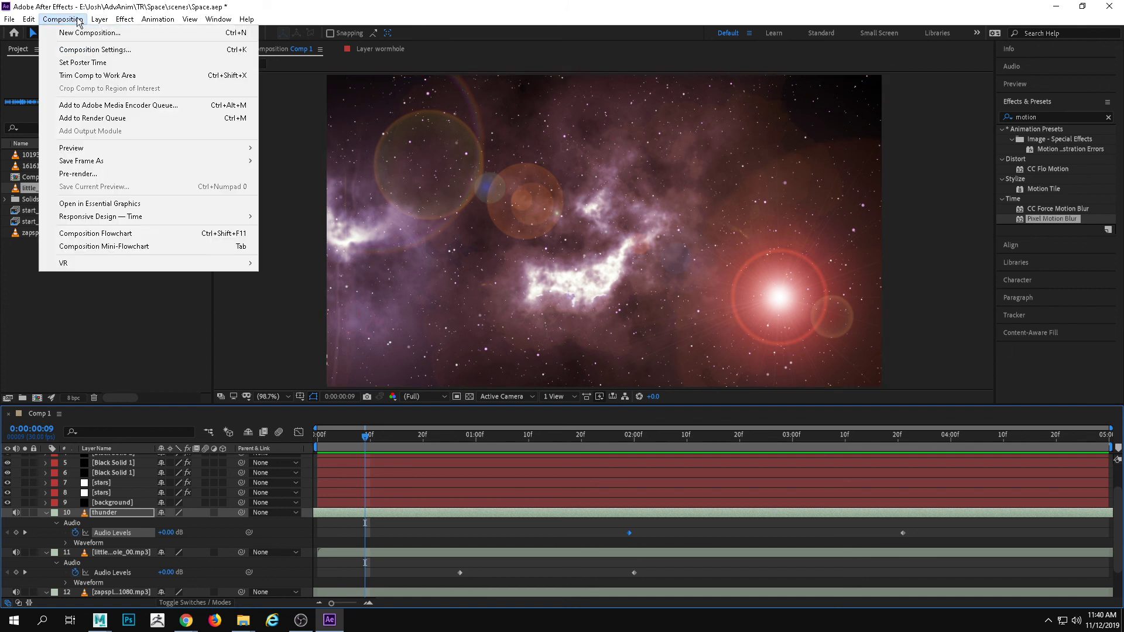
{"action": "left_click", "coordinate": [116, 105]}
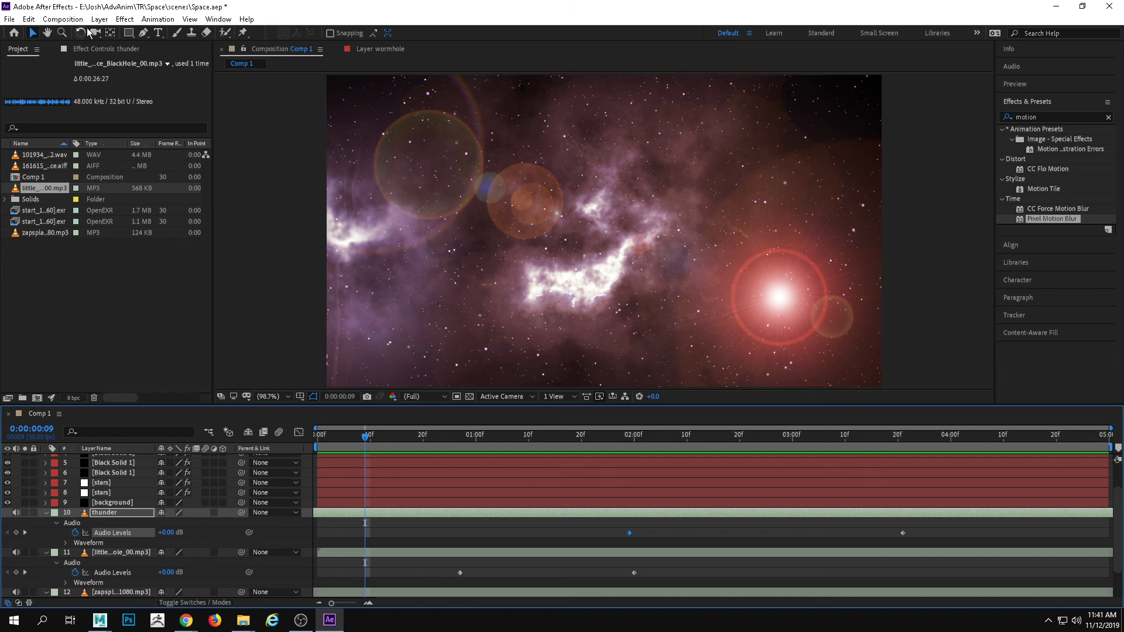
{"action": "left_click", "coordinate": [62, 18]}
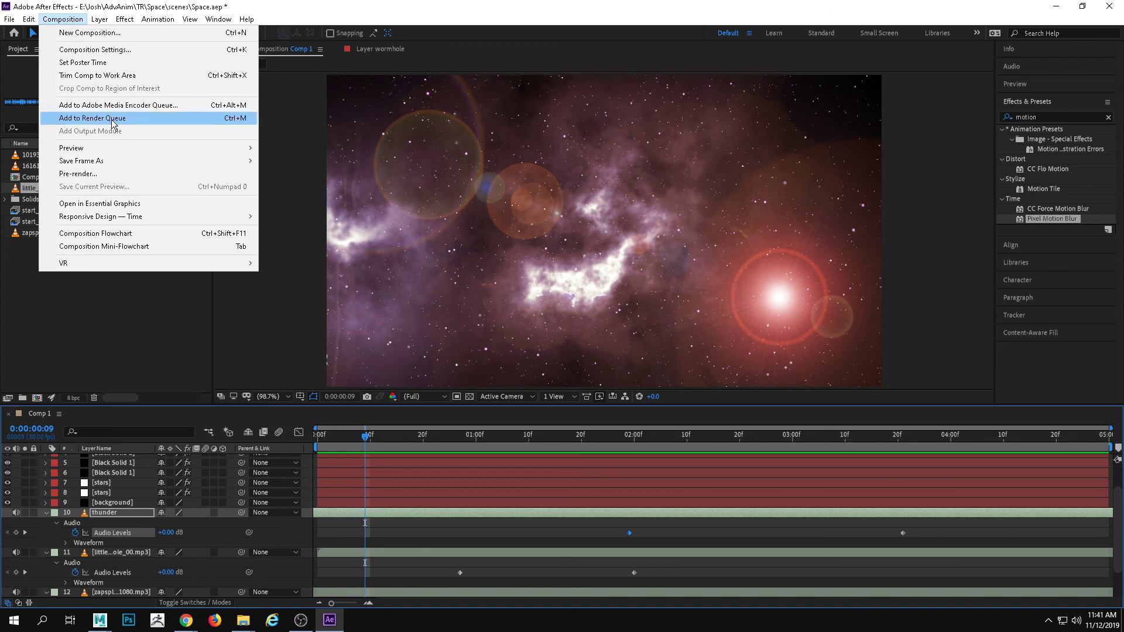
{"action": "left_click", "coordinate": [108, 106]}
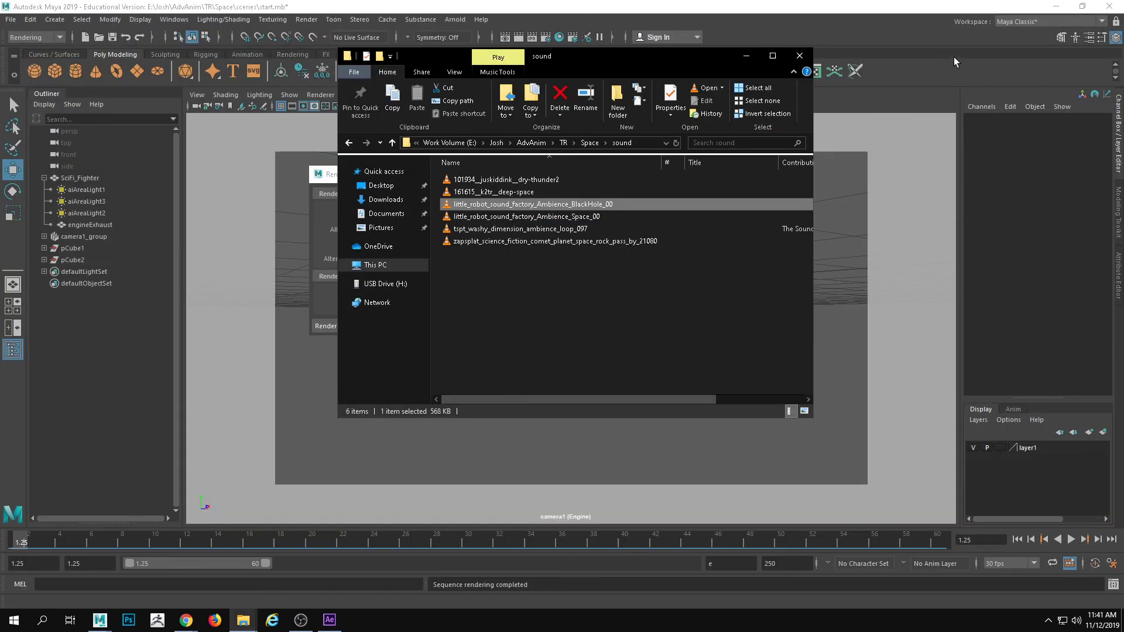
{"action": "left_click", "coordinate": [607, 370]}
{"action": "left_click", "coordinate": [746, 56]}
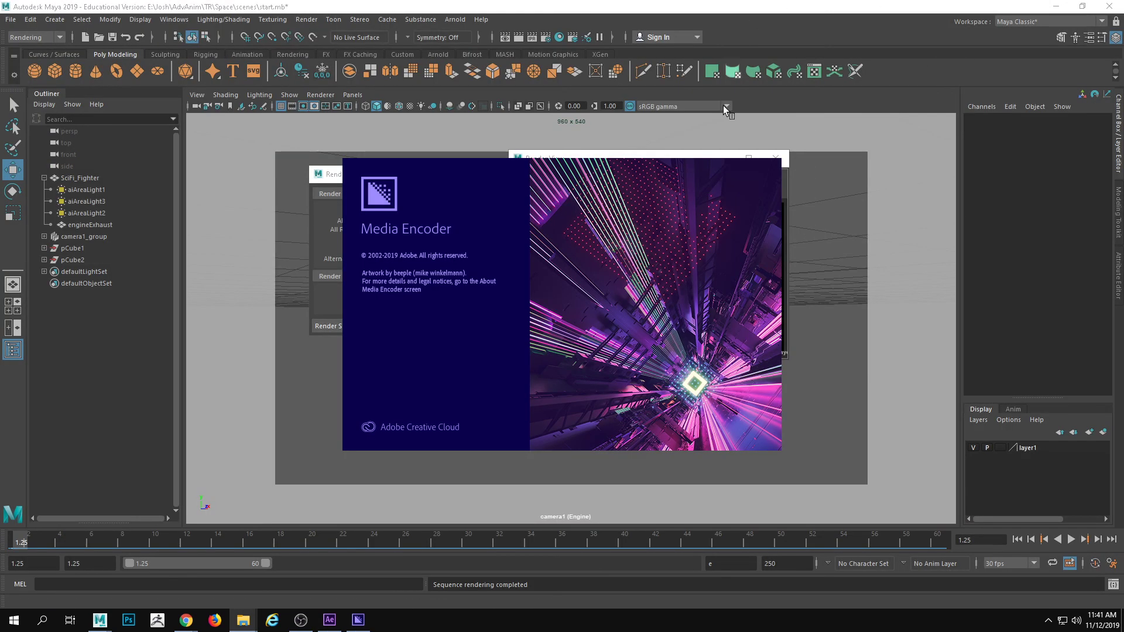
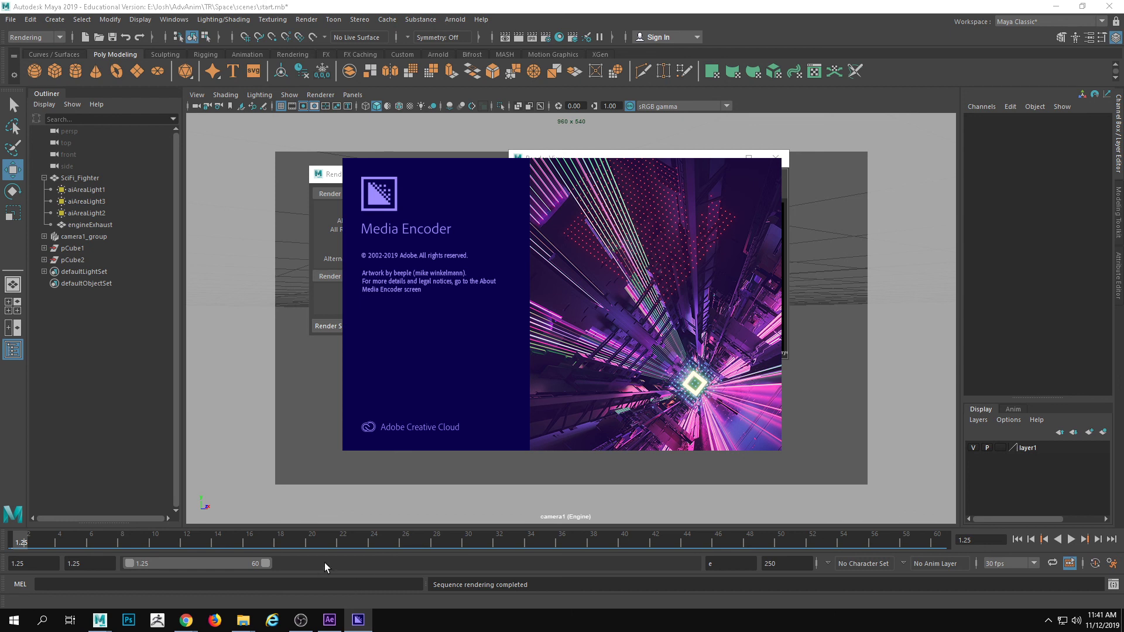
Switch to After Effects and check Comp 1's full timeline range and its composition settings for size, frame rate and duration
{"action": "left_click", "coordinate": [330, 619]}
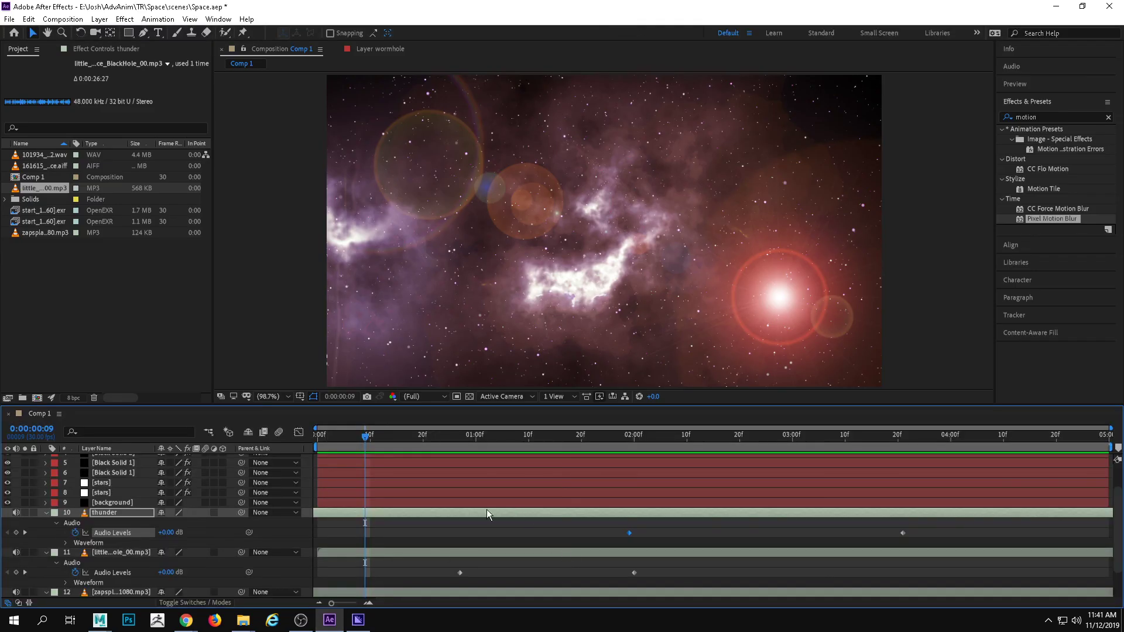
{"action": "left_click_drag", "start_coordinate": [365, 436], "coordinate": [1118, 450]}
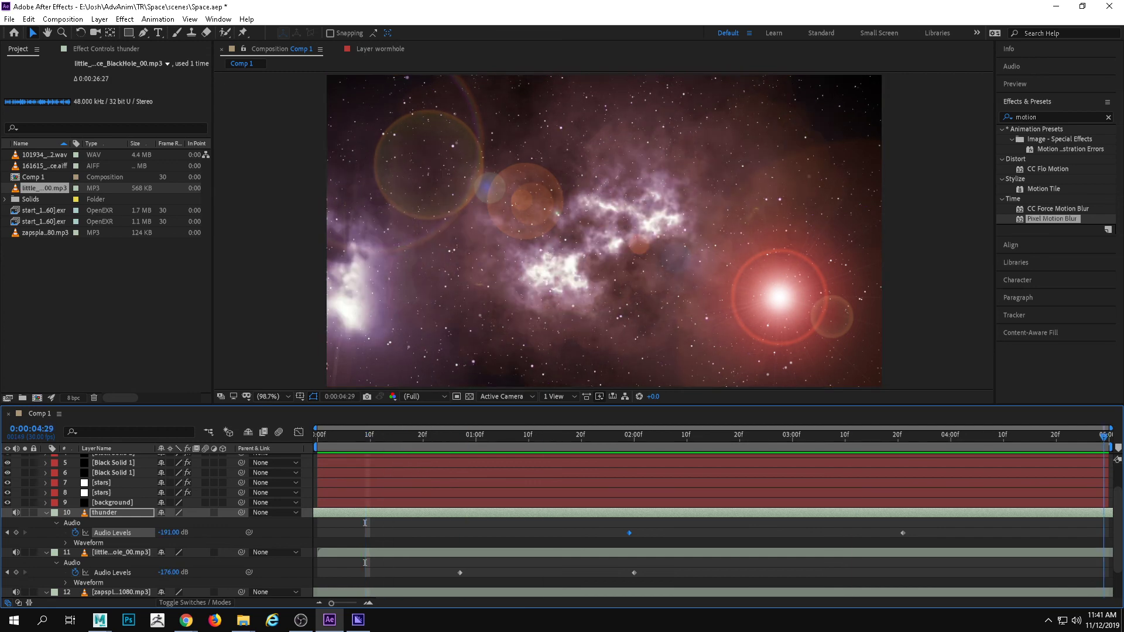
{"action": "key", "text": "Home"}
{"action": "left_click_drag", "start_coordinate": [162, 432], "coordinate": [1120, 434]}
{"action": "key", "text": "Home"}
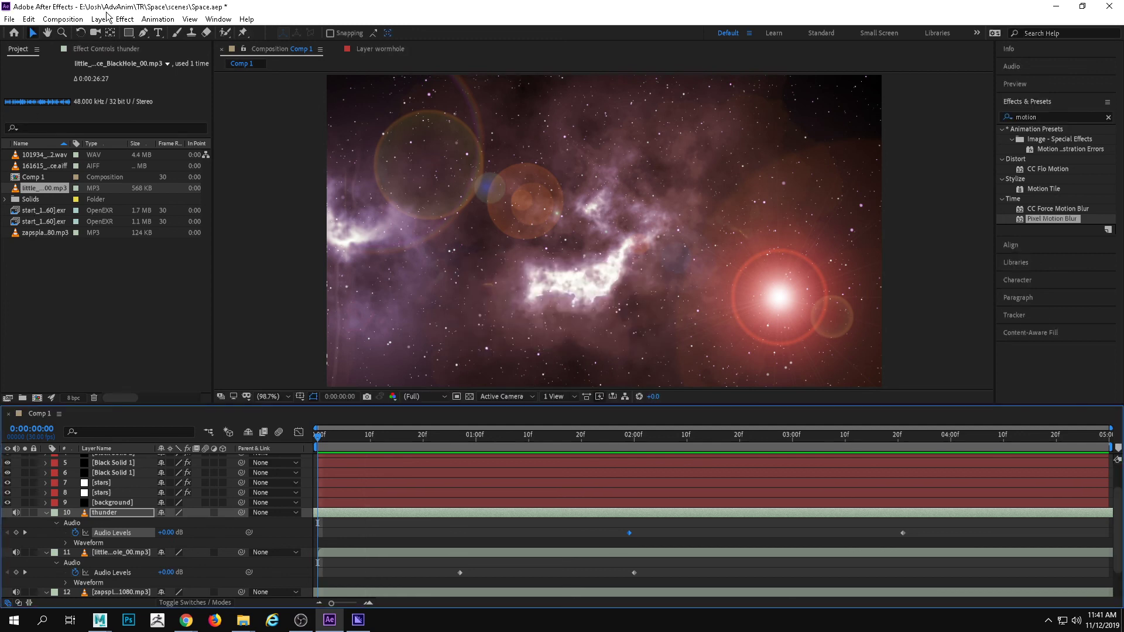
{"action": "left_click", "coordinate": [100, 19]}
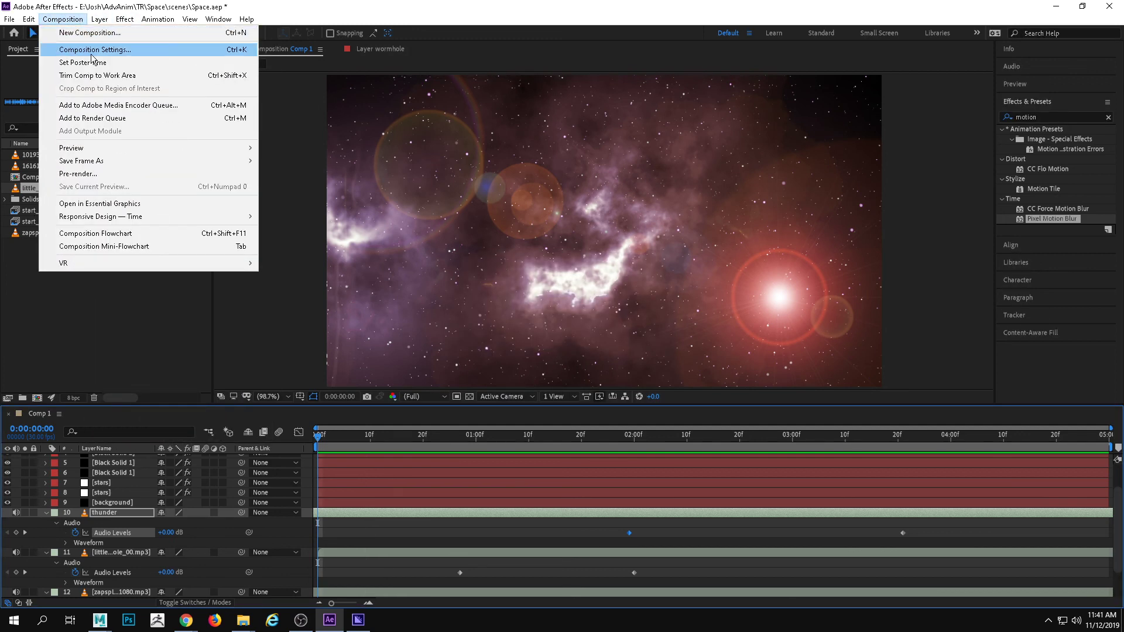
{"action": "left_click", "coordinate": [92, 53]}
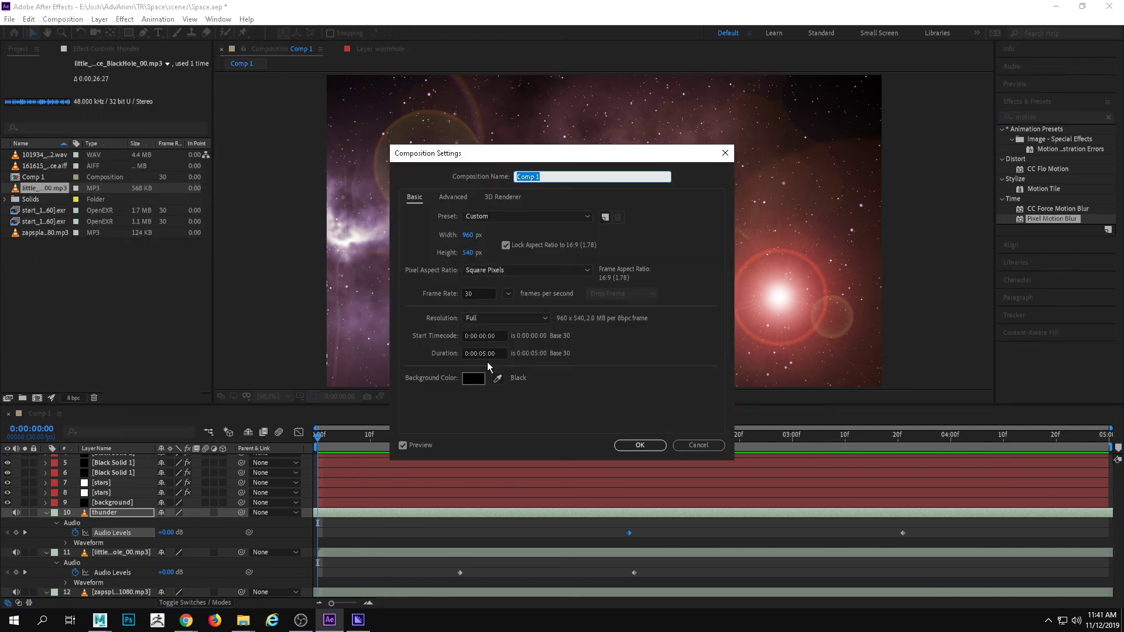
{"action": "left_click", "coordinate": [702, 444]}
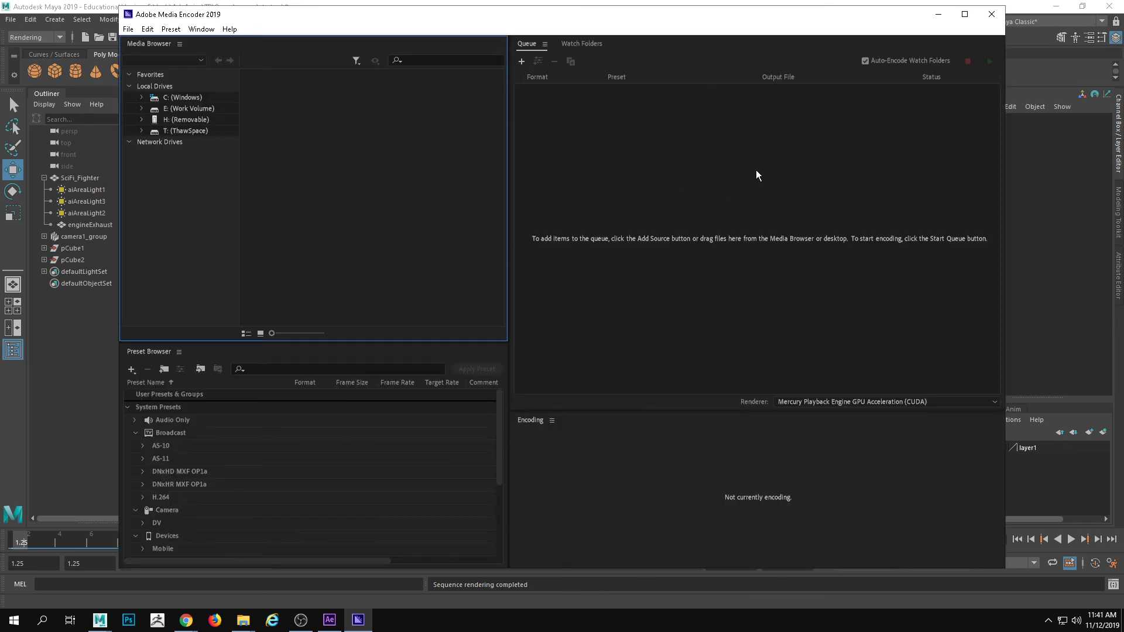
{"action": "left_click_drag", "start_coordinate": [732, 16], "coordinate": [721, 19]}
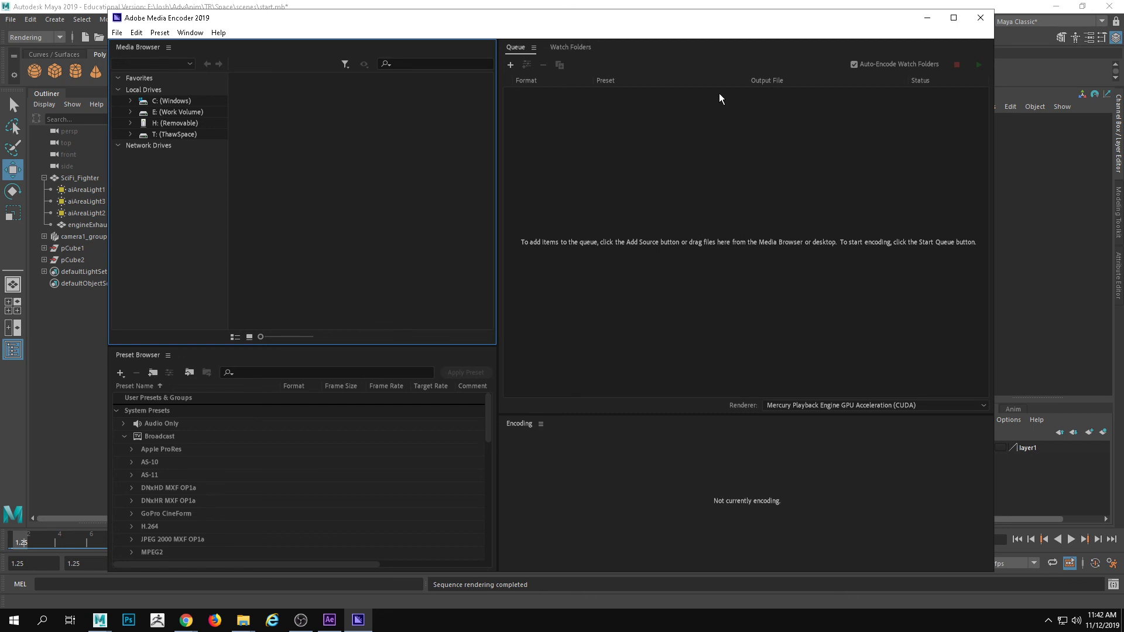
{"action": "left_click_drag", "start_coordinate": [698, 20], "coordinate": [736, 24]}
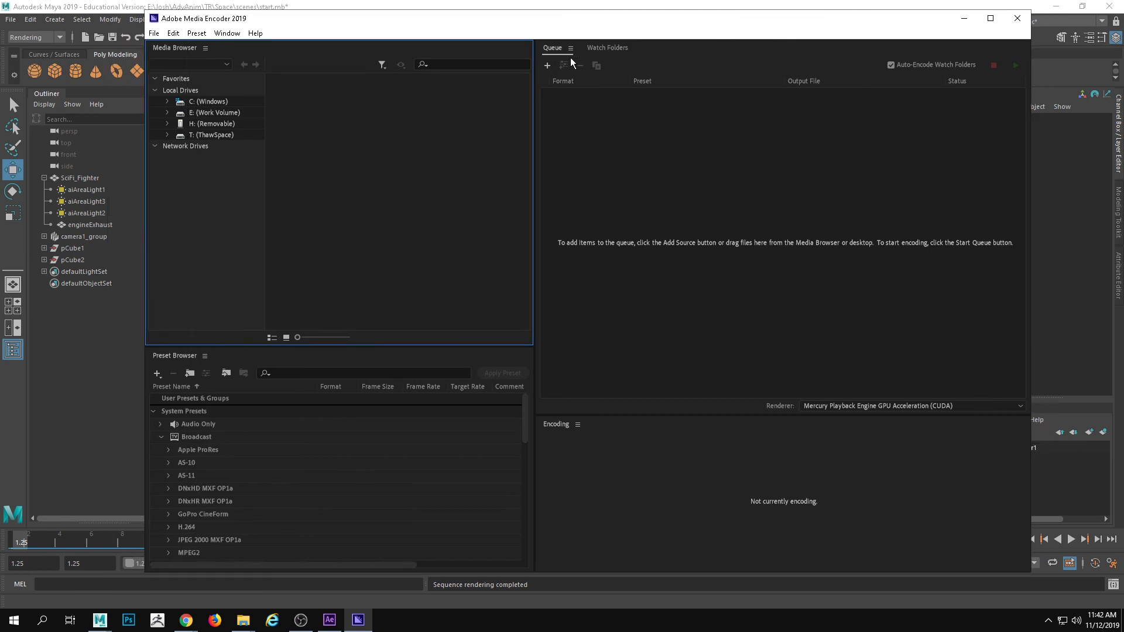
{"action": "left_click_drag", "start_coordinate": [595, 26], "coordinate": [589, 23]}
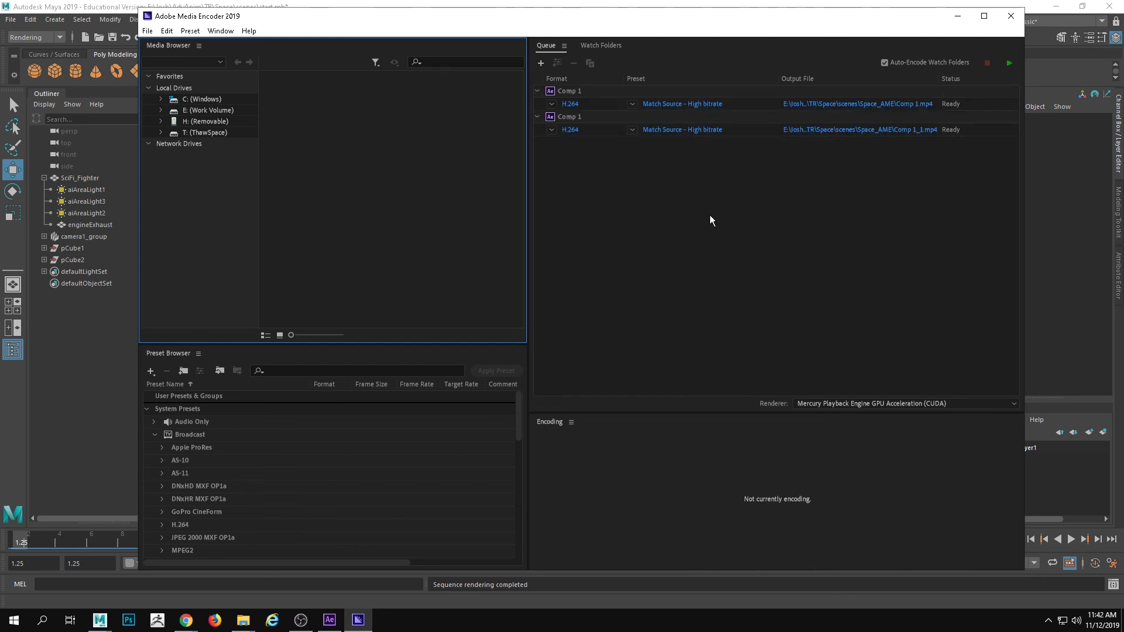
Remove the first of the two Comp 1 items from the Media Encoder queue and confirm the removal
{"action": "right_click", "coordinate": [709, 105]}
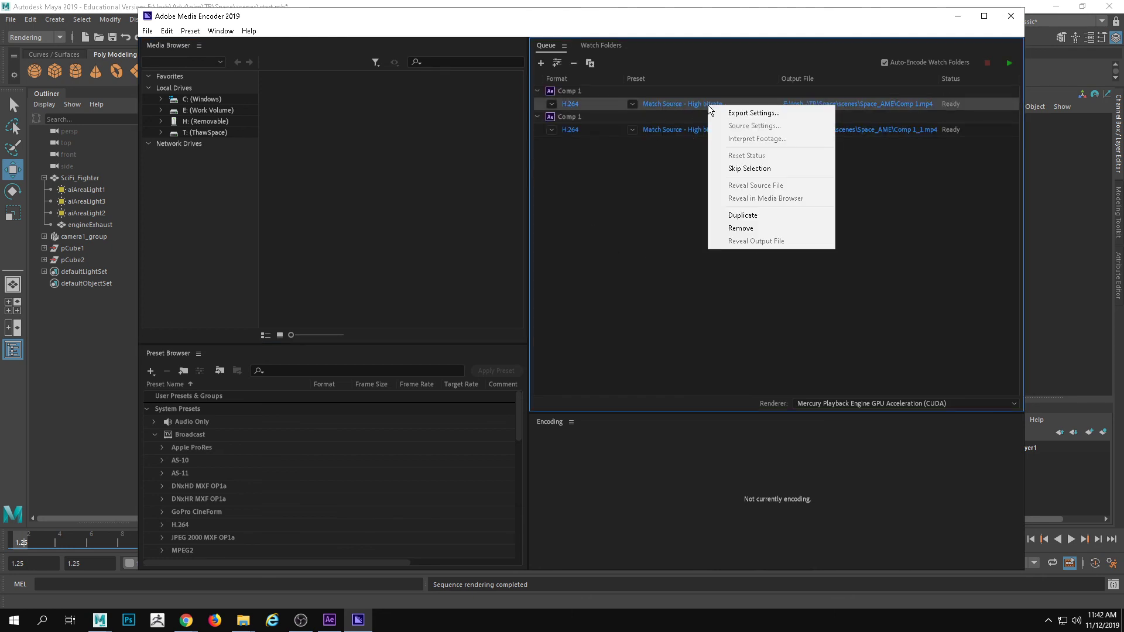
{"action": "left_click", "coordinate": [753, 228]}
{"action": "left_click", "coordinate": [640, 332]}
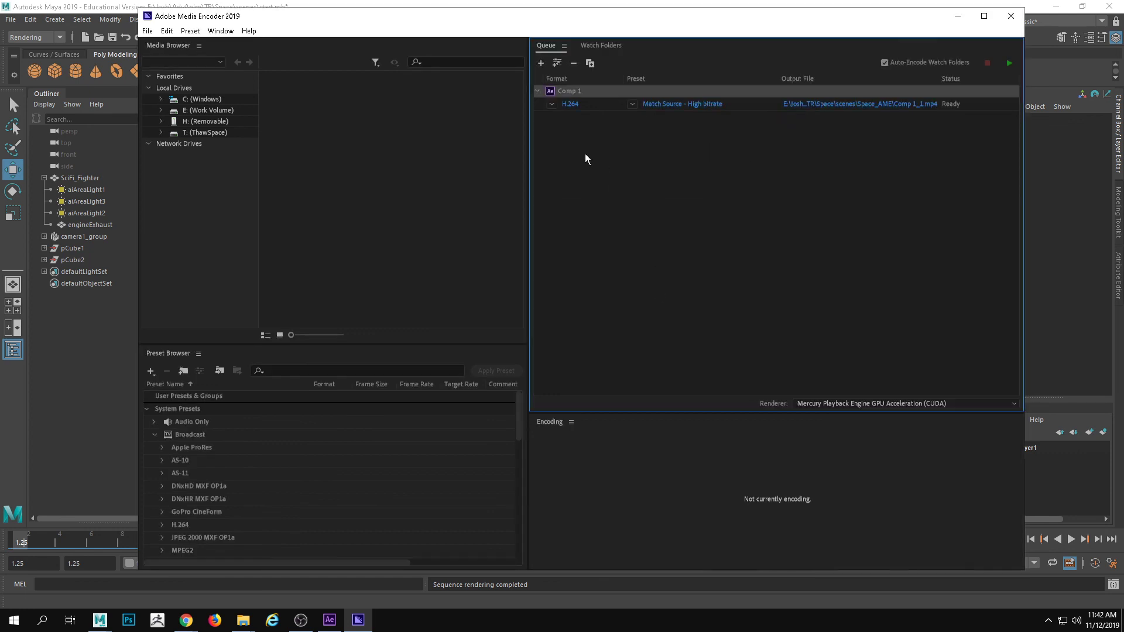
In the remaining Comp 1 item's H.264 export settings, set the output to MyFirstSpaceAdventure.mp4 in the Space project's movies folder
{"action": "left_click", "coordinate": [572, 104]}
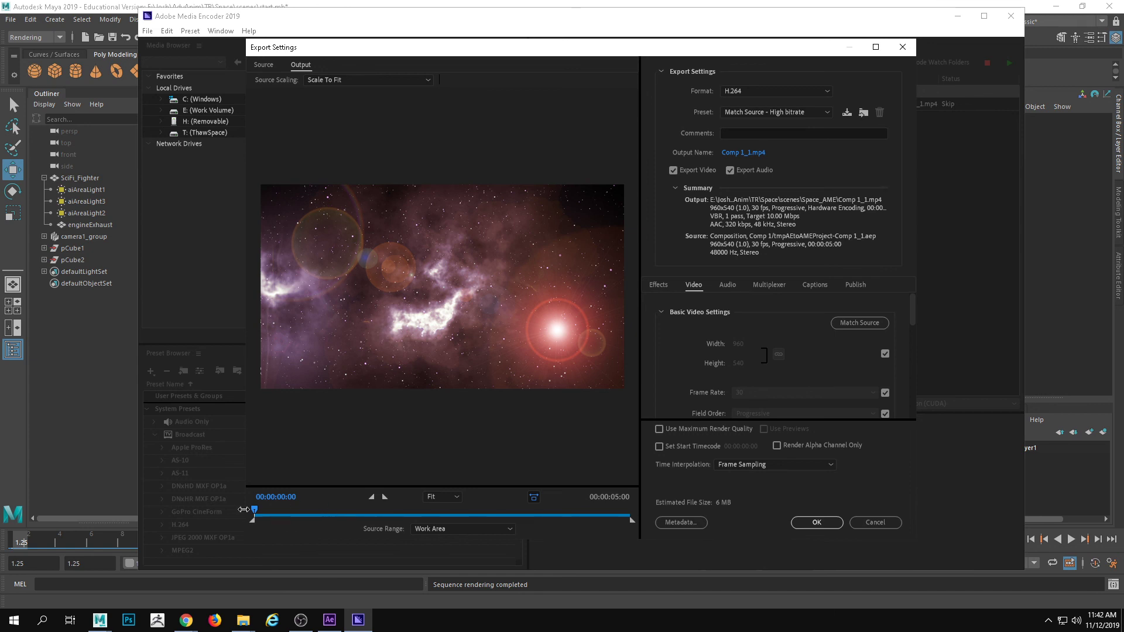
{"action": "mouse_move", "coordinate": [254, 509]}
{"action": "left_mouse_down"}
{"action": "mouse_move", "coordinate": [638, 513]}
{"action": "mouse_move", "coordinate": [425, 514]}
{"action": "mouse_move", "coordinate": [510, 529]}
{"action": "mouse_move", "coordinate": [252, 525]}
{"action": "left_mouse_up"}
{"action": "left_click", "coordinate": [755, 156]}
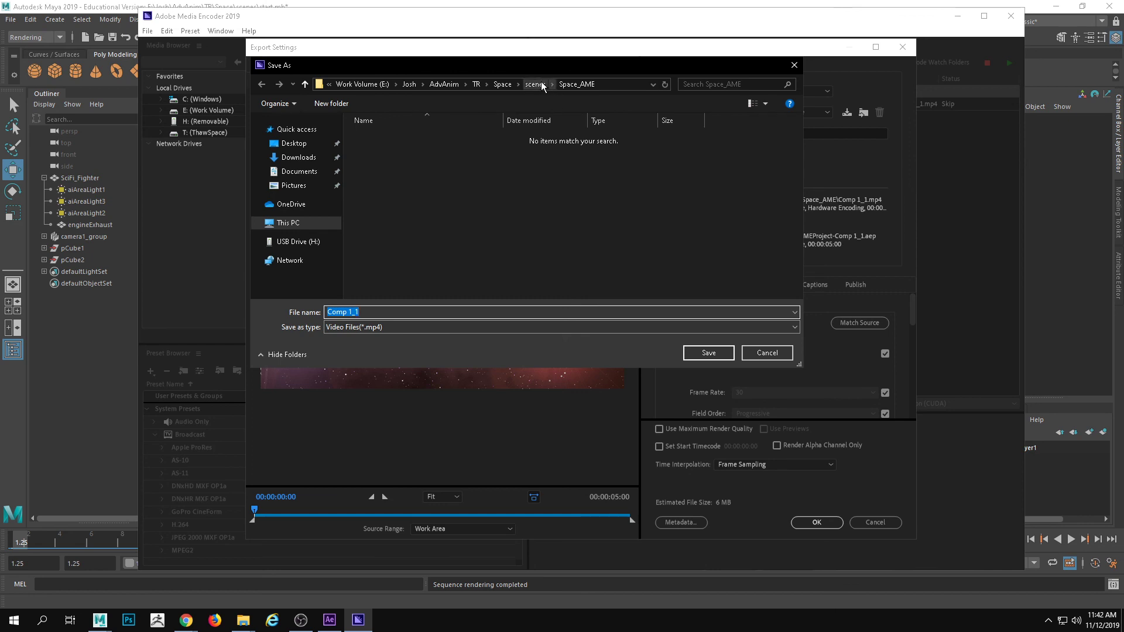
{"action": "left_click", "coordinate": [535, 84]}
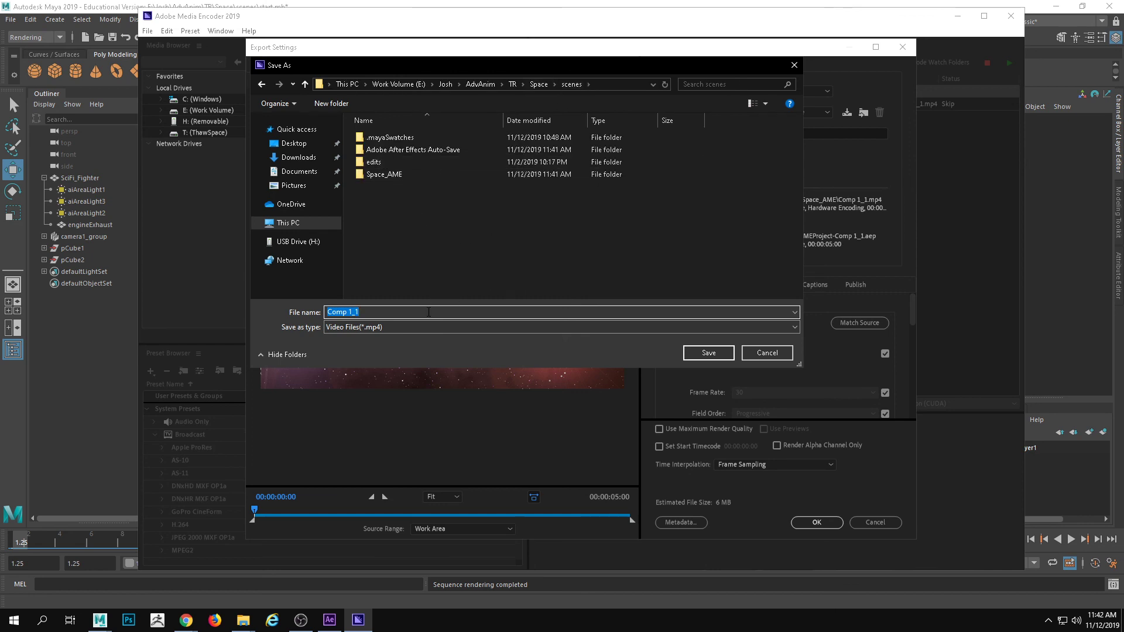
{"action": "left_click", "coordinate": [539, 84]}
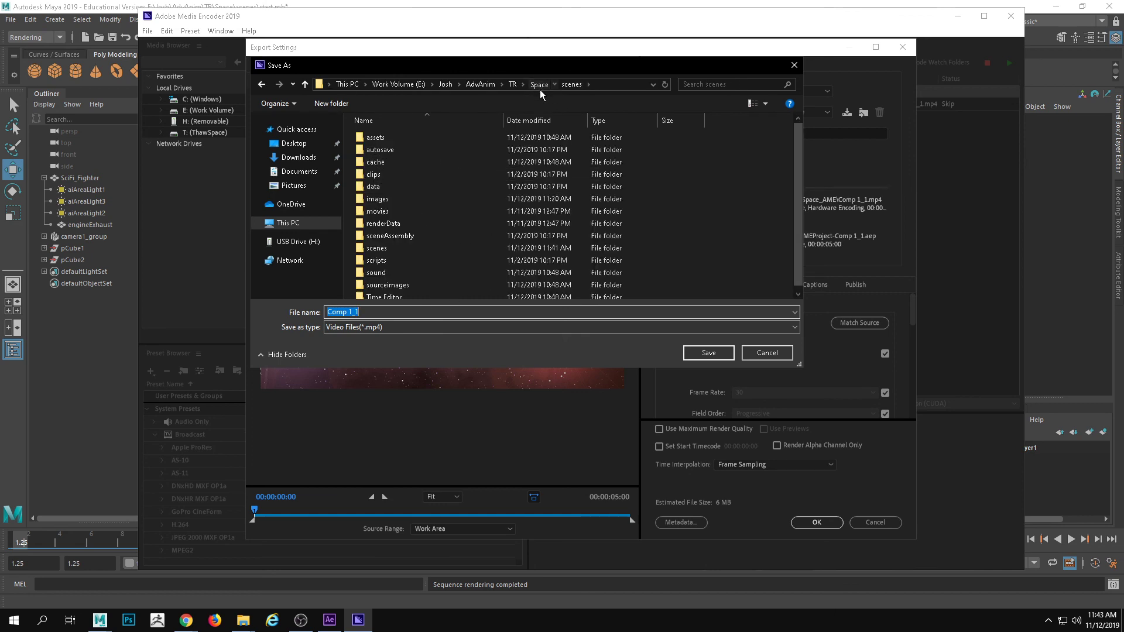
{"action": "double_click", "coordinate": [390, 212]}
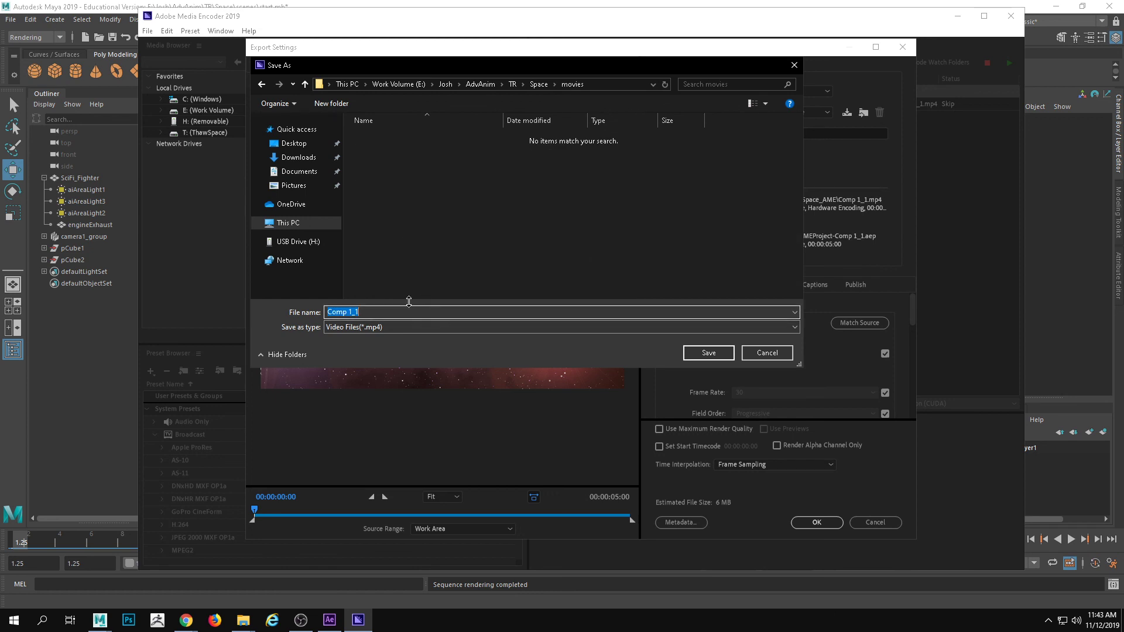
{"action": "type", "text": "MyFirstSpaceAdventure"}
{"action": "left_click", "coordinate": [719, 357]}
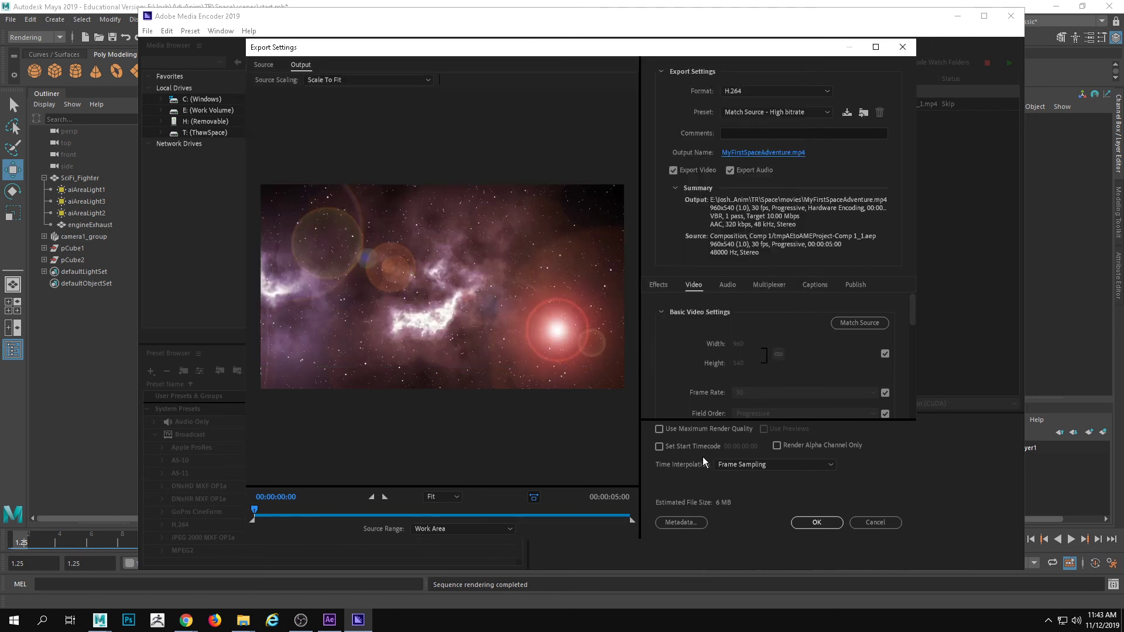
Enable Use Maximum Render Quality, accept the export settings, and start encoding the queue
{"action": "left_click", "coordinate": [679, 431]}
{"action": "left_click", "coordinate": [830, 524]}
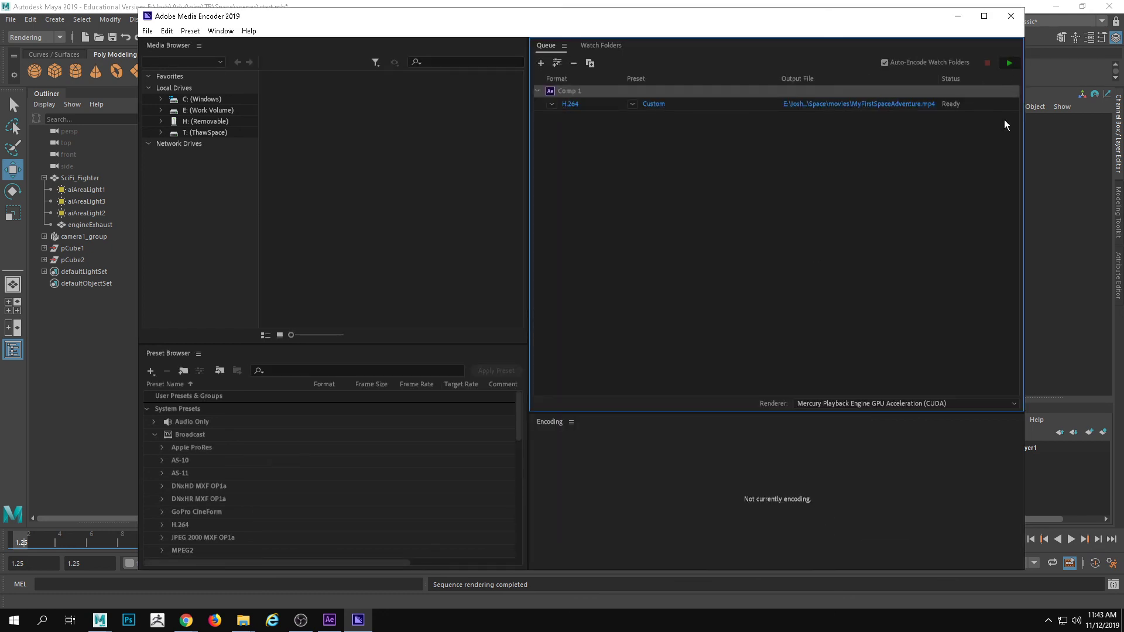
{"action": "left_click", "coordinate": [1009, 63]}
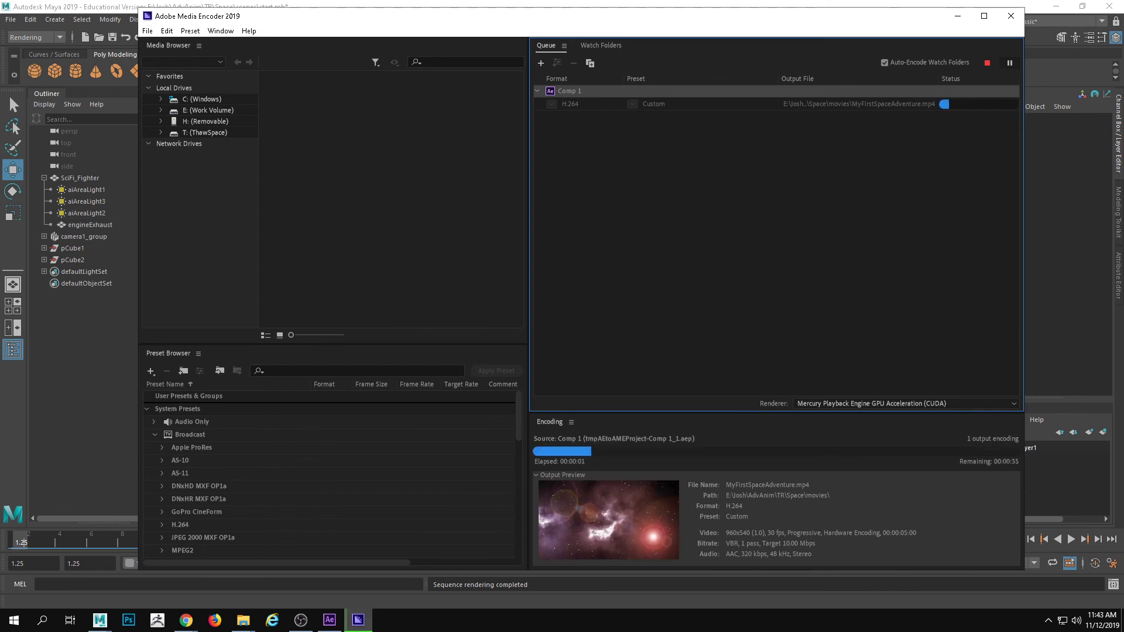